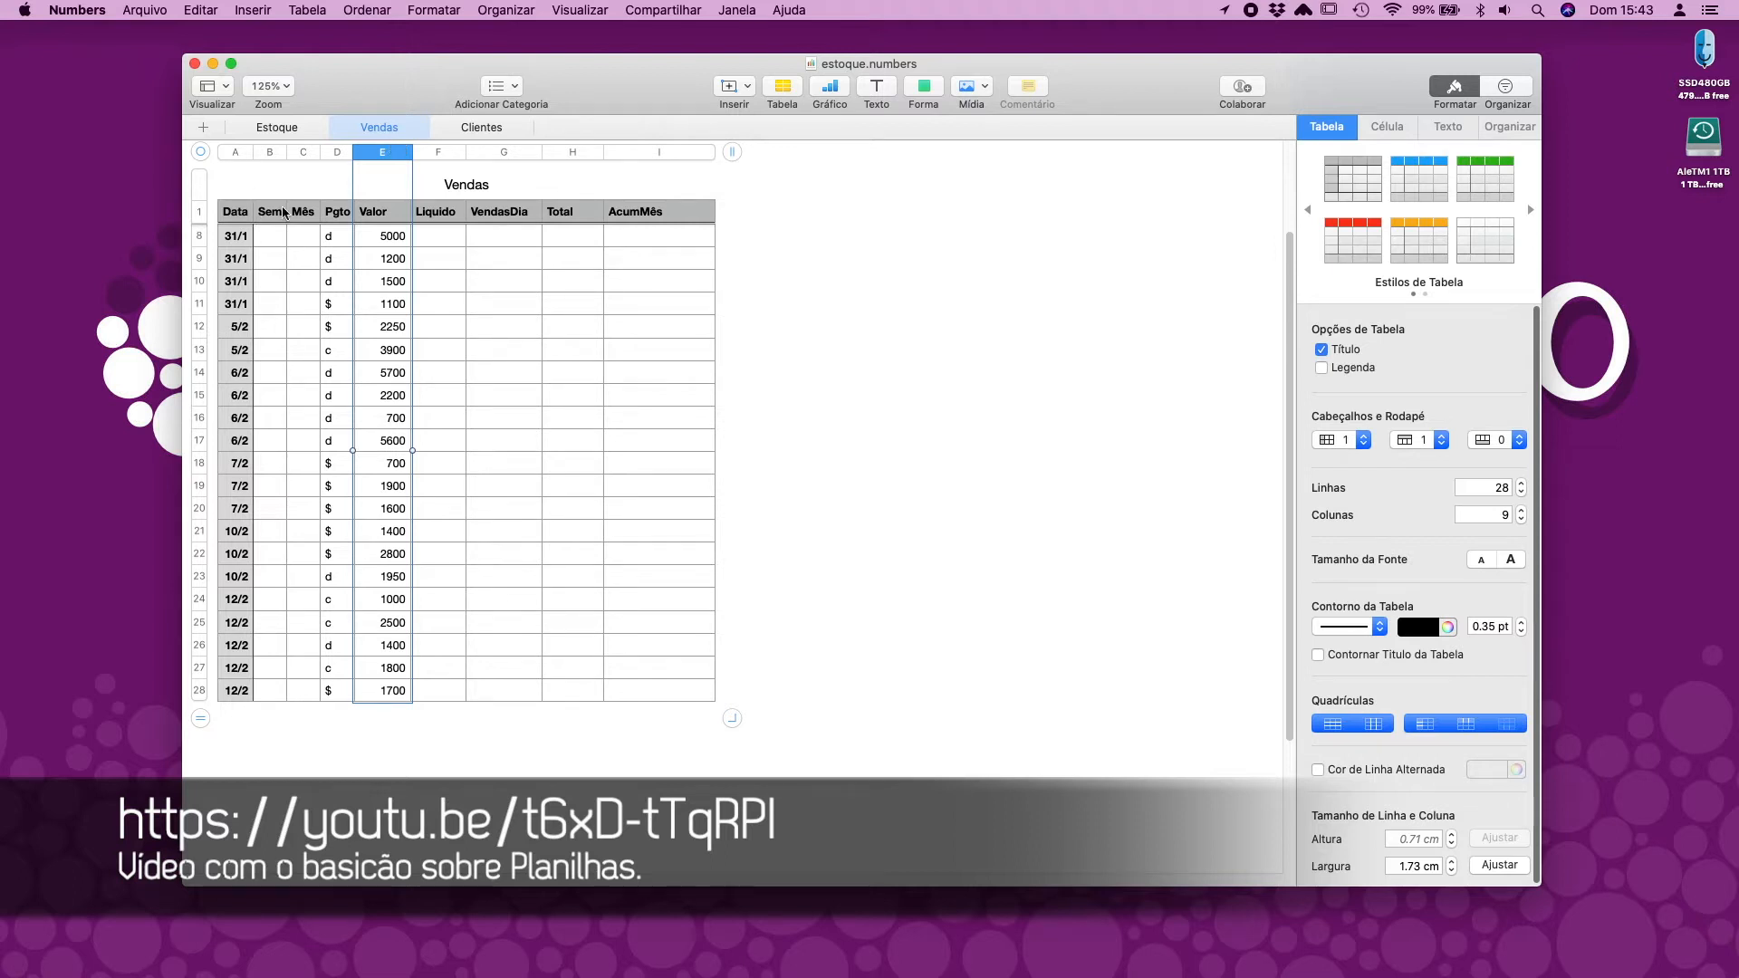
Step: Rename the Total column header of the Vendas table to TotalLiq
{"action": "left_click", "coordinate": [993, 329]}
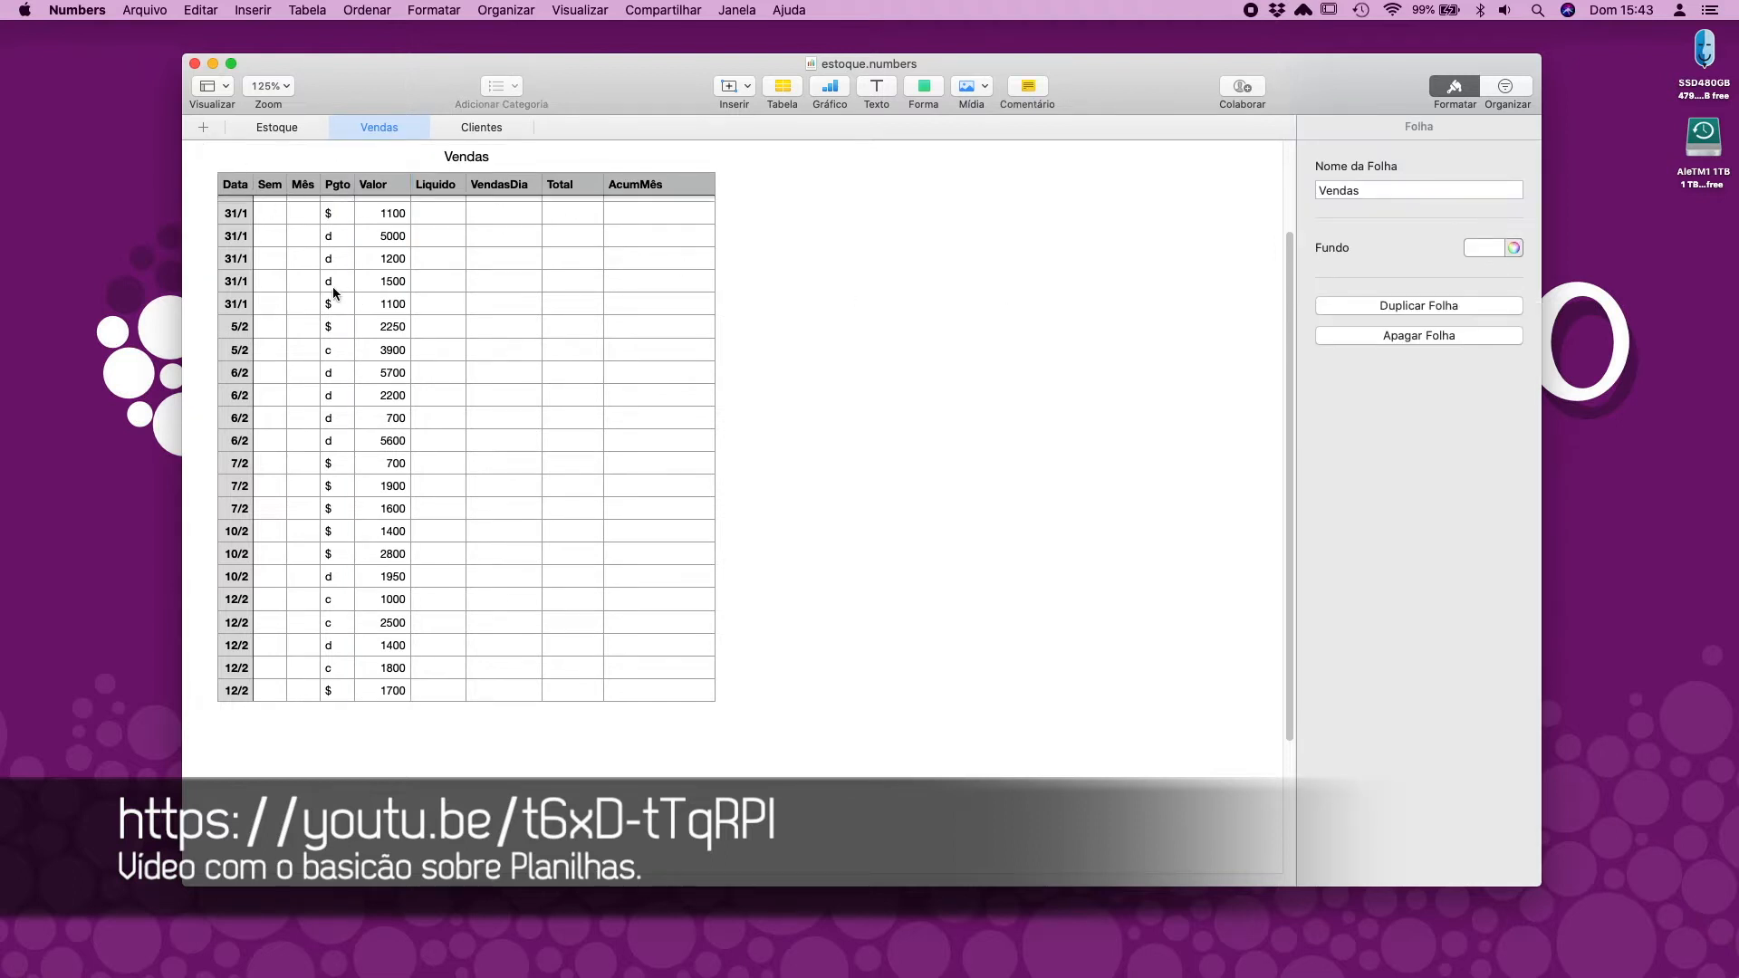
{"action": "scroll", "coordinate": [355, 294], "scroll_direction": "up", "scroll_amount": 4}
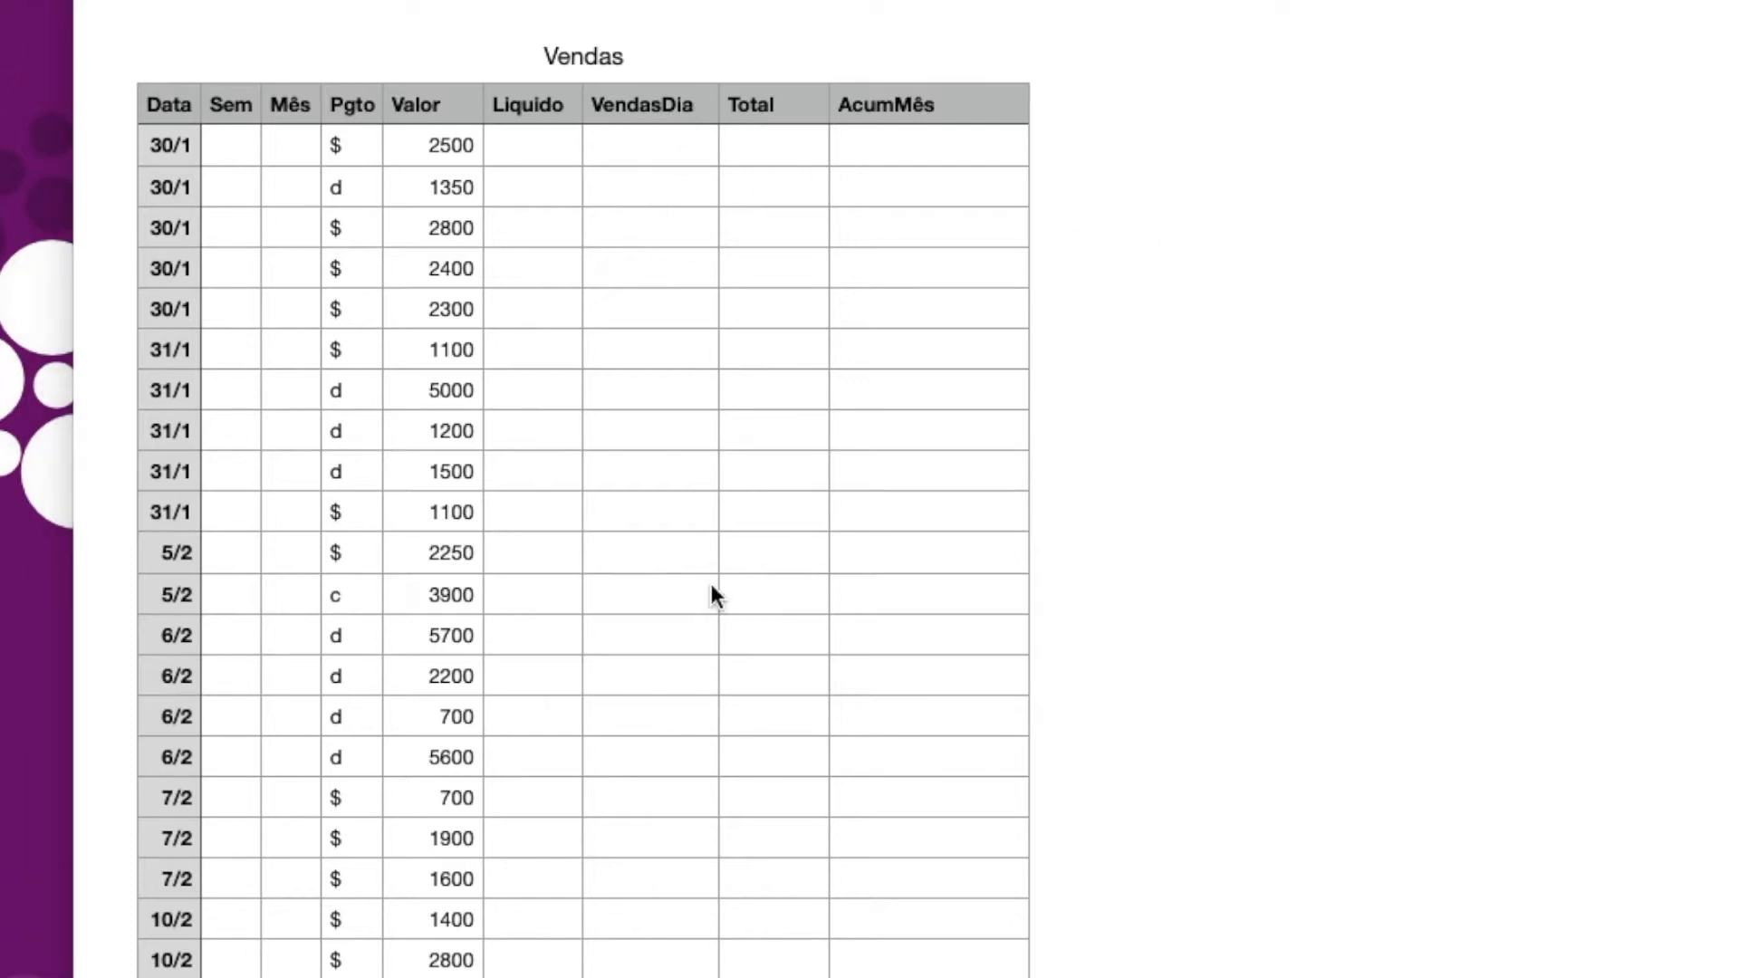
{"action": "double_click", "coordinate": [800, 118]}
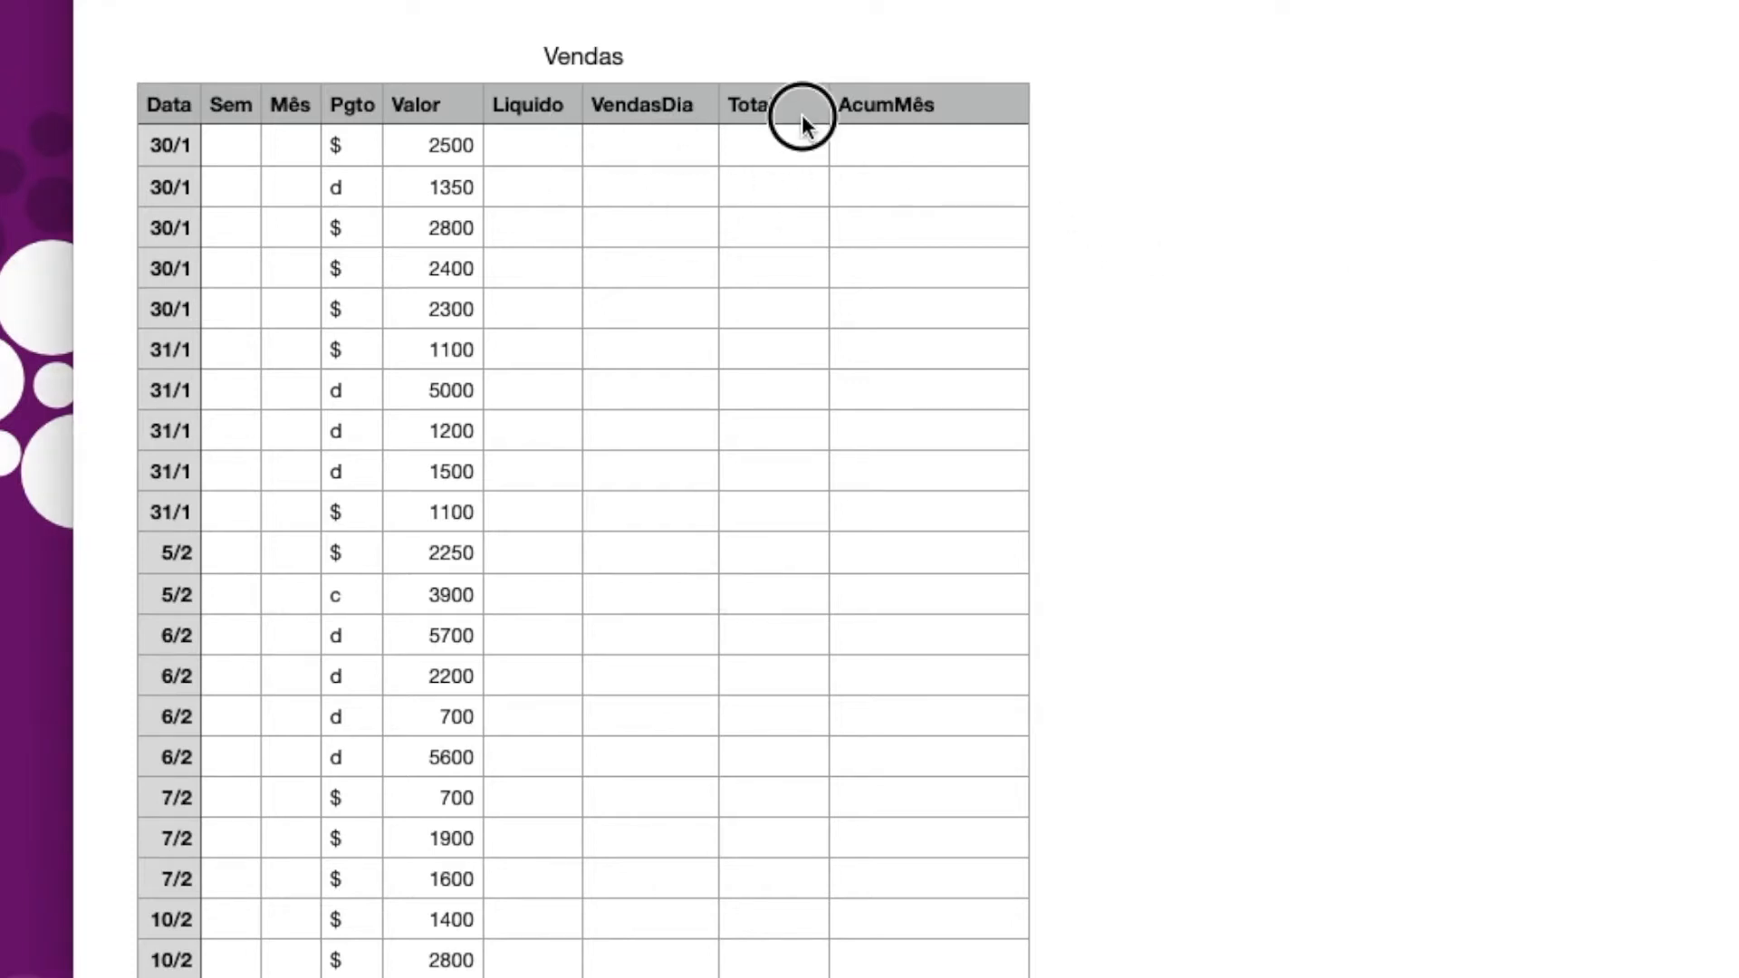
{"action": "type", "text": "Liq"}
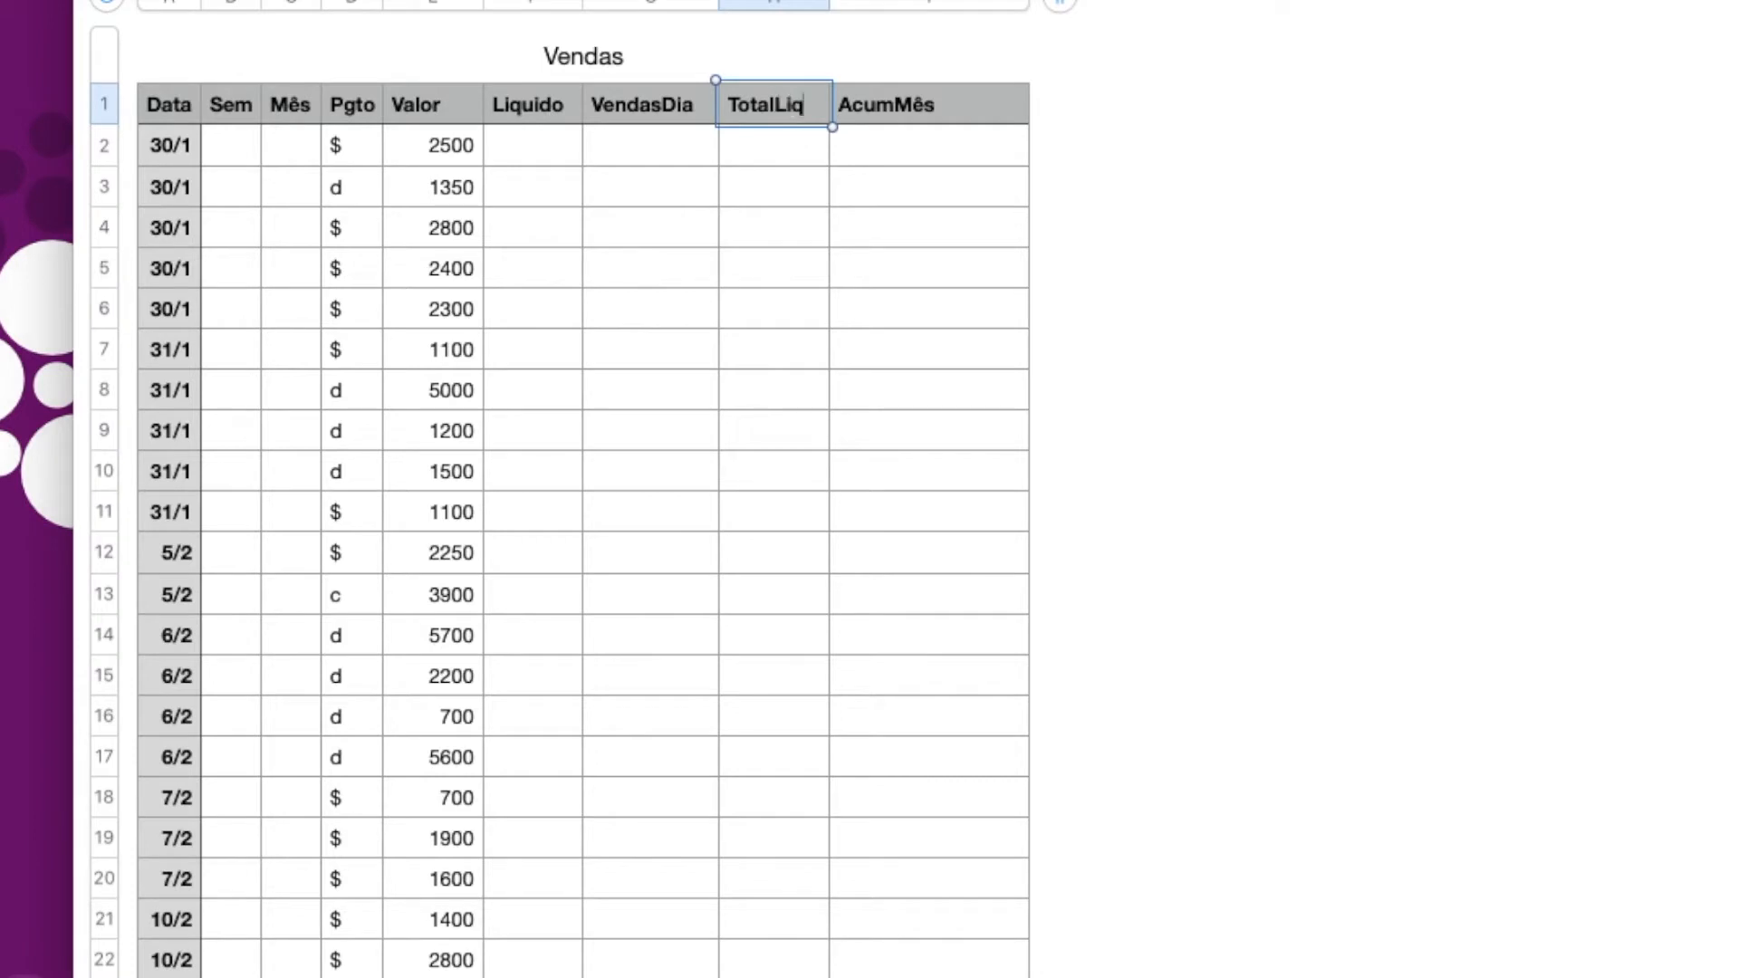
{"action": "left_click", "coordinate": [876, 143]}
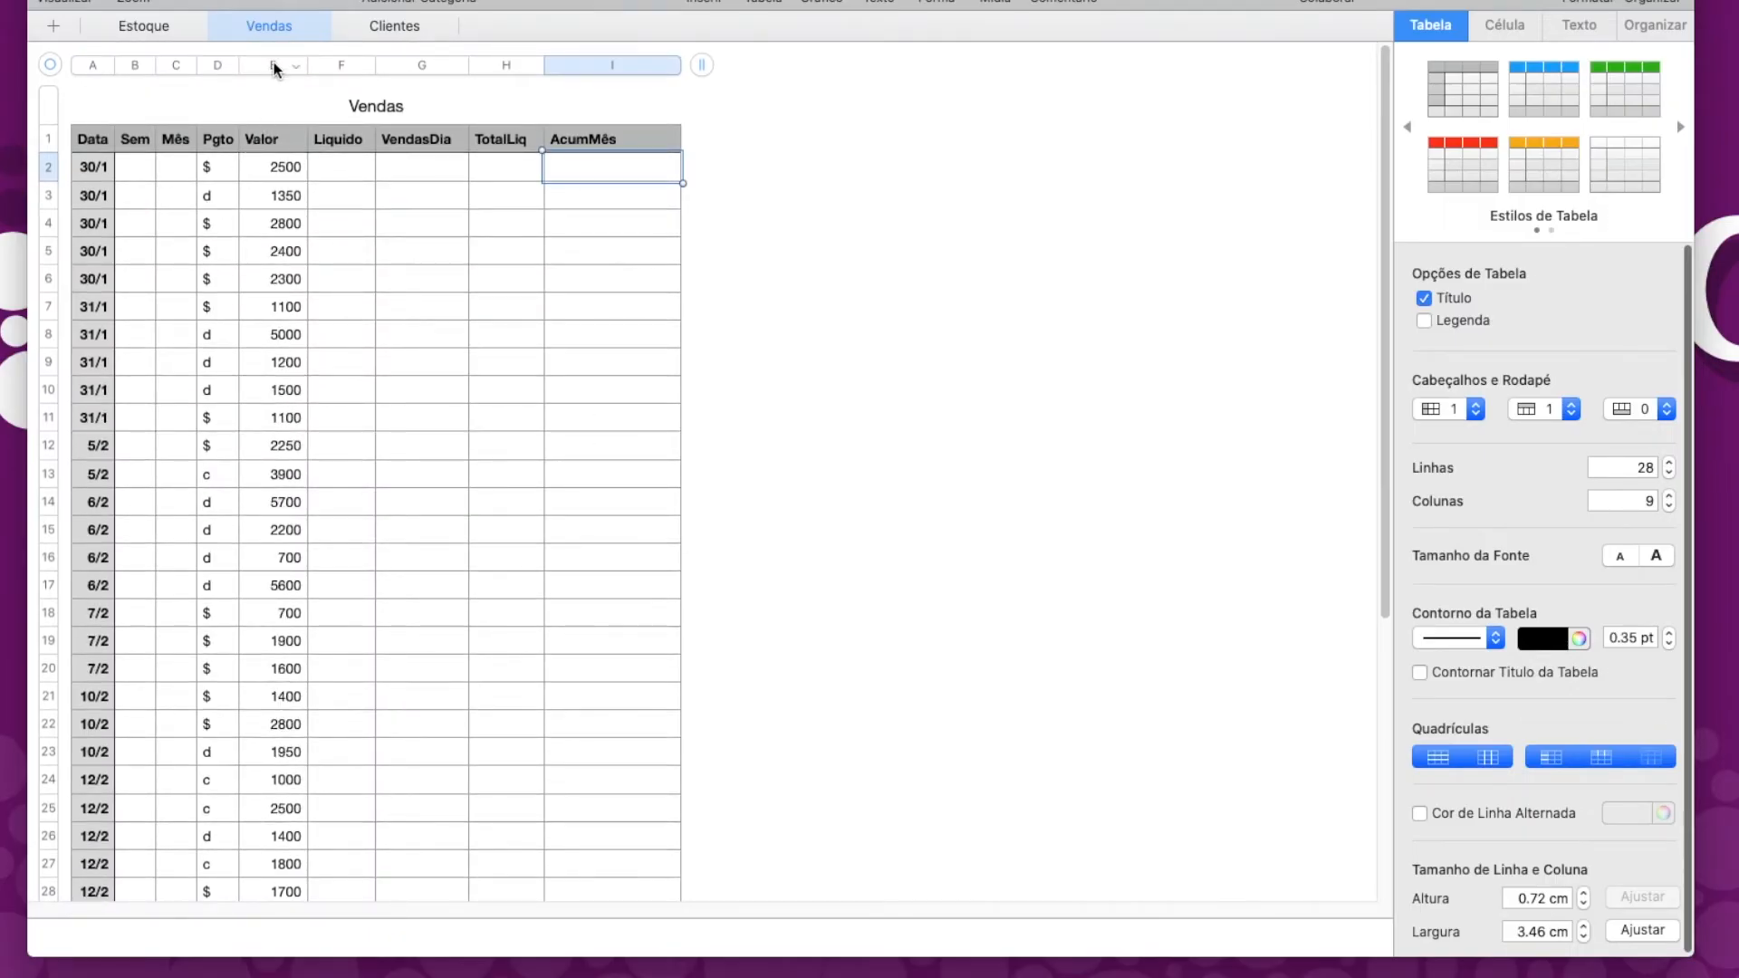
Step: Format the Valor column as Moeda in Real brasileiro (R$) and fit the column width to its contents
{"action": "left_click", "coordinate": [274, 64]}
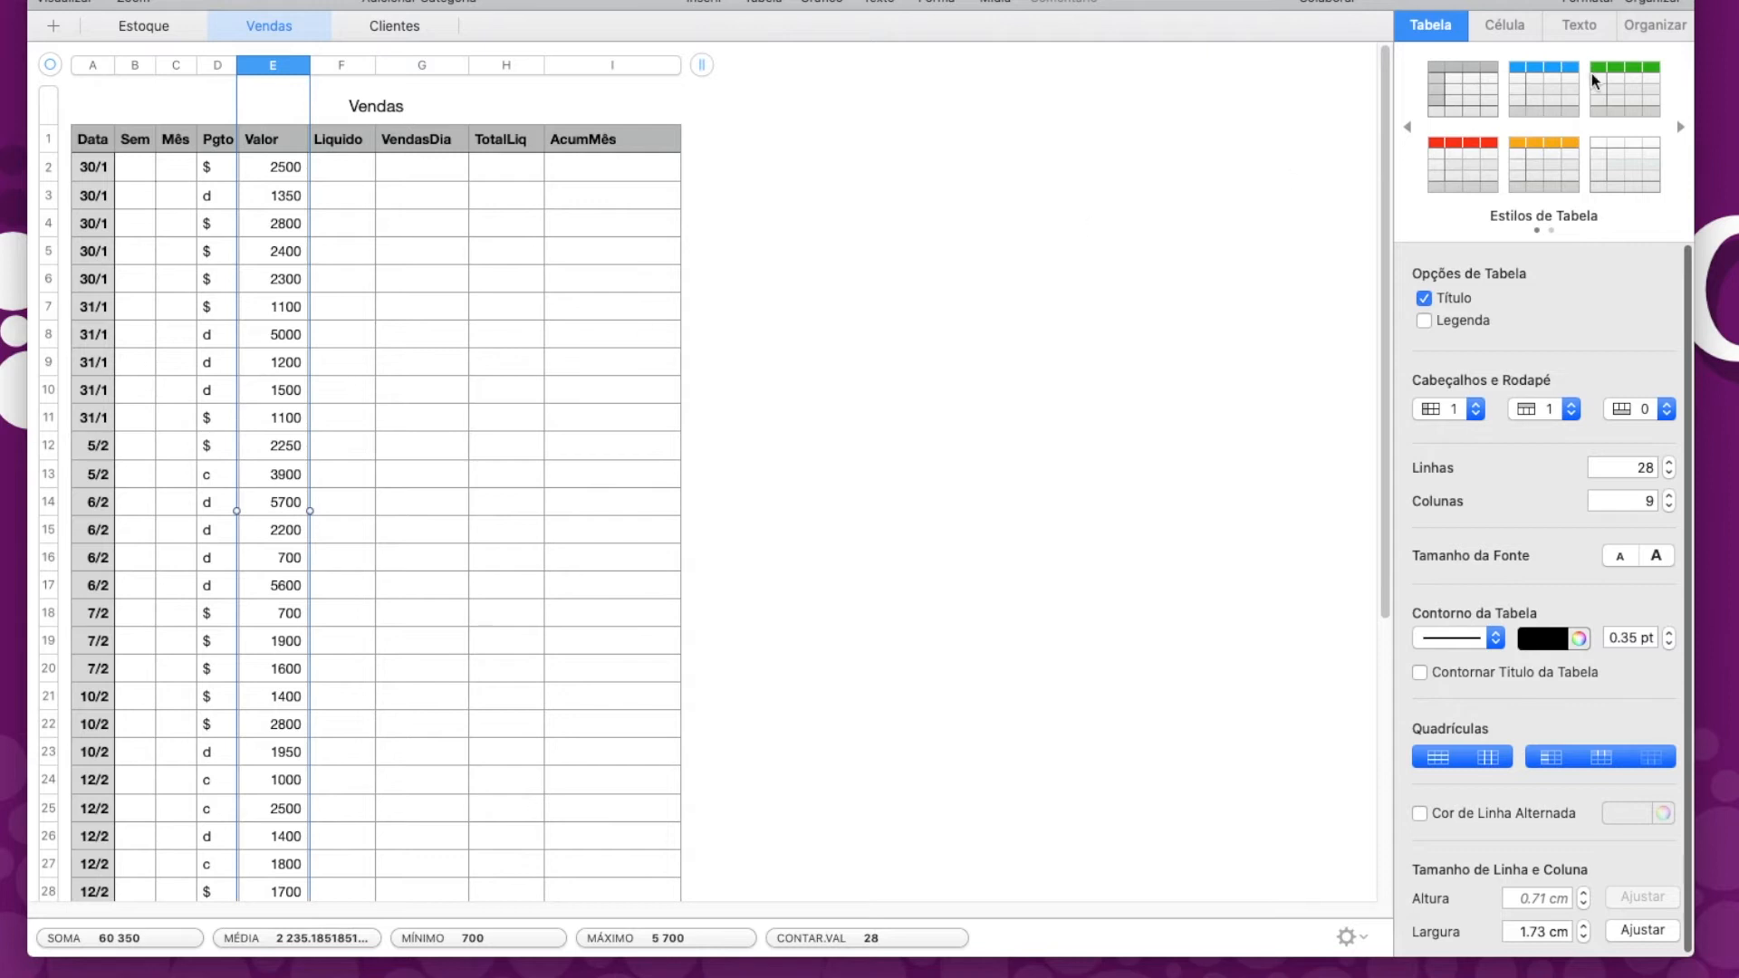
{"action": "left_click", "coordinate": [1509, 26]}
{"action": "left_click", "coordinate": [1474, 96]}
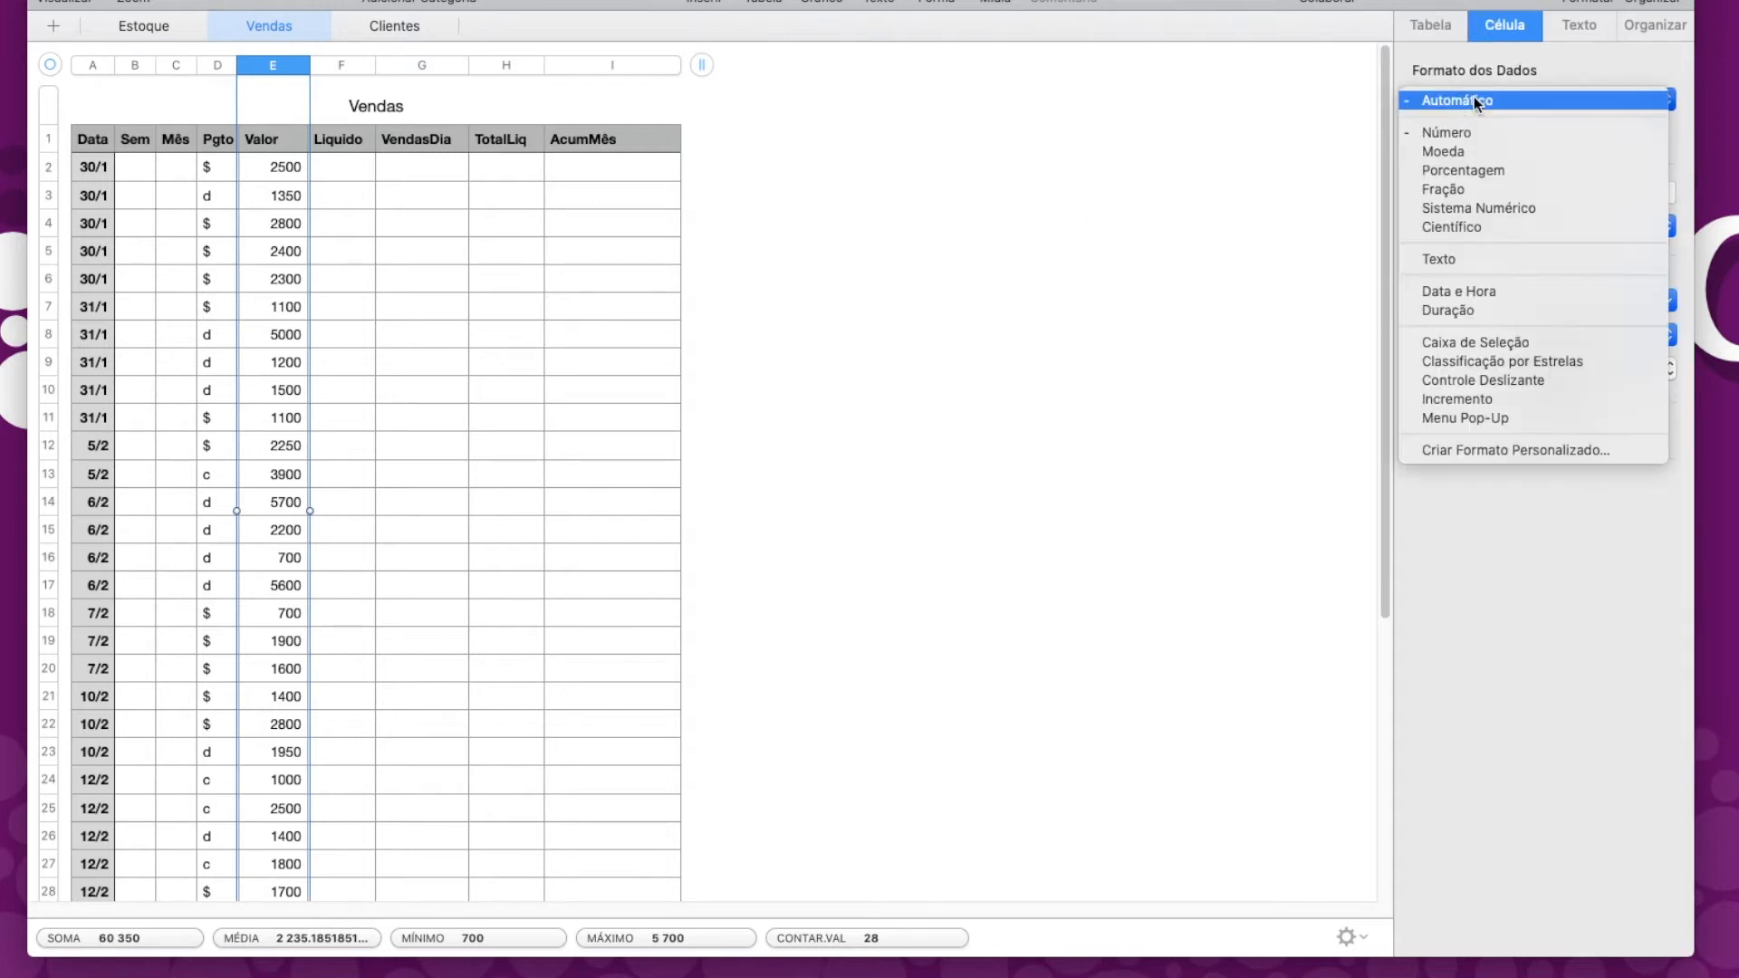
{"action": "left_click", "coordinate": [1443, 152]}
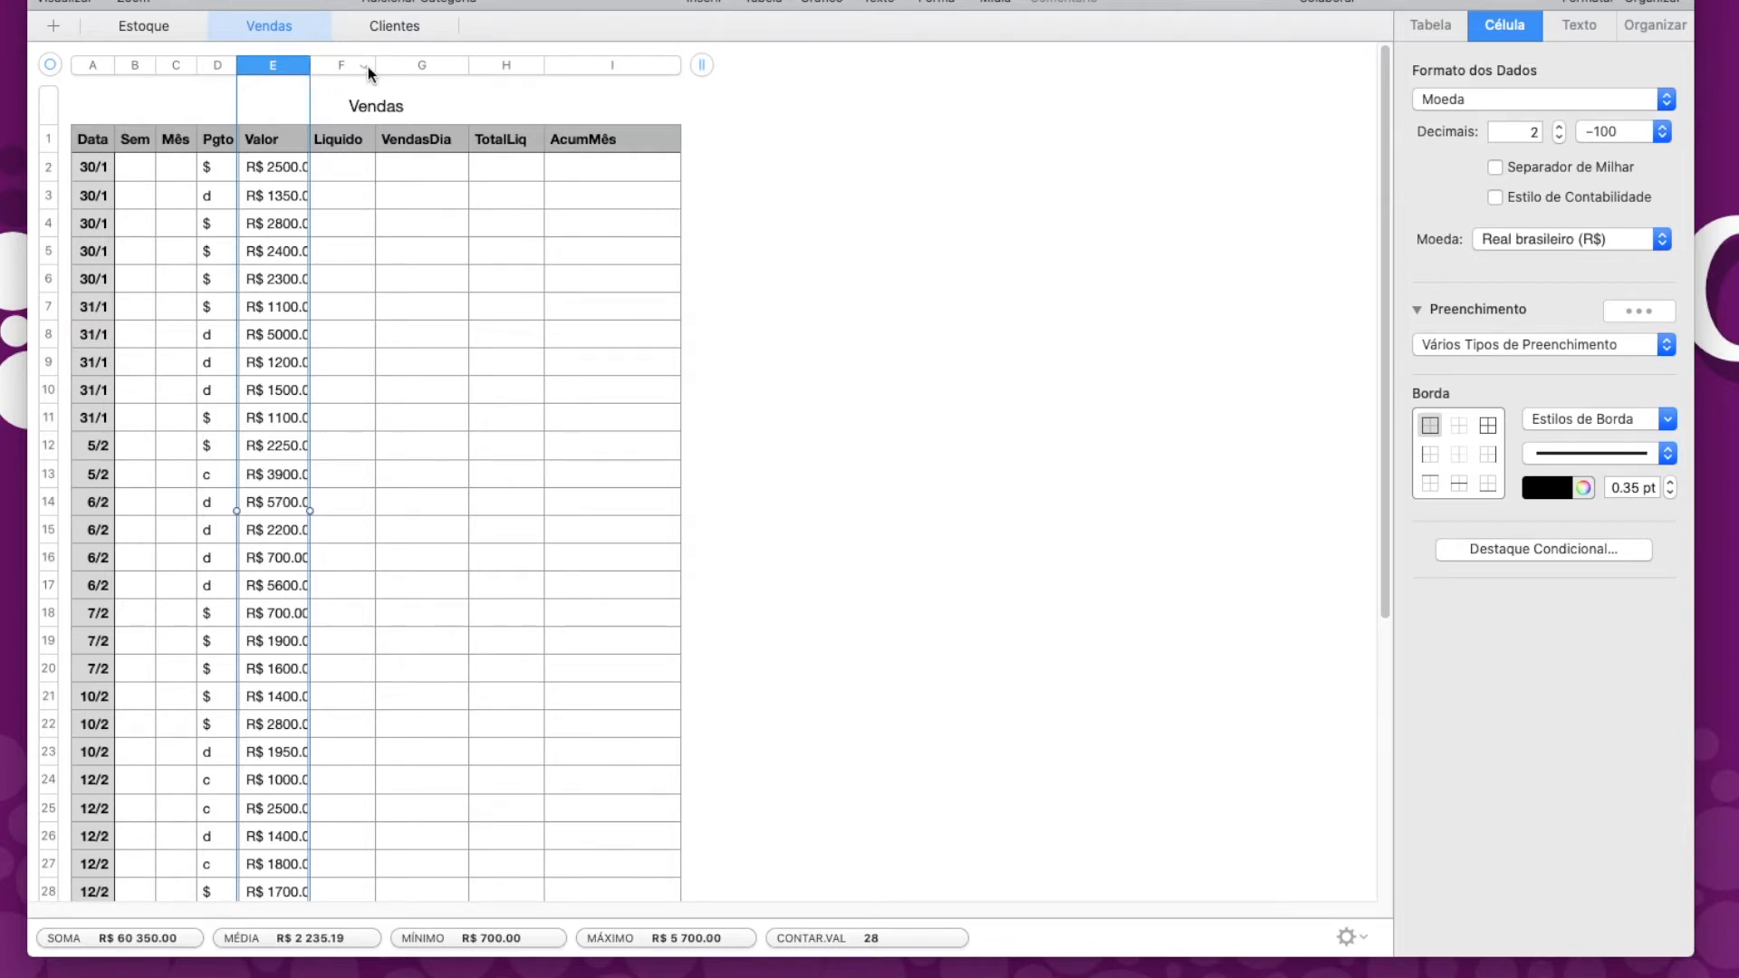
{"action": "double_click", "coordinate": [309, 67]}
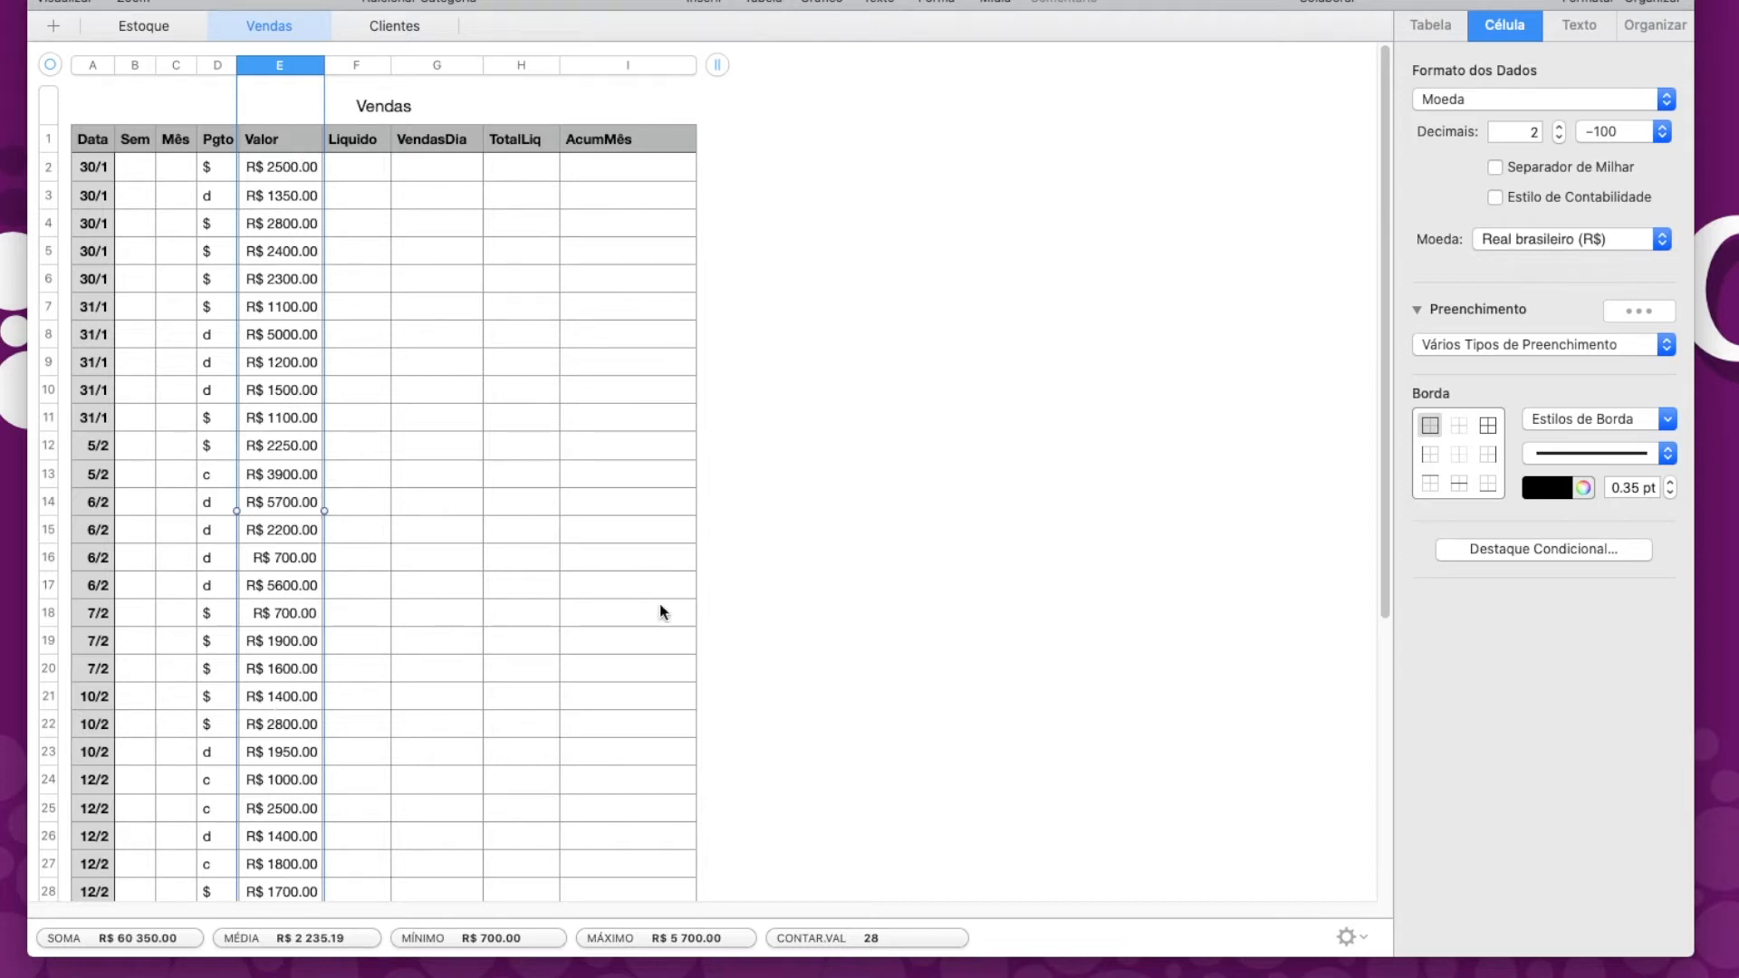
{"action": "left_click", "coordinate": [917, 493]}
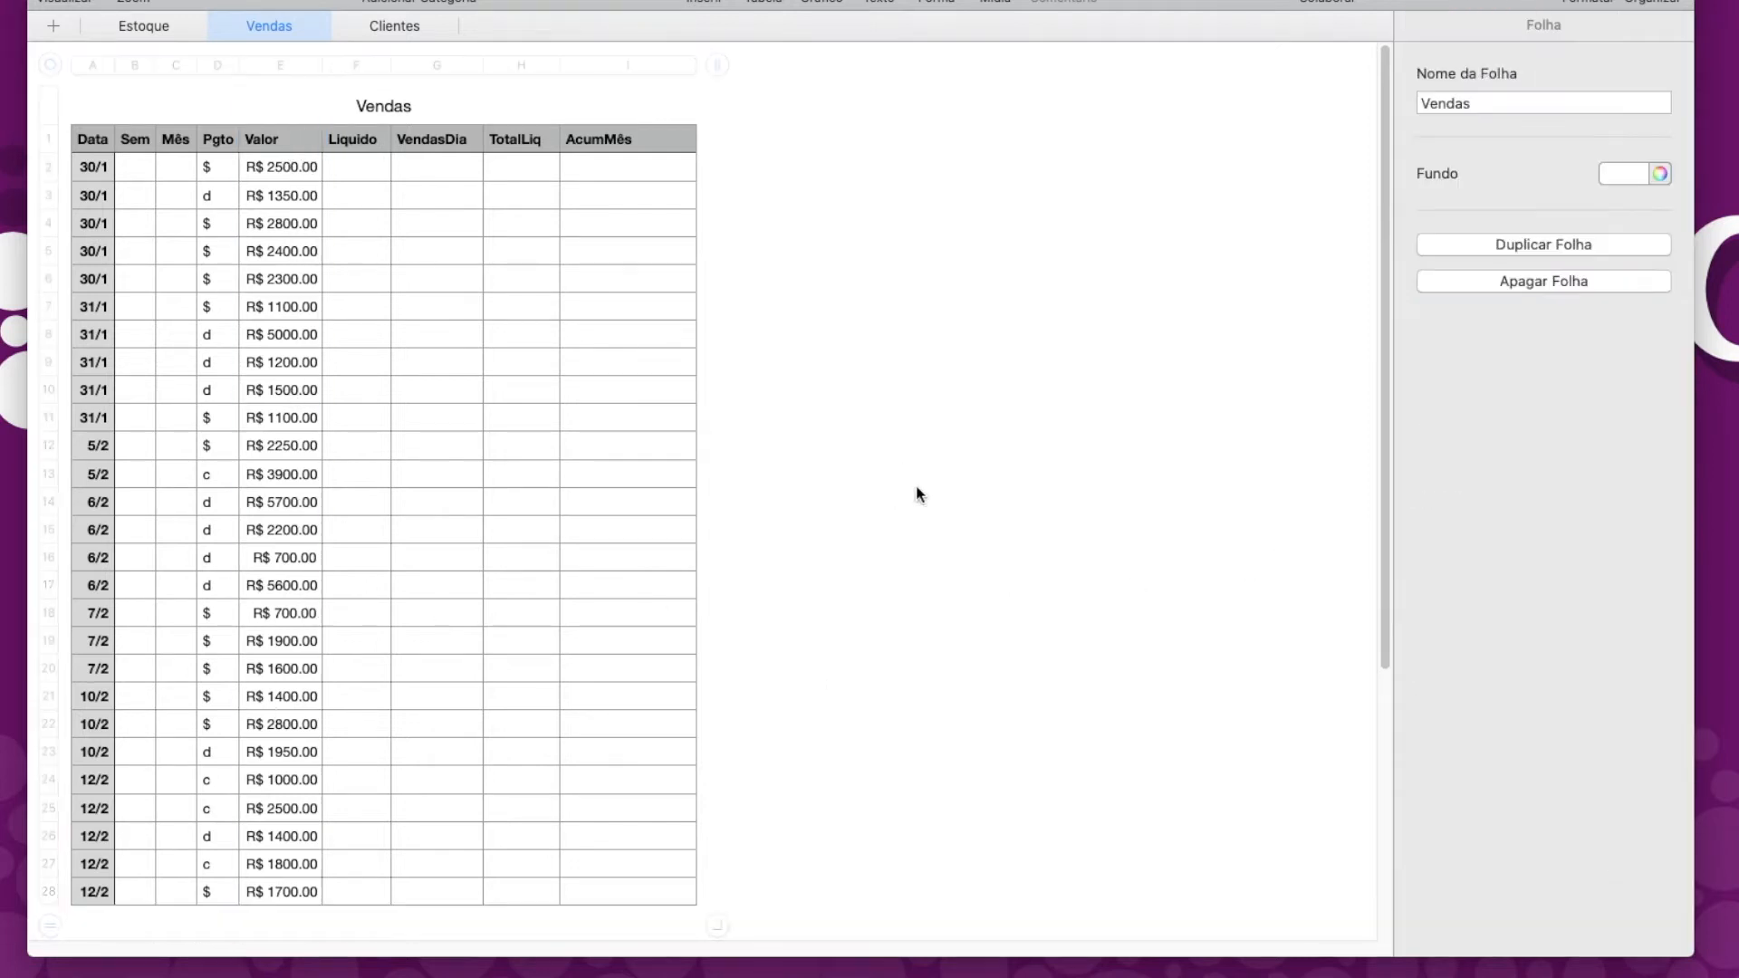
Step: Start a formula in the first Sem cell, moving the formula editor clear of the cell and widening it
{"action": "left_click", "coordinate": [137, 172]}
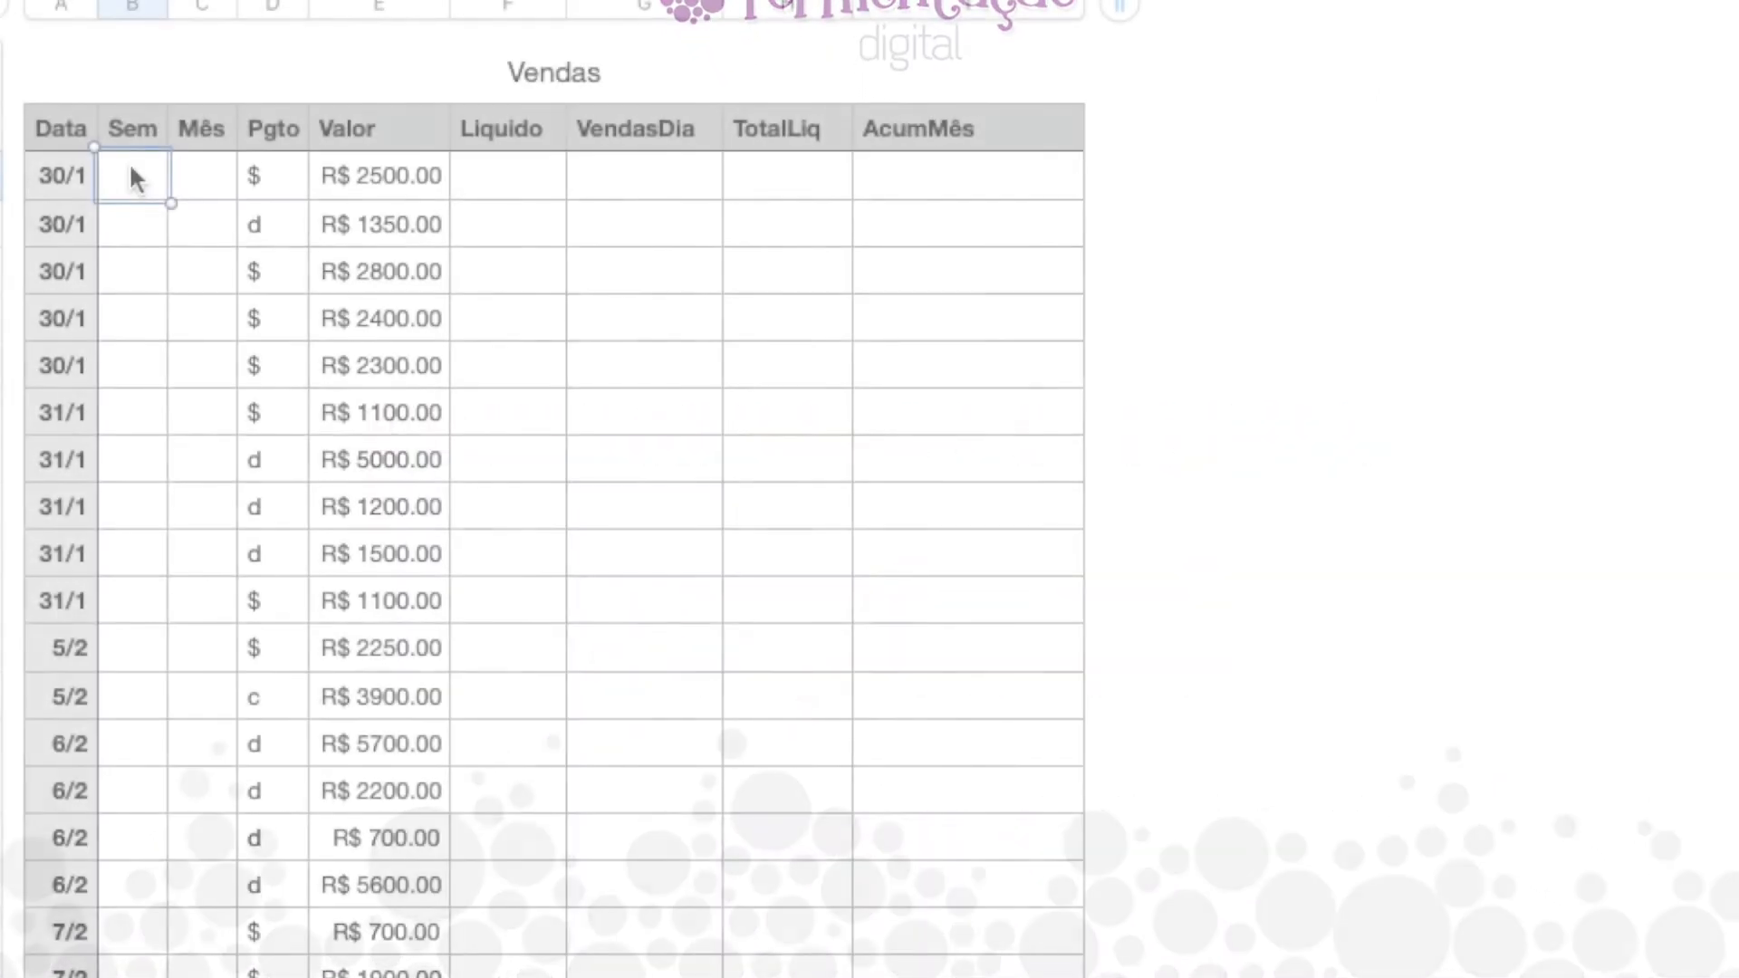
{"action": "type", "text": "="}
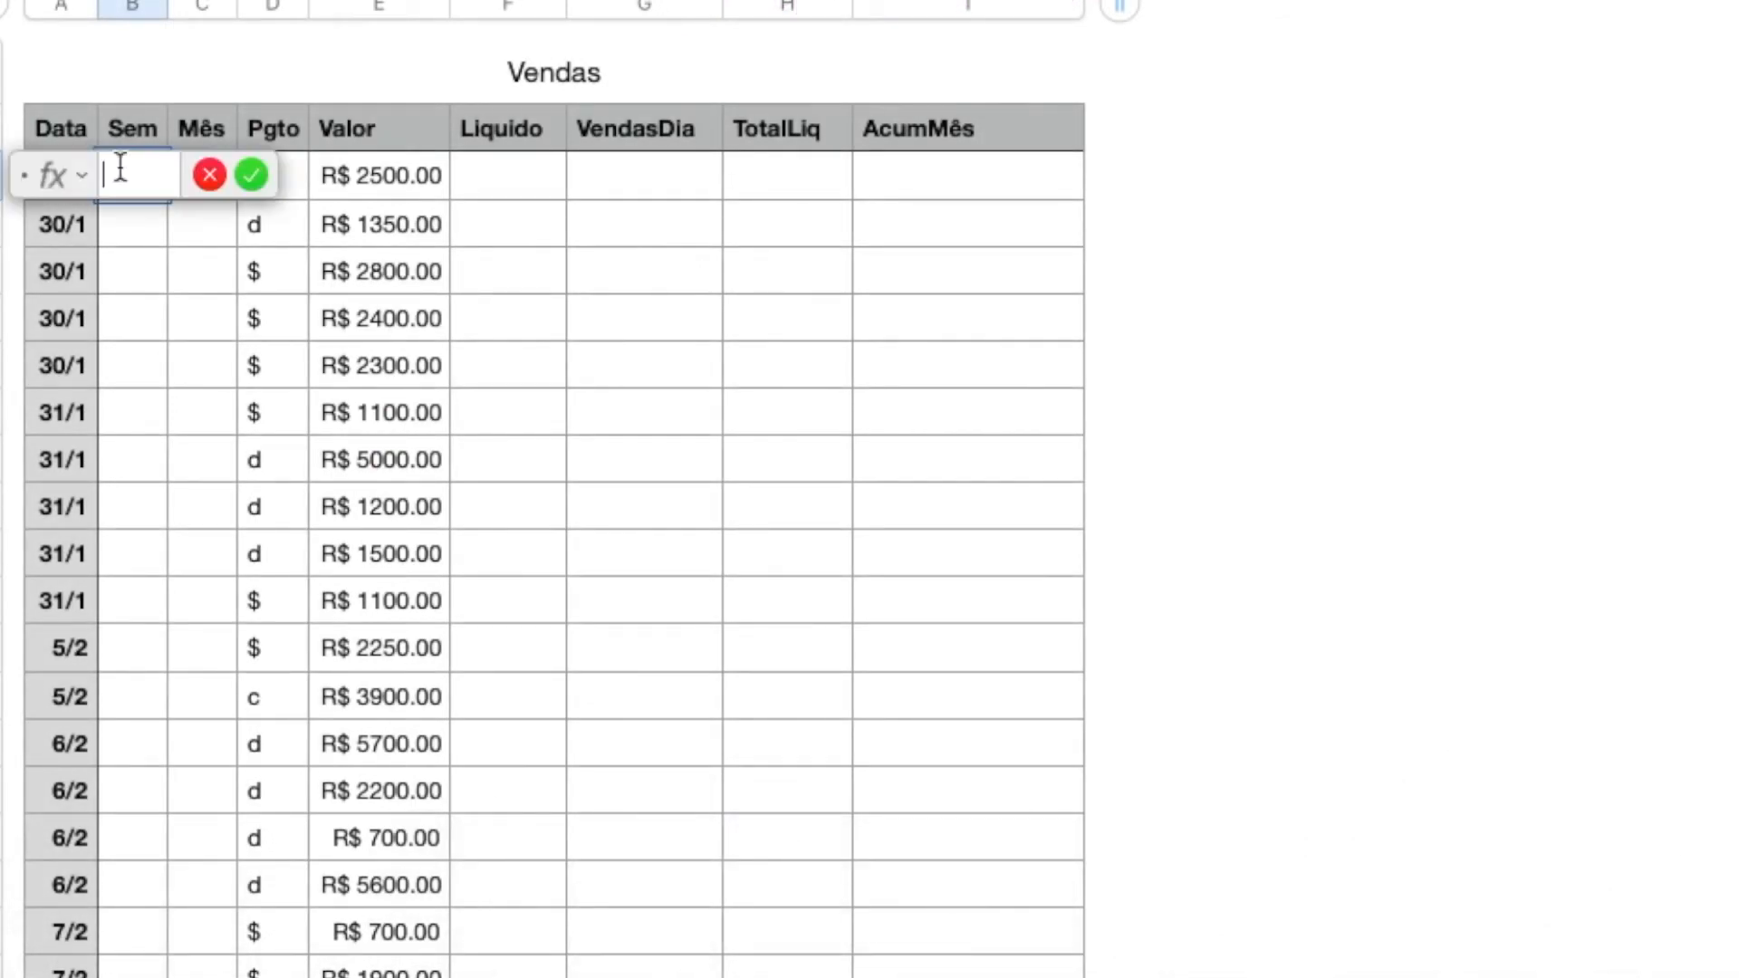
{"action": "left_click_drag", "start_coordinate": [64, 177], "coordinate": [289, 340]}
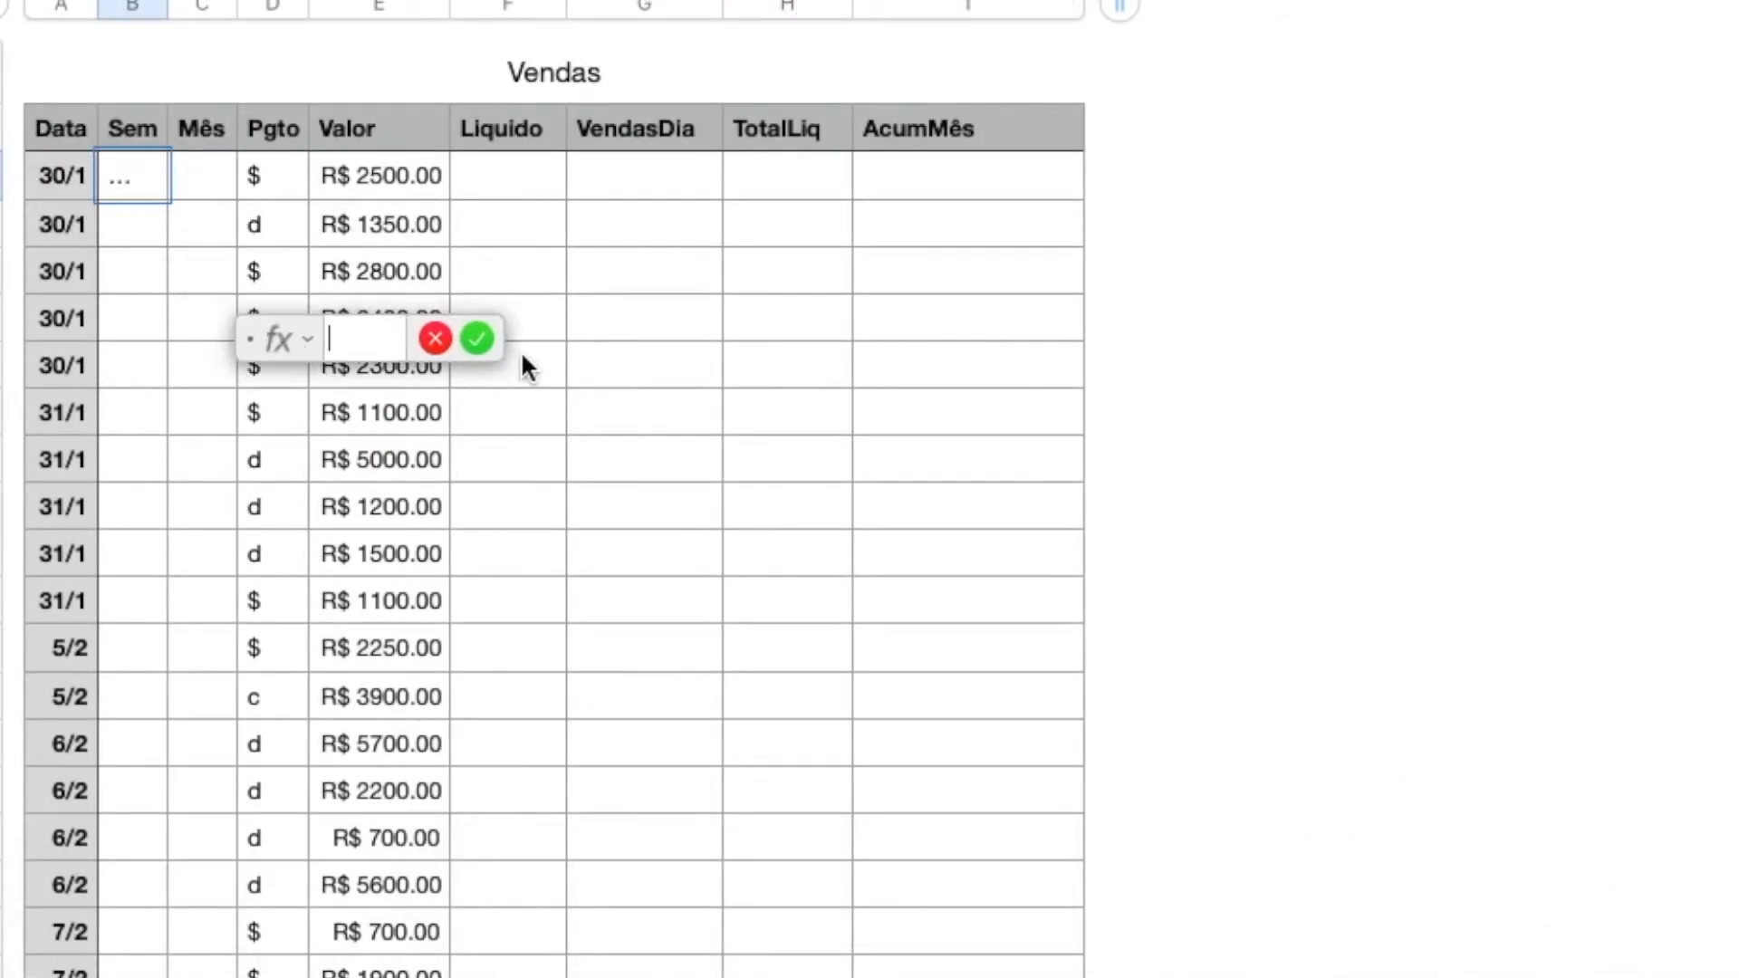
{"action": "left_click_drag", "start_coordinate": [497, 342], "coordinate": [1331, 446]}
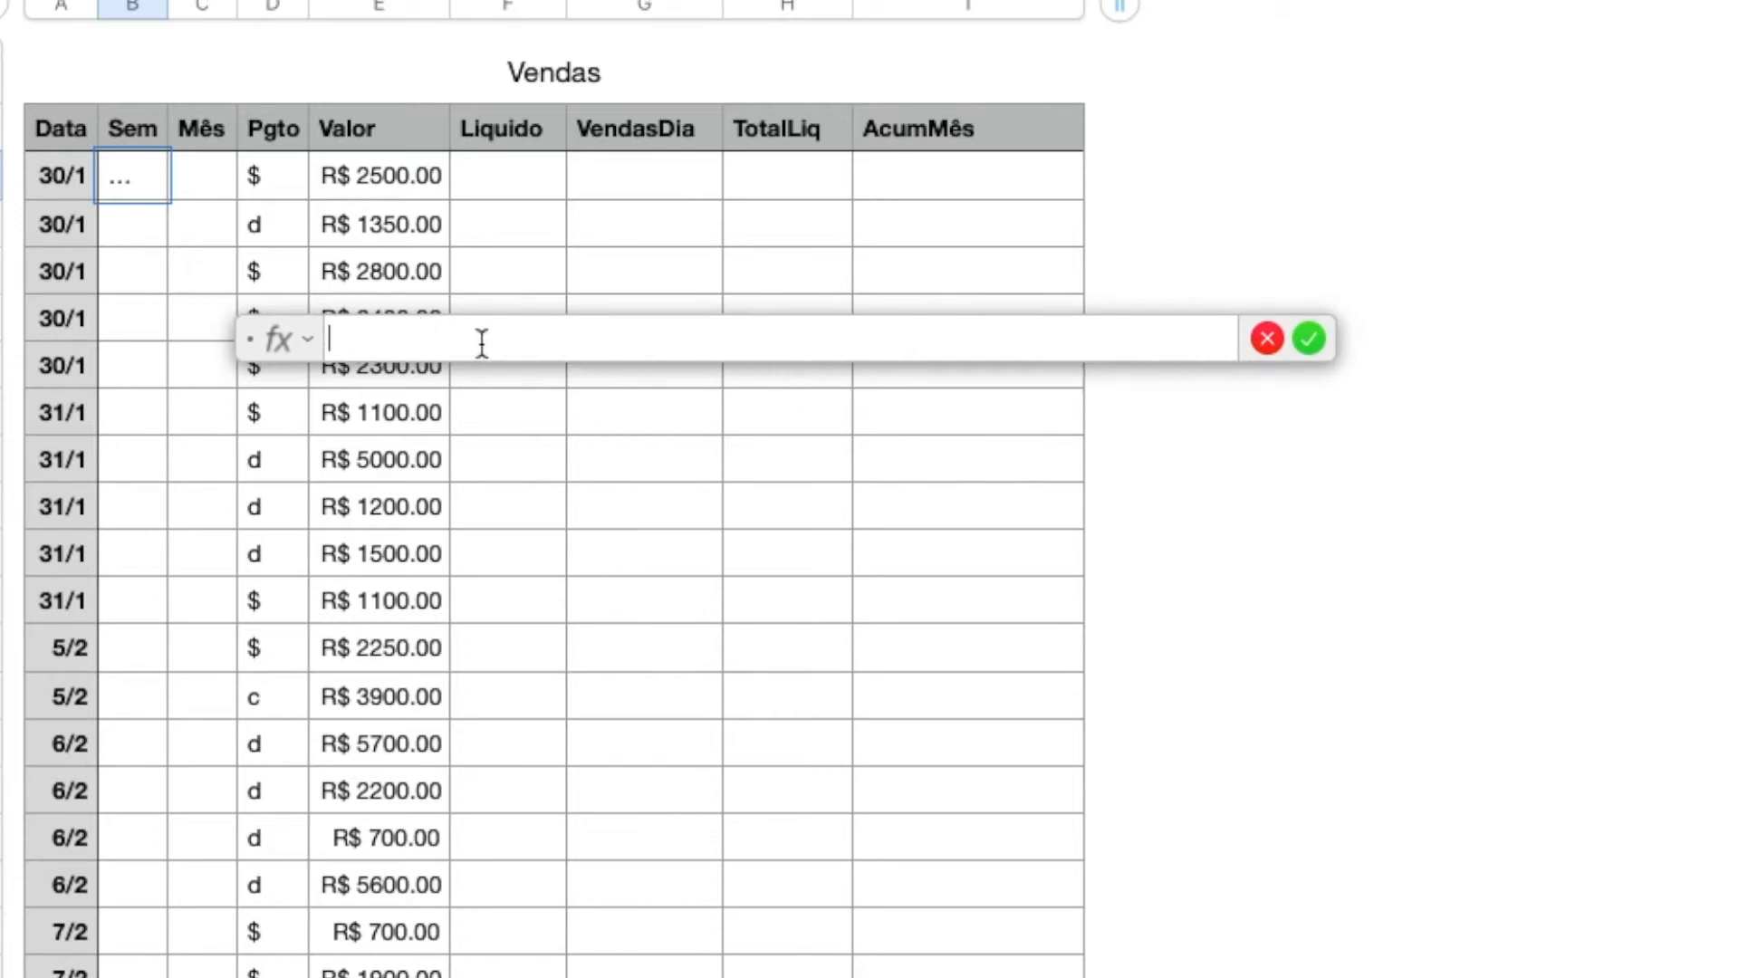
Step: Complete the first Sem cell's formula as SE($A2="","",NOMEDIA($A2)) and accept it
{"action": "type", "text": "SE"}
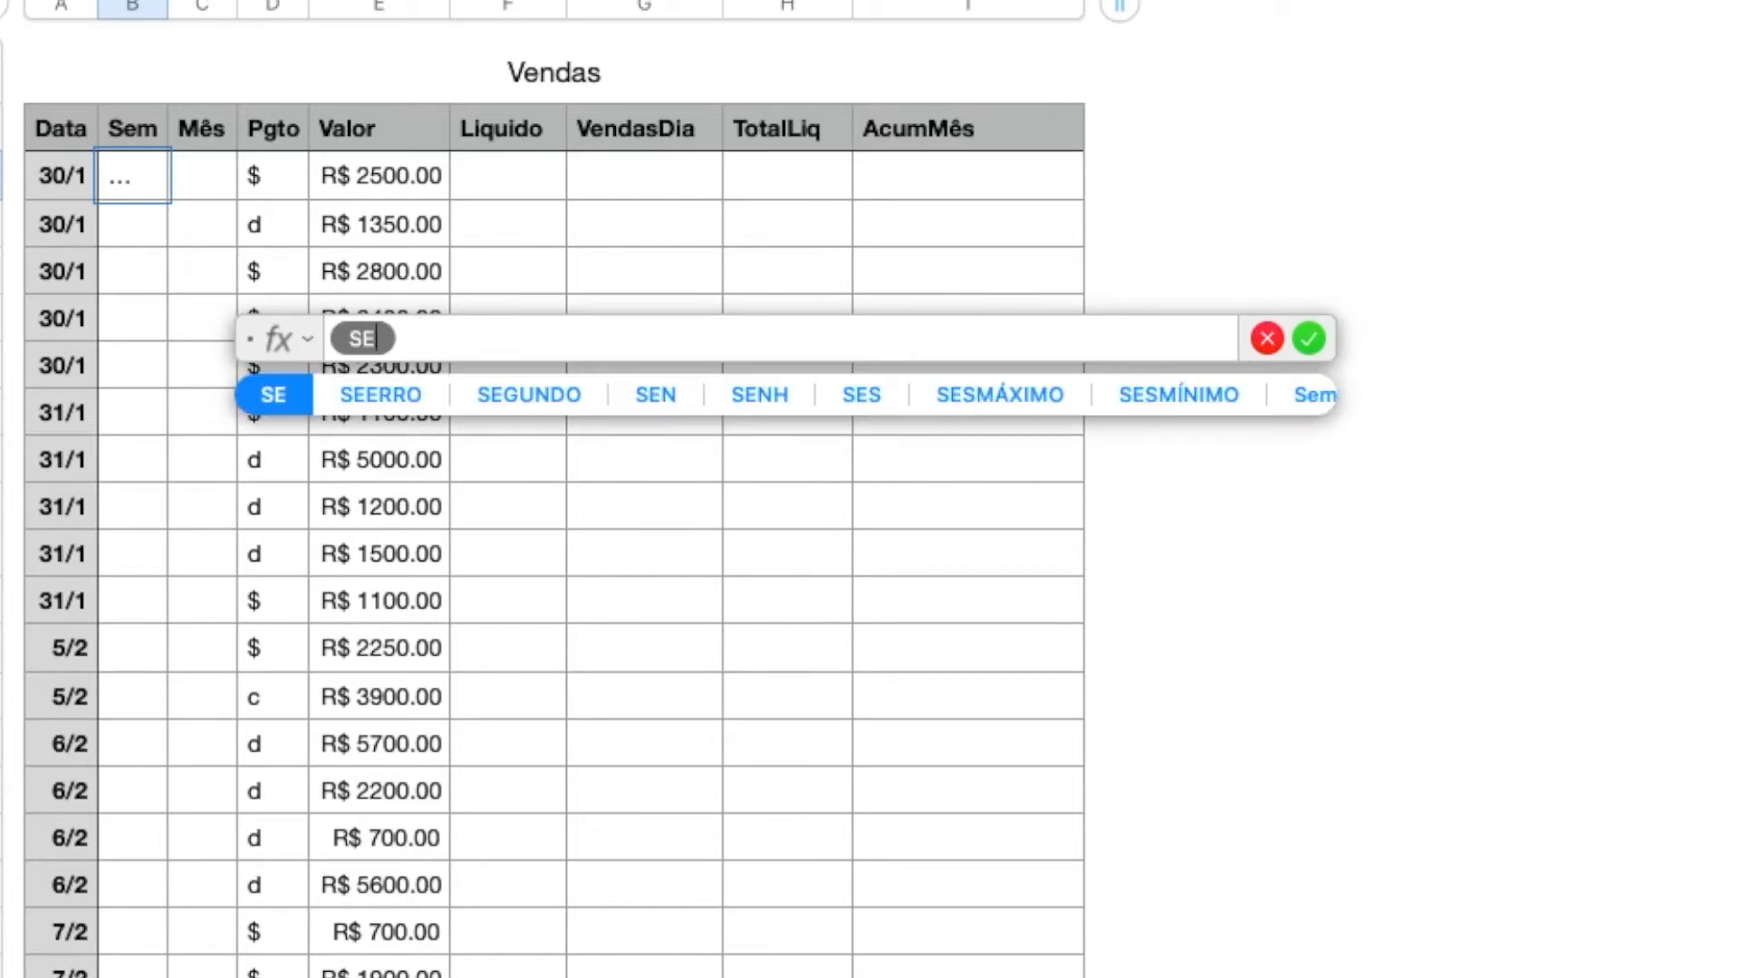
{"action": "key", "text": "Return"}
{"action": "left_click", "coordinate": [51, 178]}
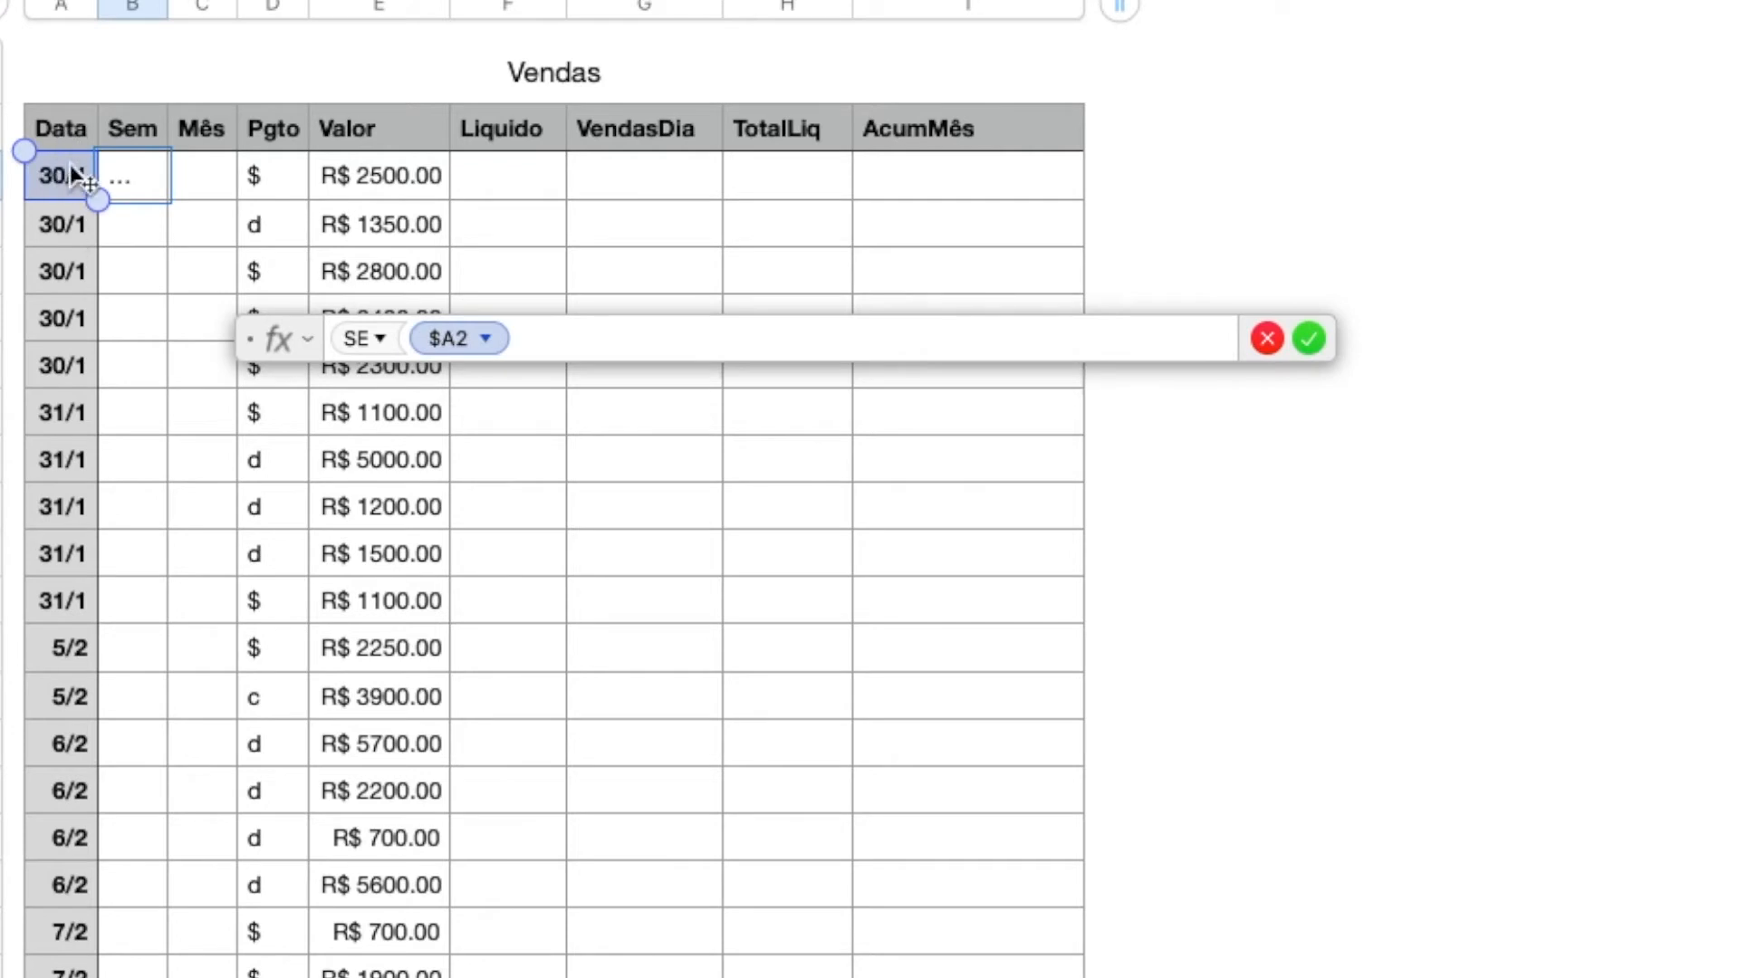
{"action": "type", "text": "="}
{"action": "type", "text": "\"\",\"\""}
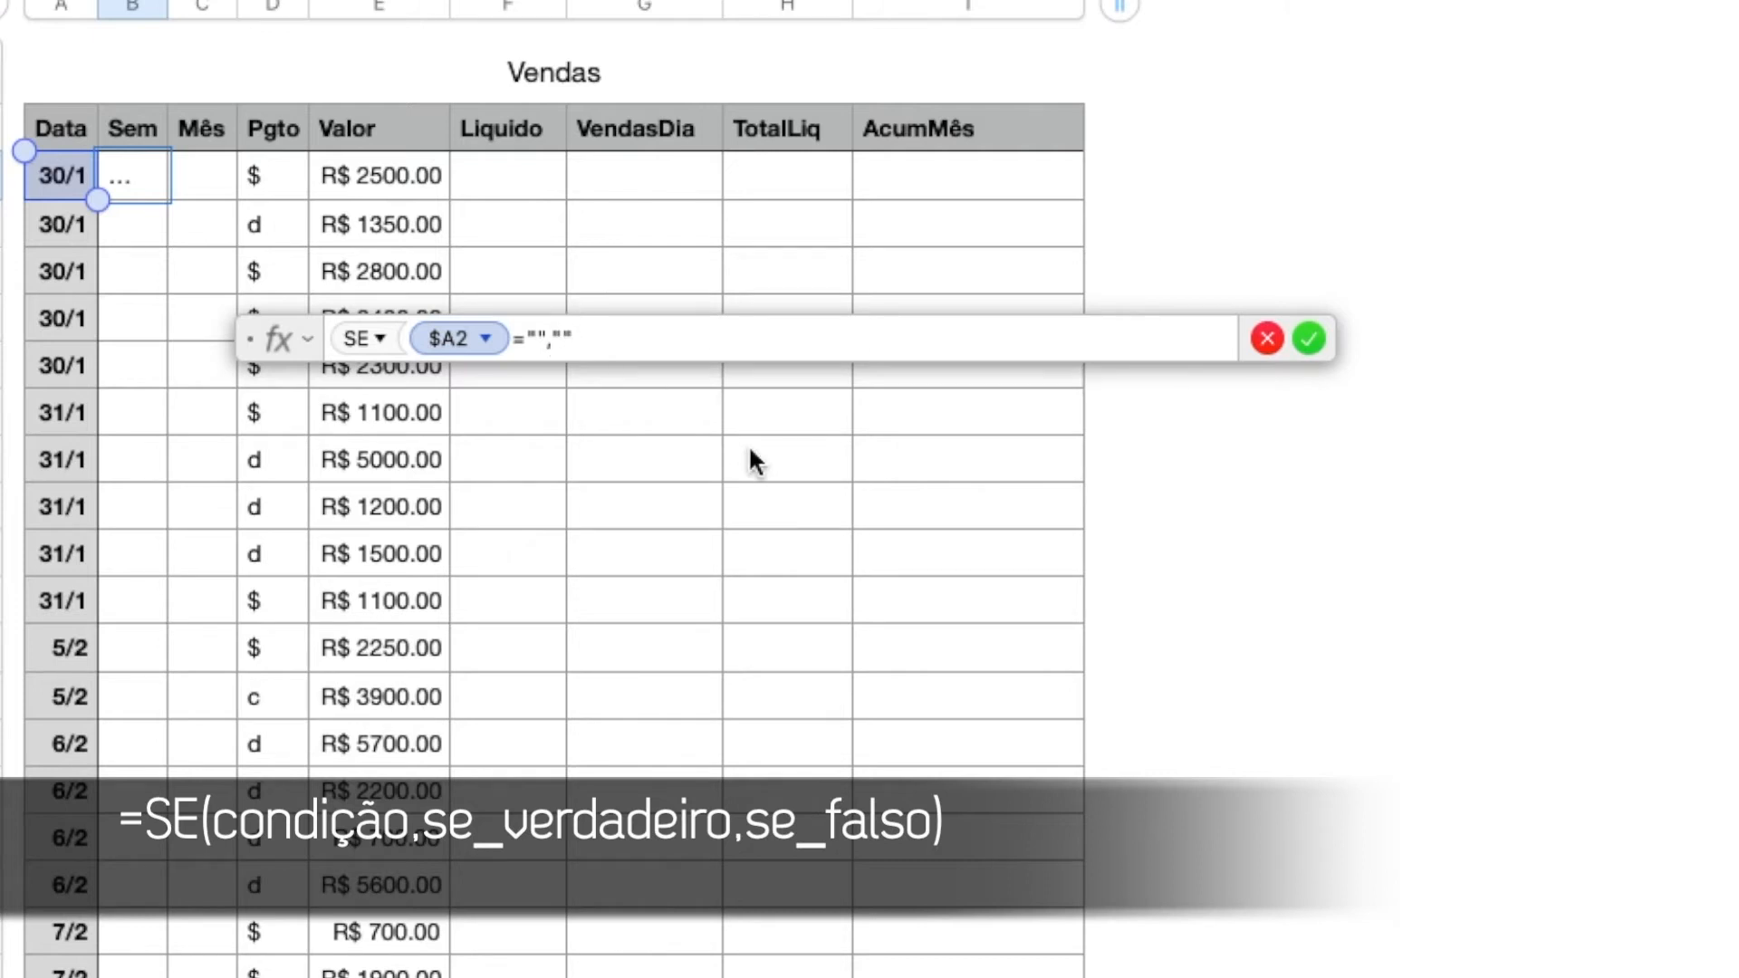
{"action": "type", "text": ","}
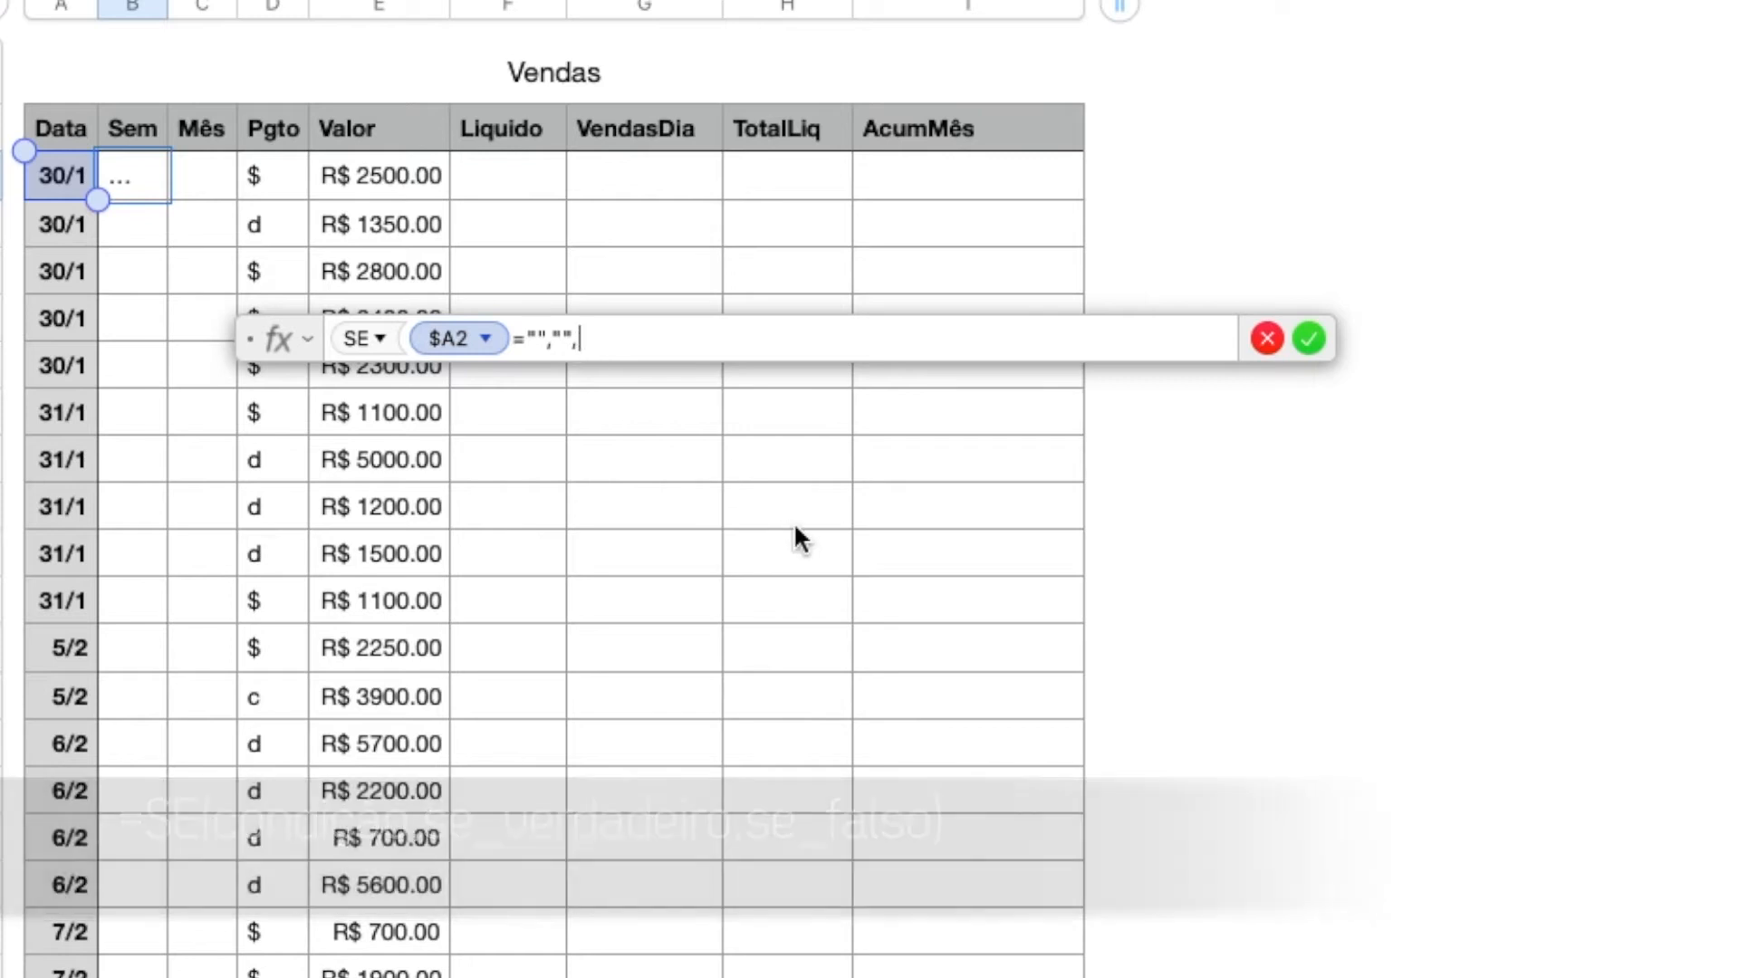
{"action": "type", "text": "NOMED"}
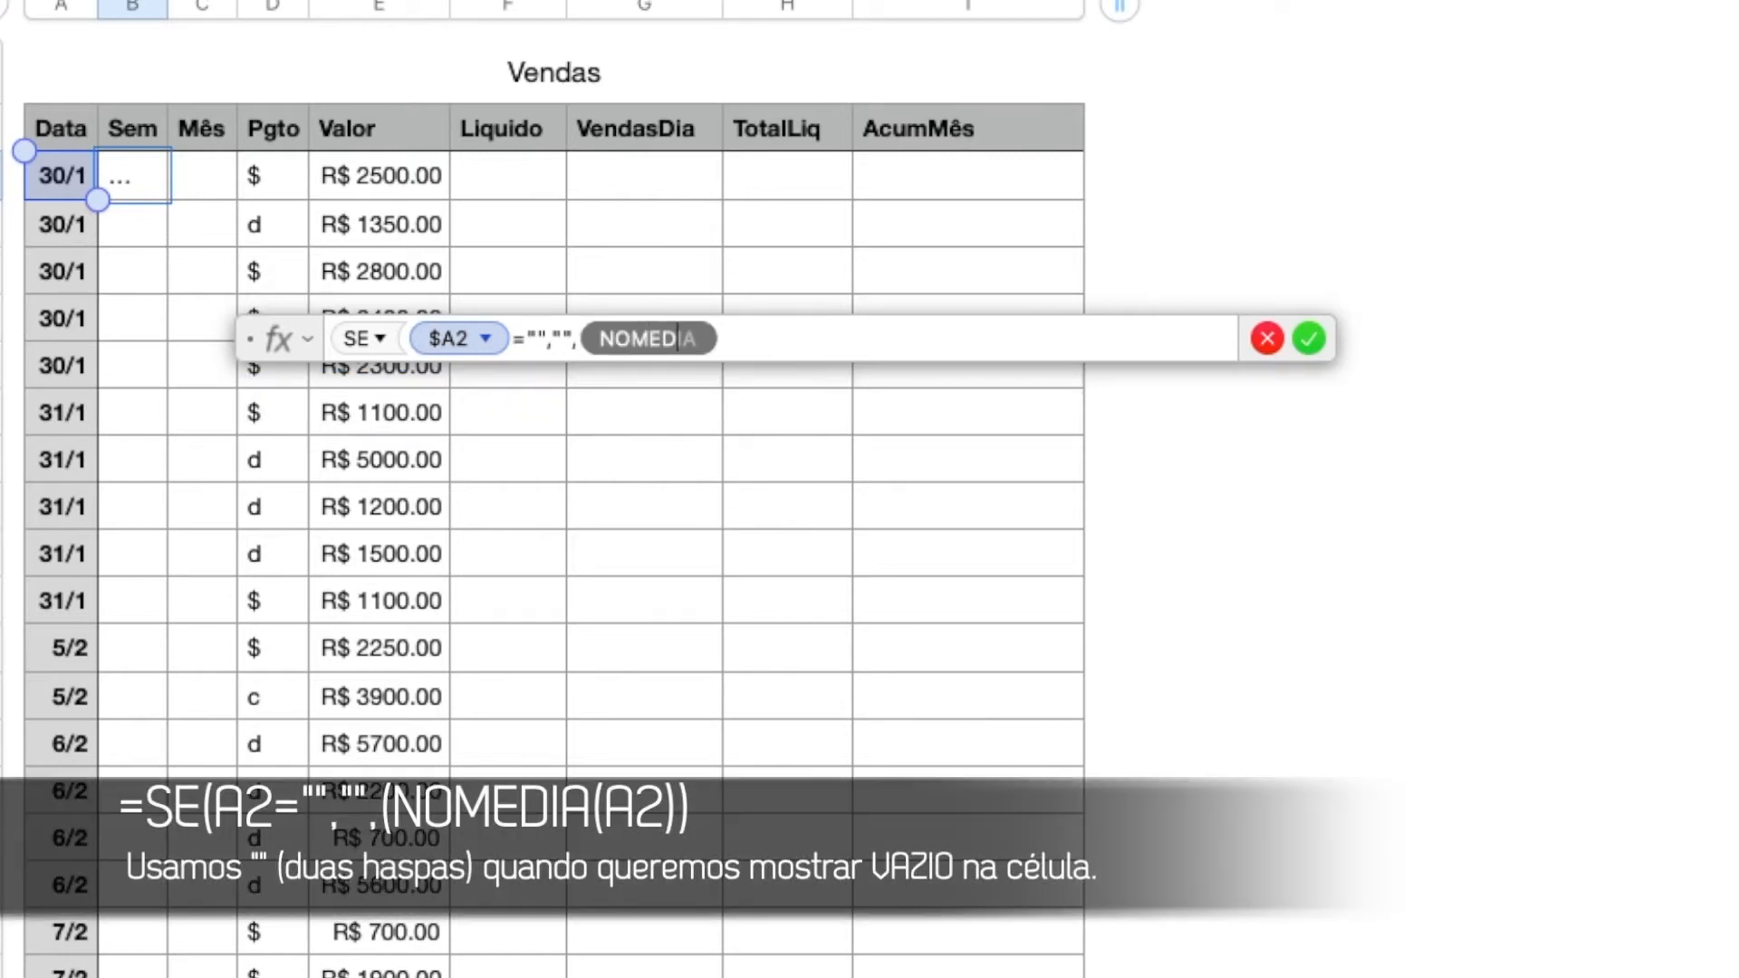
{"action": "type", "text": "IA("}
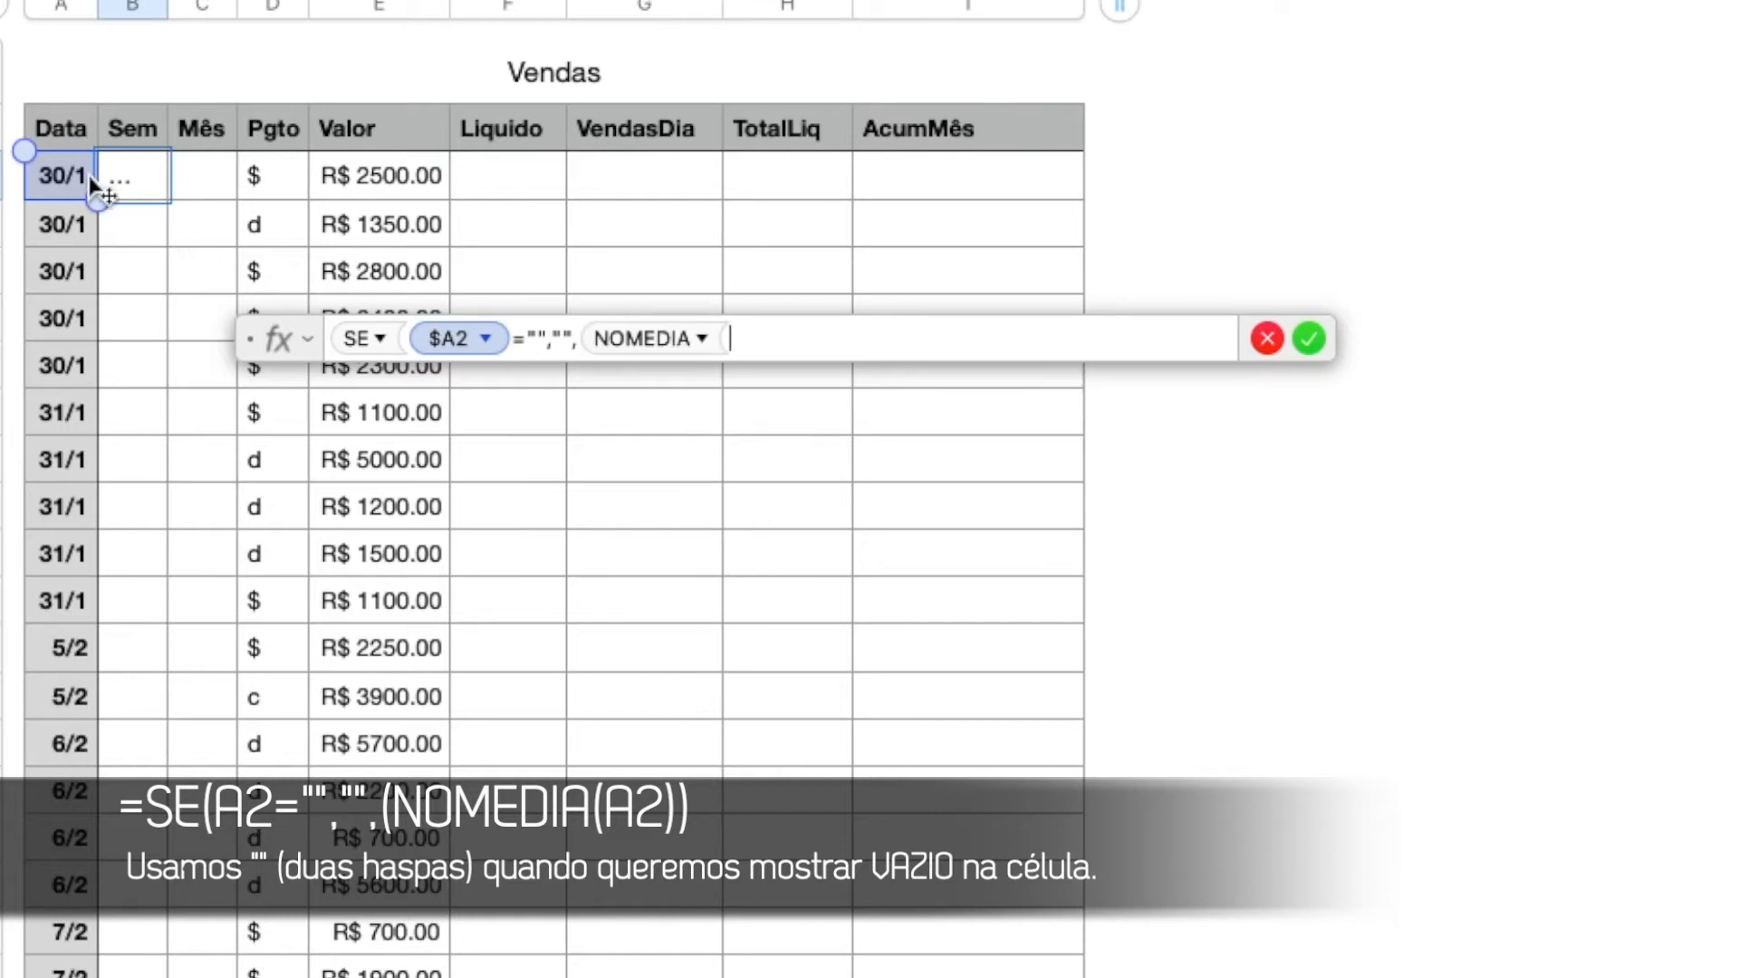
{"action": "left_click", "coordinate": [80, 178]}
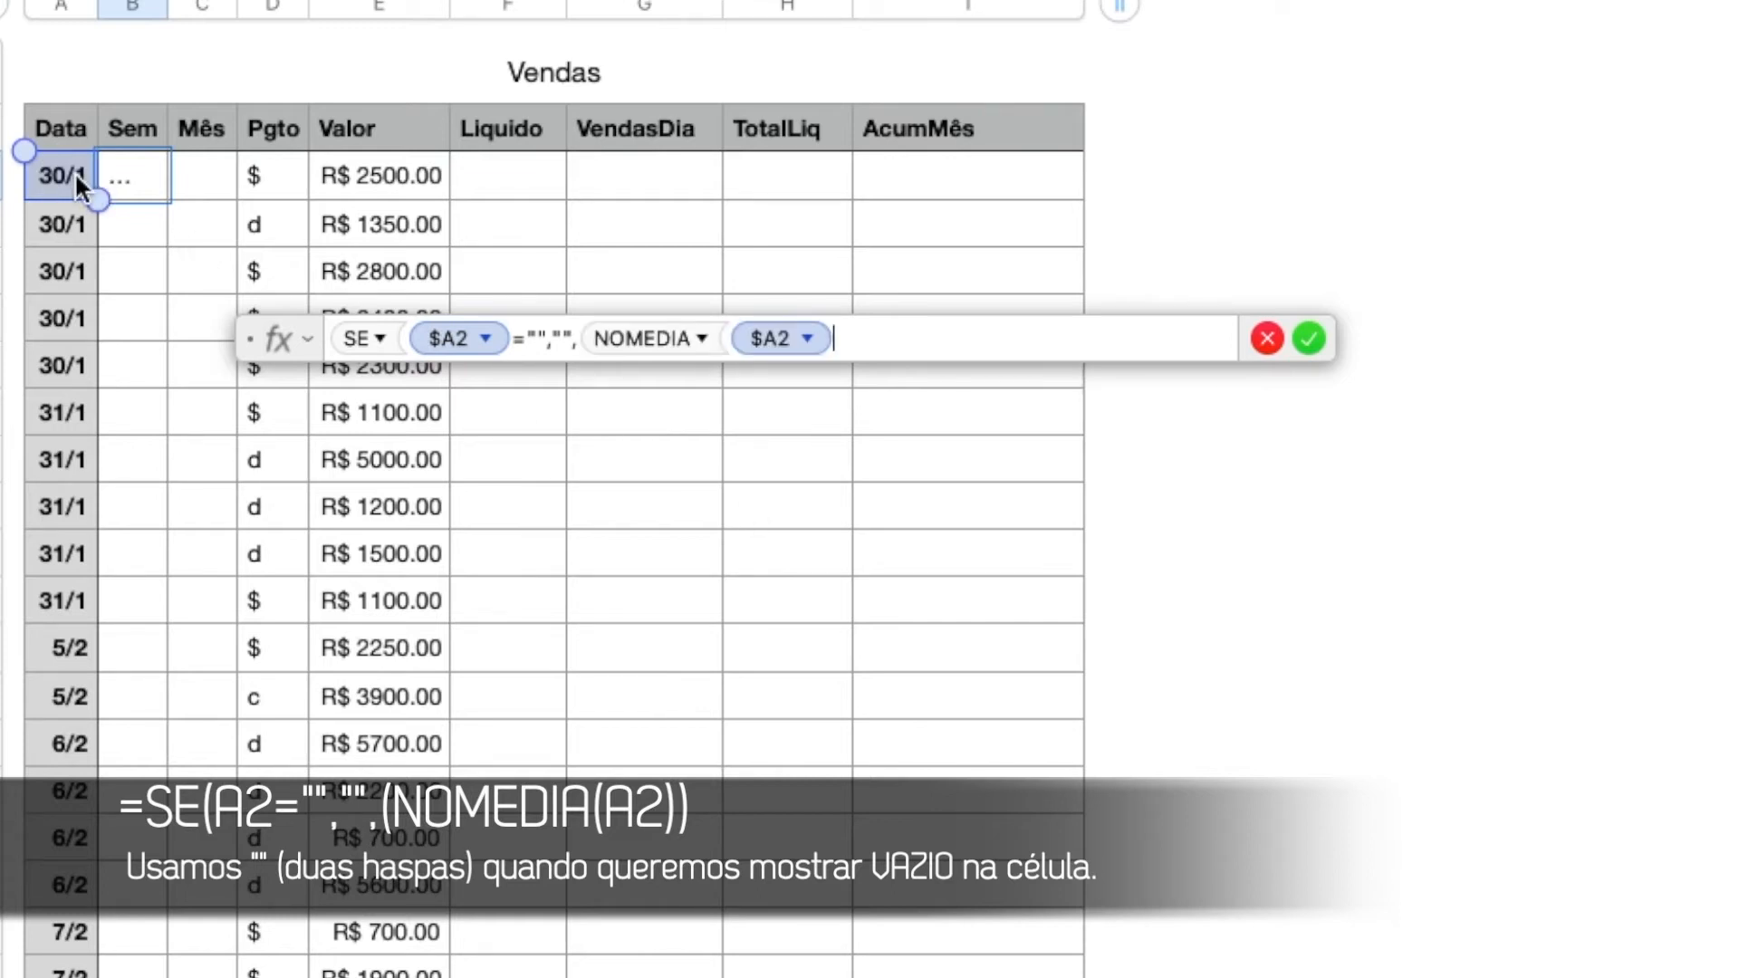
{"action": "type", "text": ")"}
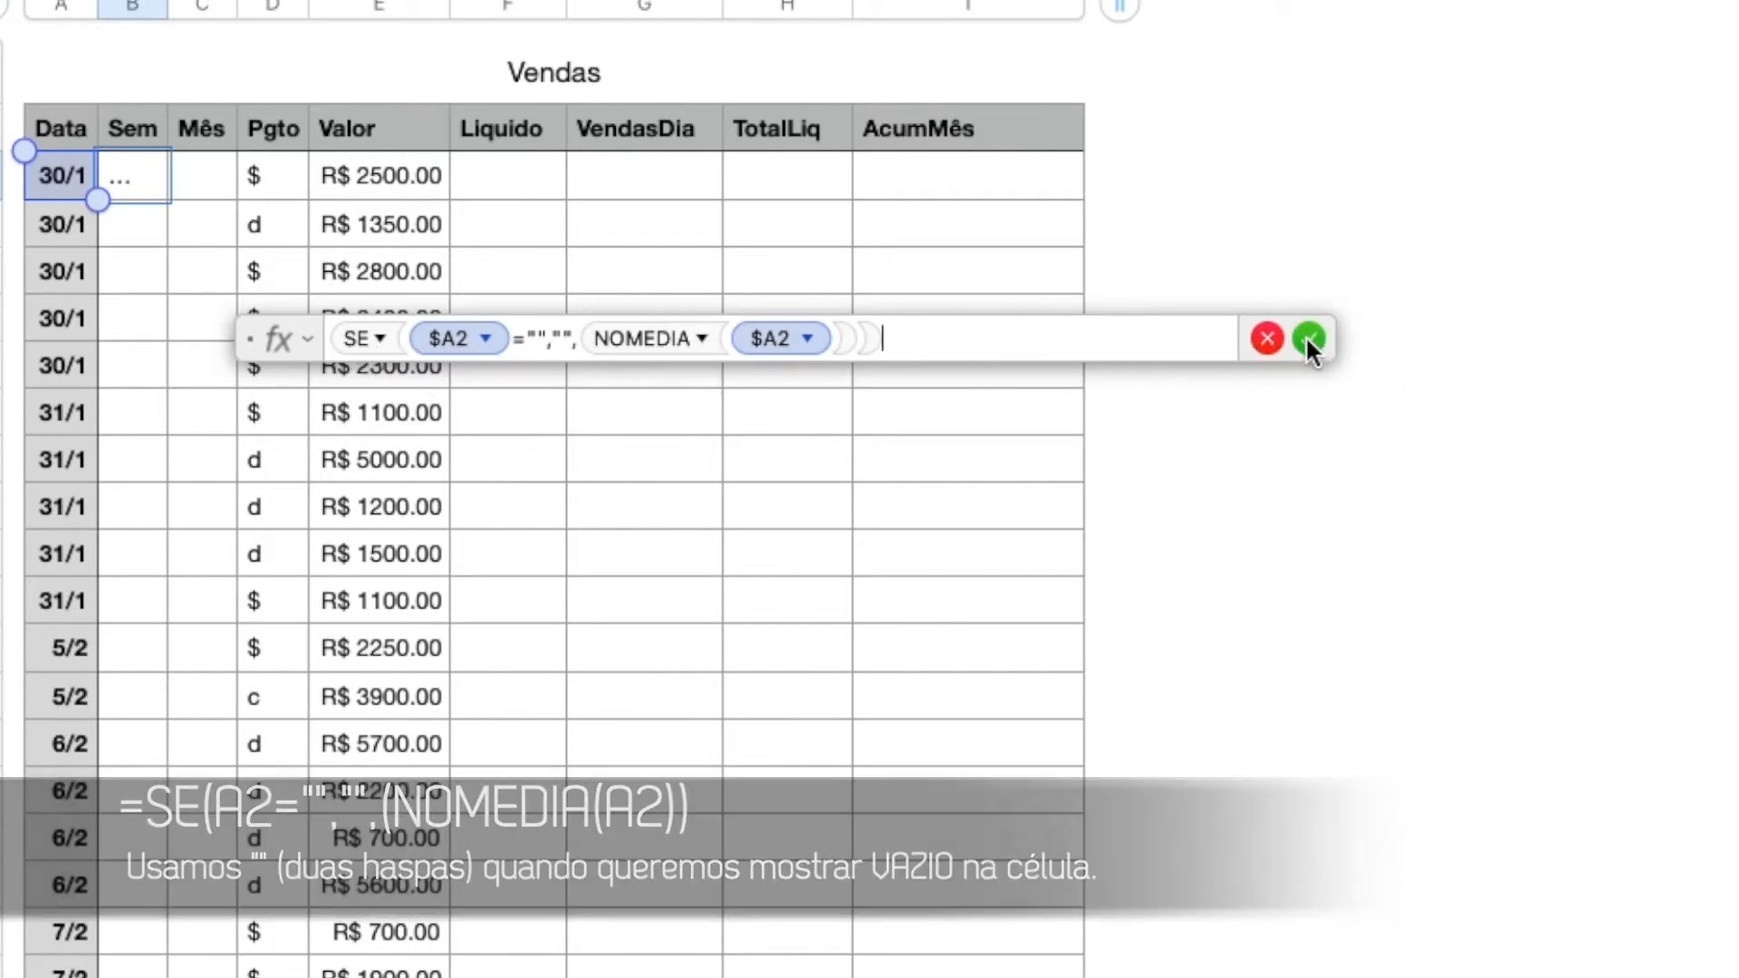
{"action": "left_click", "coordinate": [1307, 337]}
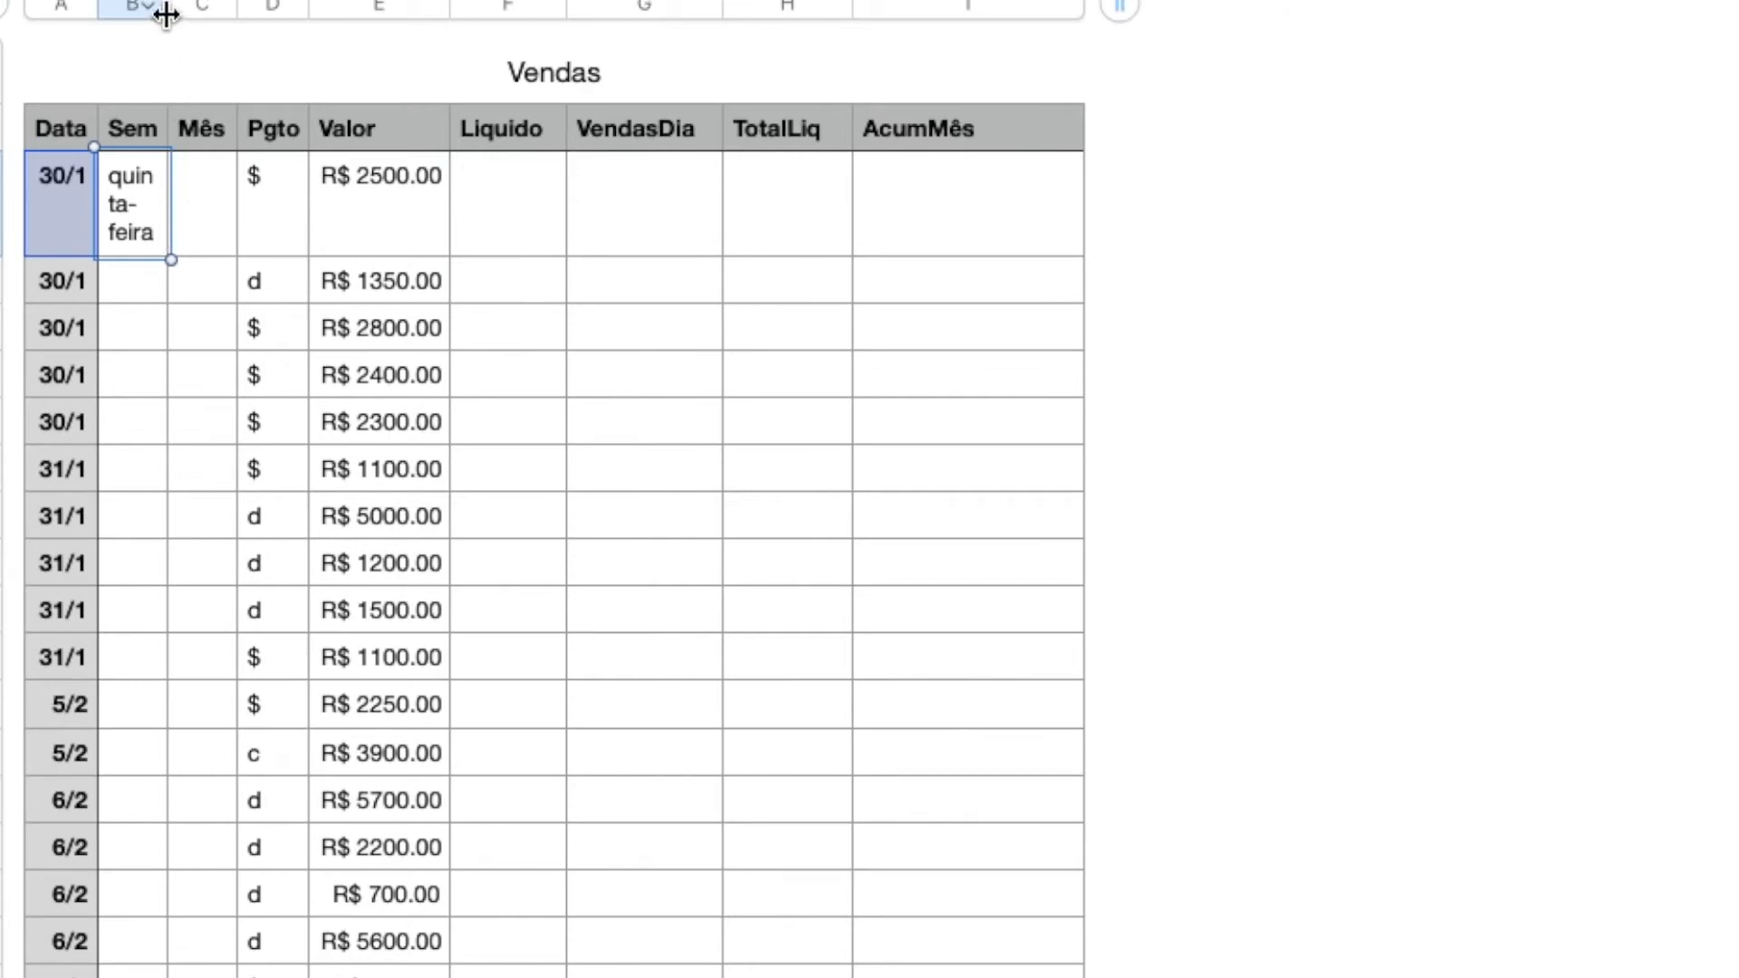
Step: Fill the weekday formula down the Sem column to the last row, widening the column to fit the weekday names
{"action": "left_click_drag", "start_coordinate": [168, 11], "coordinate": [250, 22]}
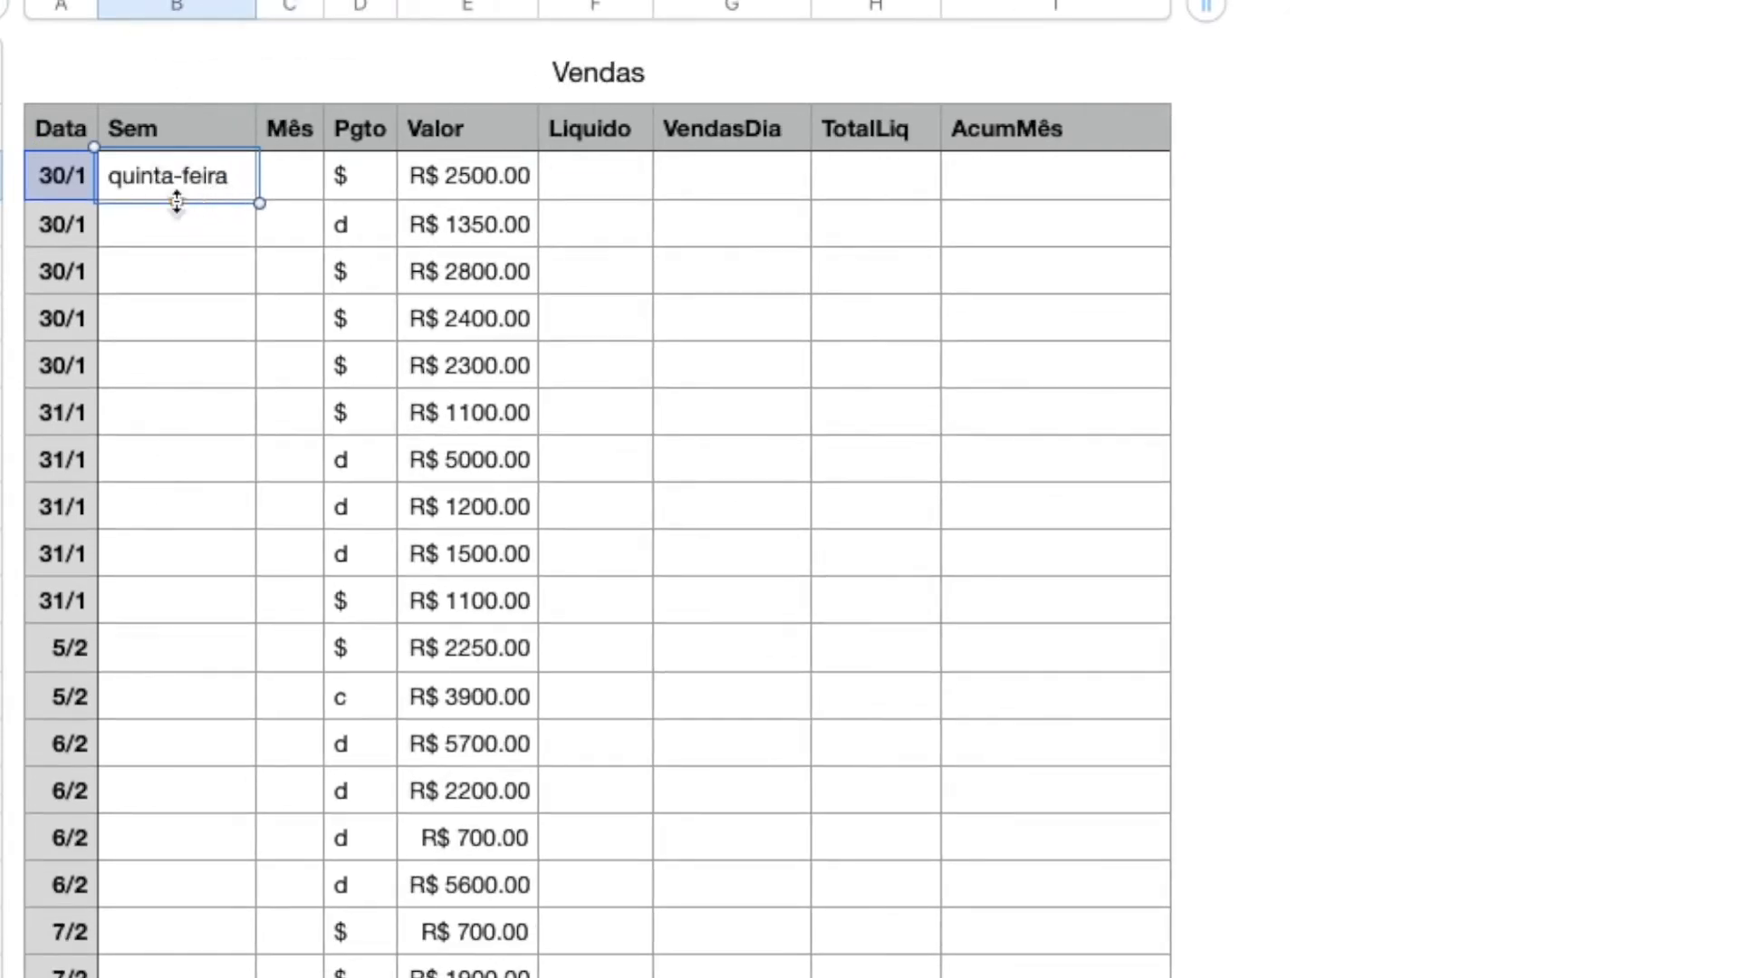
{"action": "left_click_drag", "start_coordinate": [177, 201], "coordinate": [132, 974]}
{"action": "scroll", "coordinate": [125, 737], "scroll_direction": "up", "scroll_amount": 5}
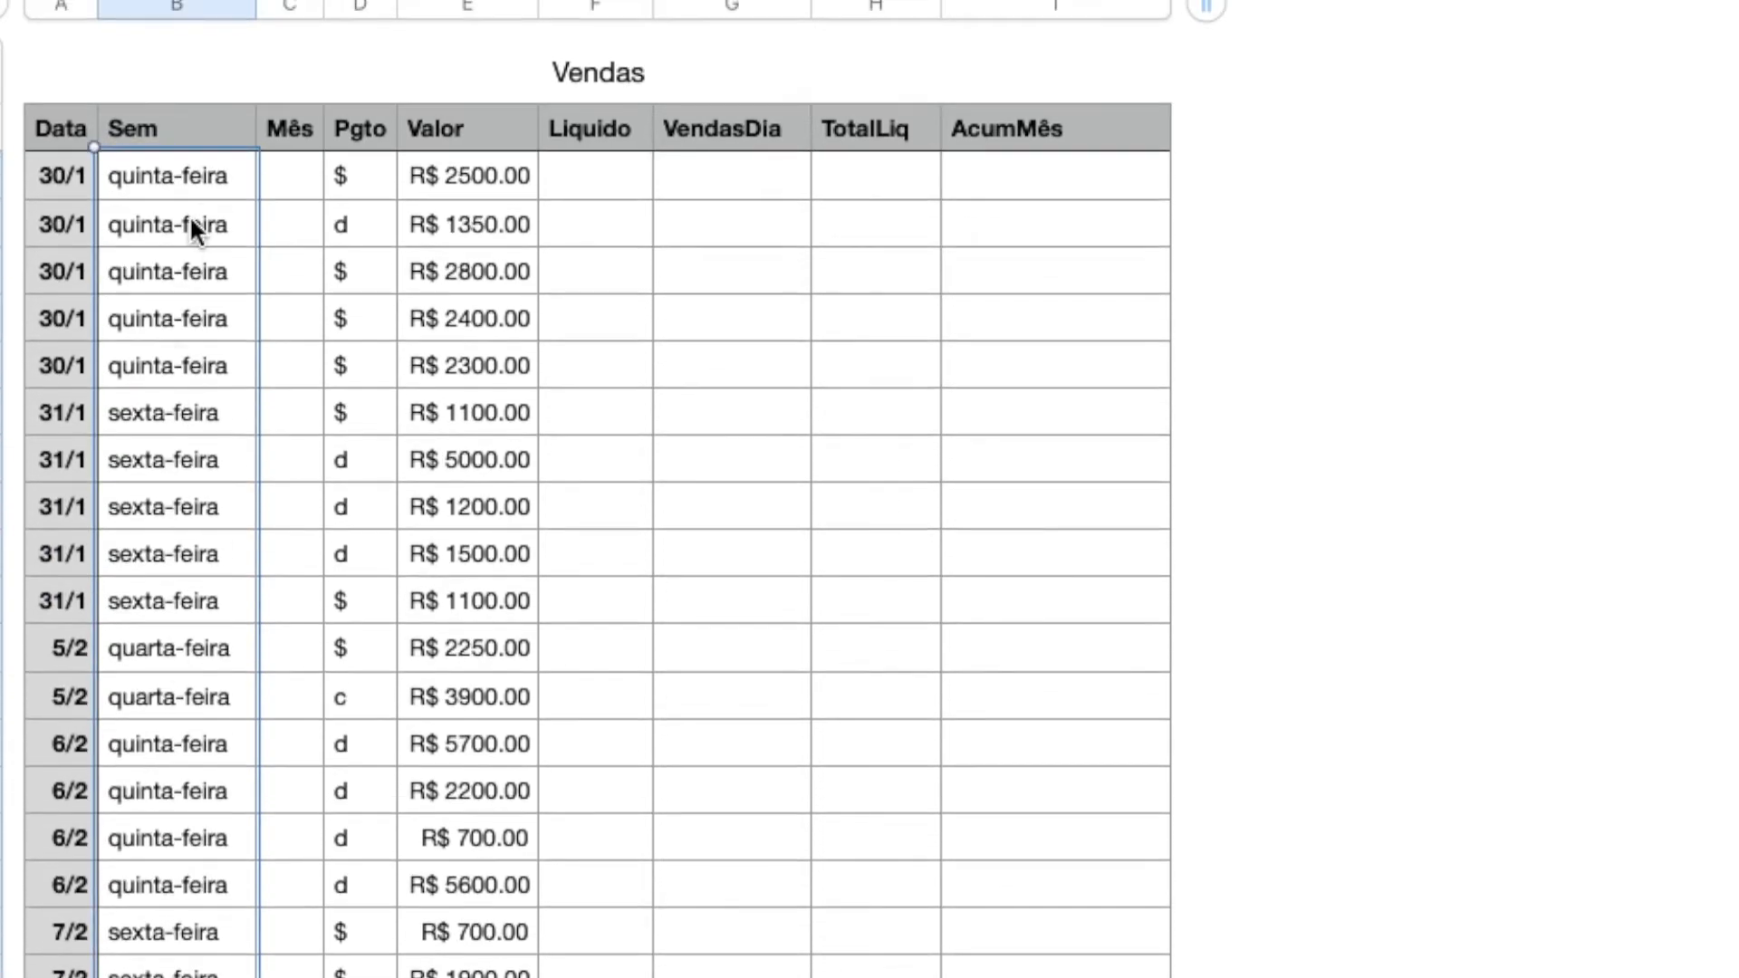
{"action": "left_click_drag", "start_coordinate": [256, 9], "coordinate": [335, 9]}
{"action": "double_click", "coordinate": [335, 9]}
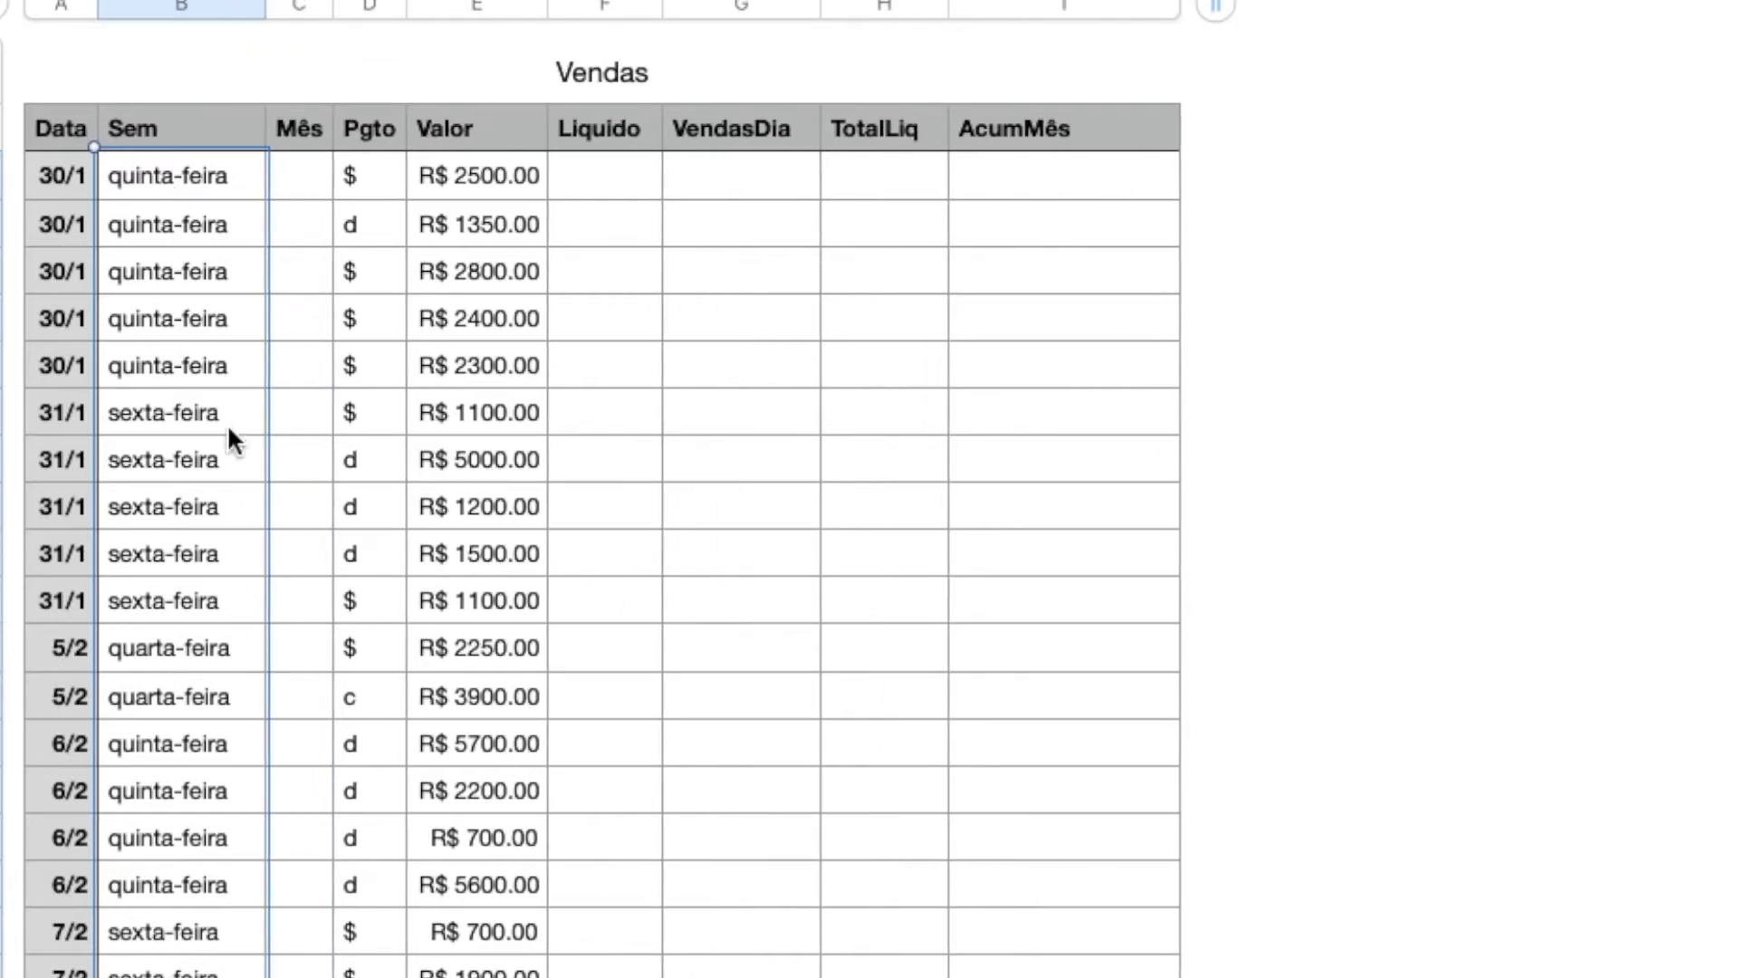
Step: Enter SE($A2="","",MÊS($A2)) in the first Mês cell and fill it down to the last row
{"action": "left_click", "coordinate": [289, 181]}
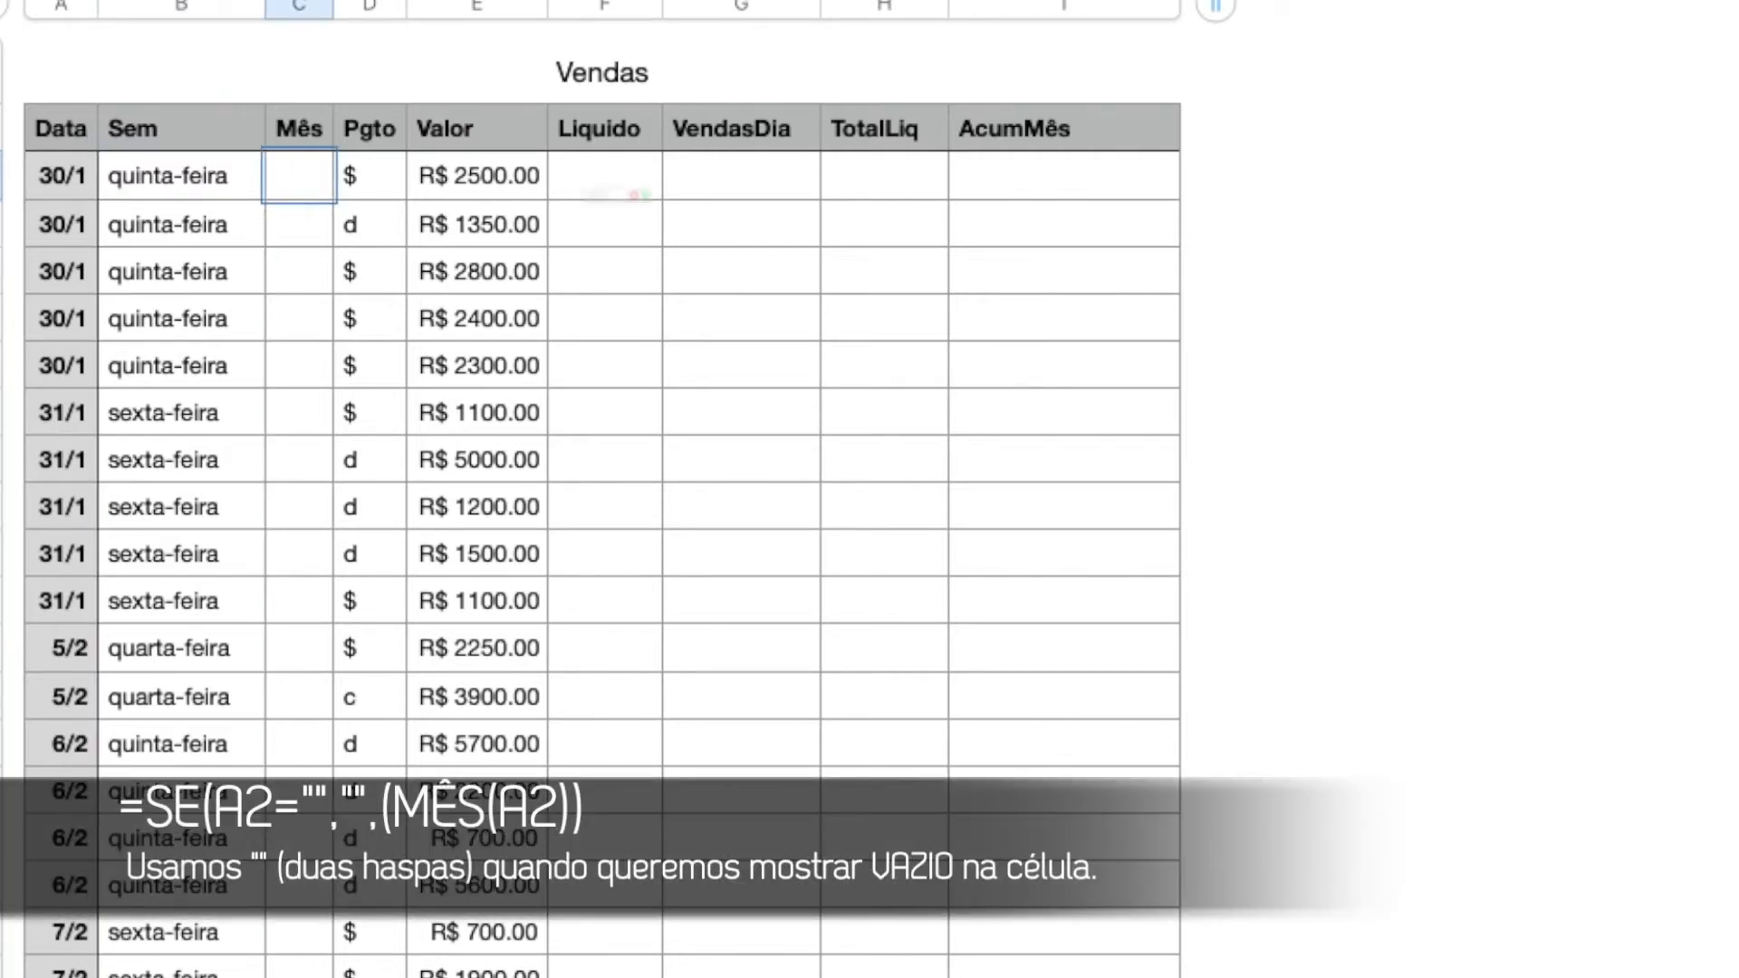
{"action": "type", "text": "=SE"}
{"action": "key", "text": "Return"}
{"action": "left_click", "coordinate": [60, 179]}
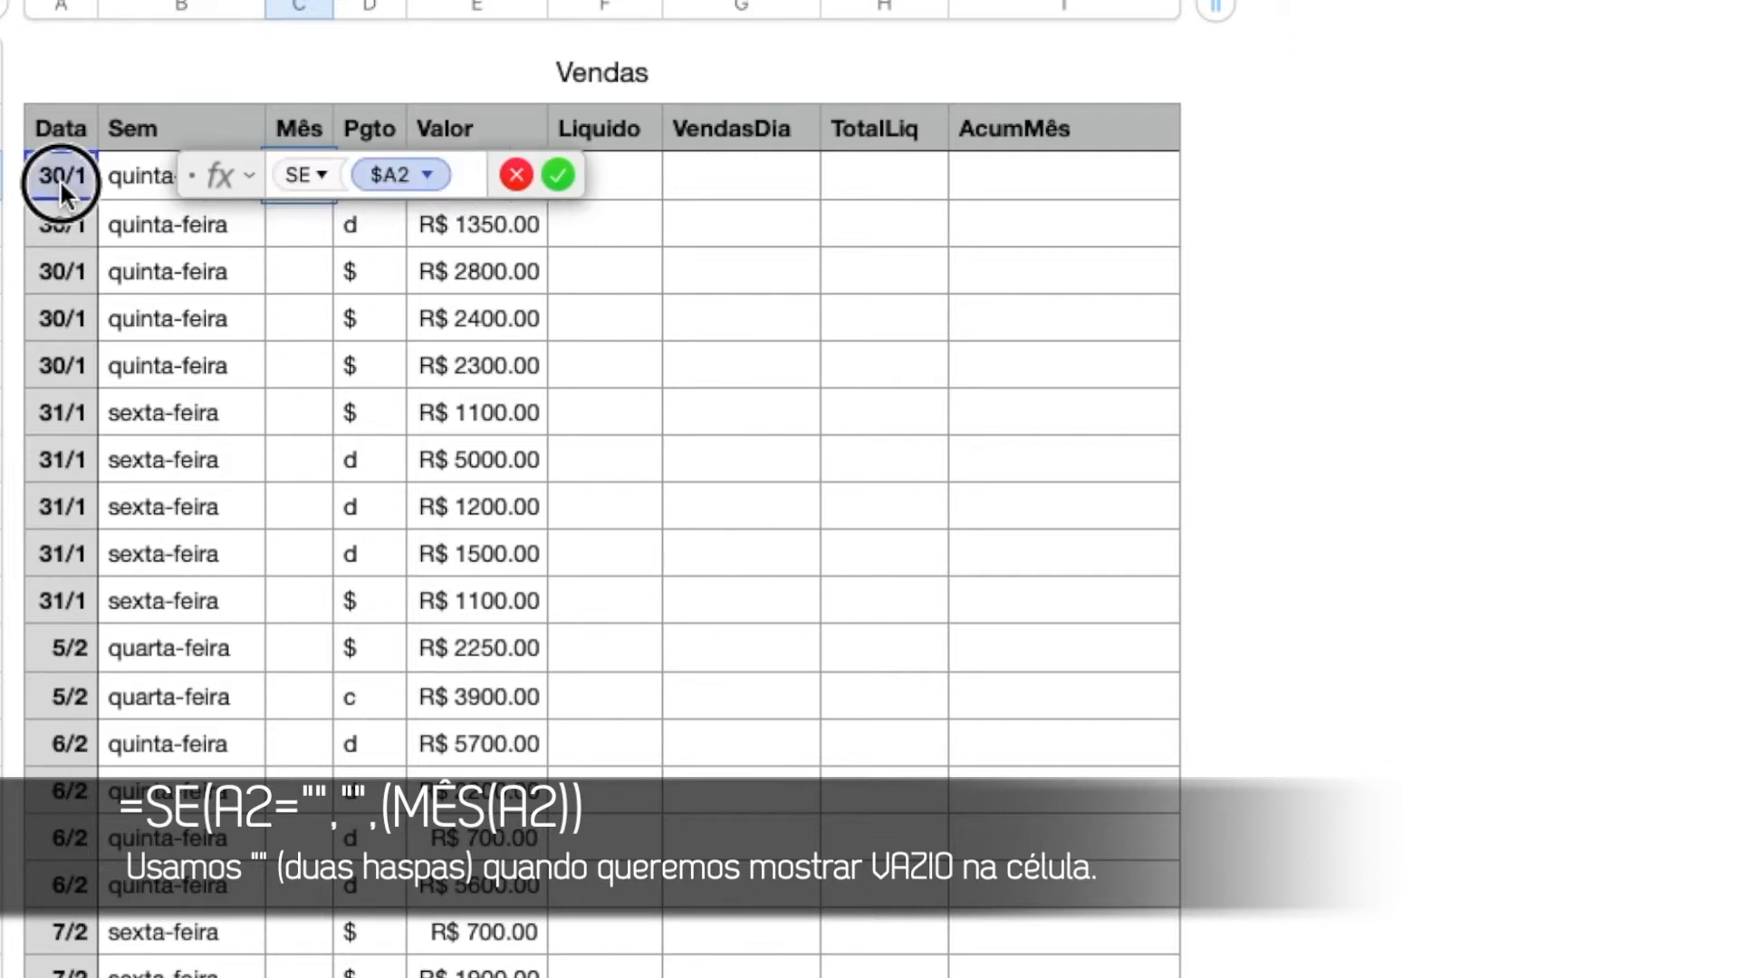
{"action": "type", "text": "="}
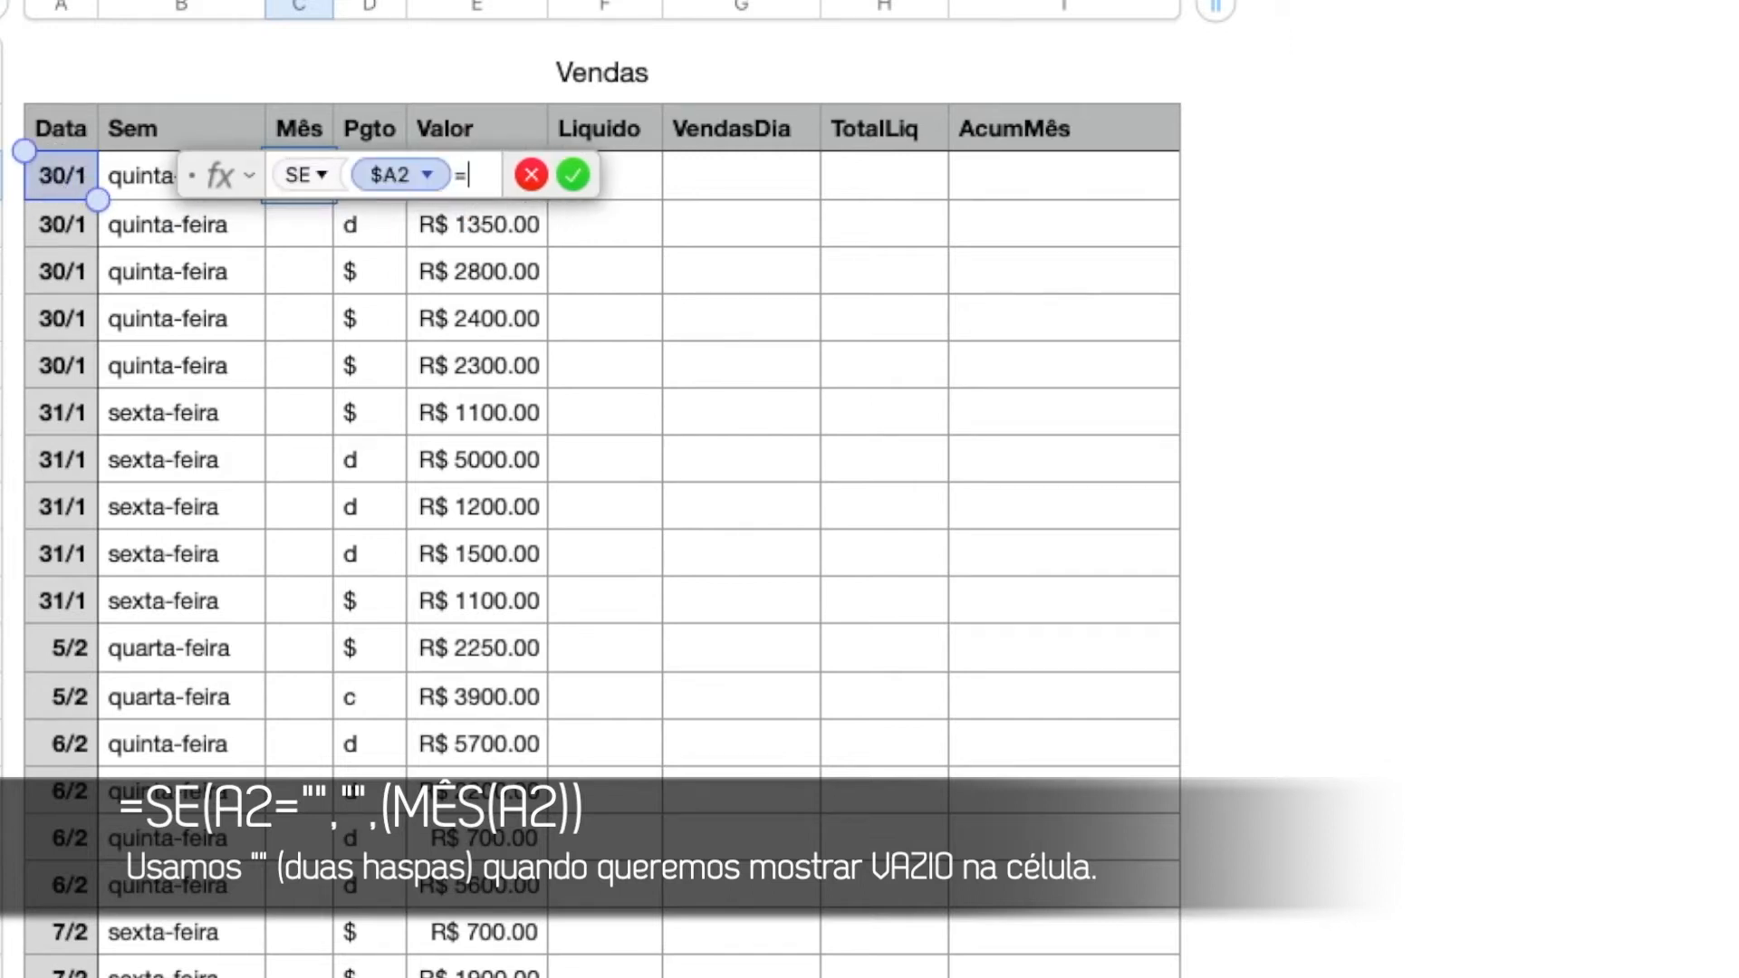
{"action": "type", "text": "\"\""}
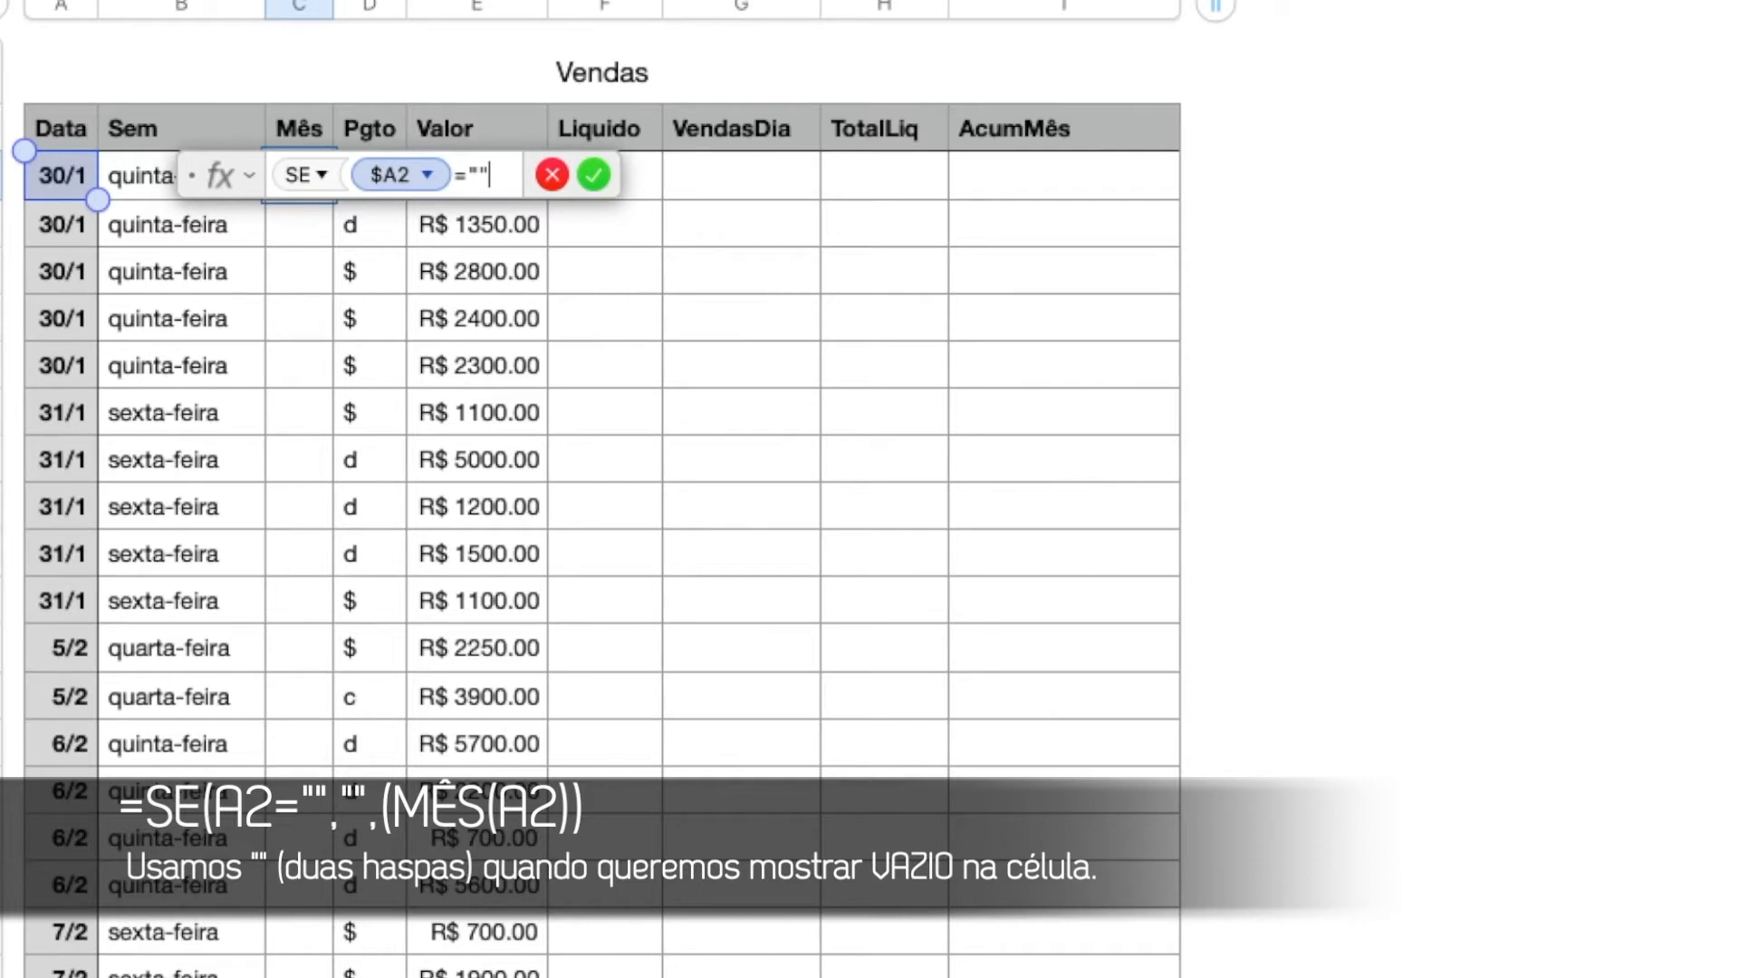
{"action": "type", "text": ",\""}
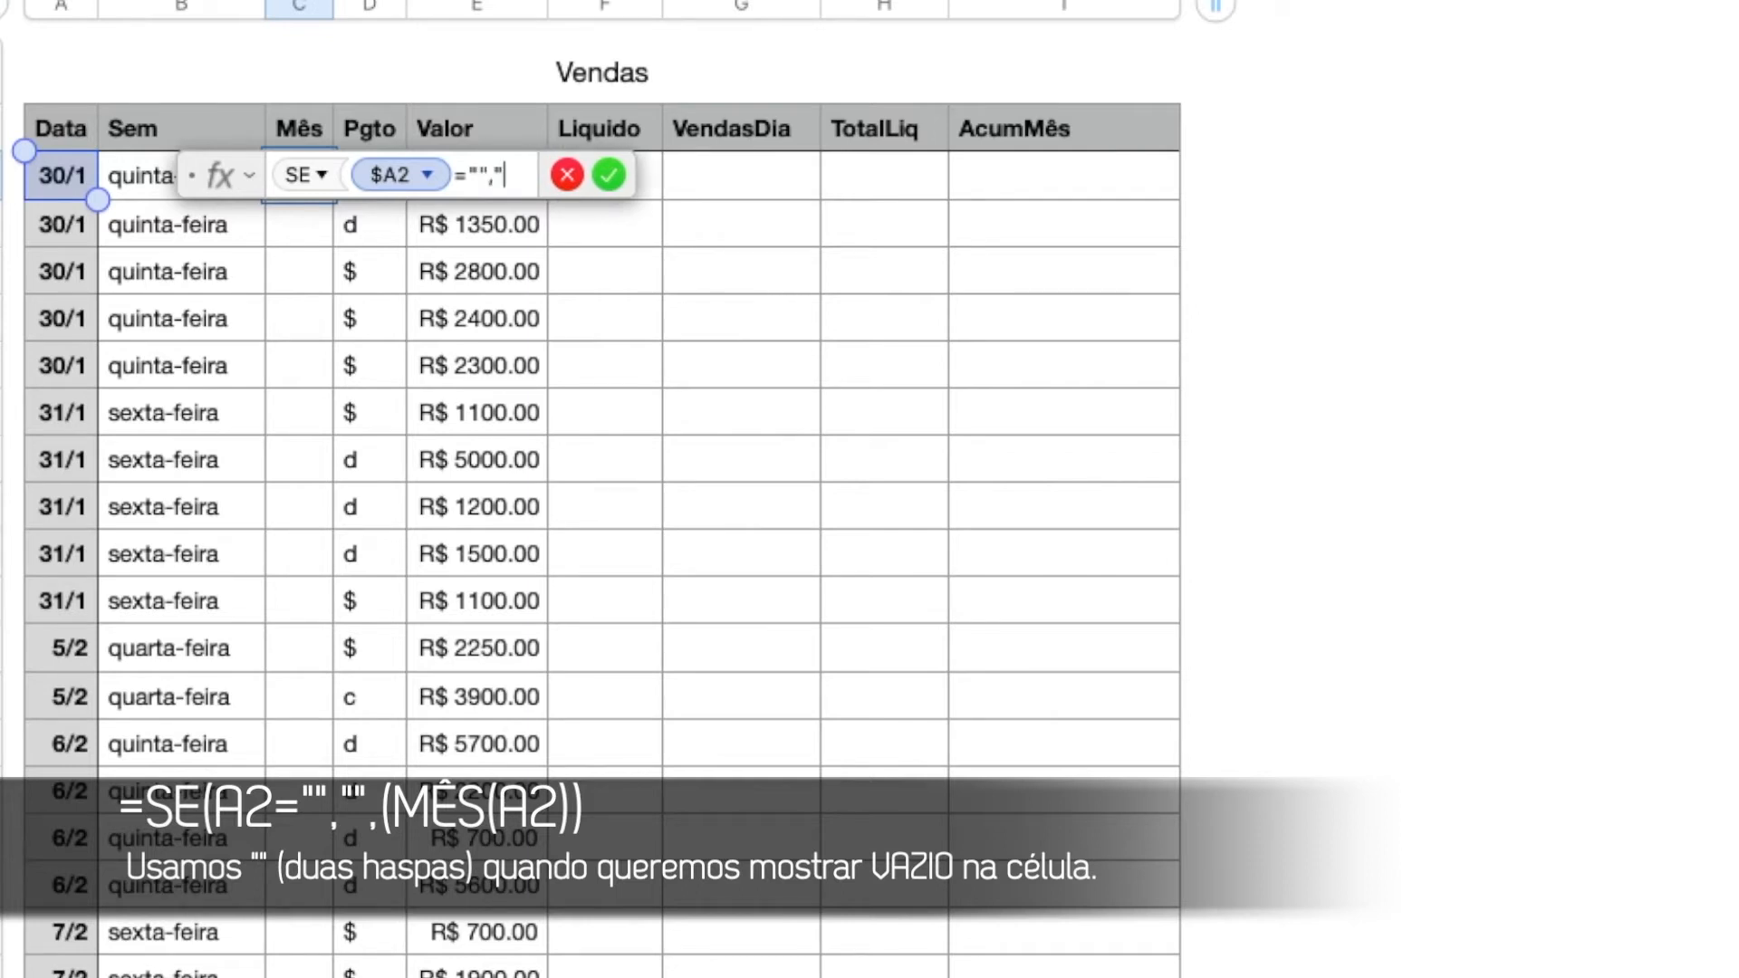
{"action": "type", "text": "\","}
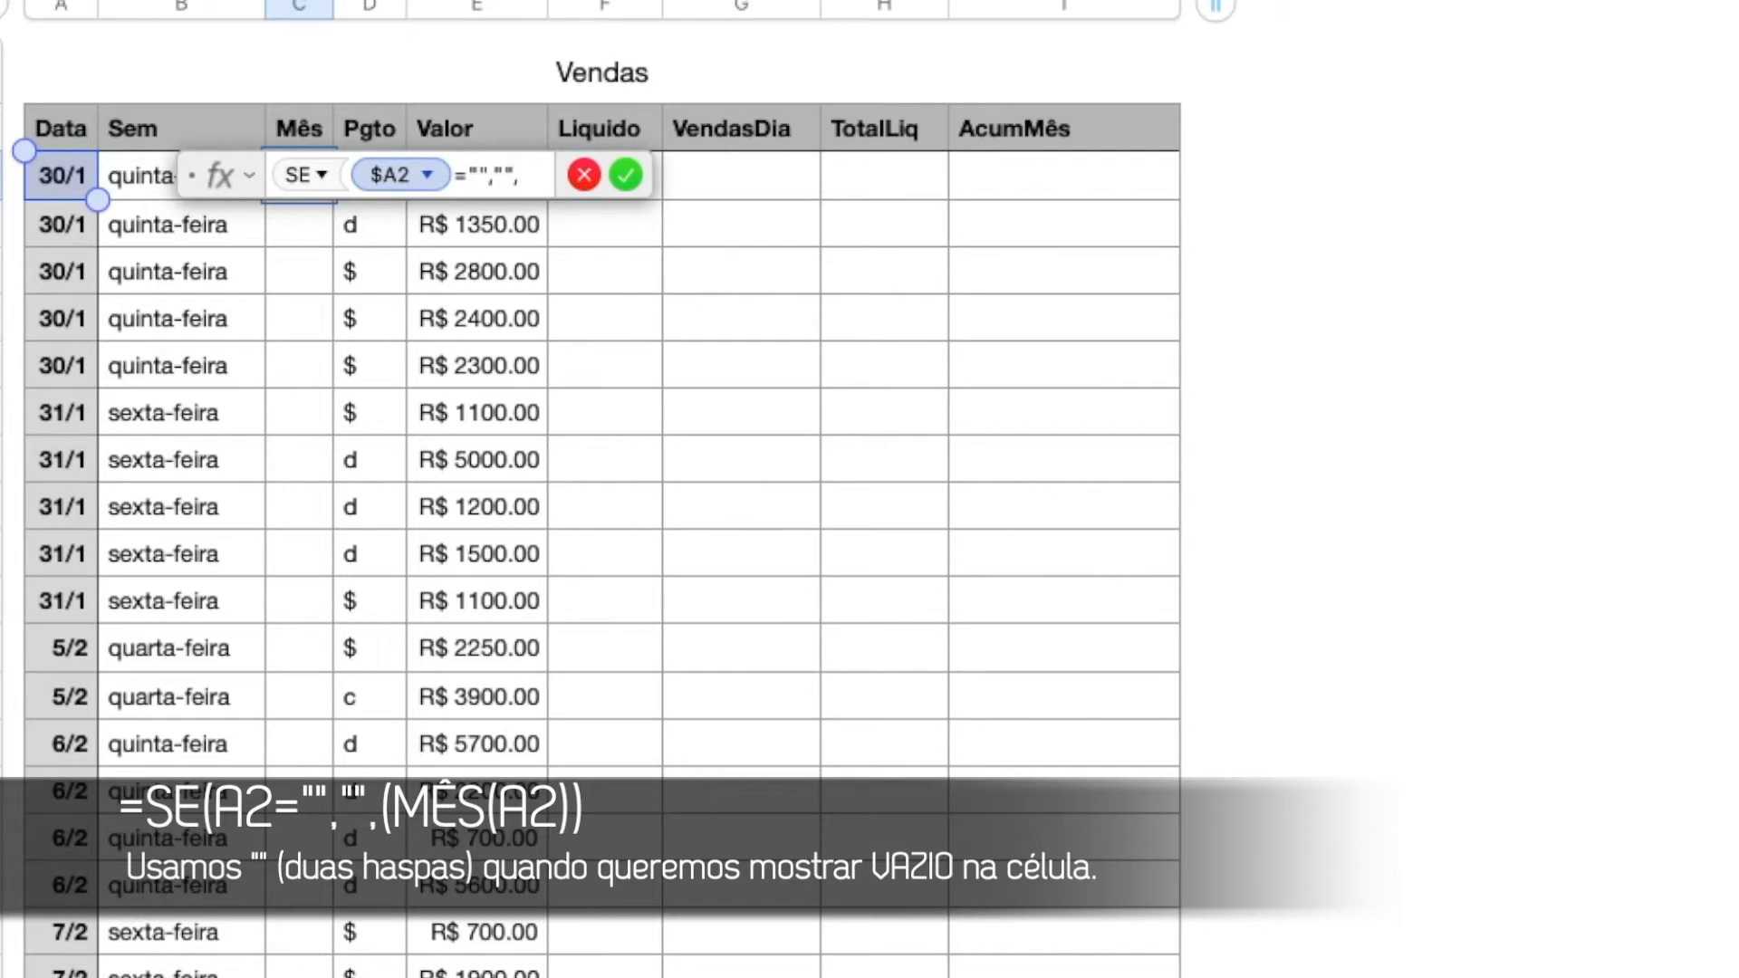
{"action": "type", "text": "M"}
{"action": "type", "text": "ês"}
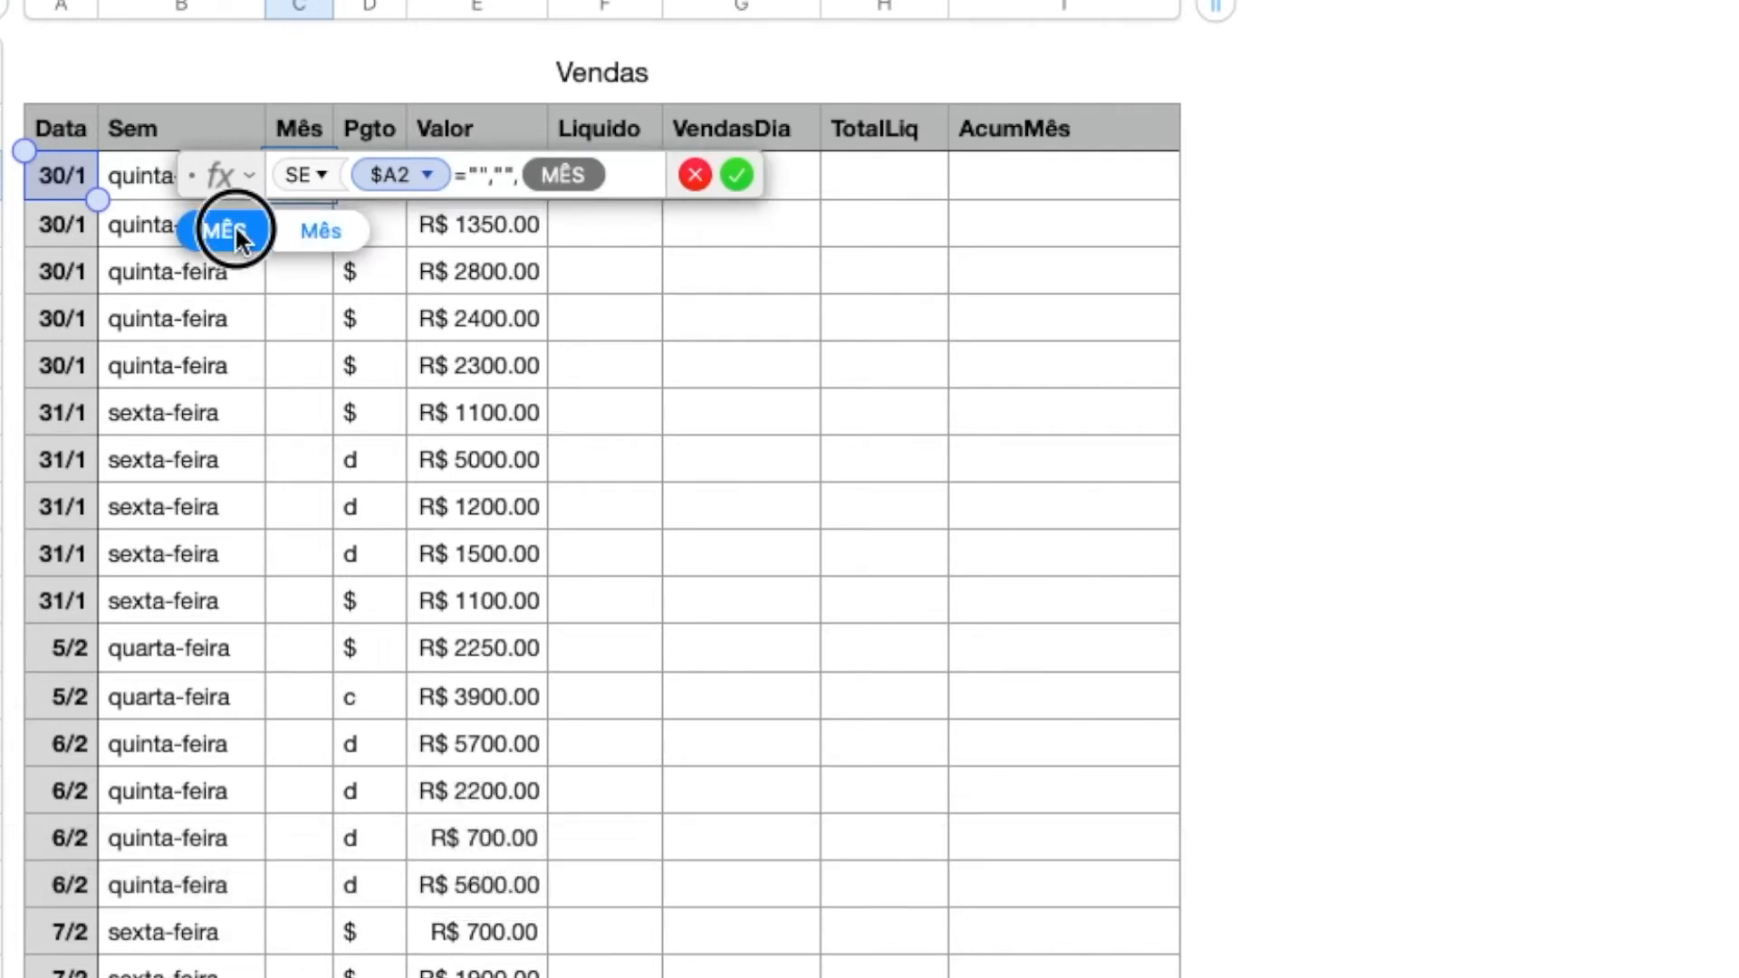
{"action": "left_click", "coordinate": [235, 226]}
{"action": "left_click", "coordinate": [56, 171]}
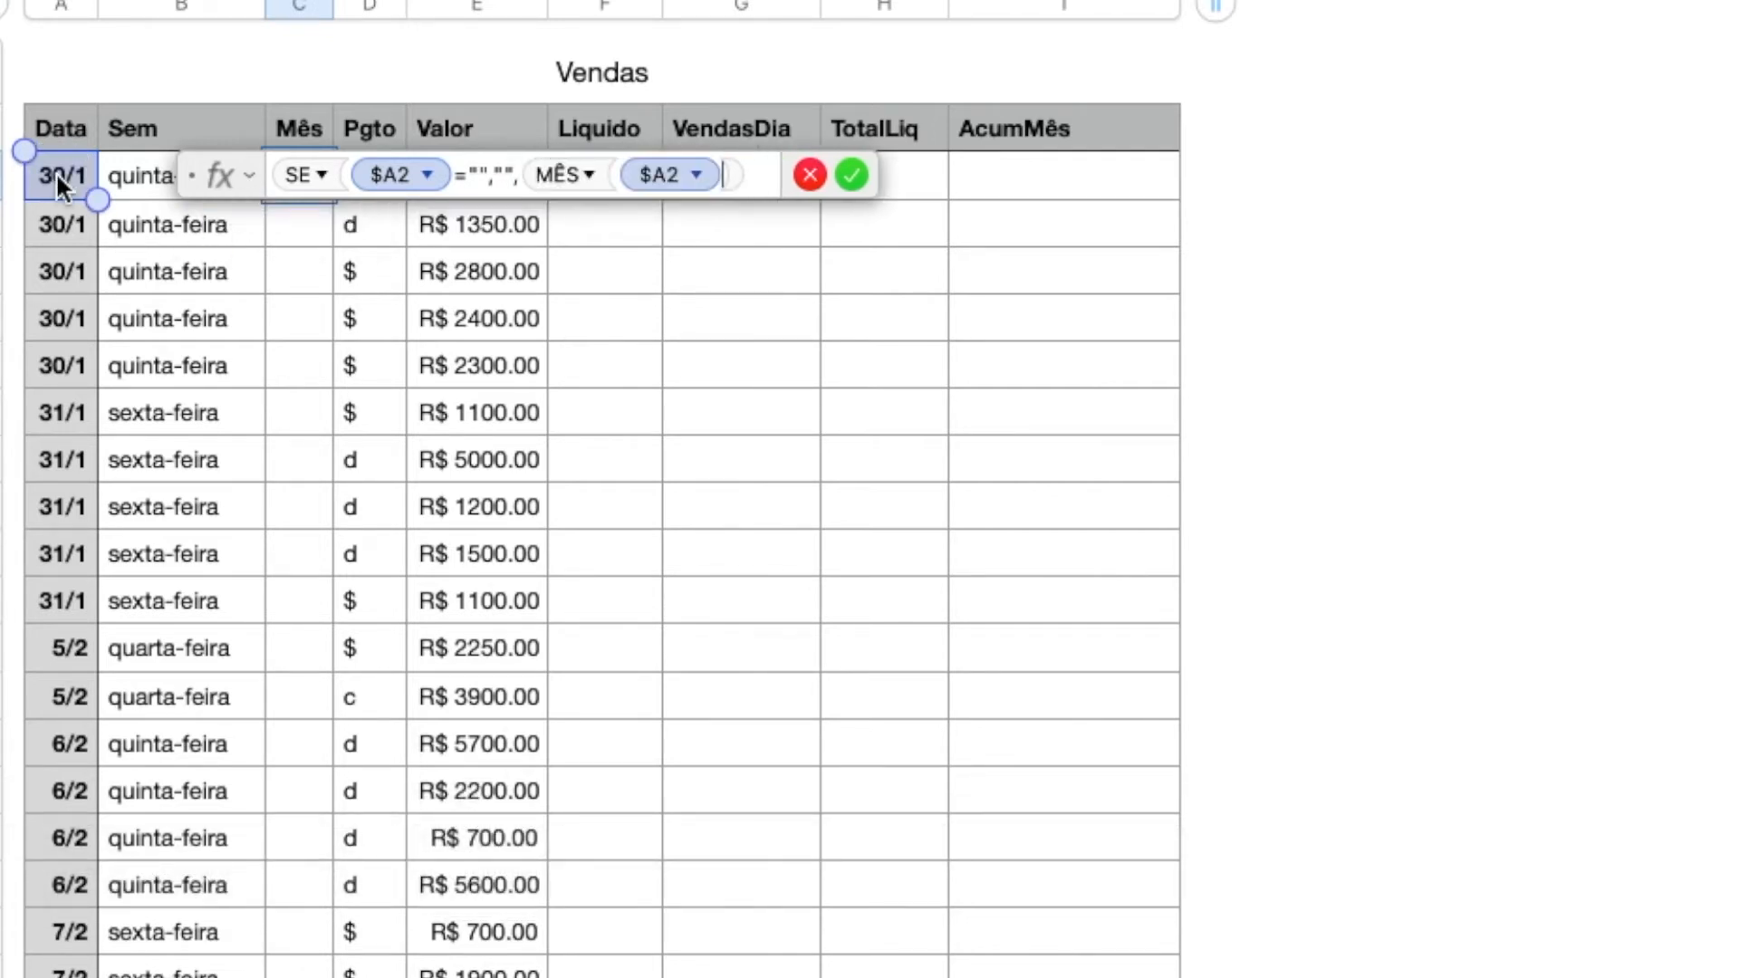
{"action": "left_click", "coordinate": [851, 174]}
{"action": "left_click_drag", "start_coordinate": [315, 148], "coordinate": [314, 588]}
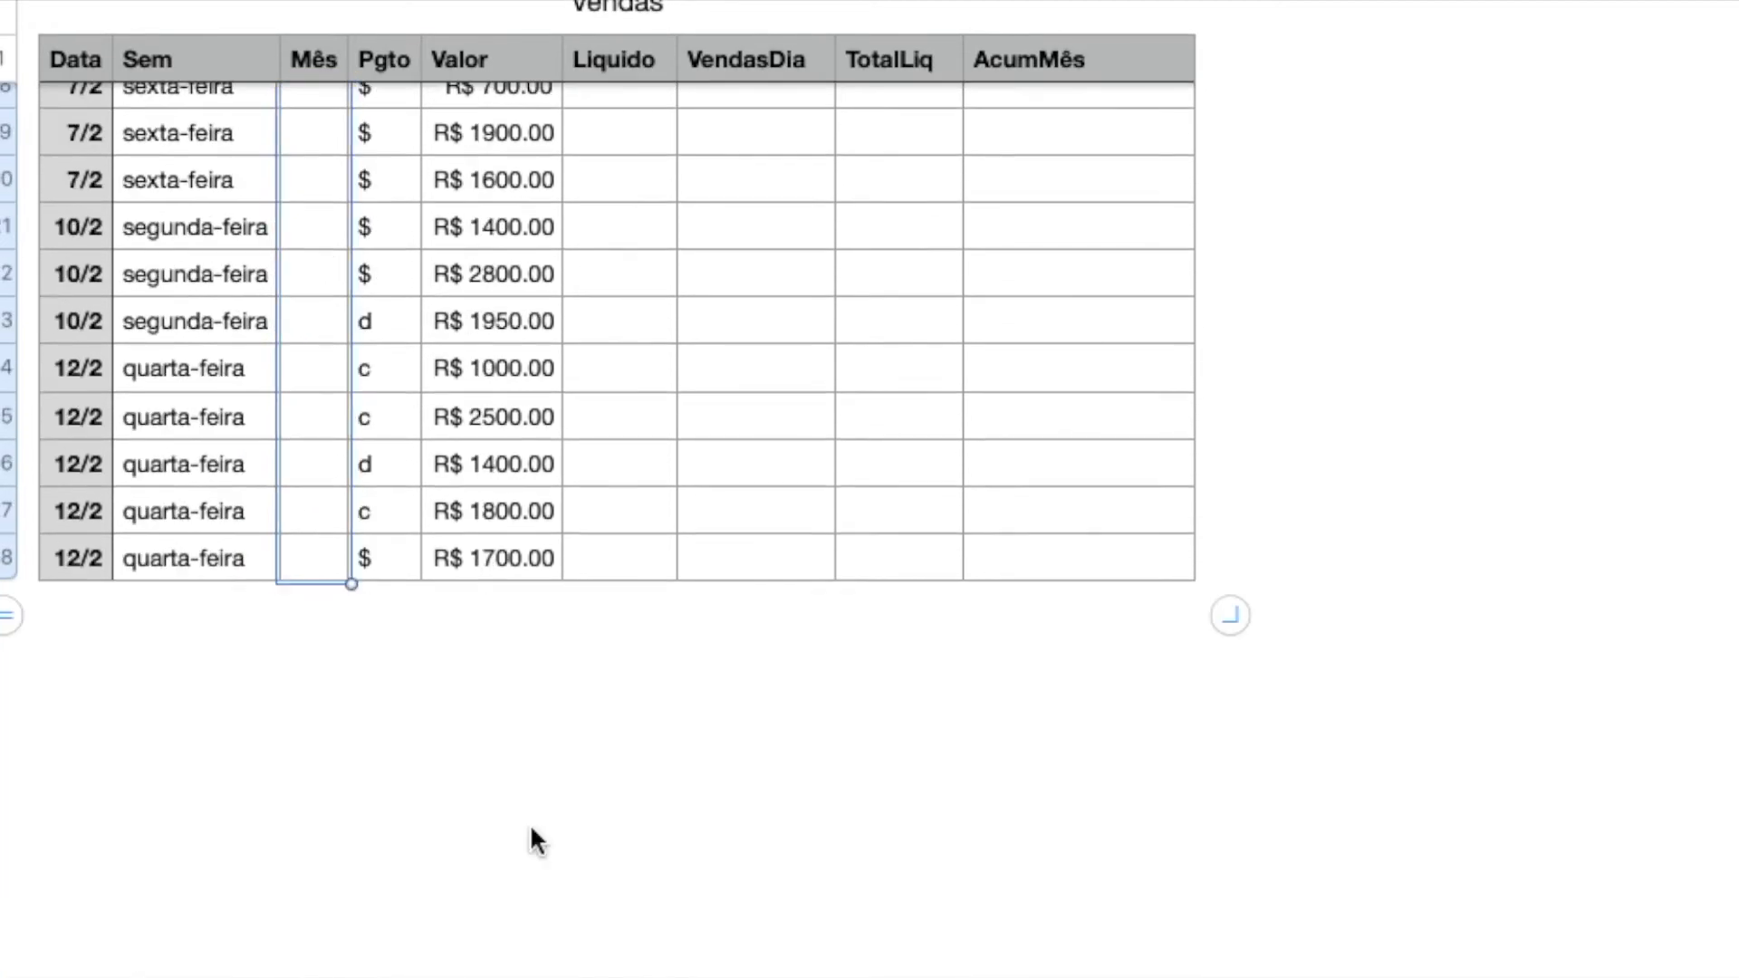
Step: Inspect the formulas in the first Sem and Mês cells, closing each without editing it
{"action": "scroll", "coordinate": [363, 434], "scroll_direction": "up", "scroll_amount": 10}
{"action": "left_click", "coordinate": [217, 116]}
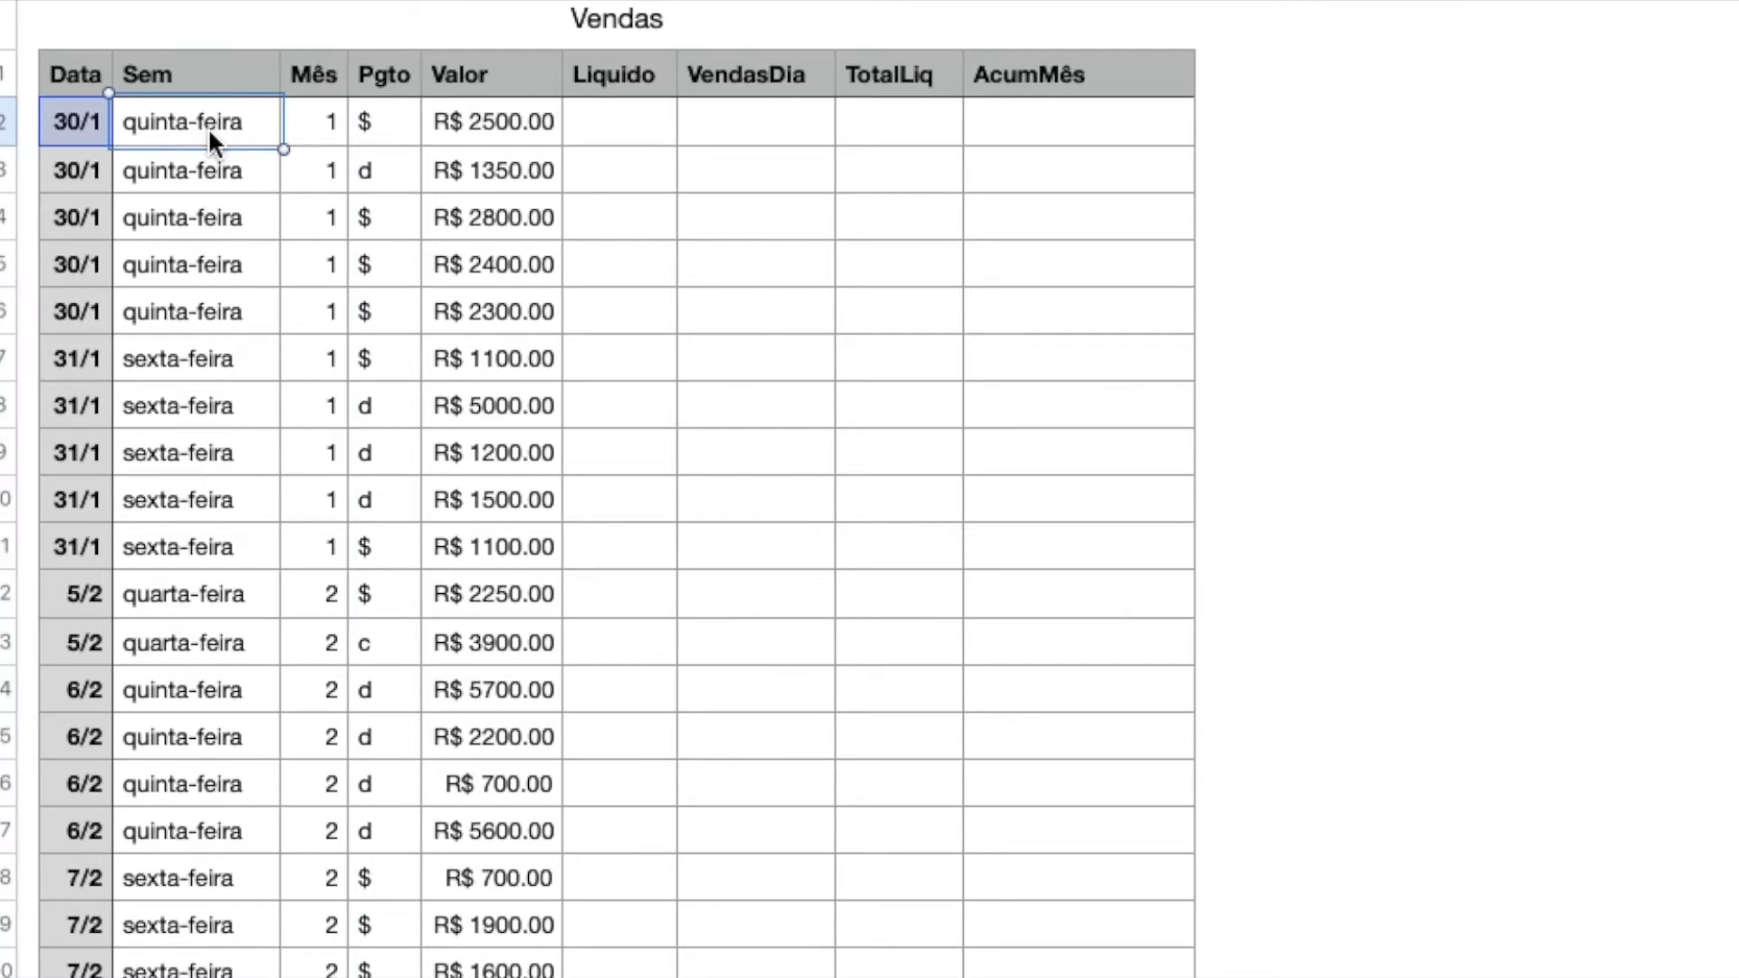
{"action": "double_click", "coordinate": [228, 116]}
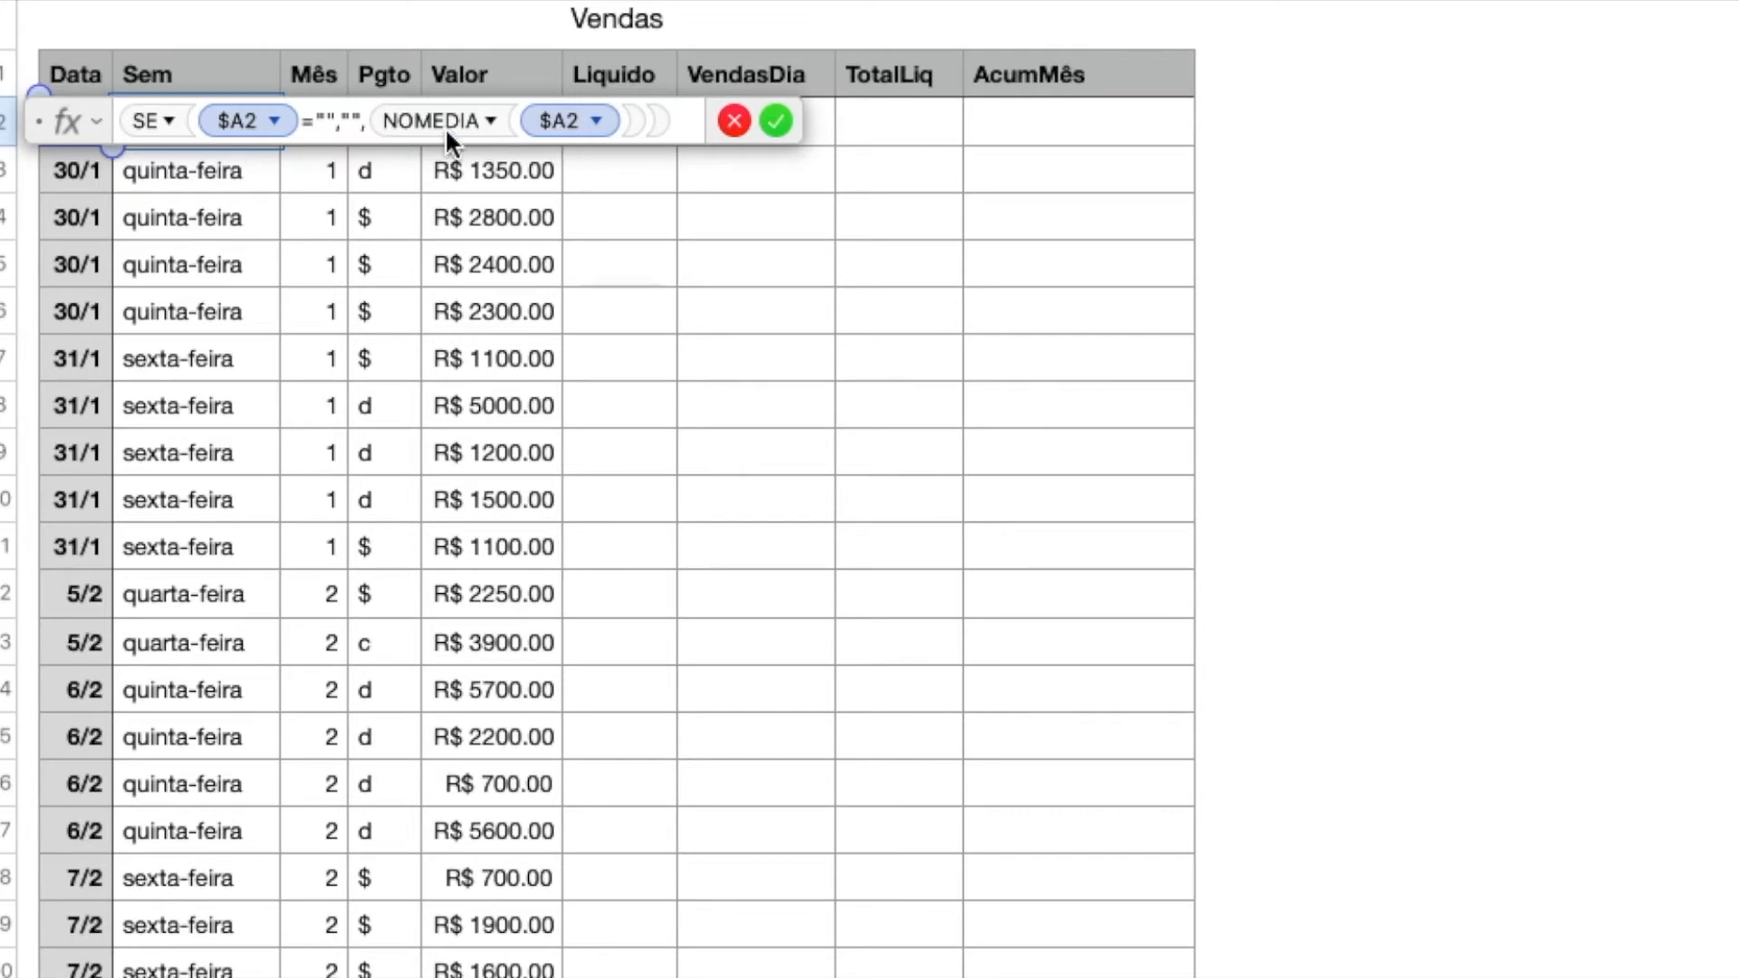
{"action": "left_click", "coordinate": [487, 118]}
{"action": "left_click", "coordinate": [382, 118]}
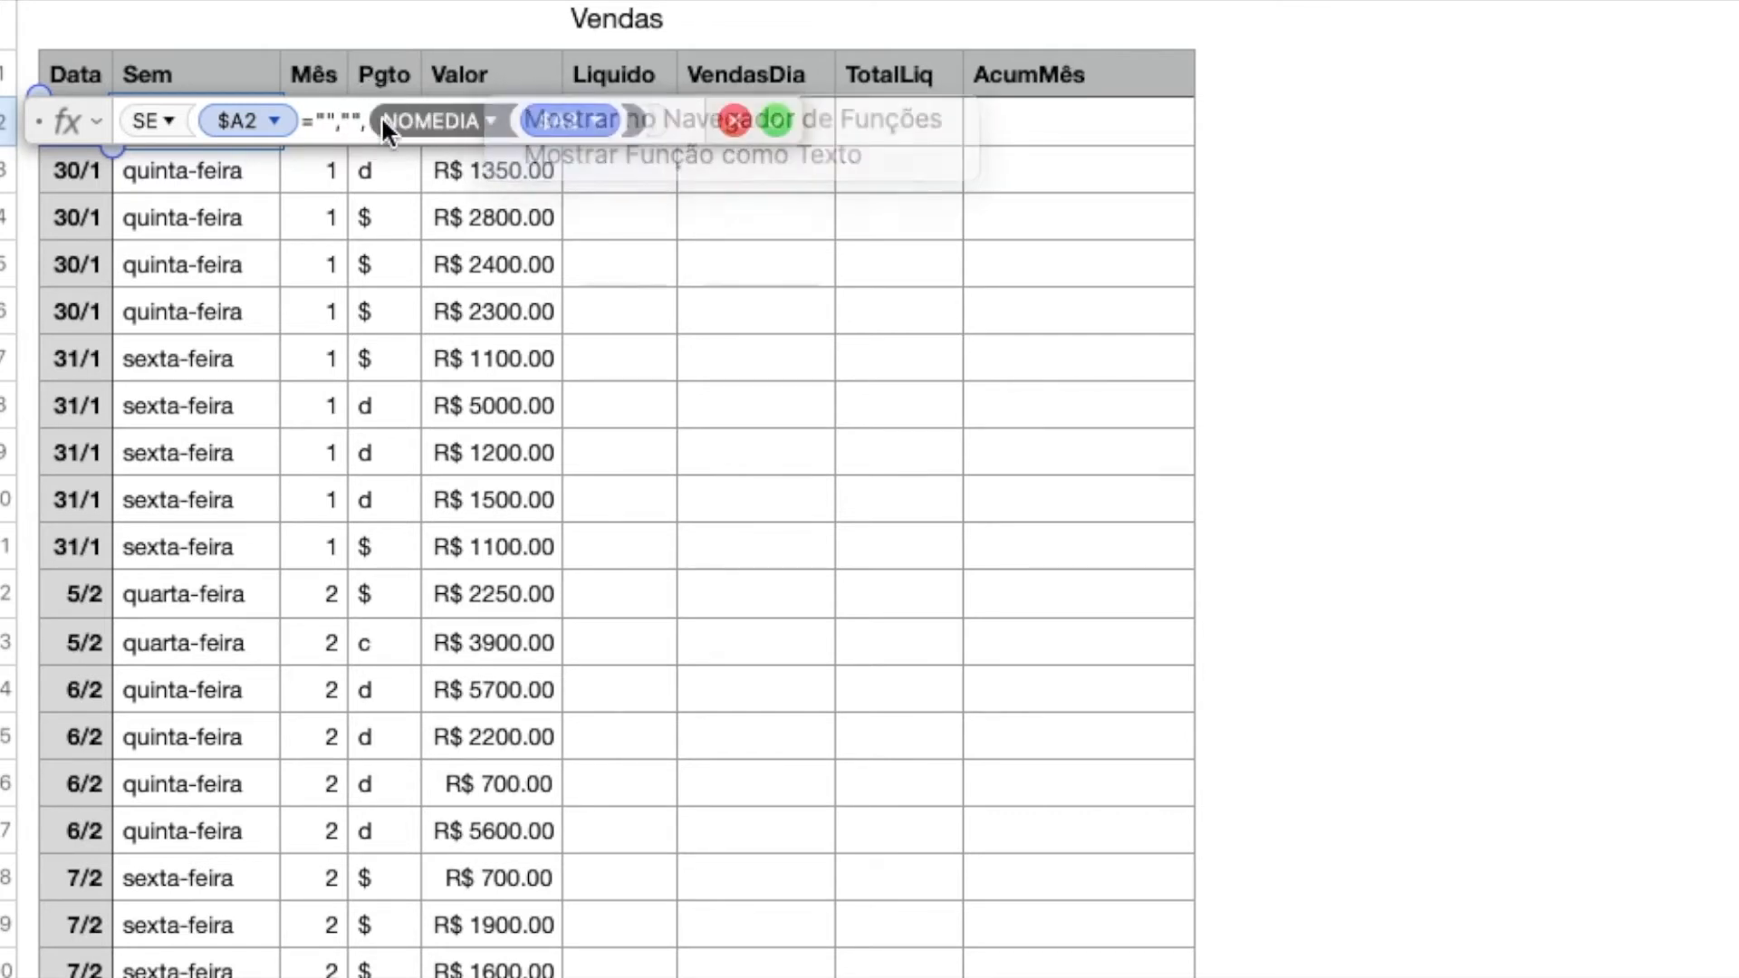
{"action": "left_click", "coordinate": [736, 120]}
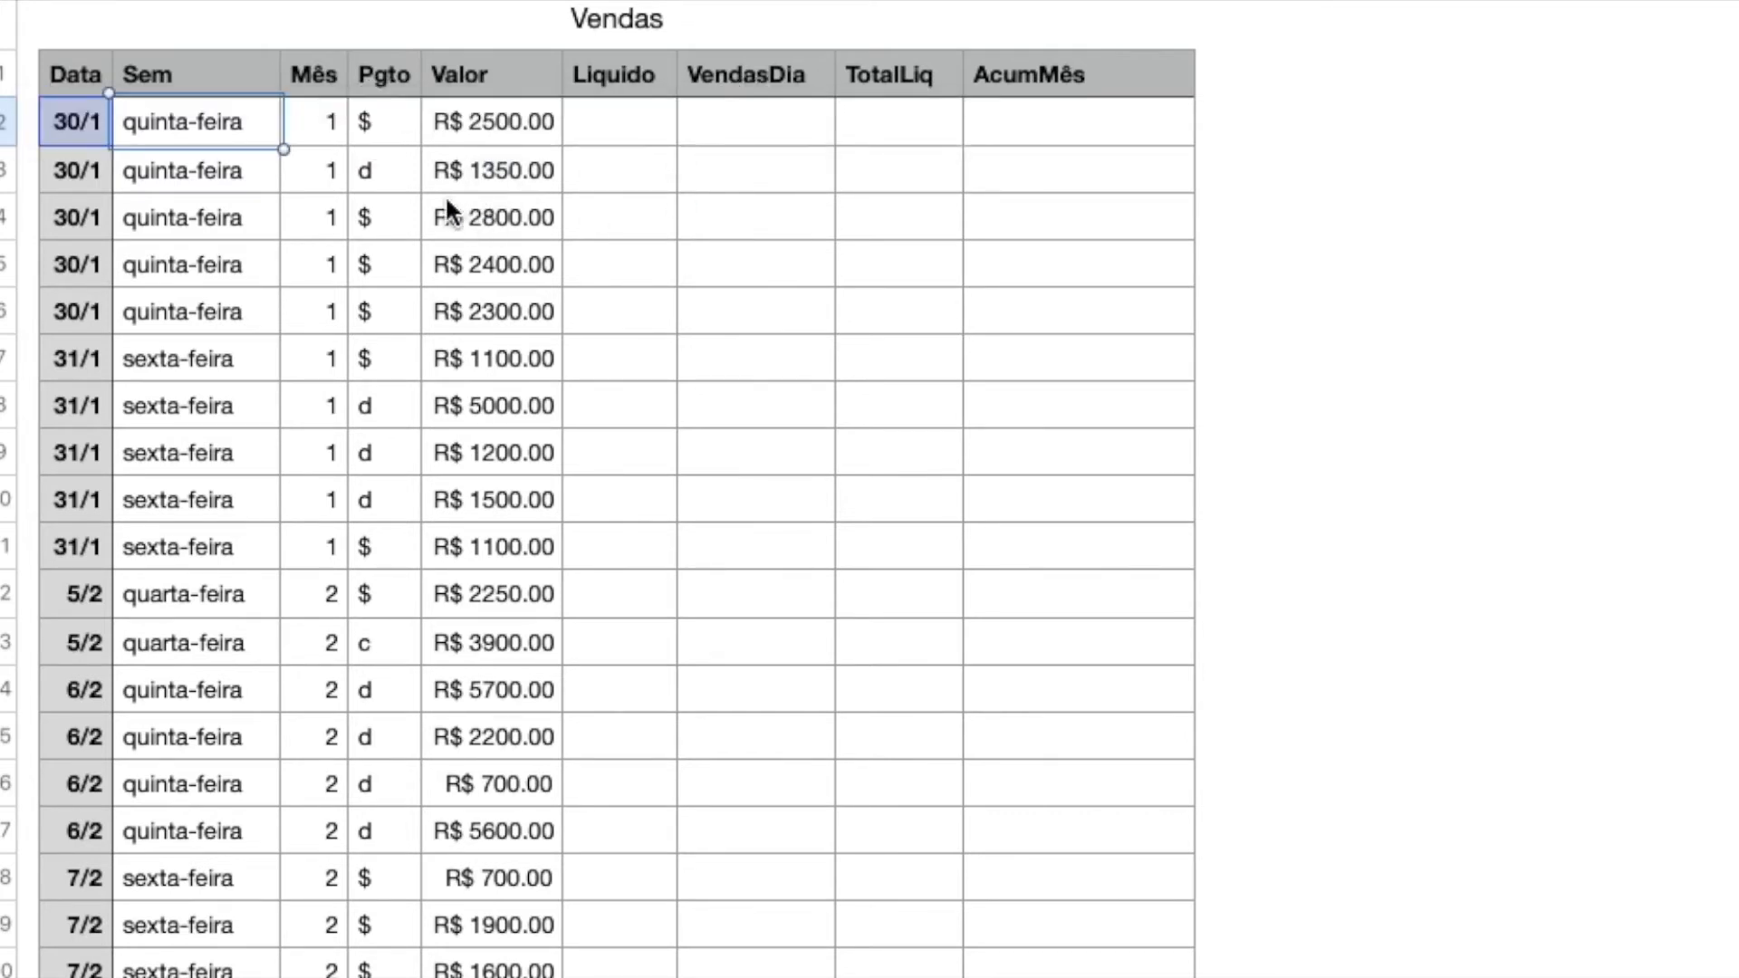
{"action": "left_click", "coordinate": [382, 127]}
{"action": "double_click", "coordinate": [380, 127]}
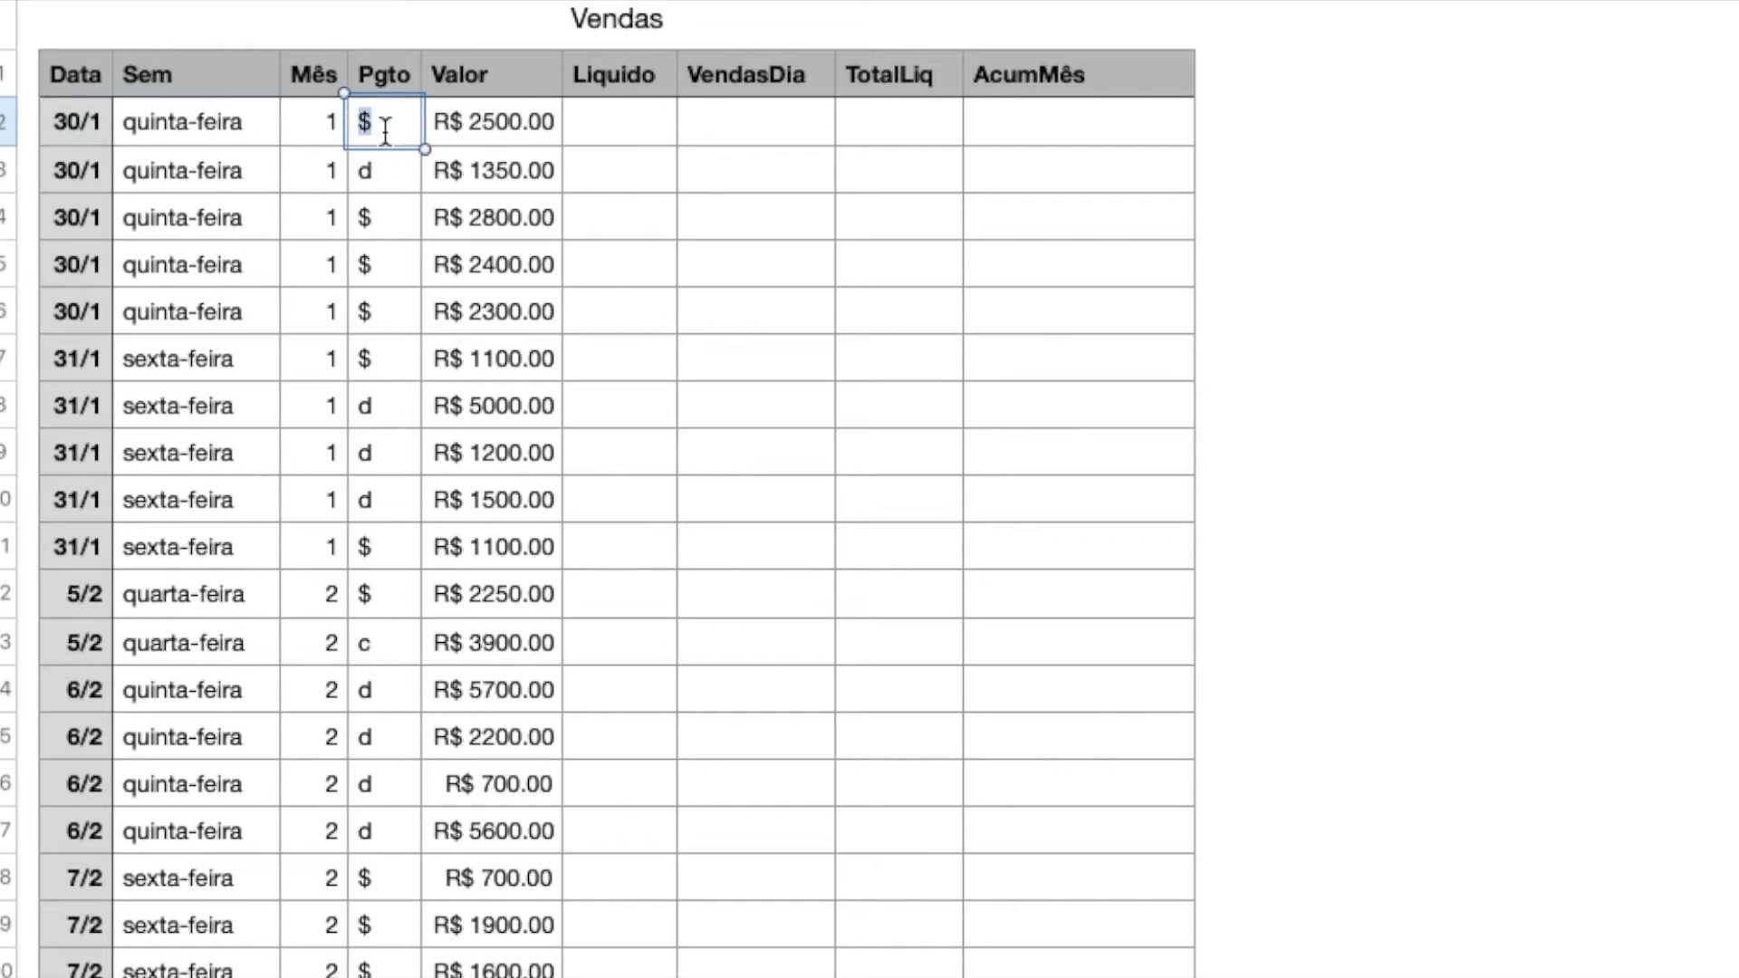
{"action": "left_click", "coordinate": [311, 134]}
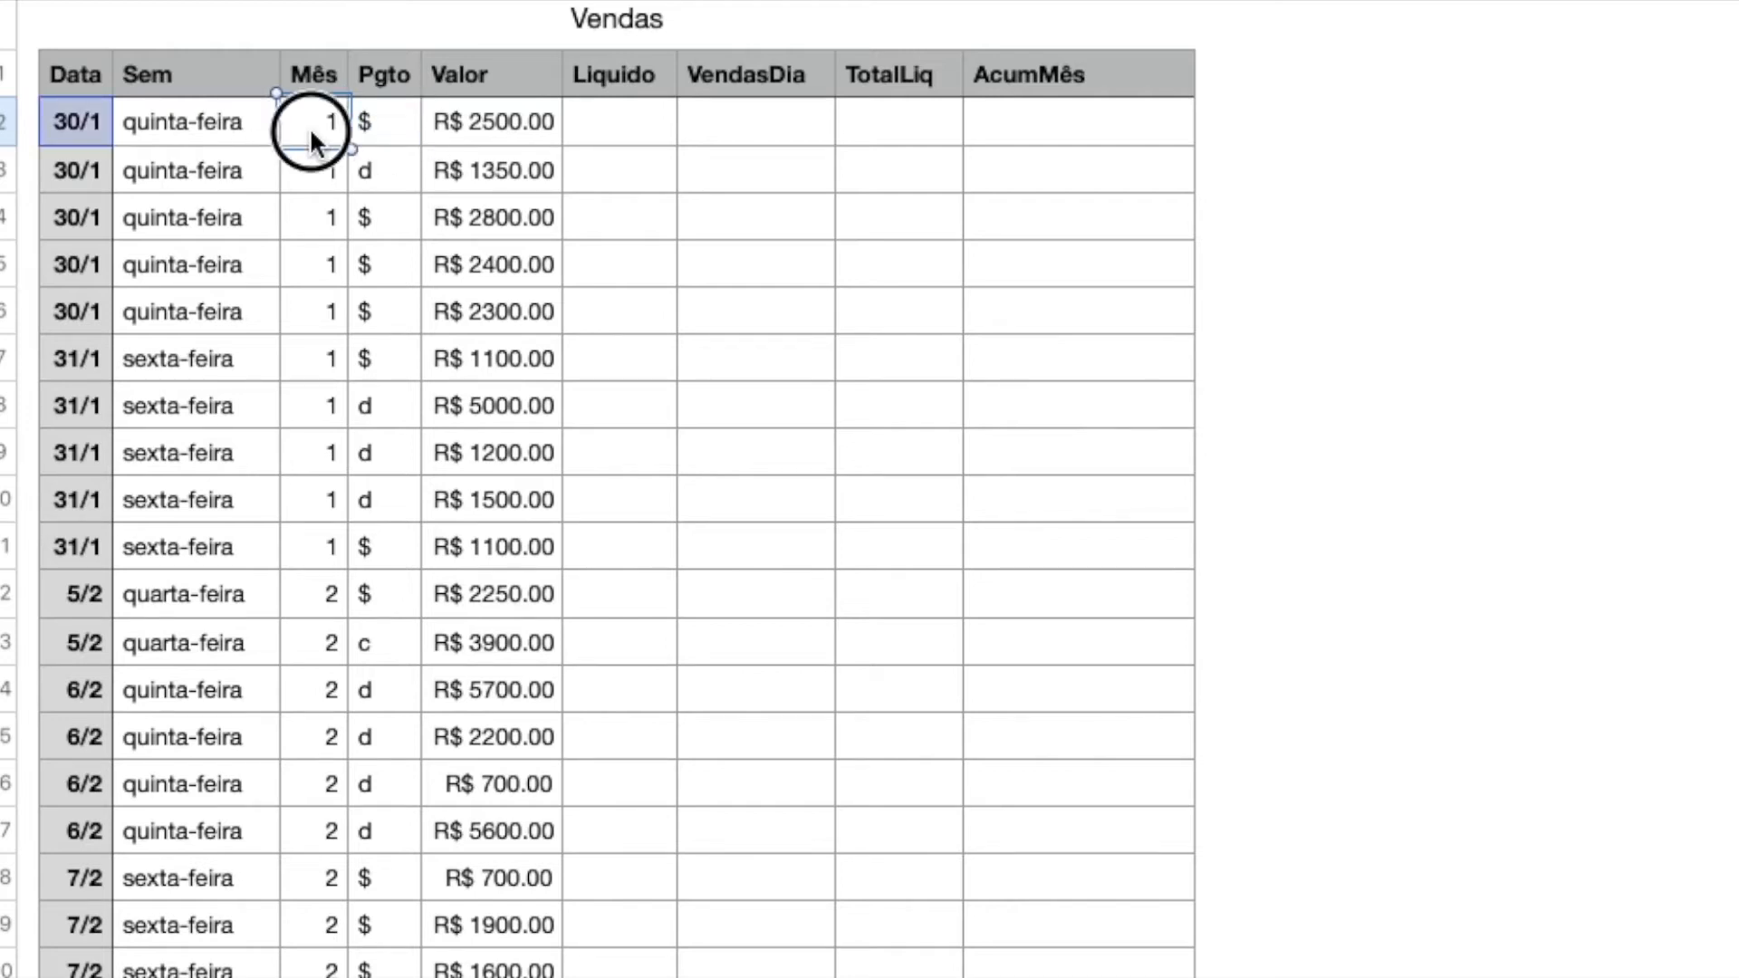
{"action": "double_click", "coordinate": [312, 129]}
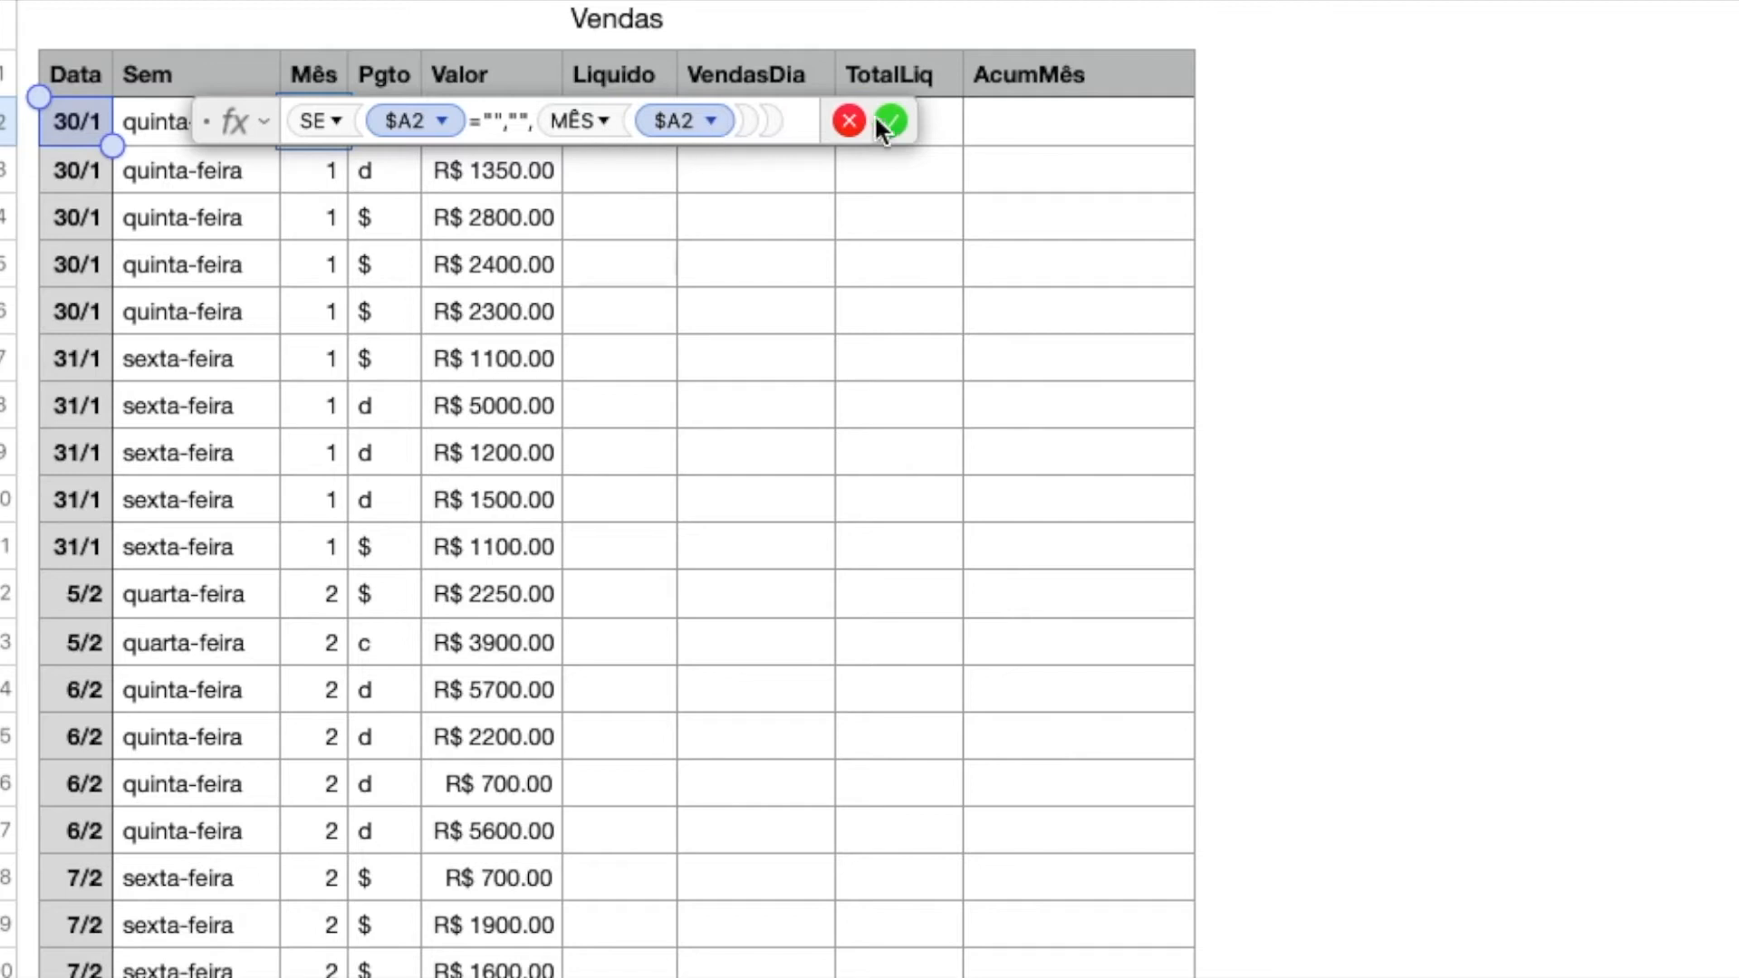
{"action": "left_click", "coordinate": [849, 120]}
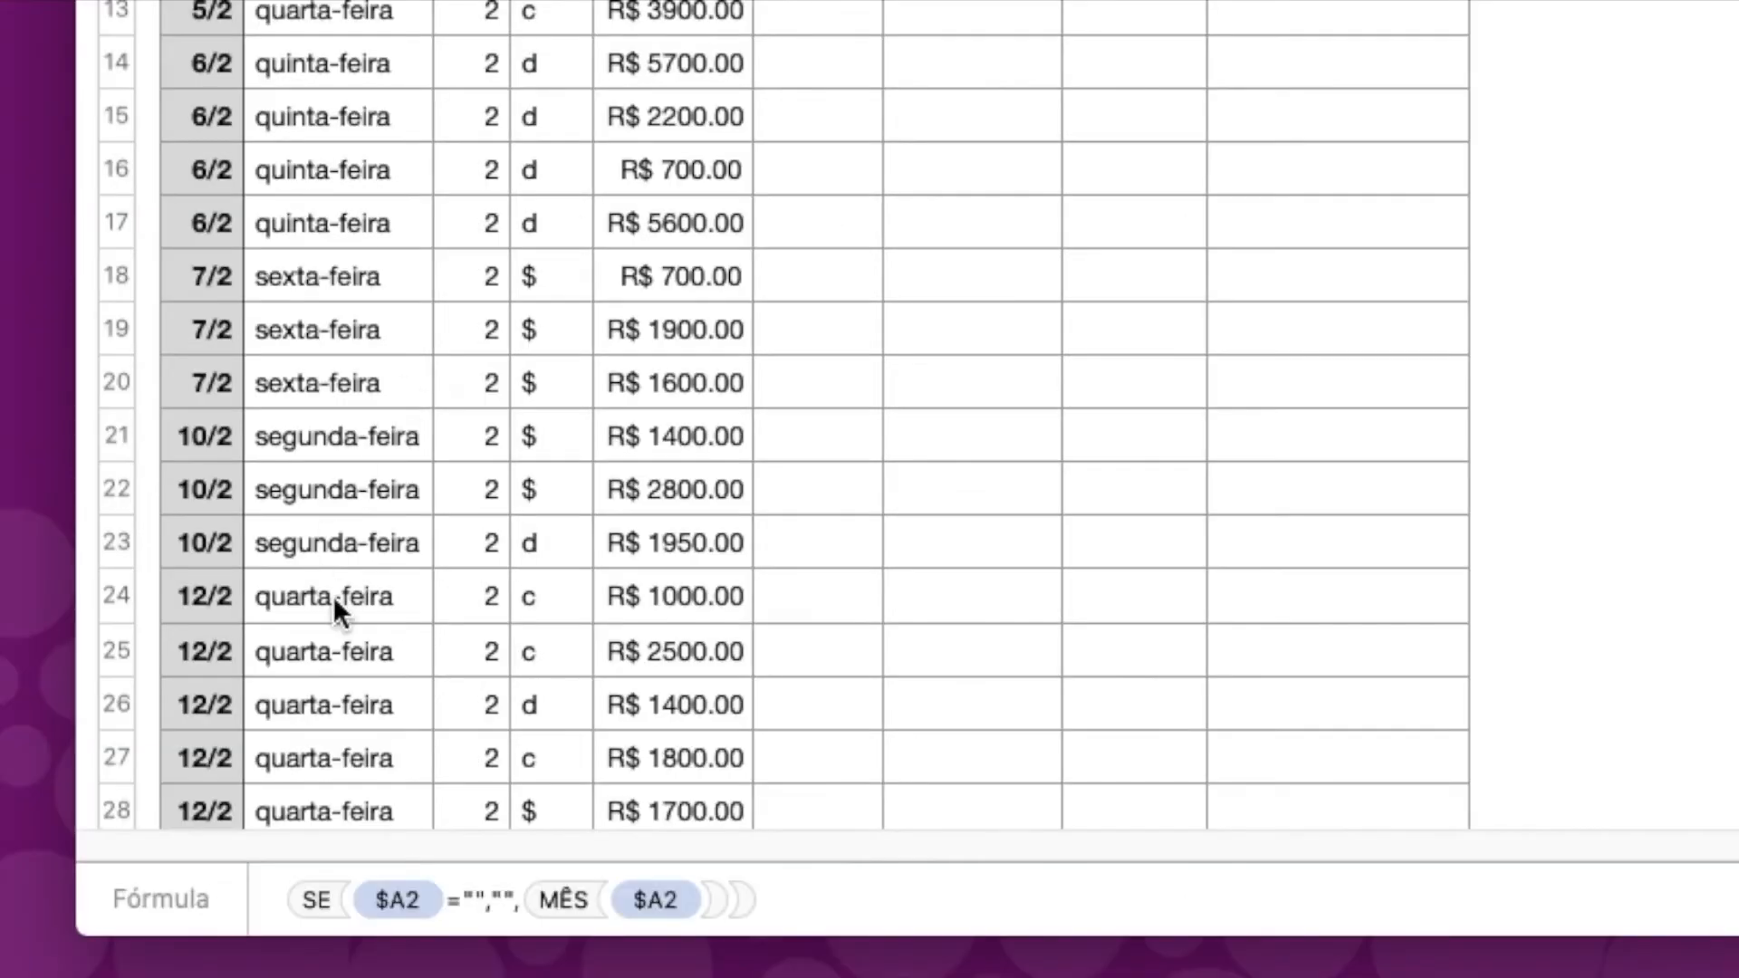
Step: Clear the date in row 28 and check the Sem cell beside it to test the blank-date condition
{"action": "scroll", "coordinate": [317, 603], "scroll_direction": "down", "scroll_amount": 3}
{"action": "scroll", "coordinate": [302, 624], "scroll_direction": "down", "scroll_amount": 4}
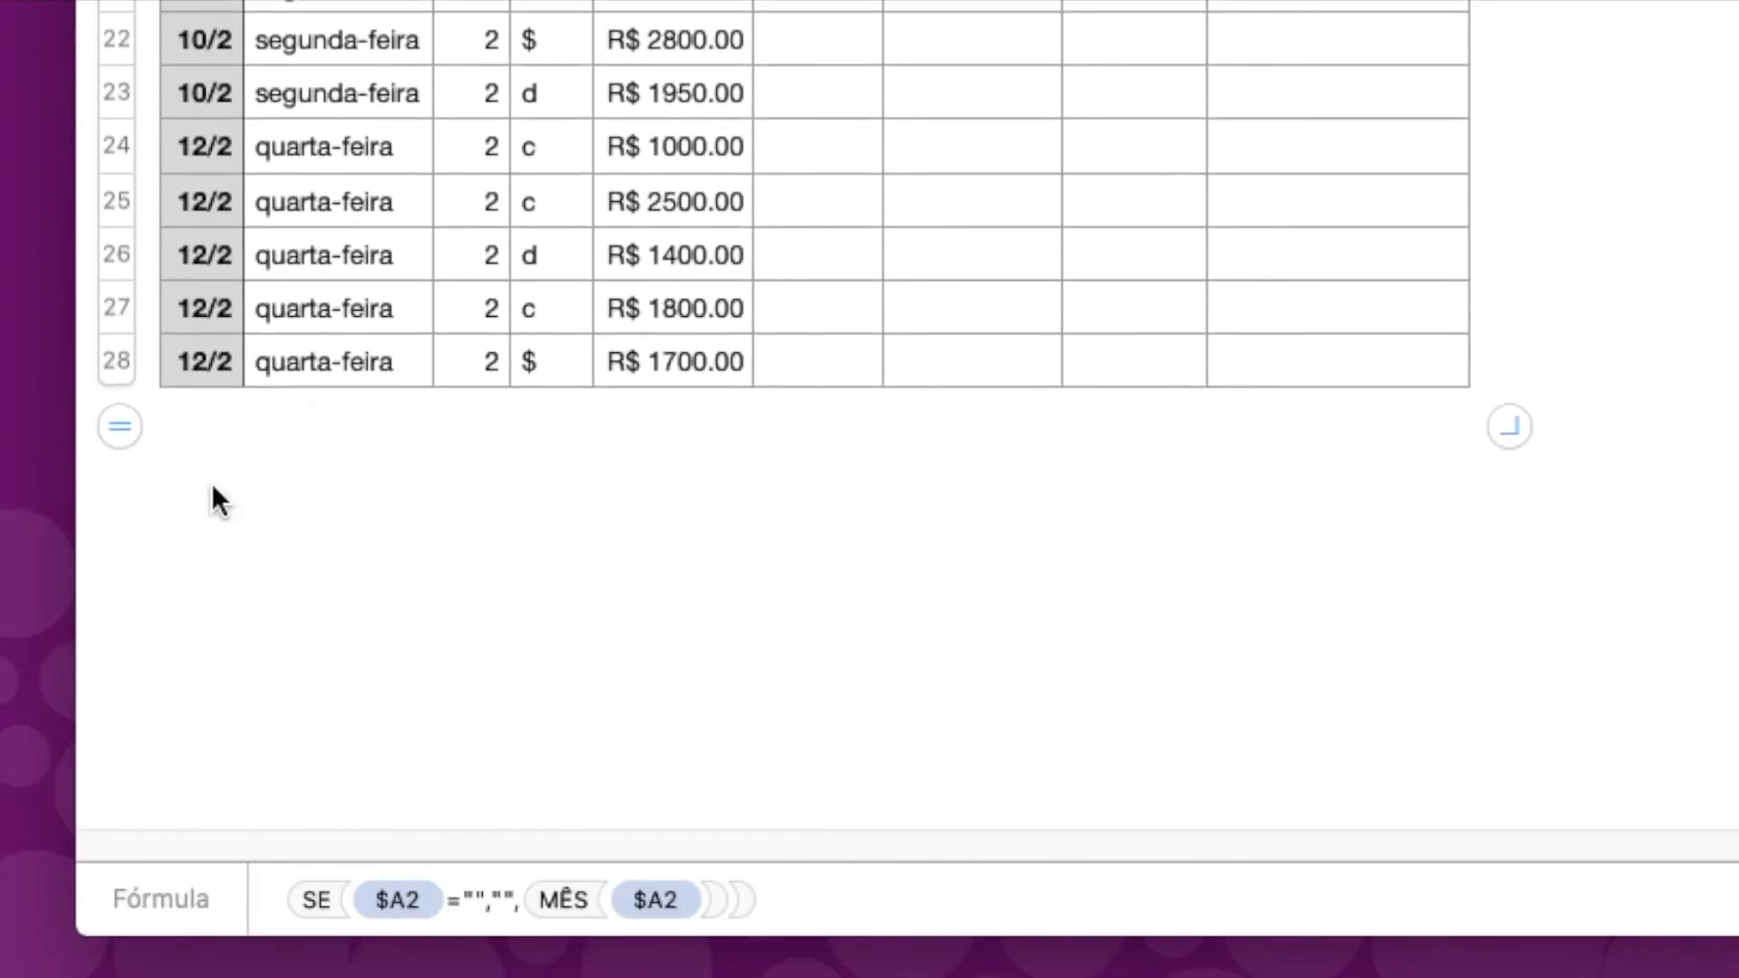
{"action": "left_click", "coordinate": [206, 310]}
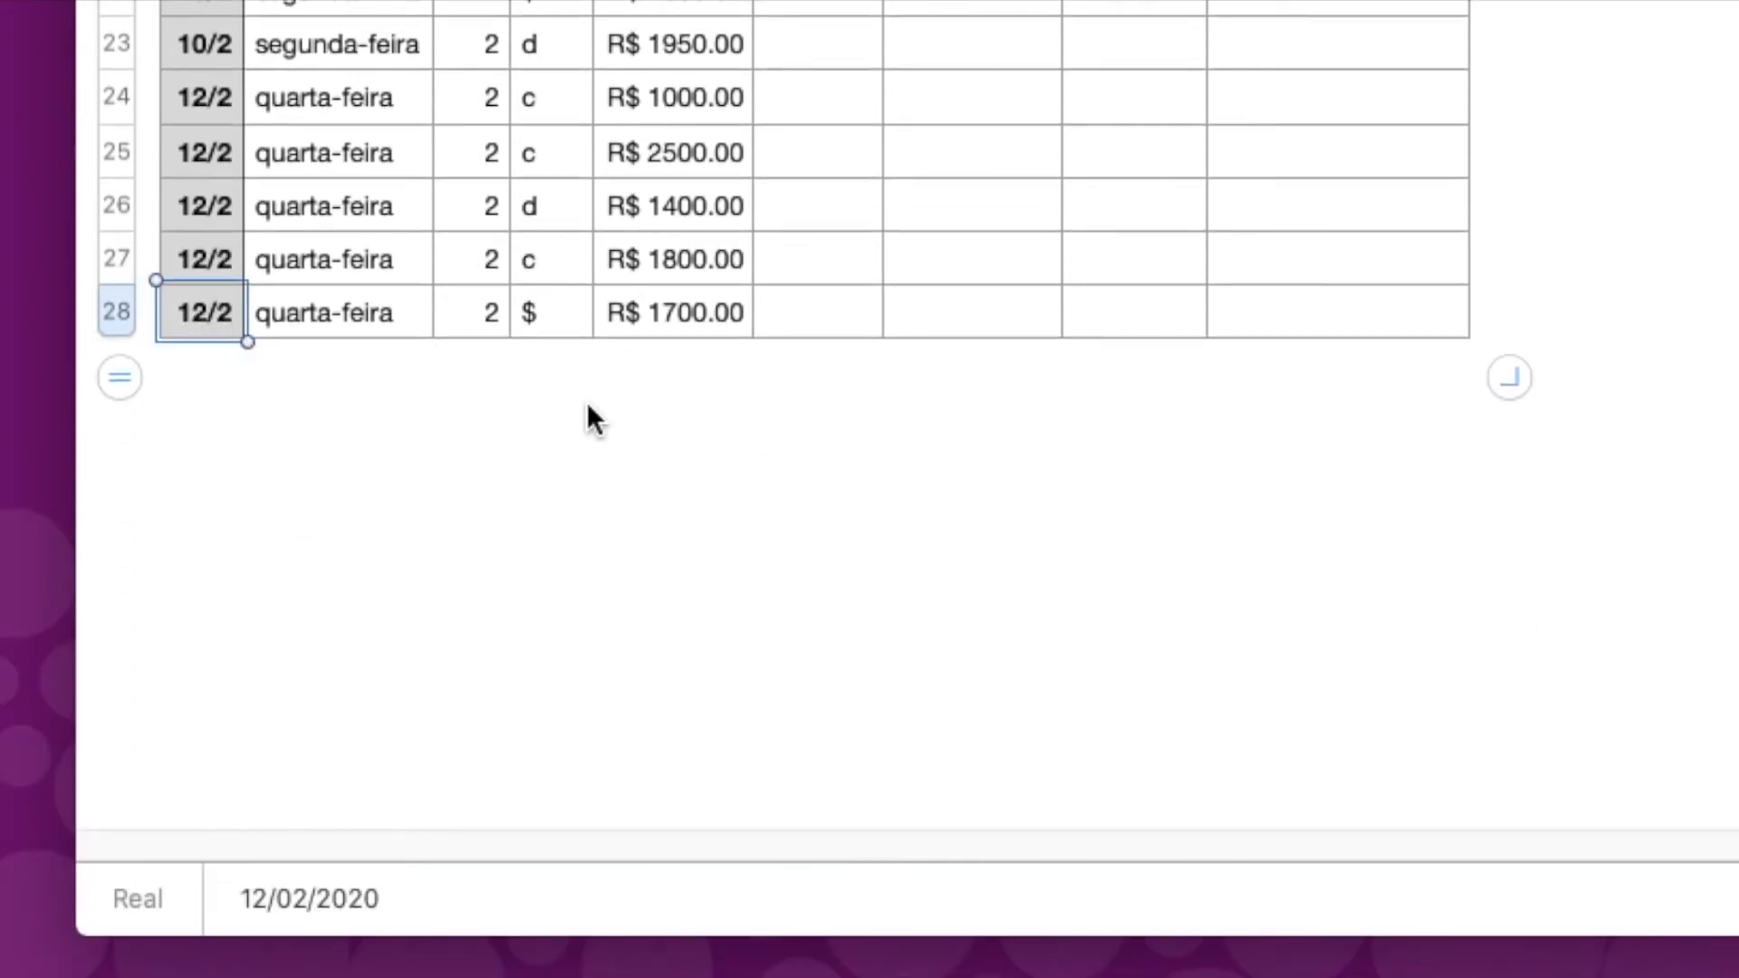
{"action": "key", "text": "BackSpace"}
{"action": "left_click", "coordinate": [348, 318]}
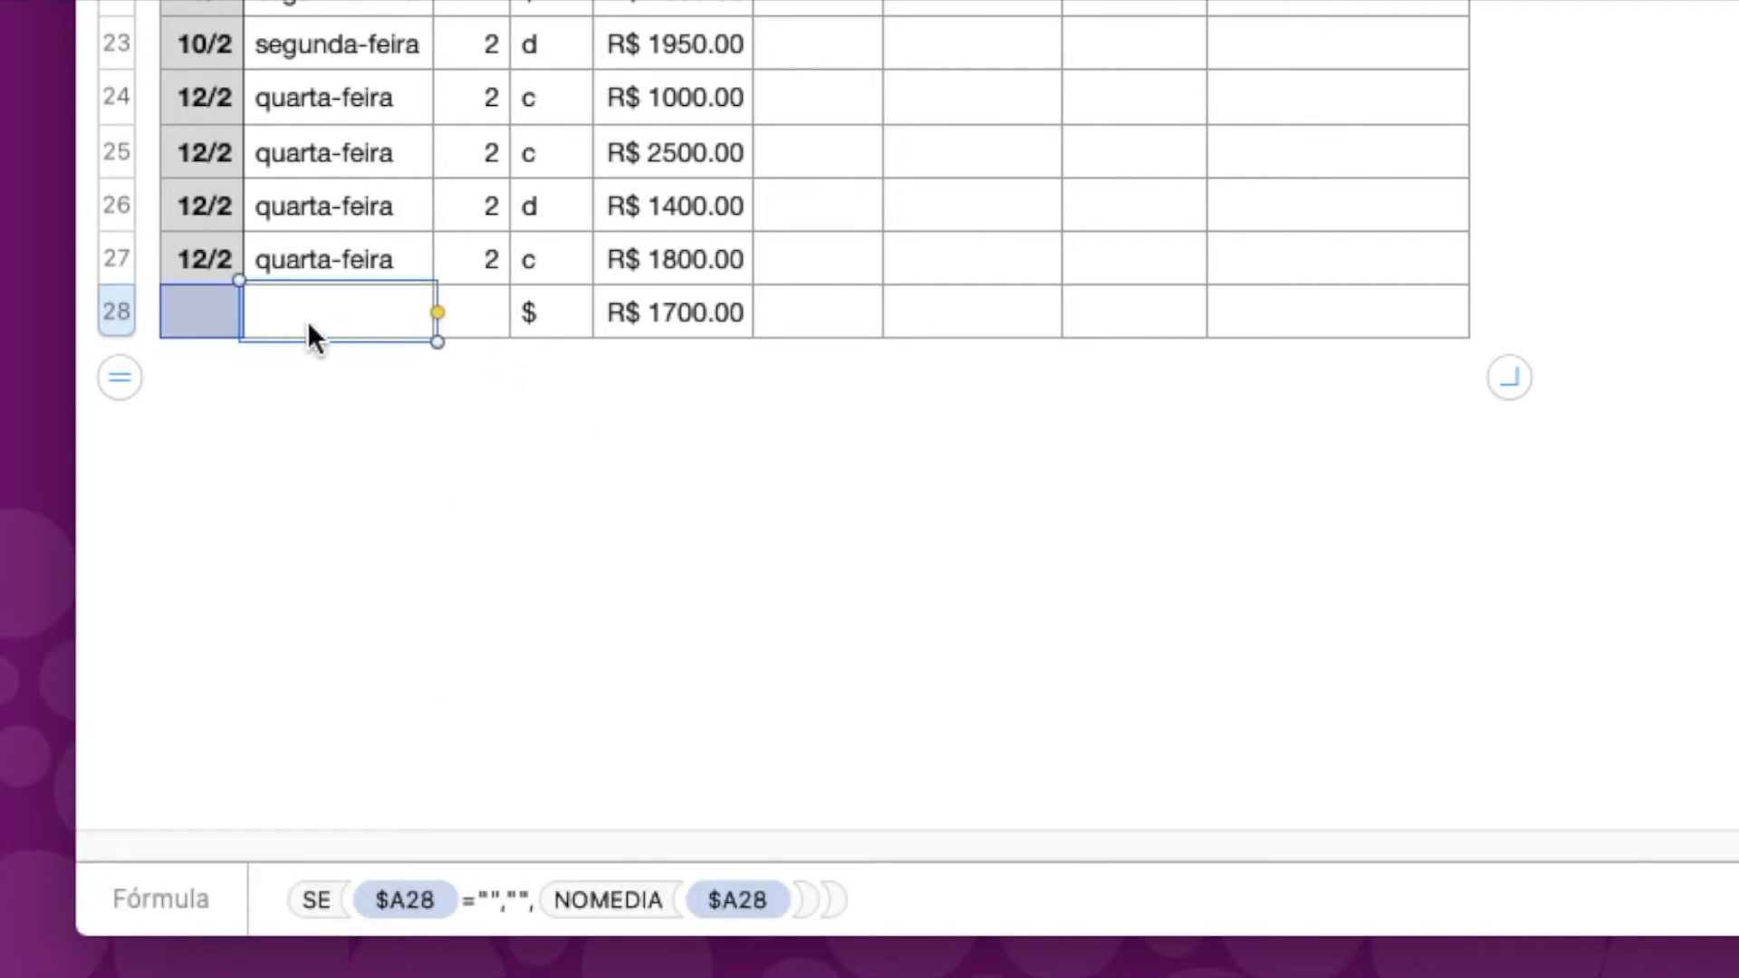
Step: Re-enter 12/2 as the date in the Data cell of row 28
{"action": "type", "text": "12/2"}
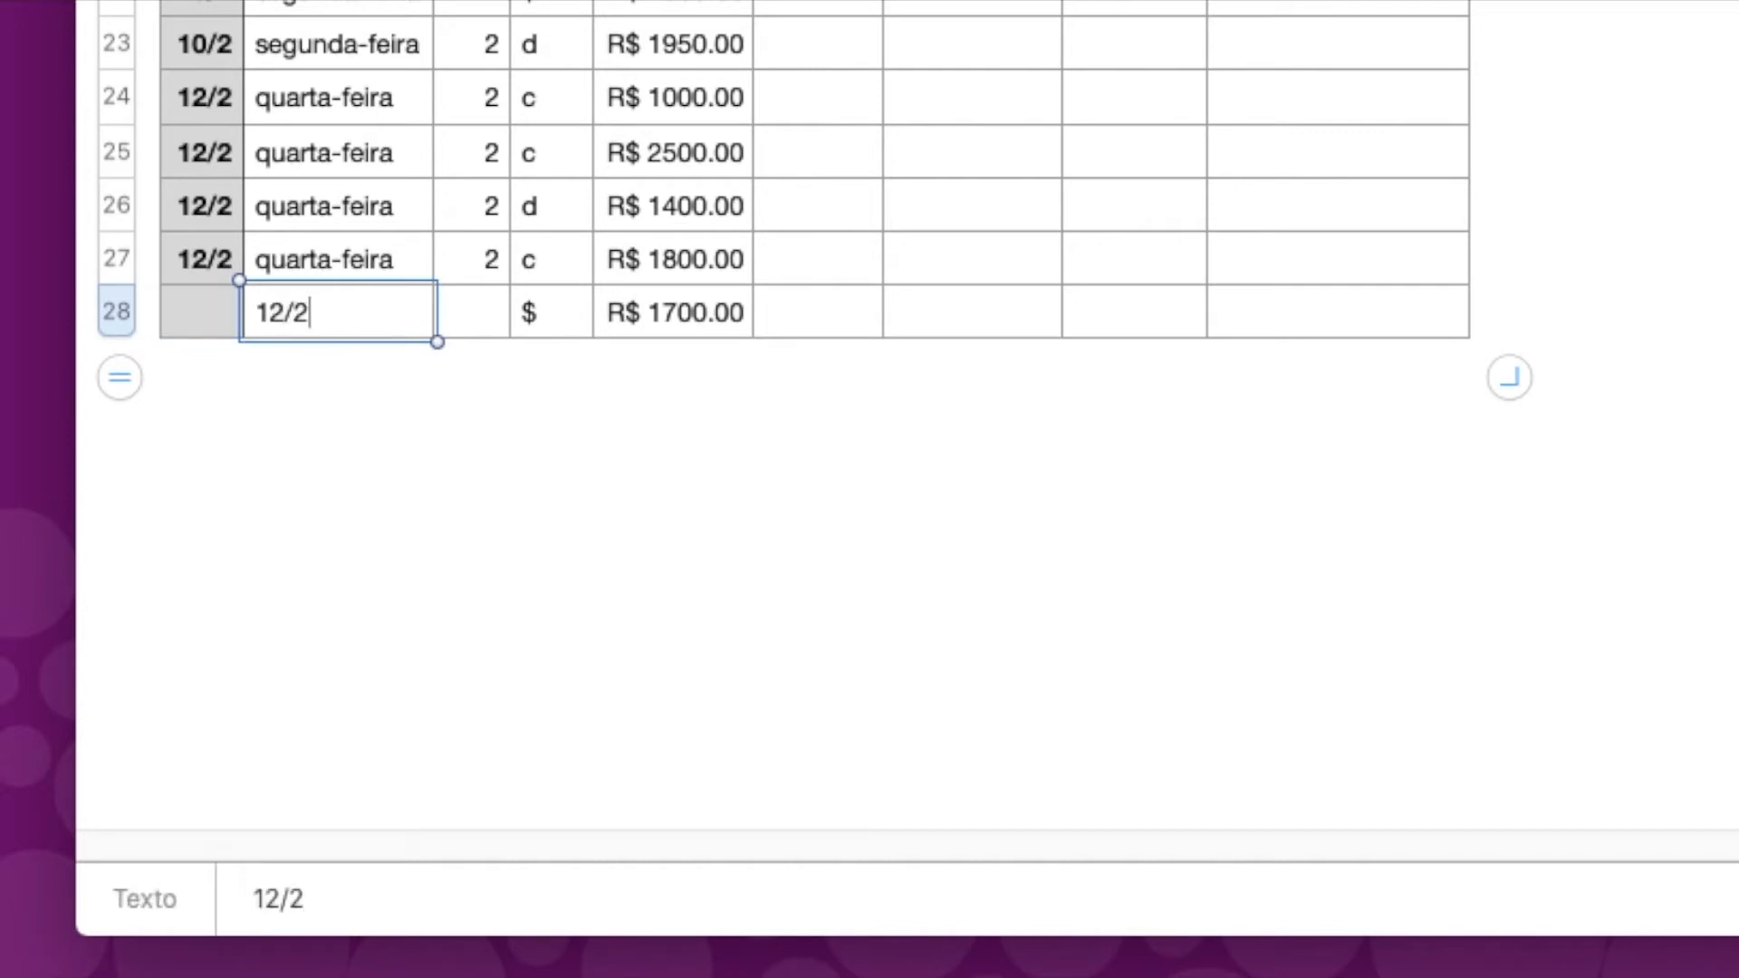
{"action": "key", "text": "Escape"}
{"action": "key", "text": "Left"}
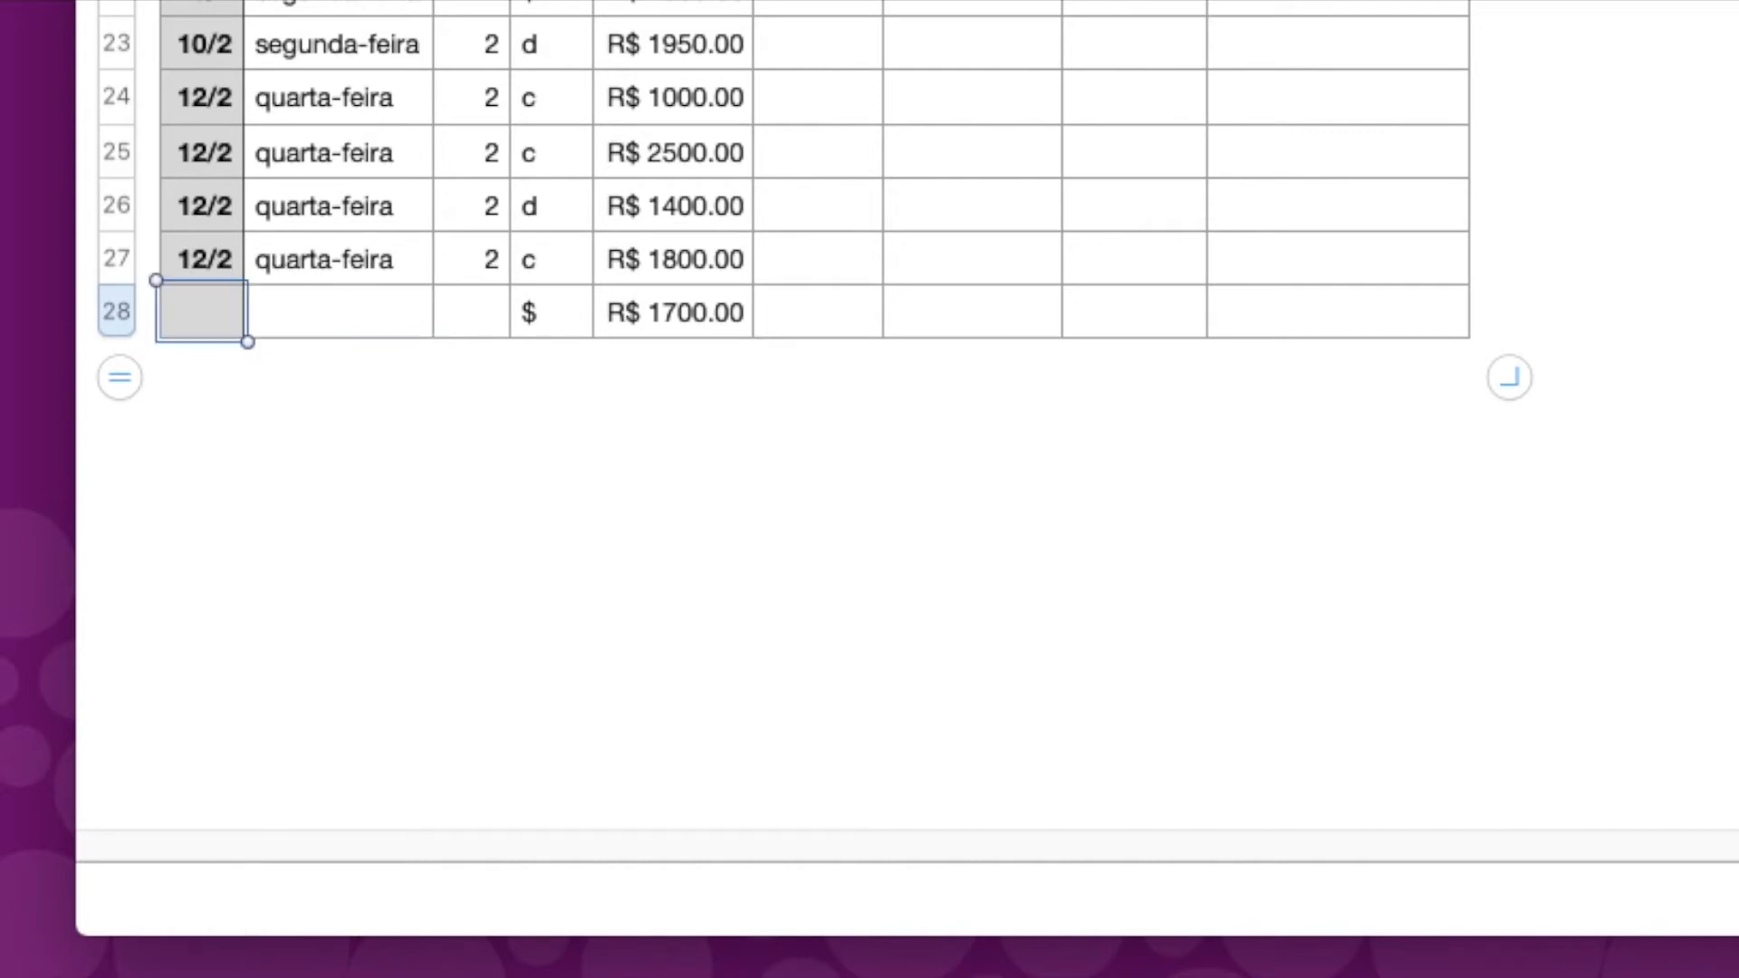
{"action": "type", "text": "212"}
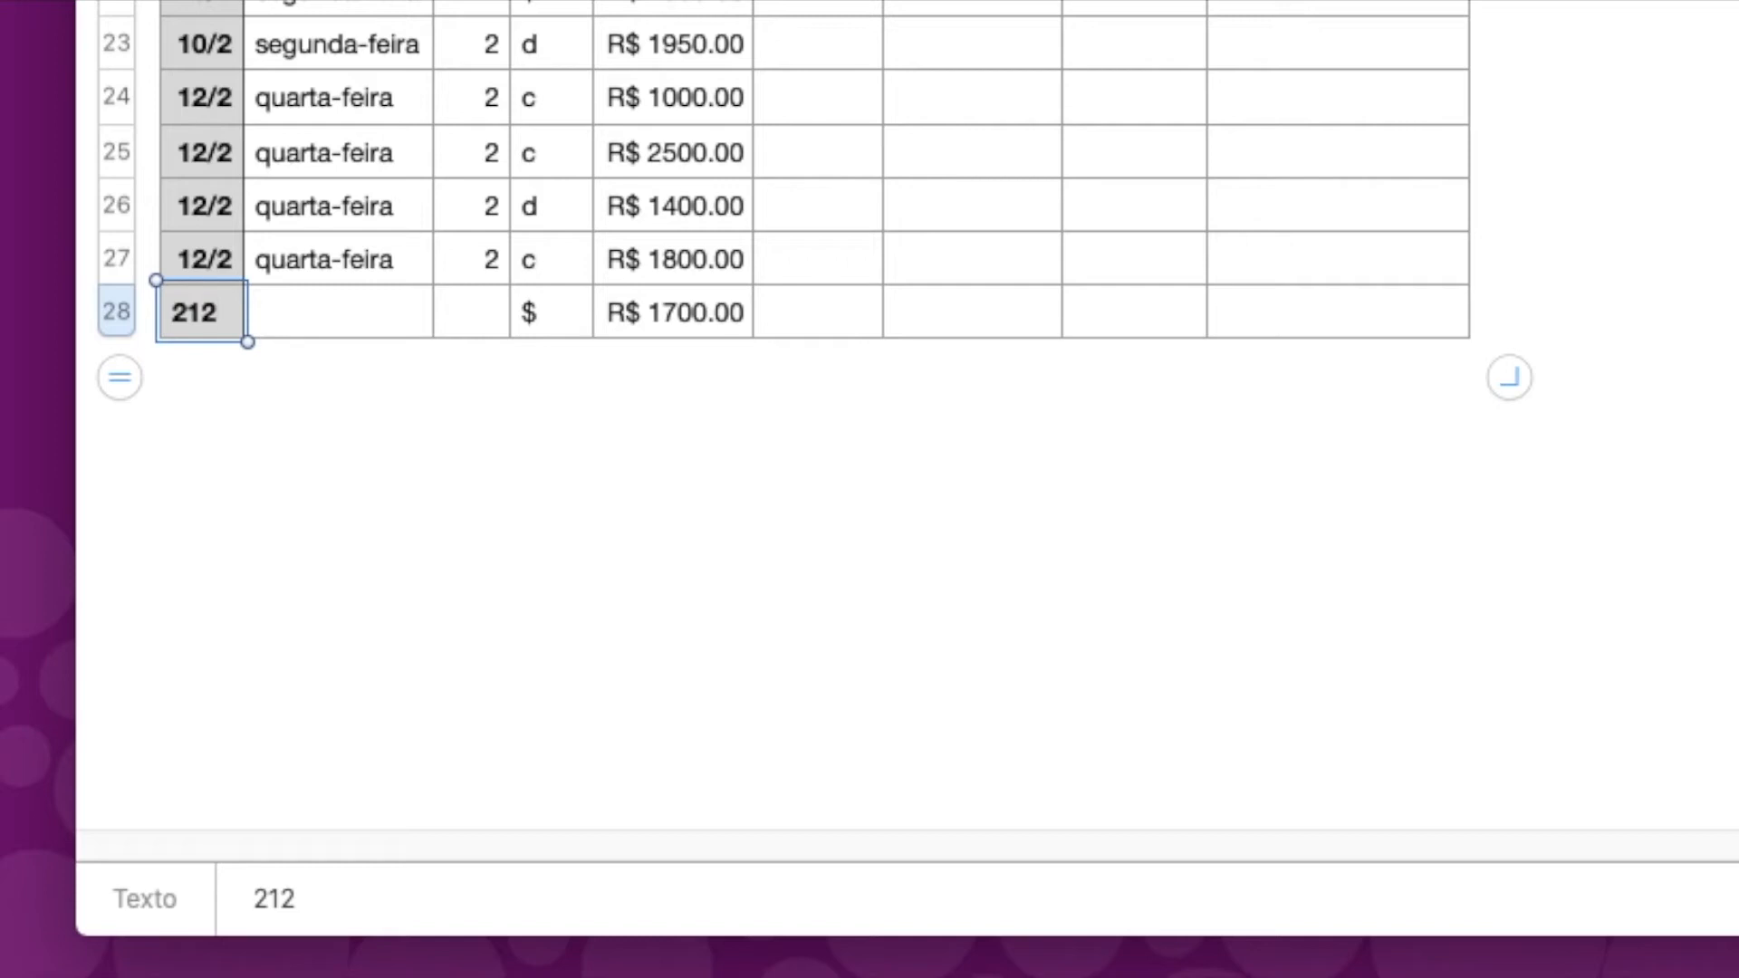
{"action": "key", "text": "BackSpace"}
{"action": "key", "text": "BackSpace"}
{"action": "key", "text": "BackSpace"}
{"action": "type", "text": "12/2"}
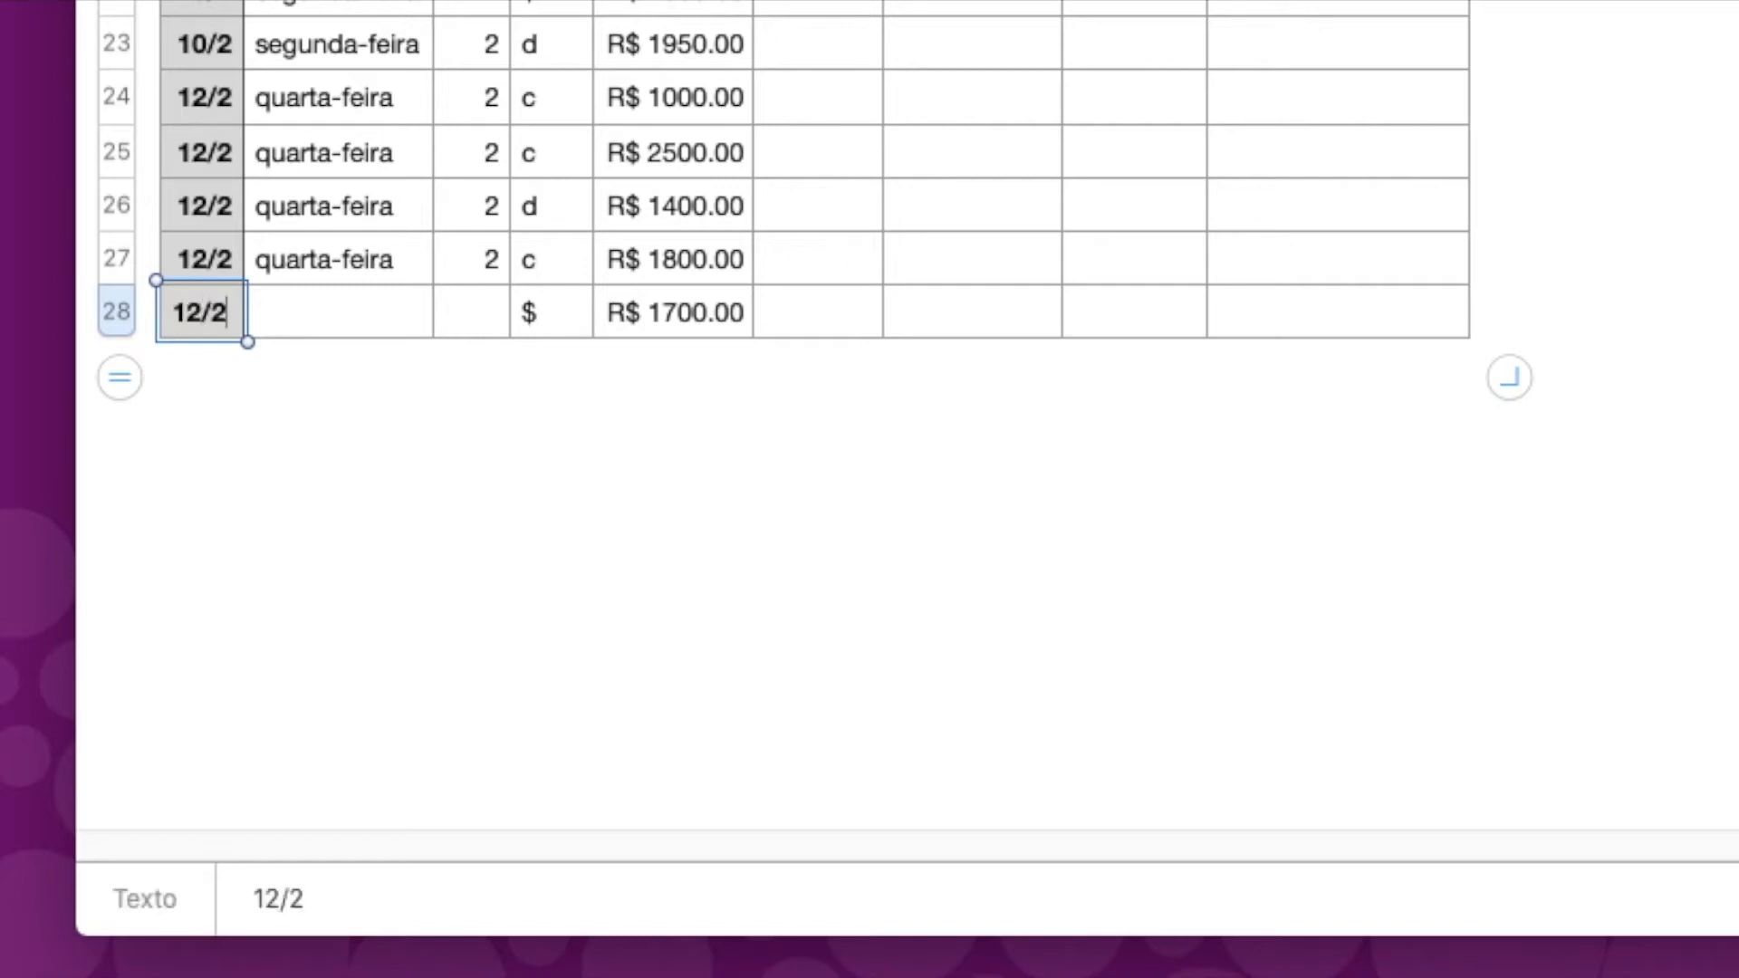
{"action": "key", "text": "Return"}
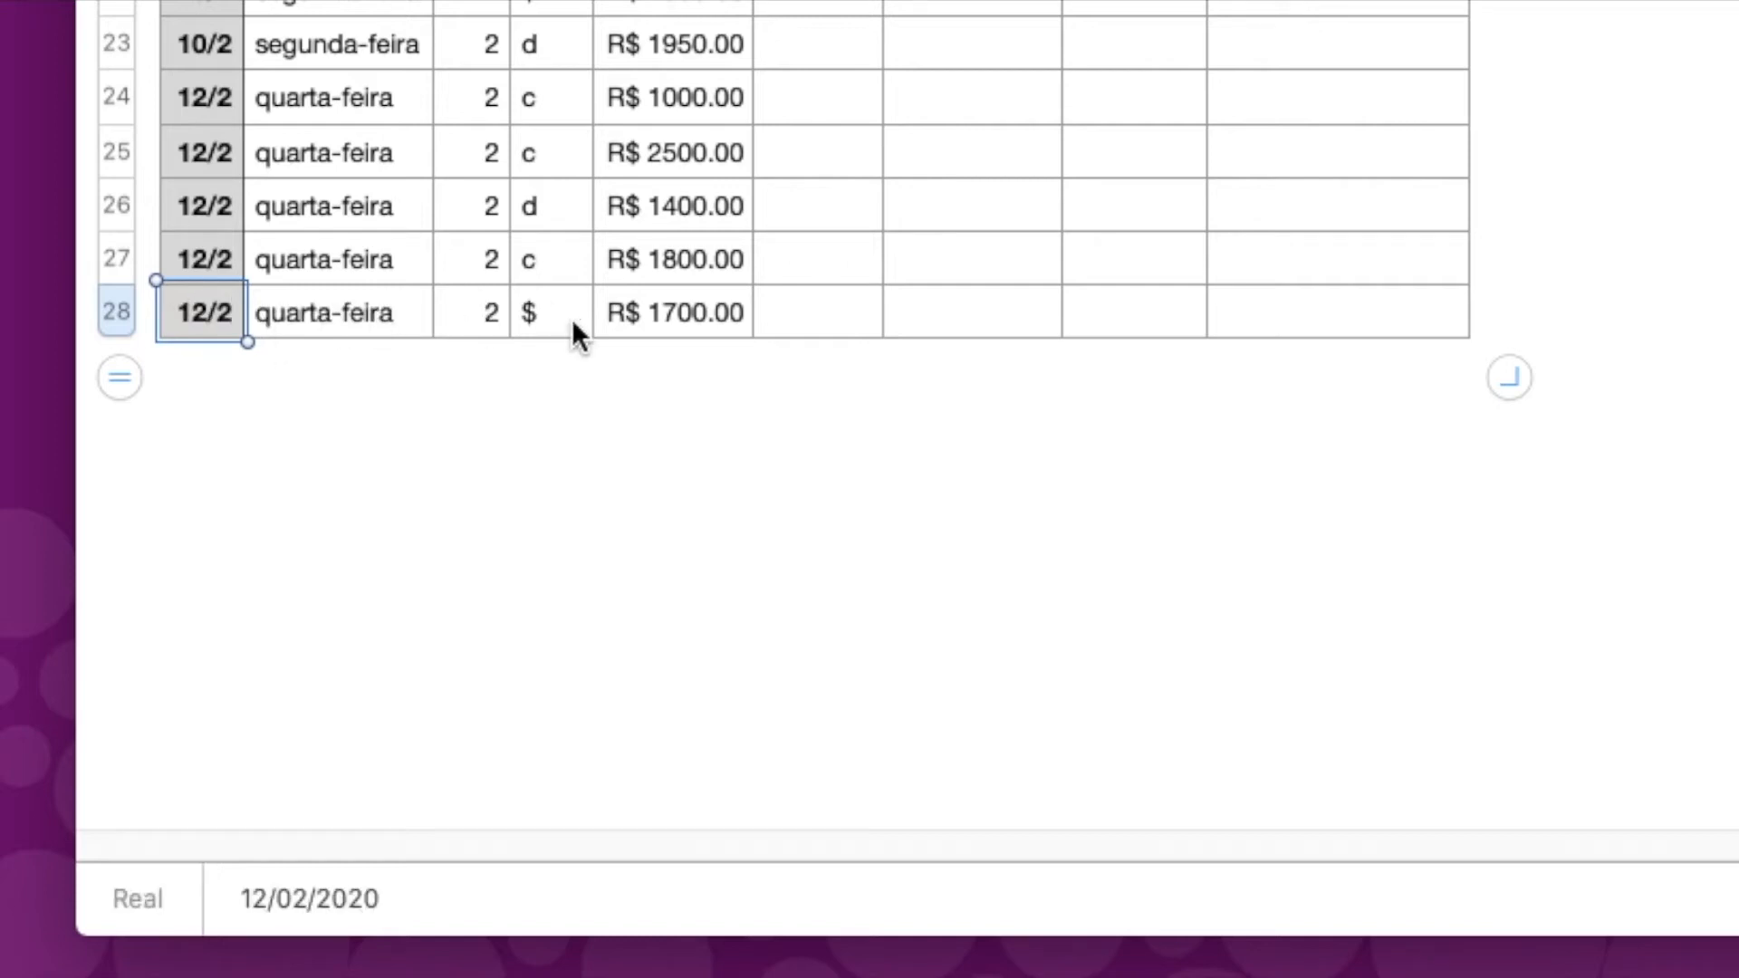
Step: Start a formula in the first Liquido cell, widening the formula editor and moving it clear of row 2
{"action": "scroll", "coordinate": [778, 416], "scroll_direction": "up", "scroll_amount": 10}
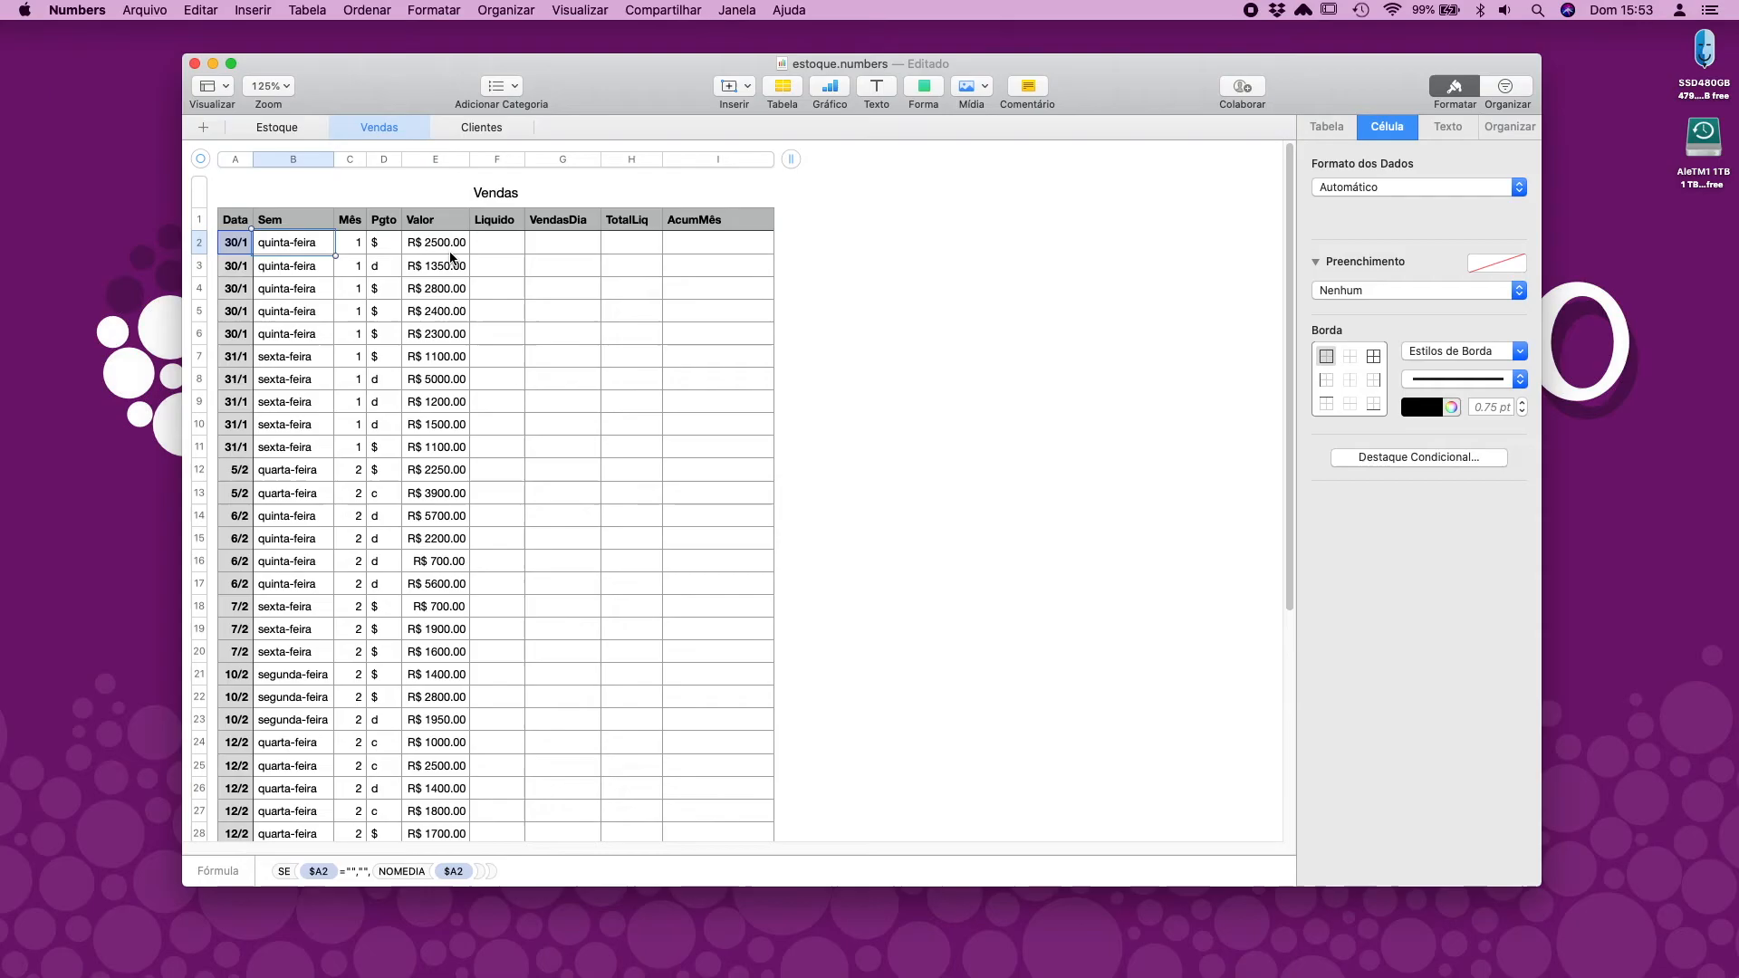
{"action": "left_click", "coordinate": [437, 243]}
{"action": "left_click", "coordinate": [520, 244]}
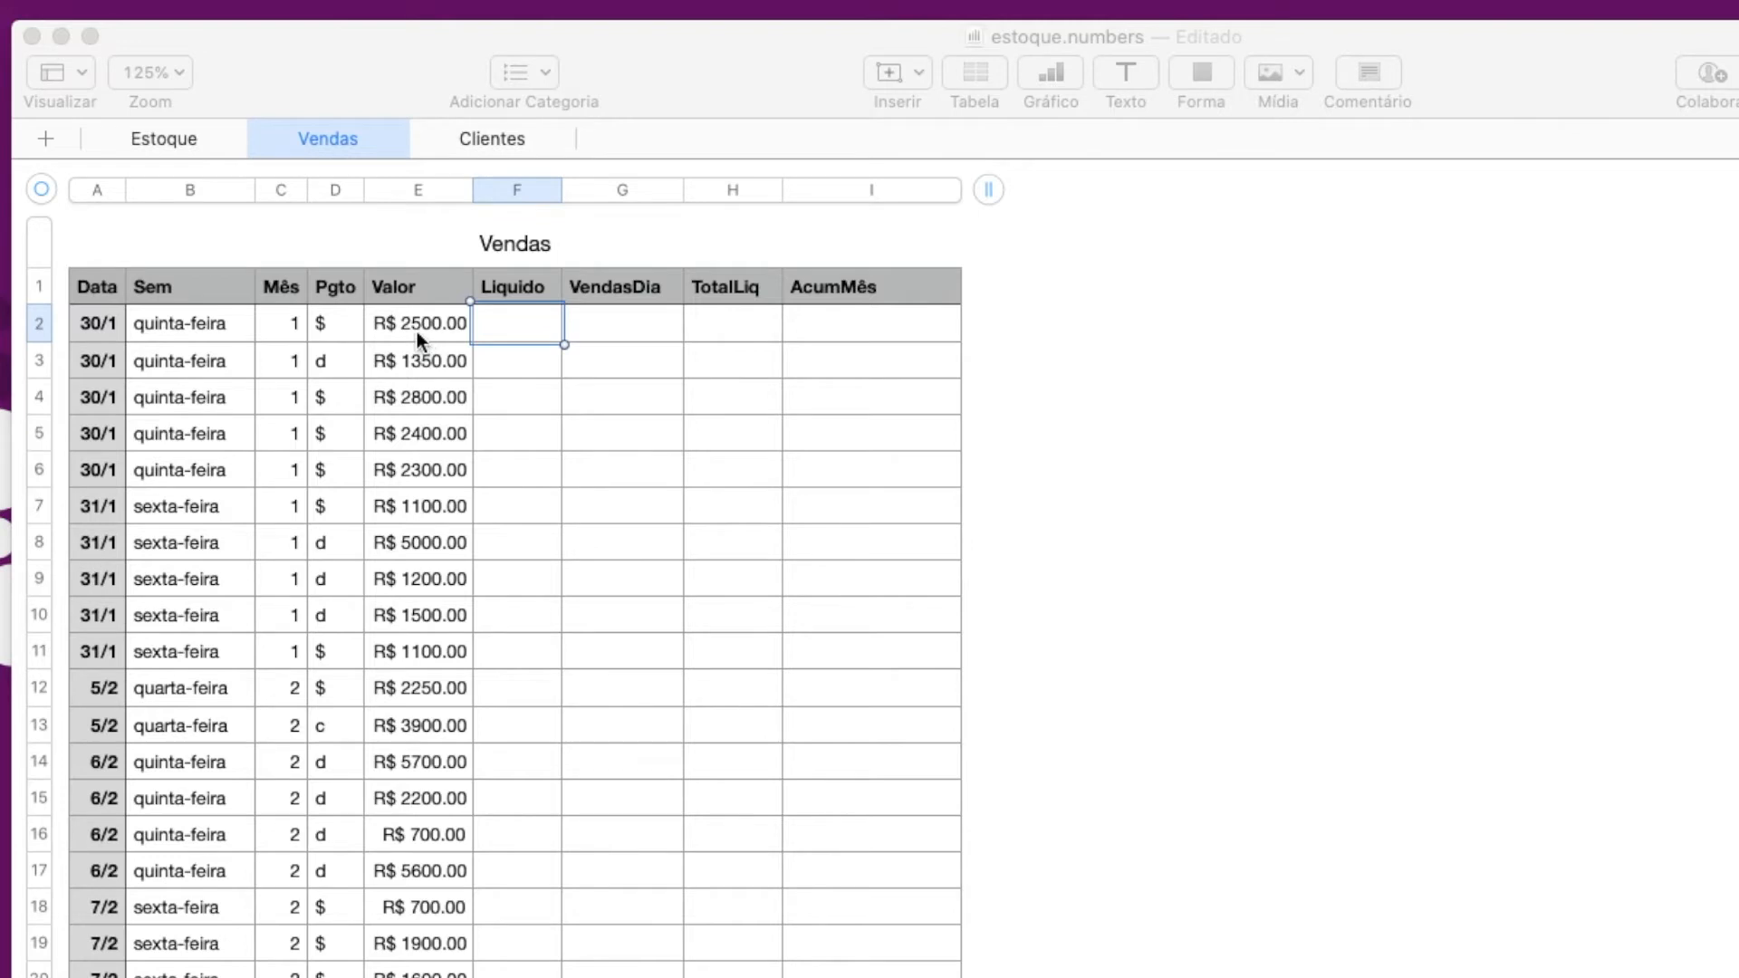
{"action": "left_click", "coordinate": [515, 324]}
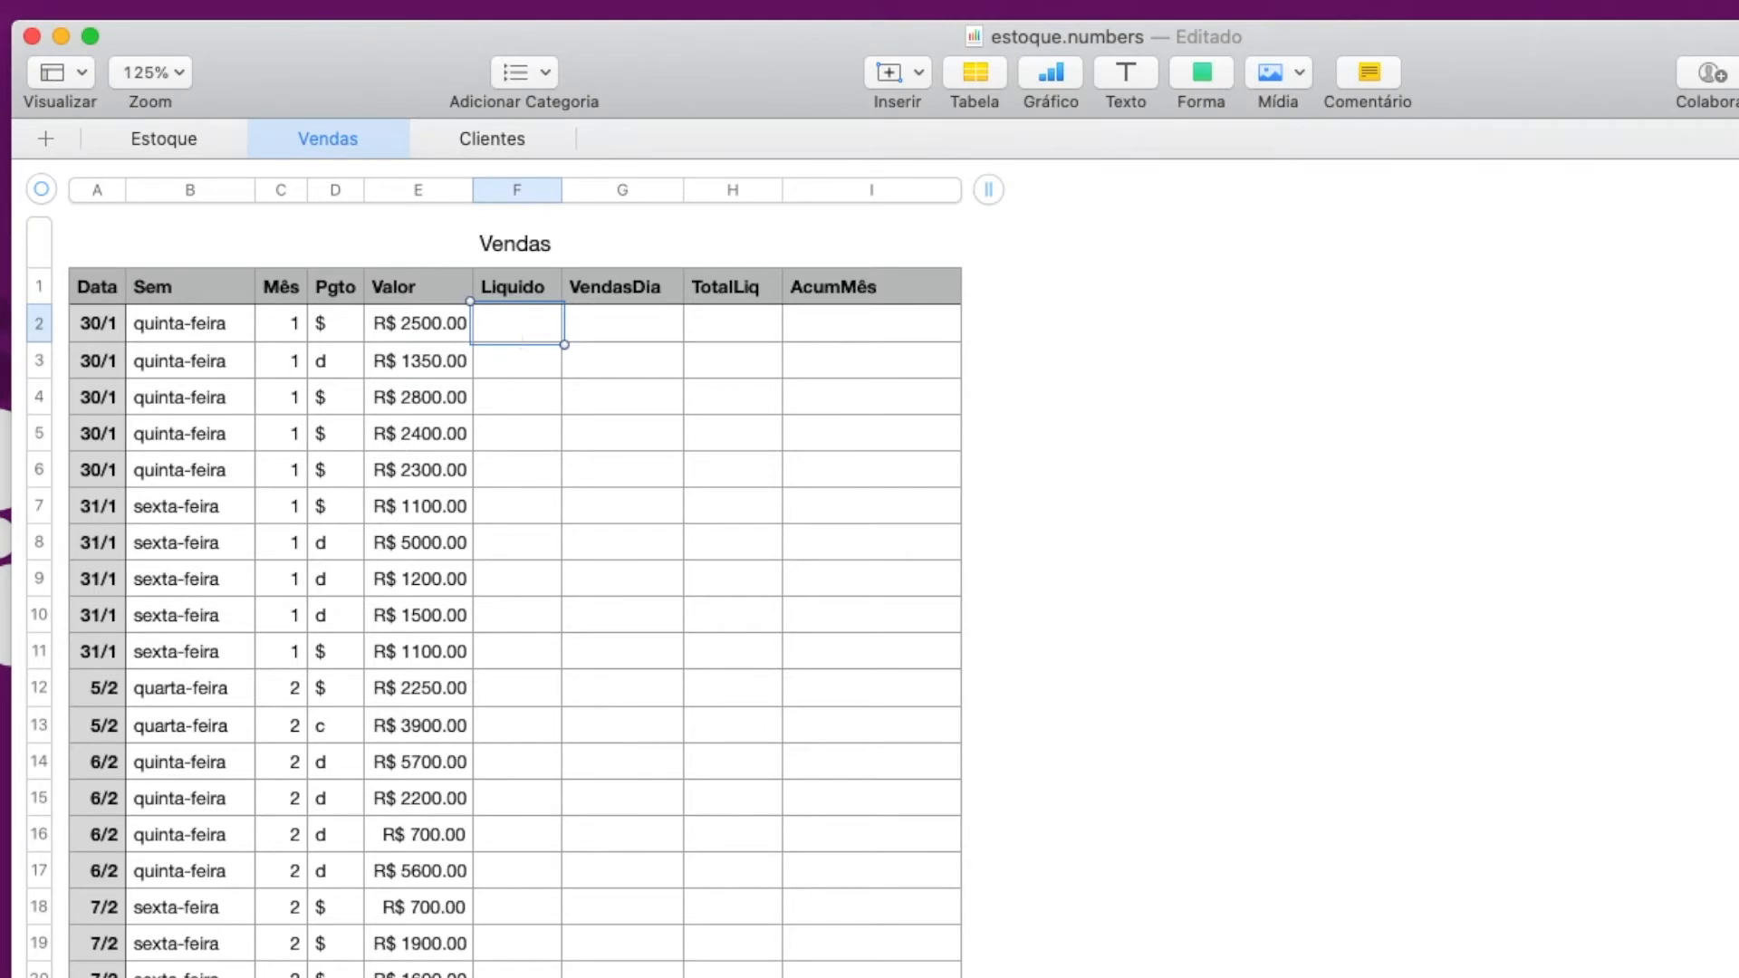
{"action": "type", "text": "="}
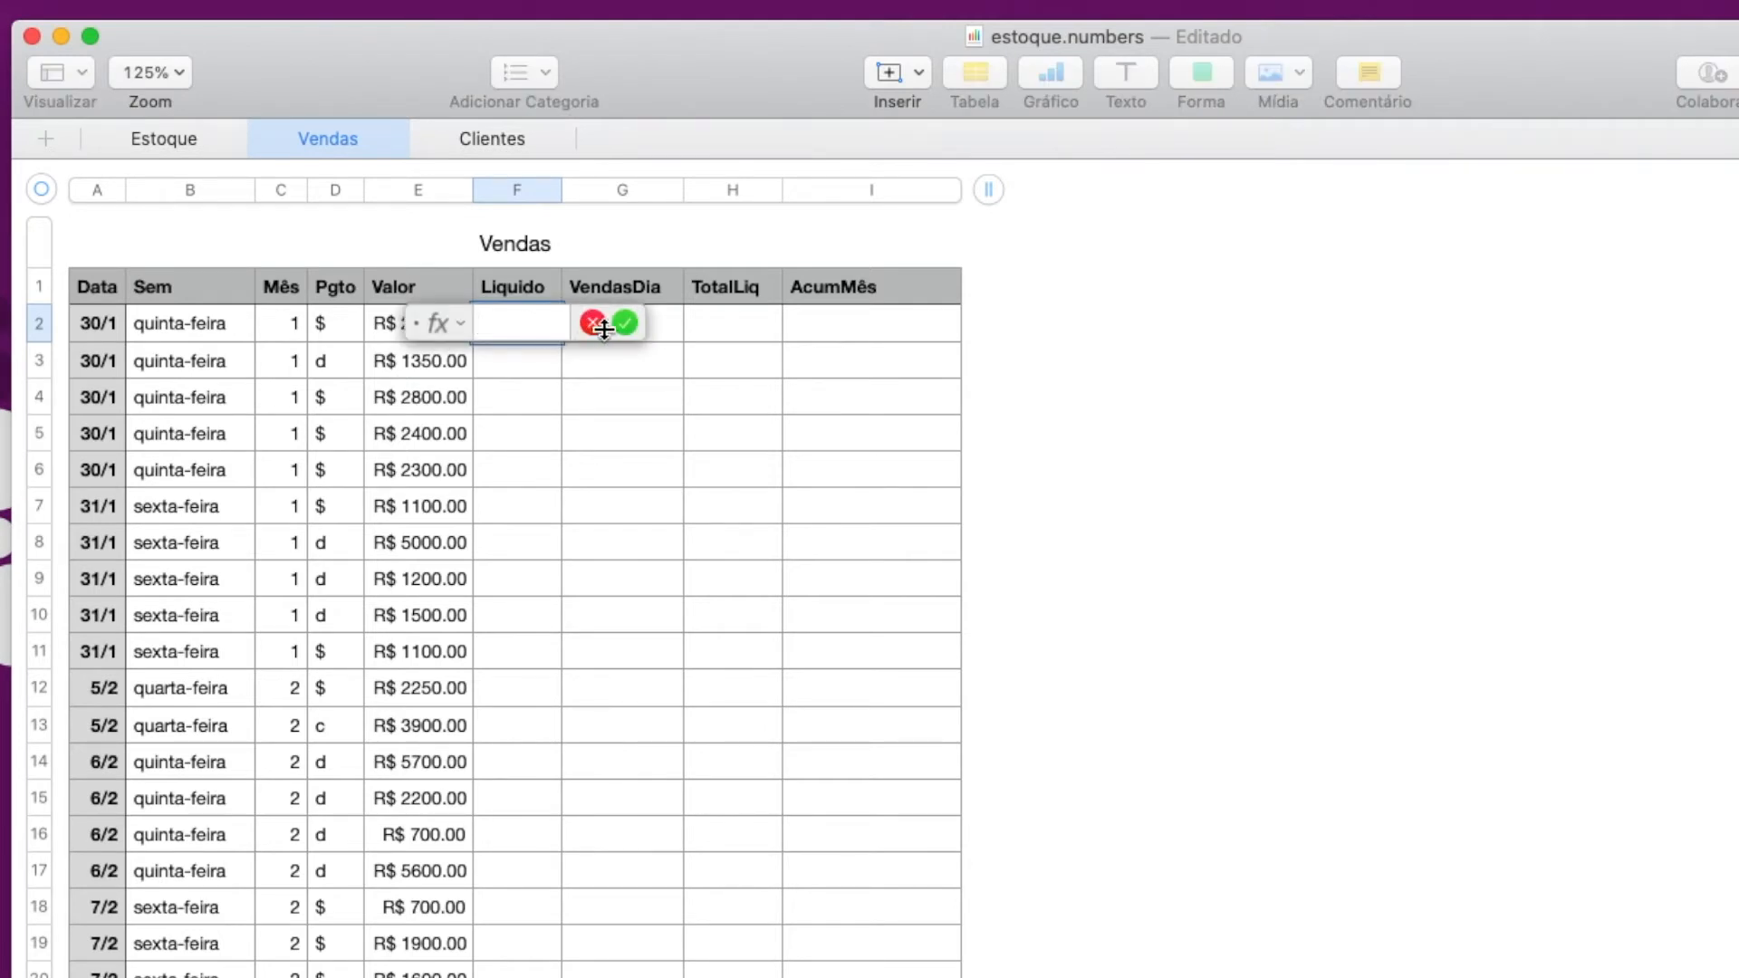
{"action": "left_click_drag", "start_coordinate": [647, 326], "coordinate": [1453, 340]}
{"action": "left_click_drag", "start_coordinate": [438, 323], "coordinate": [601, 637]}
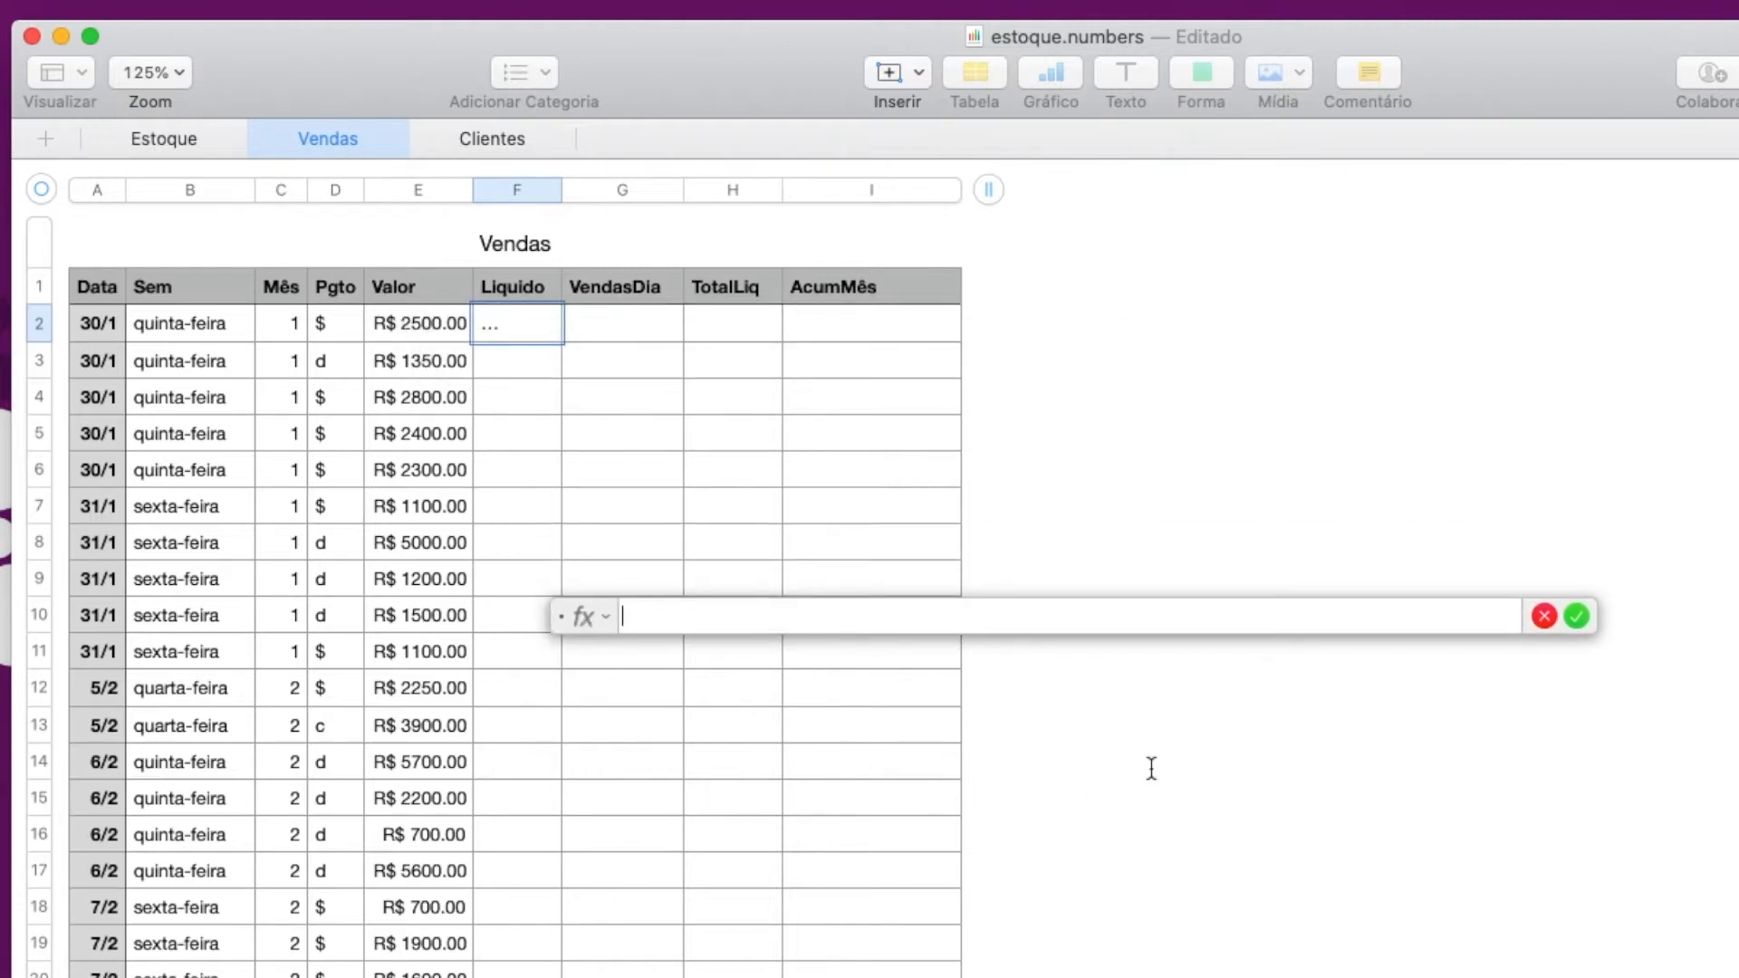
Step: Begin the Liquido formula with an SE that tests D2="$" and returns E2 when true
{"action": "type", "text": "SE"}
{"action": "key", "text": "Return"}
{"action": "left_click", "coordinate": [331, 326]}
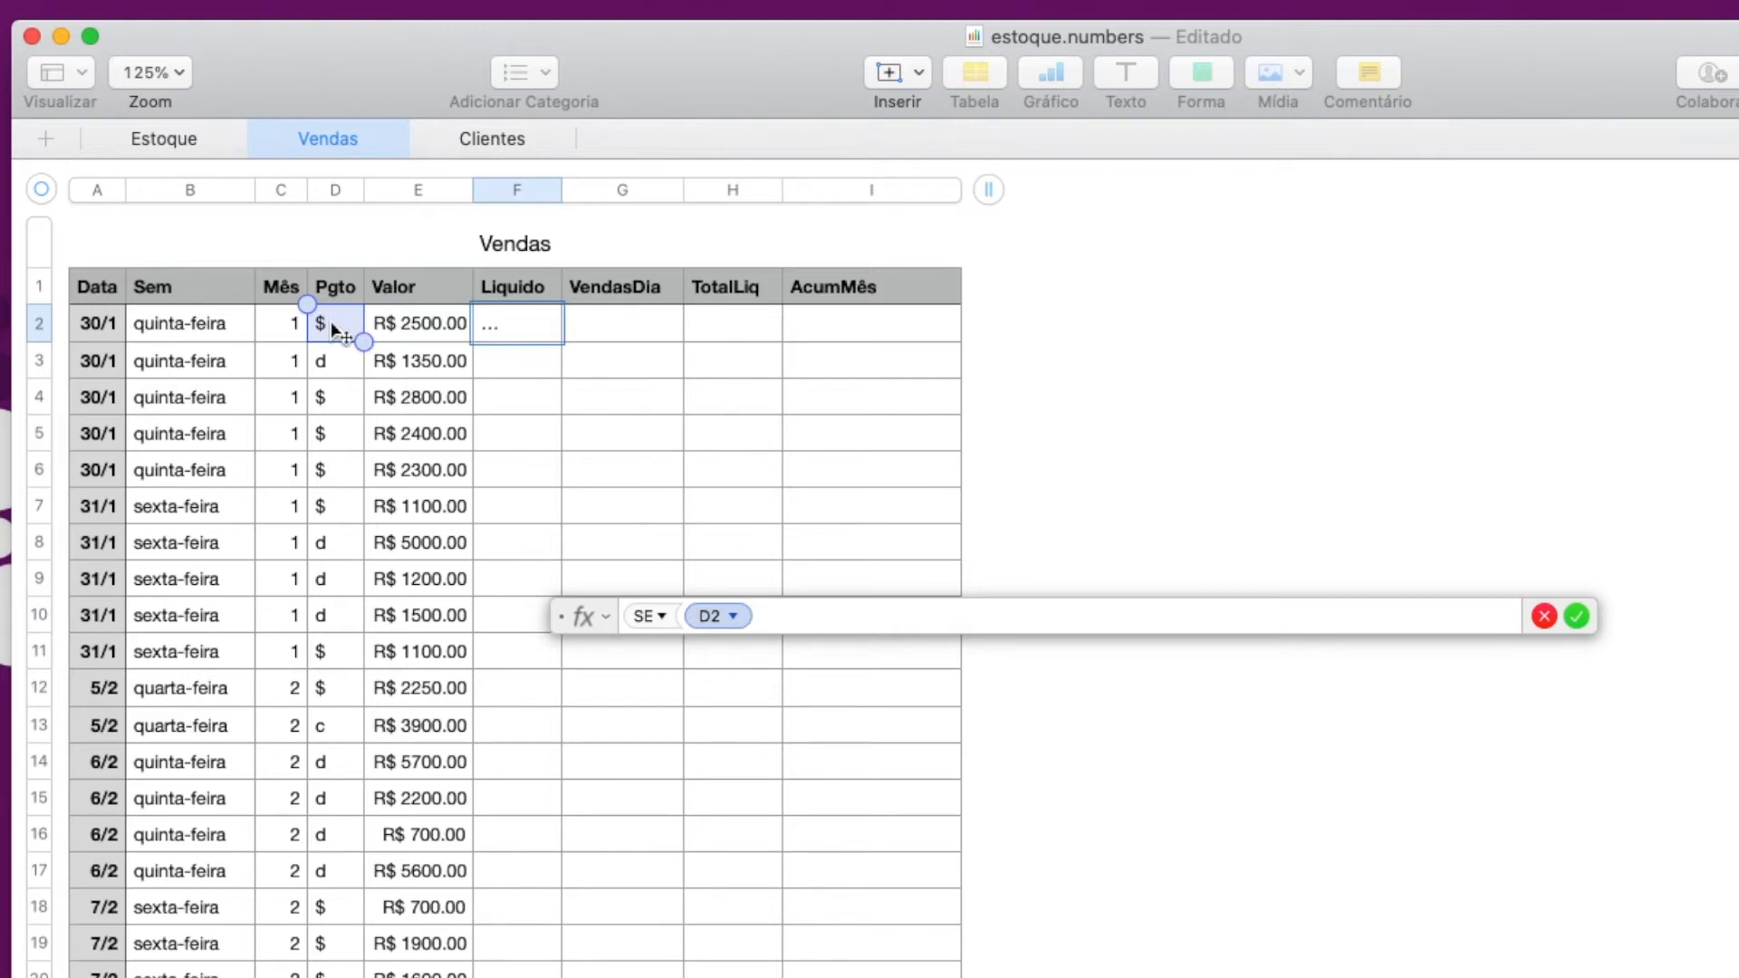
{"action": "type", "text": "="}
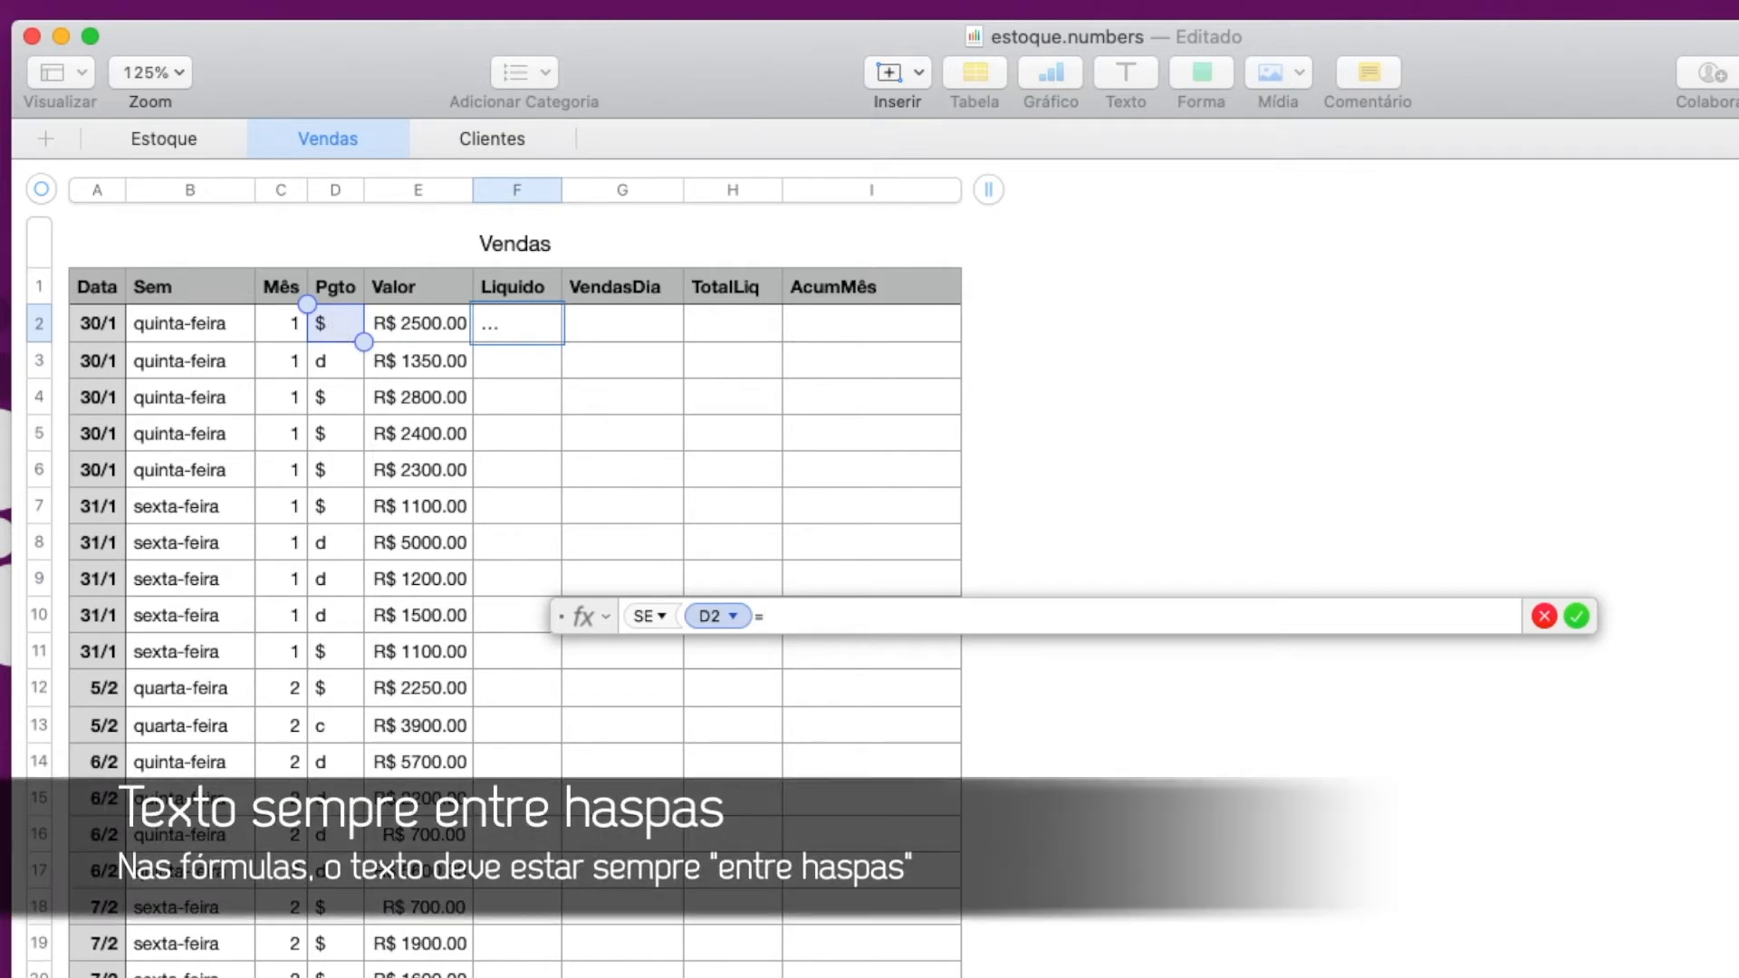
{"action": "type", "text": "\"$\""}
{"action": "type", "text": ","}
{"action": "left_click", "coordinate": [422, 325]}
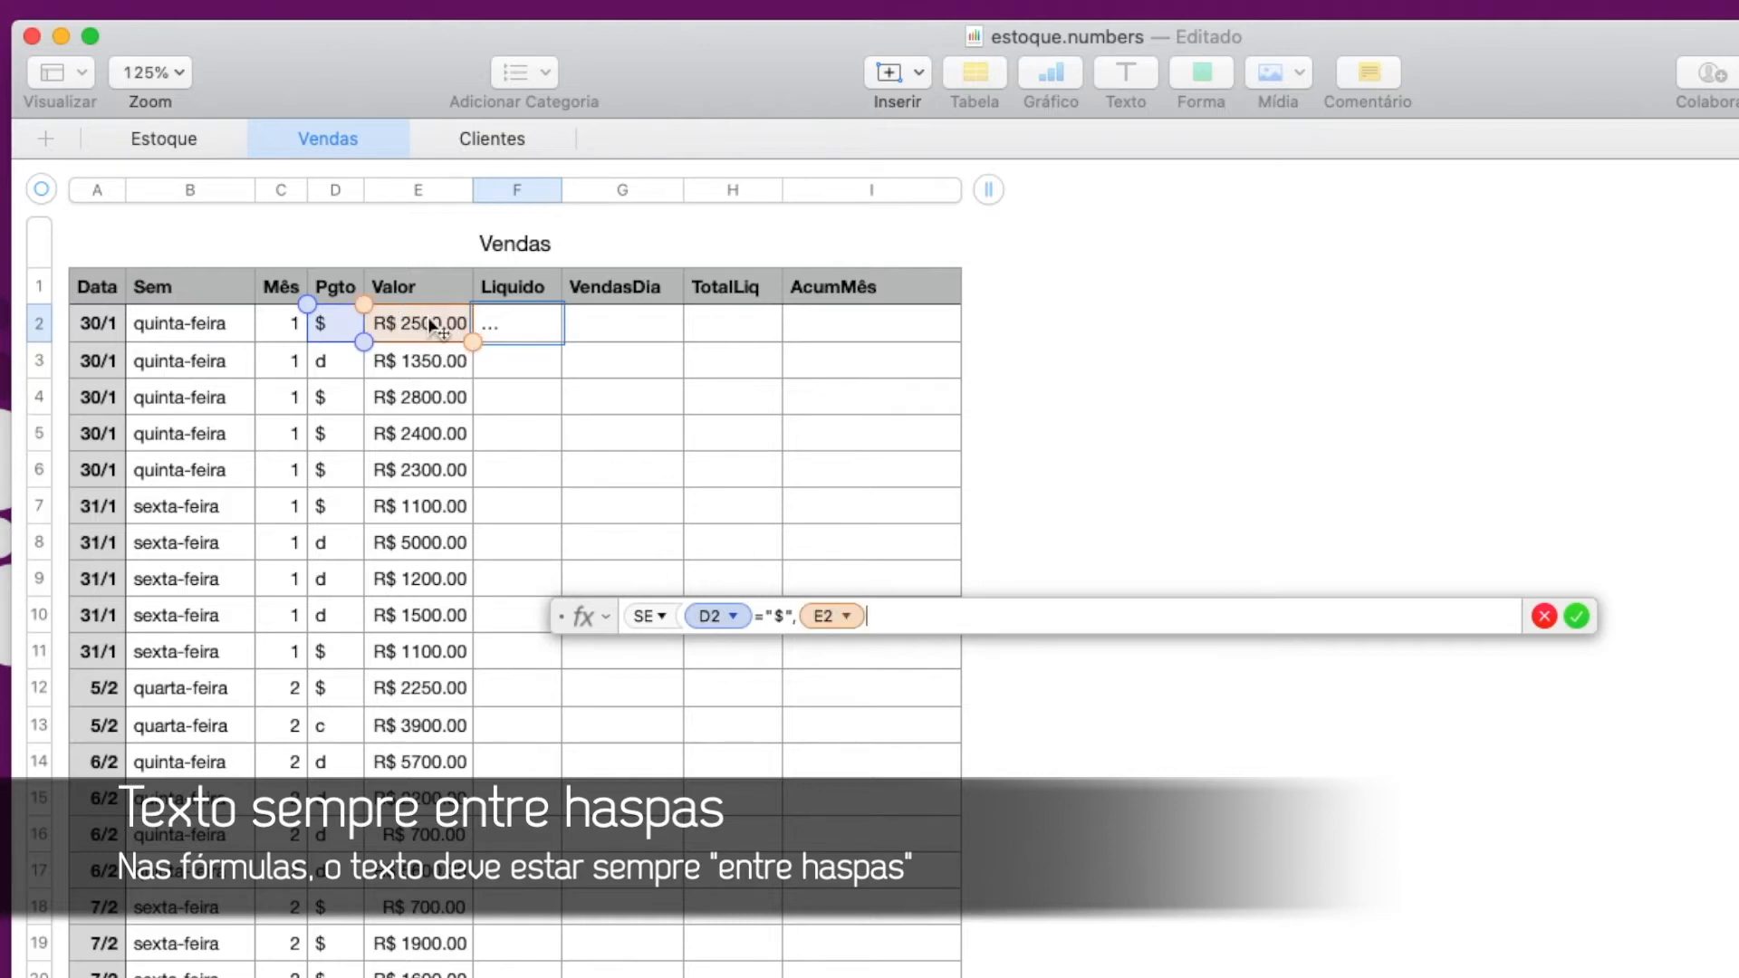
Step: Nest a second SE as the otherwise result of the Liquido formula, testing D2="d"
{"action": "type", "text": ","}
{"action": "type", "text": "SE"}
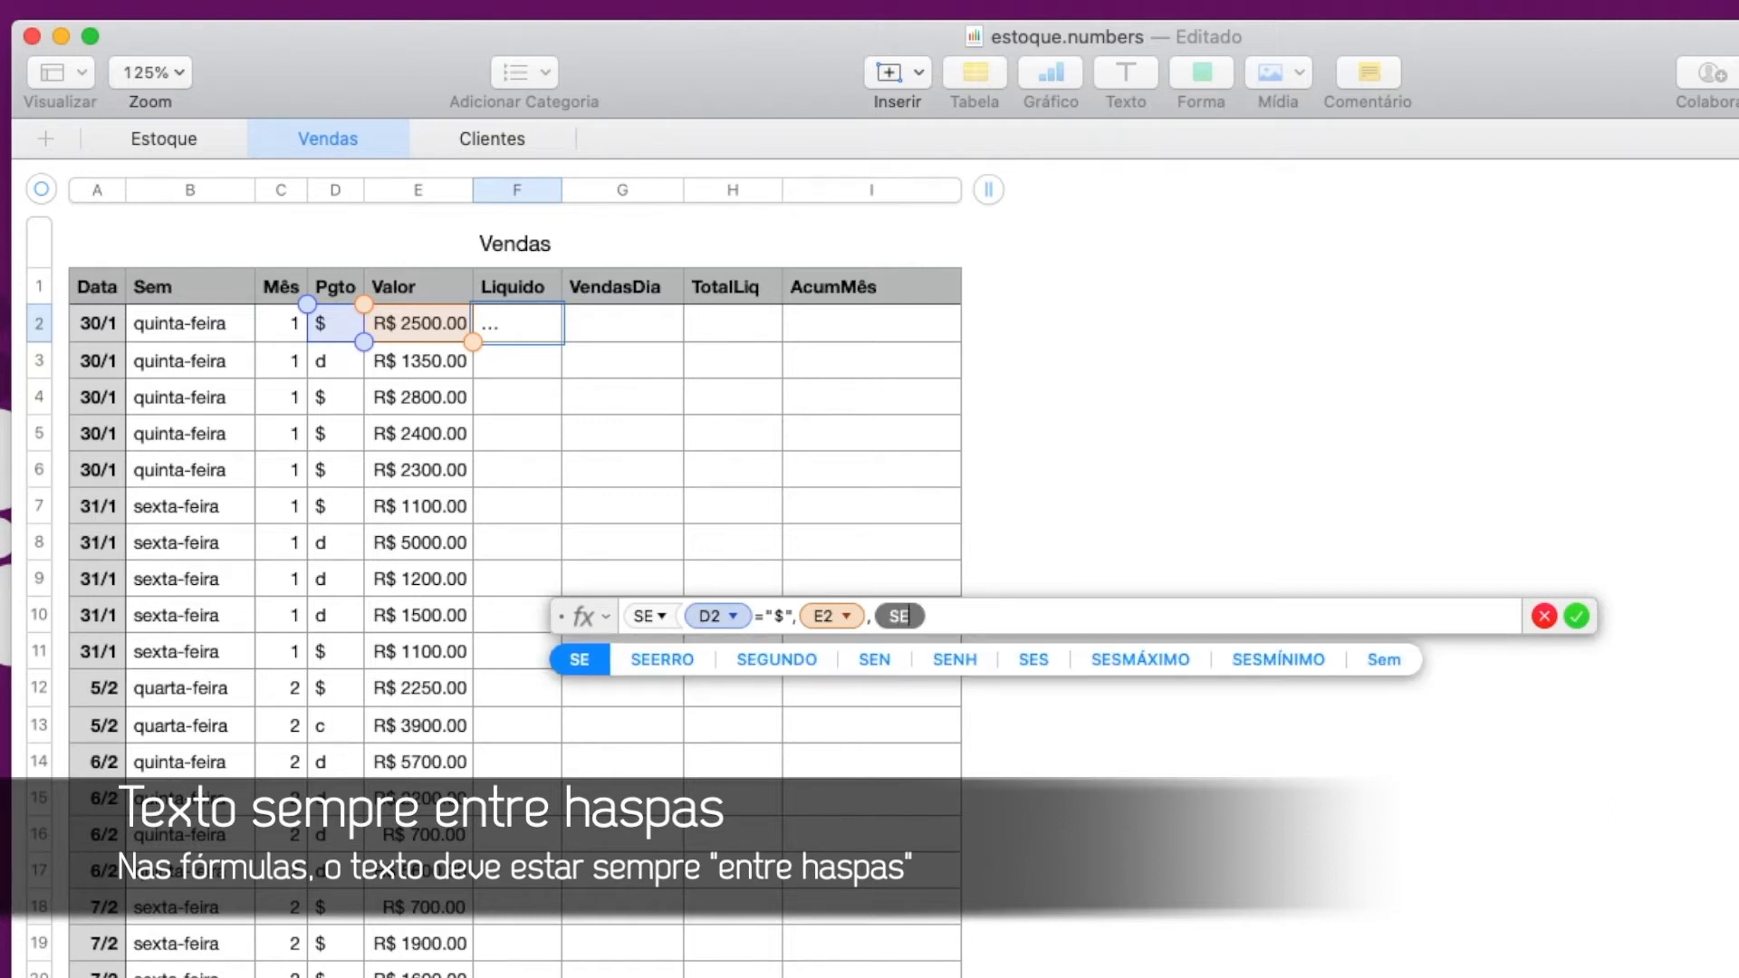
{"action": "key", "text": "Return"}
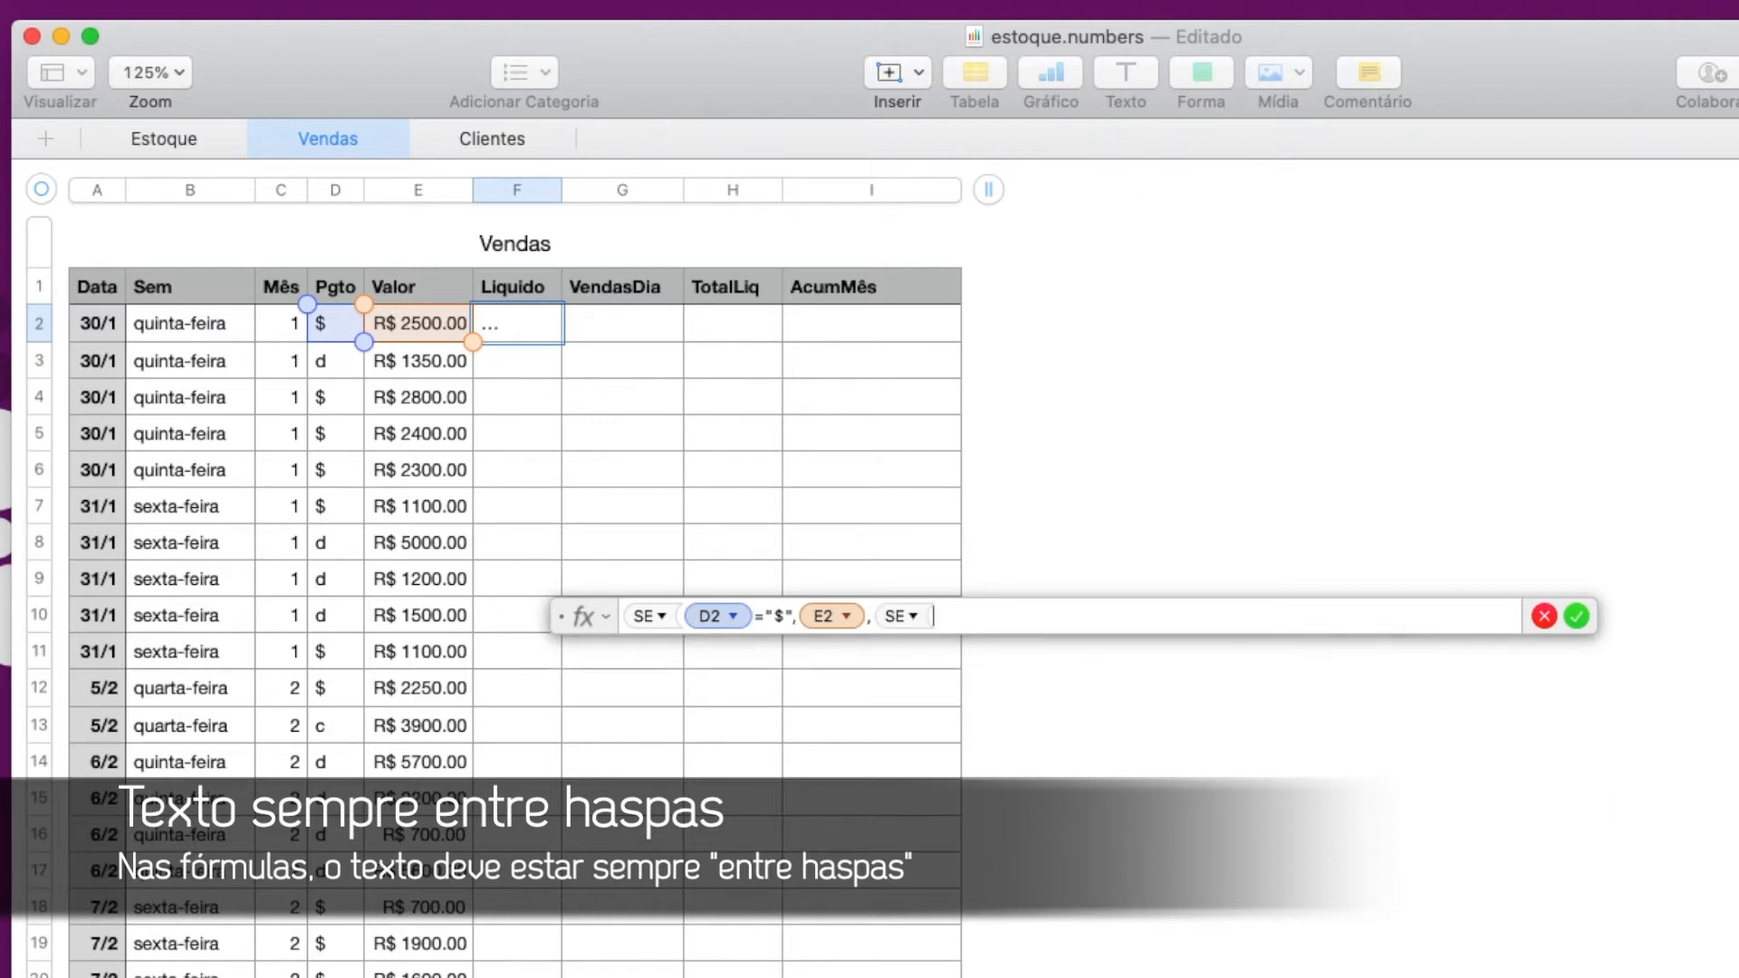
{"action": "left_click", "coordinate": [329, 326]}
{"action": "type", "text": "="}
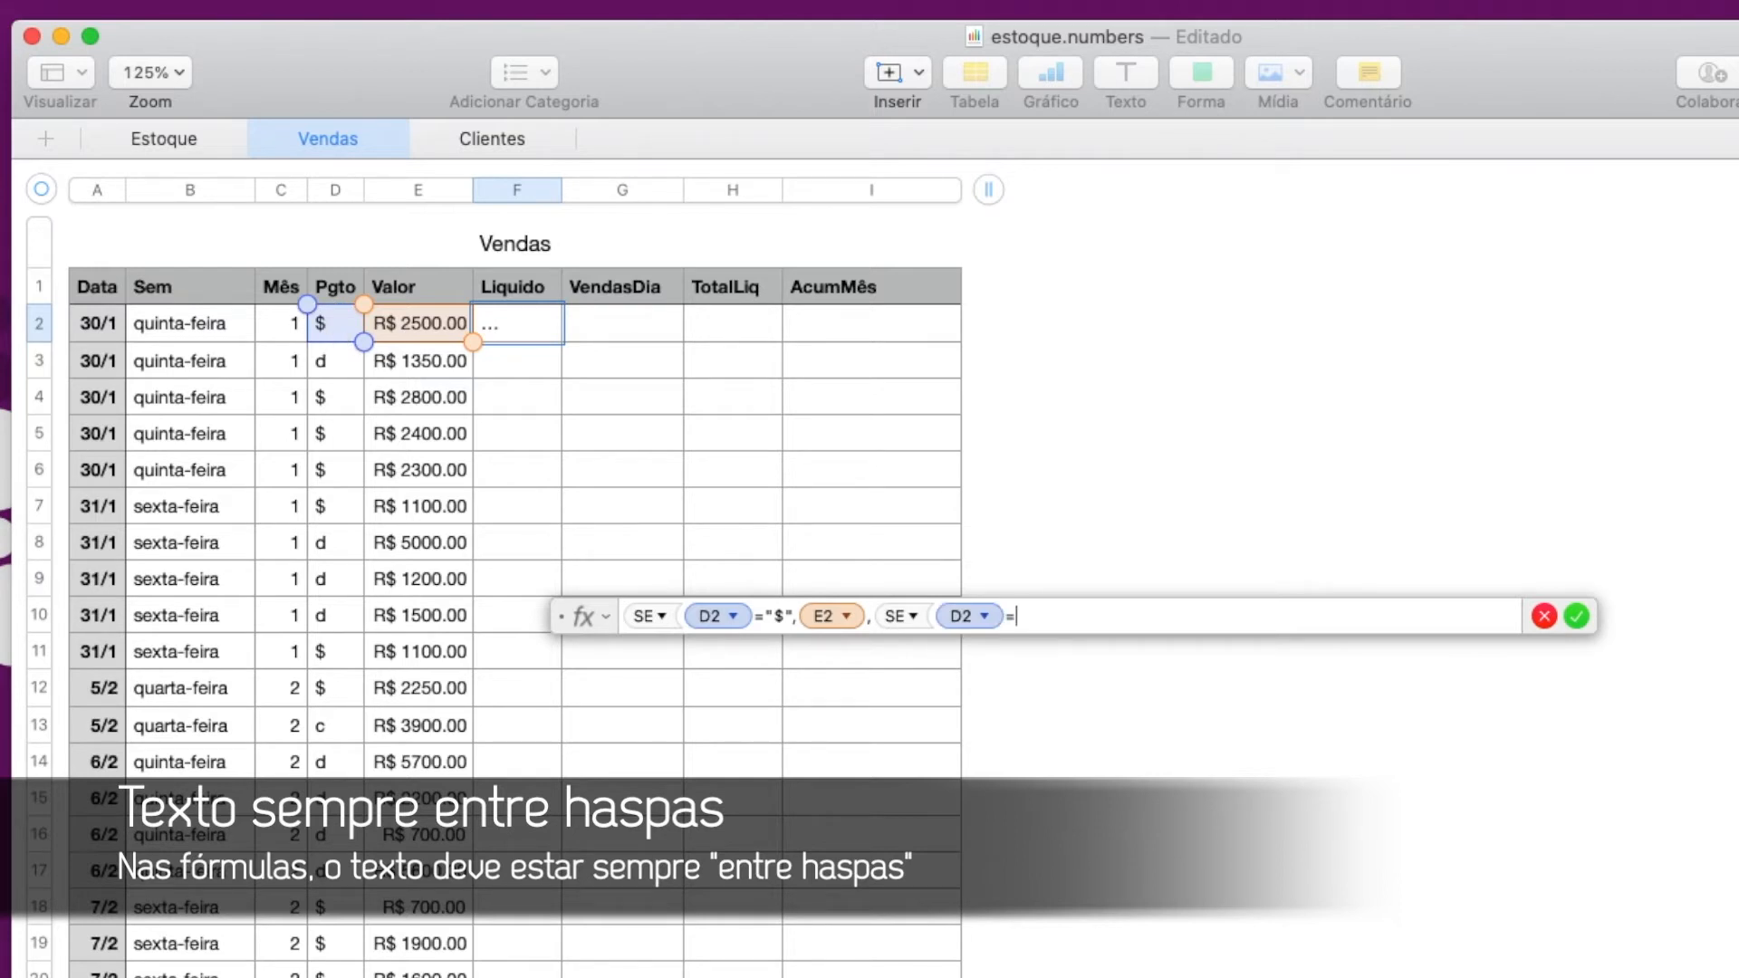
{"action": "type", "text": "\"d\","}
Step: Make the nested SE return E2-(E2×1.5%) when its condition is true
{"action": "left_click", "coordinate": [410, 319]}
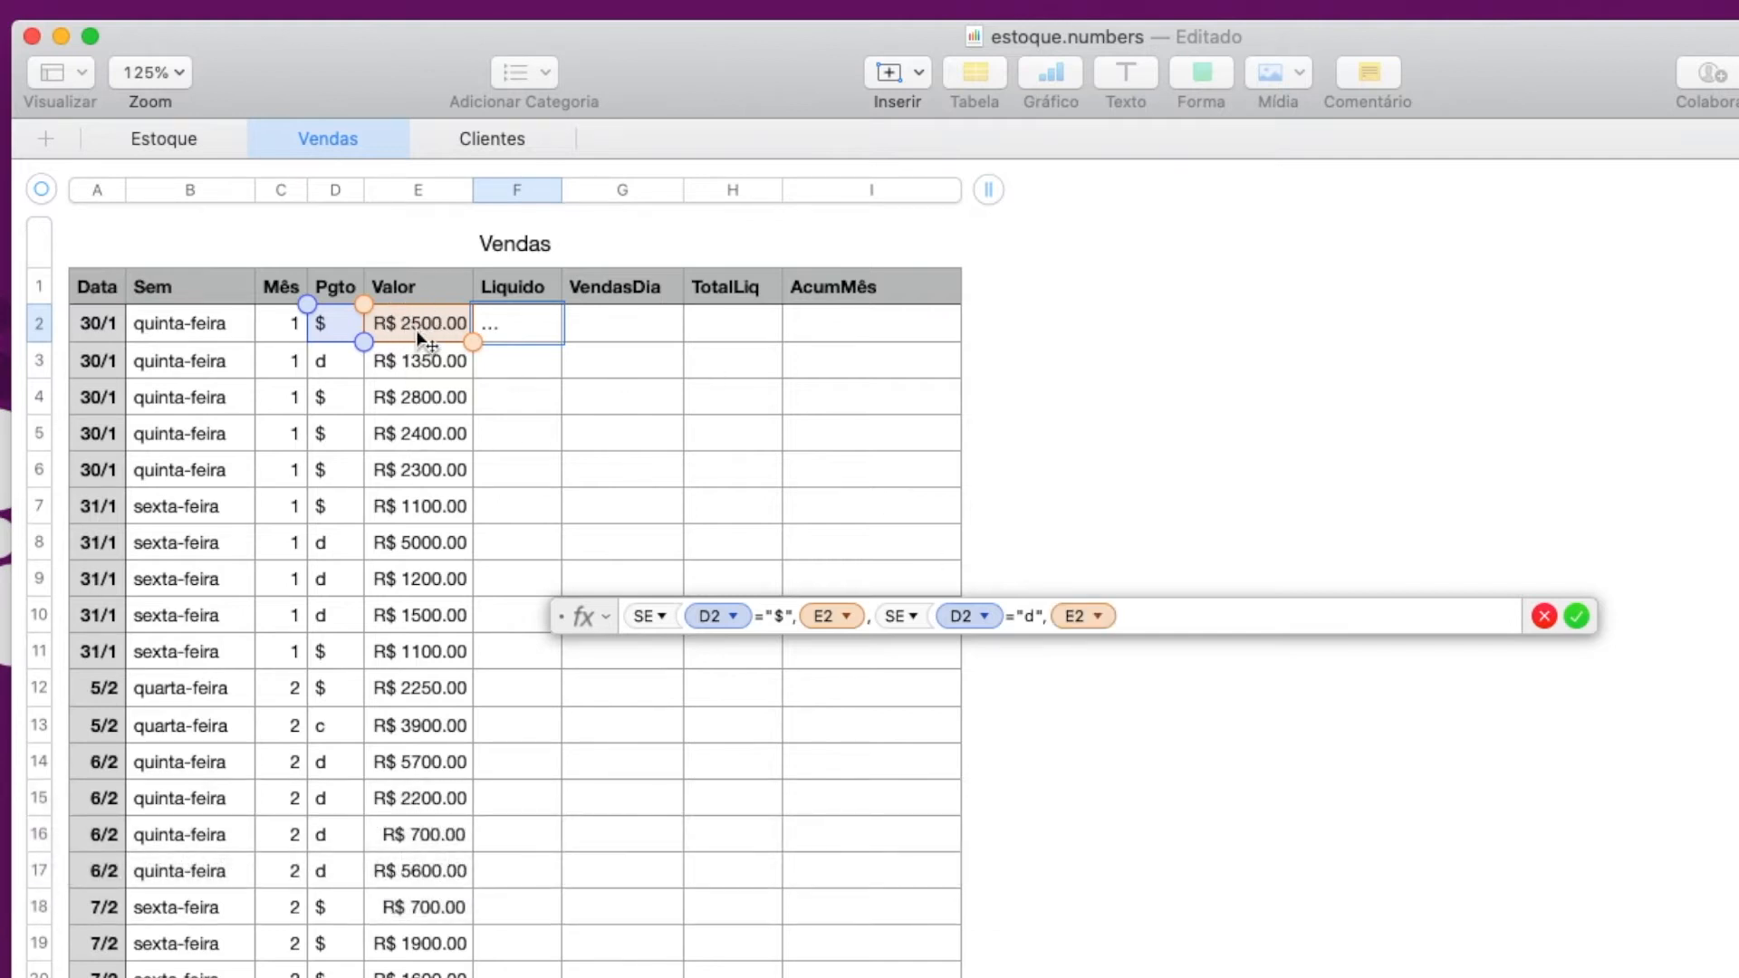
{"action": "type", "text": "-("}
{"action": "left_click", "coordinate": [431, 329]}
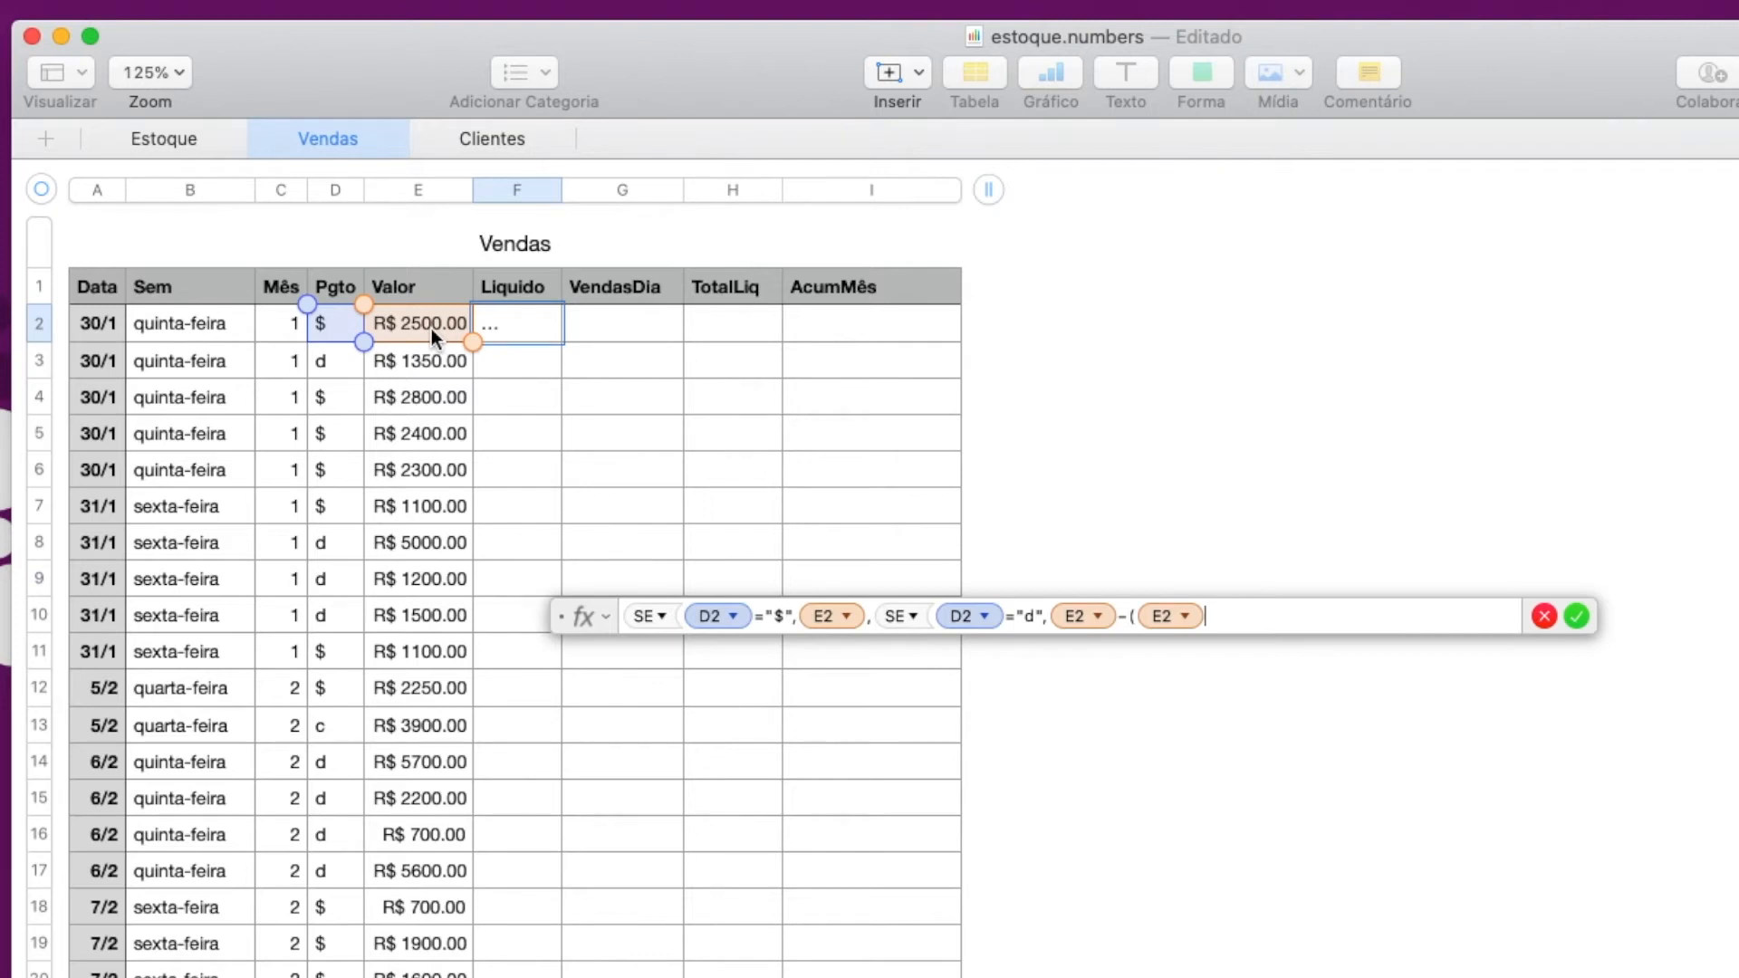
{"action": "type", "text": "*"}
{"action": "type", "text": "1."}
{"action": "type", "text": "5%"}
{"action": "type", "text": ")"}
{"action": "type", "text": ","}
Step: Give the nested SE the fallback E2-(E2×2%) and accept the Liquido formula
{"action": "left_click", "coordinate": [429, 324]}
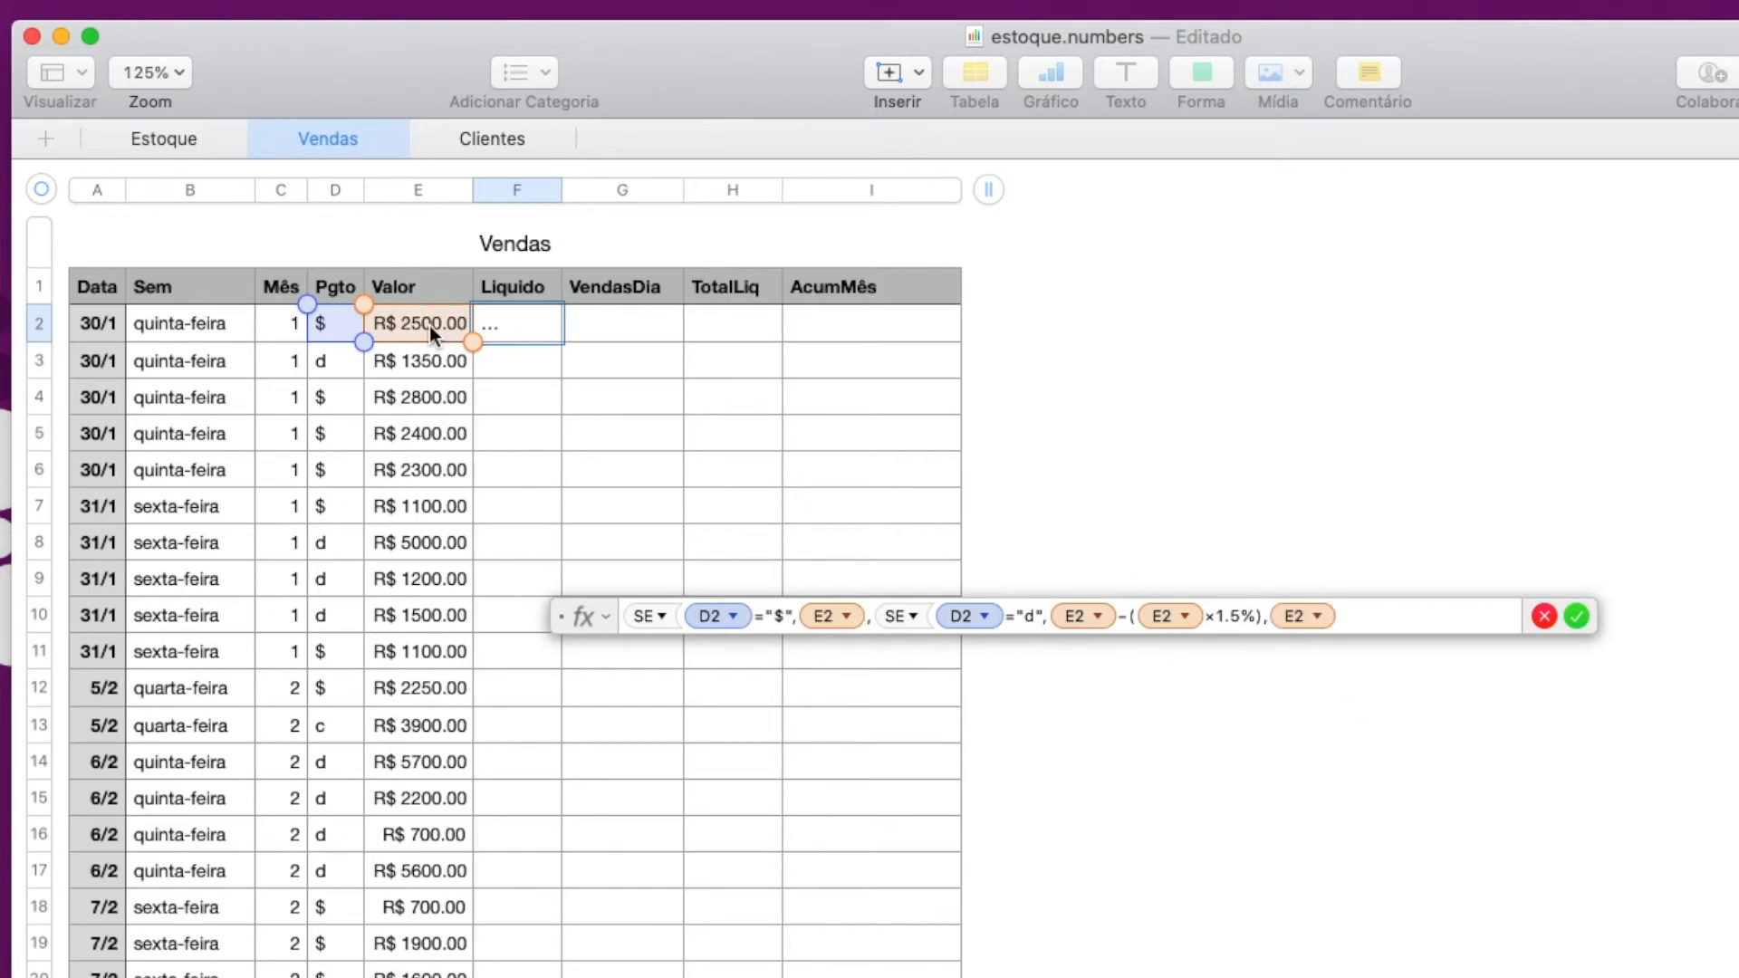
{"action": "type", "text": "-("}
{"action": "left_click", "coordinate": [438, 326]}
{"action": "type", "text": "*"}
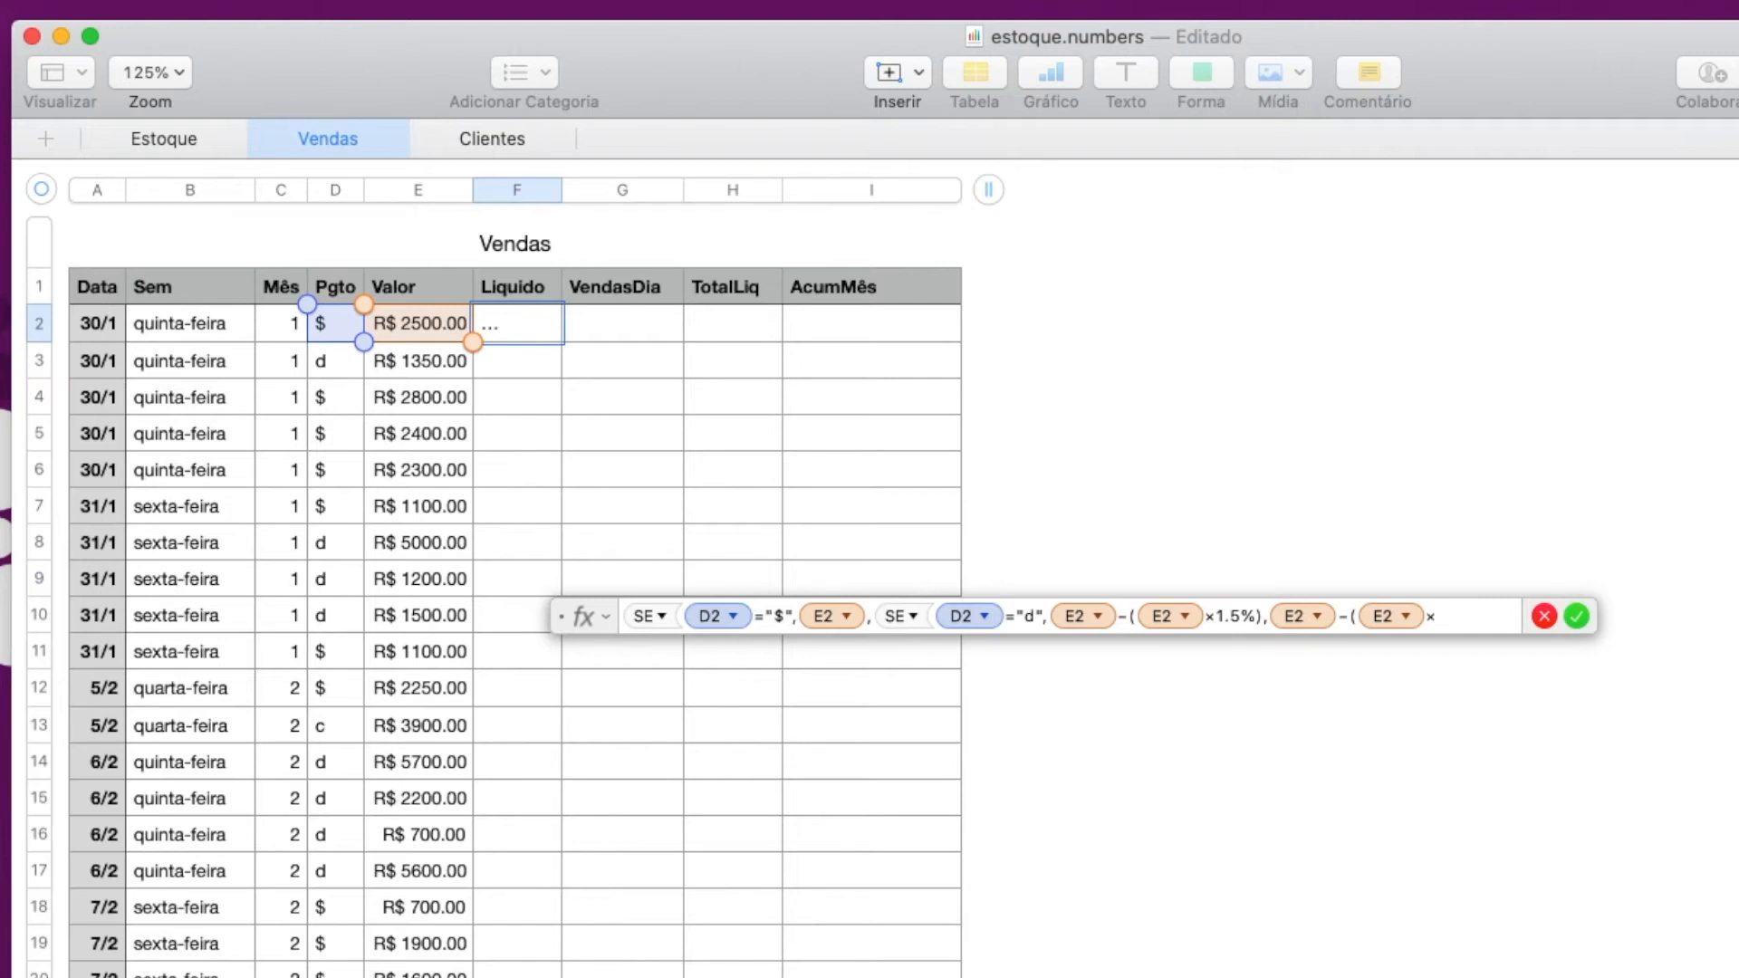
{"action": "type", "text": "2%)"}
{"action": "left_click", "coordinate": [1576, 616]}
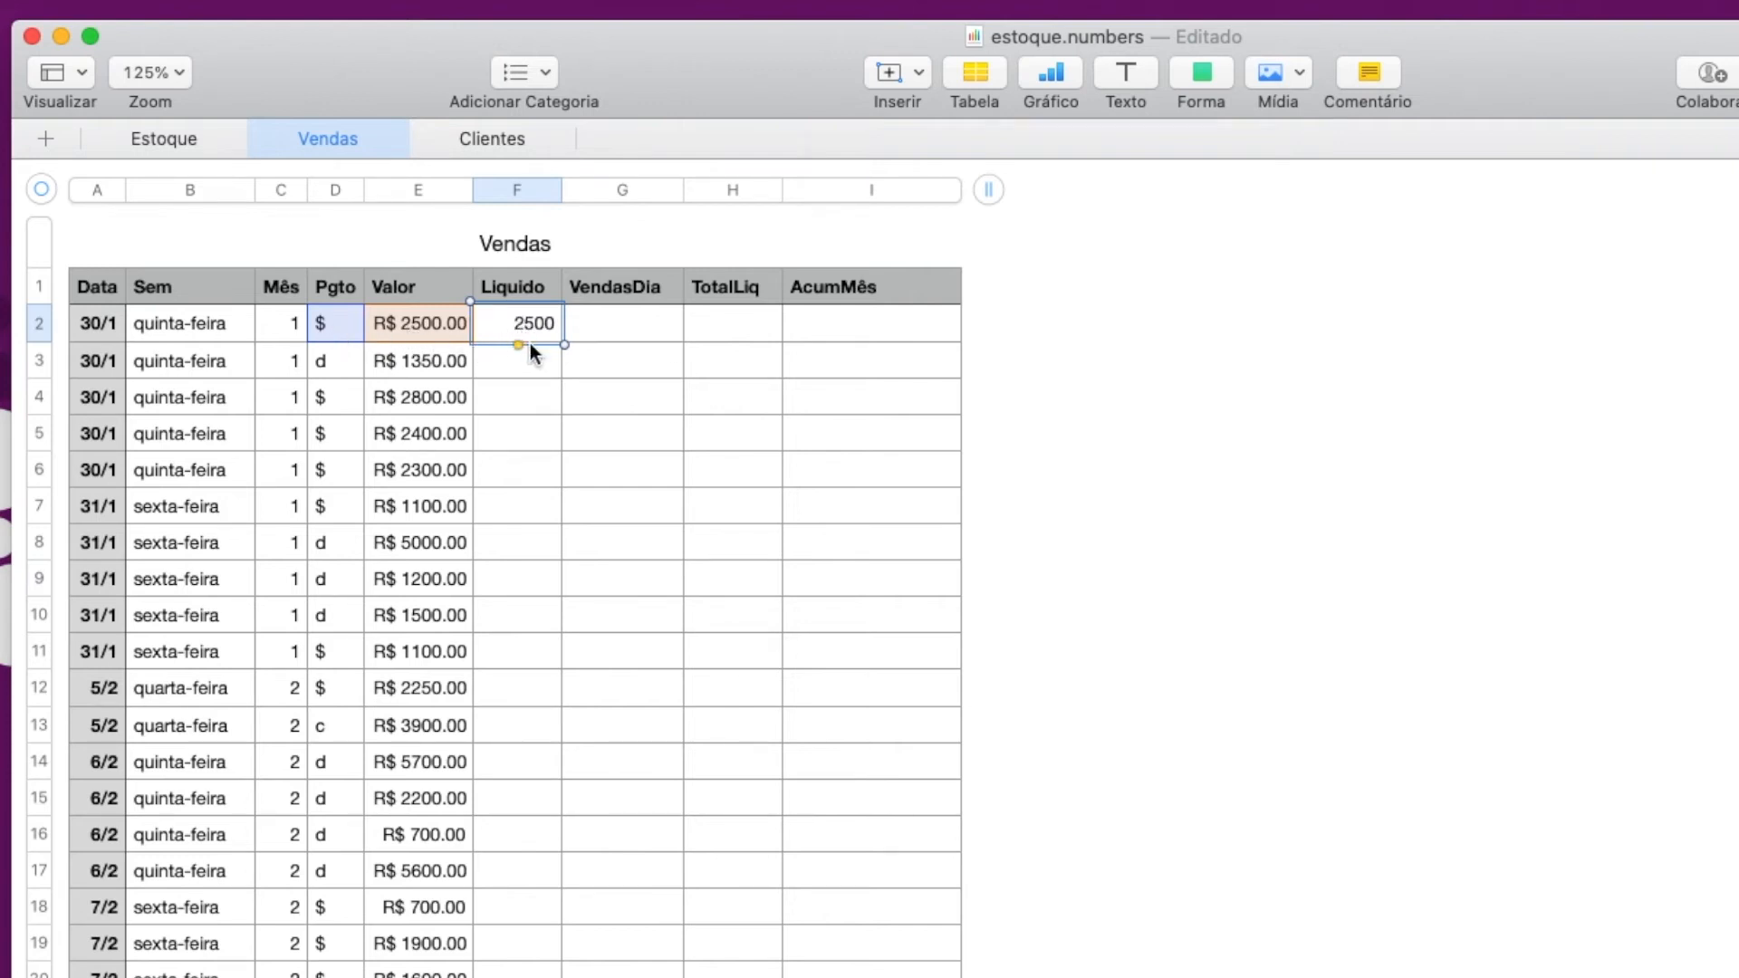
Step: Fill the Liquido formula from row 2 down through row 13
{"action": "left_click_drag", "start_coordinate": [516, 342], "coordinate": [513, 373]}
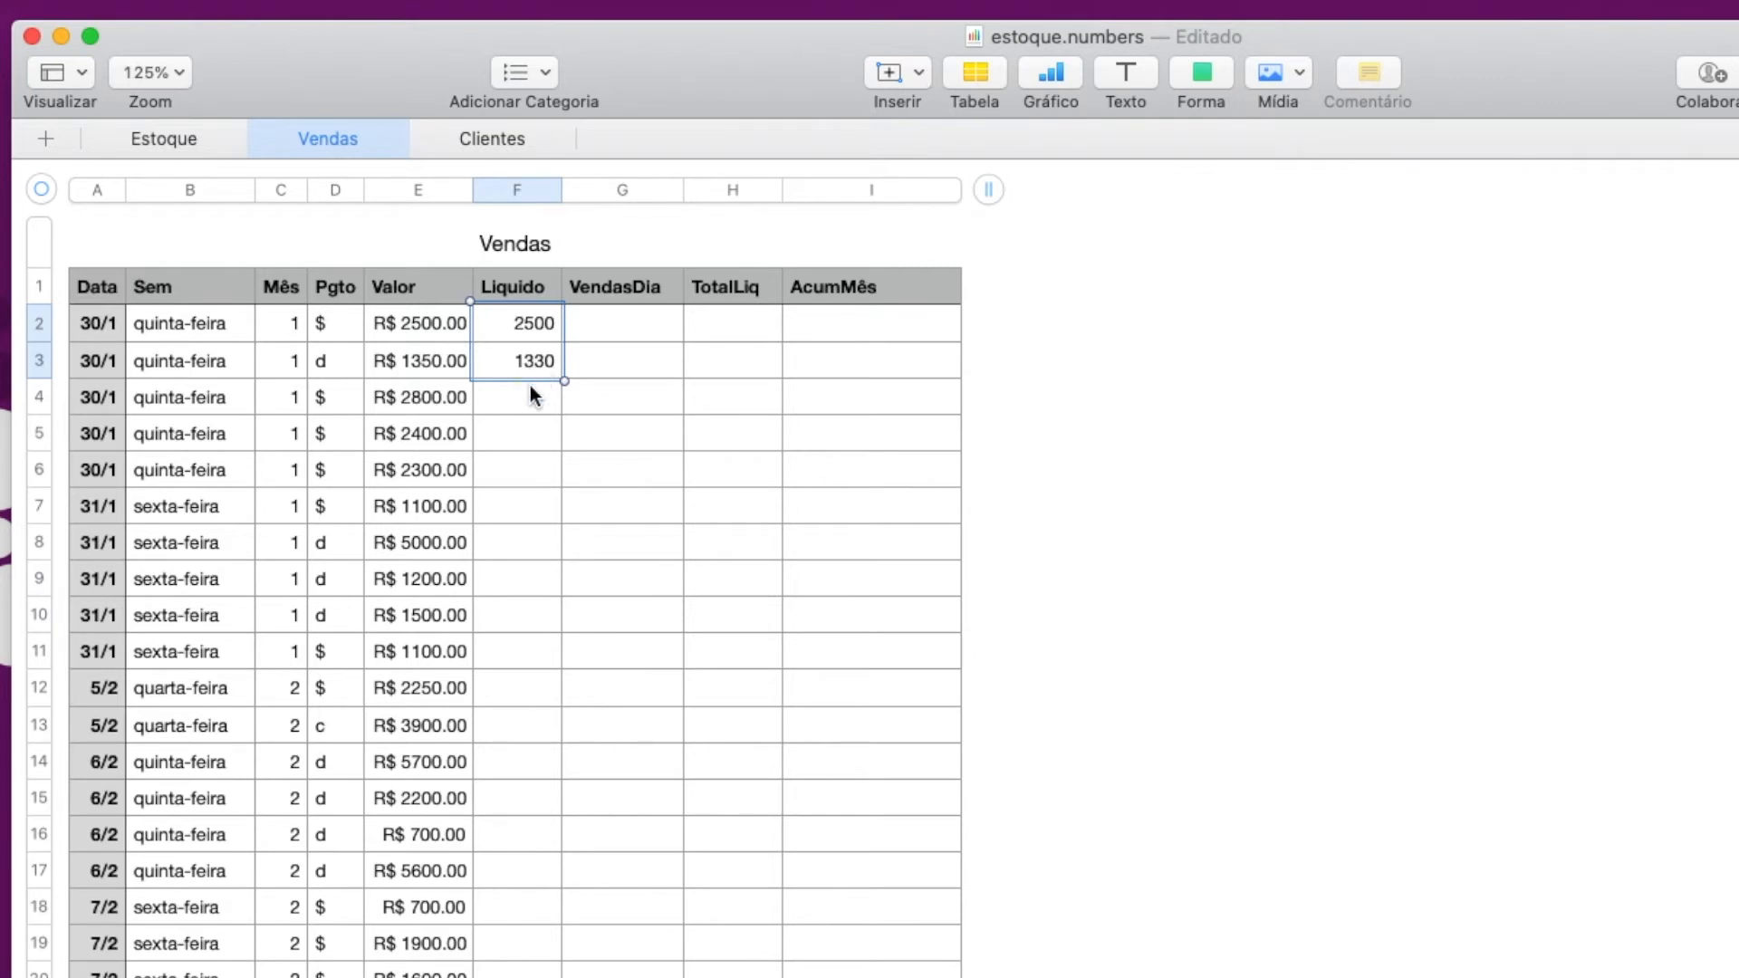
{"action": "left_click_drag", "start_coordinate": [520, 380], "coordinate": [497, 746]}
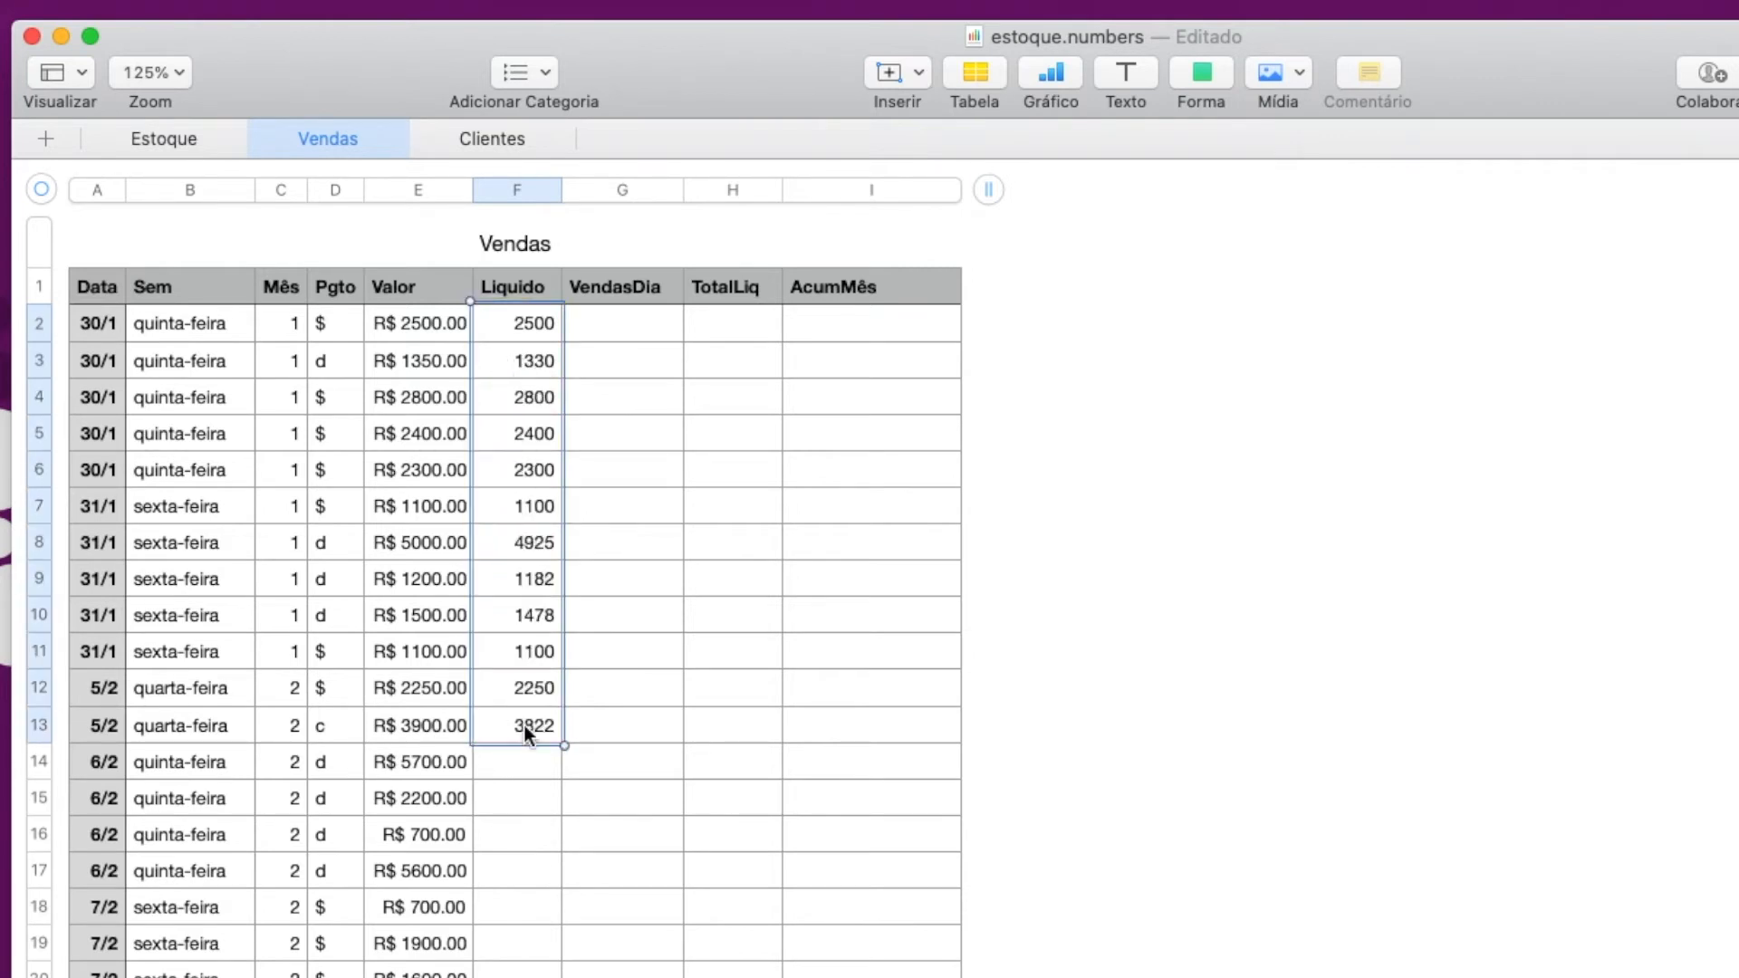
{"action": "left_click", "coordinate": [333, 688]}
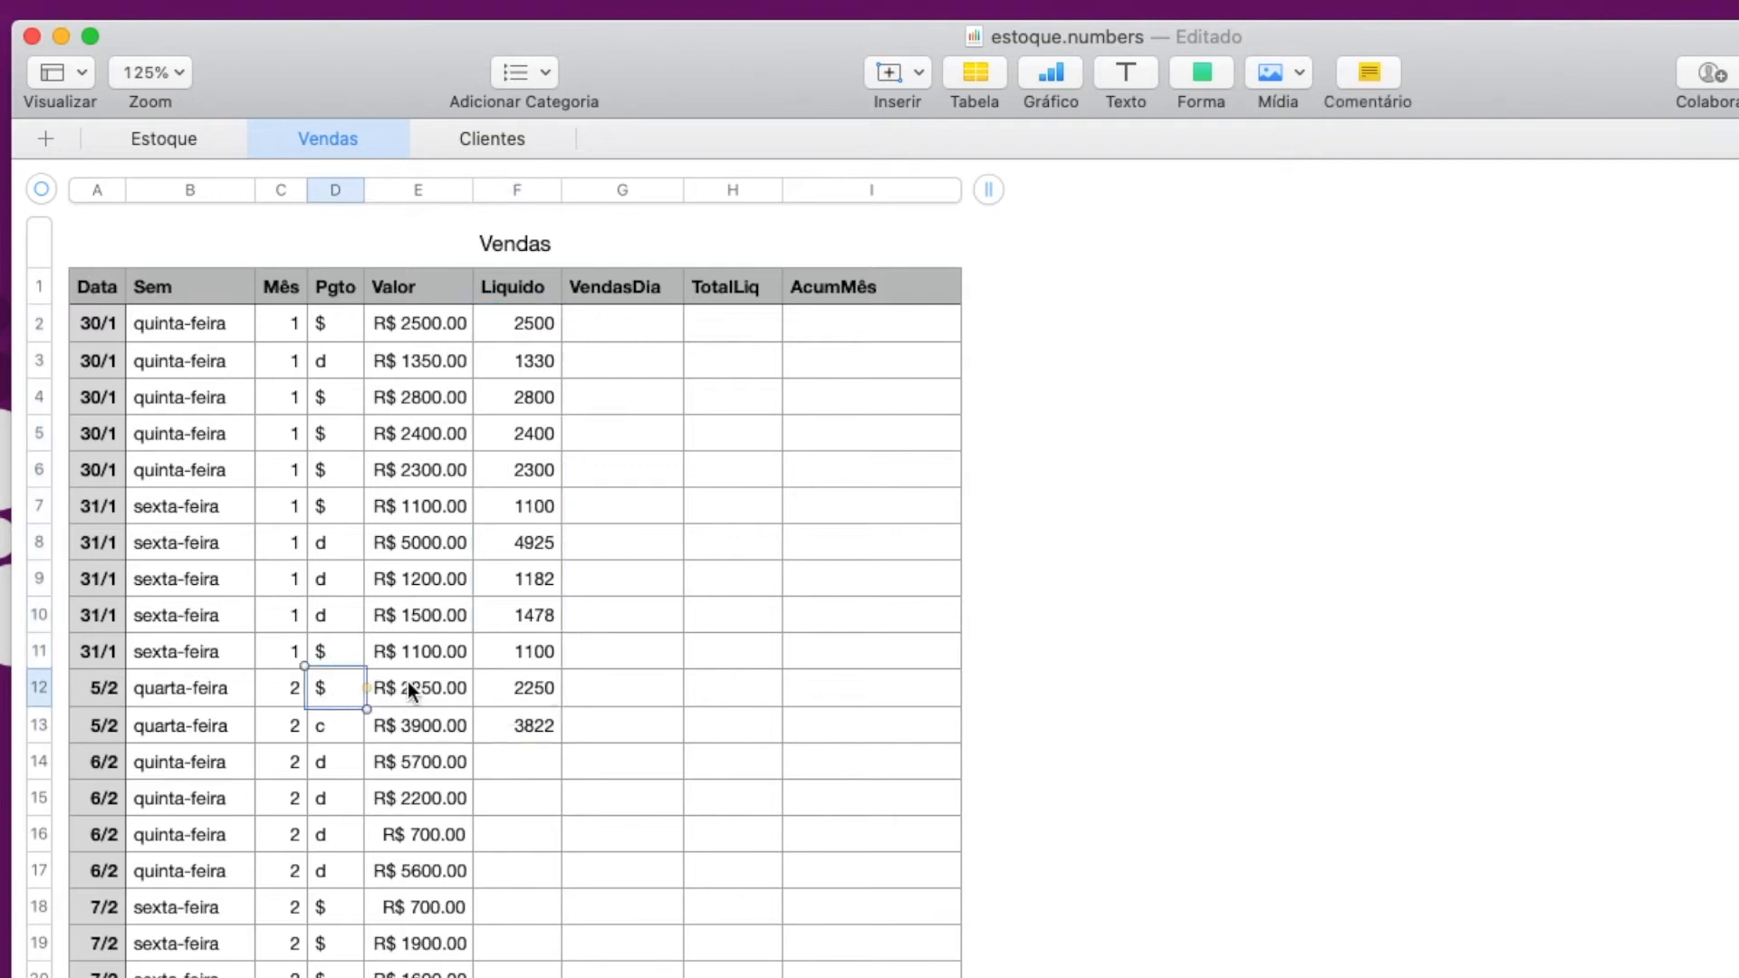
Step: Change the payment type of the sale in row 4 to c
{"action": "left_click", "coordinate": [485, 688]}
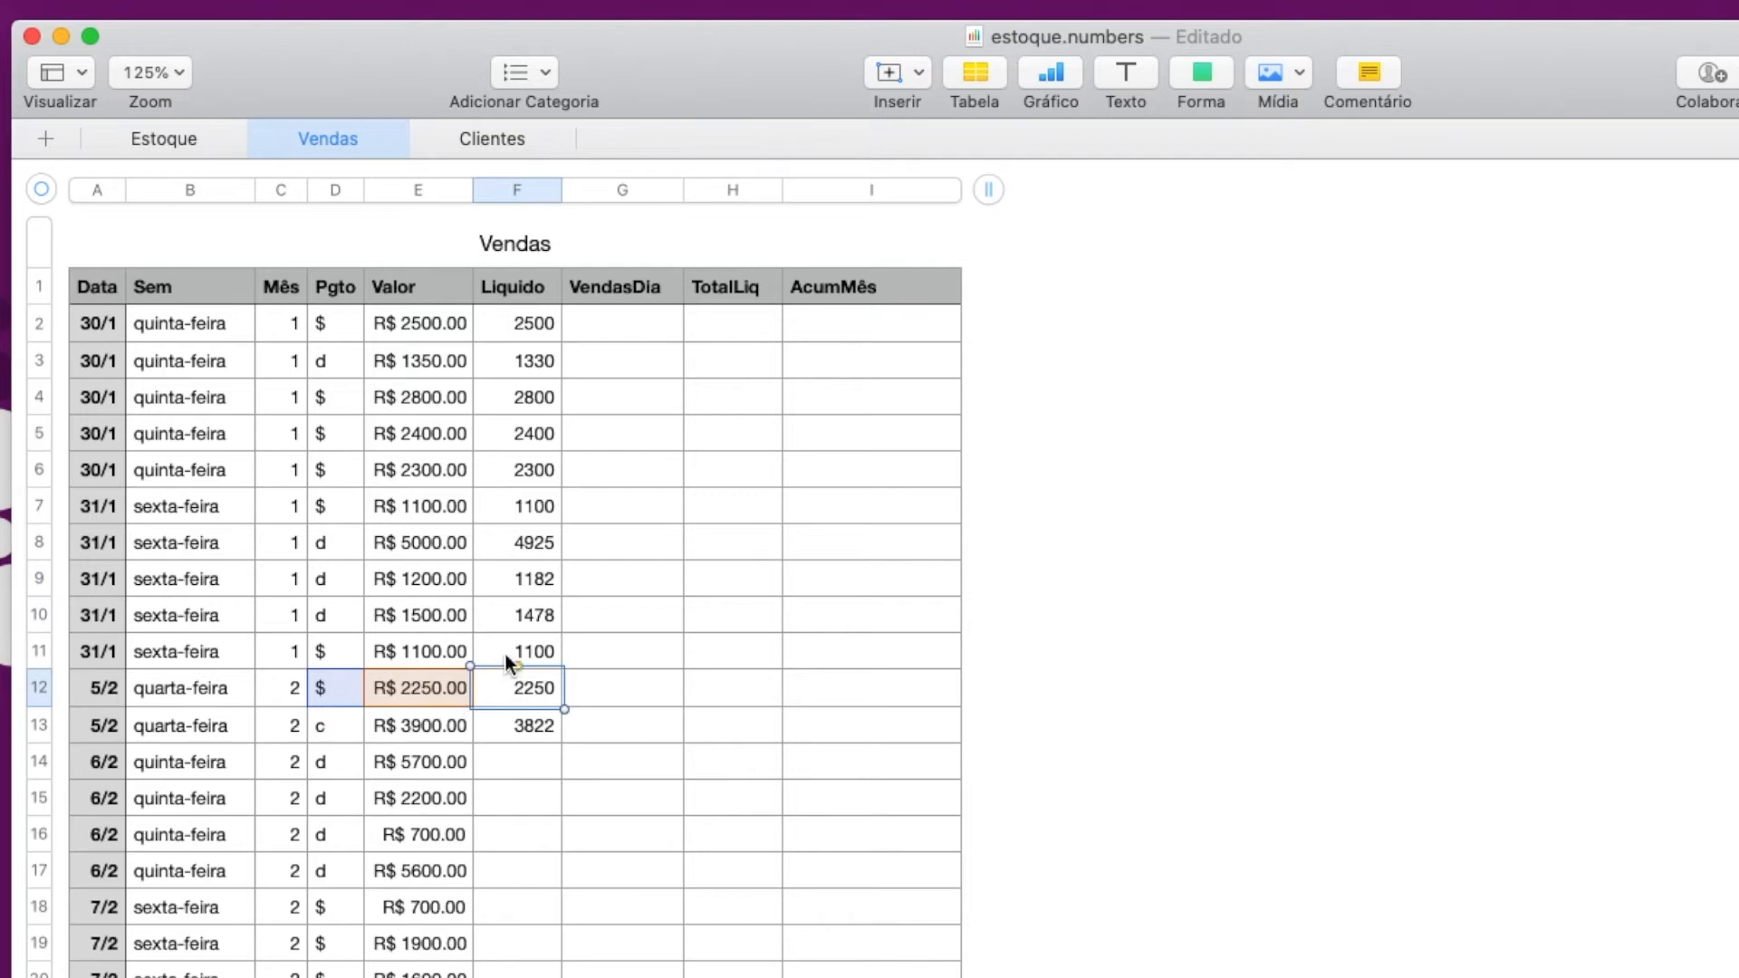
{"action": "left_click", "coordinate": [514, 618]}
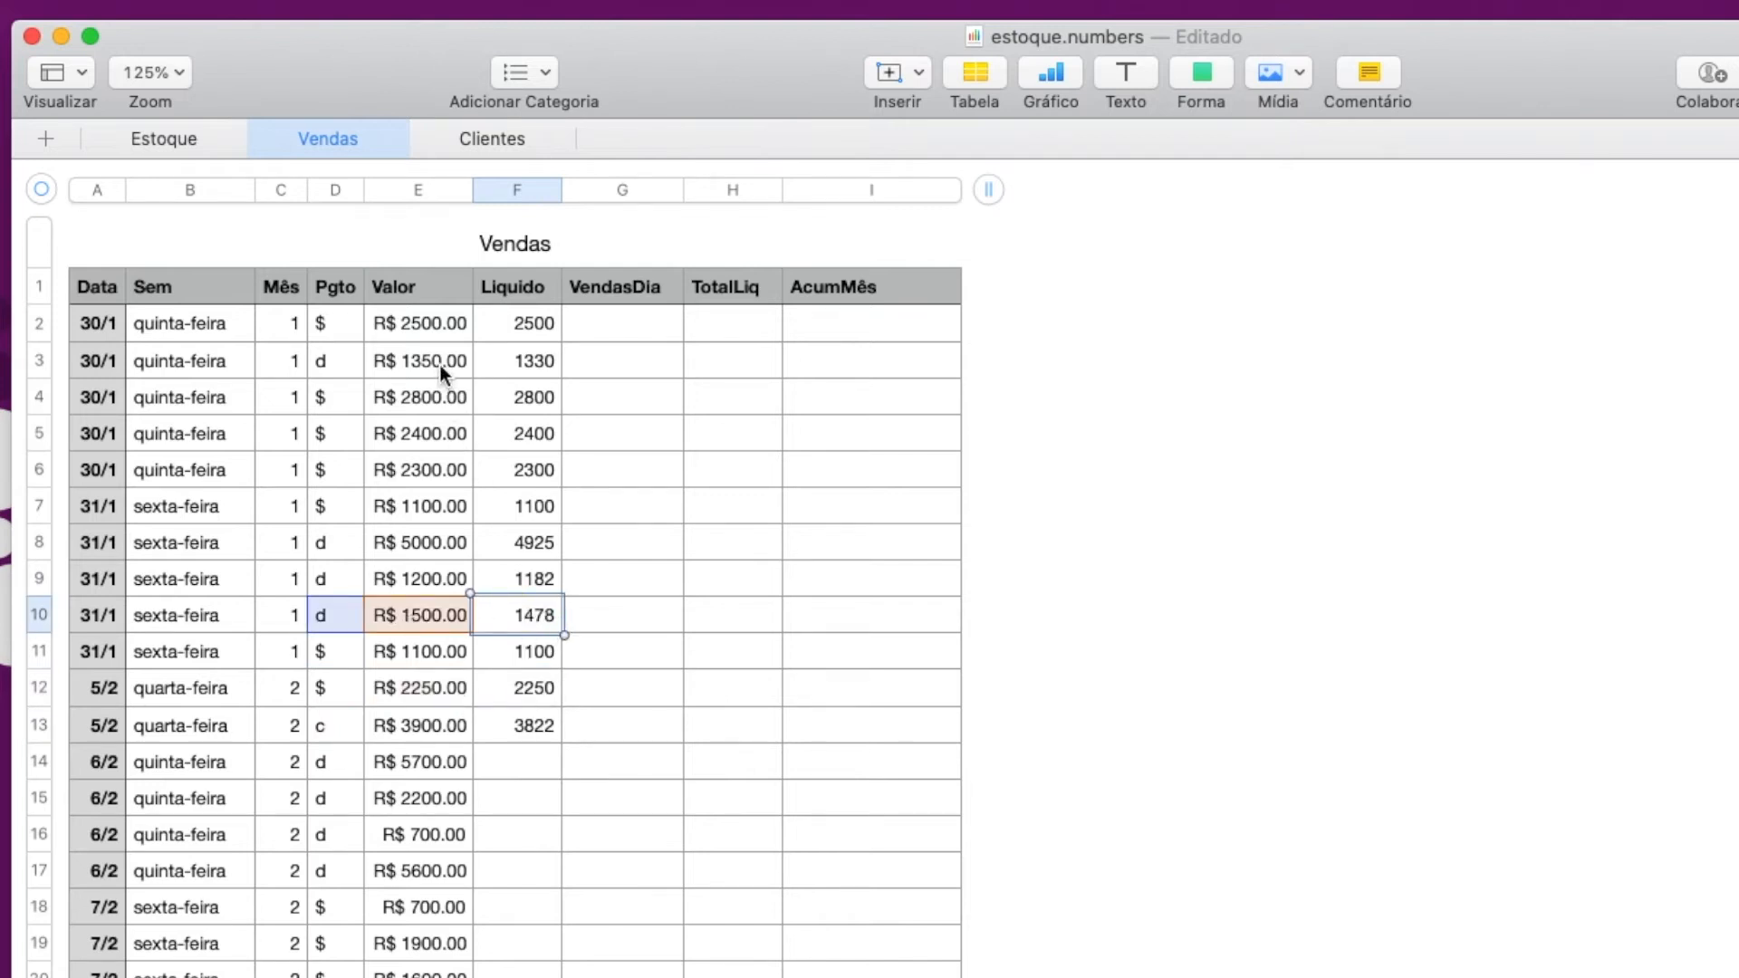
{"action": "left_click", "coordinate": [360, 398]}
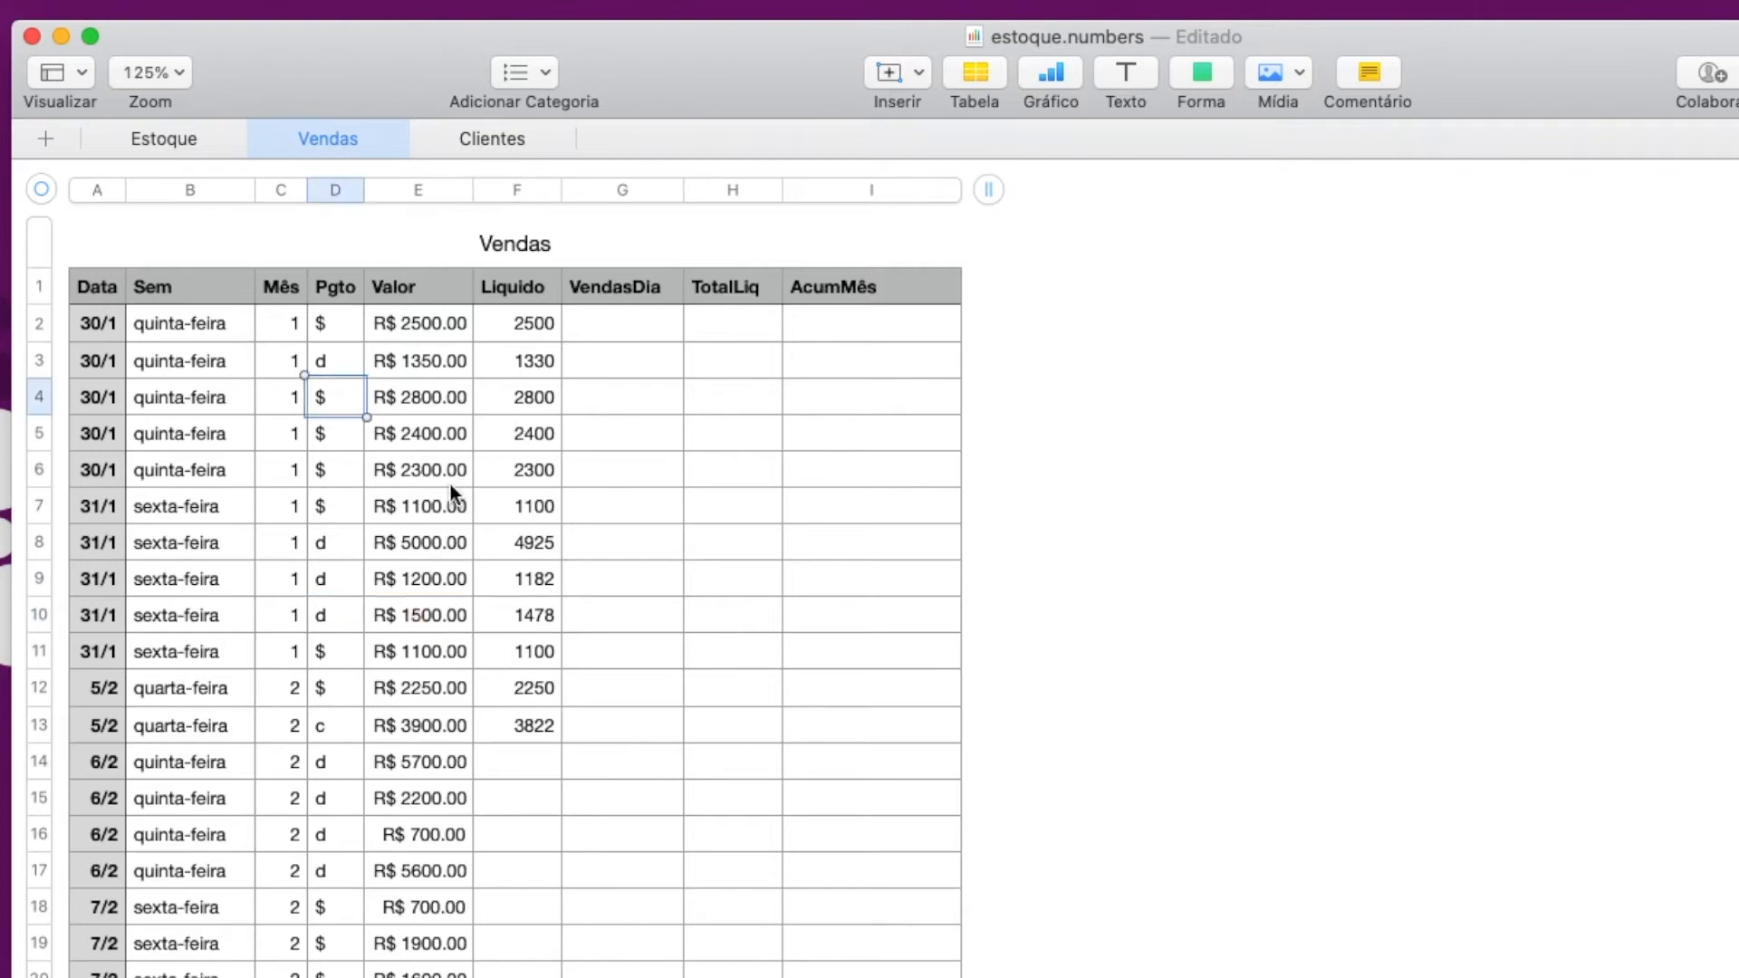
{"action": "type", "text": "c"}
Step: Set the Valor of rows 3 and 4 to 100 each to test the Liquido formula
{"action": "left_click", "coordinate": [420, 364]}
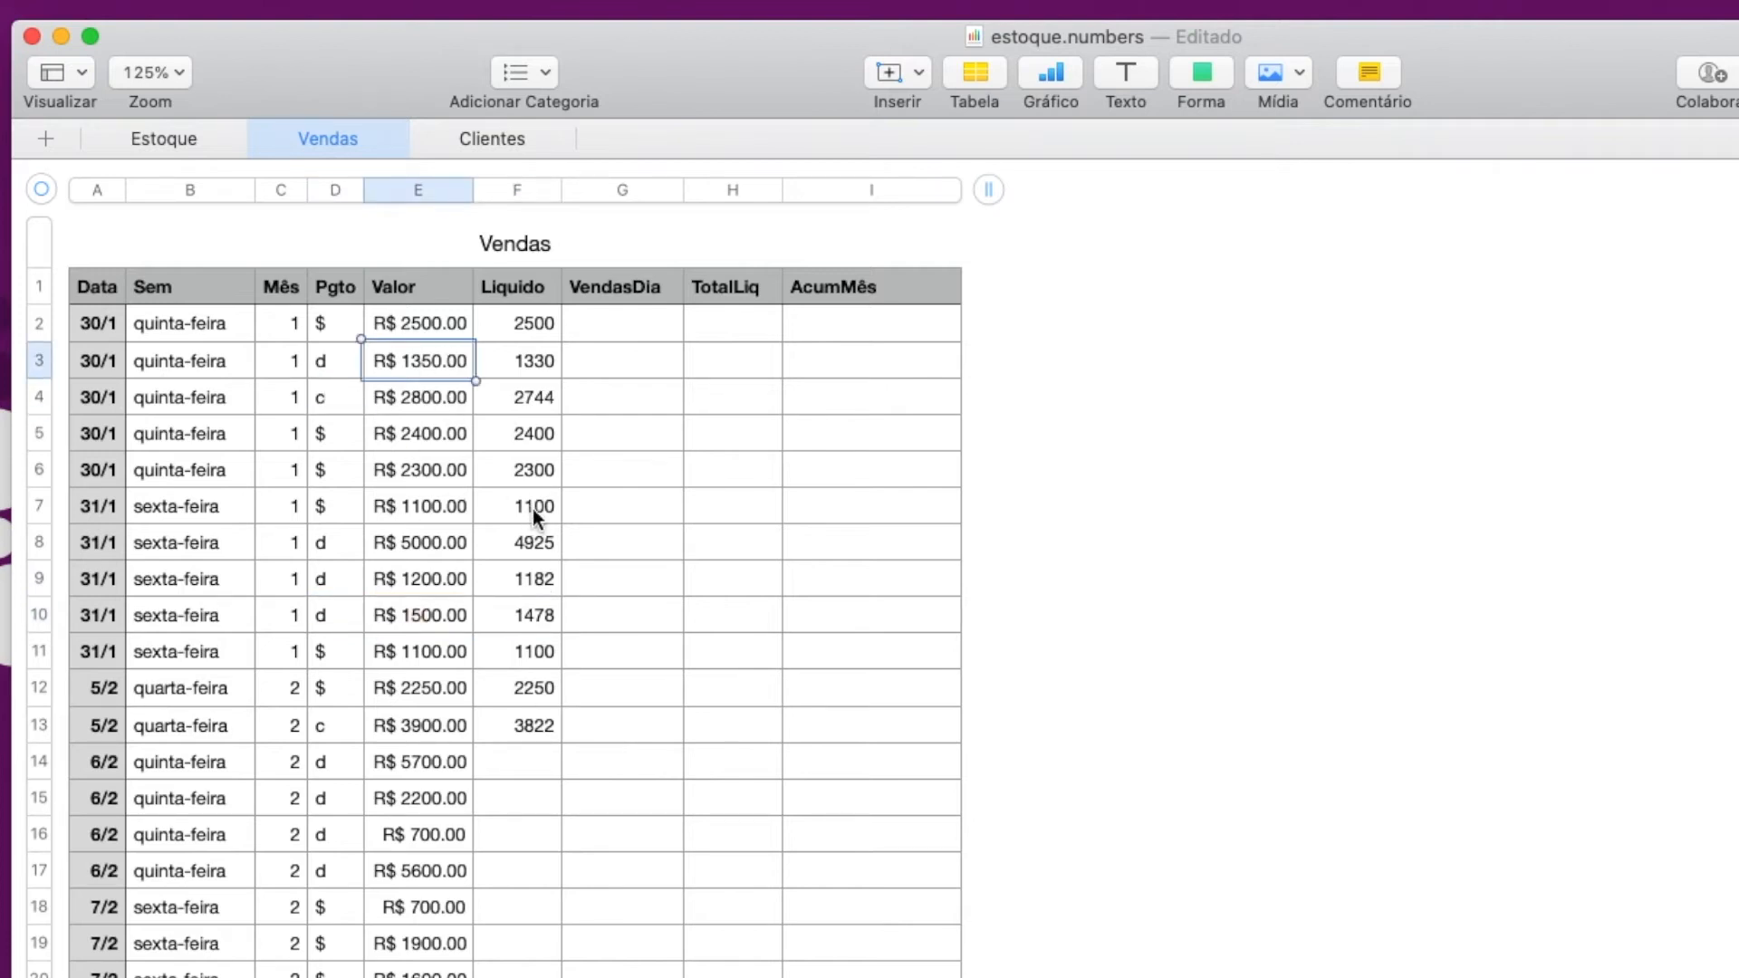
{"action": "type", "text": "100"}
{"action": "key", "text": "Return"}
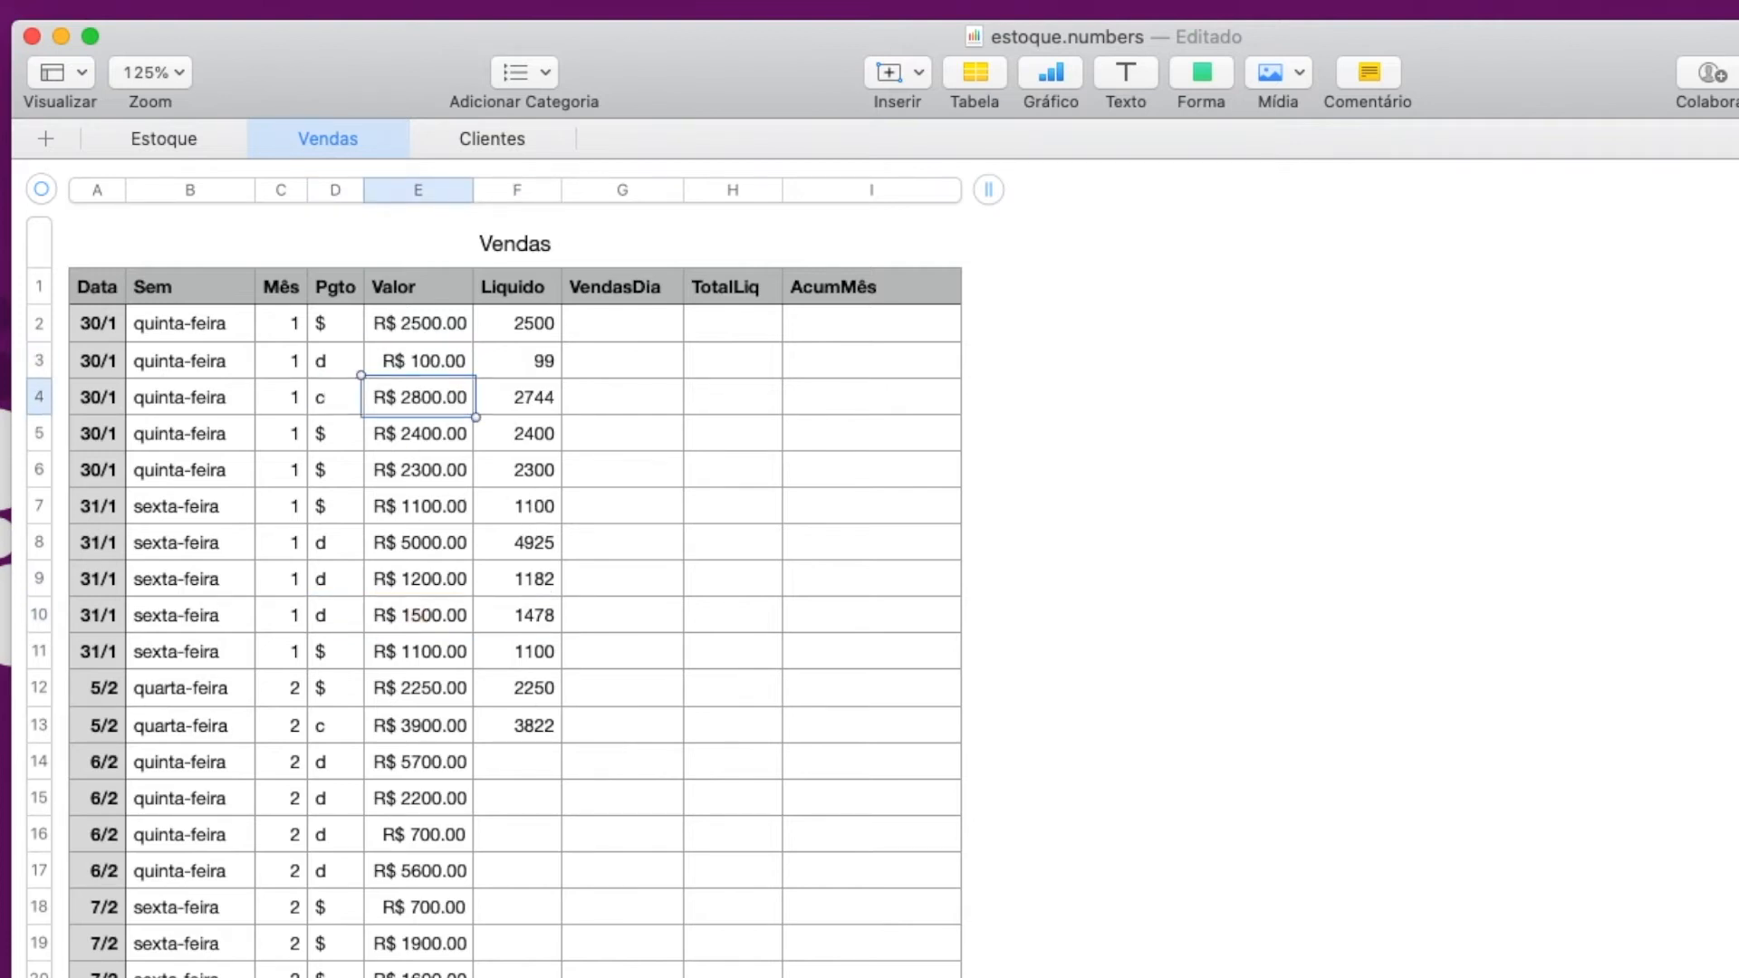
{"action": "type", "text": "100"}
{"action": "key", "text": "Return"}
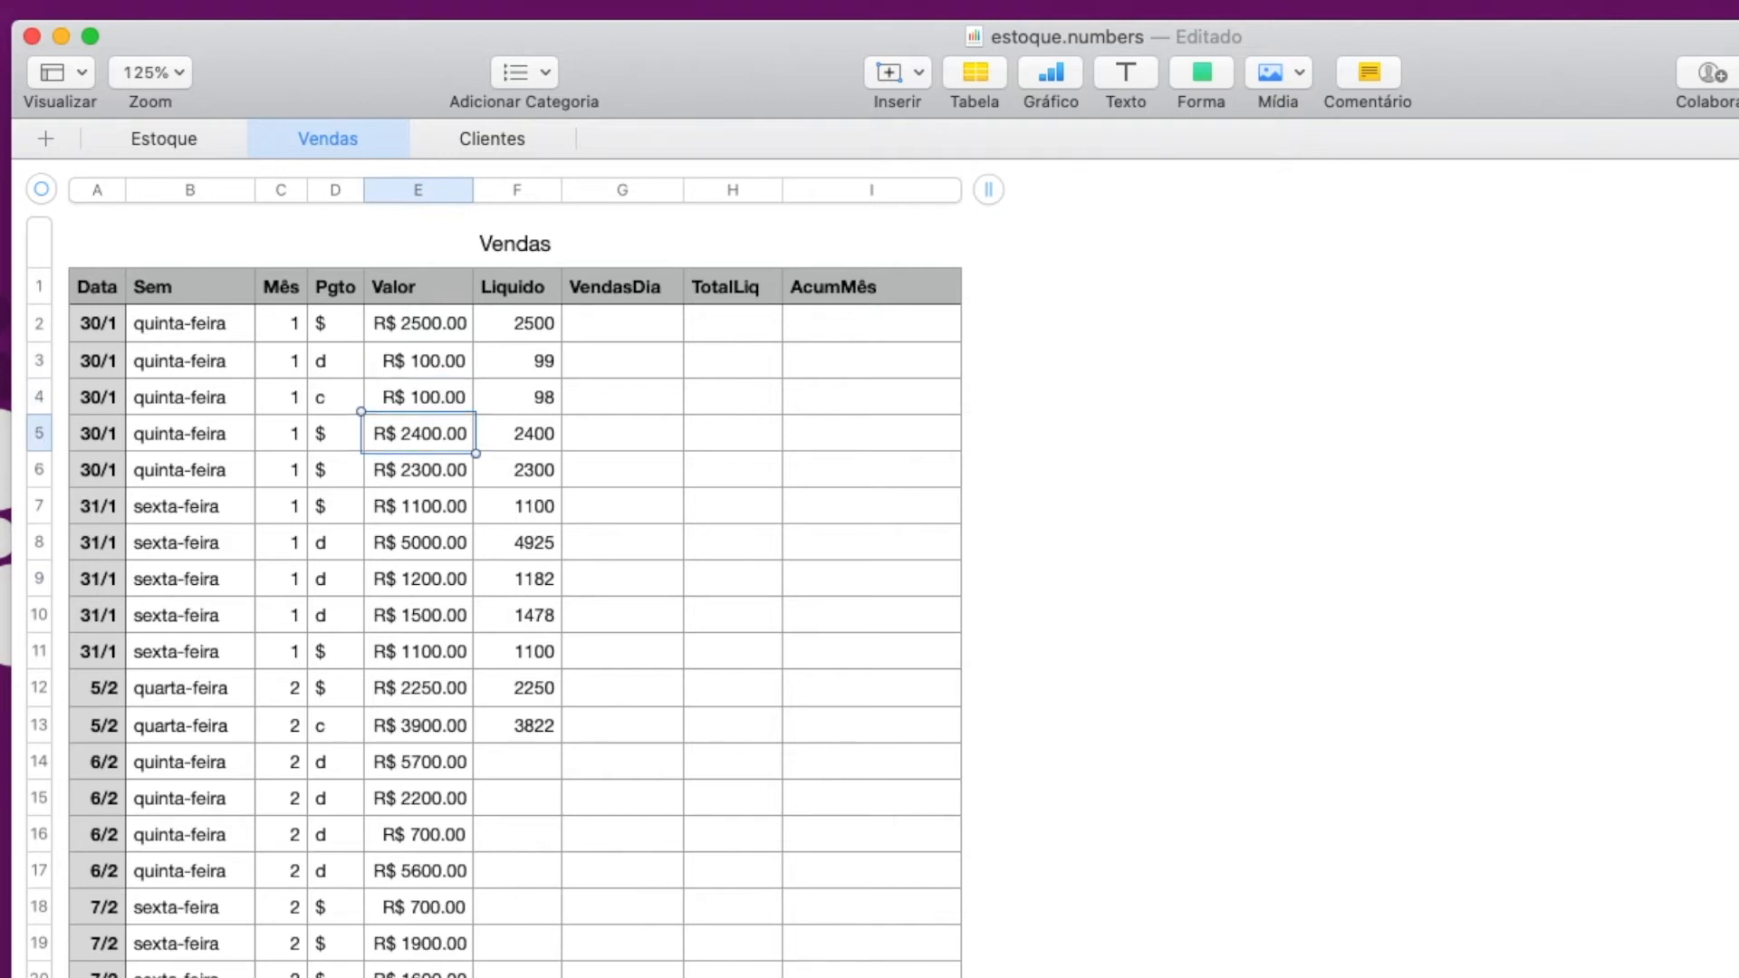
Step: Format columns F through I as R$ currency with two decimals and fit their widths to the content
{"action": "left_click", "coordinate": [516, 189]}
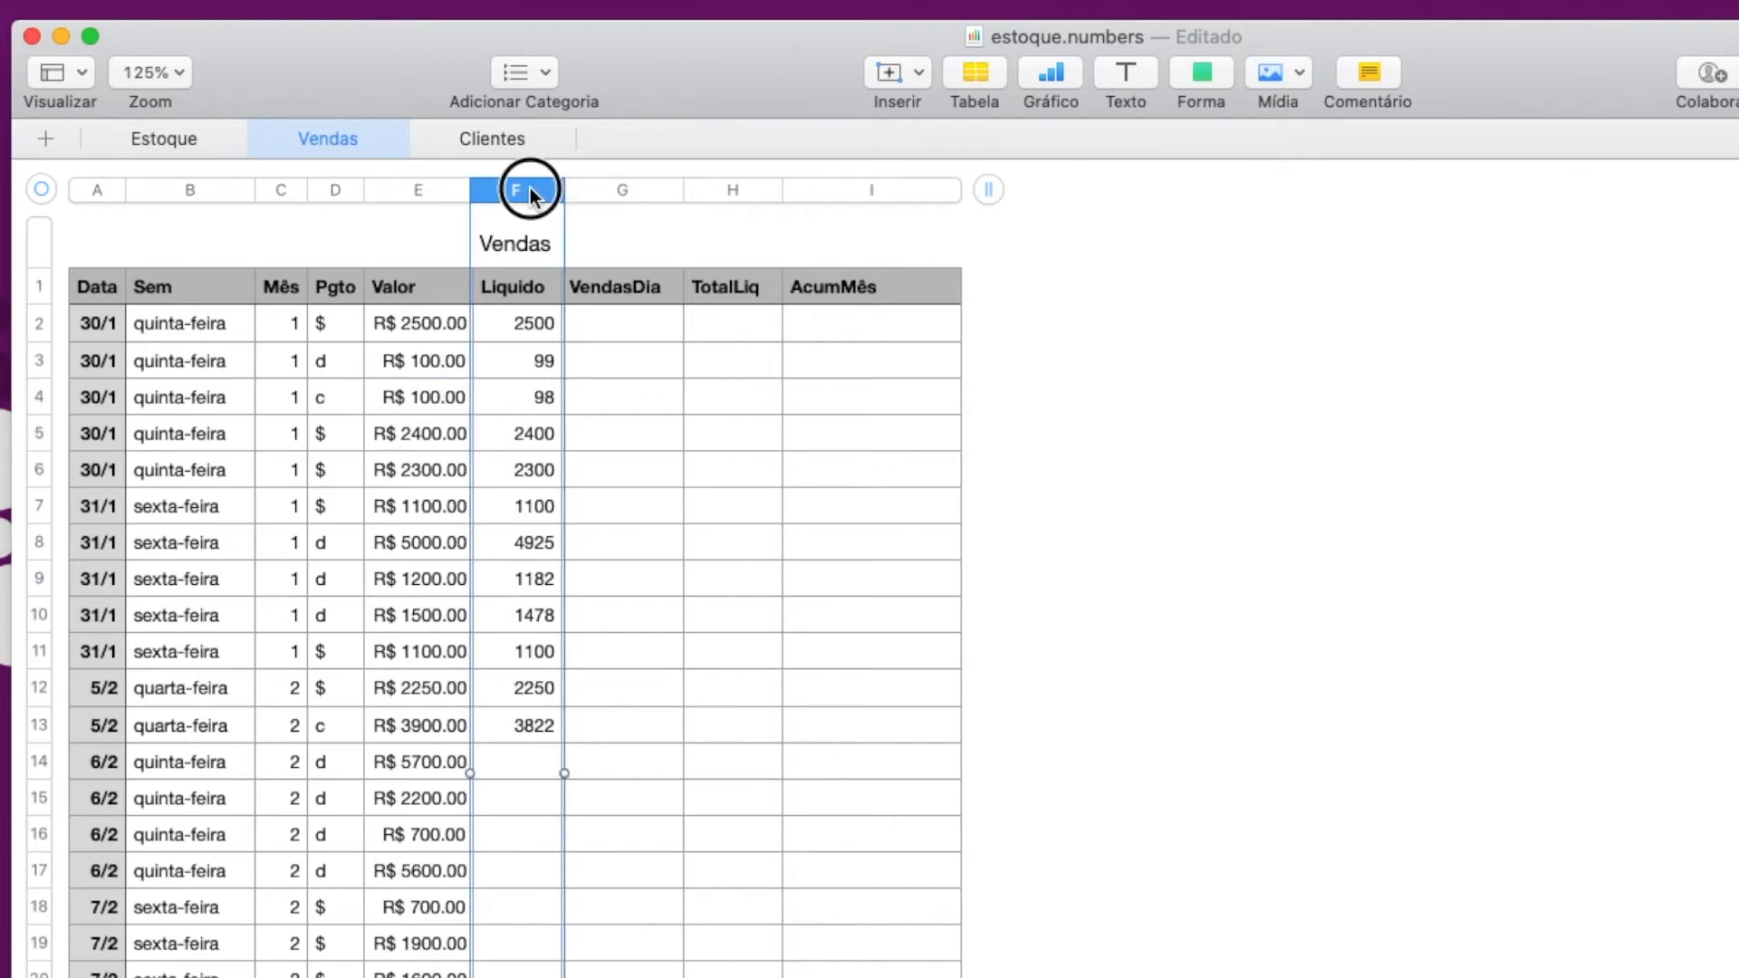
{"action": "left_click", "coordinate": [842, 190], "text": "shift"}
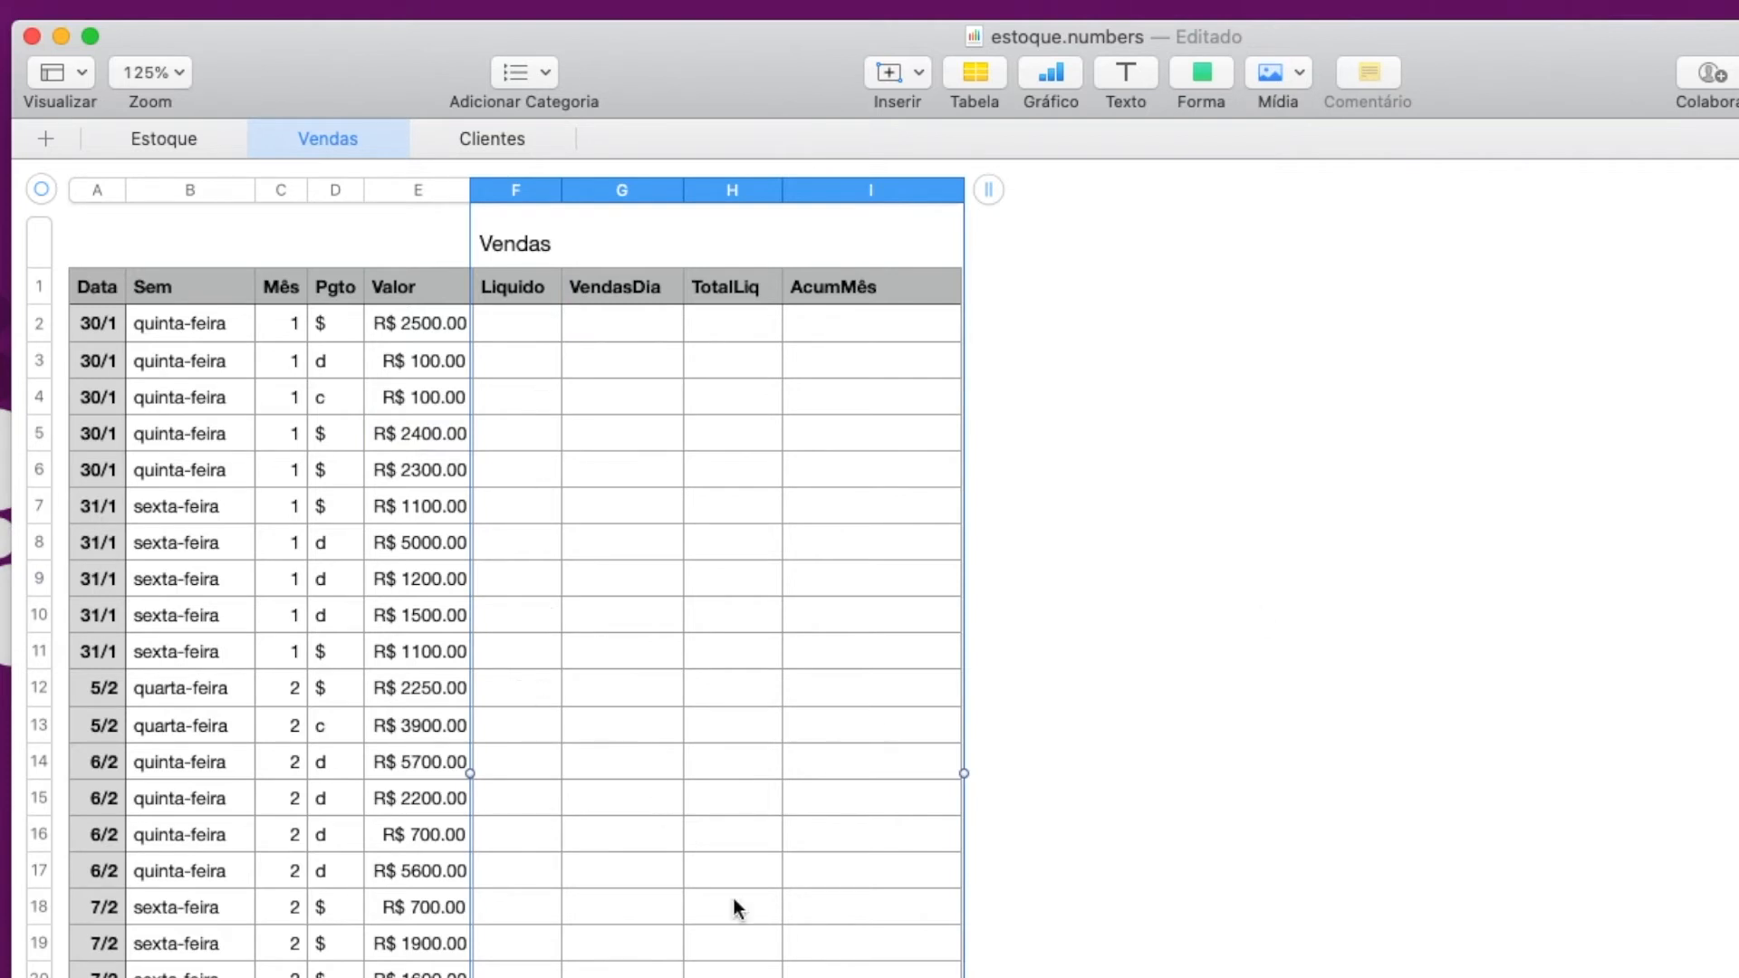
{"action": "double_click", "coordinate": [561, 192]}
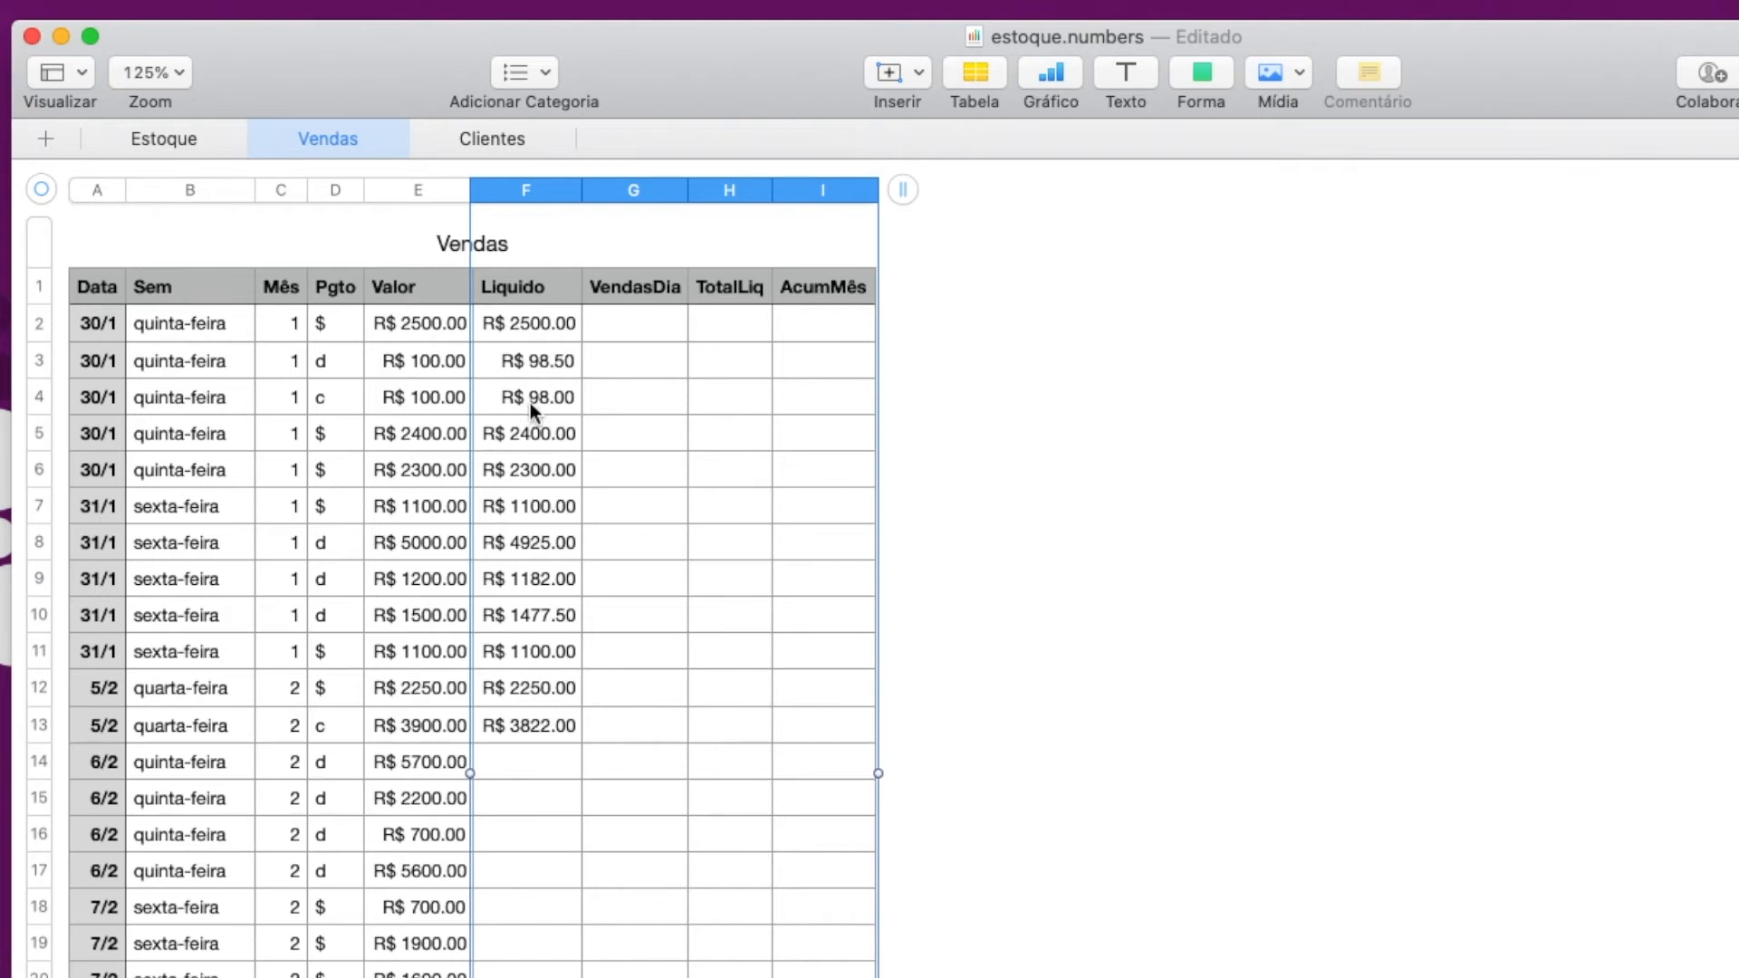
Step: Fill the Liquido formula from row 13 down through the remaining sales rows
{"action": "left_click", "coordinate": [562, 398]}
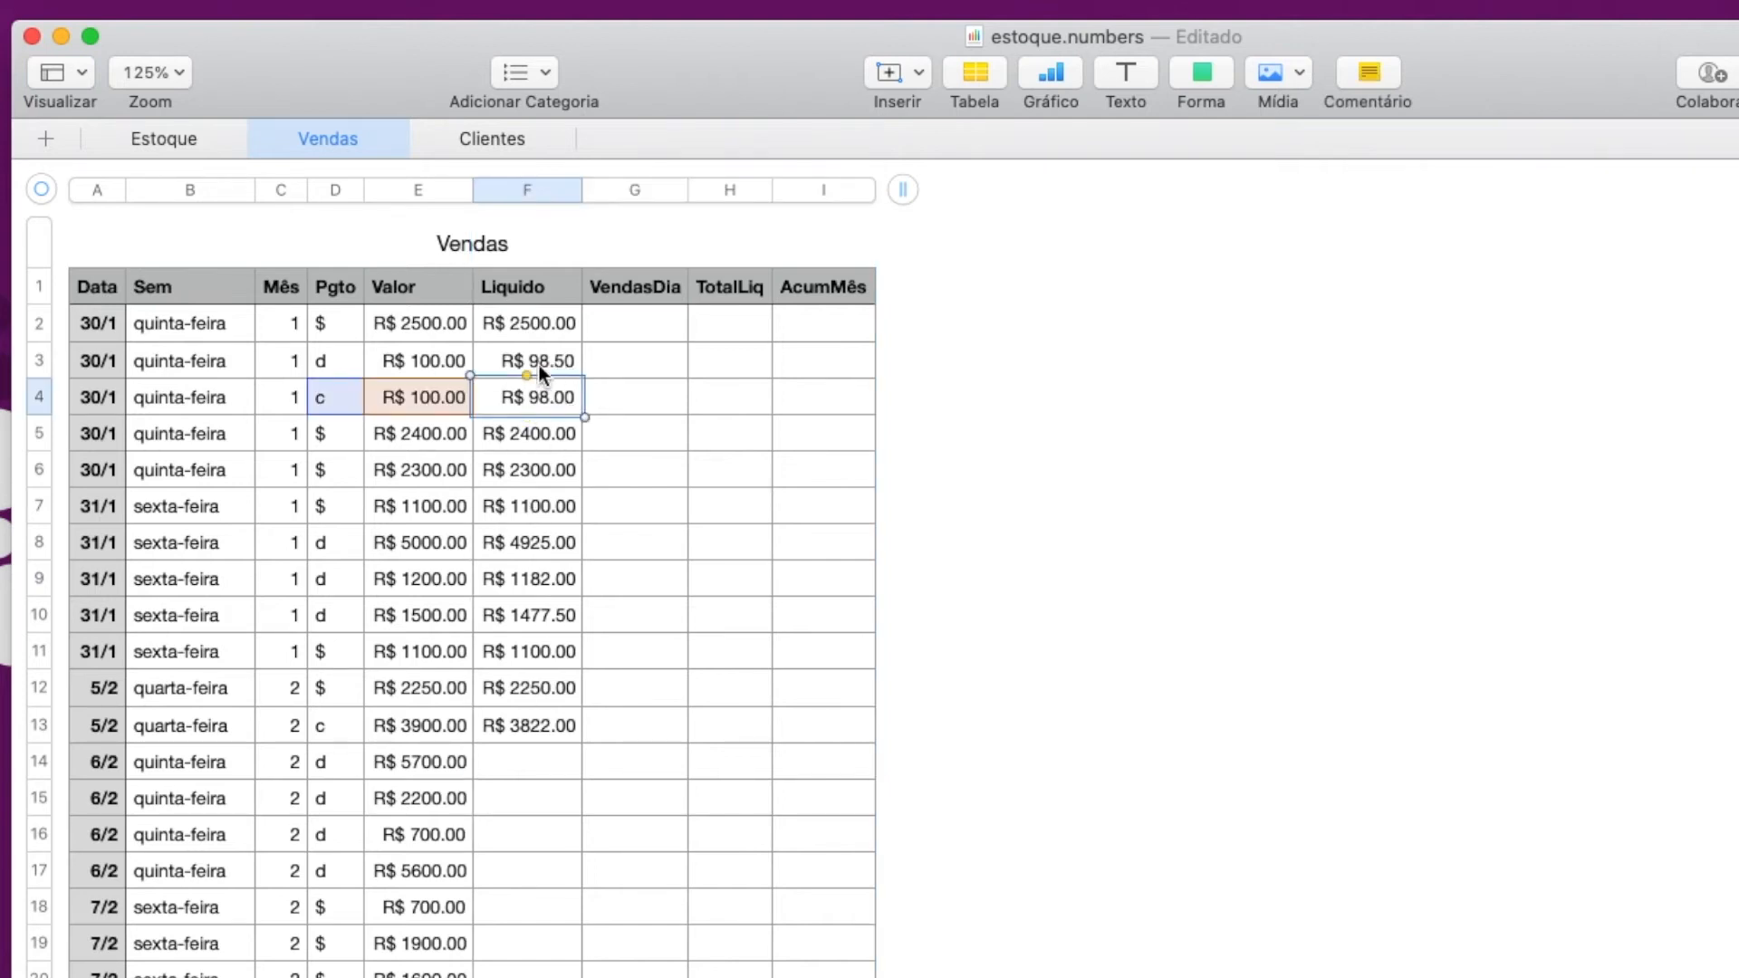
{"action": "left_click", "coordinate": [516, 726]}
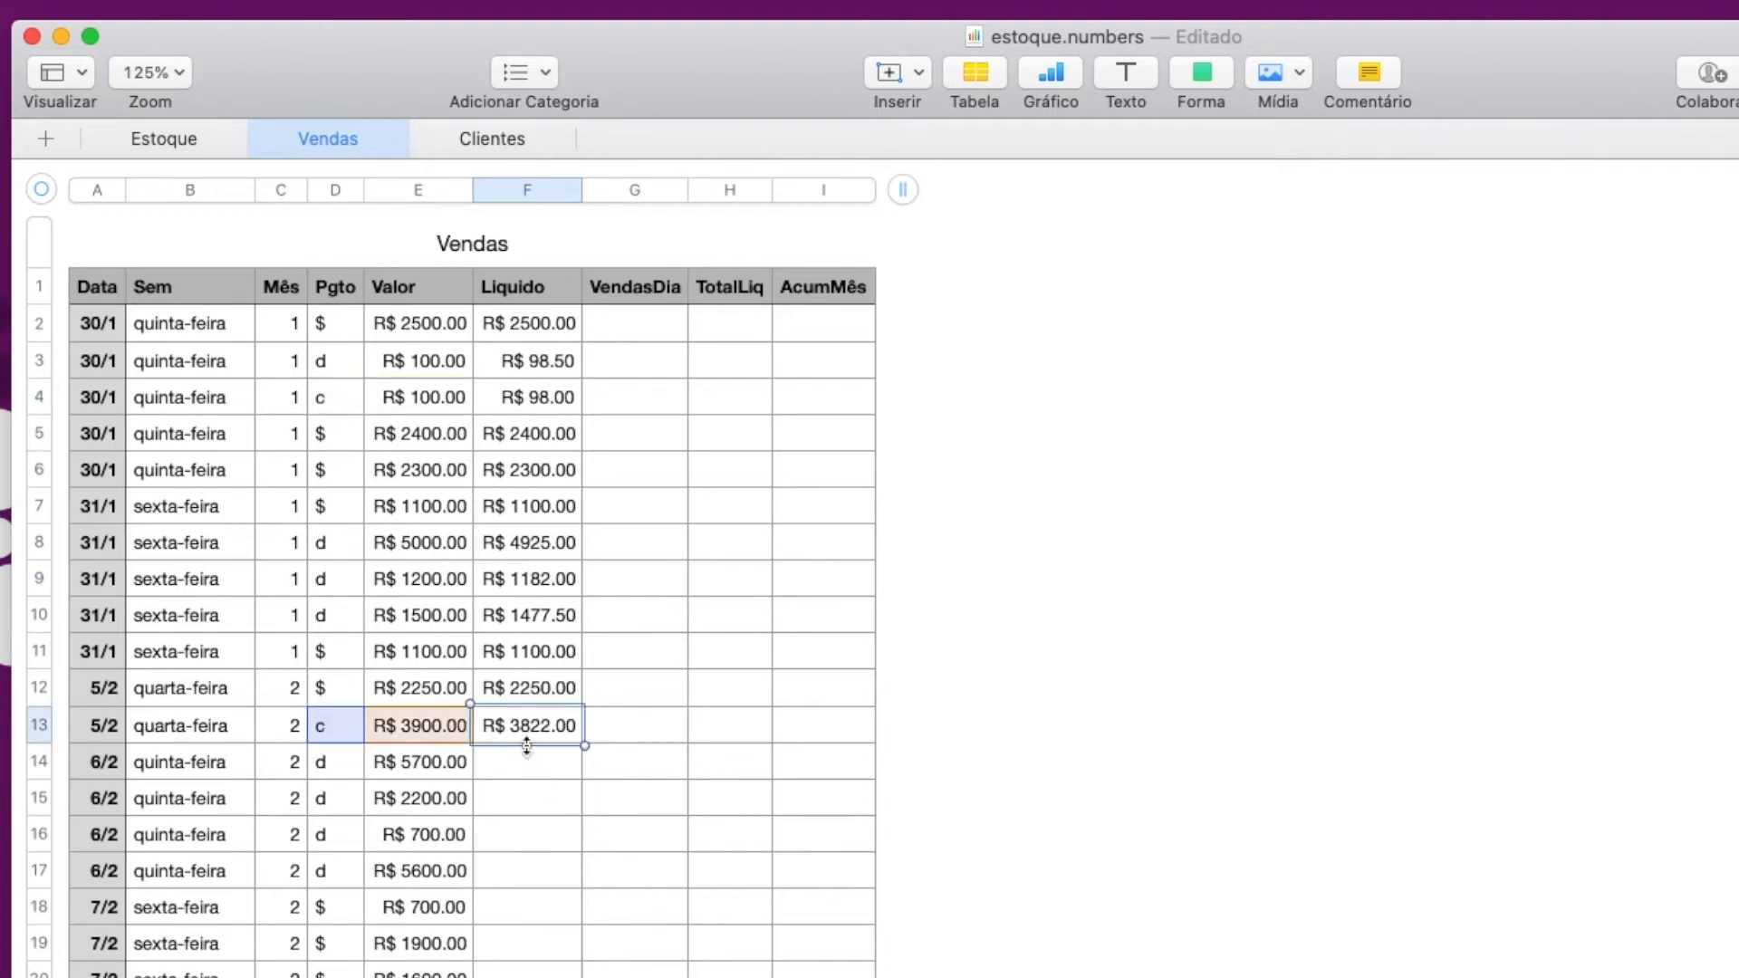
{"action": "left_click_drag", "start_coordinate": [526, 745], "coordinate": [527, 977]}
{"action": "scroll", "coordinate": [608, 724], "scroll_direction": "up", "scroll_amount": 2}
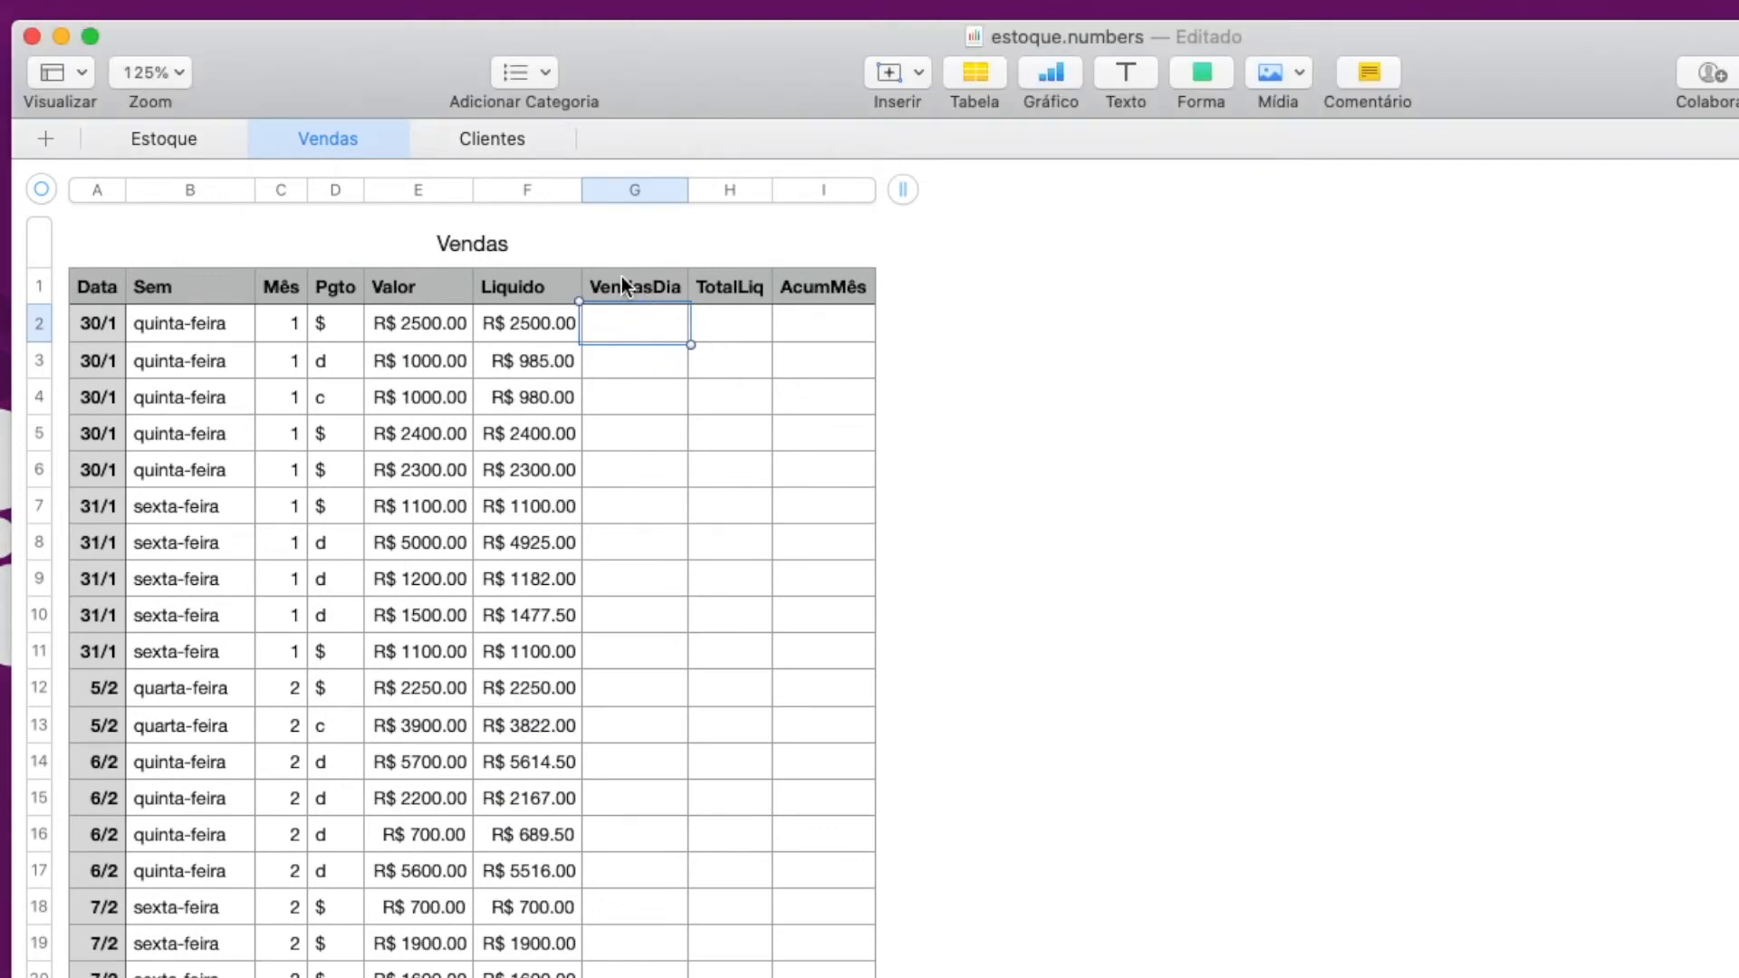
Step: Start an SE formula in G2 with the condition $A2=A$1, using a widened formula editor
{"action": "key", "text": "equal"}
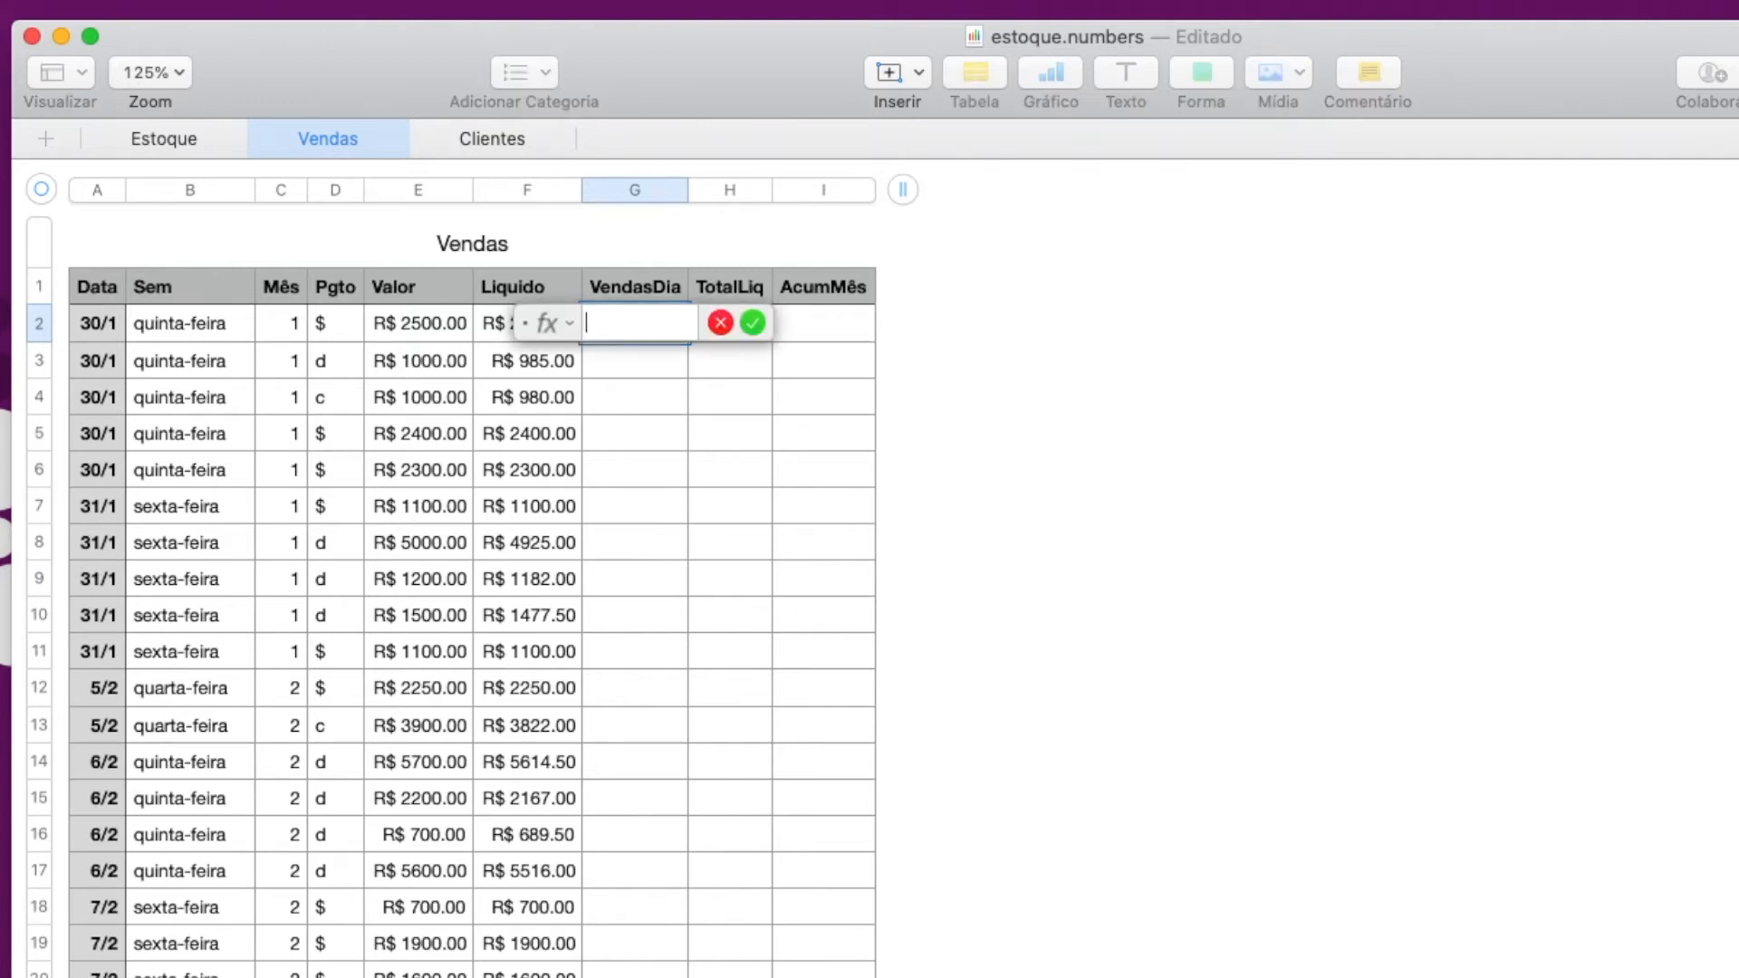
{"action": "left_click_drag", "start_coordinate": [552, 331], "coordinate": [681, 442]}
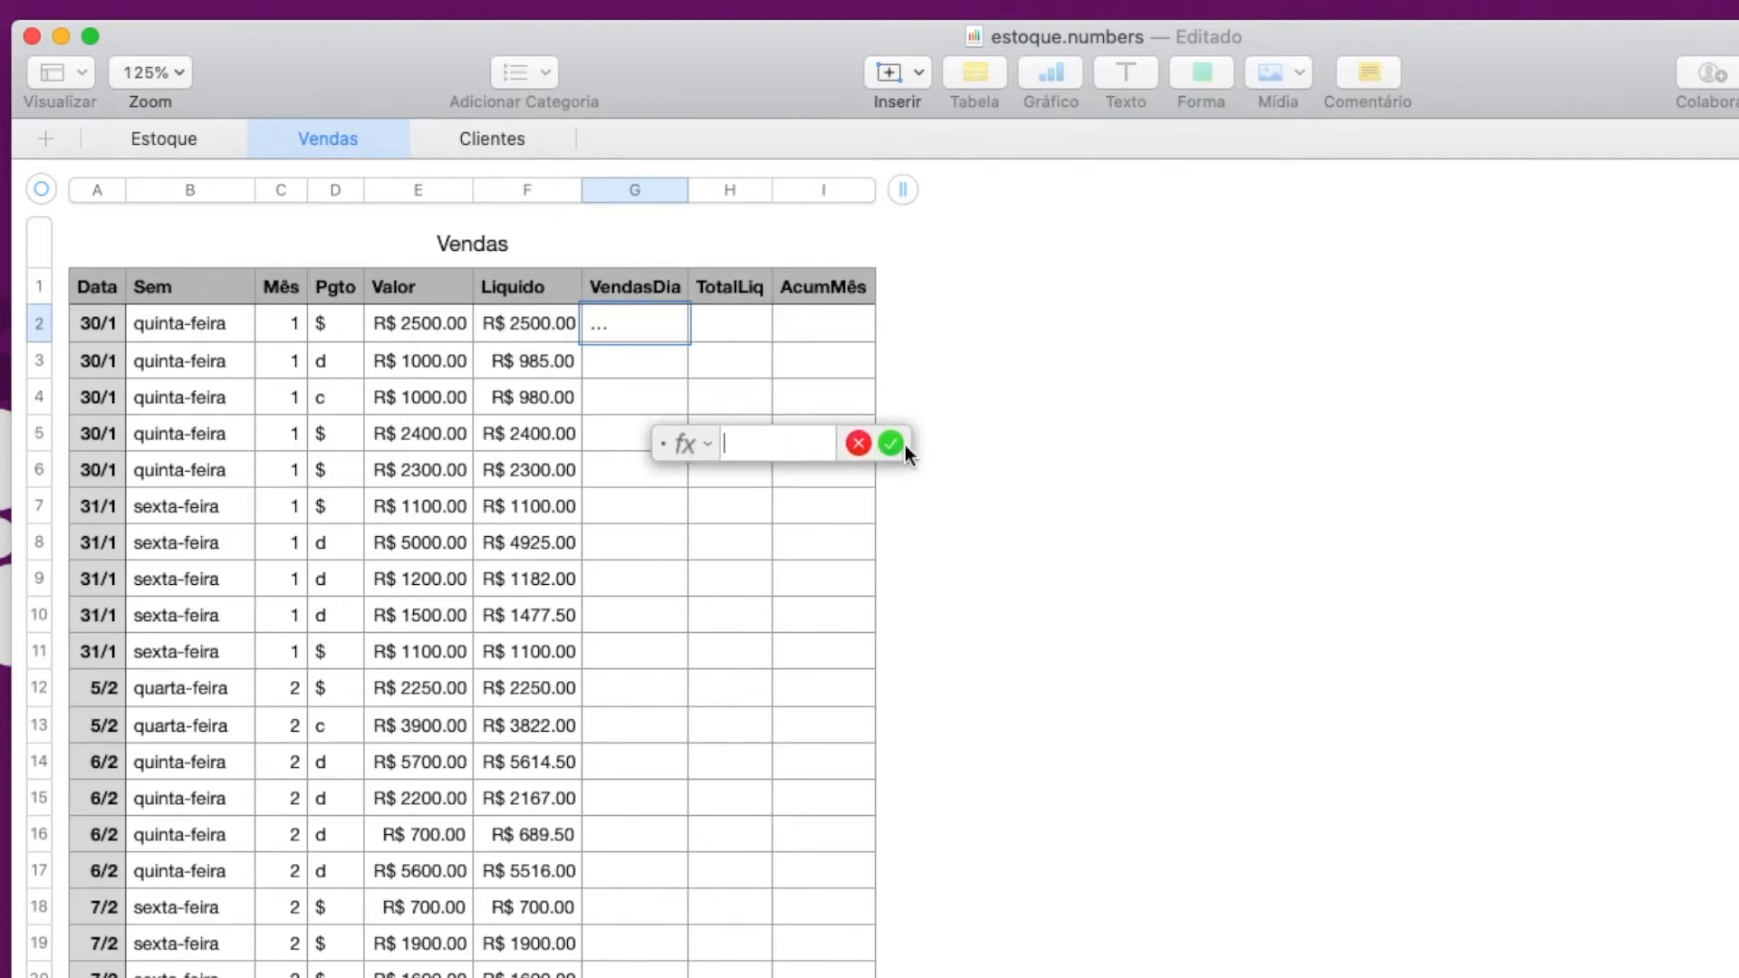
{"action": "left_click_drag", "start_coordinate": [909, 444], "coordinate": [1653, 448]}
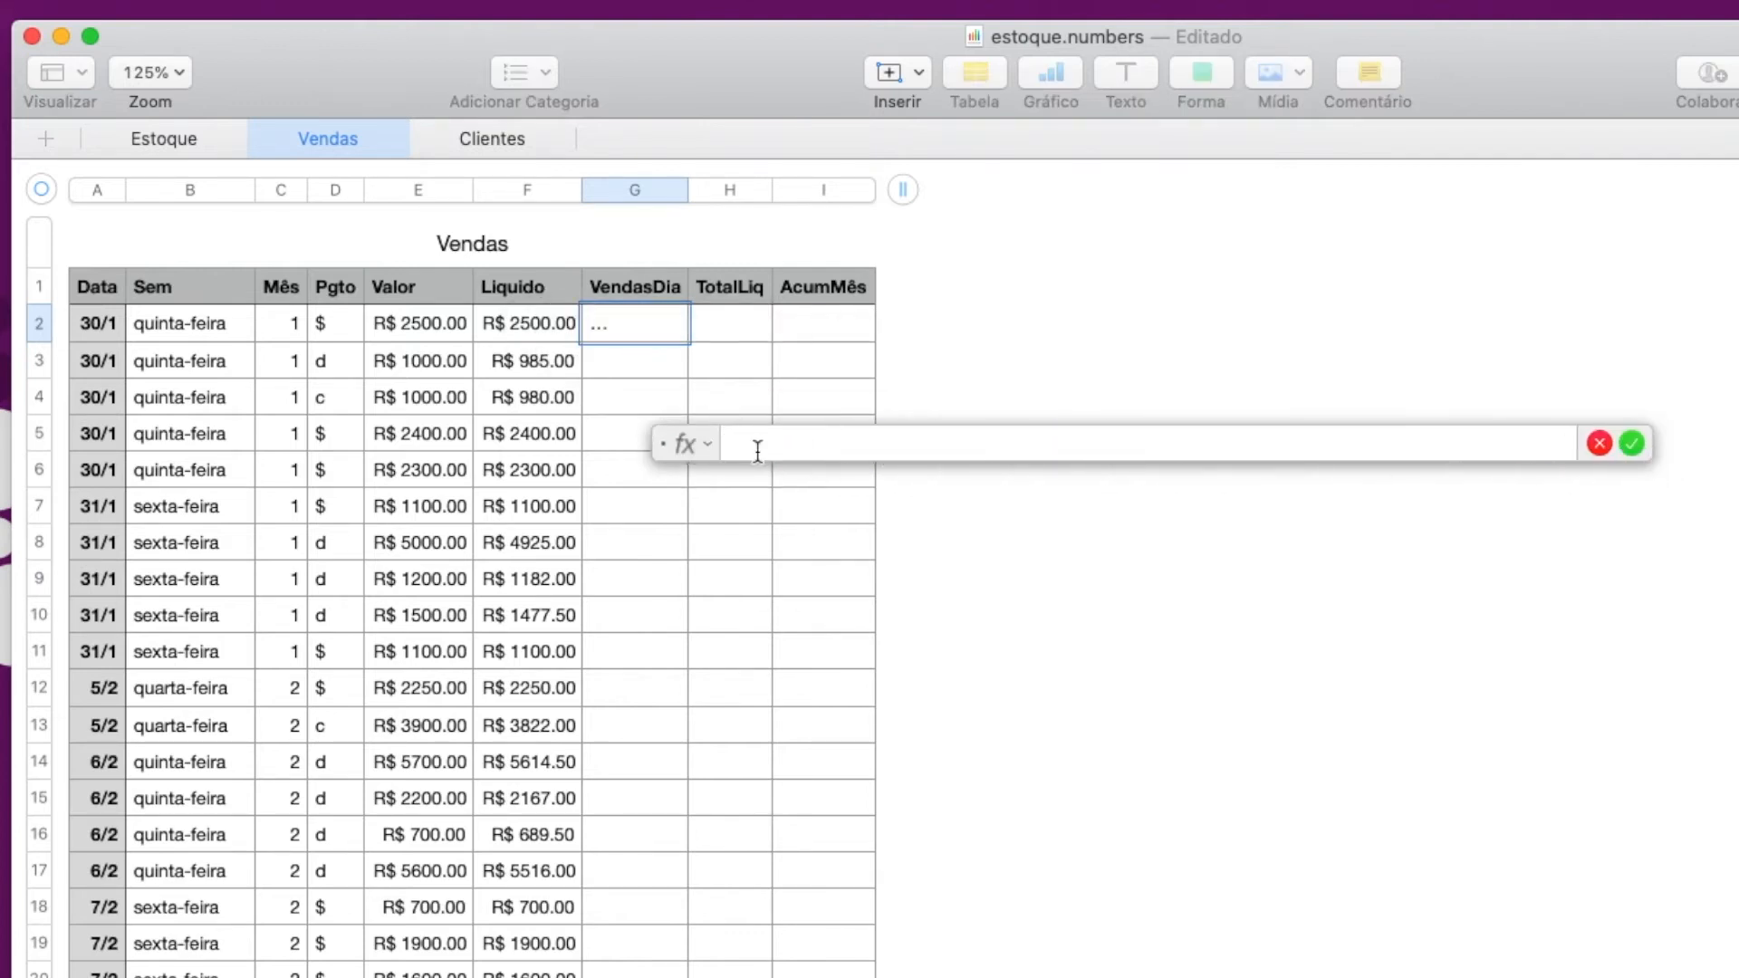
{"action": "type", "text": "SE"}
{"action": "key", "text": "Return"}
{"action": "left_click", "coordinate": [97, 324]}
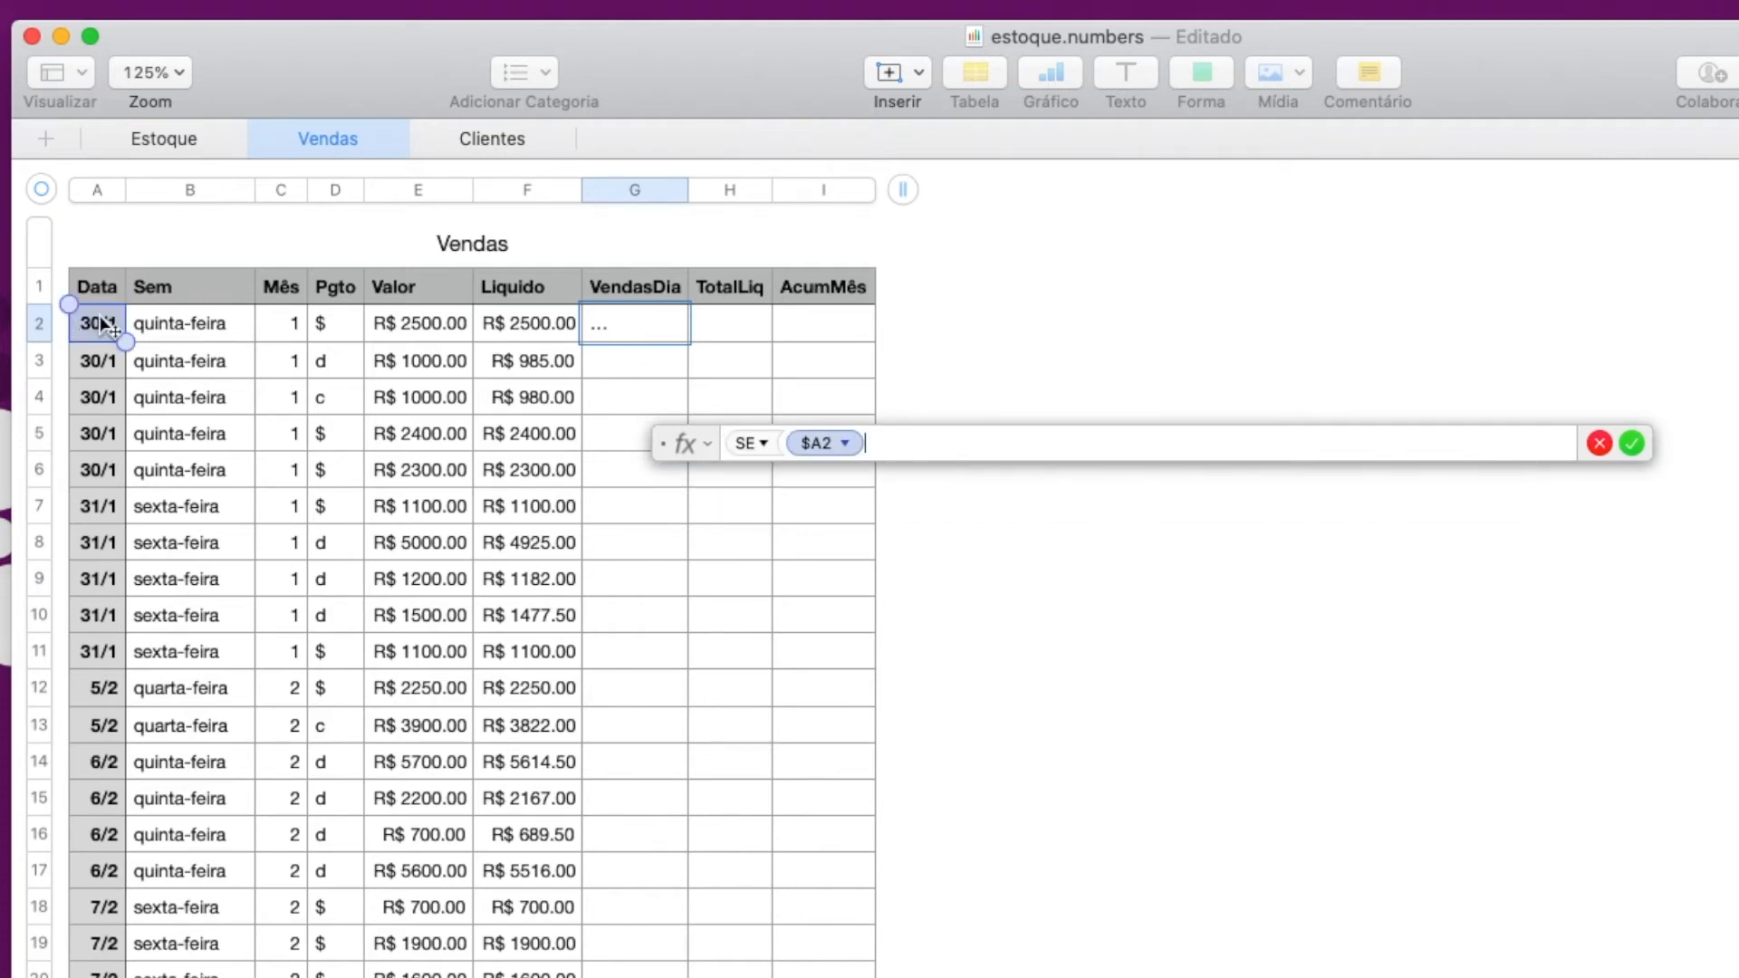
{"action": "type", "text": "="}
{"action": "left_click", "coordinate": [89, 288]}
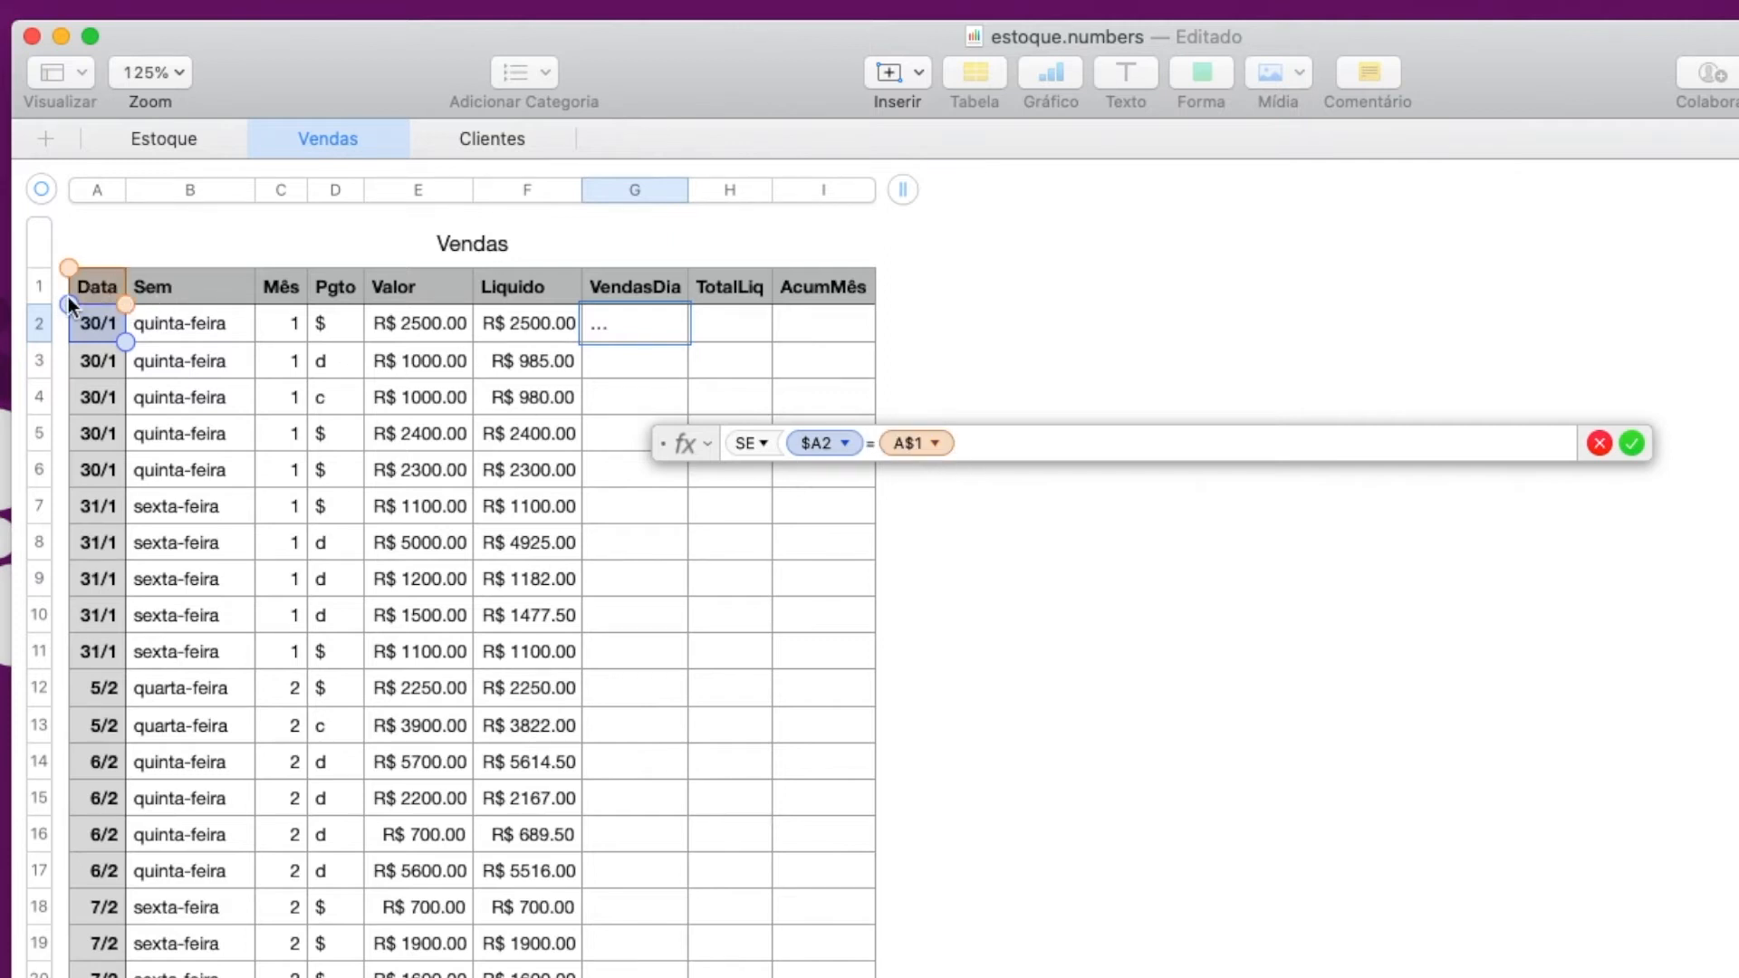
Step: Make the A1 reference preserve its column but not its row, and end the SE condition with a comma
{"action": "left_click", "coordinate": [936, 444]}
{"action": "left_click", "coordinate": [754, 508]}
{"action": "left_click", "coordinate": [754, 543]}
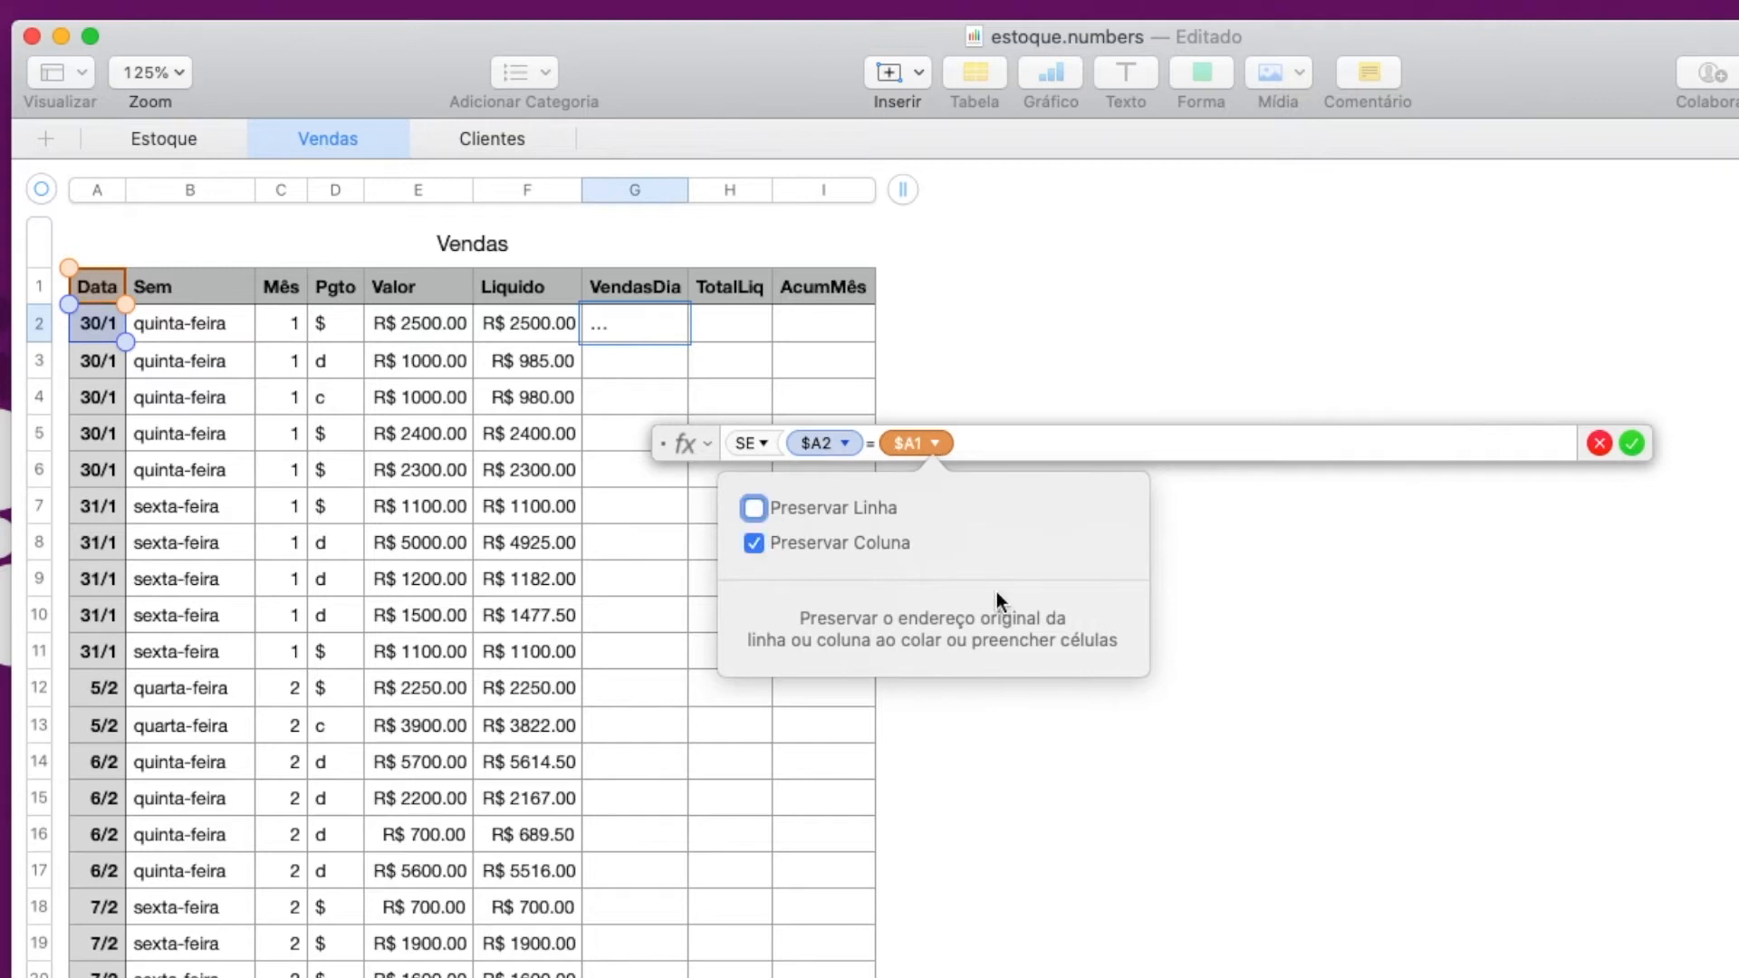
{"action": "left_click", "coordinate": [997, 446]}
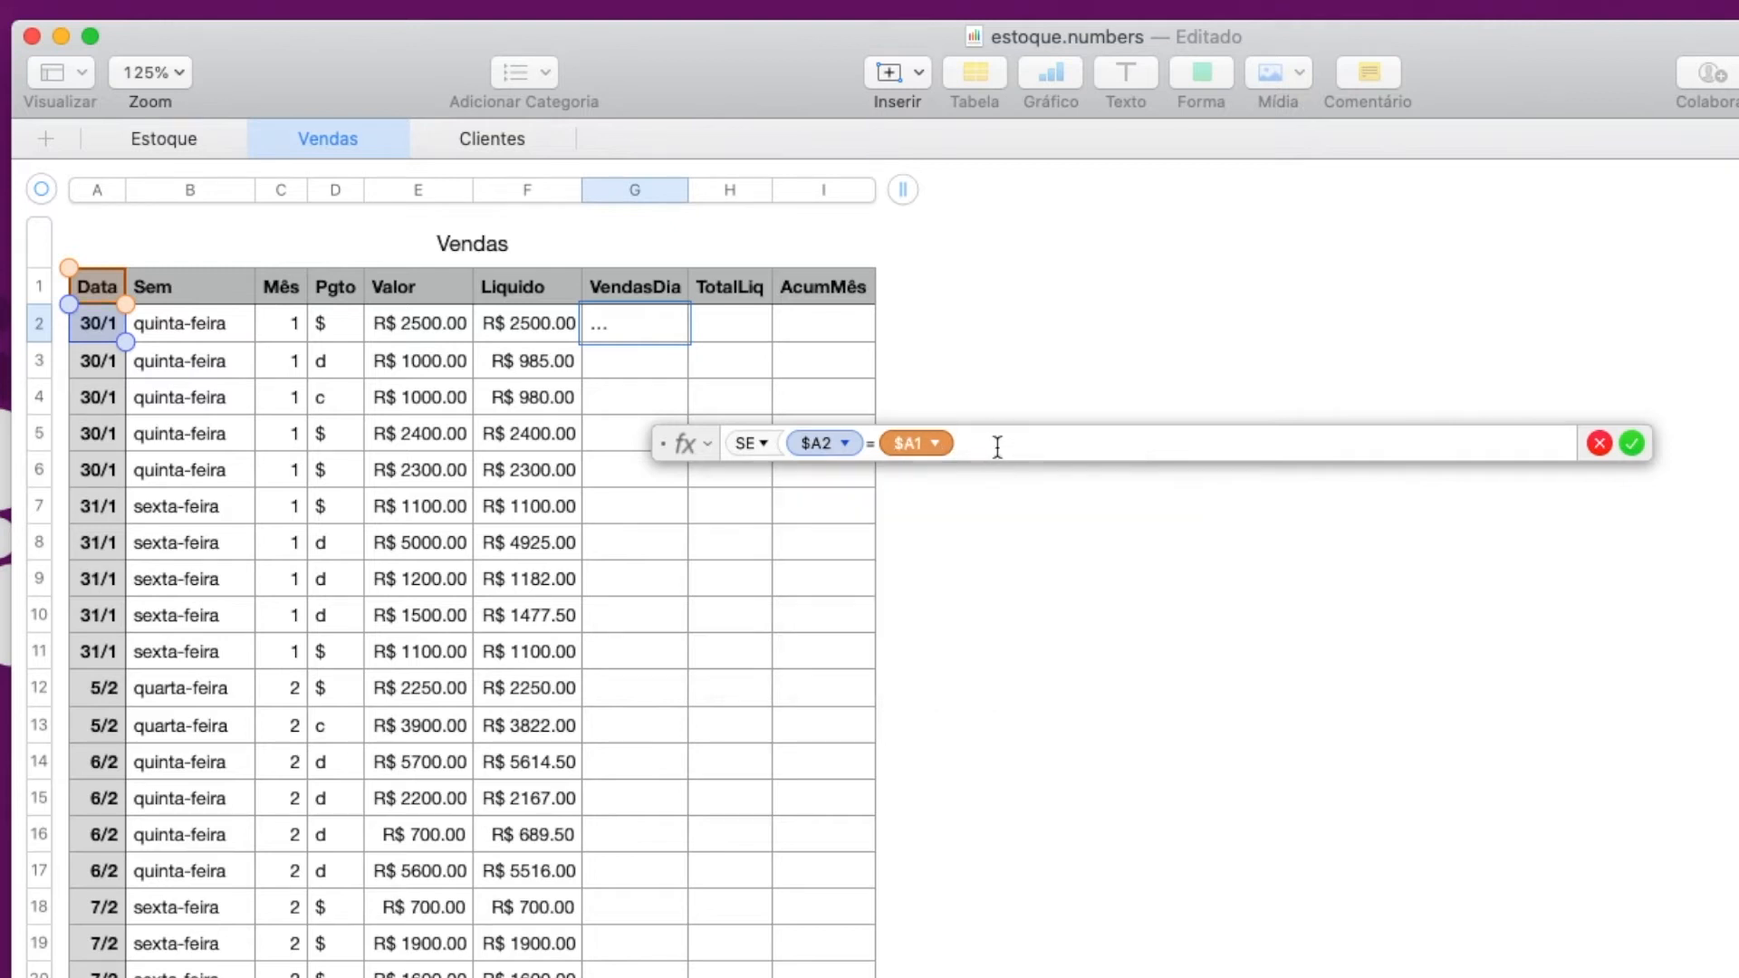
{"action": "left_click", "coordinate": [997, 444]}
{"action": "type", "text": ","}
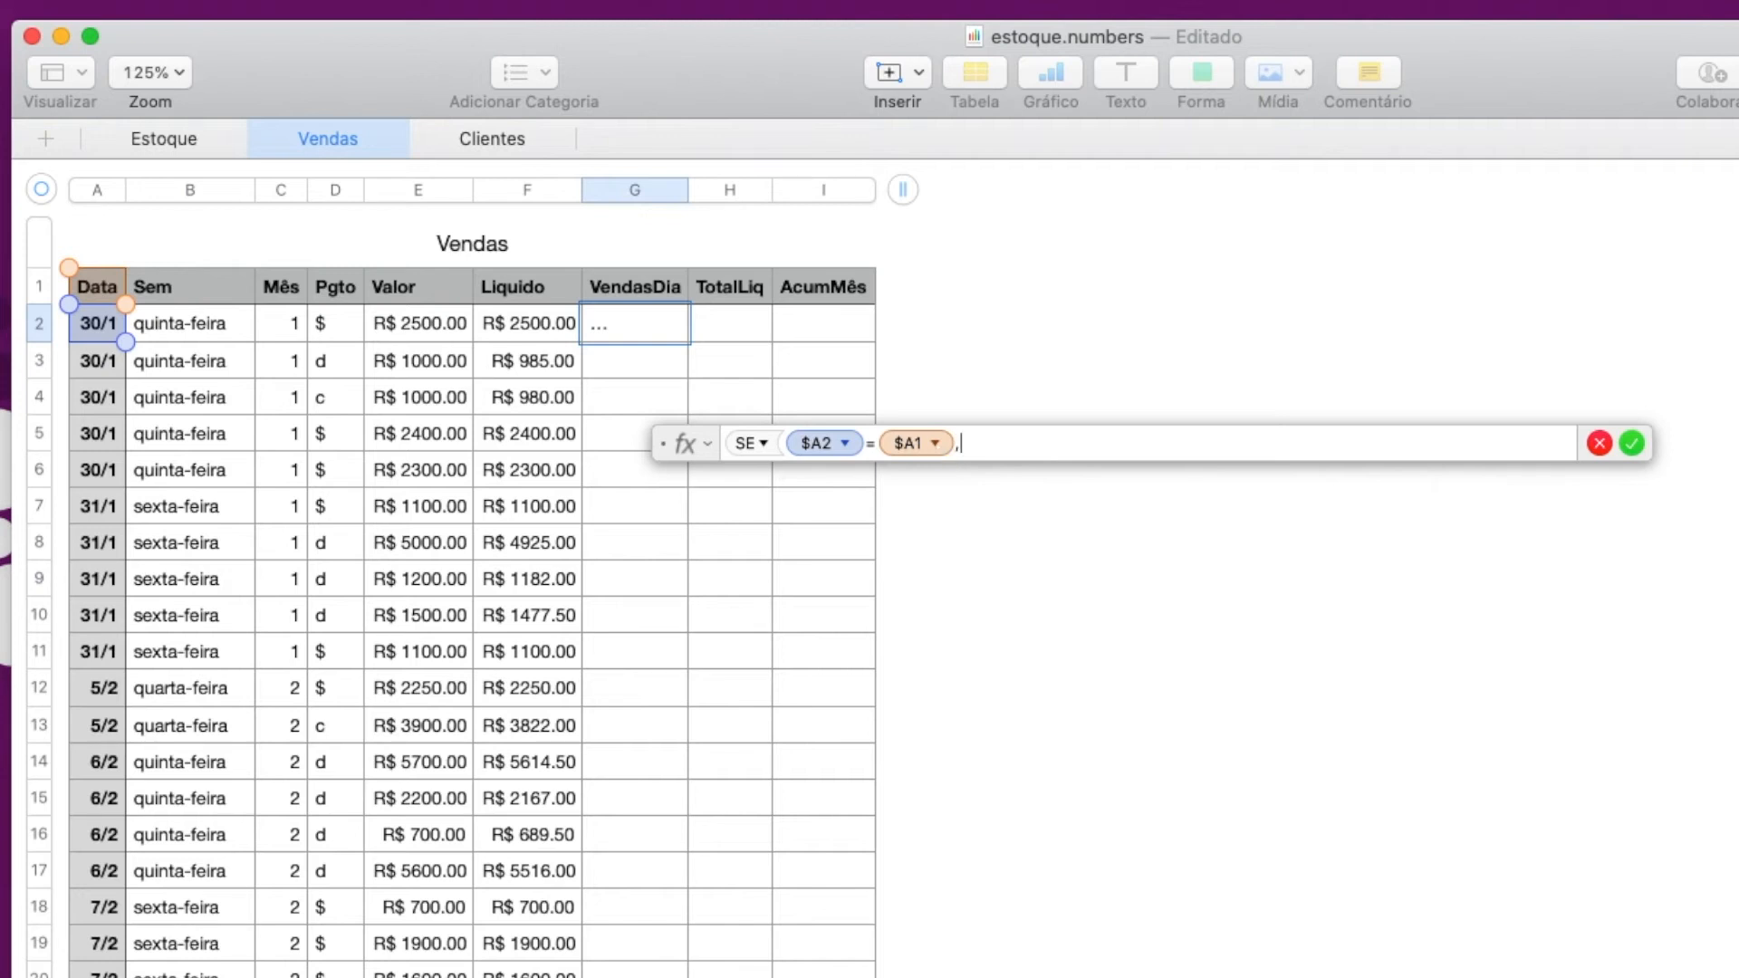
Step: Make the SE return G1+E2 when the dates match, with G1 as a fully relative reference
{"action": "left_click", "coordinate": [636, 291]}
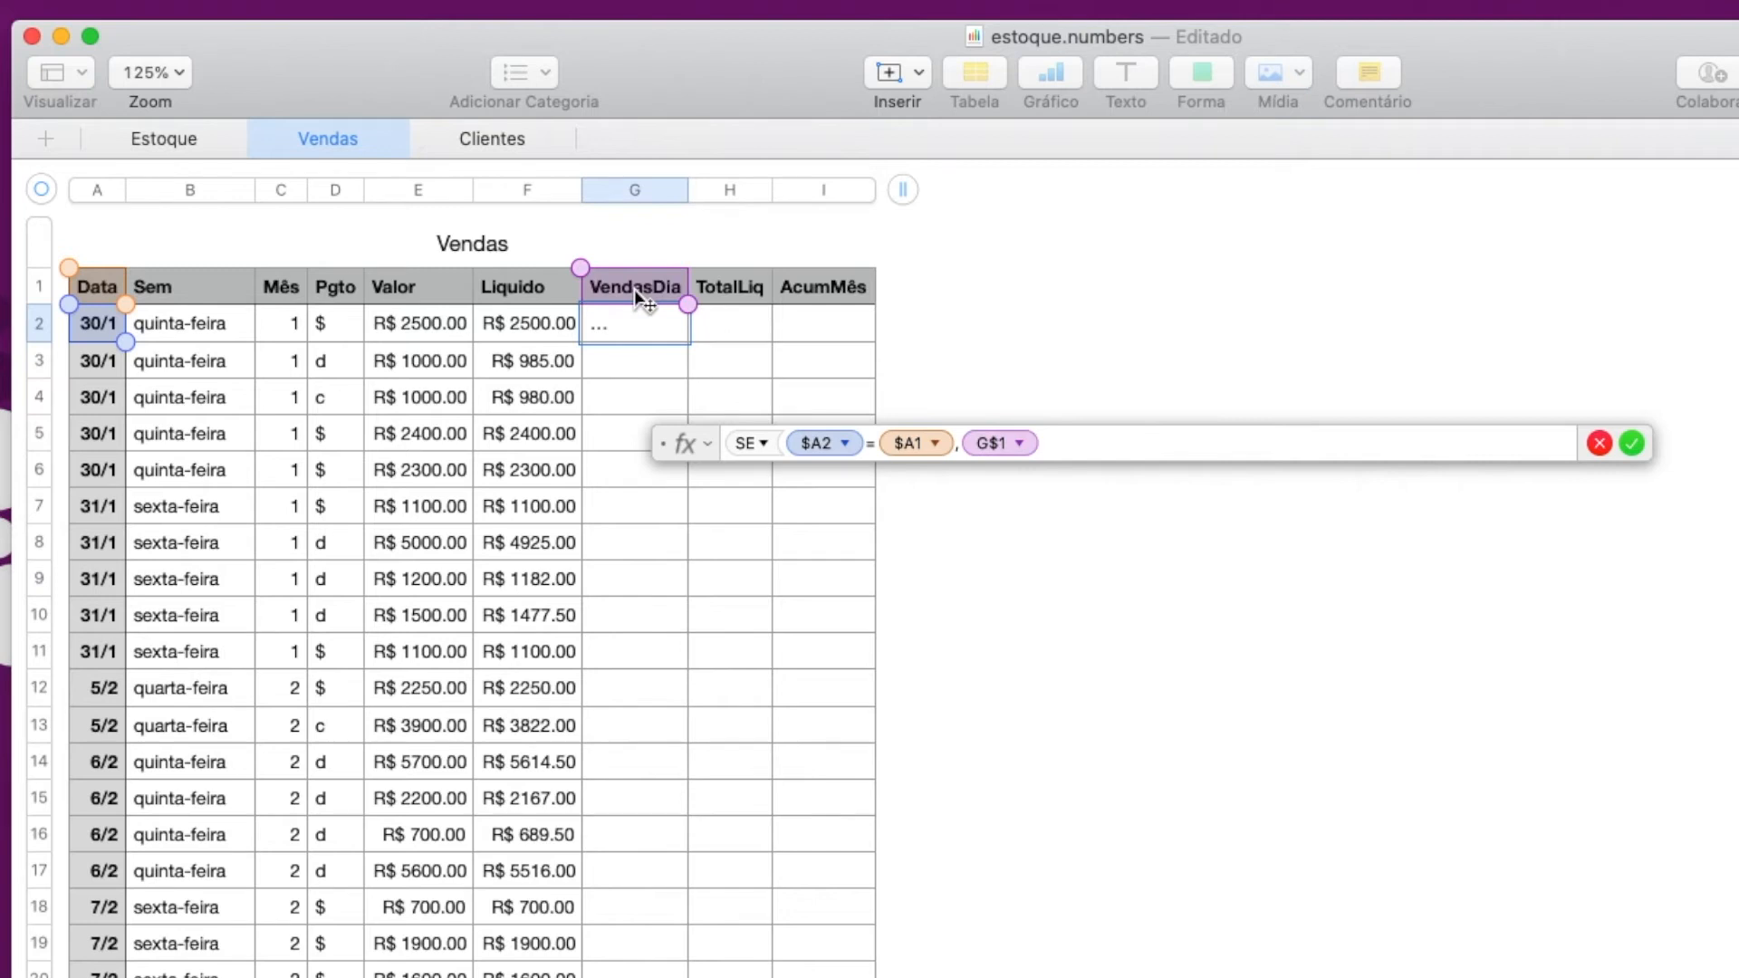
{"action": "left_click", "coordinate": [1018, 444]}
{"action": "left_click", "coordinate": [869, 507]}
{"action": "left_click", "coordinate": [1069, 442]}
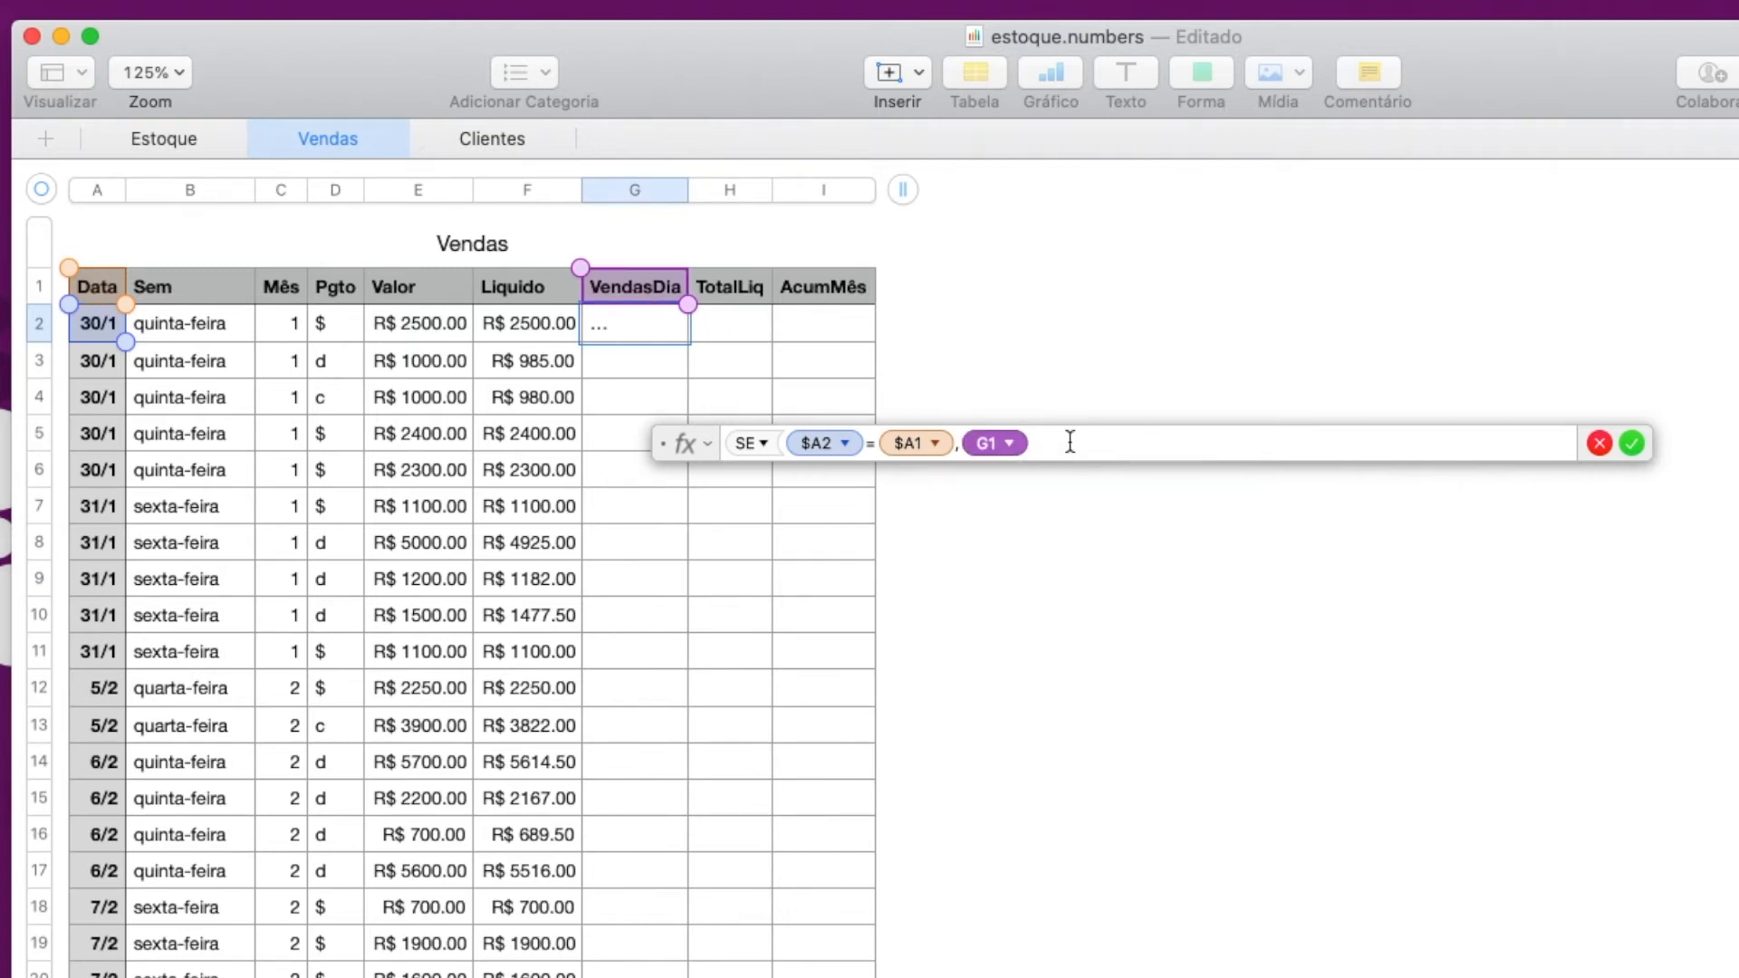
{"action": "key", "text": "BackSpace"}
{"action": "type", "text": "G1"}
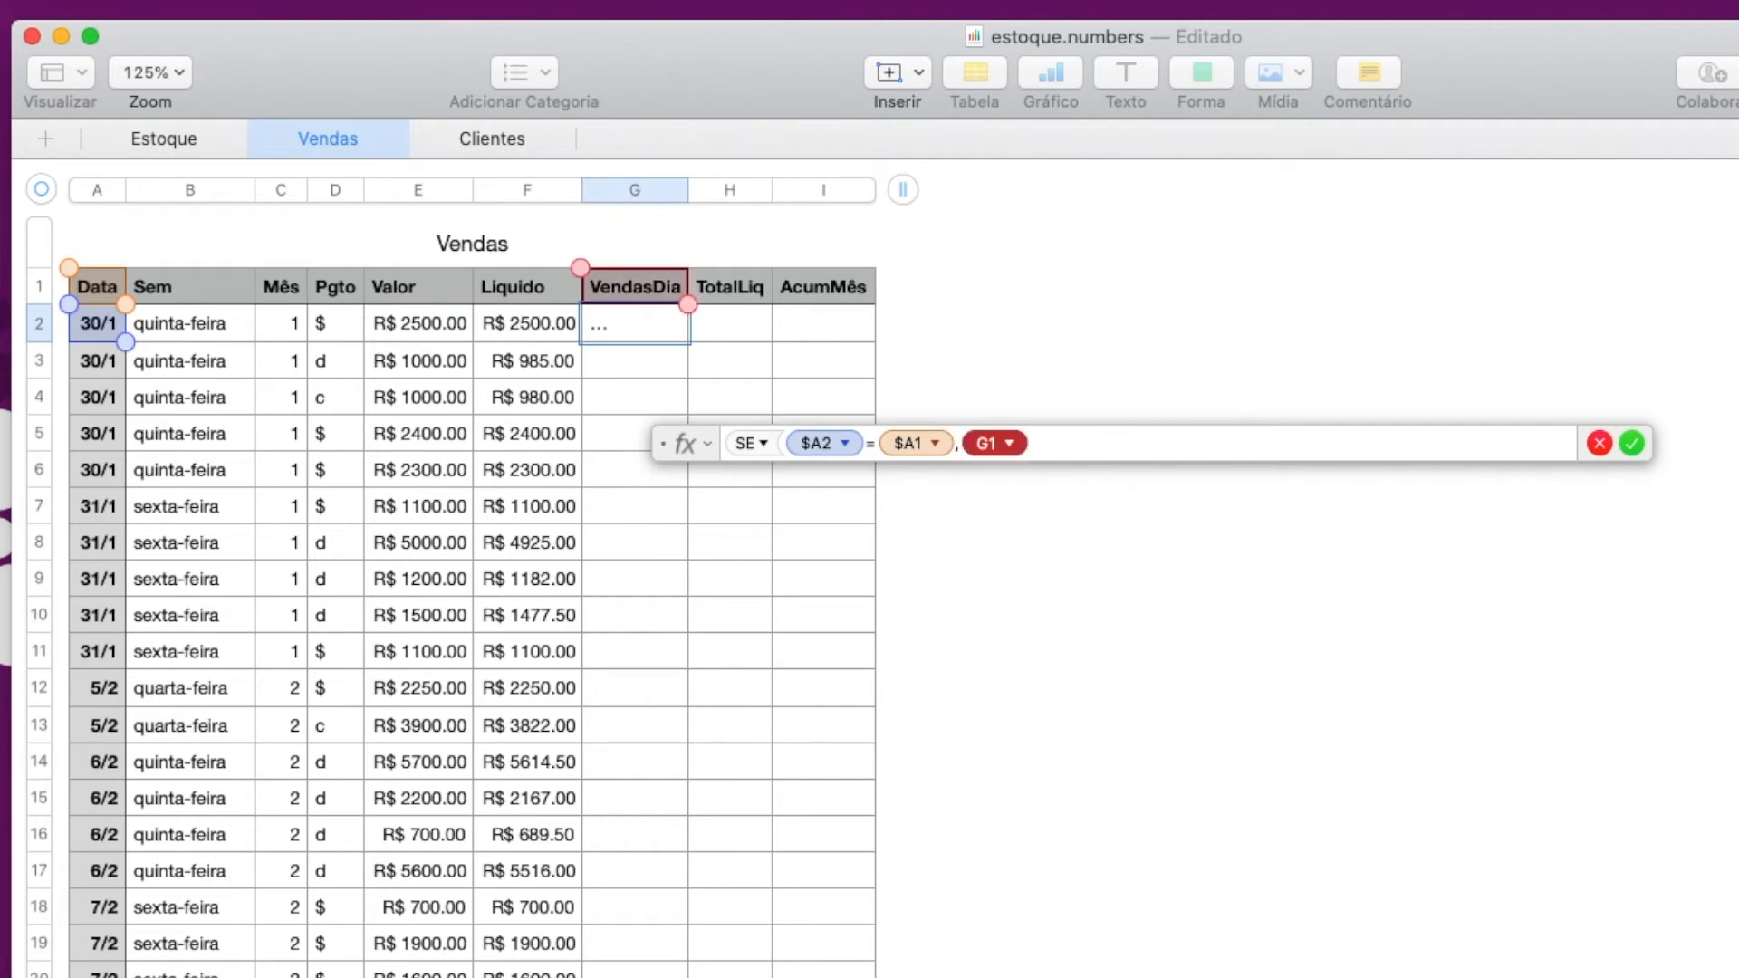
{"action": "type", "text": "+"}
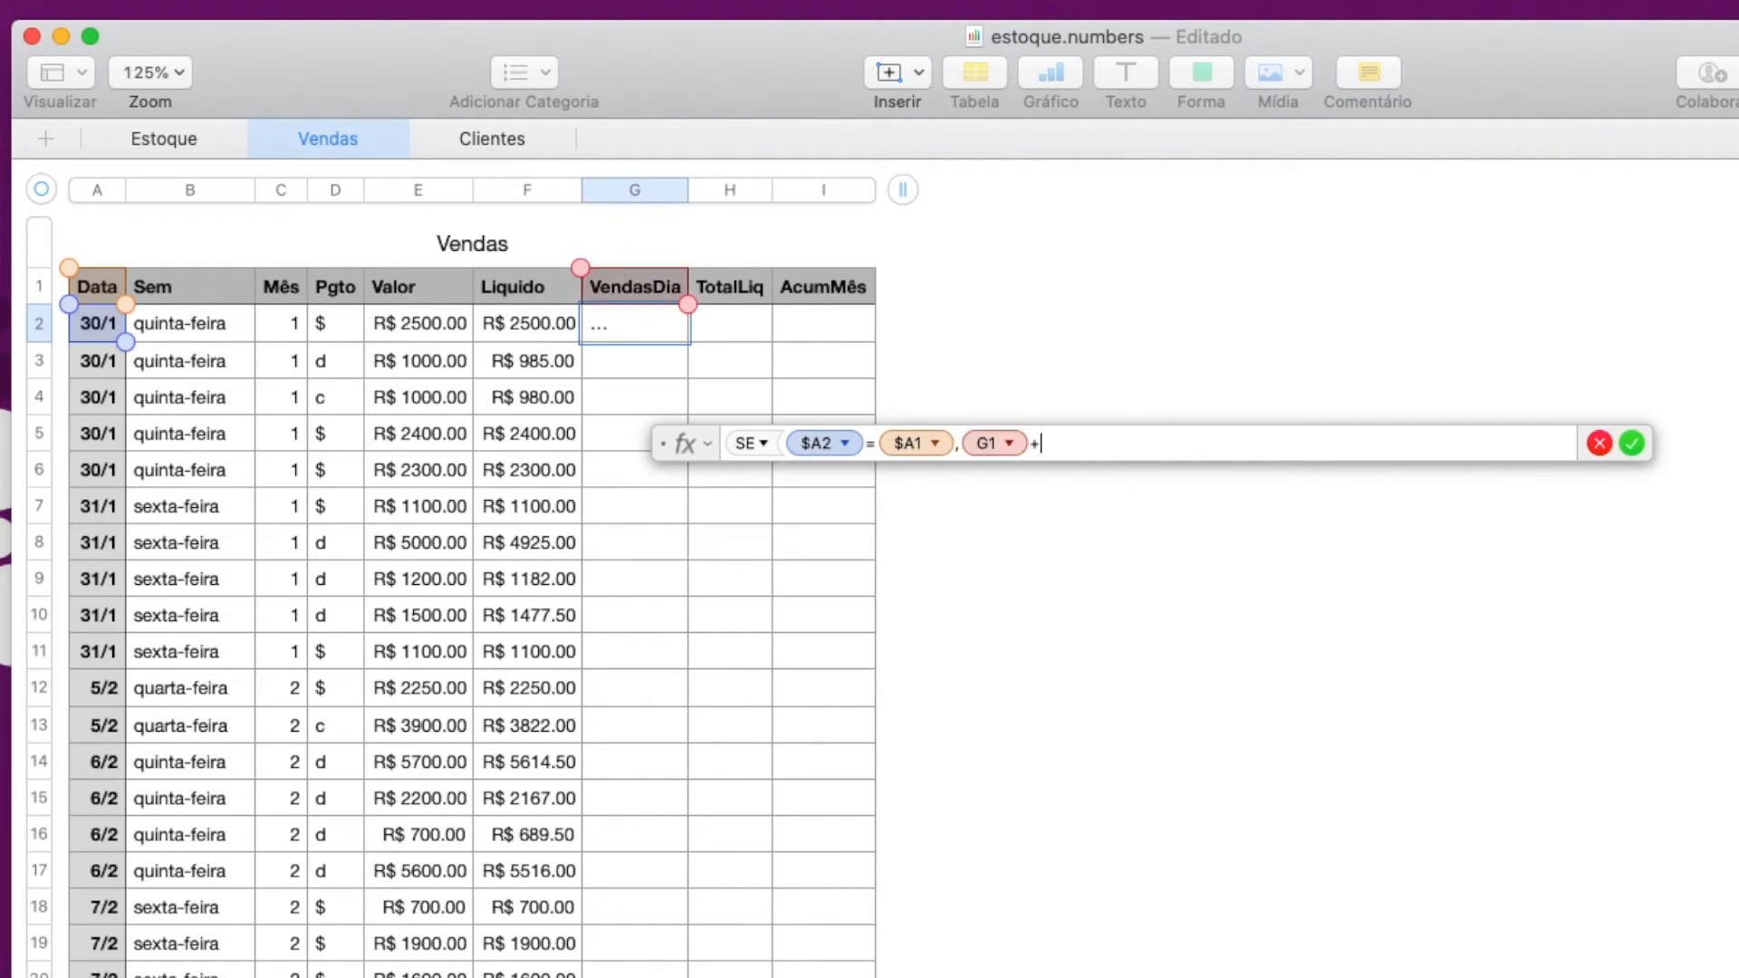
{"action": "left_click", "coordinate": [419, 328]}
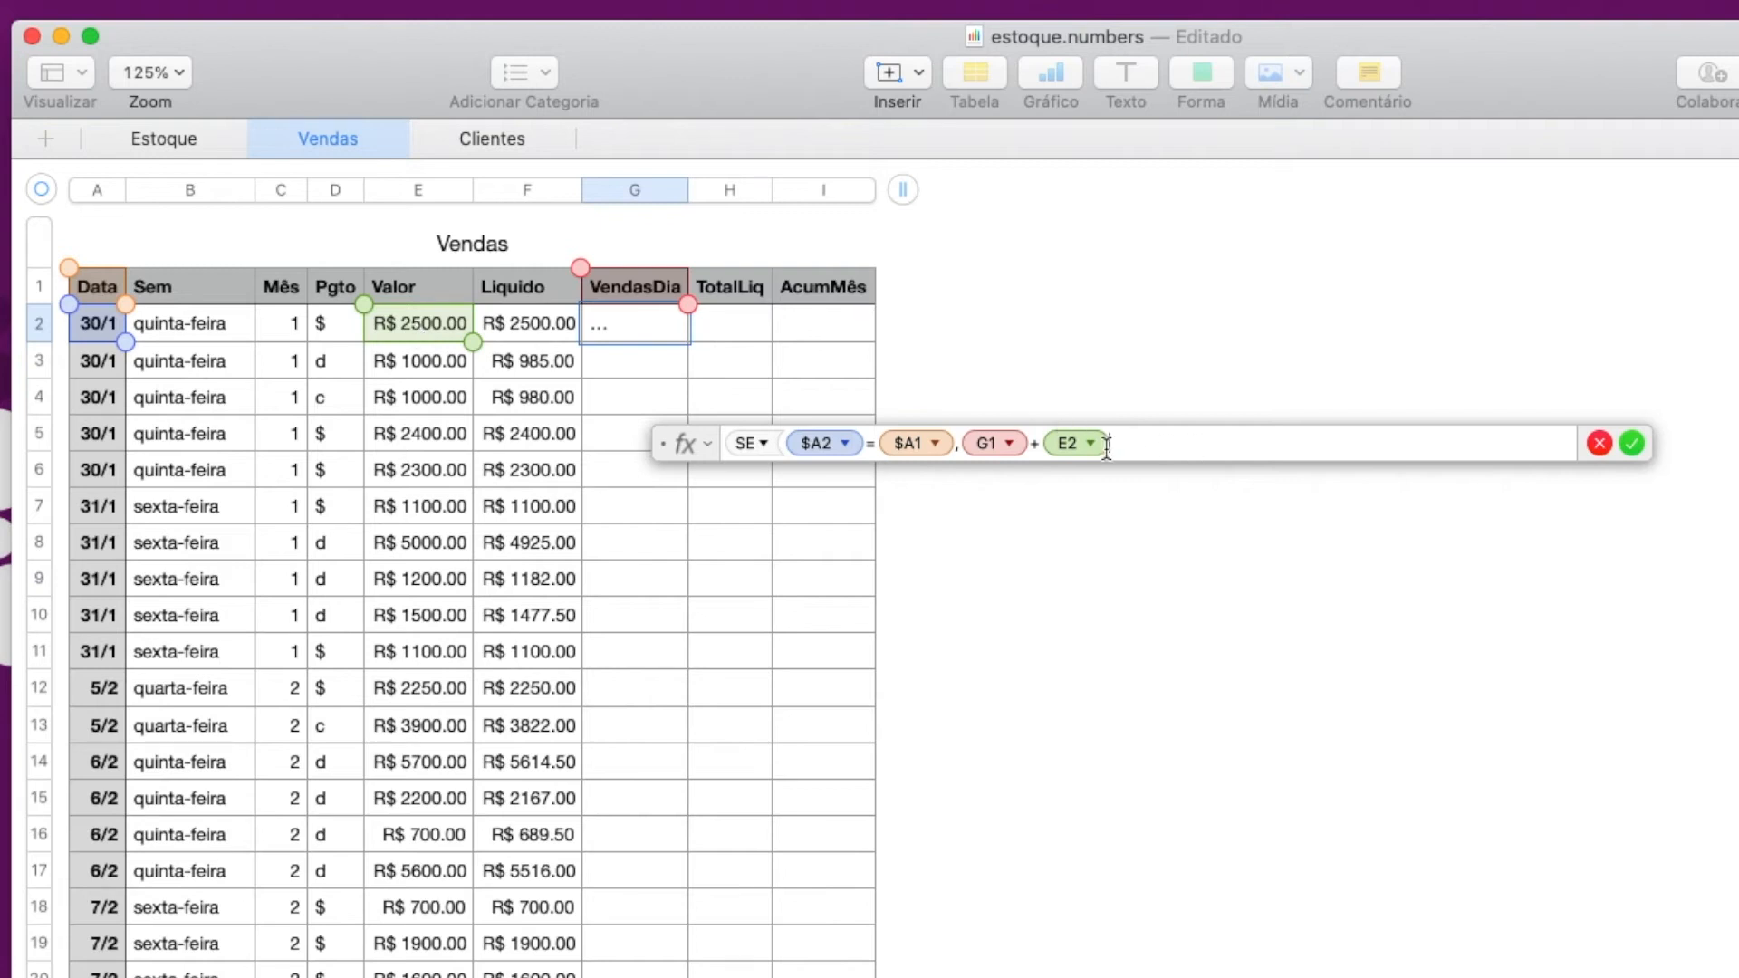
Step: Give the SE the fallback E2 and accept the VendasDia formula
{"action": "type", "text": ","}
{"action": "left_click", "coordinate": [405, 324]}
{"action": "left_click", "coordinate": [1631, 444]}
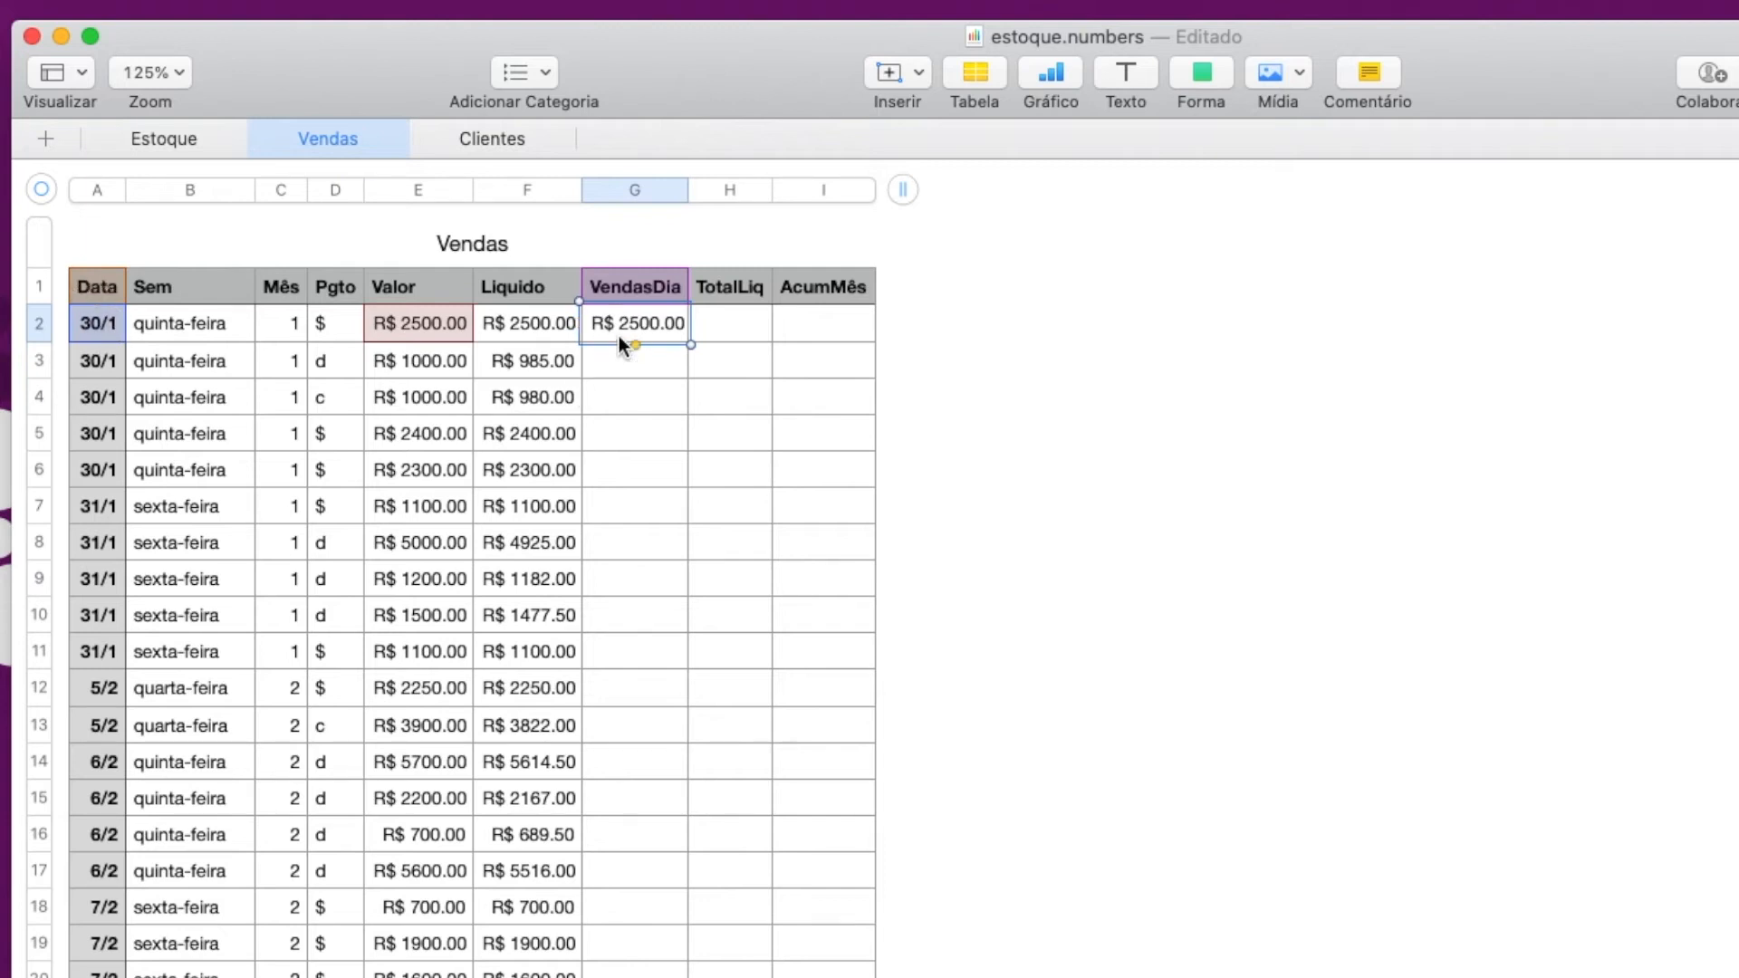
Step: Fill the VendasDia formula from G2 down through the remaining sales rows
{"action": "left_click_drag", "start_coordinate": [637, 340], "coordinate": [636, 975]}
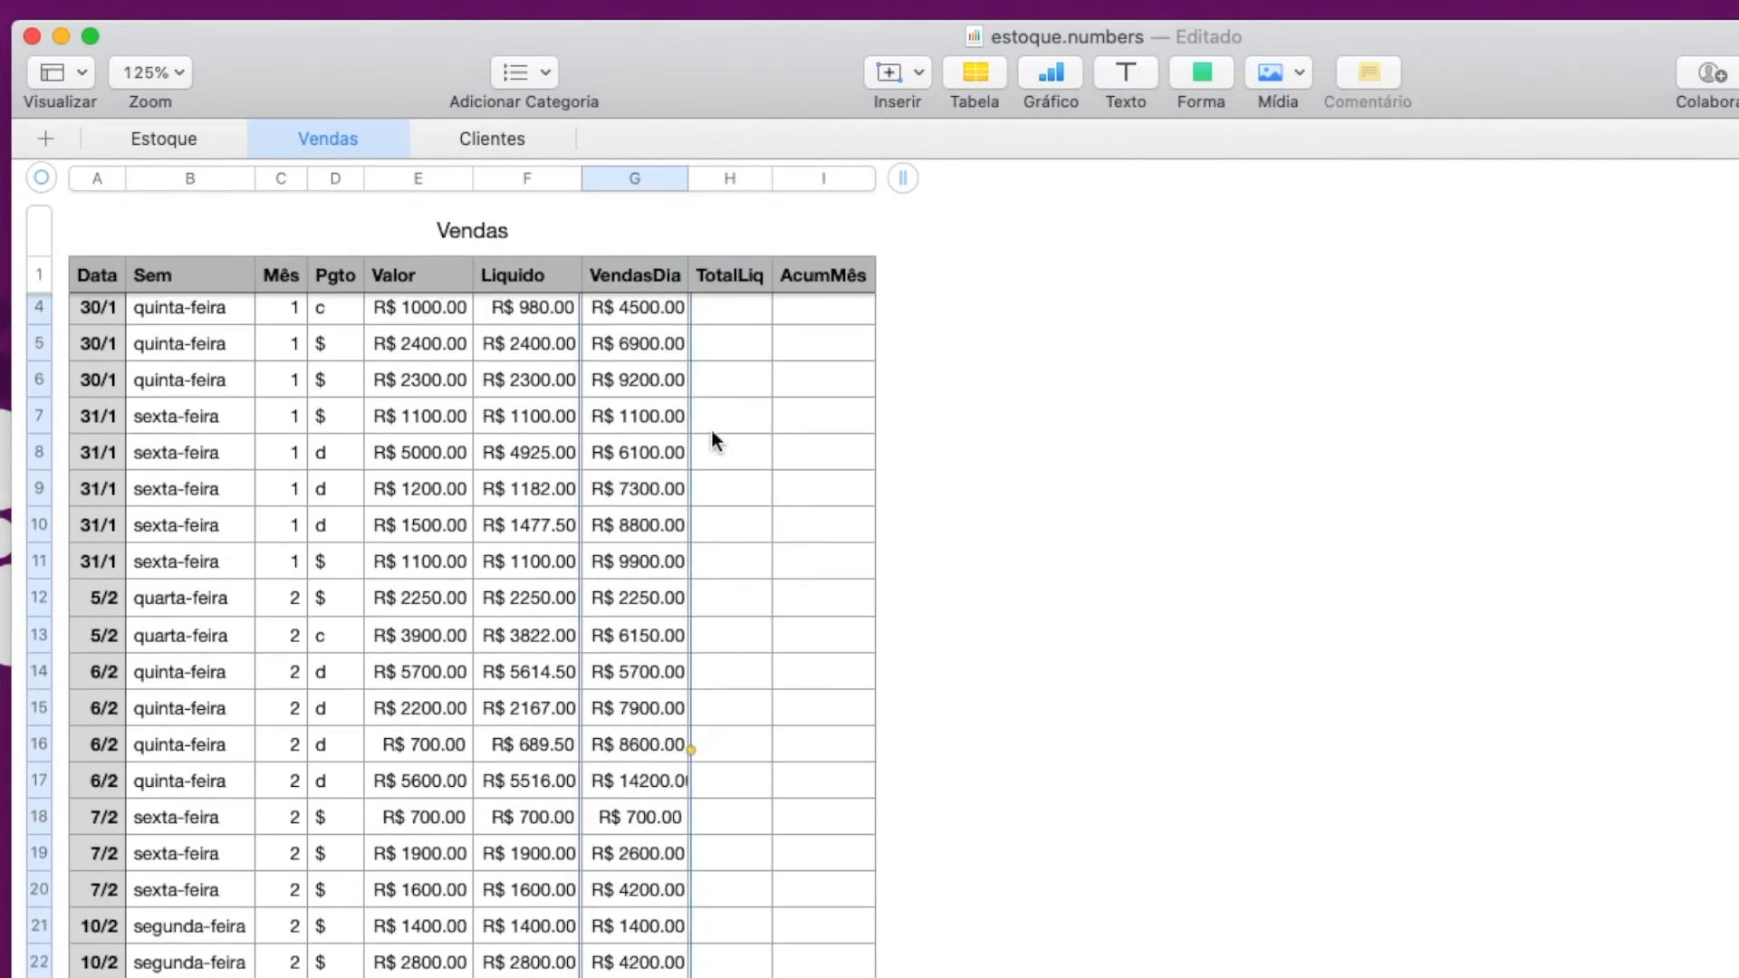
{"action": "scroll", "coordinate": [711, 431], "scroll_direction": "up", "scroll_amount": 3}
{"action": "scroll", "coordinate": [712, 433], "scroll_direction": "down", "scroll_amount": 1}
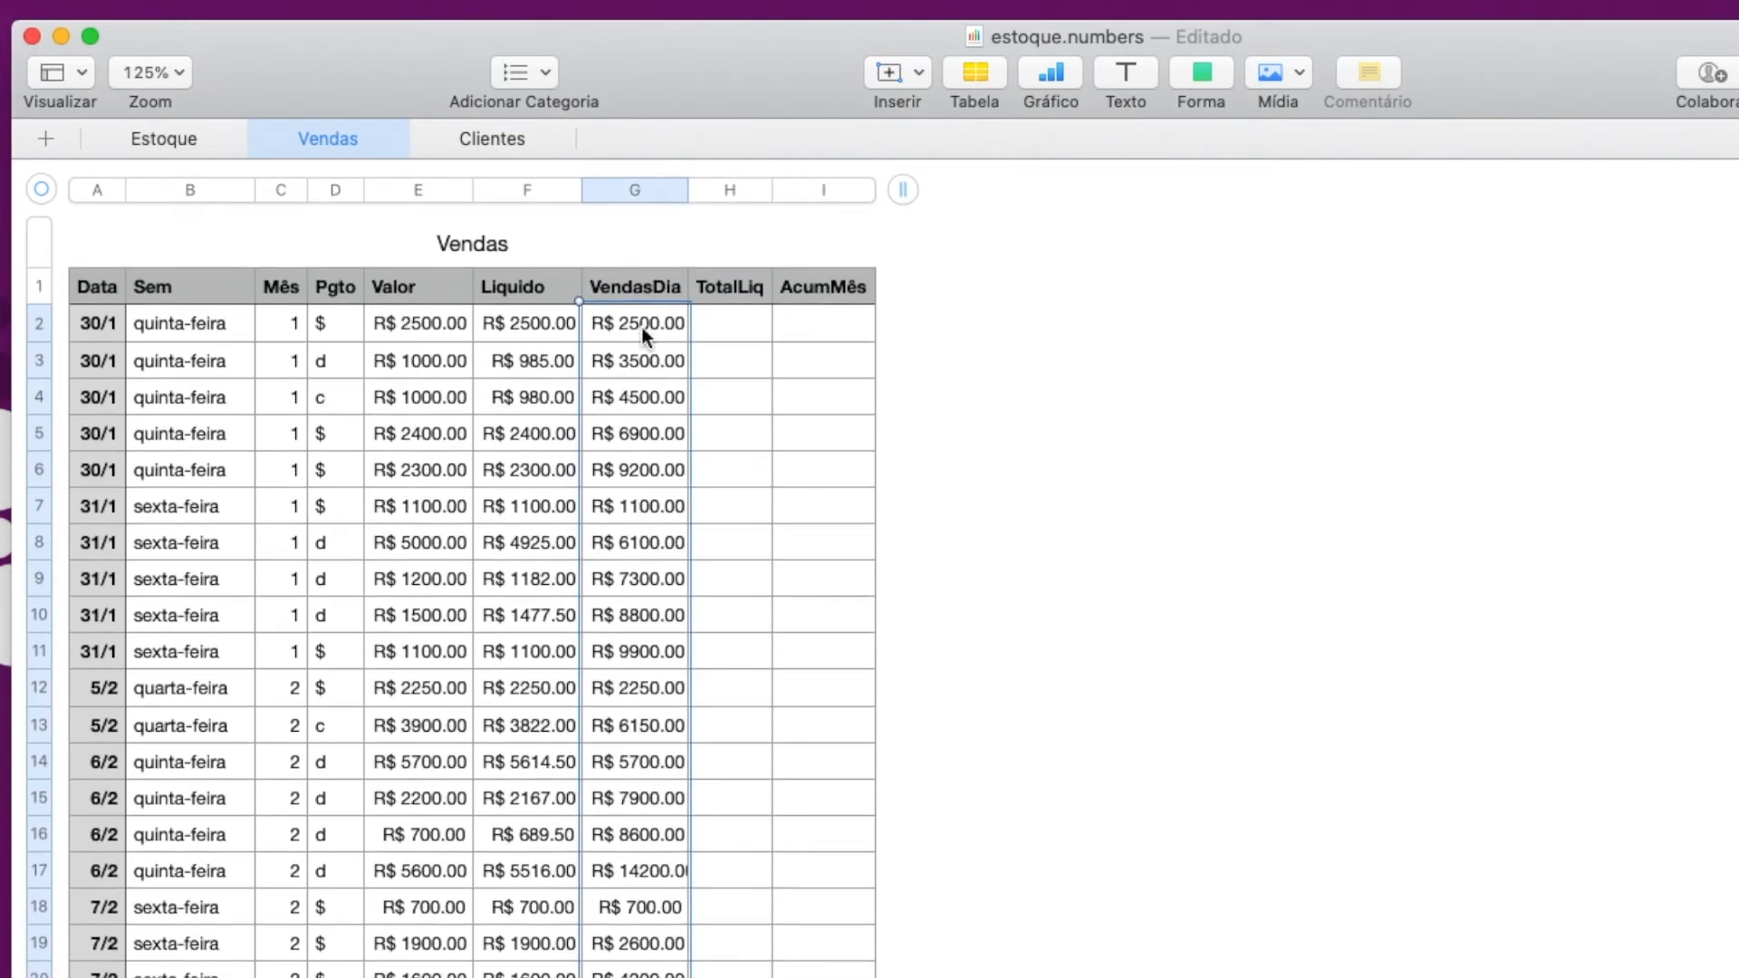
Step: Examine which cells the VendasDia formulas in rows 2 to 7 refer to
{"action": "left_click", "coordinate": [628, 325]}
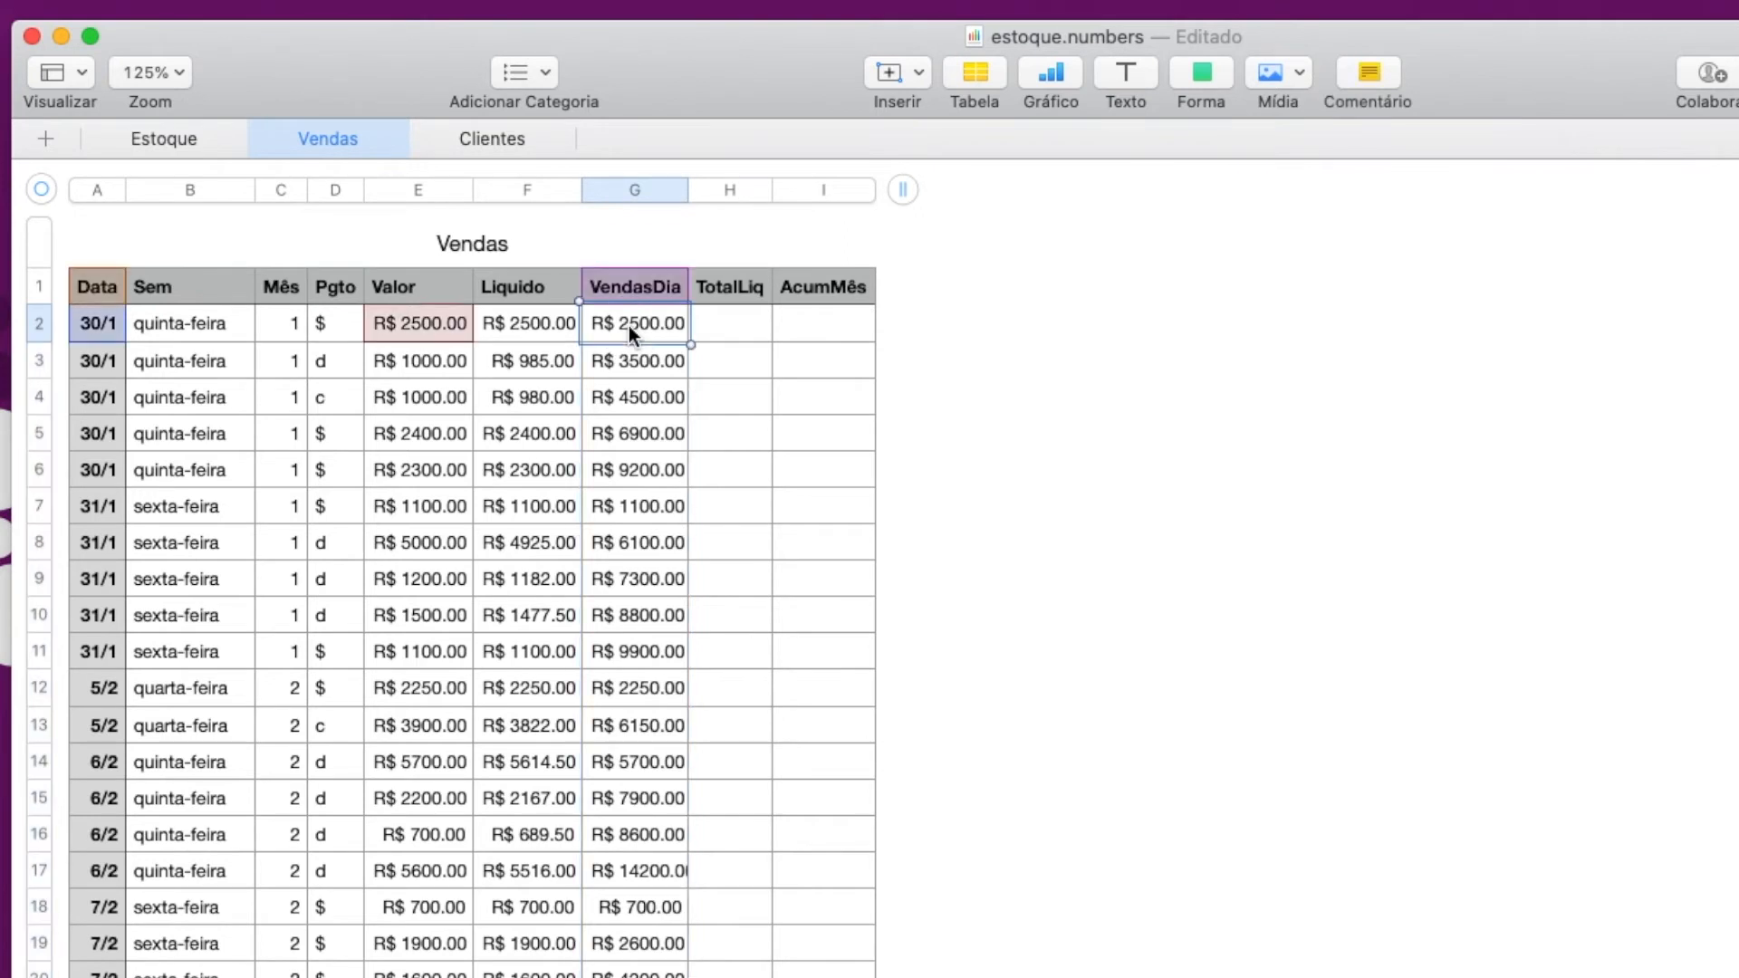
{"action": "left_click", "coordinate": [634, 368]}
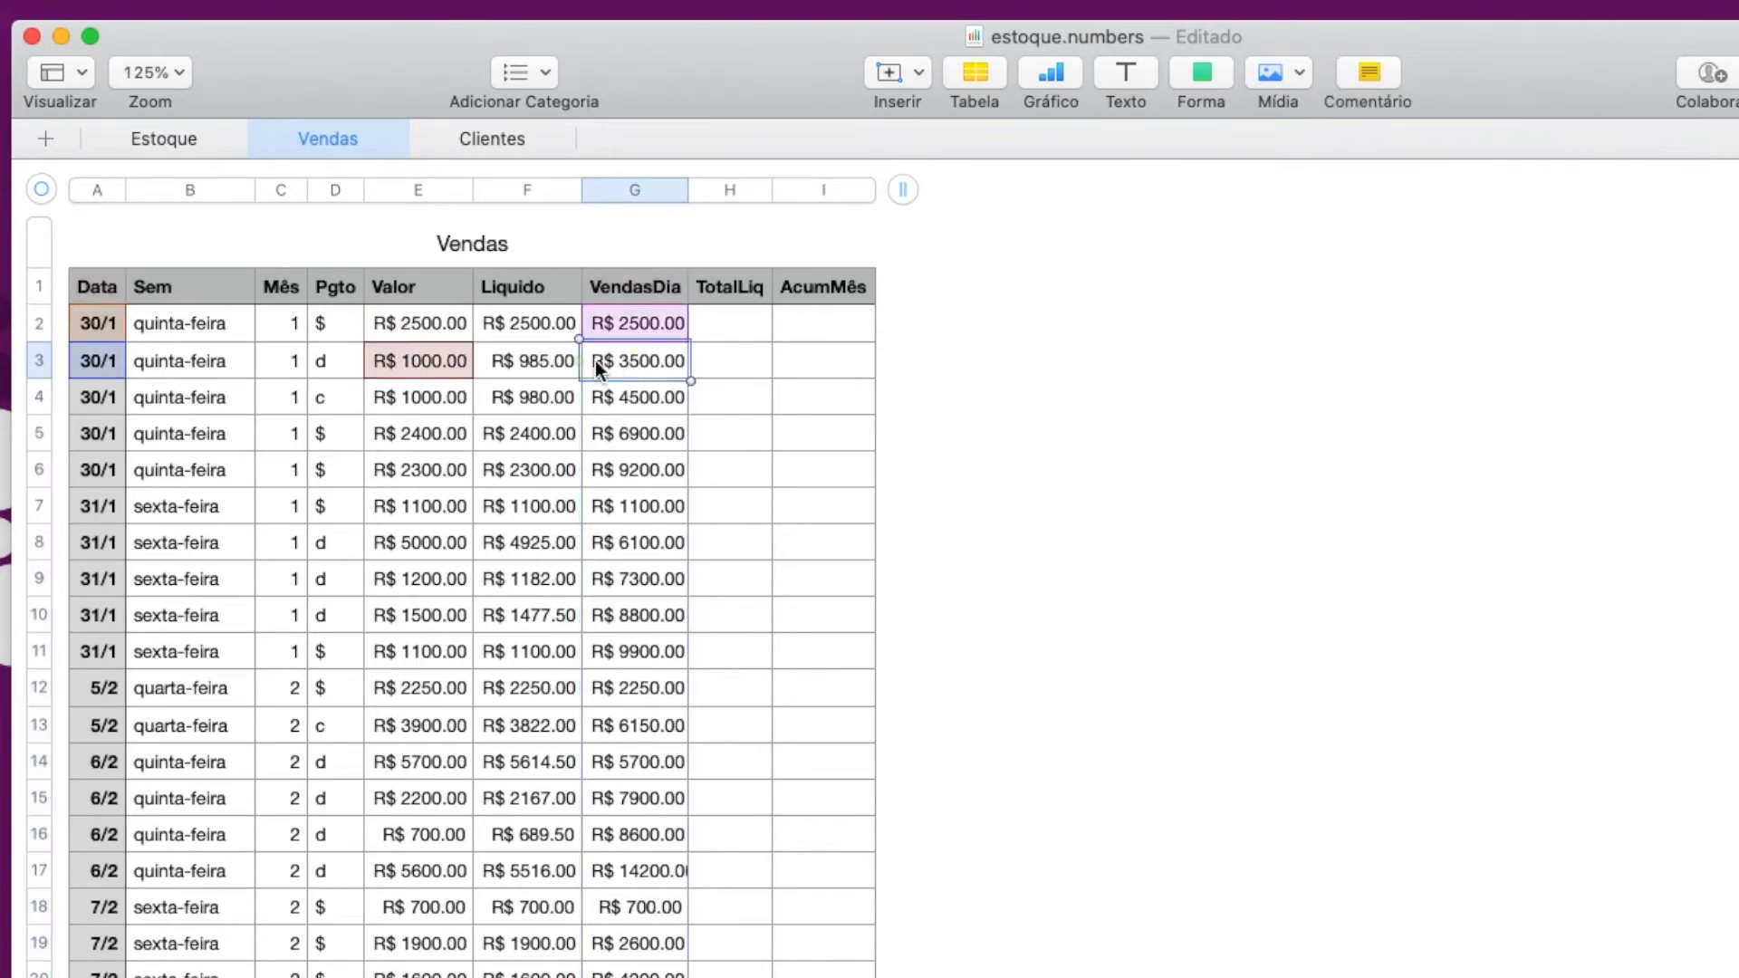
{"action": "left_click", "coordinate": [625, 399]}
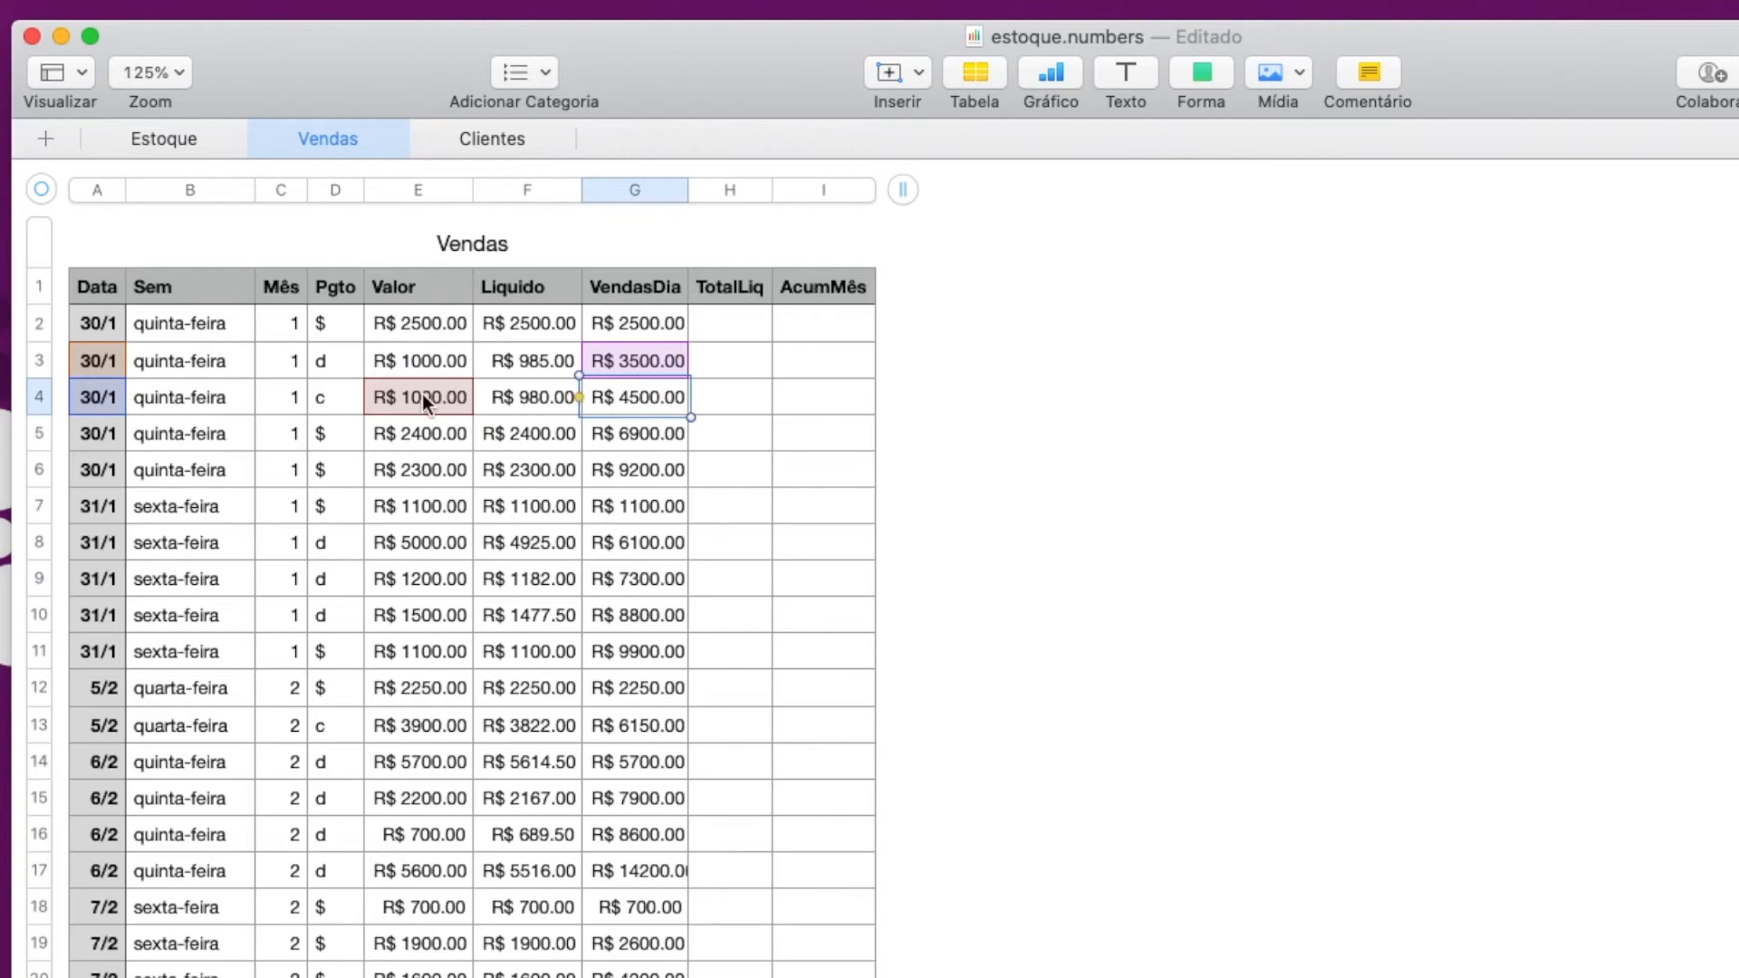
{"action": "left_click", "coordinate": [670, 444]}
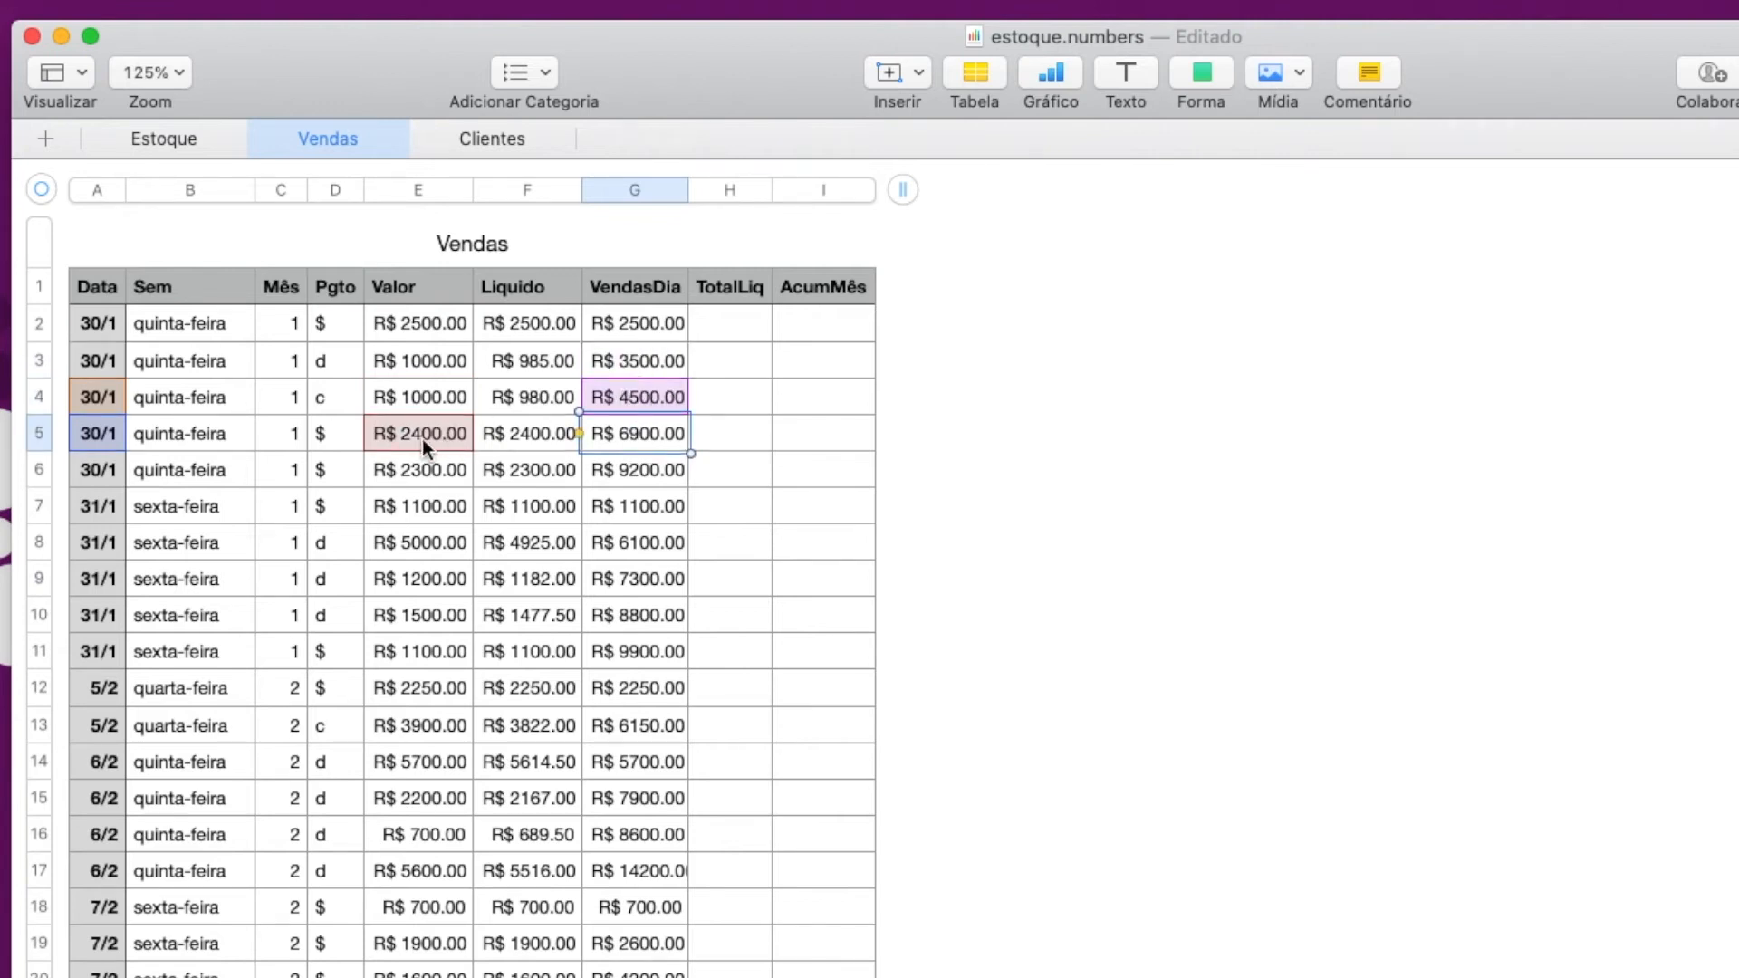
{"action": "left_click", "coordinate": [637, 472]}
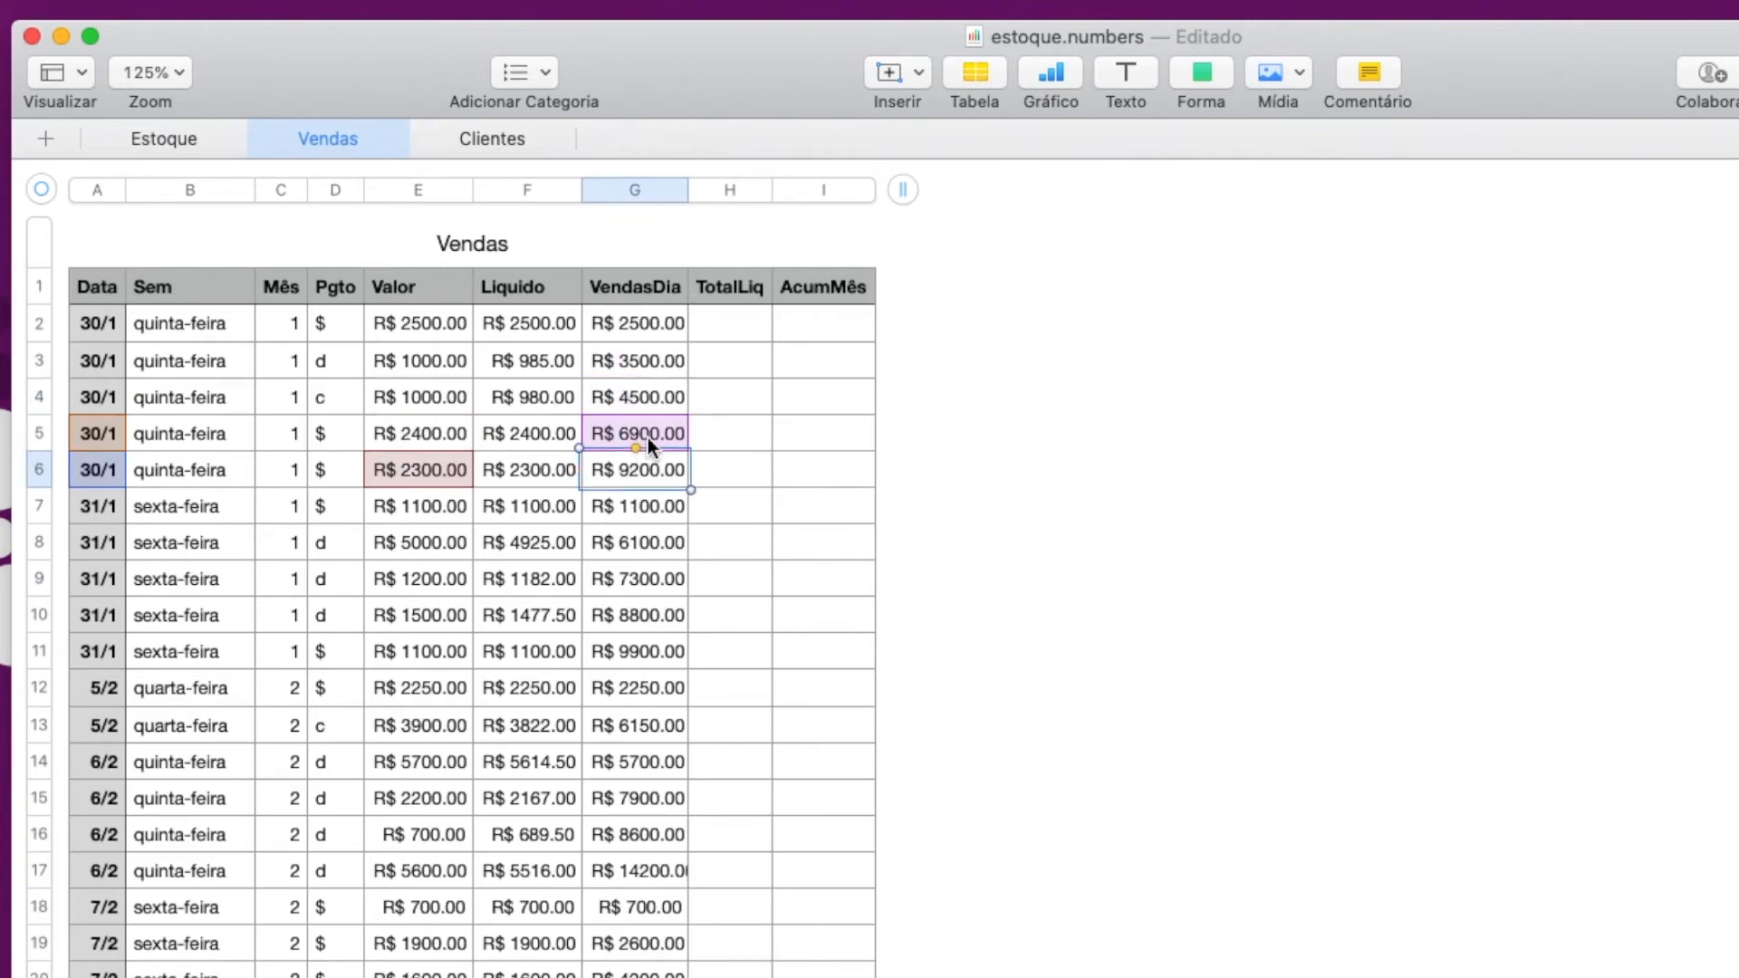
{"action": "left_click", "coordinate": [640, 502]}
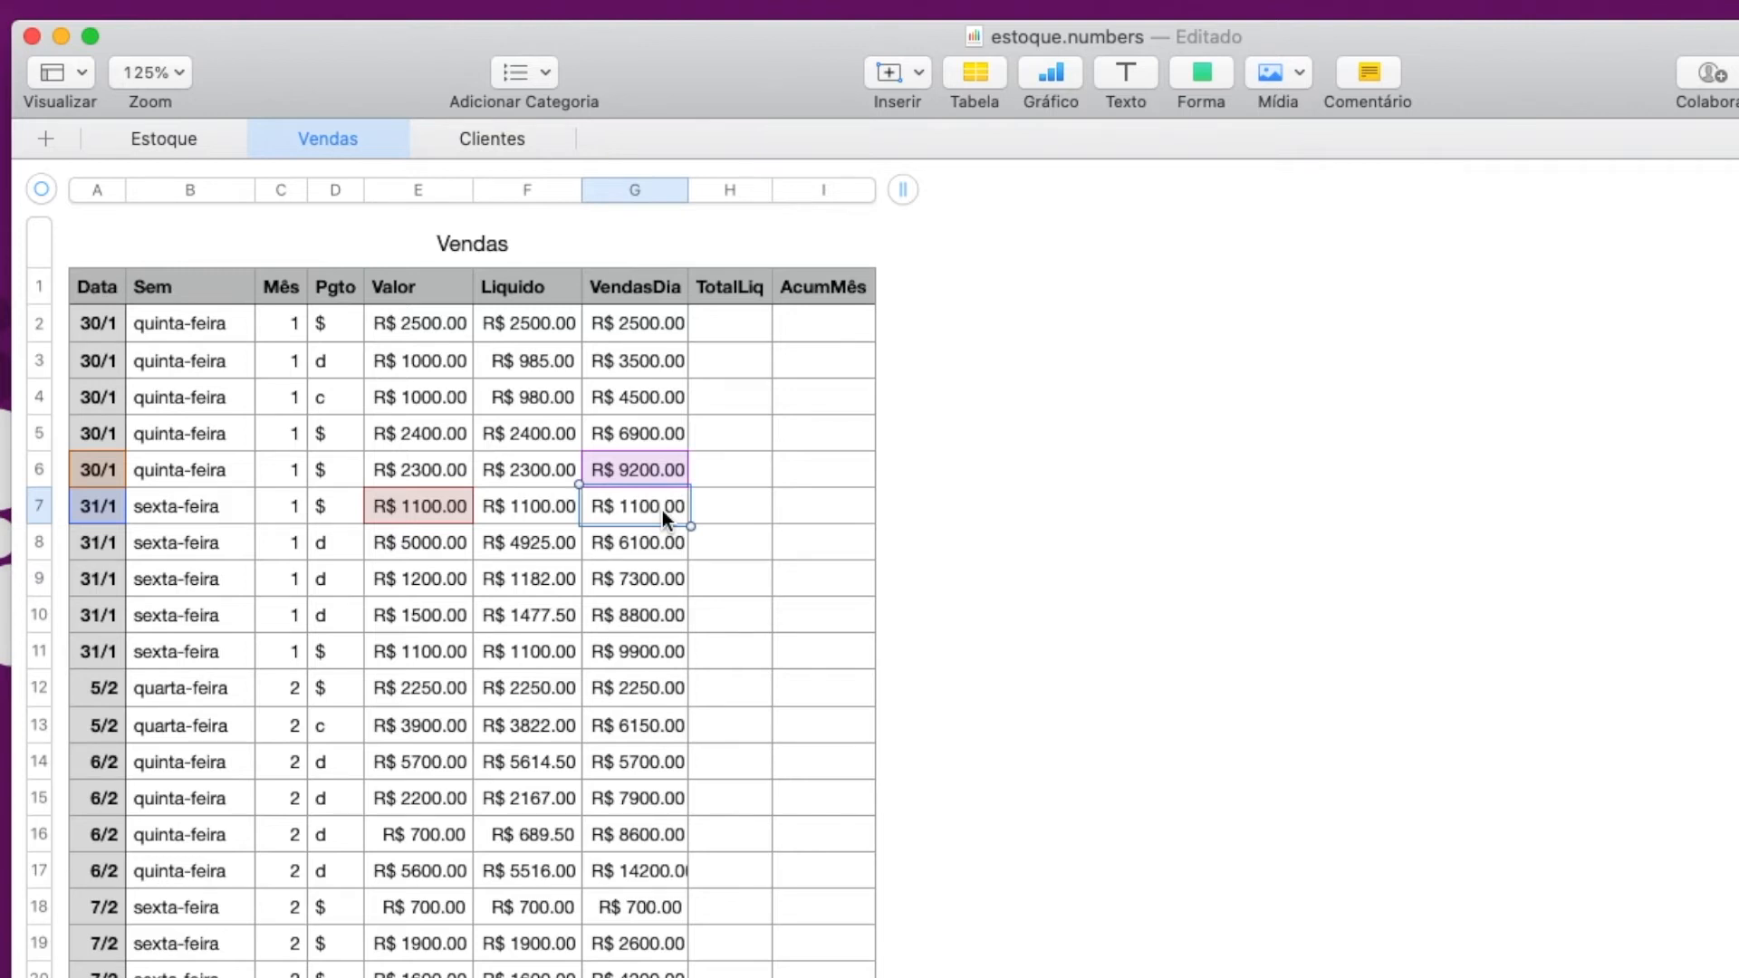
{"action": "left_click", "coordinate": [649, 324]}
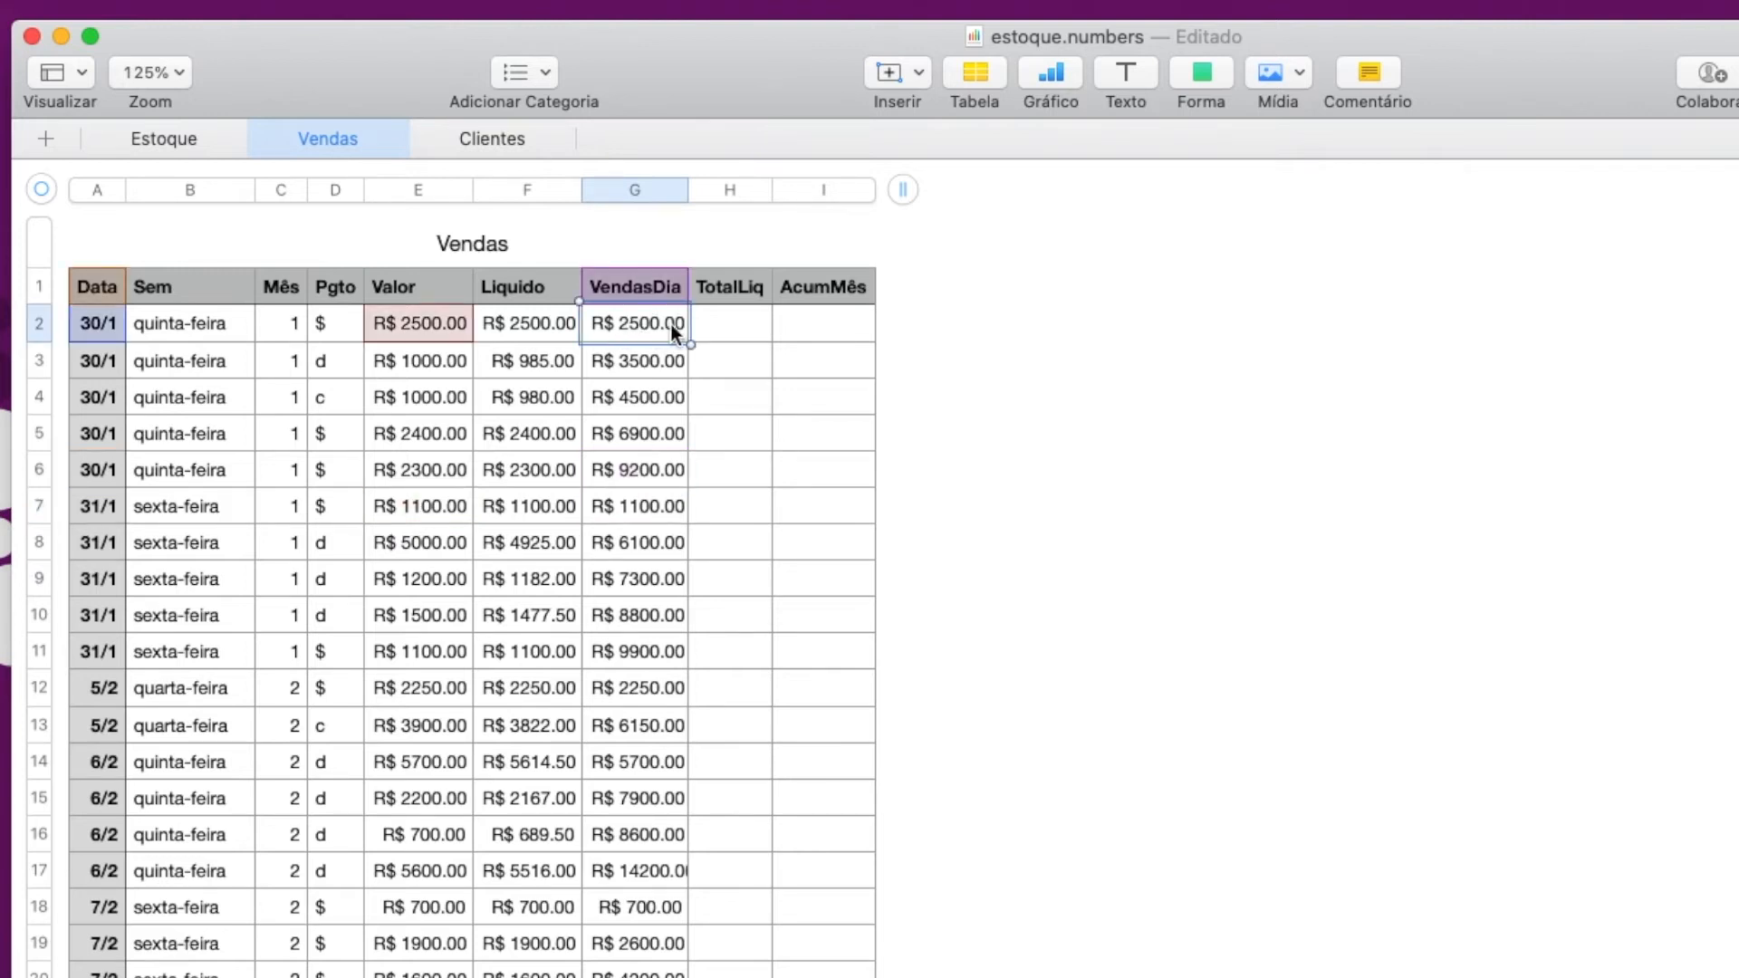
Step: Start a formula in the first TotalLiq cell, H2, and move and widen its editor clear of the row
{"action": "left_click", "coordinate": [752, 324]}
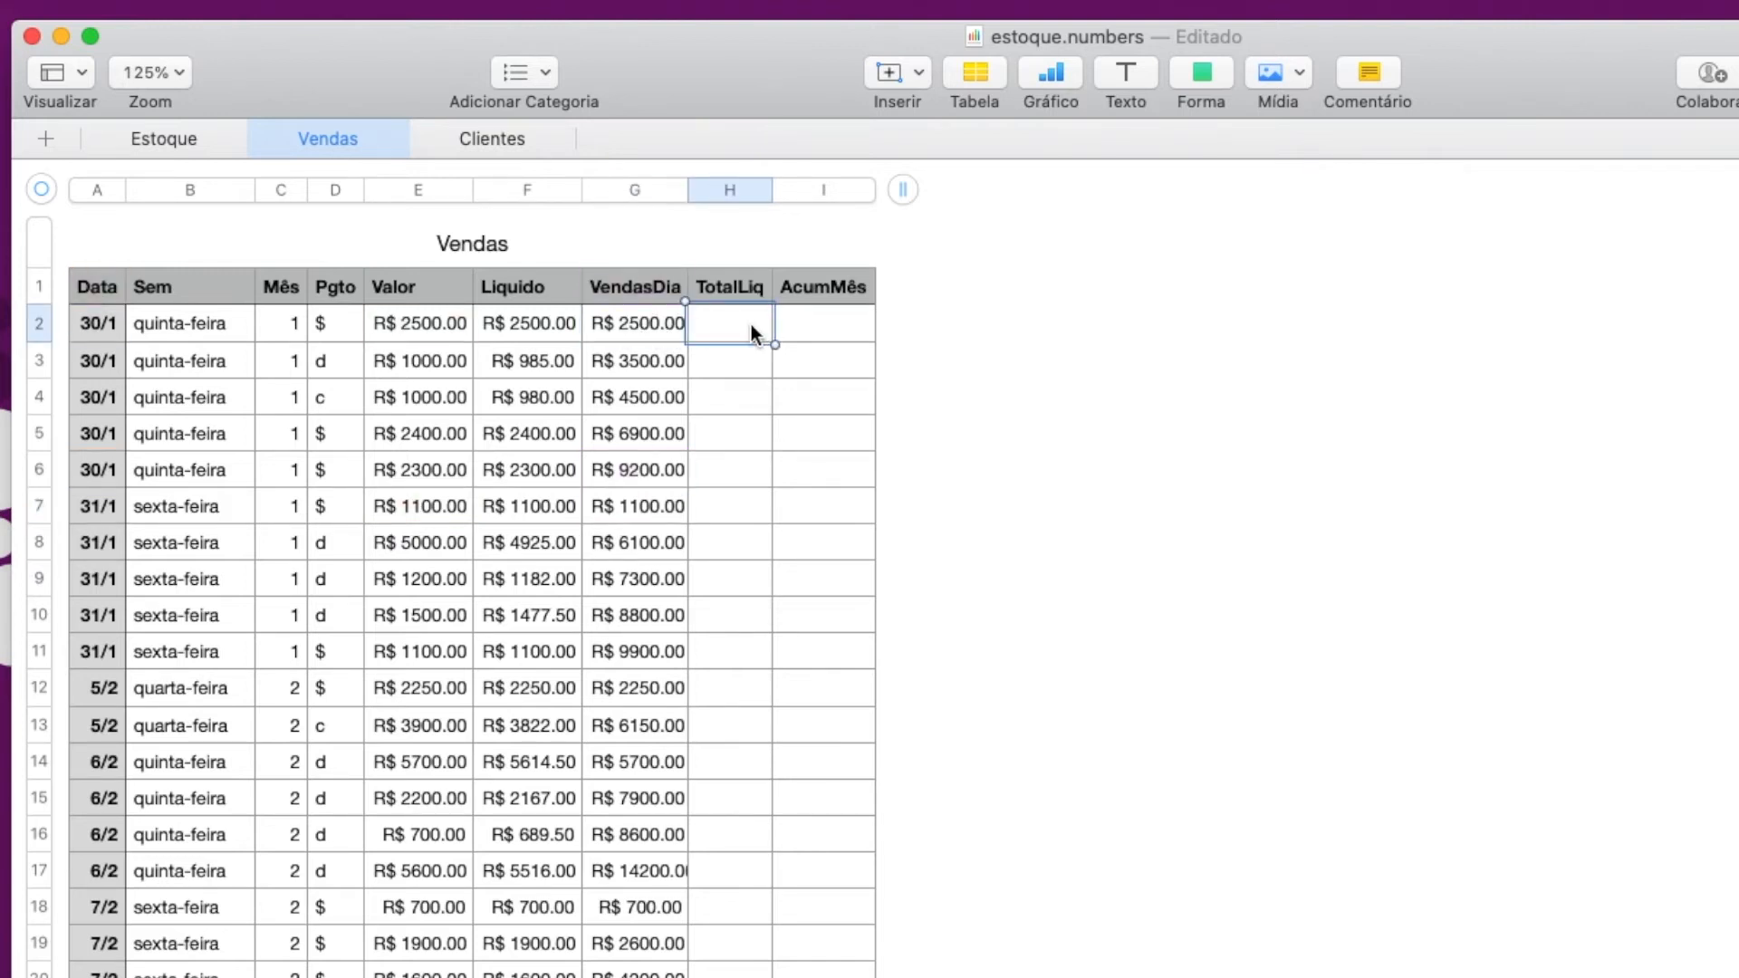
{"action": "key", "text": "equal"}
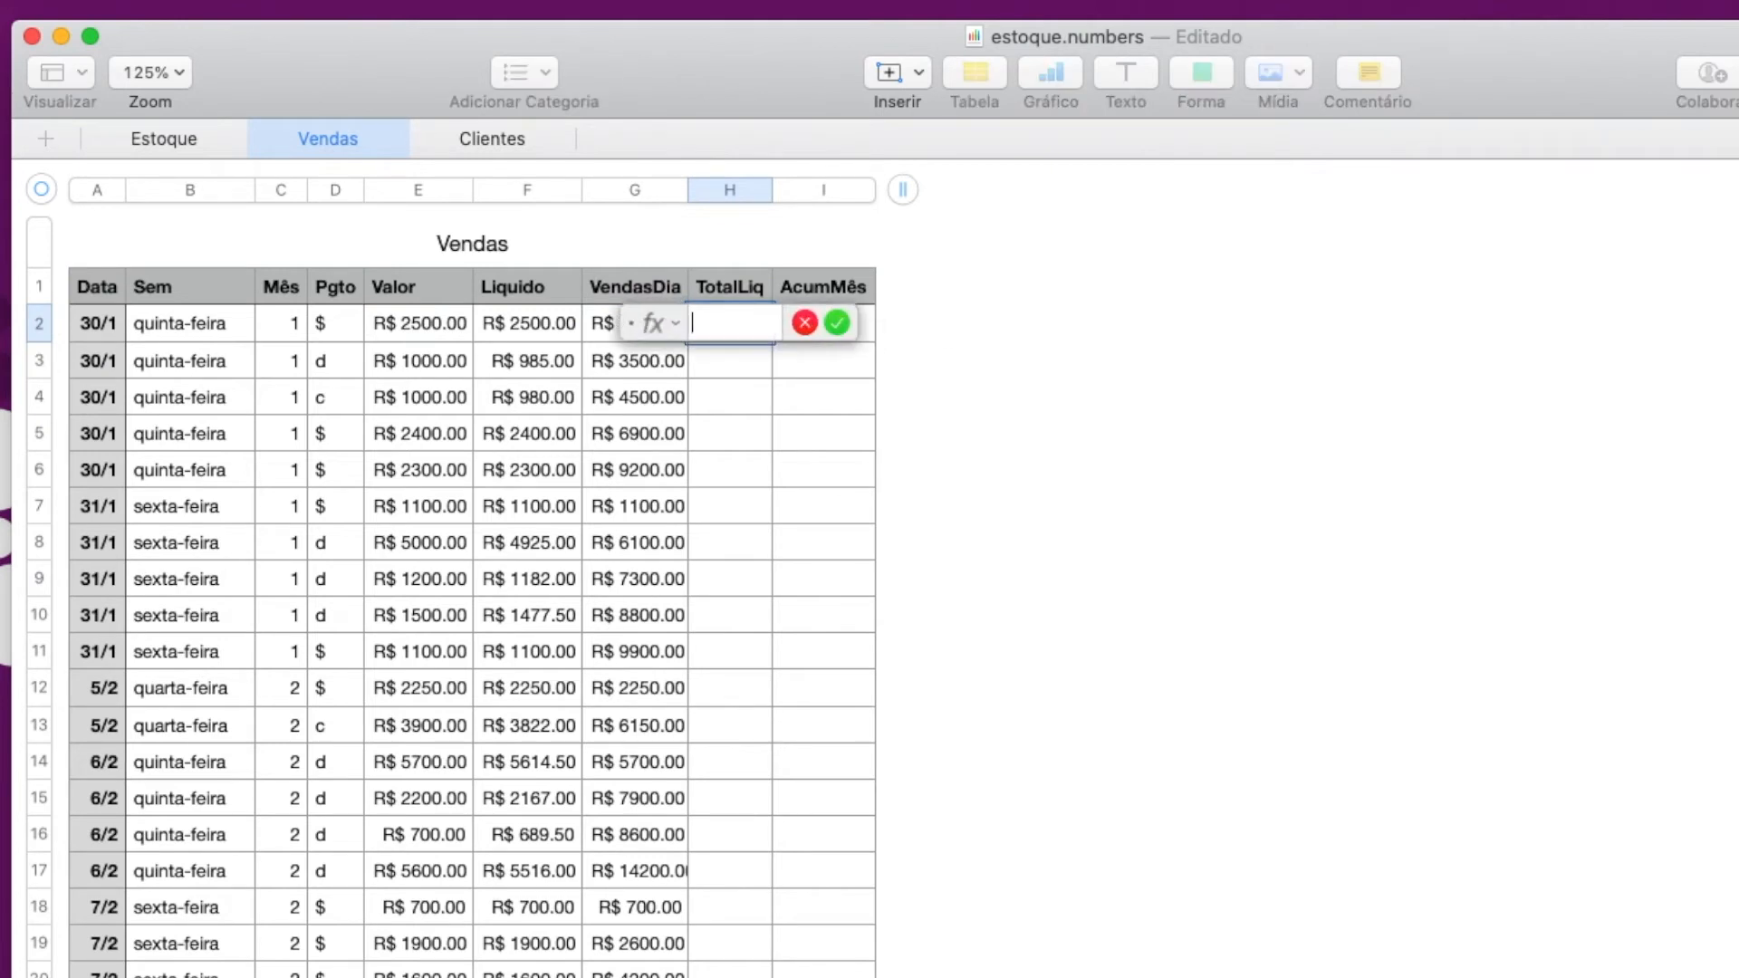
{"action": "left_click_drag", "start_coordinate": [674, 322], "coordinate": [710, 408]}
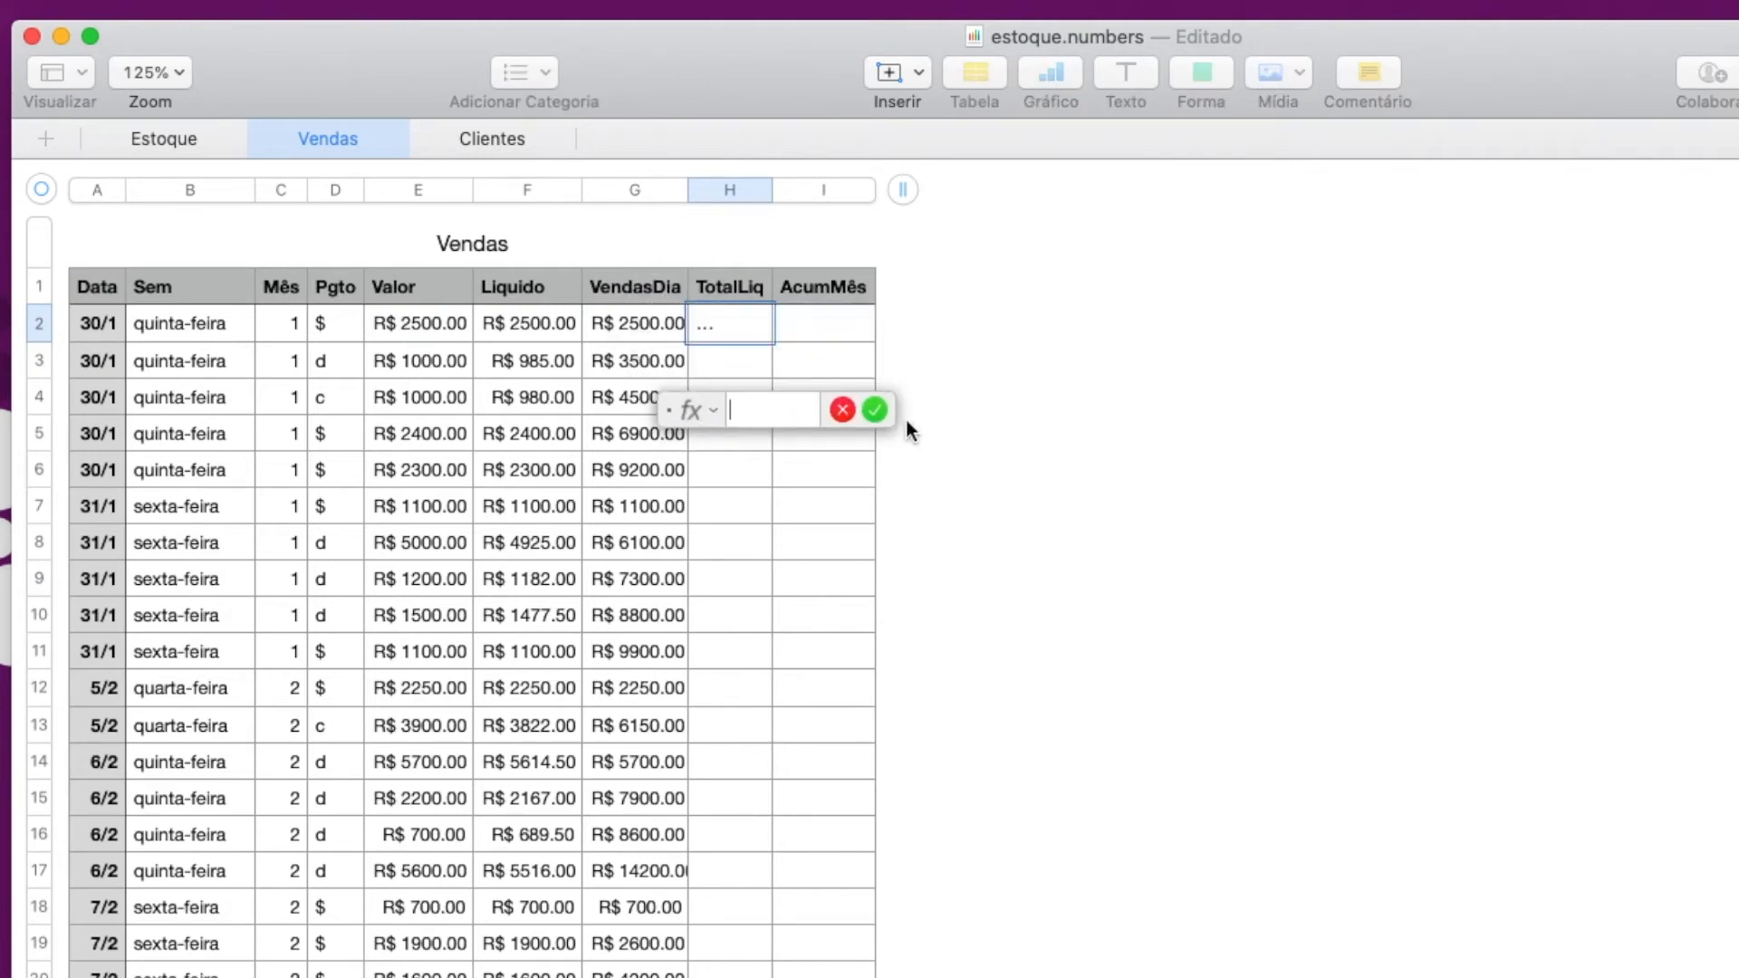
{"action": "left_click_drag", "start_coordinate": [893, 414], "coordinate": [1500, 459]}
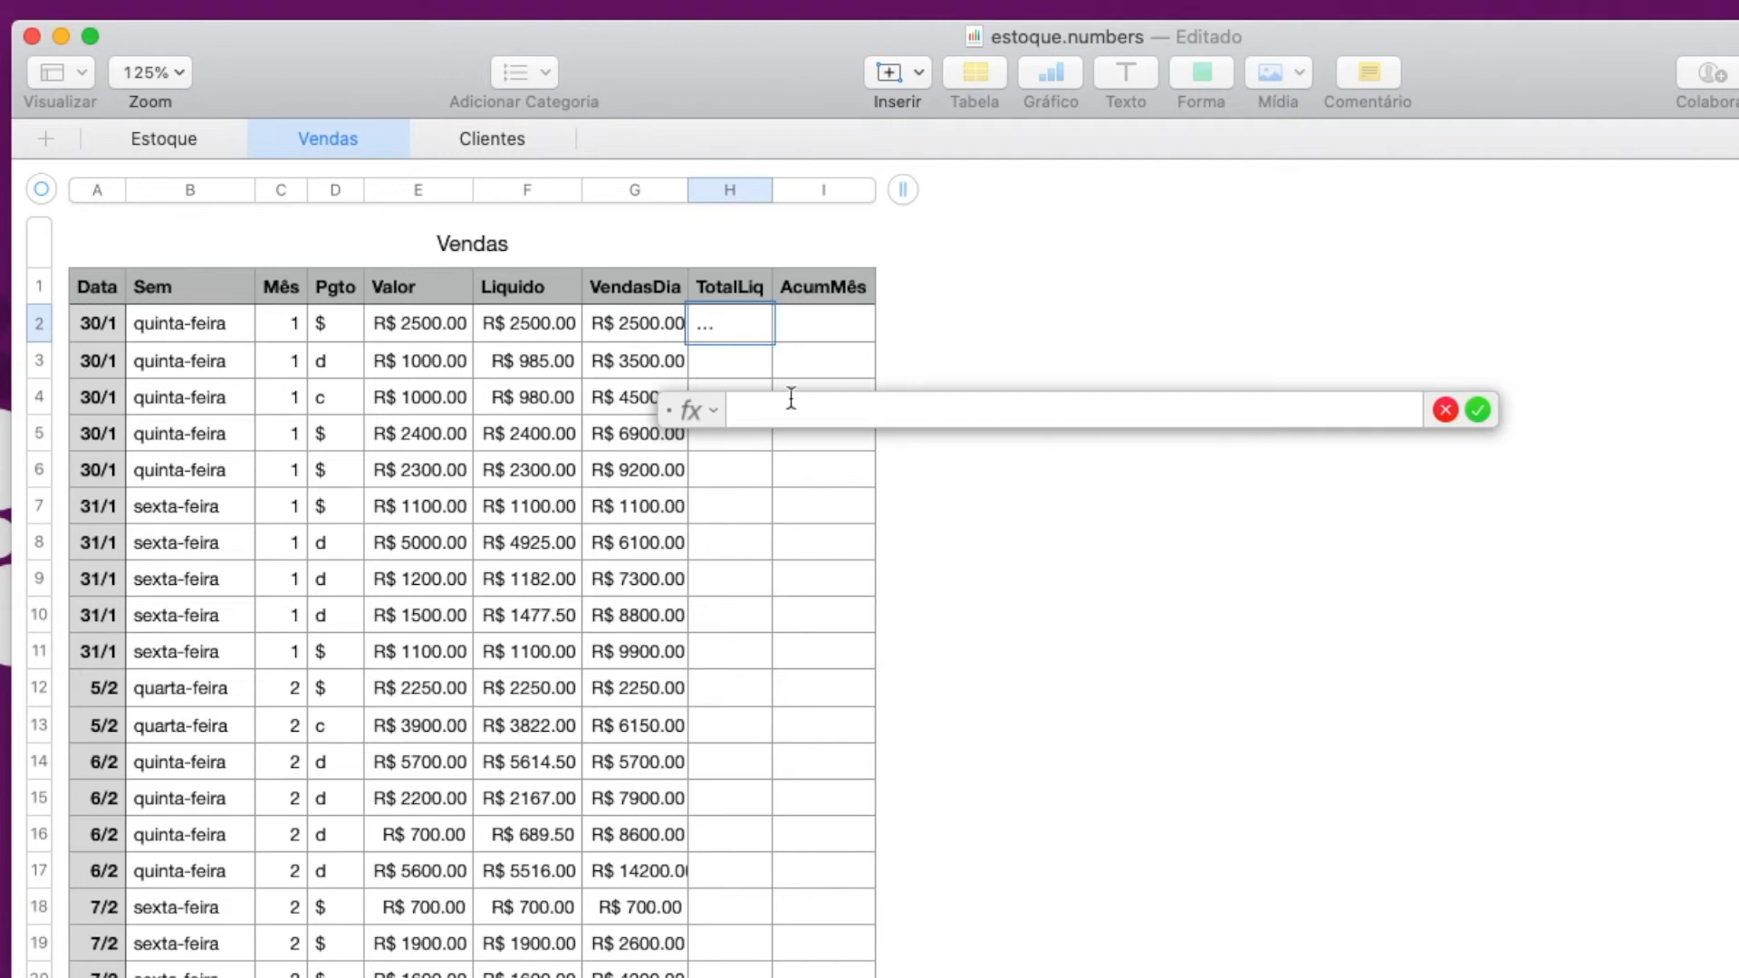
Step: Set the formula's SE condition to $A2=$A1, with A1's column preserved and its row left relative
{"action": "type", "text": "se("}
{"action": "left_click", "coordinate": [109, 331]}
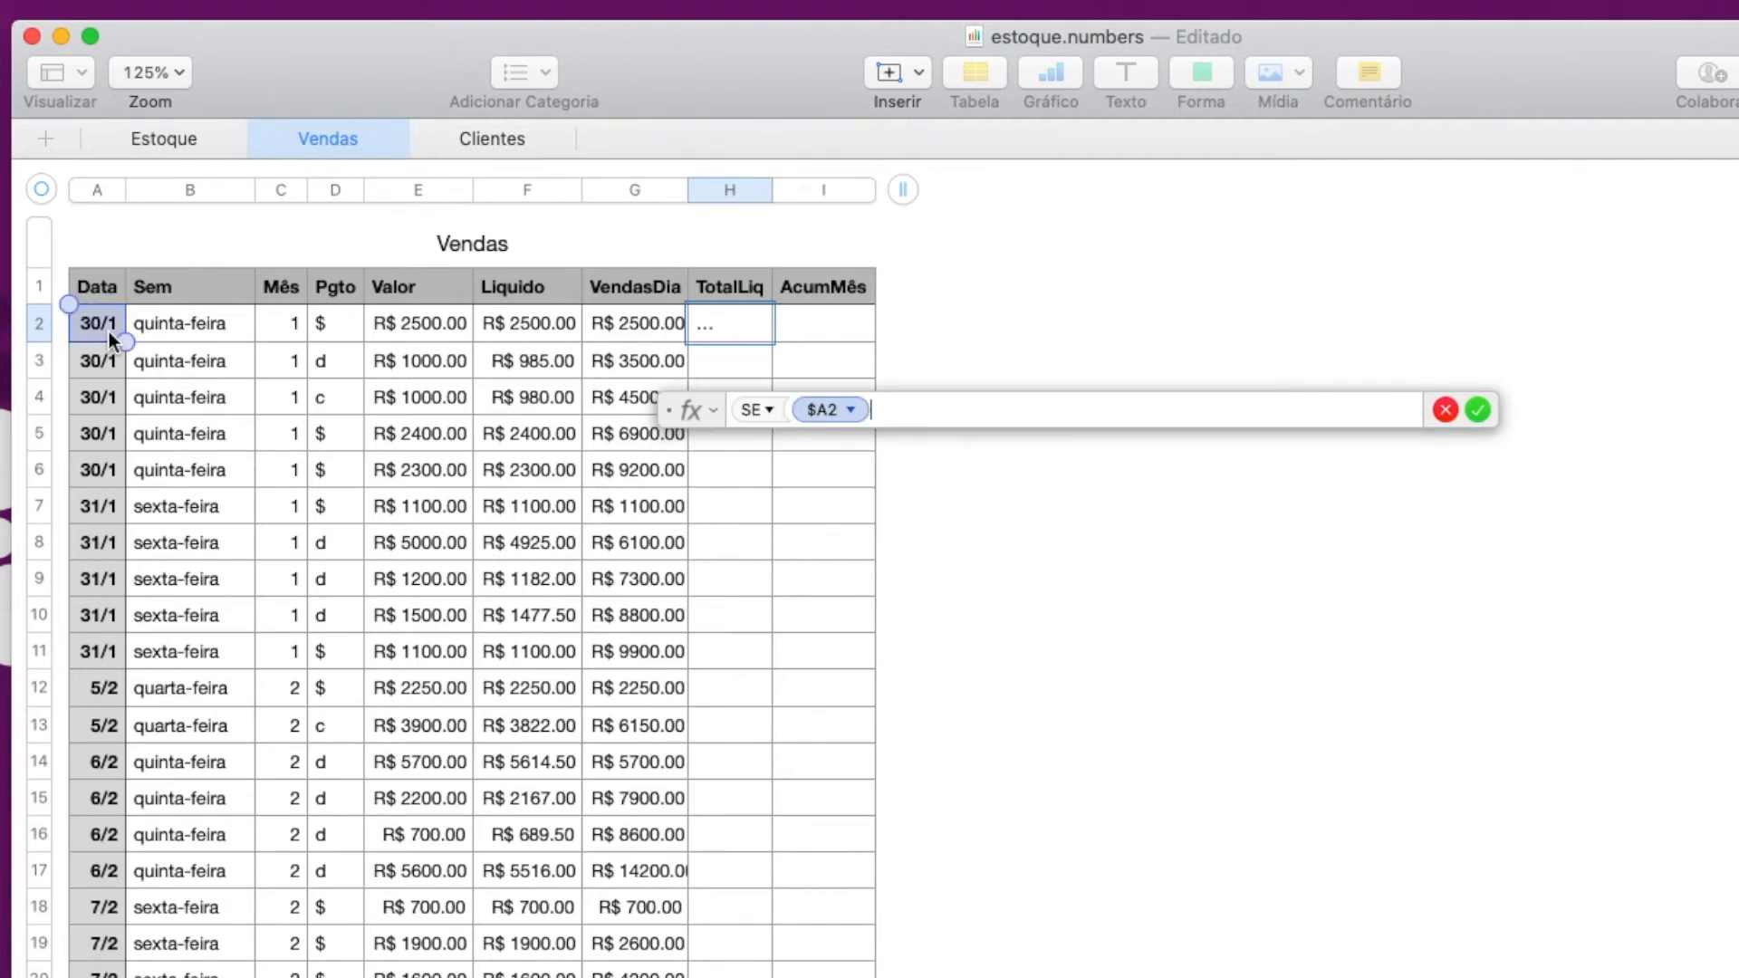
{"action": "type", "text": "="}
{"action": "left_click", "coordinate": [83, 288]}
{"action": "left_click", "coordinate": [940, 409]}
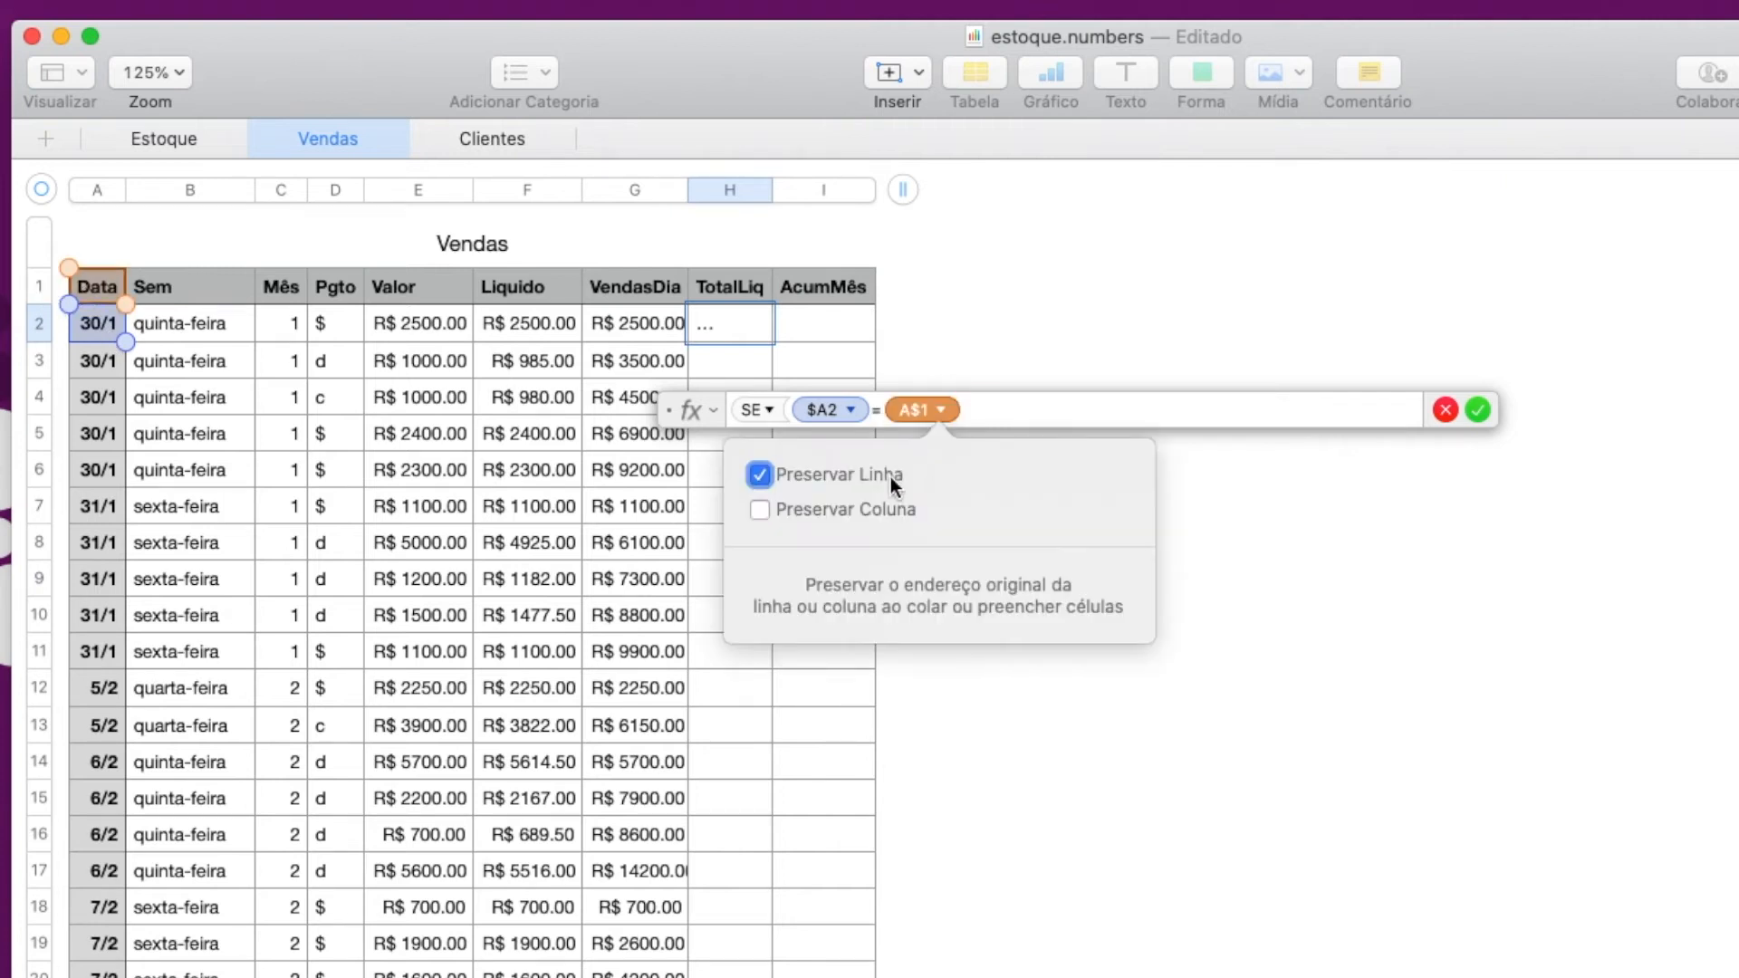
{"action": "left_click", "coordinate": [775, 473]}
{"action": "left_click", "coordinate": [780, 508]}
{"action": "left_click", "coordinate": [1005, 418]}
{"action": "left_click", "coordinate": [1005, 417]}
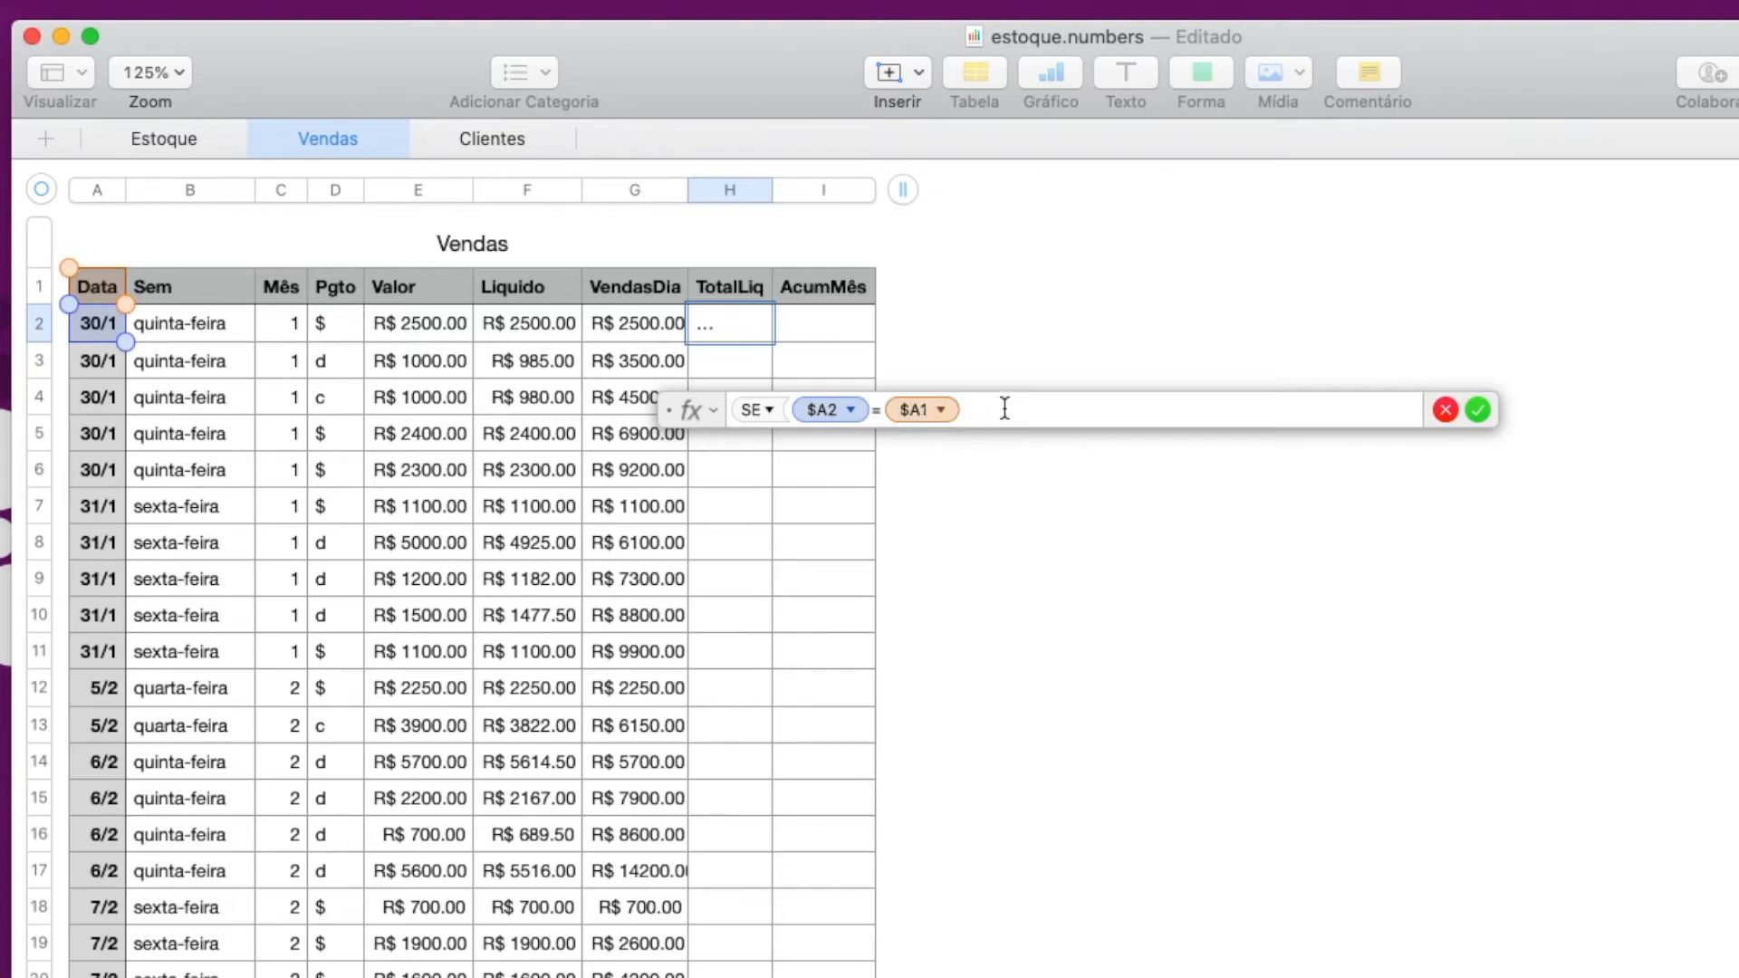
Step: Make the SE return H1+F2 when the dates match and F2 otherwise, with H1 fully relative, and accept the formula
{"action": "type", "text": ","}
{"action": "left_click", "coordinate": [741, 284]}
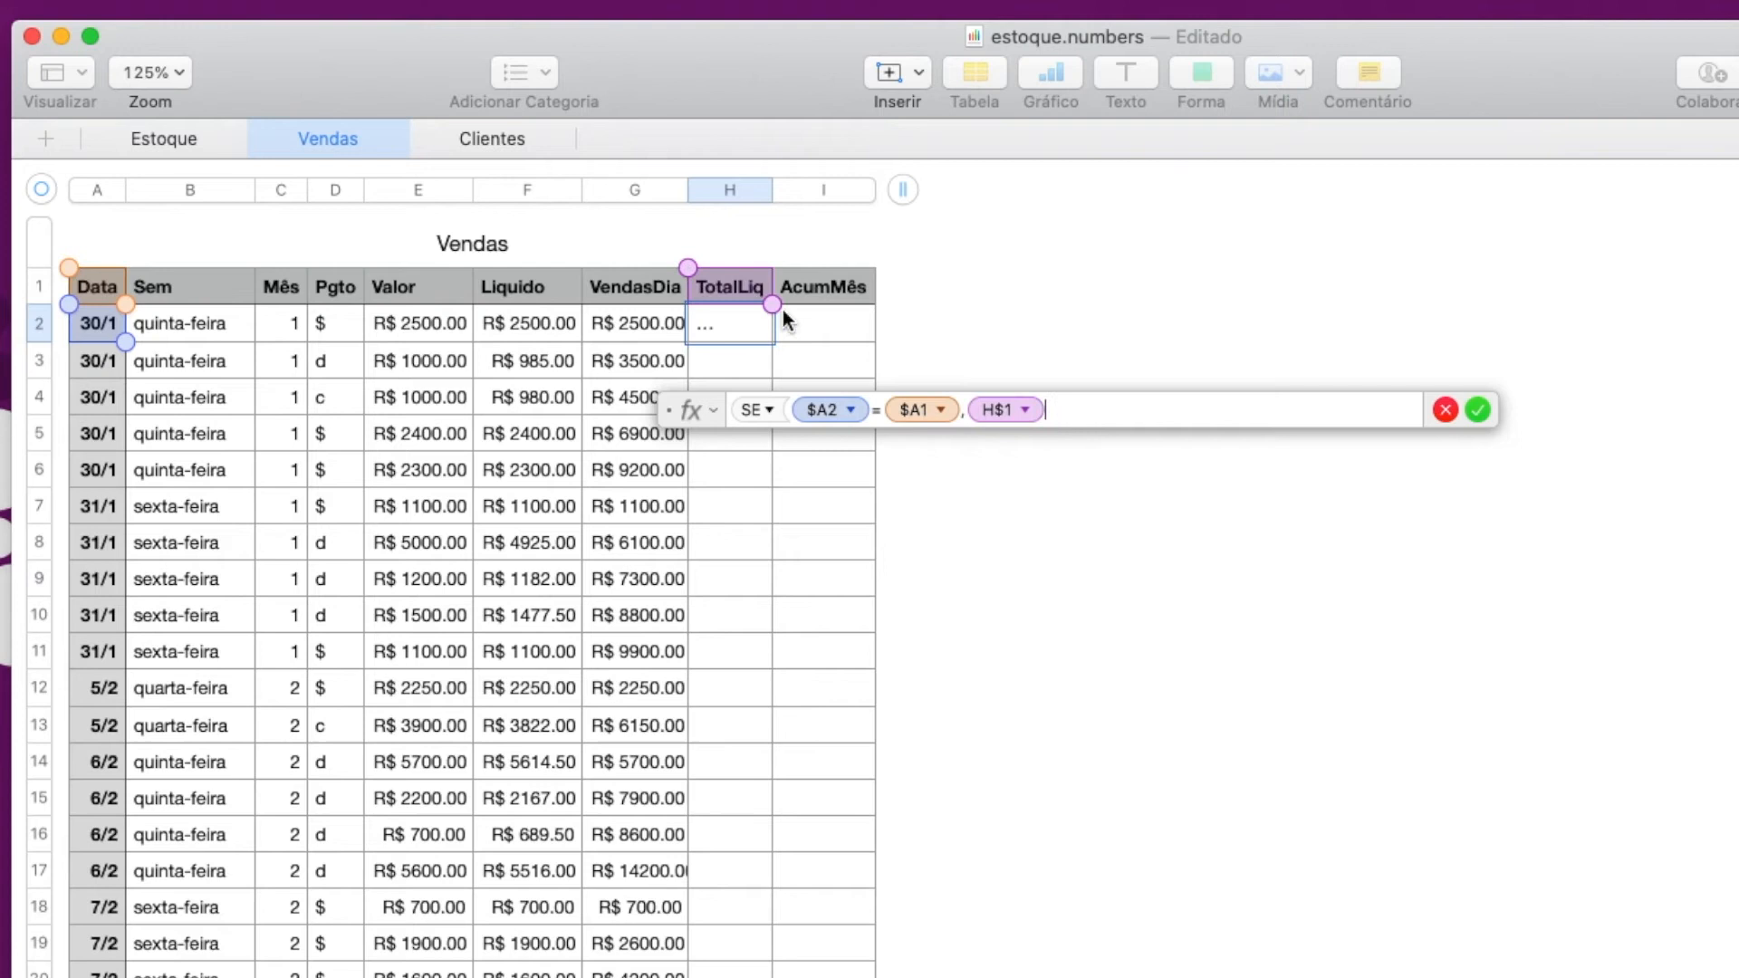
{"action": "left_click", "coordinate": [1025, 412]}
{"action": "left_click", "coordinate": [849, 476]}
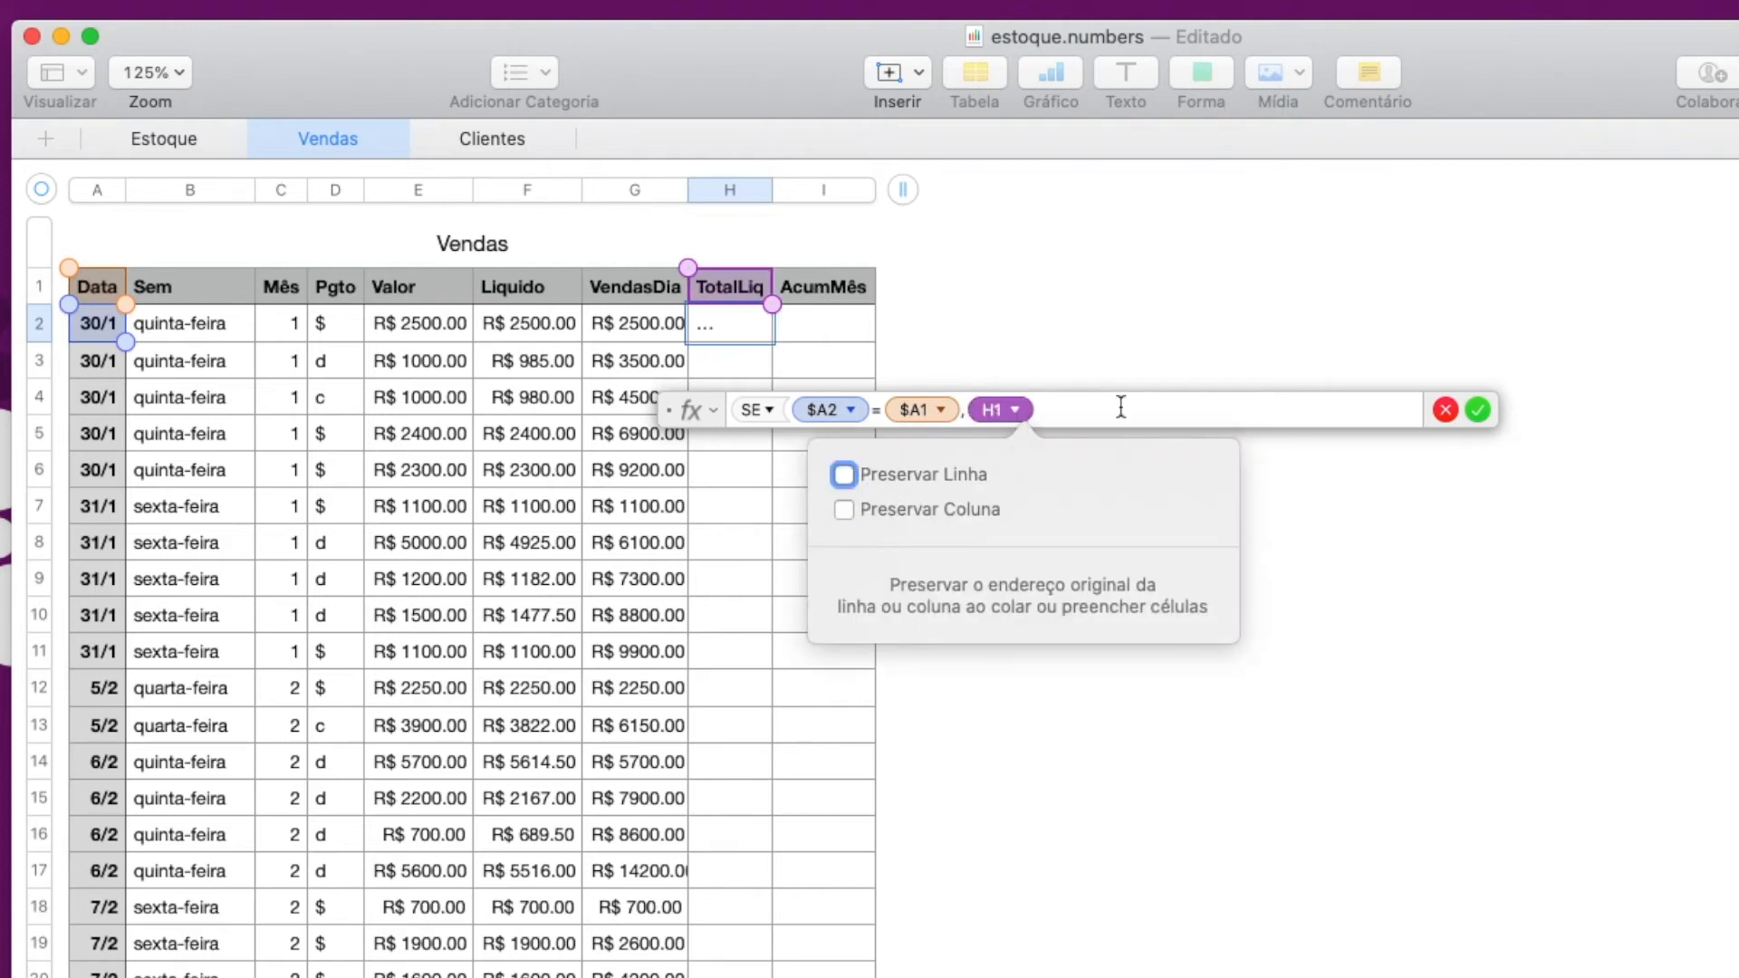
{"action": "left_click", "coordinate": [1114, 408]}
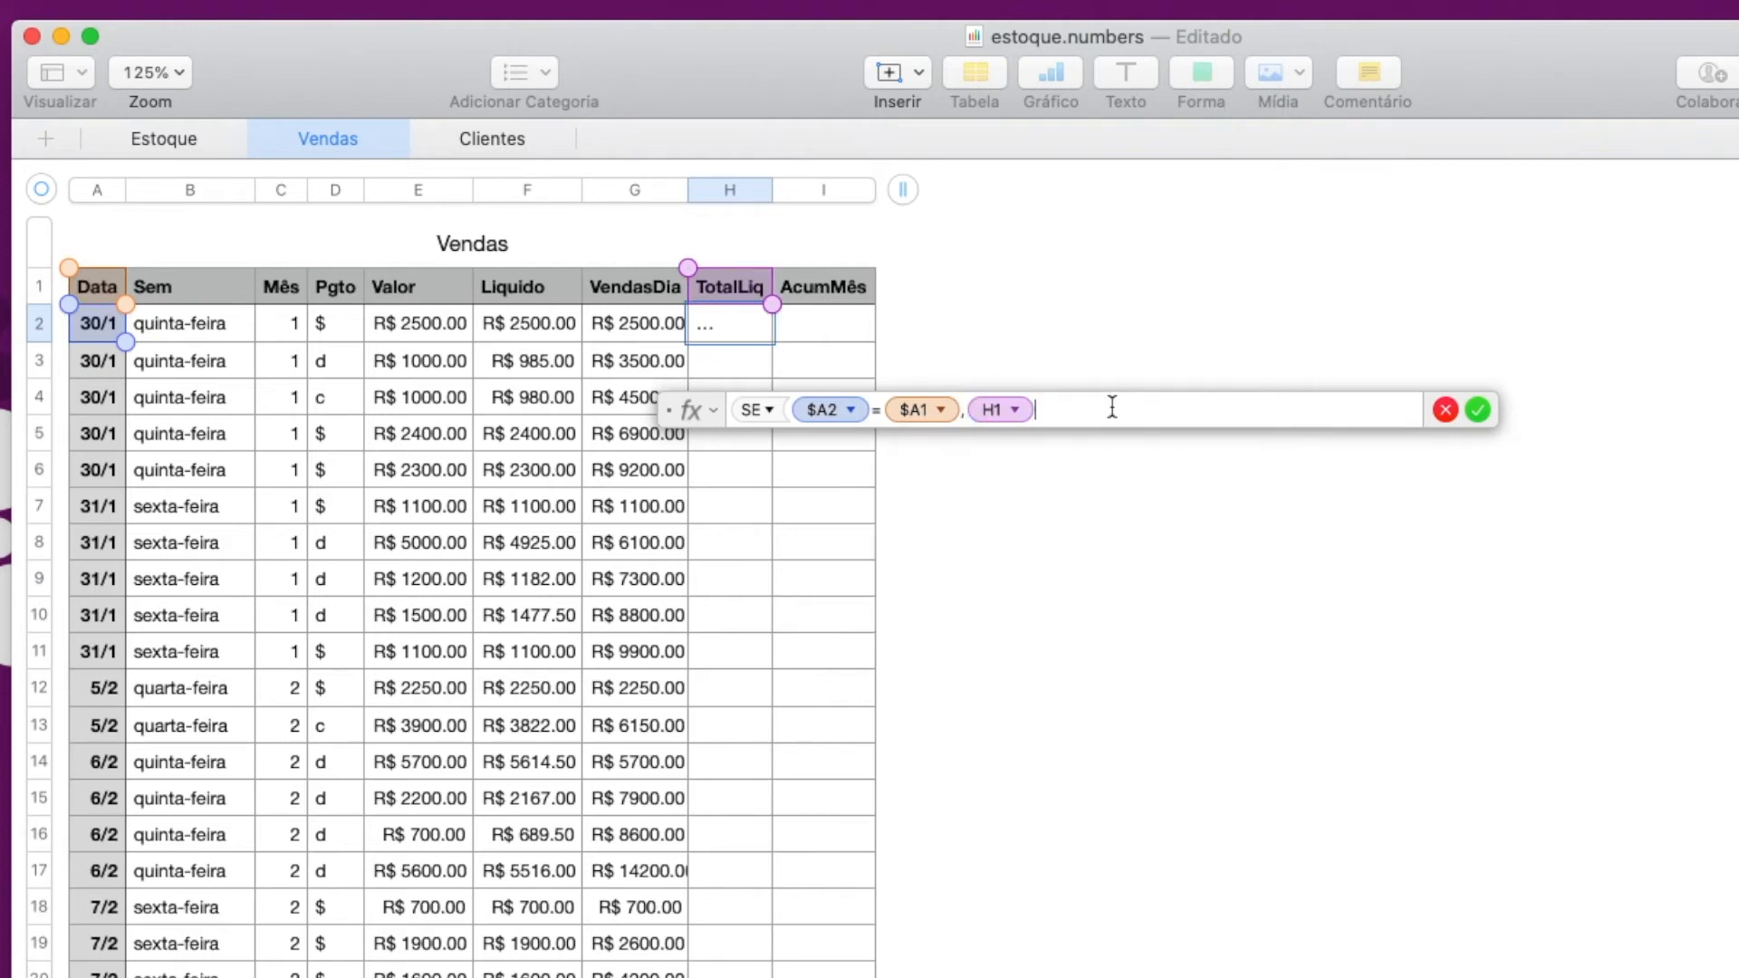
{"action": "type", "text": "+"}
{"action": "left_click", "coordinate": [523, 322]}
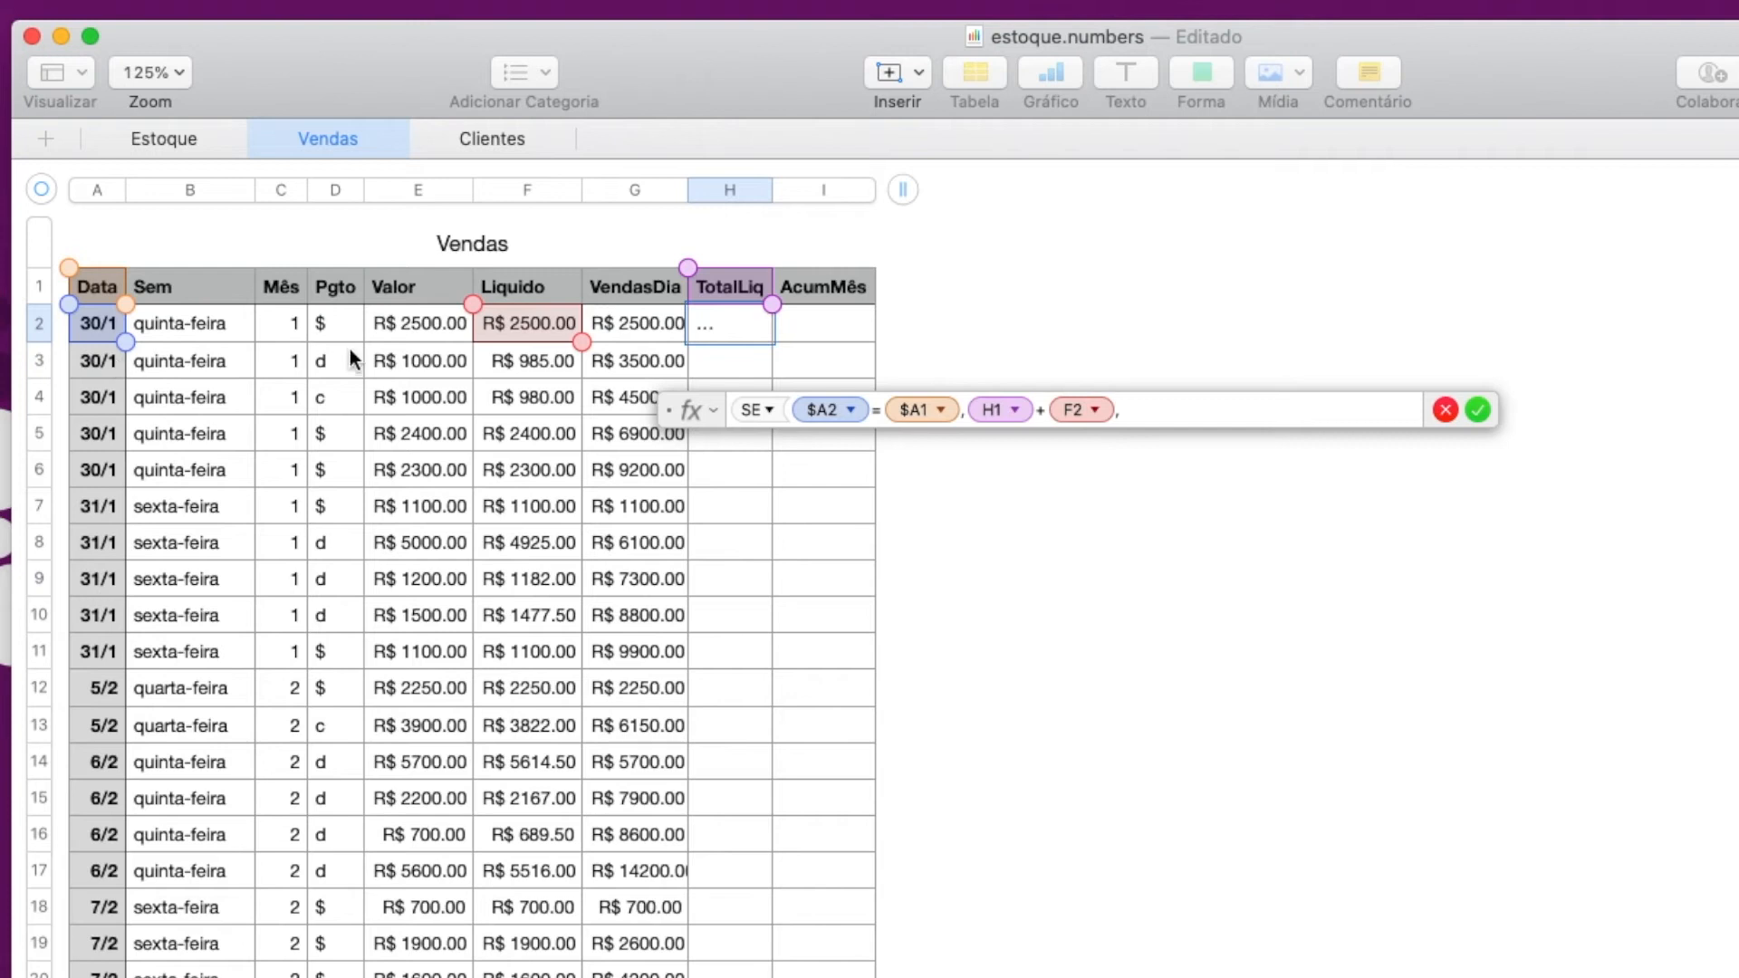
{"action": "left_click", "coordinate": [509, 325]}
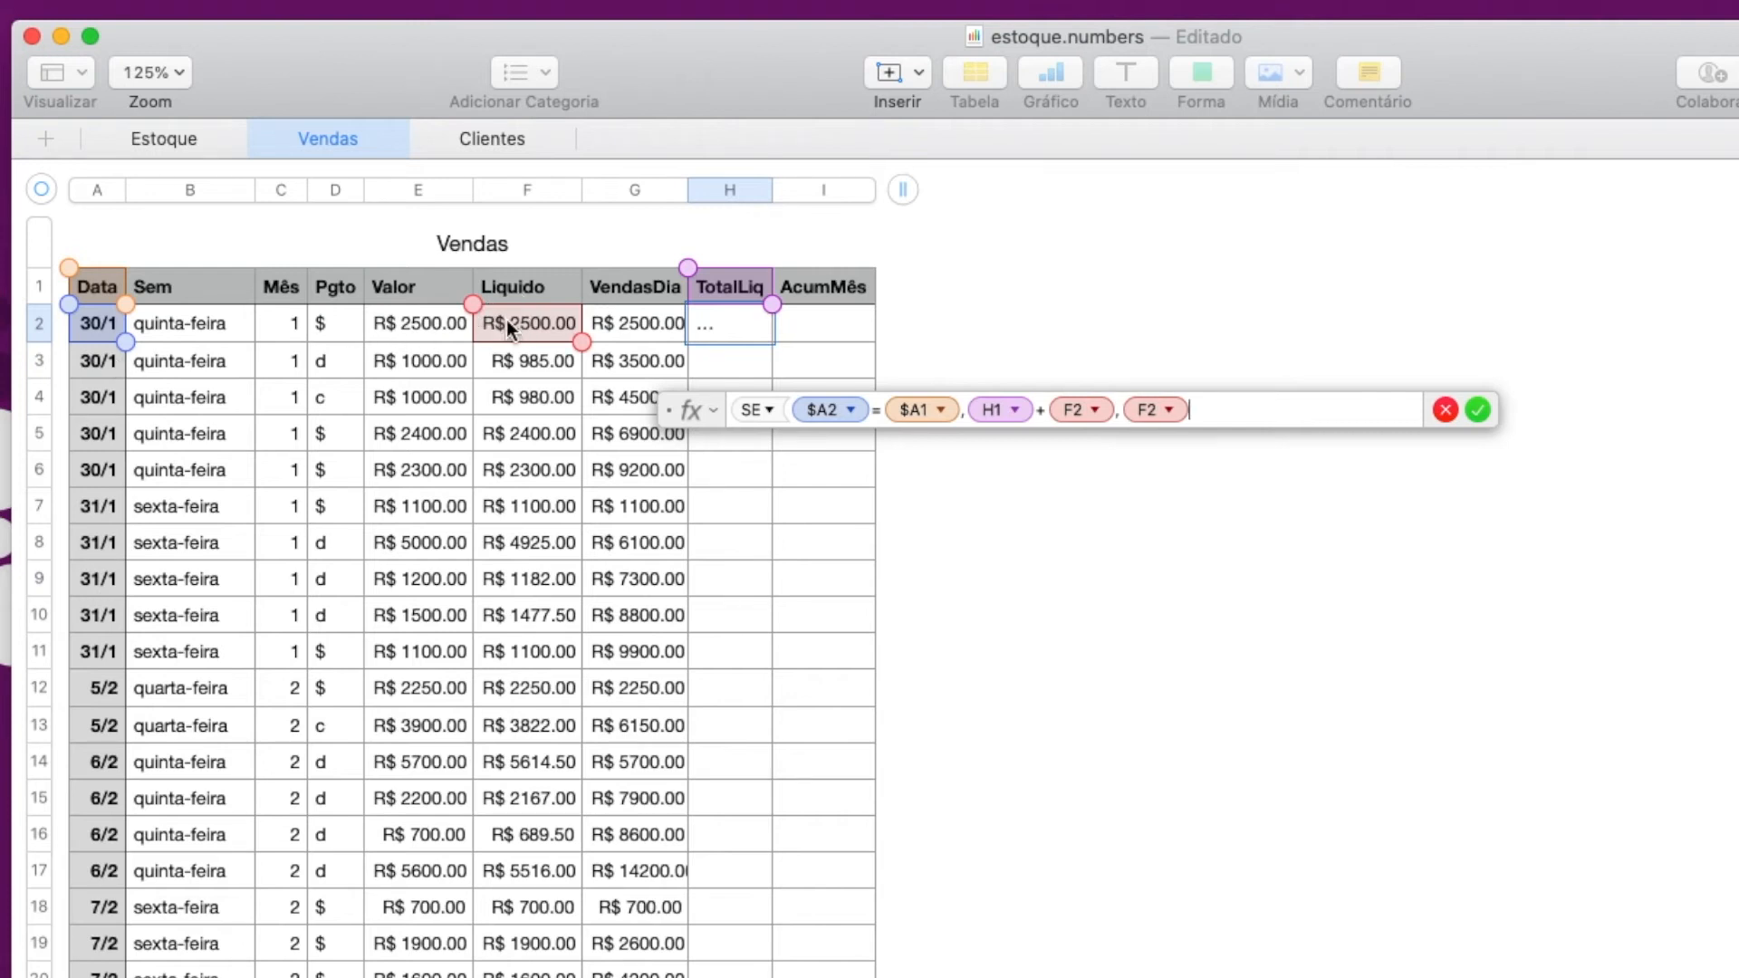
{"action": "left_click", "coordinate": [1477, 410]}
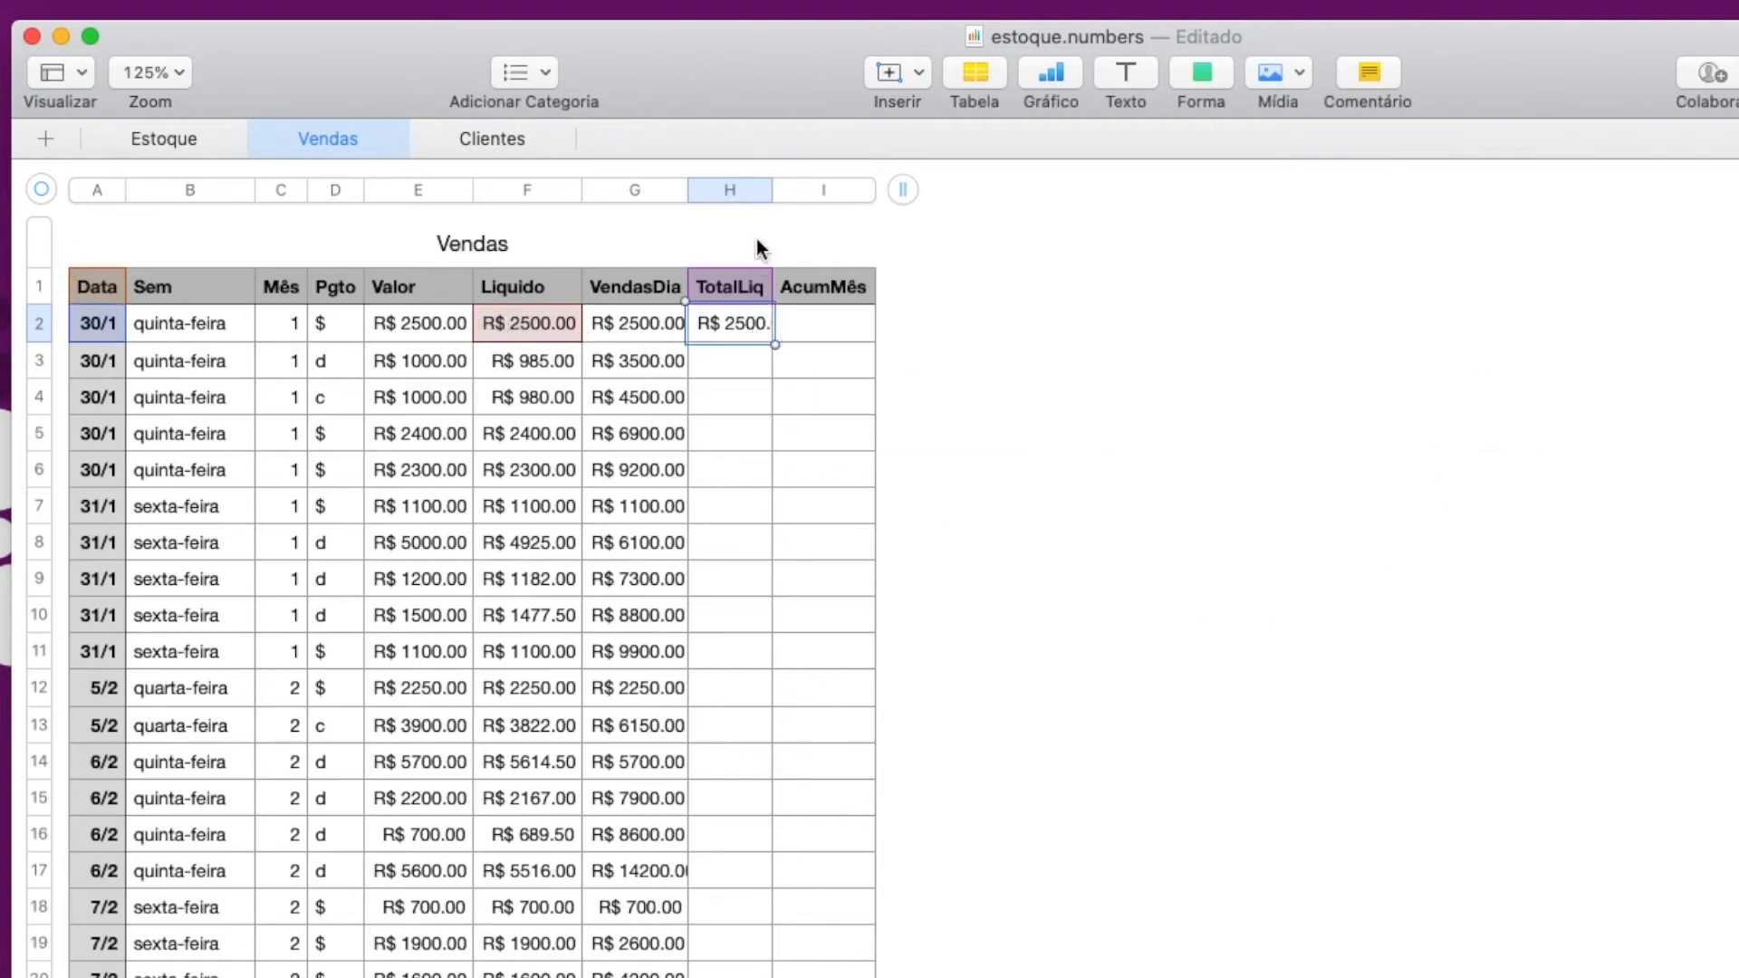
Step: Widen the TotalLiq column to fit its amounts and fill the H2 formula down through the remaining sales rows
{"action": "left_click_drag", "start_coordinate": [773, 189], "coordinate": [797, 189]}
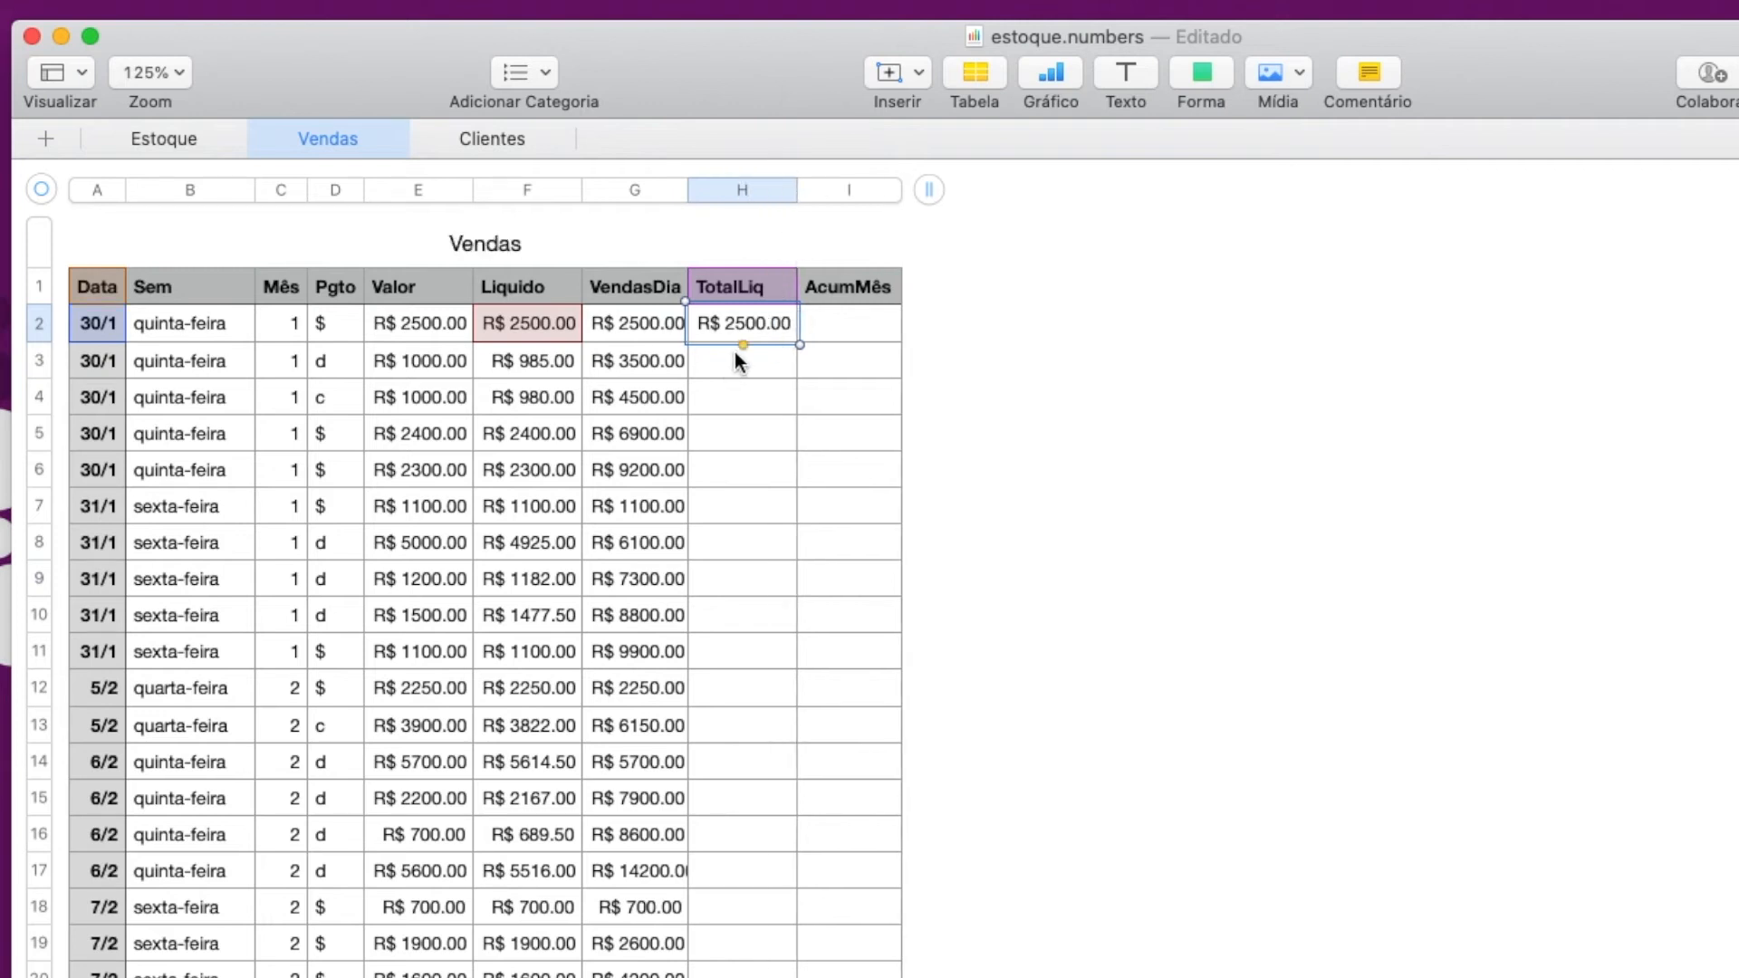
{"action": "left_click_drag", "start_coordinate": [741, 345], "coordinate": [692, 480]}
{"action": "scroll", "coordinate": [698, 363], "scroll_direction": "up", "scroll_amount": 2}
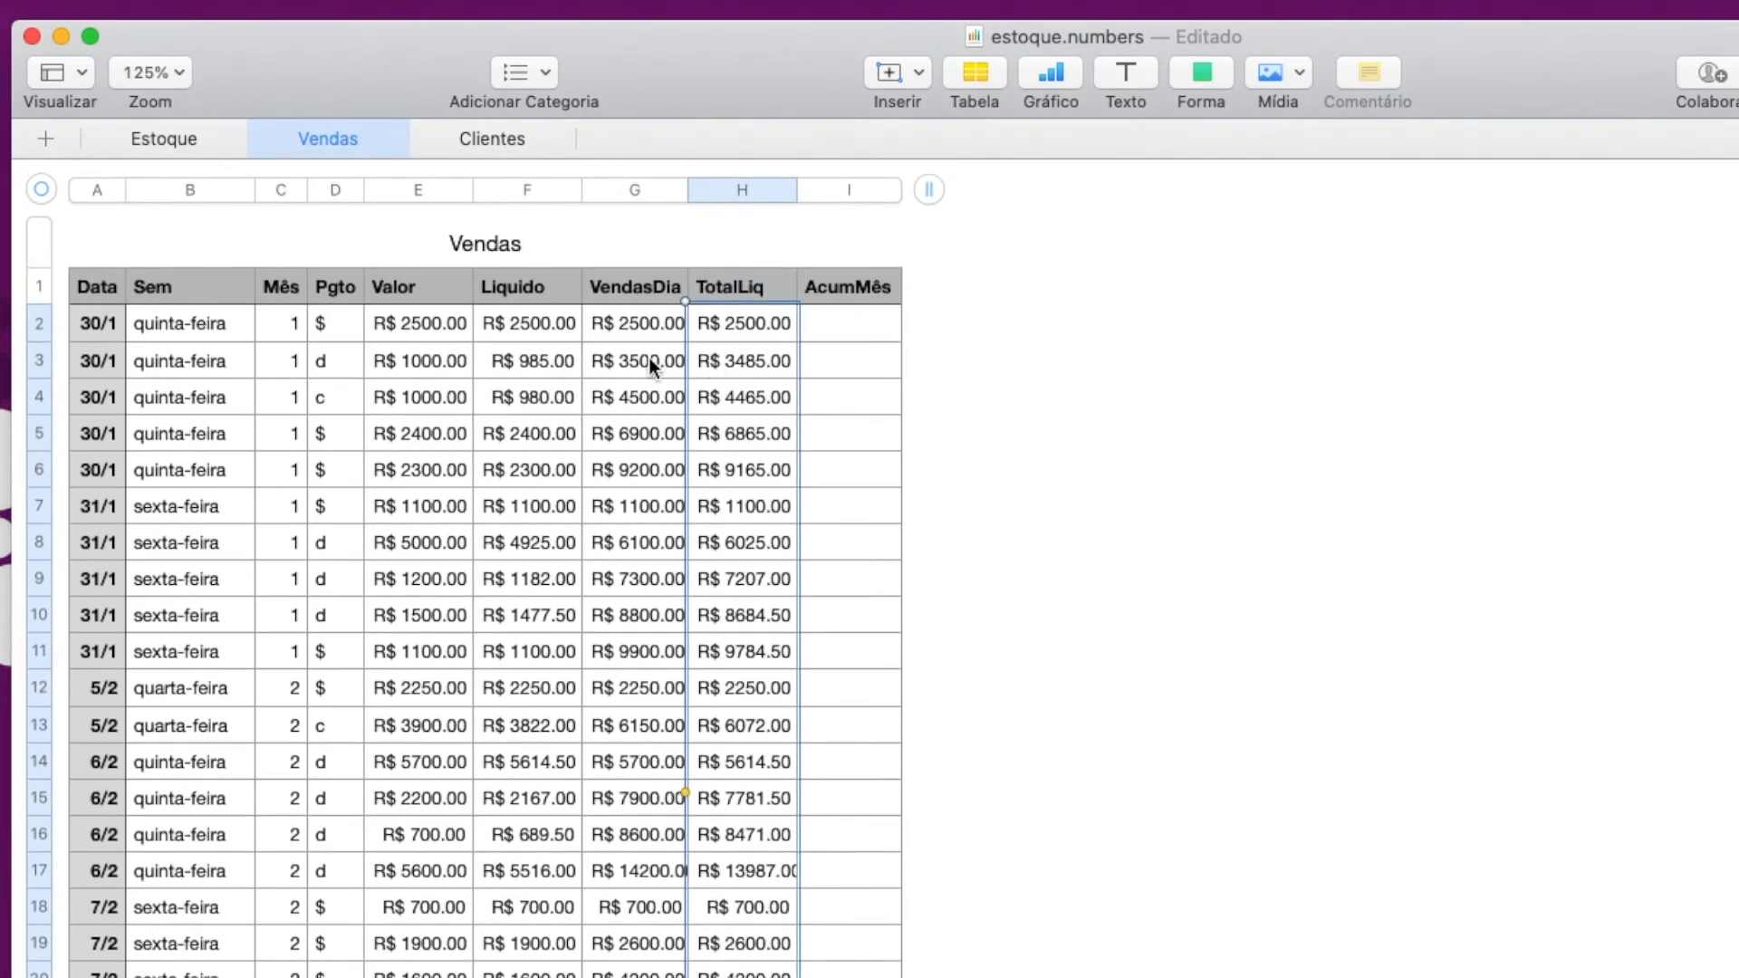
Step: Compare the Liquido values with the TotalLiq results in the first rows and check where the total restarts on a new date
{"action": "left_click", "coordinate": [521, 363]}
{"action": "left_click", "coordinate": [543, 401]}
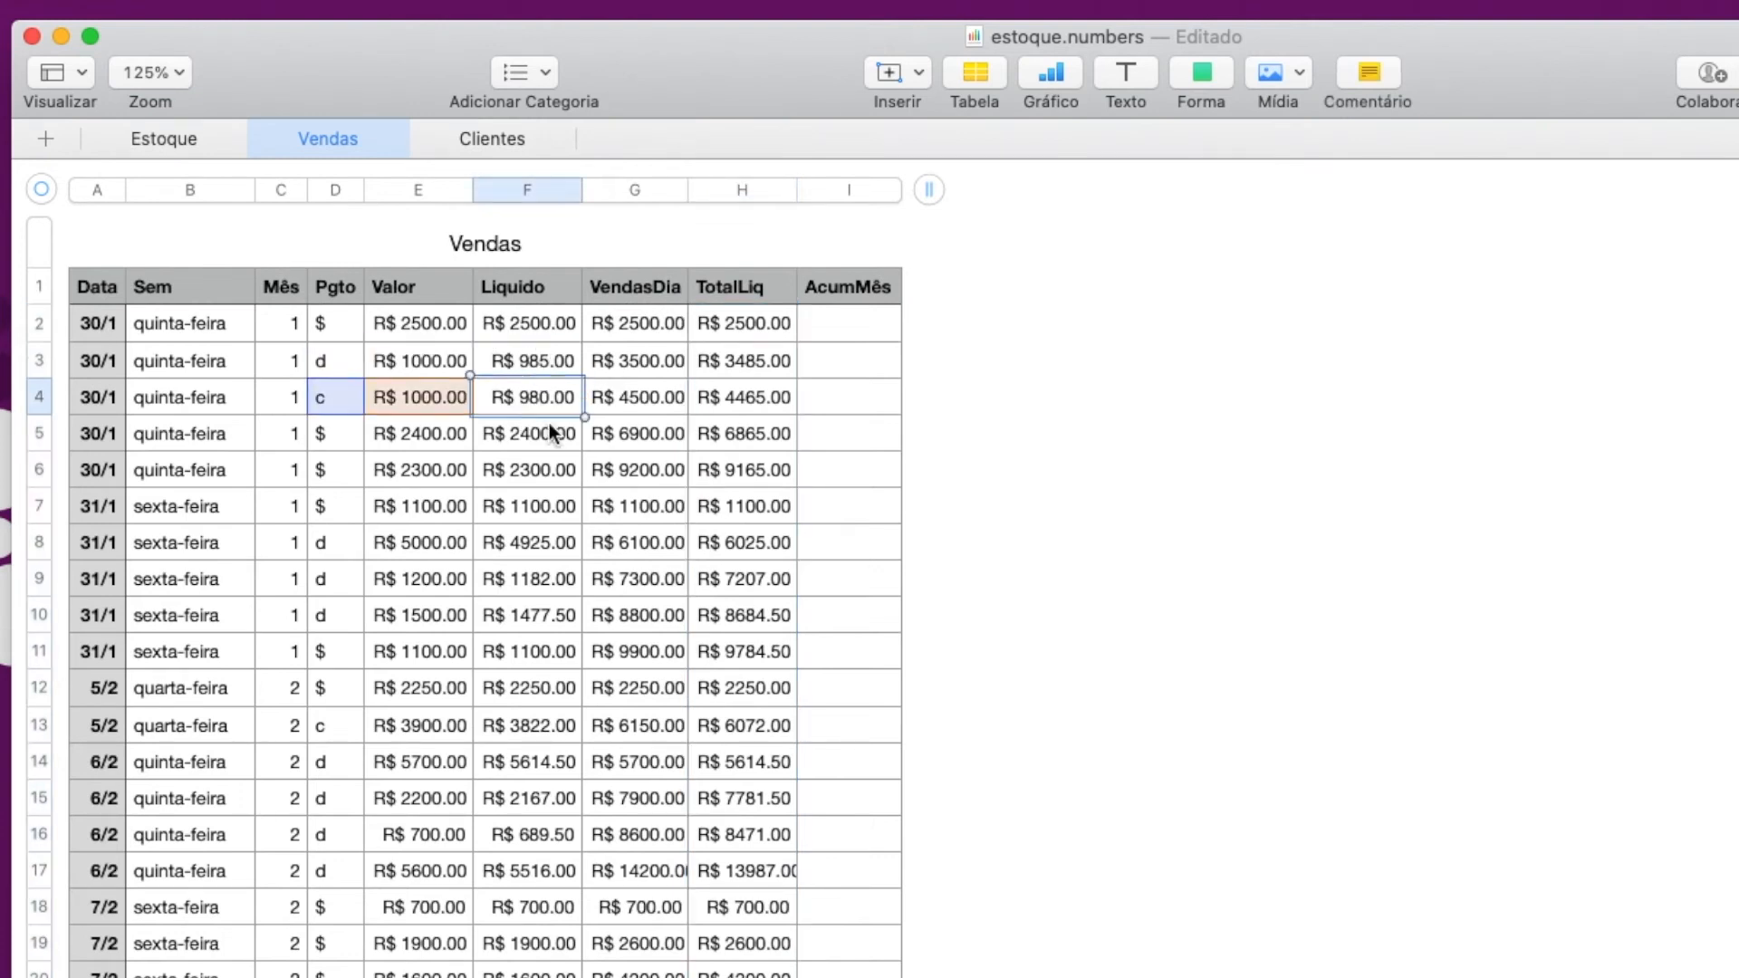
{"action": "left_click", "coordinate": [739, 353]}
{"action": "left_click", "coordinate": [543, 394]}
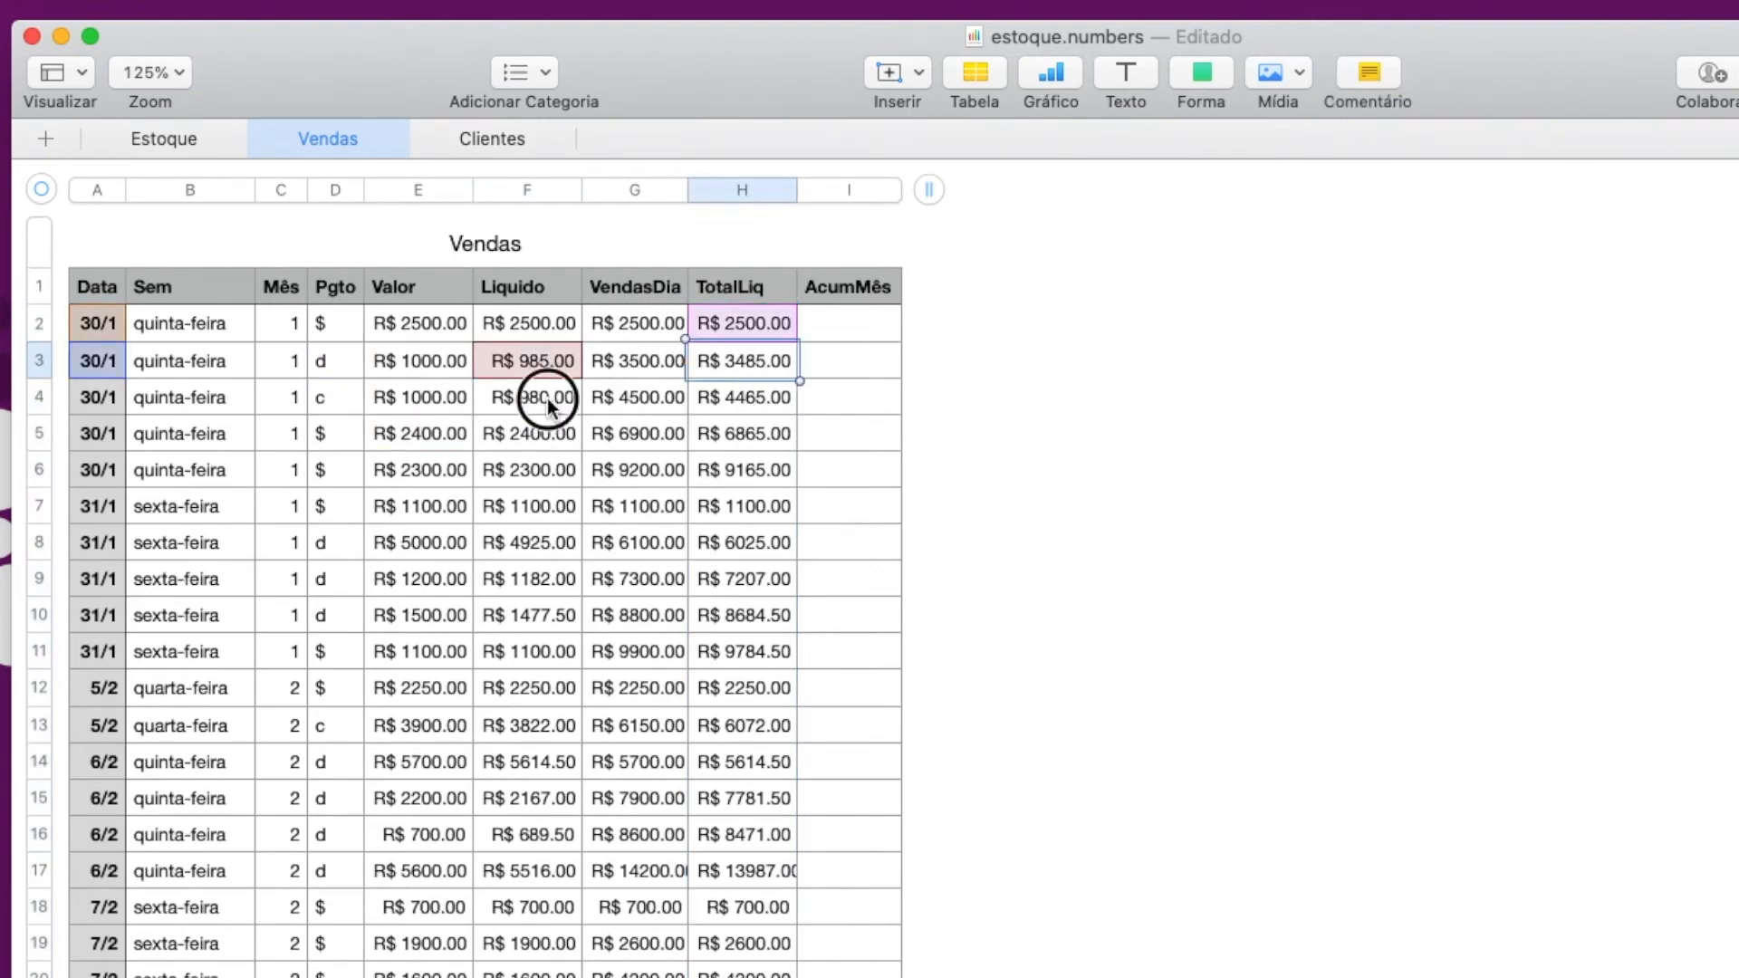
{"action": "left_click", "coordinate": [549, 428]}
{"action": "left_click", "coordinate": [738, 509]}
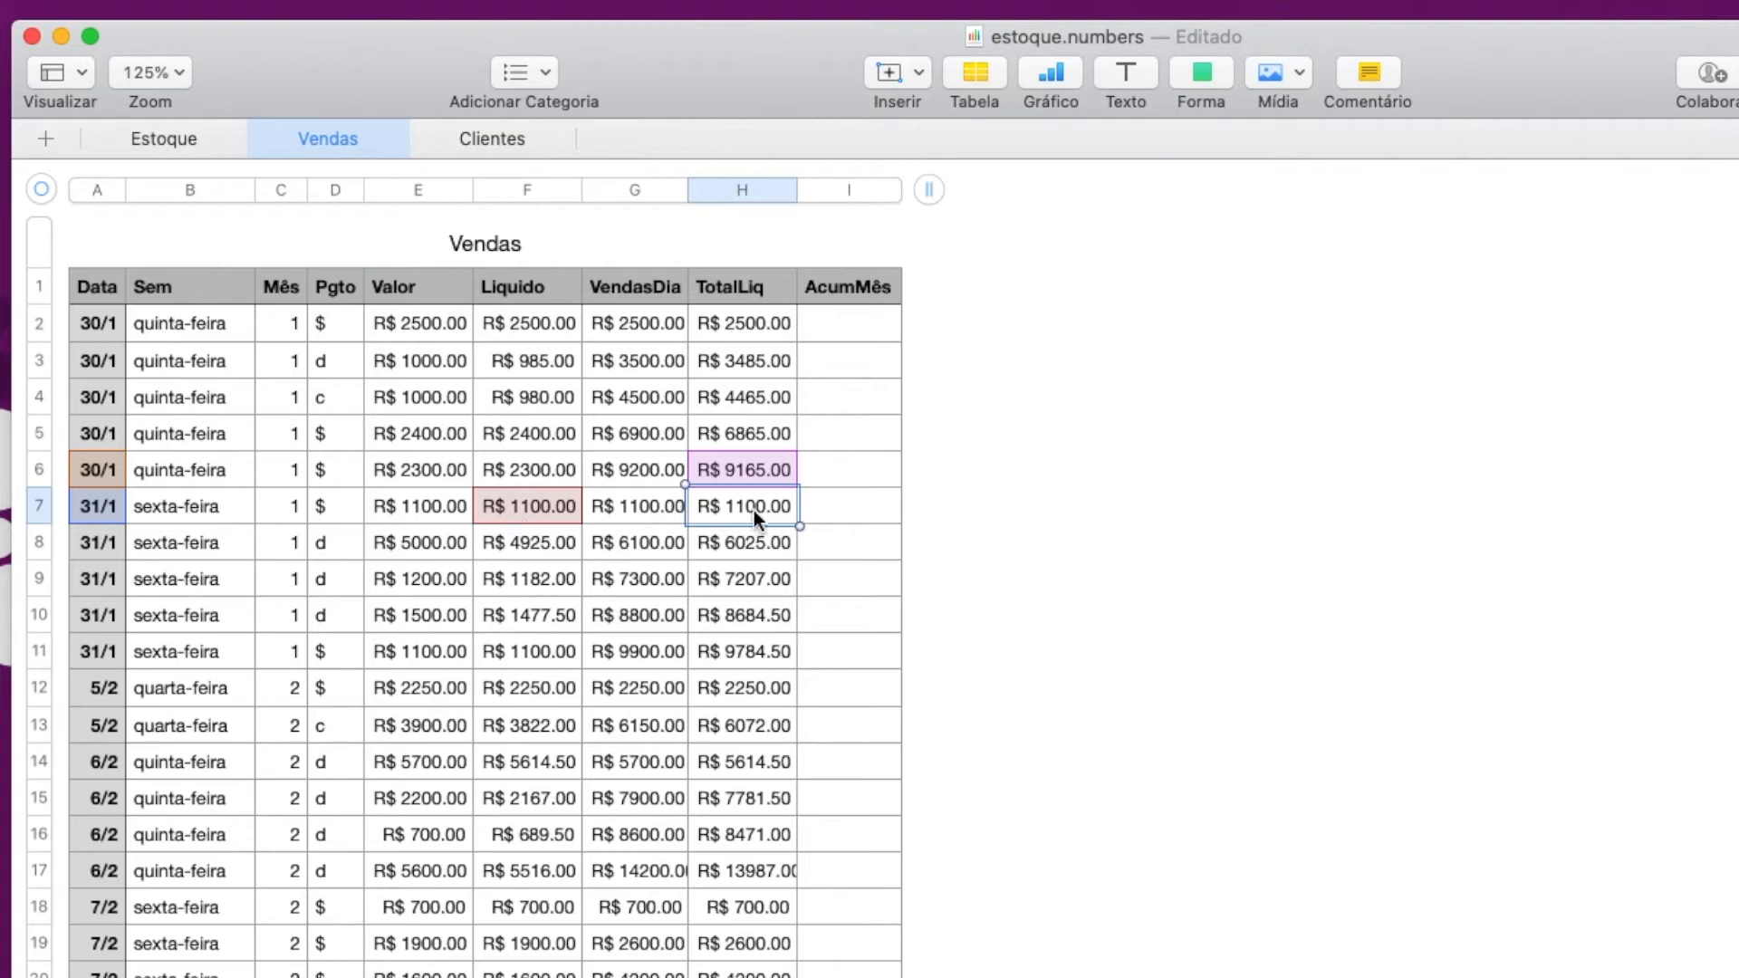
Step: Start an SE formula in AcumMês cell I2 with the condition C2=$C1, preserving C1's column but not its row
{"action": "left_click", "coordinate": [848, 324]}
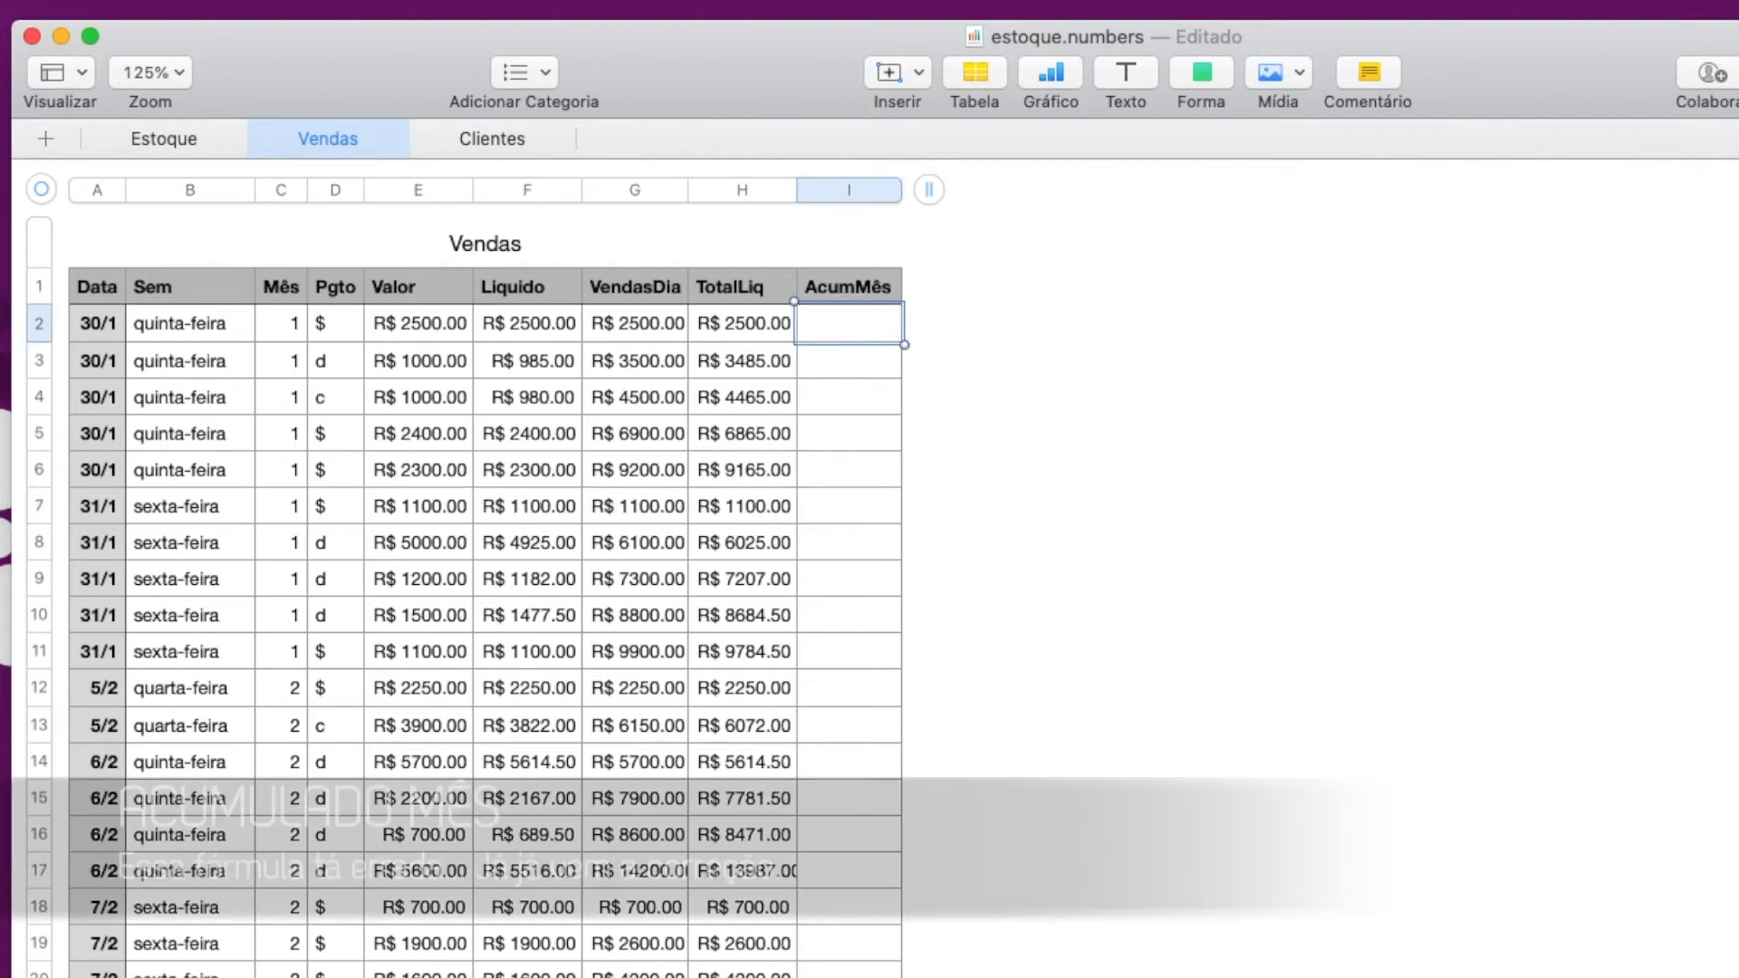
{"action": "type", "text": "="}
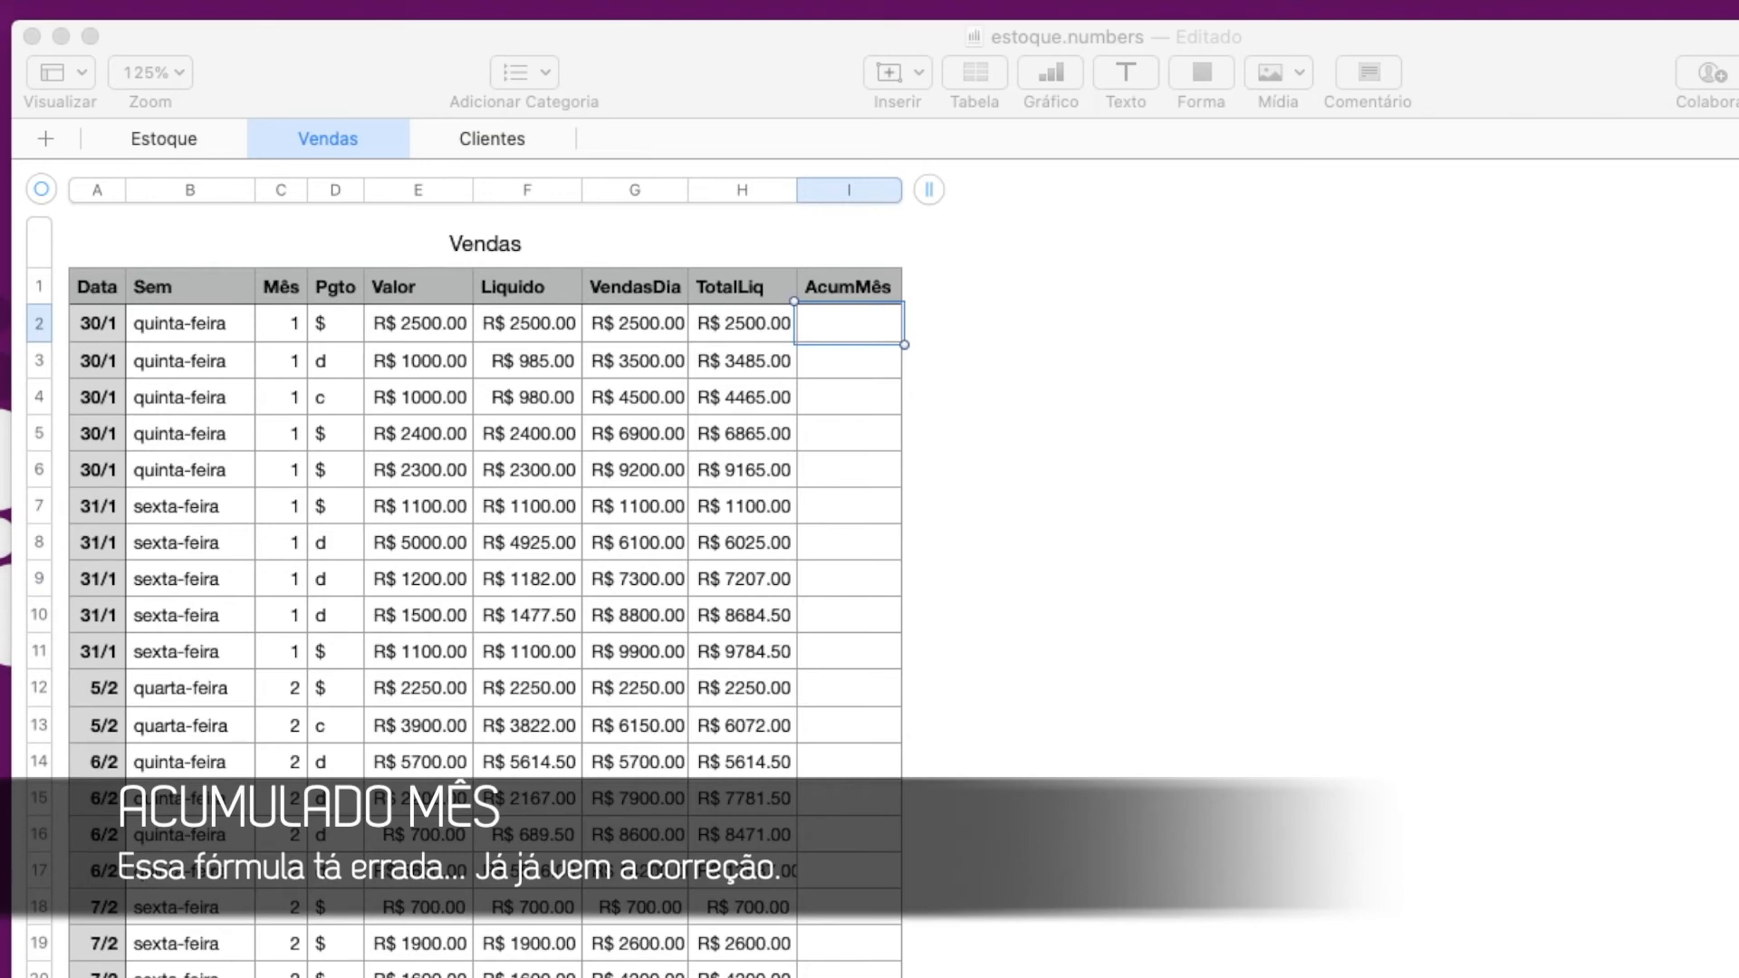
{"action": "left_click", "coordinate": [851, 337]}
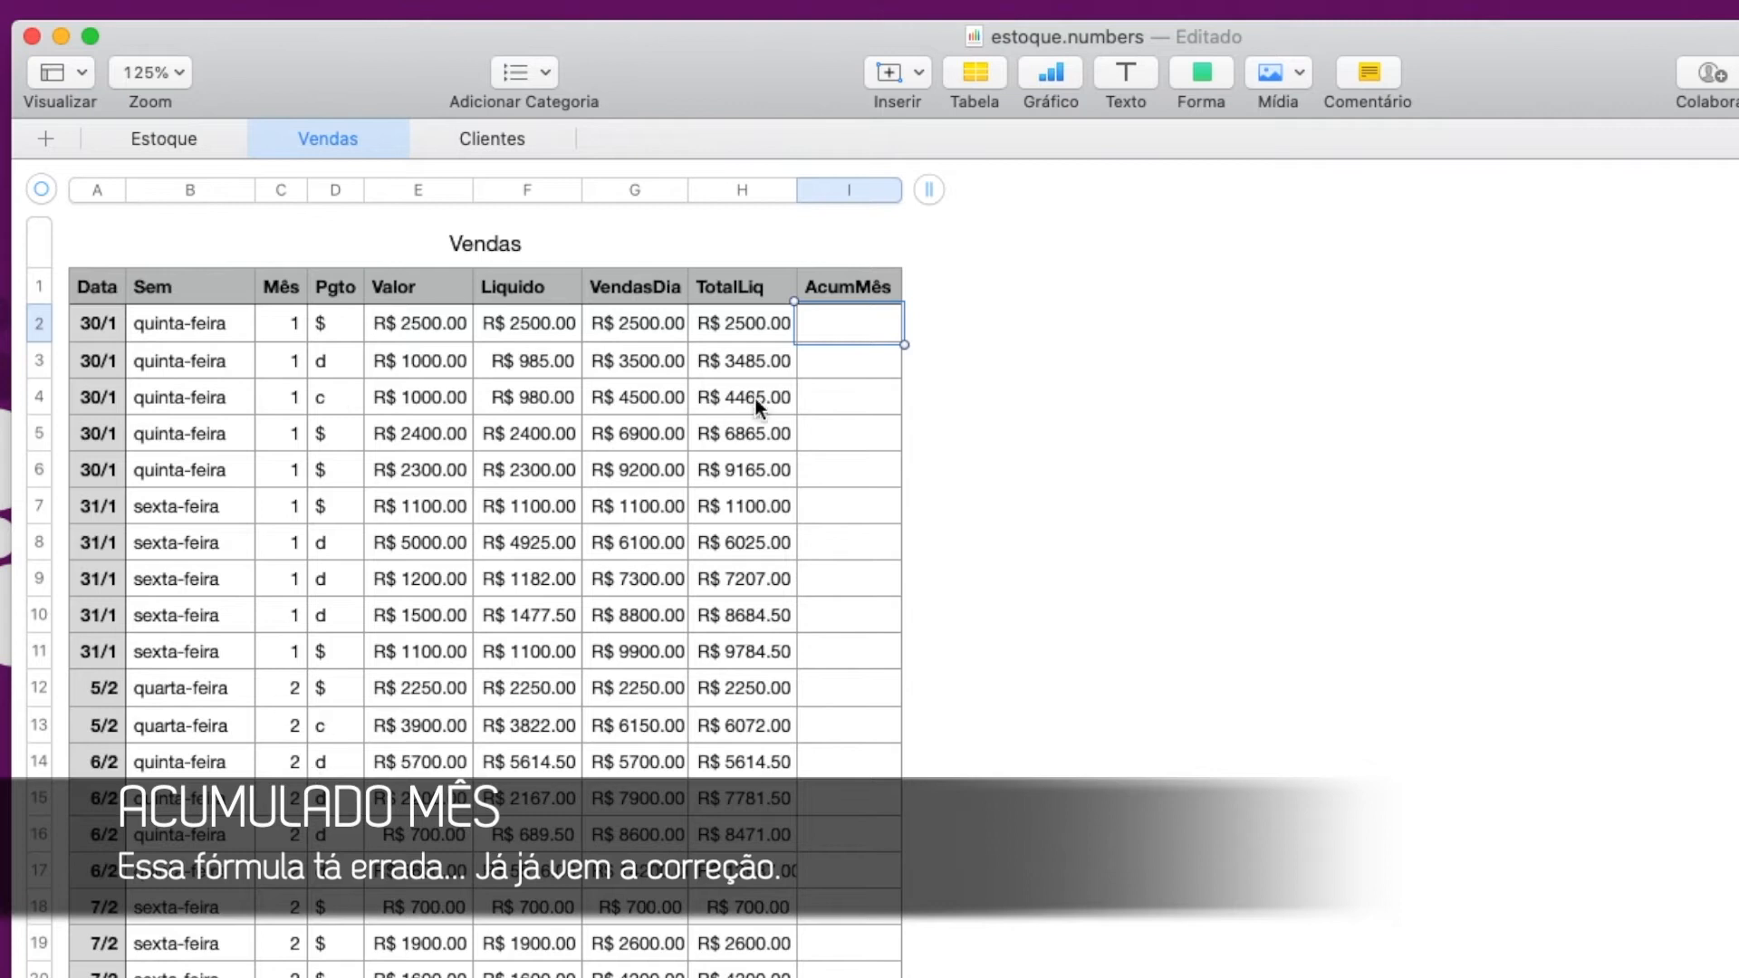
{"action": "type", "text": "=se"}
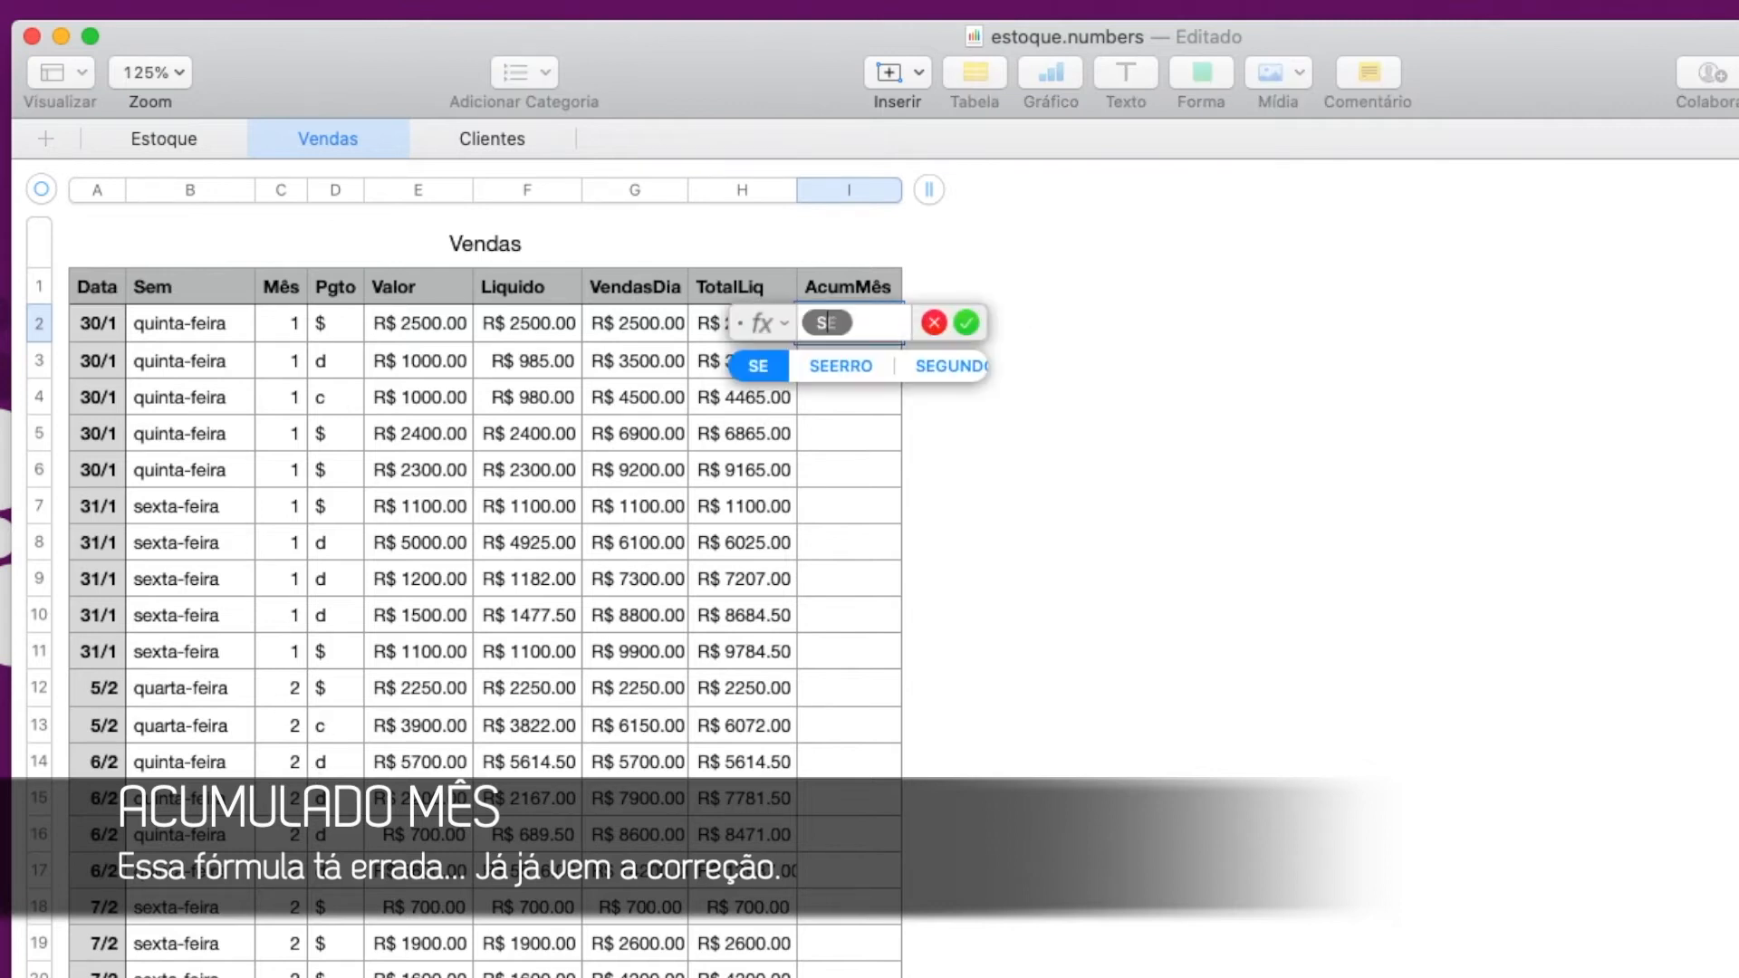
{"action": "key", "text": "Return"}
{"action": "left_click", "coordinate": [292, 326]}
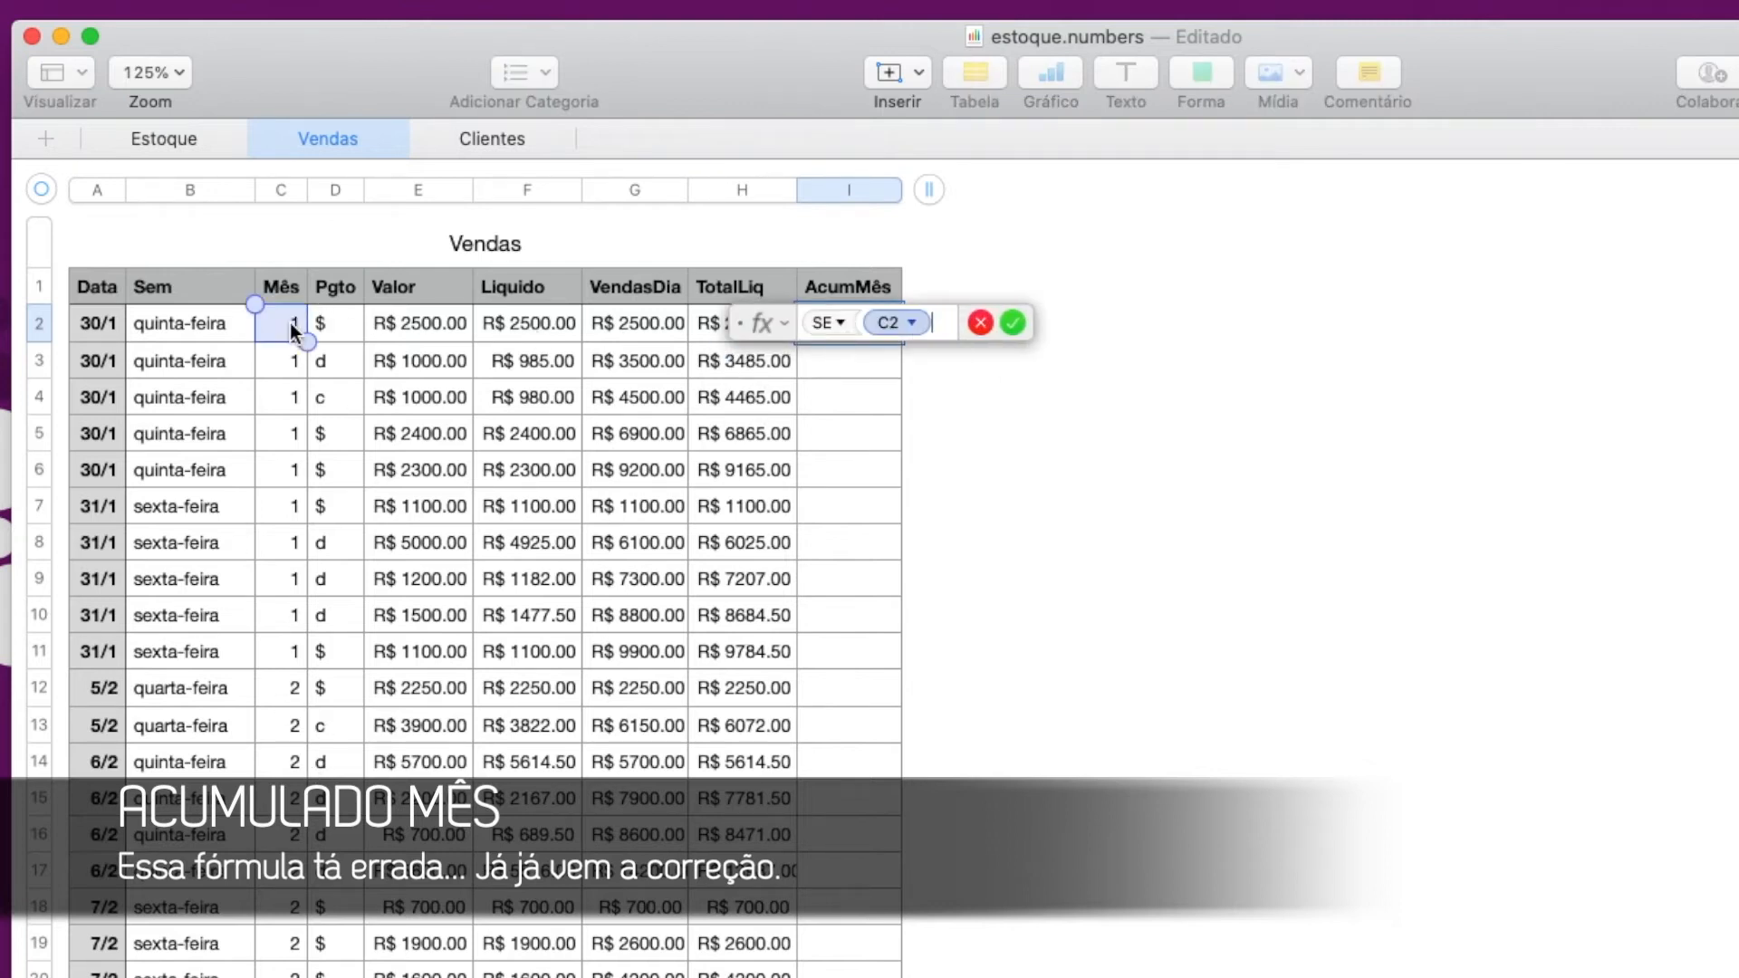
{"action": "type", "text": "="}
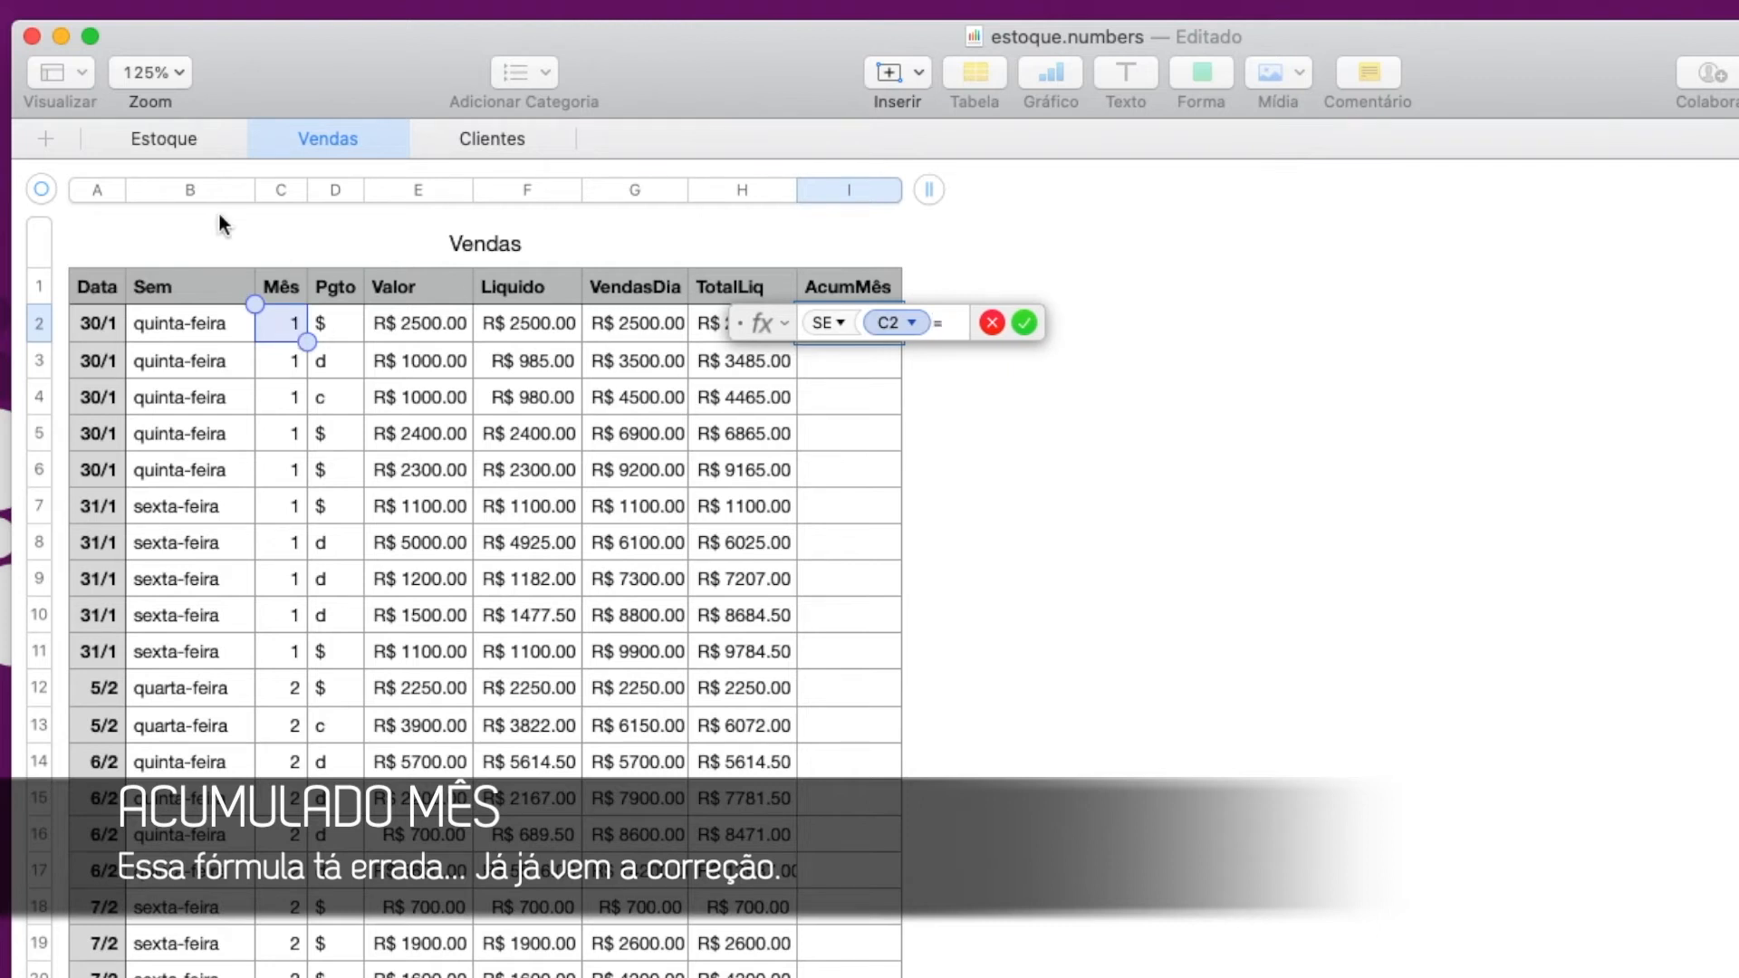
{"action": "left_click", "coordinate": [281, 286]}
{"action": "left_click", "coordinate": [1003, 323]}
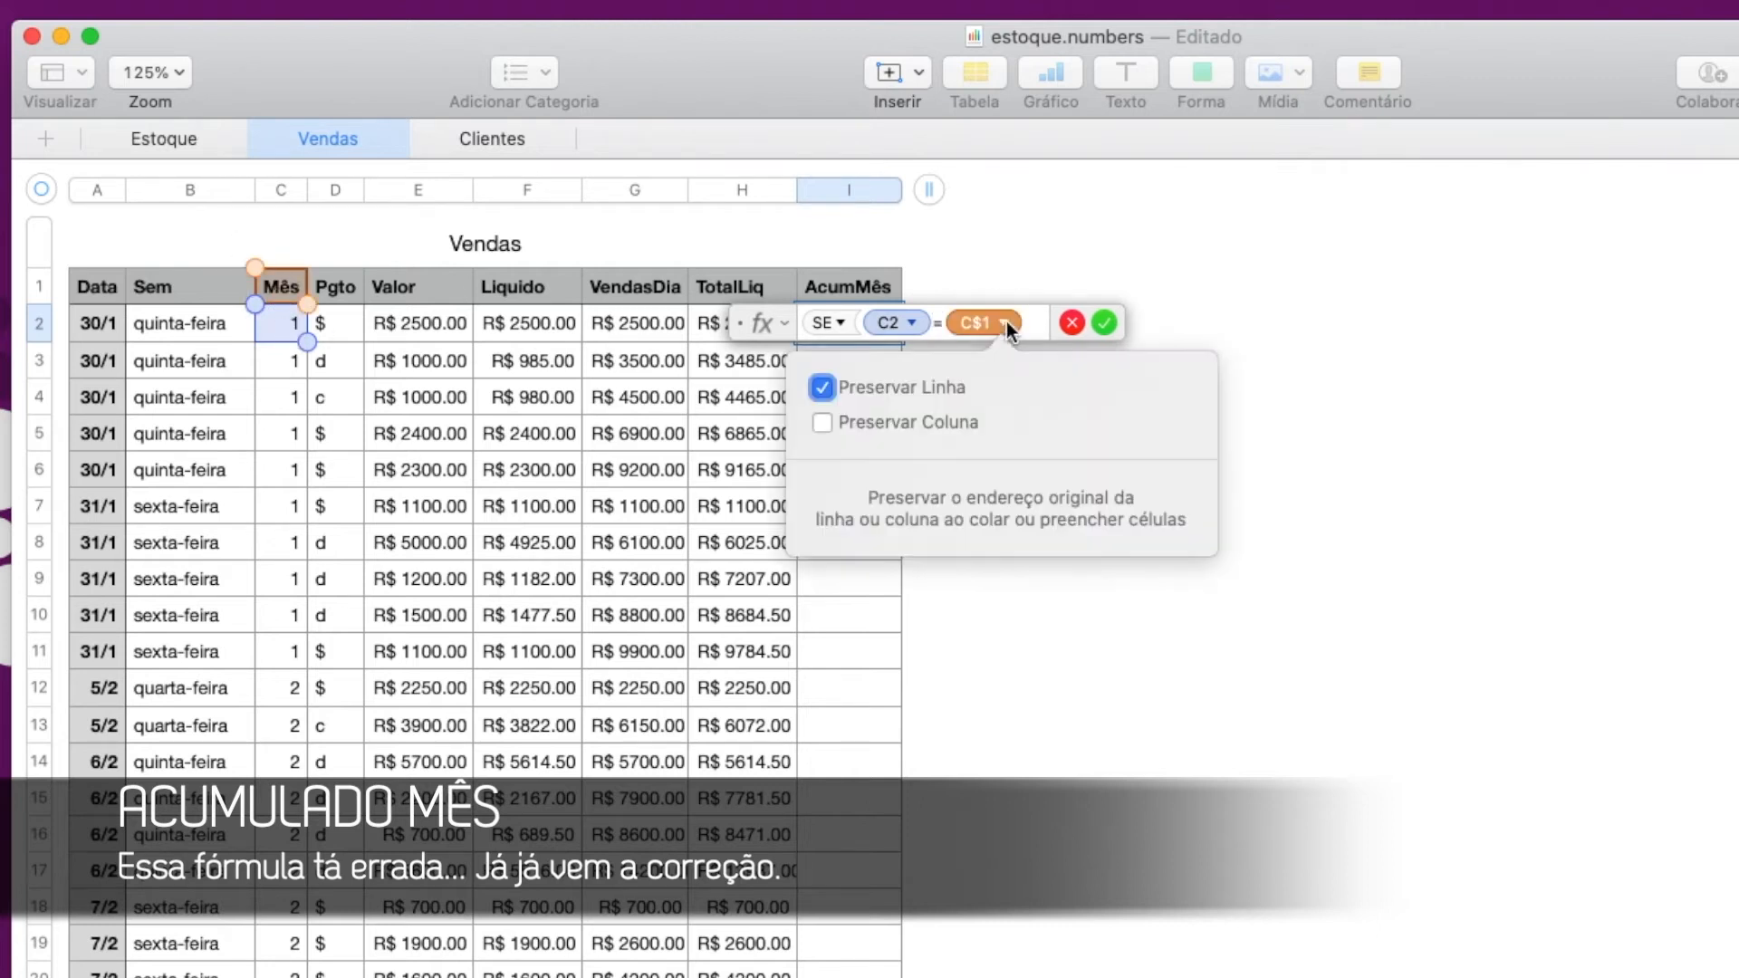
{"action": "left_click", "coordinate": [821, 390]}
{"action": "left_click", "coordinate": [821, 423]}
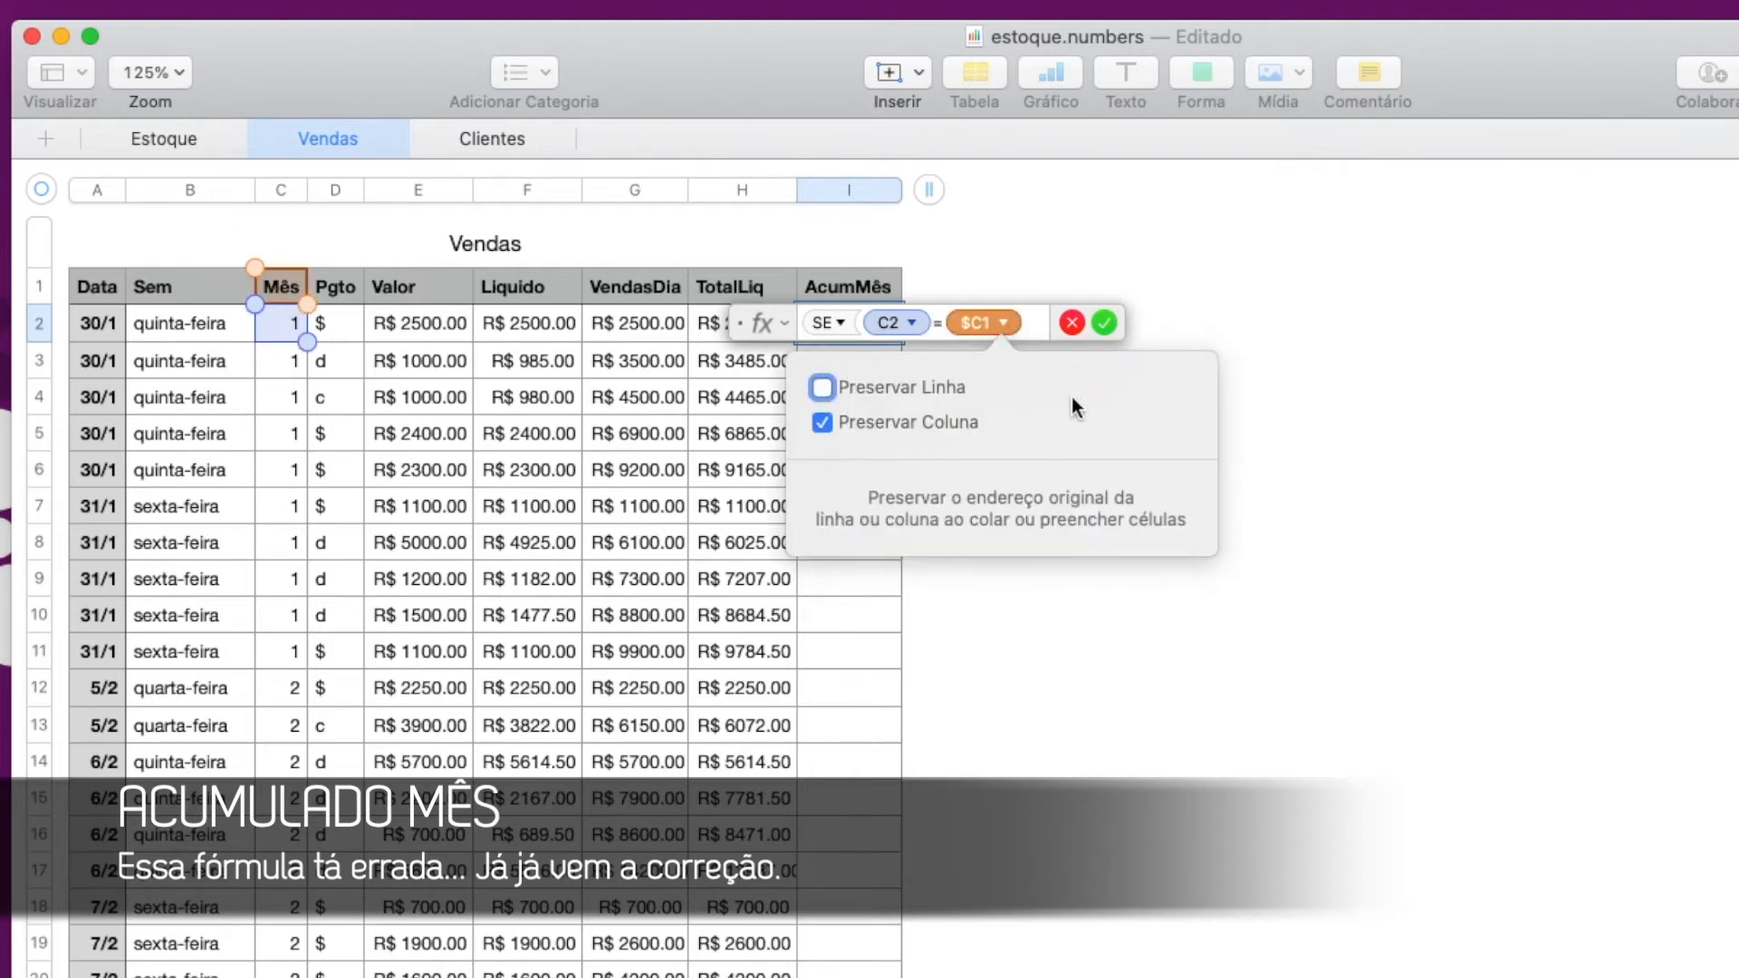
{"action": "left_click", "coordinate": [1104, 323]}
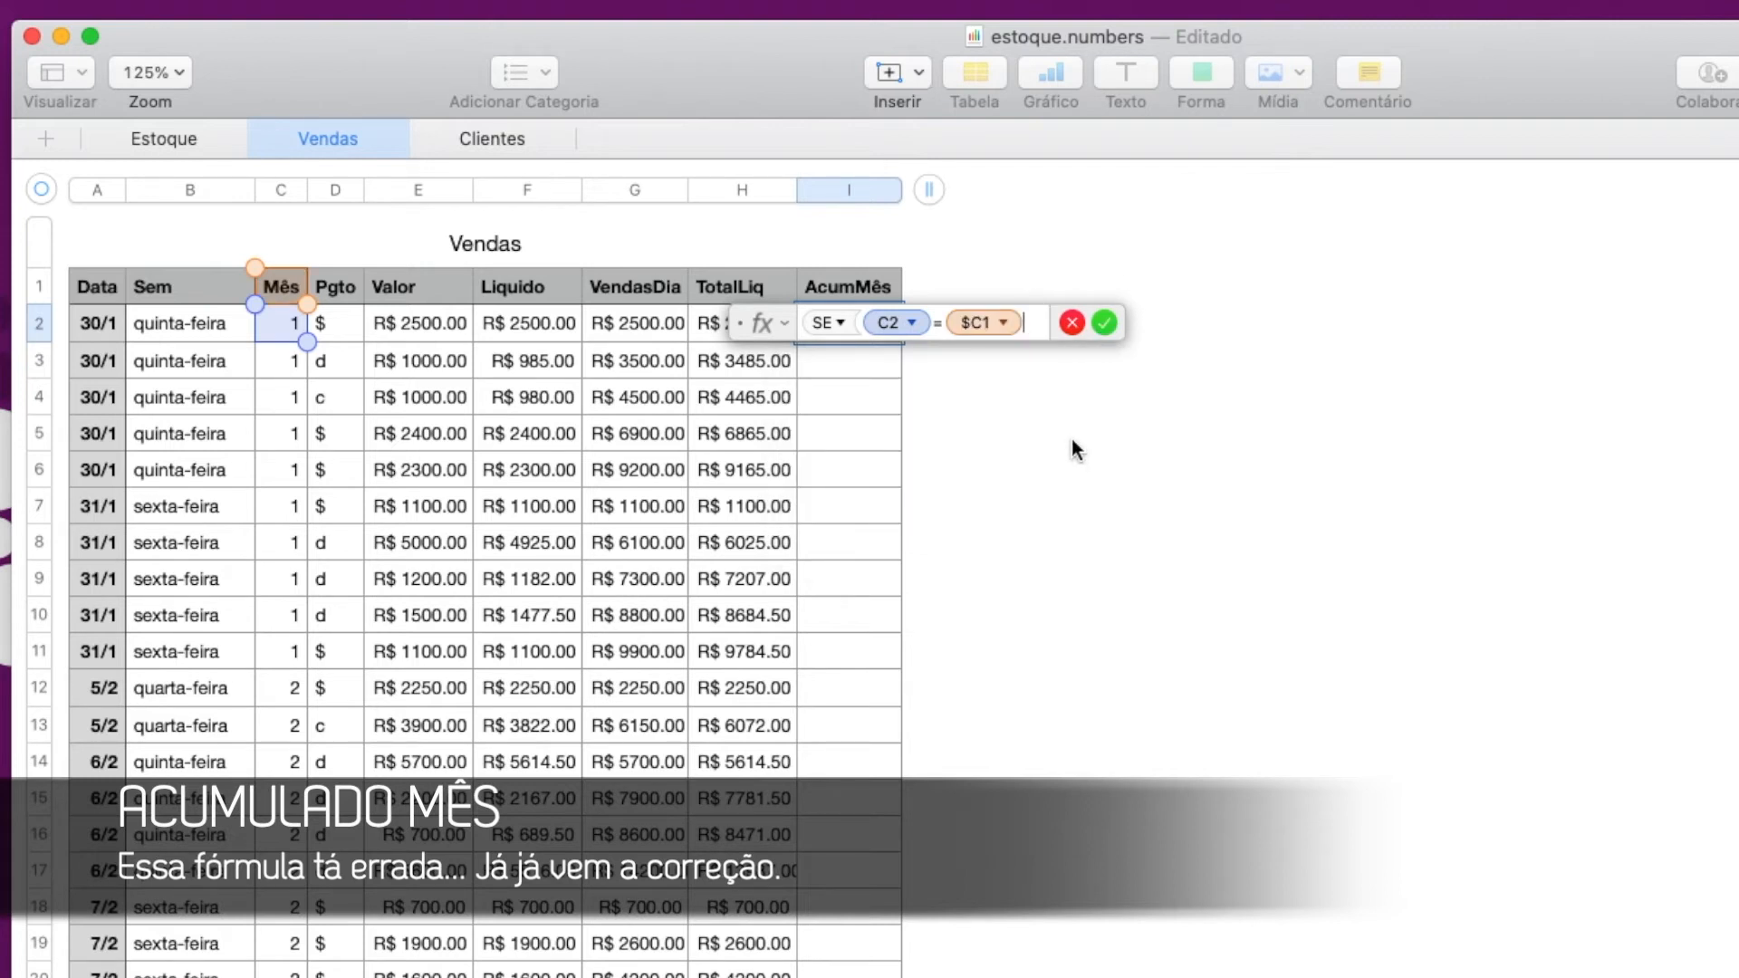
Step: Make the SE return I1+H2 when the months match, with I1 fully relative, moving and widening the formula editor to reach the cells
{"action": "type", "text": ","}
{"action": "left_click", "coordinate": [756, 324]}
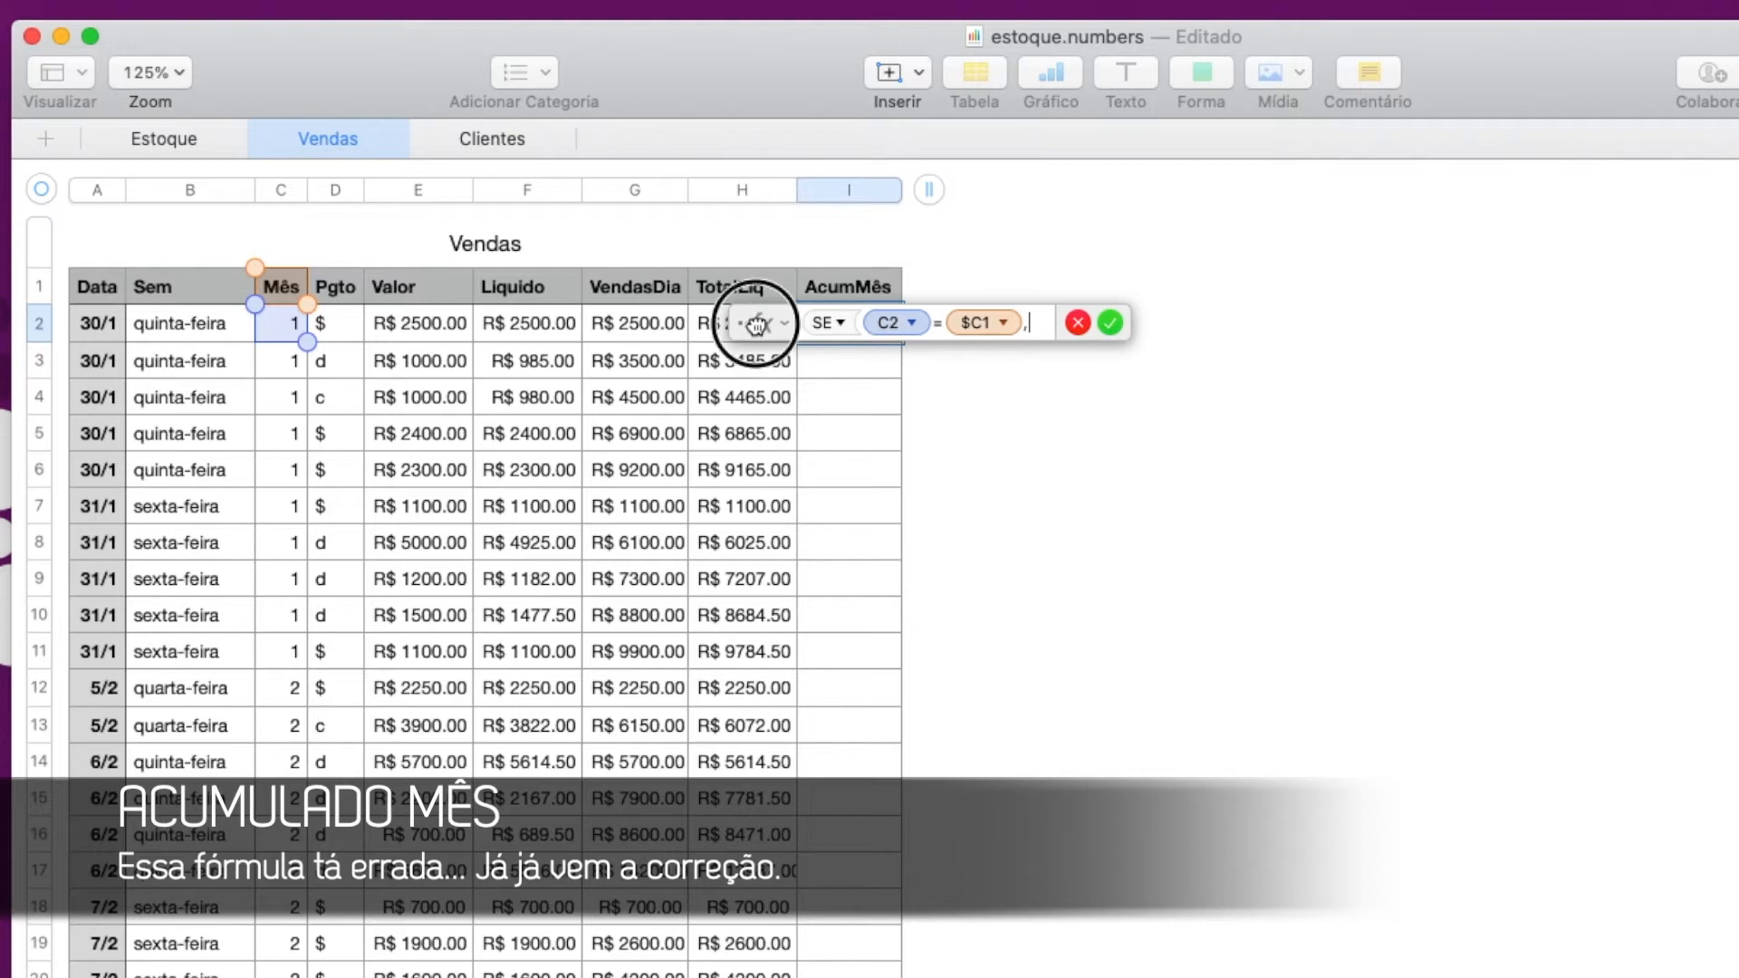
{"action": "left_click_drag", "start_coordinate": [756, 324], "coordinate": [823, 540]}
{"action": "left_click_drag", "start_coordinate": [1194, 544], "coordinate": [1397, 545]}
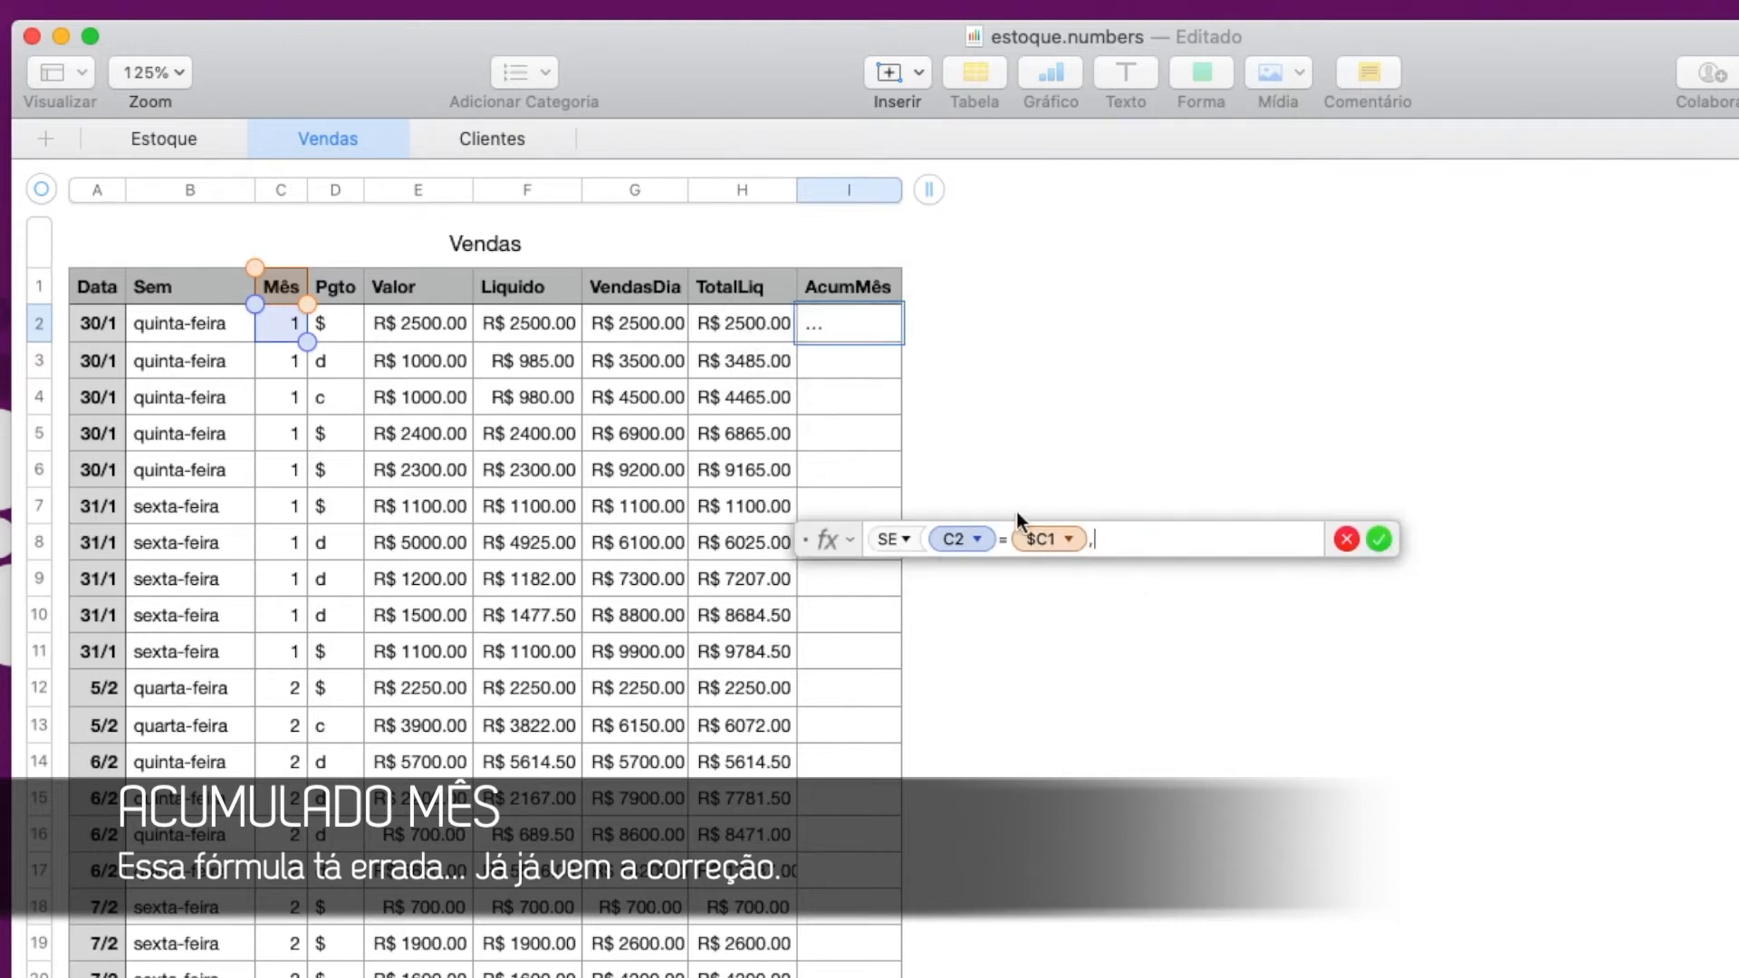
{"action": "left_click", "coordinate": [859, 294]}
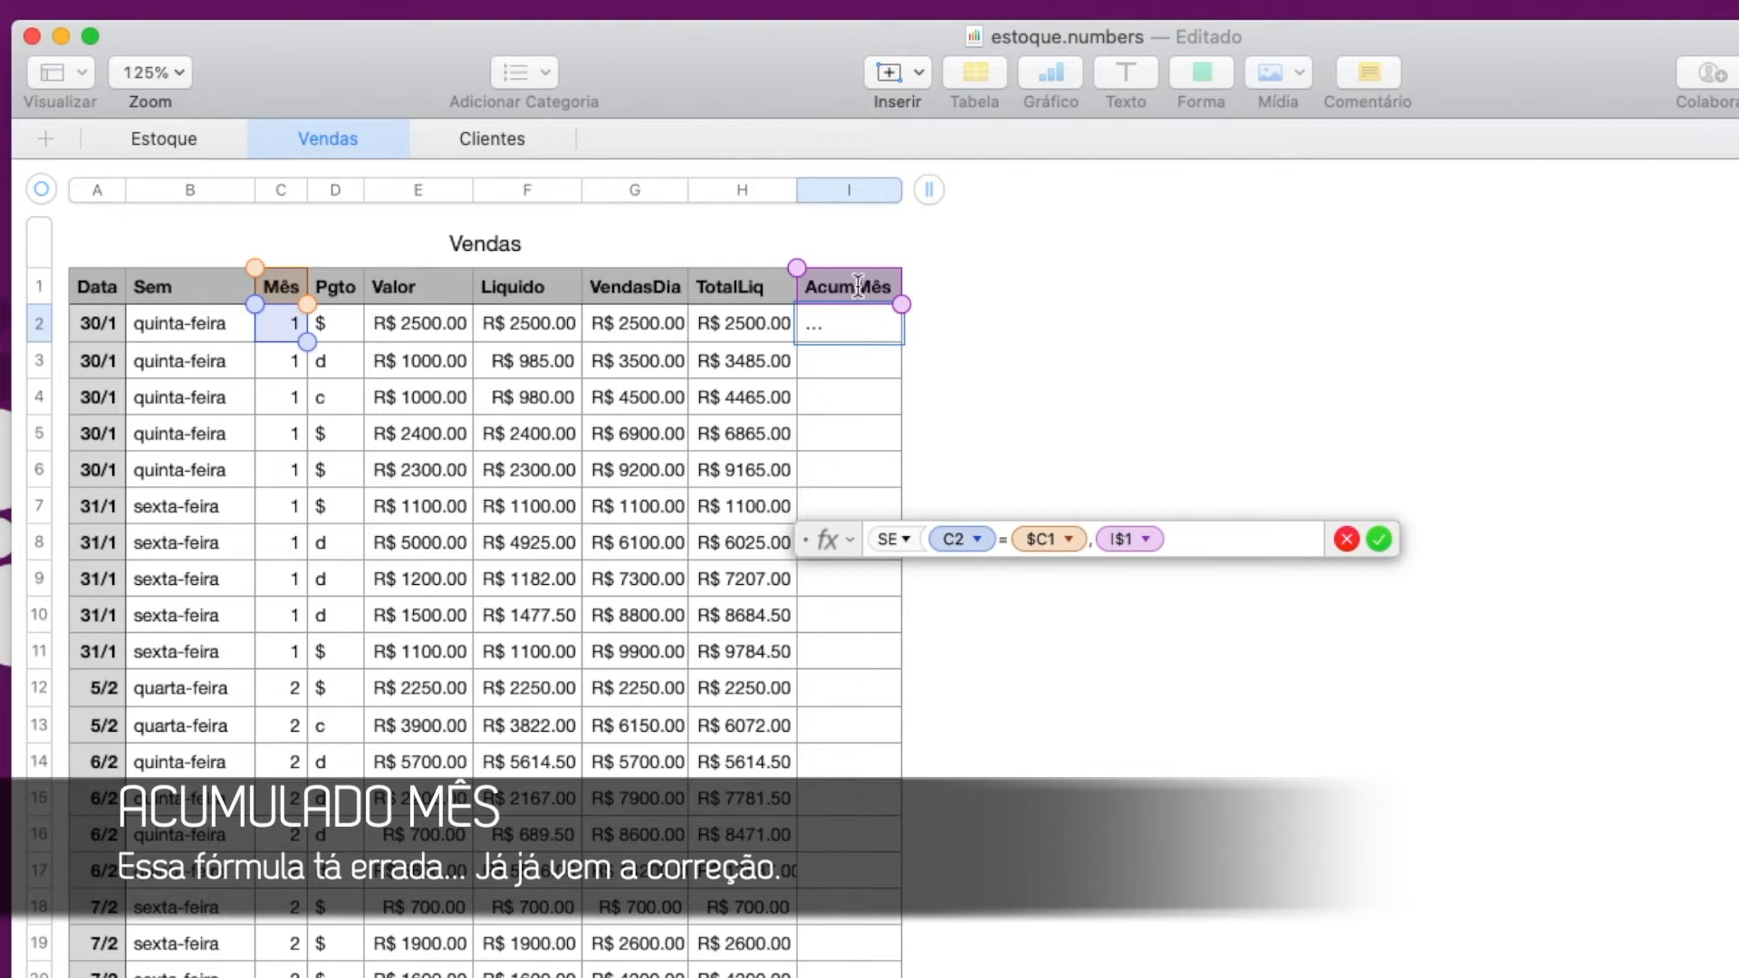
{"action": "left_click", "coordinate": [1147, 540]}
{"action": "left_click", "coordinate": [1026, 599]}
{"action": "left_click", "coordinate": [1178, 541]}
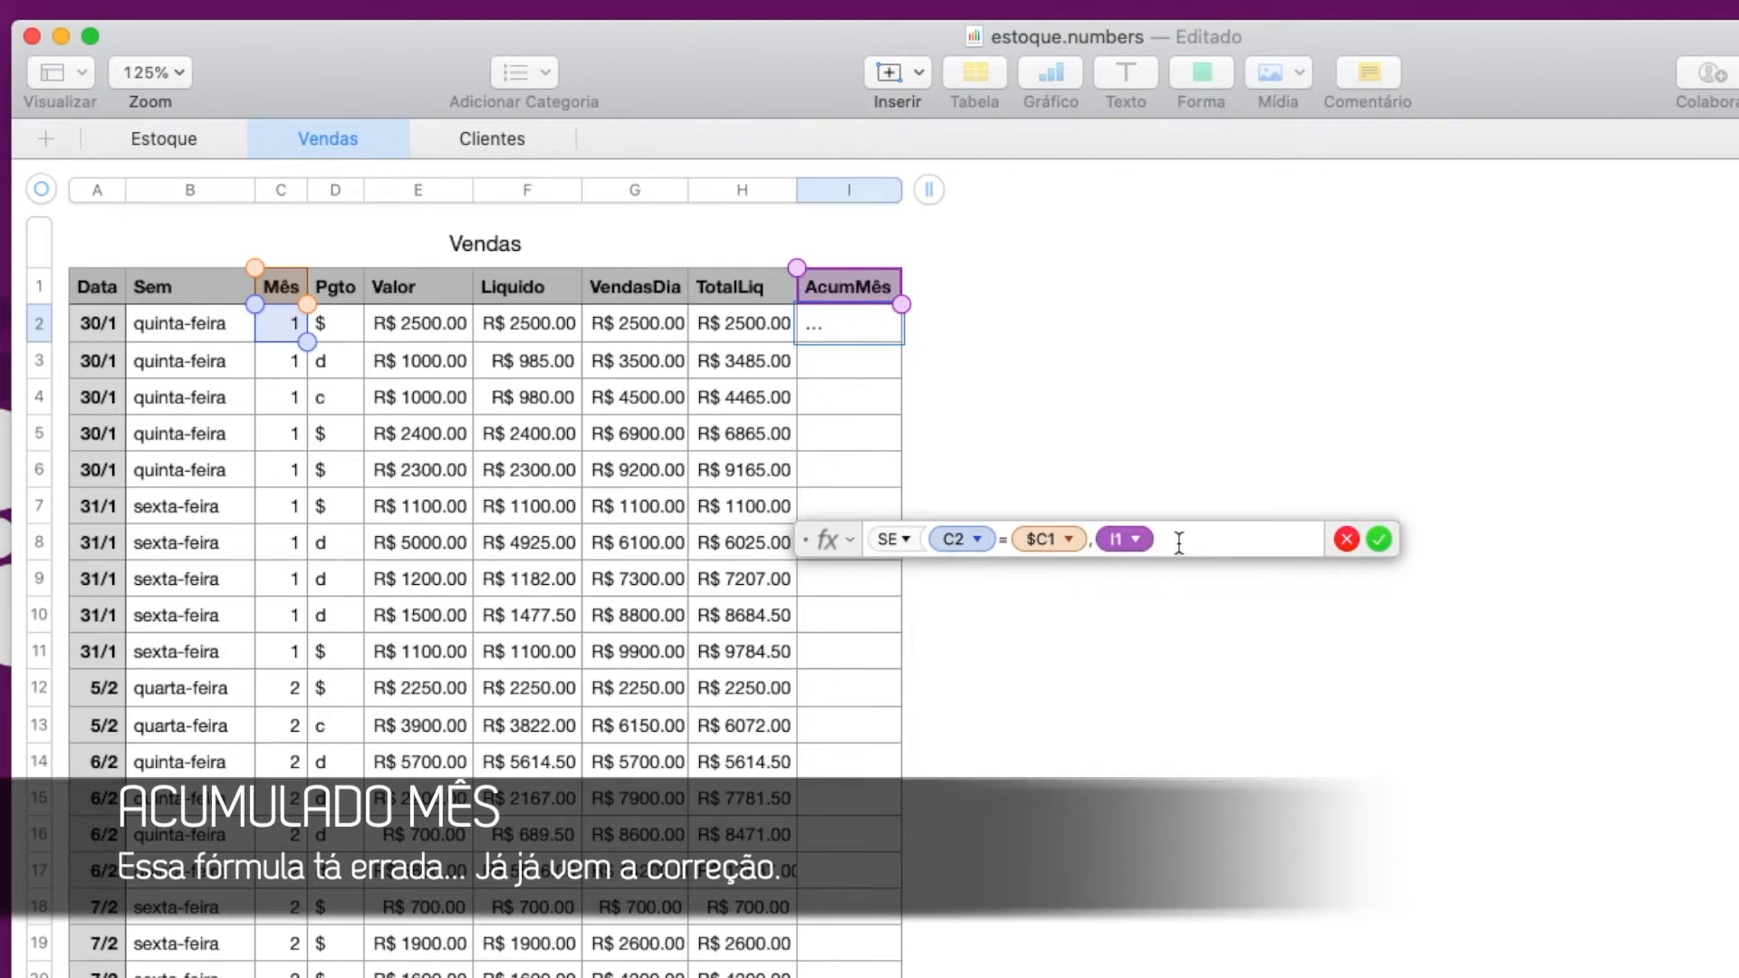
{"action": "type", "text": "+"}
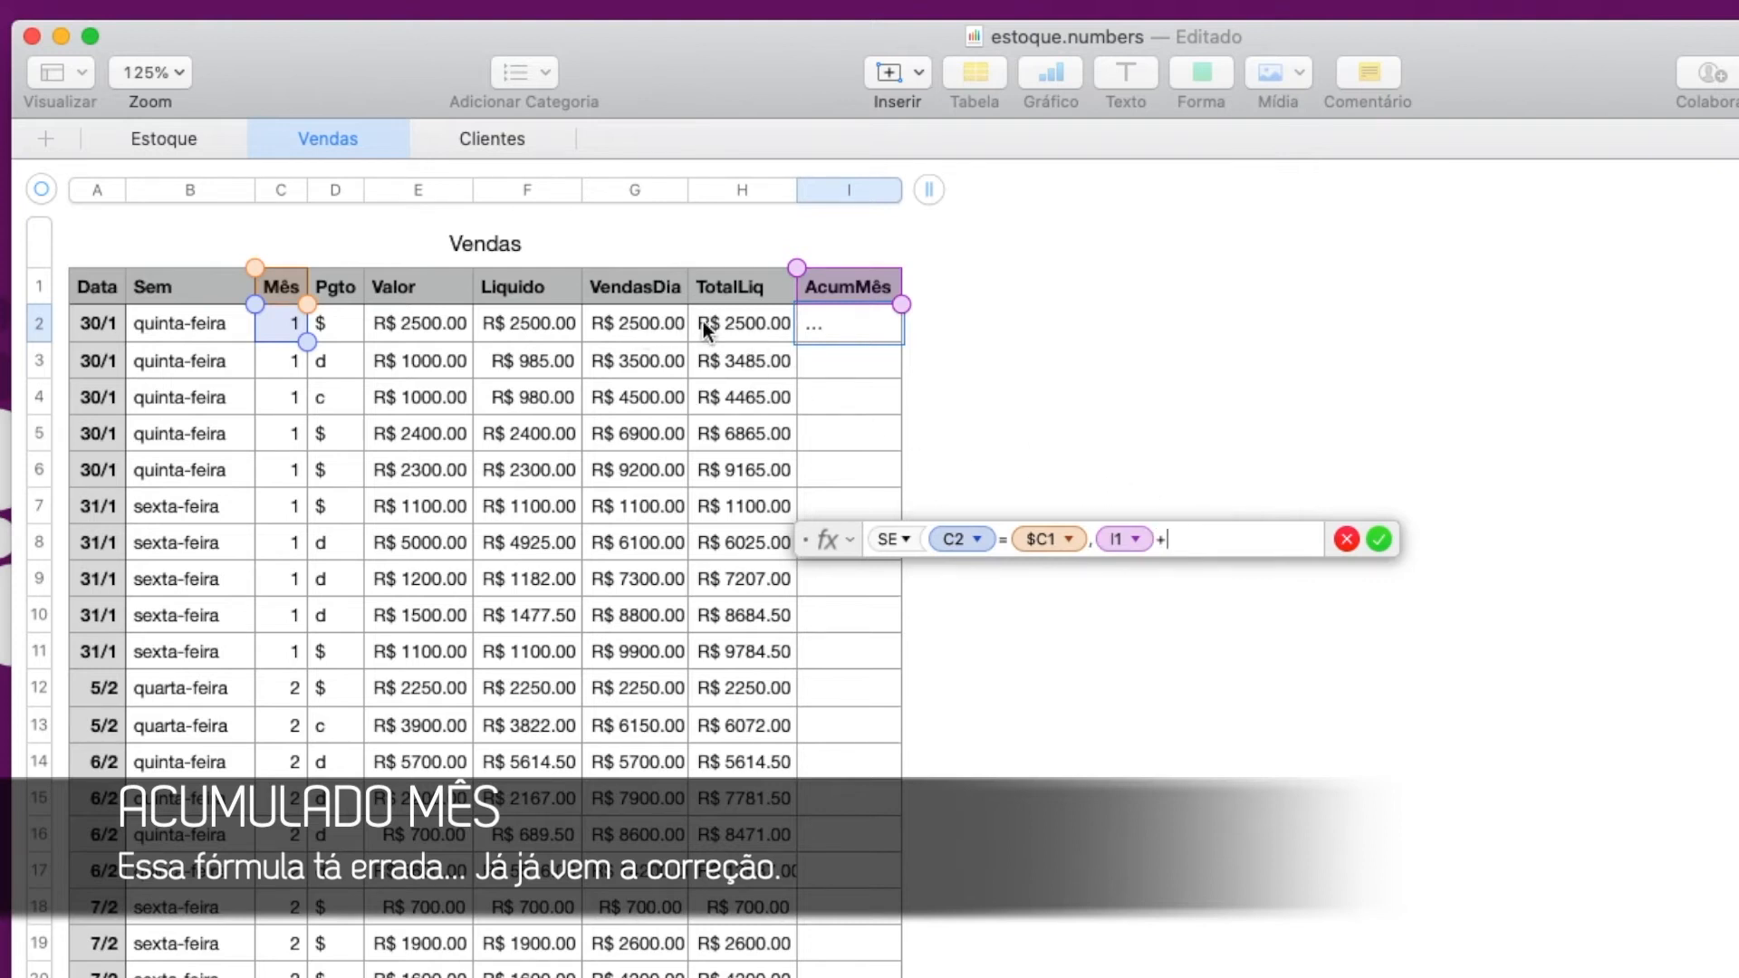
{"action": "left_click", "coordinate": [738, 326]}
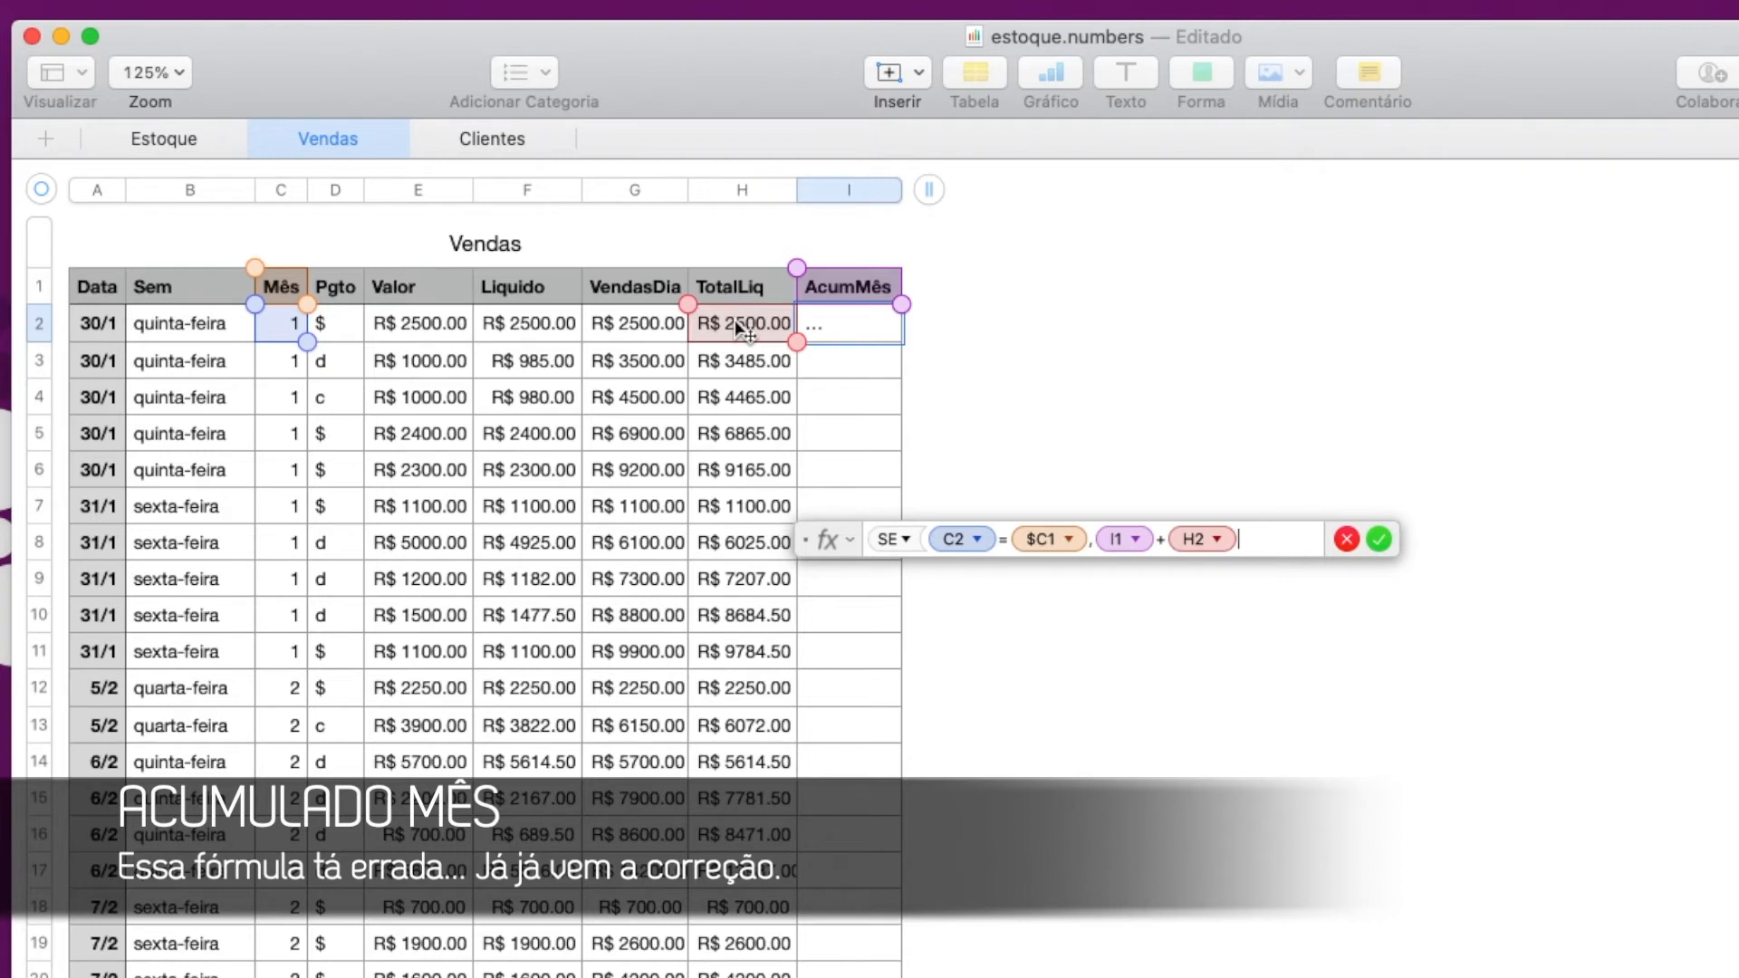
Step: Finish the SE formula in I2 with H2 as the result for differing months and fill it down through the sales rows
{"action": "type", "text": ","}
{"action": "left_click", "coordinate": [759, 324]}
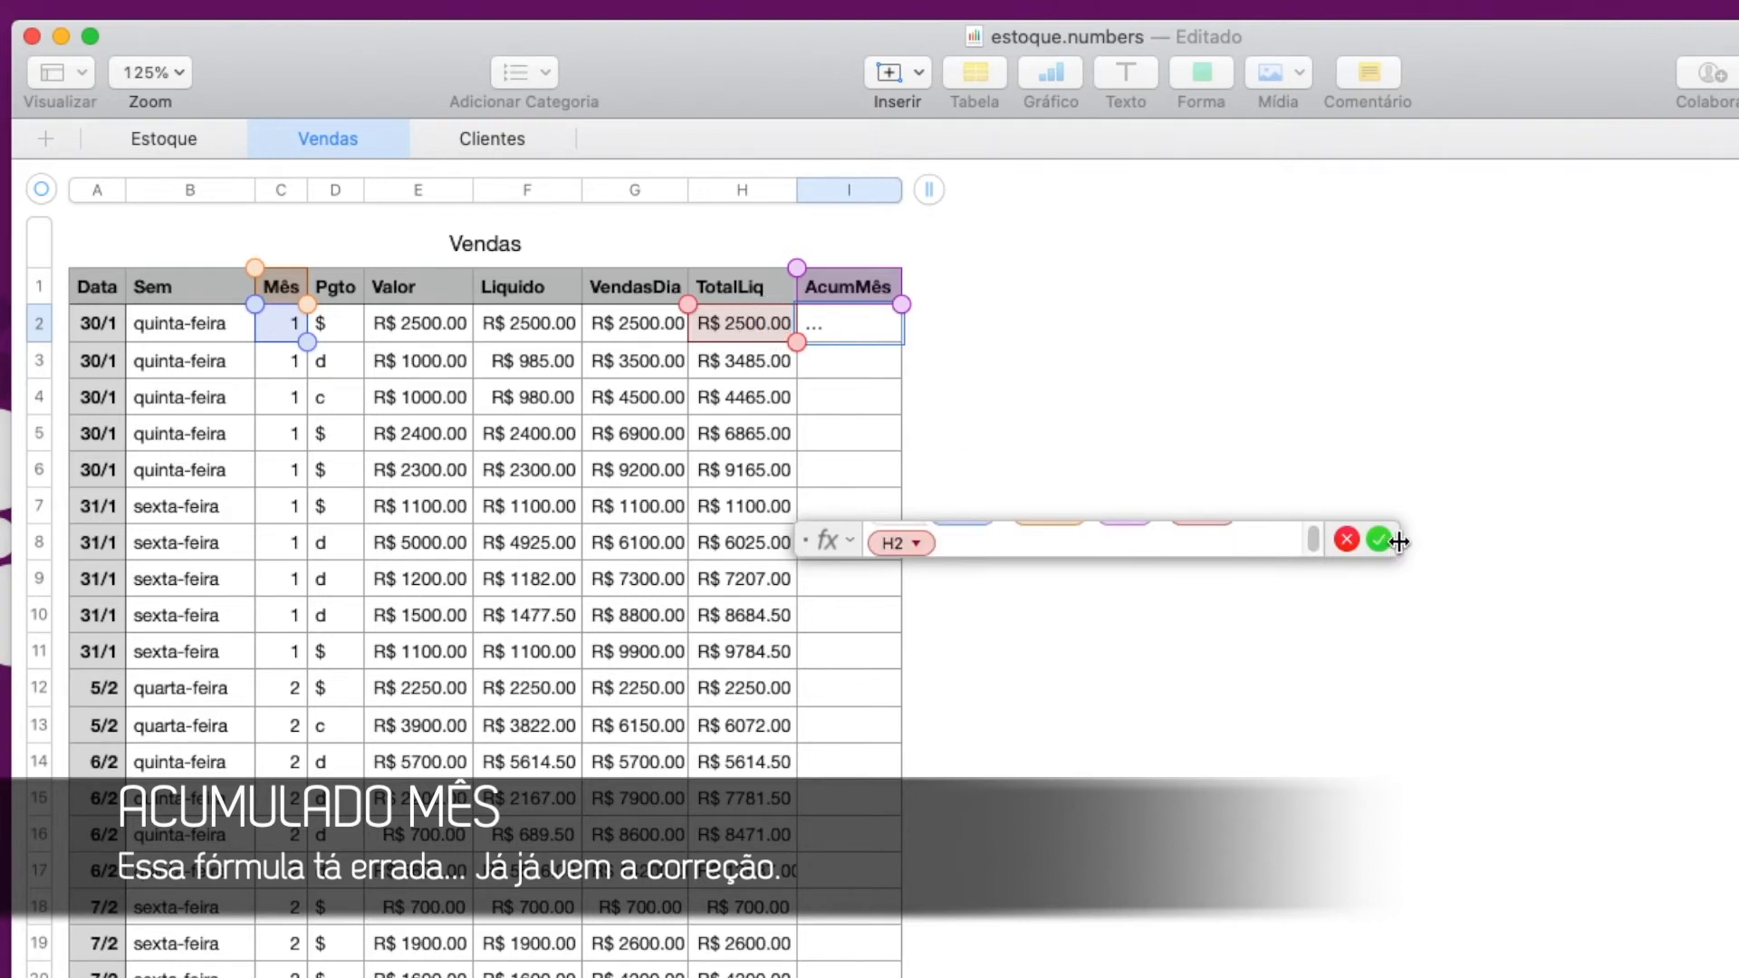
{"action": "left_click_drag", "start_coordinate": [1399, 541], "coordinate": [1539, 549]}
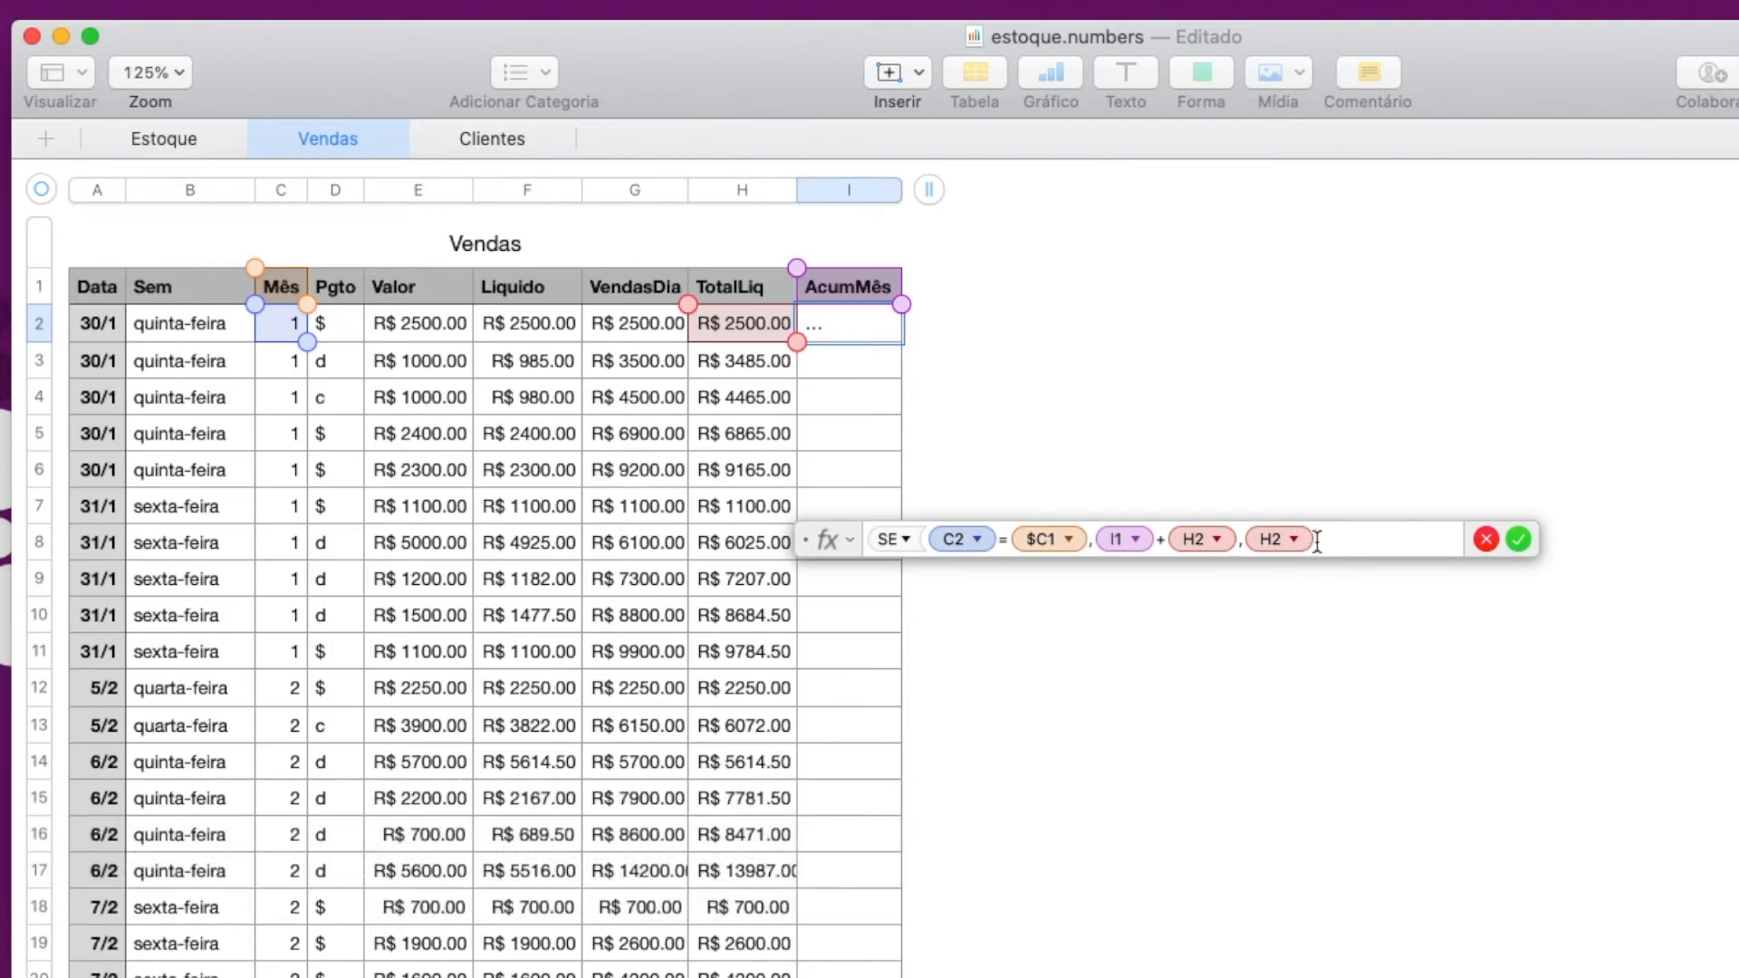
{"action": "type", "text": ")"}
{"action": "key", "text": "Return"}
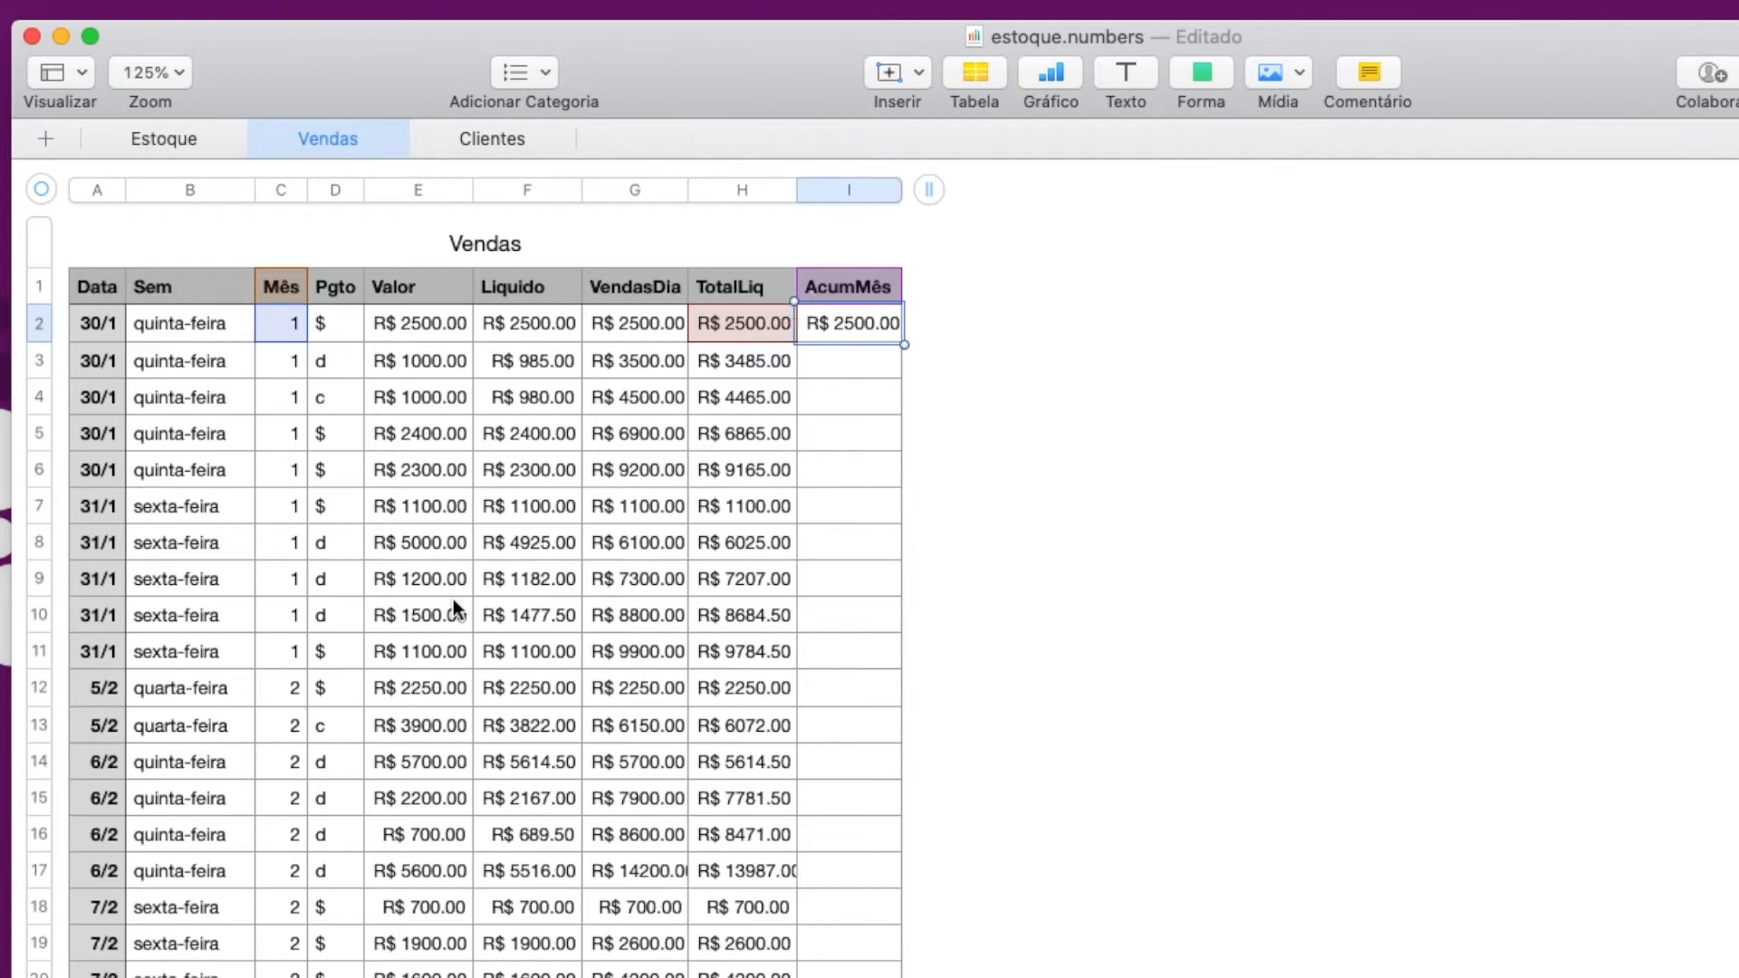
{"action": "left_click_drag", "start_coordinate": [850, 344], "coordinate": [826, 976]}
{"action": "scroll", "coordinate": [931, 478], "scroll_direction": "up", "scroll_amount": 5}
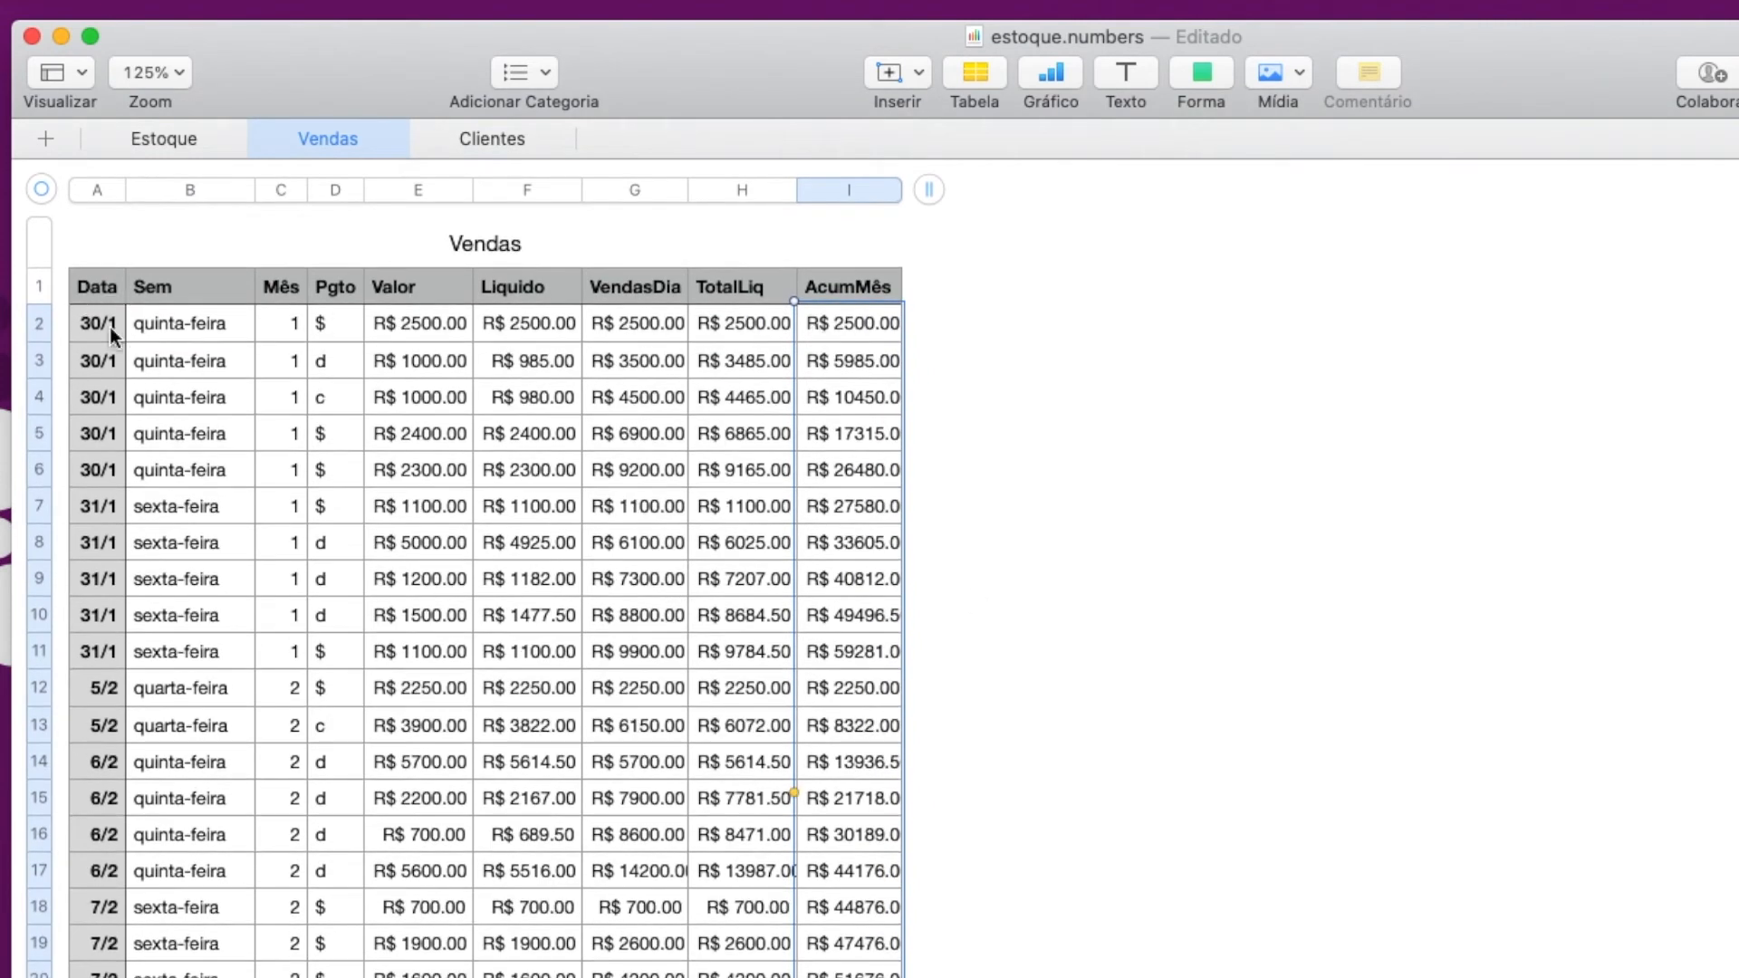
Step: Check the AcumMês accumulation across the month 1 sales in rows 2 to 11 and at the month change in row 12
{"action": "left_click", "coordinate": [111, 328]}
{"action": "left_click", "coordinate": [44, 653]}
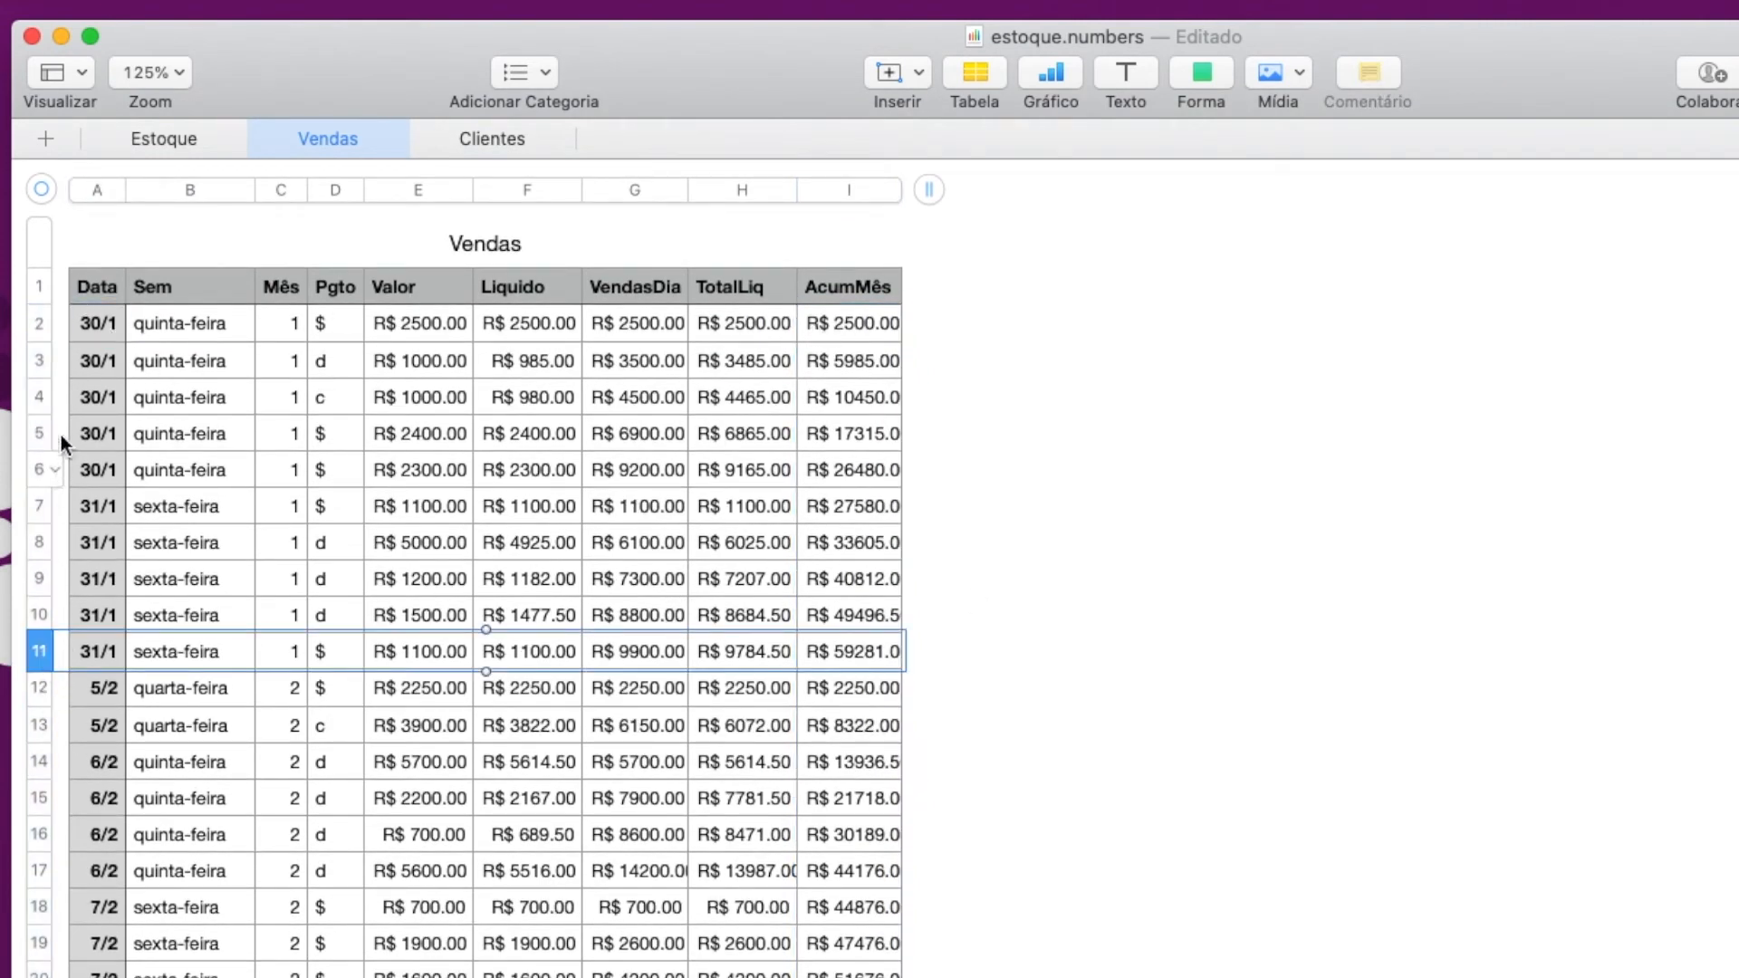
{"action": "left_click", "coordinate": [39, 328], "text": "shift"}
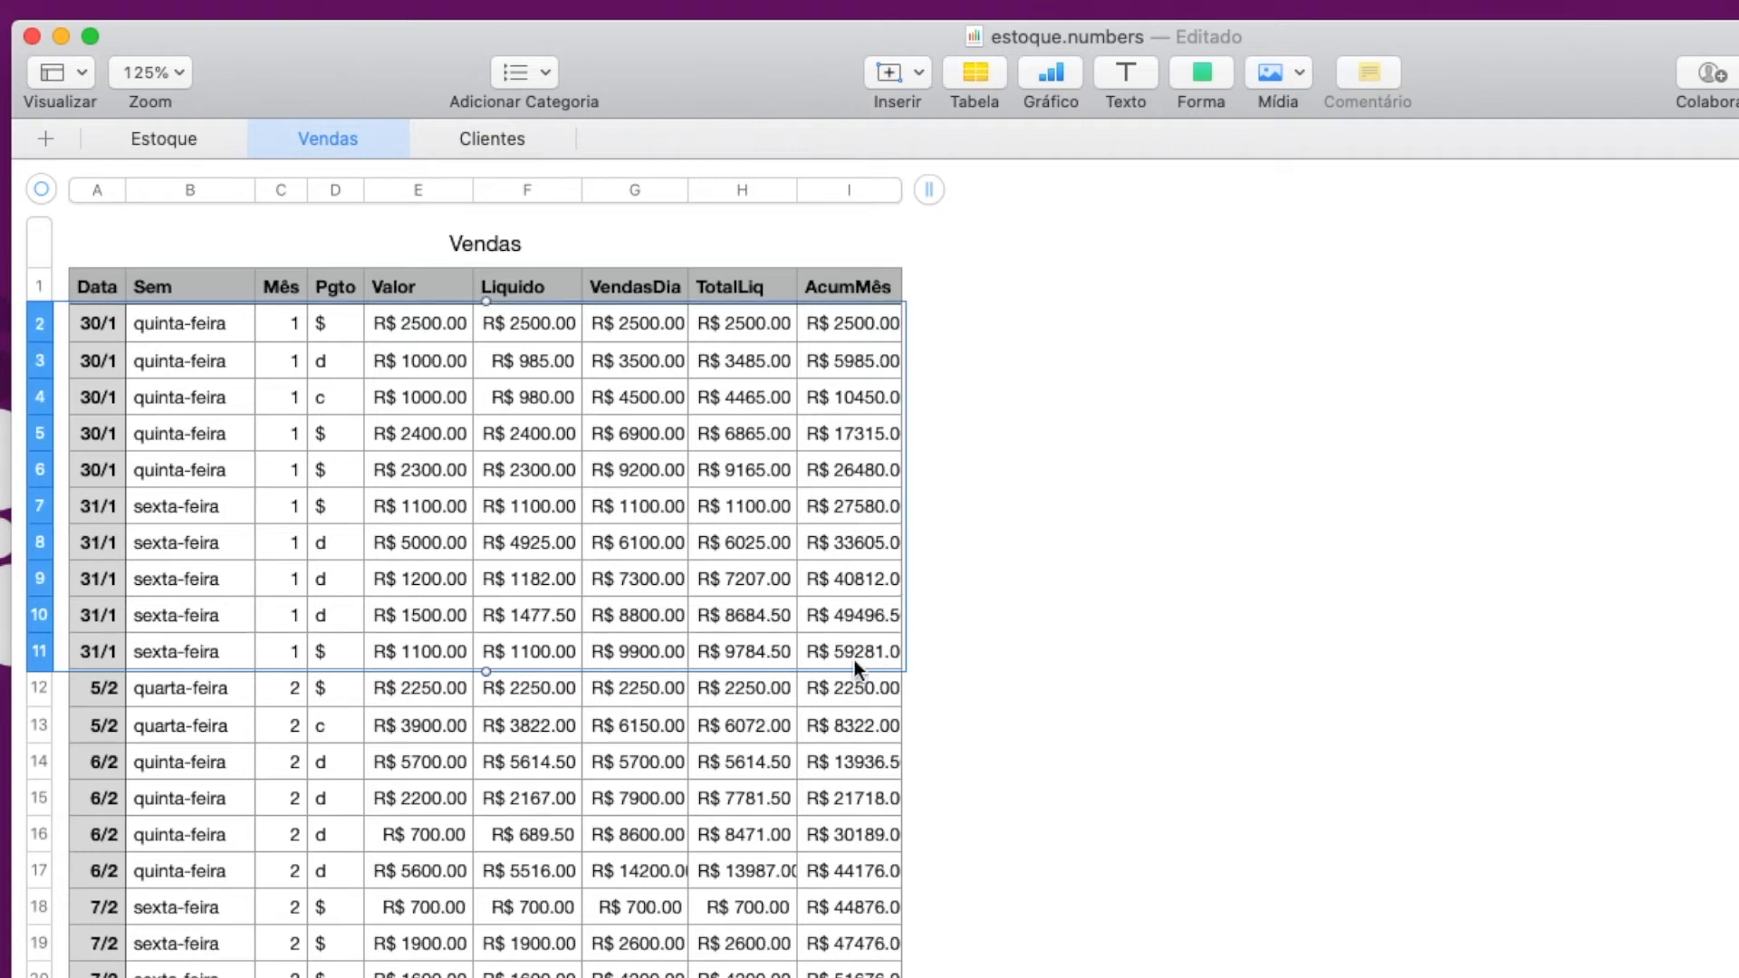
{"action": "left_click", "coordinate": [824, 692]}
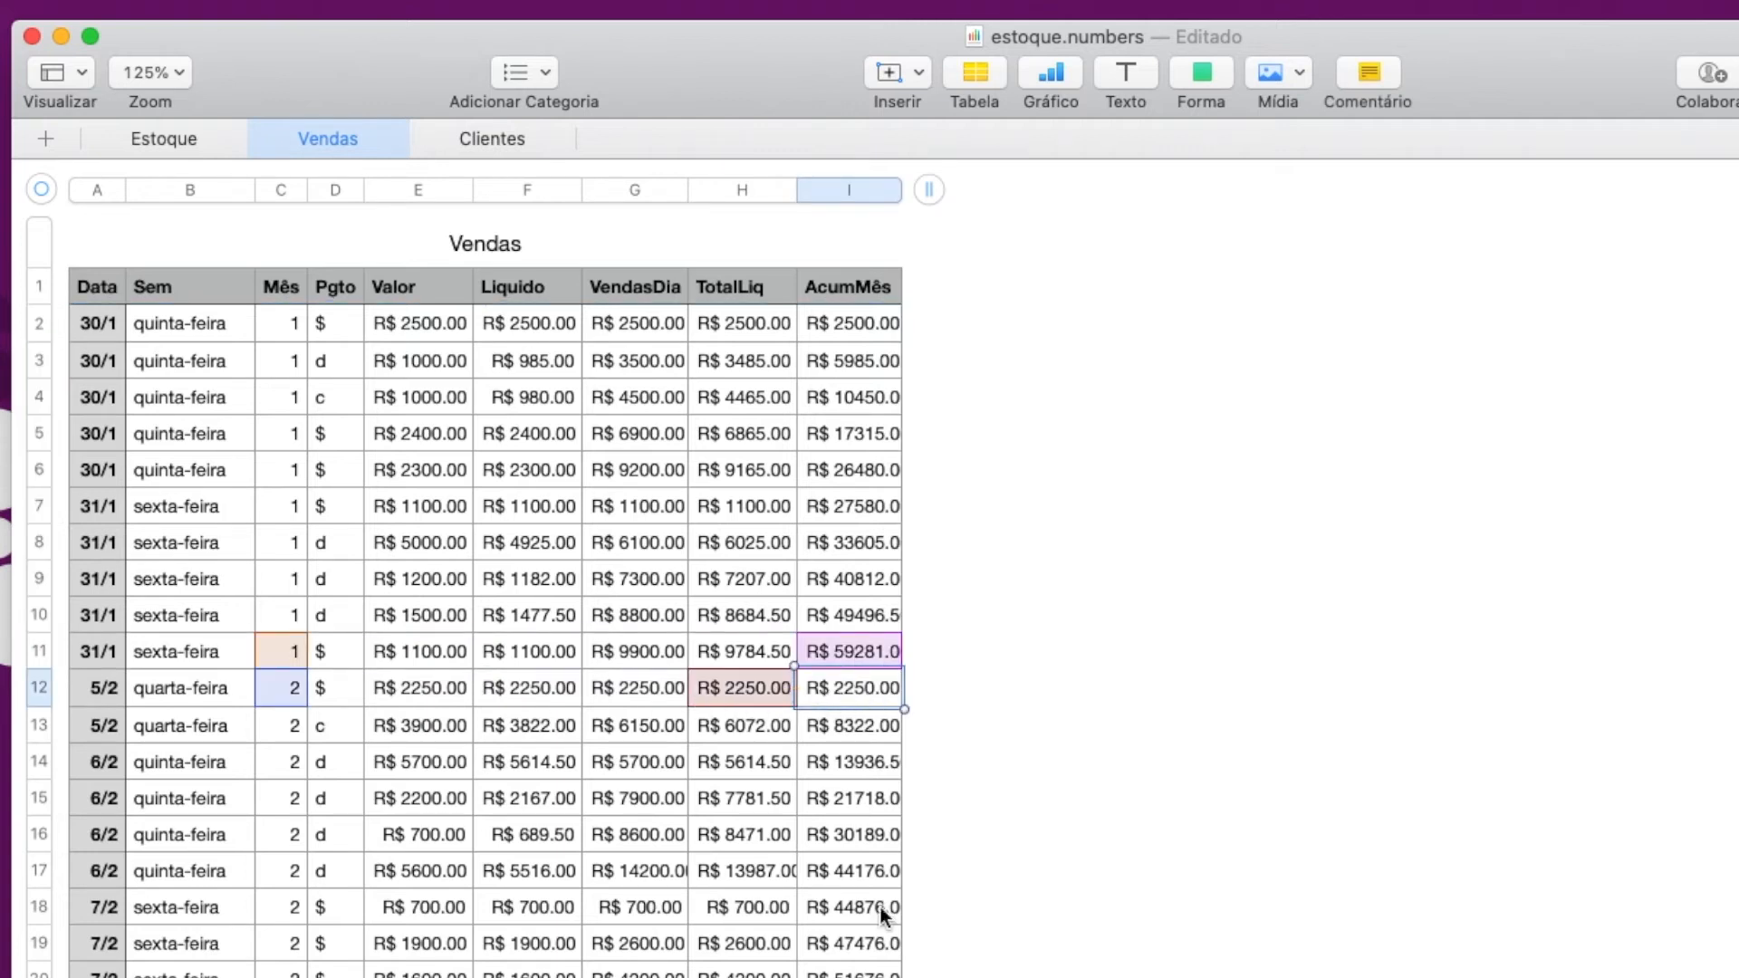
{"action": "scroll", "coordinate": [881, 905], "scroll_direction": "down", "scroll_amount": 5}
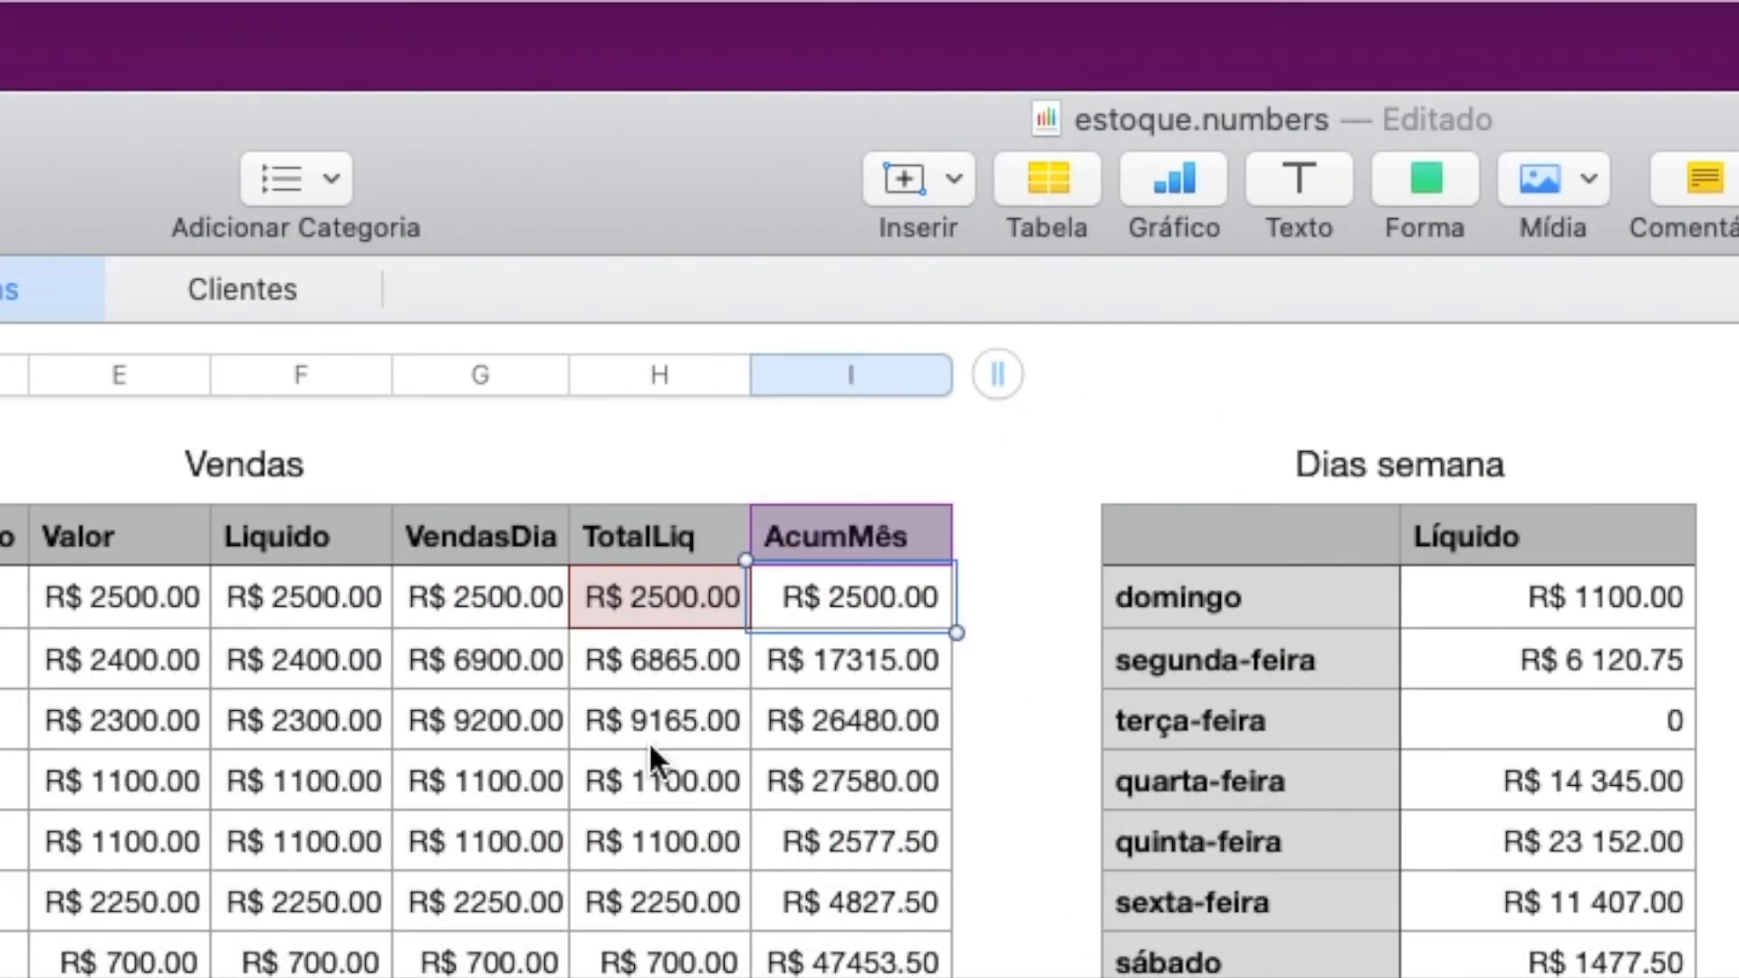
Step: Replace both H2 references in the AcumMês formula of I2 with F2 and fill the corrected formula down the column
{"action": "double_click", "coordinate": [886, 600]}
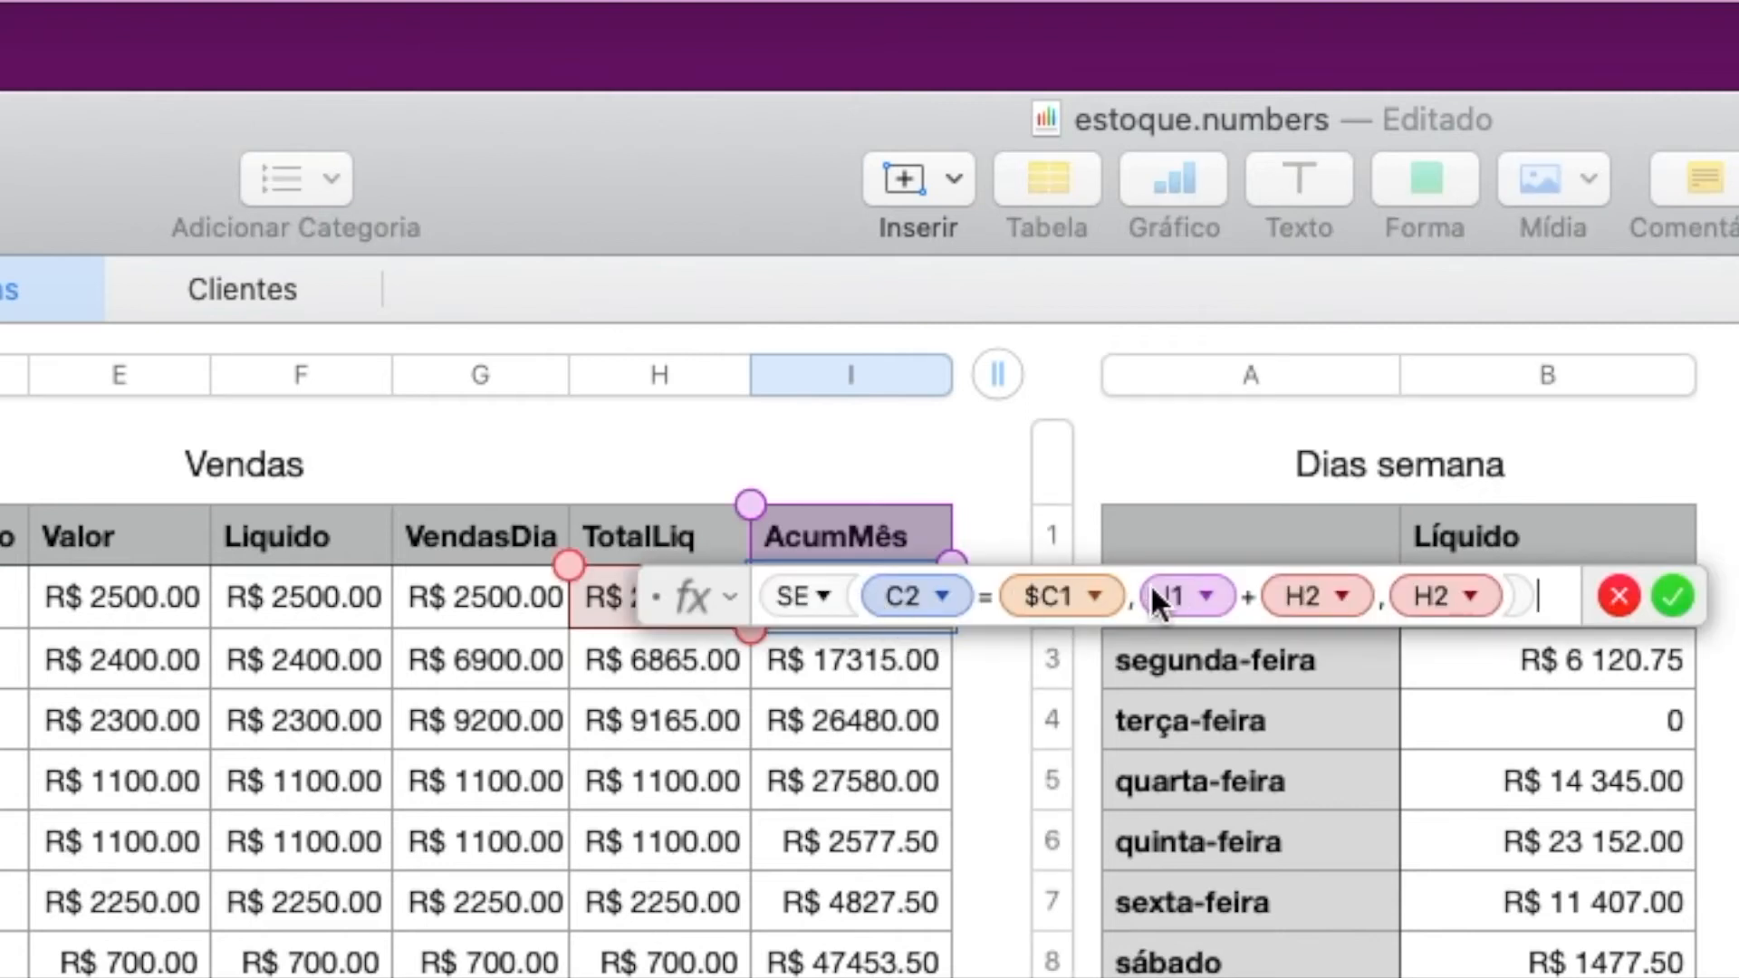
{"action": "left_click", "coordinate": [1333, 595]}
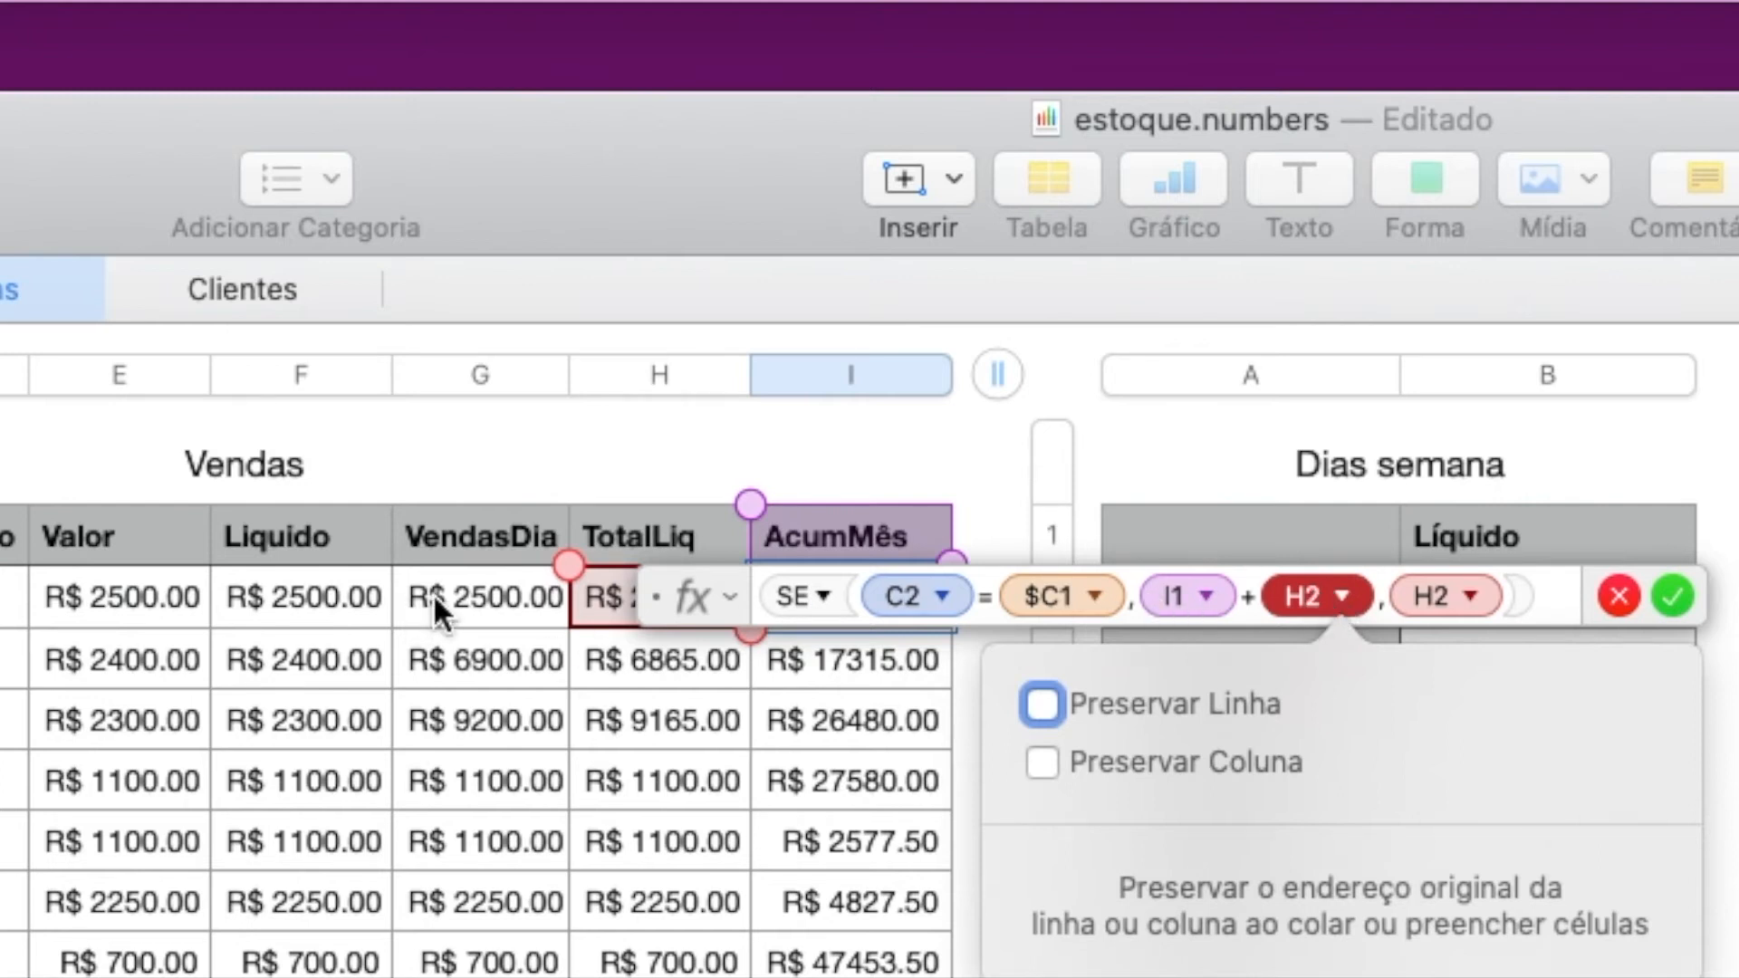
{"action": "left_click", "coordinate": [312, 590]}
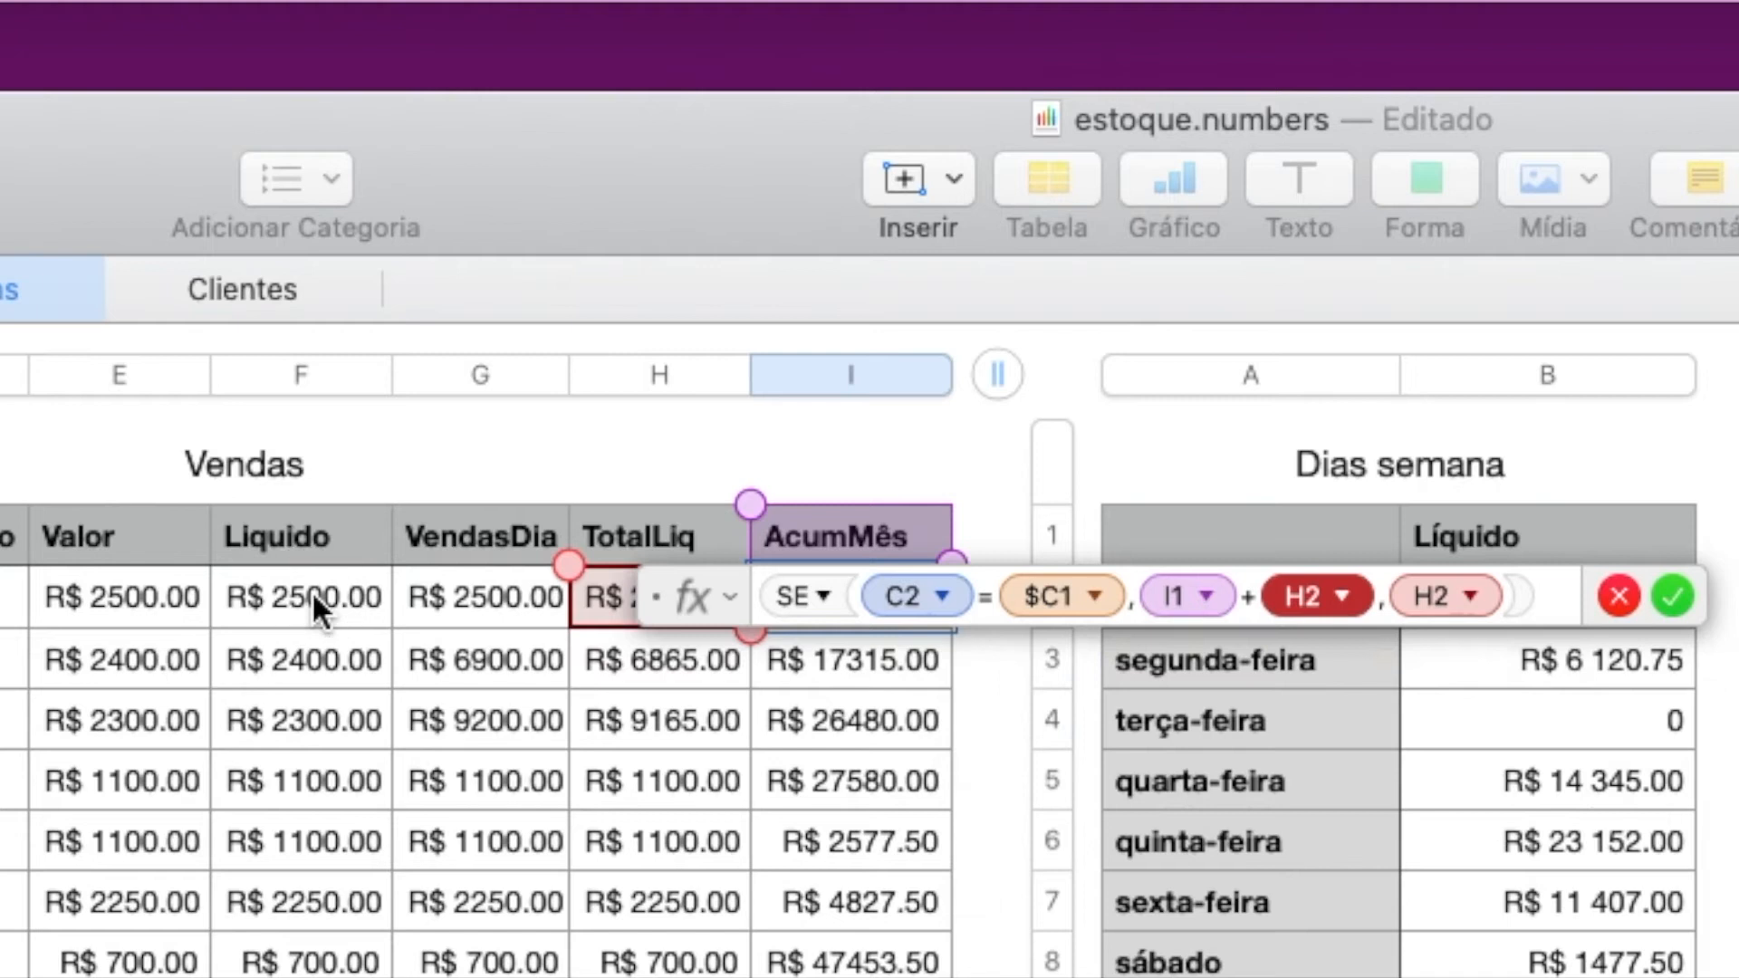
{"action": "left_click", "coordinate": [314, 591]}
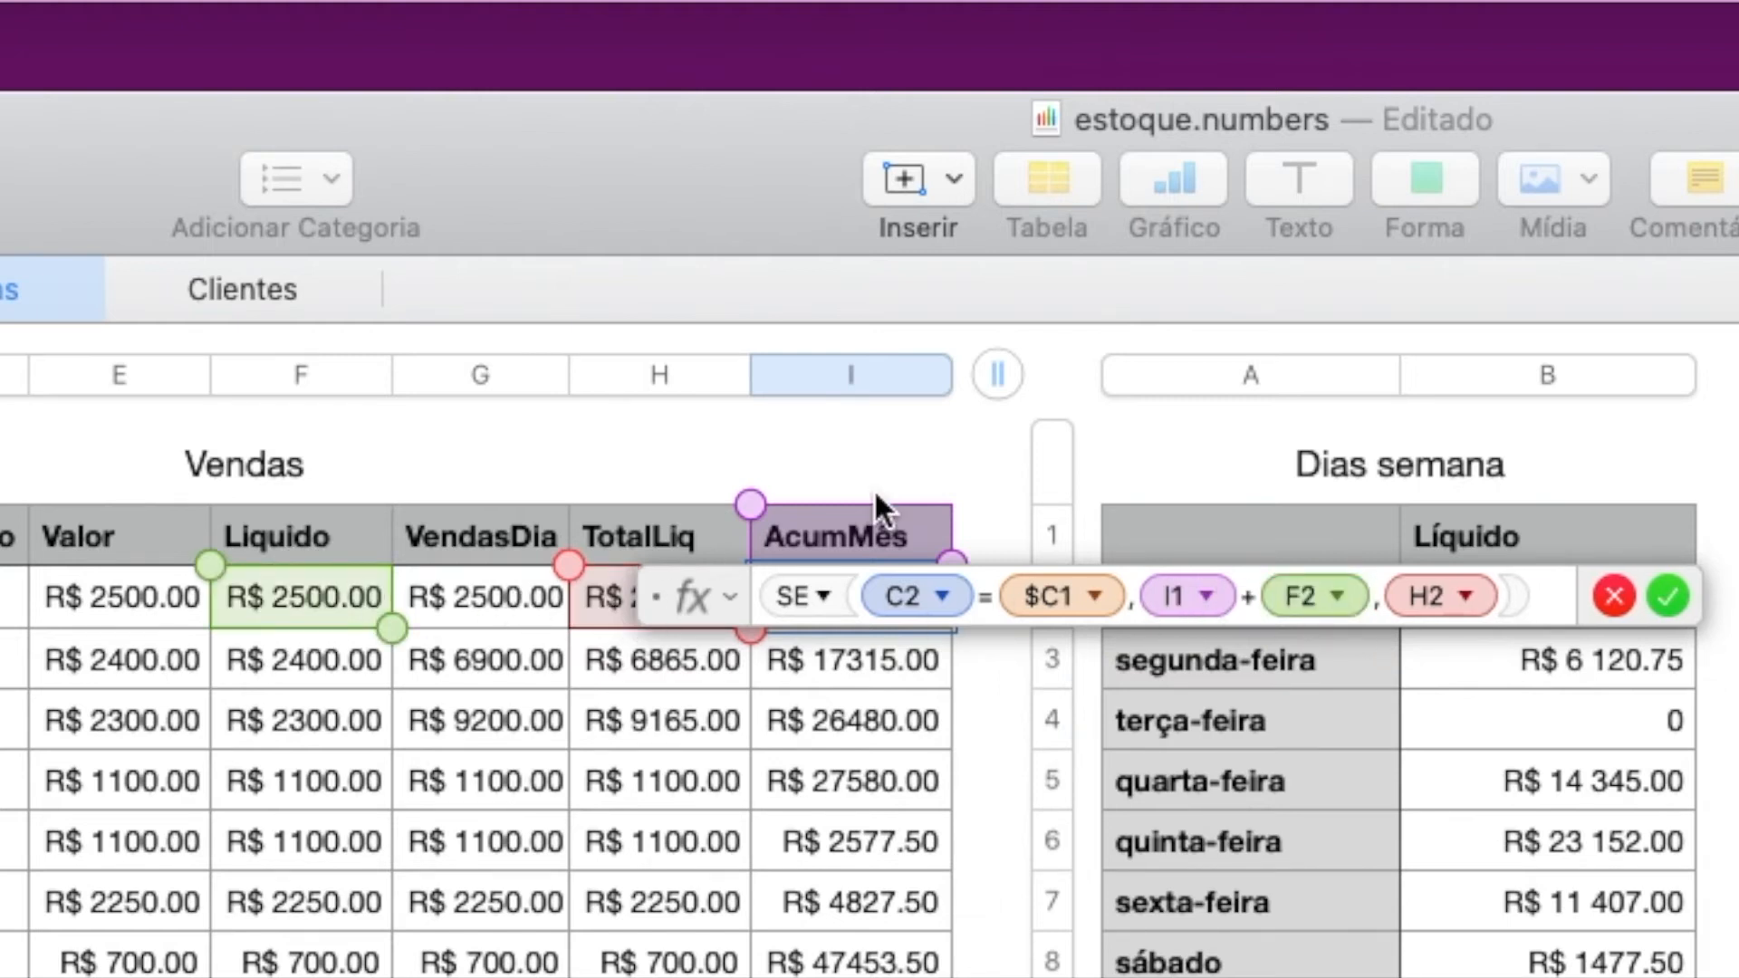
{"action": "left_click", "coordinate": [1443, 590]}
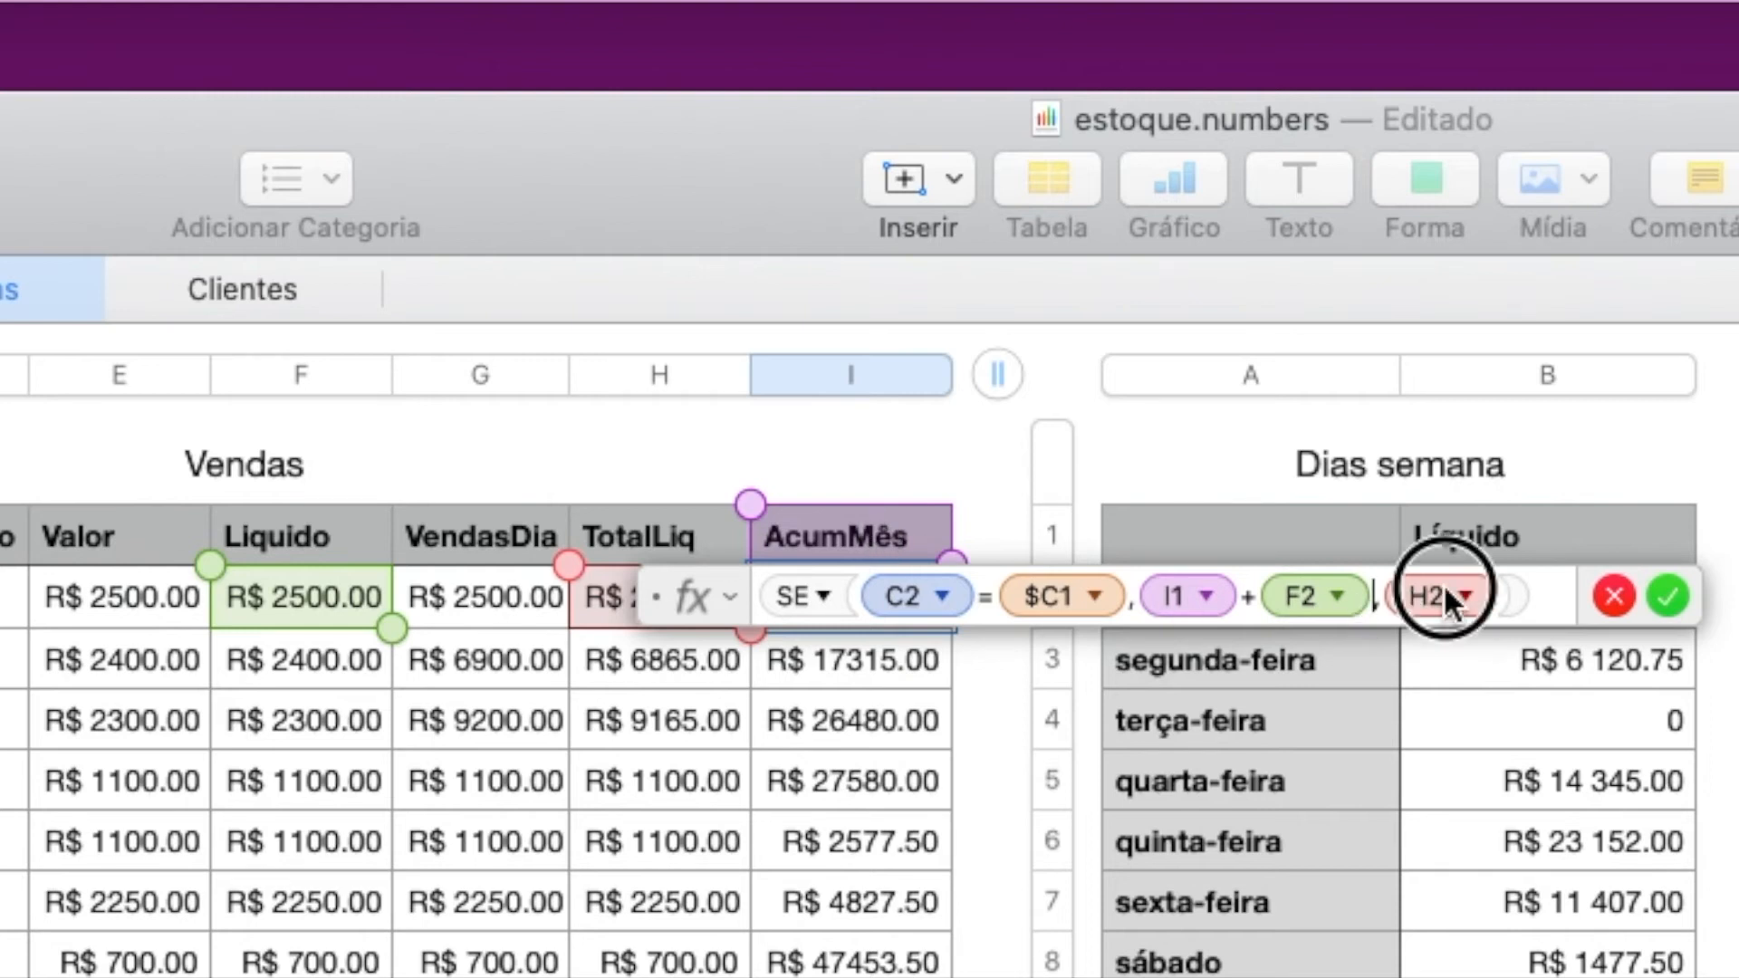
{"action": "left_click", "coordinate": [316, 595]}
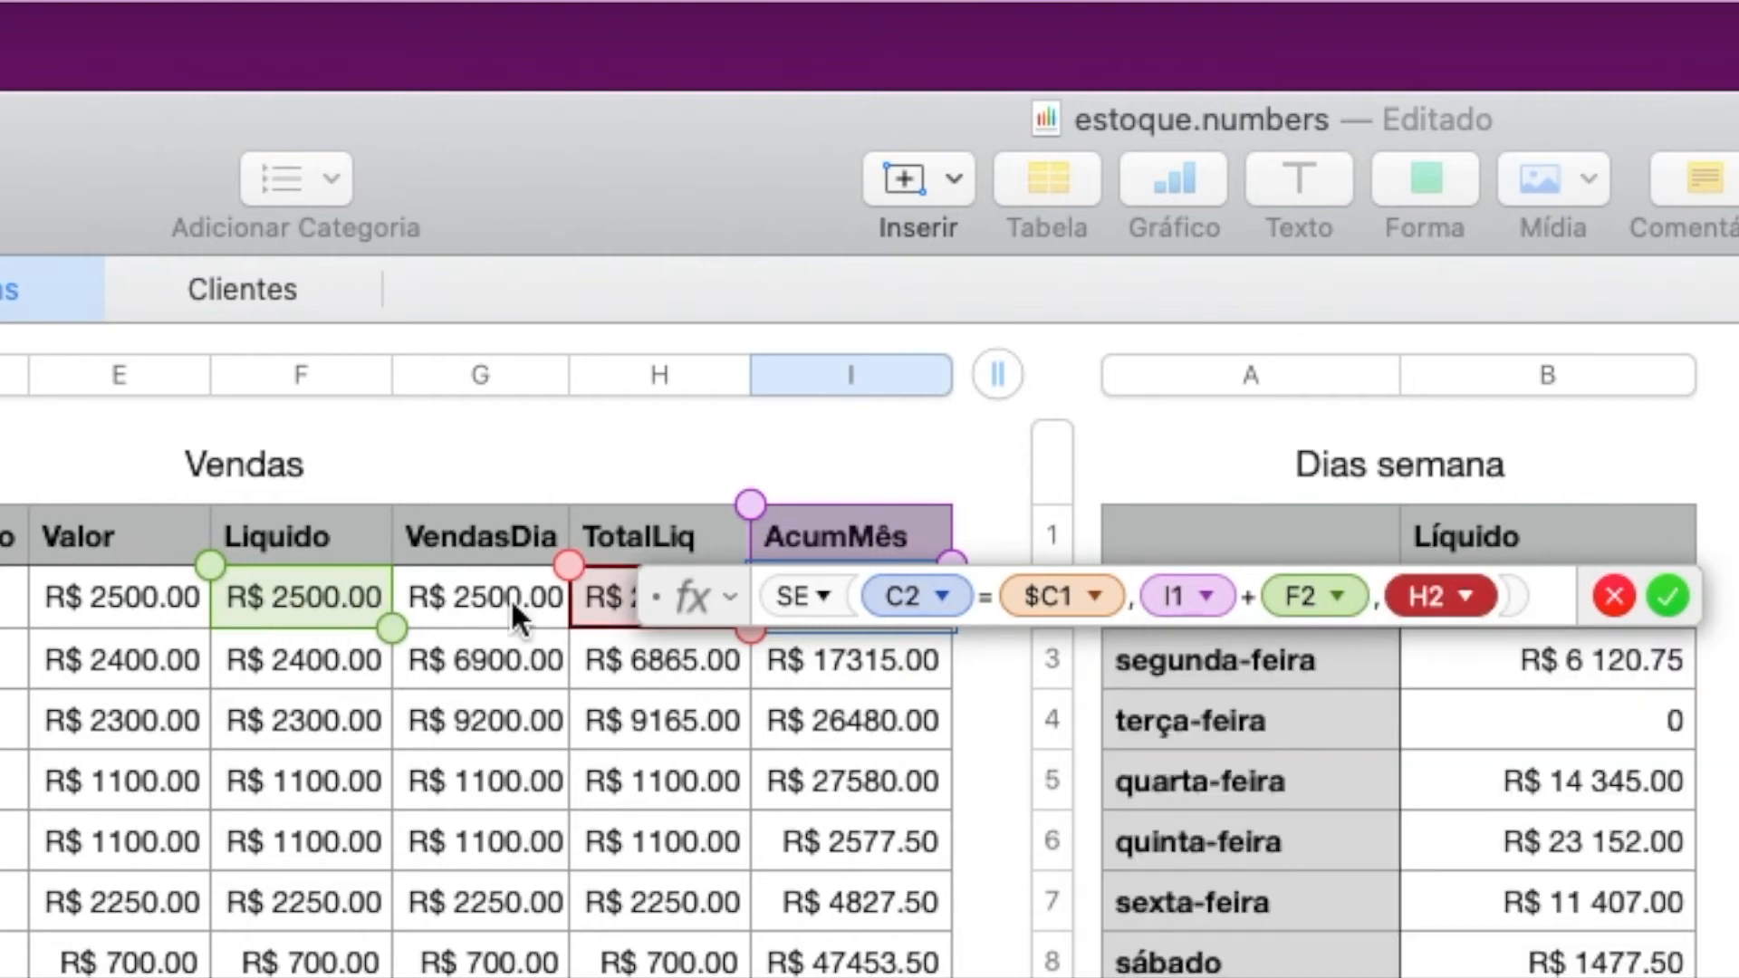
{"action": "left_click", "coordinate": [1421, 598]}
{"action": "left_click", "coordinate": [319, 594]}
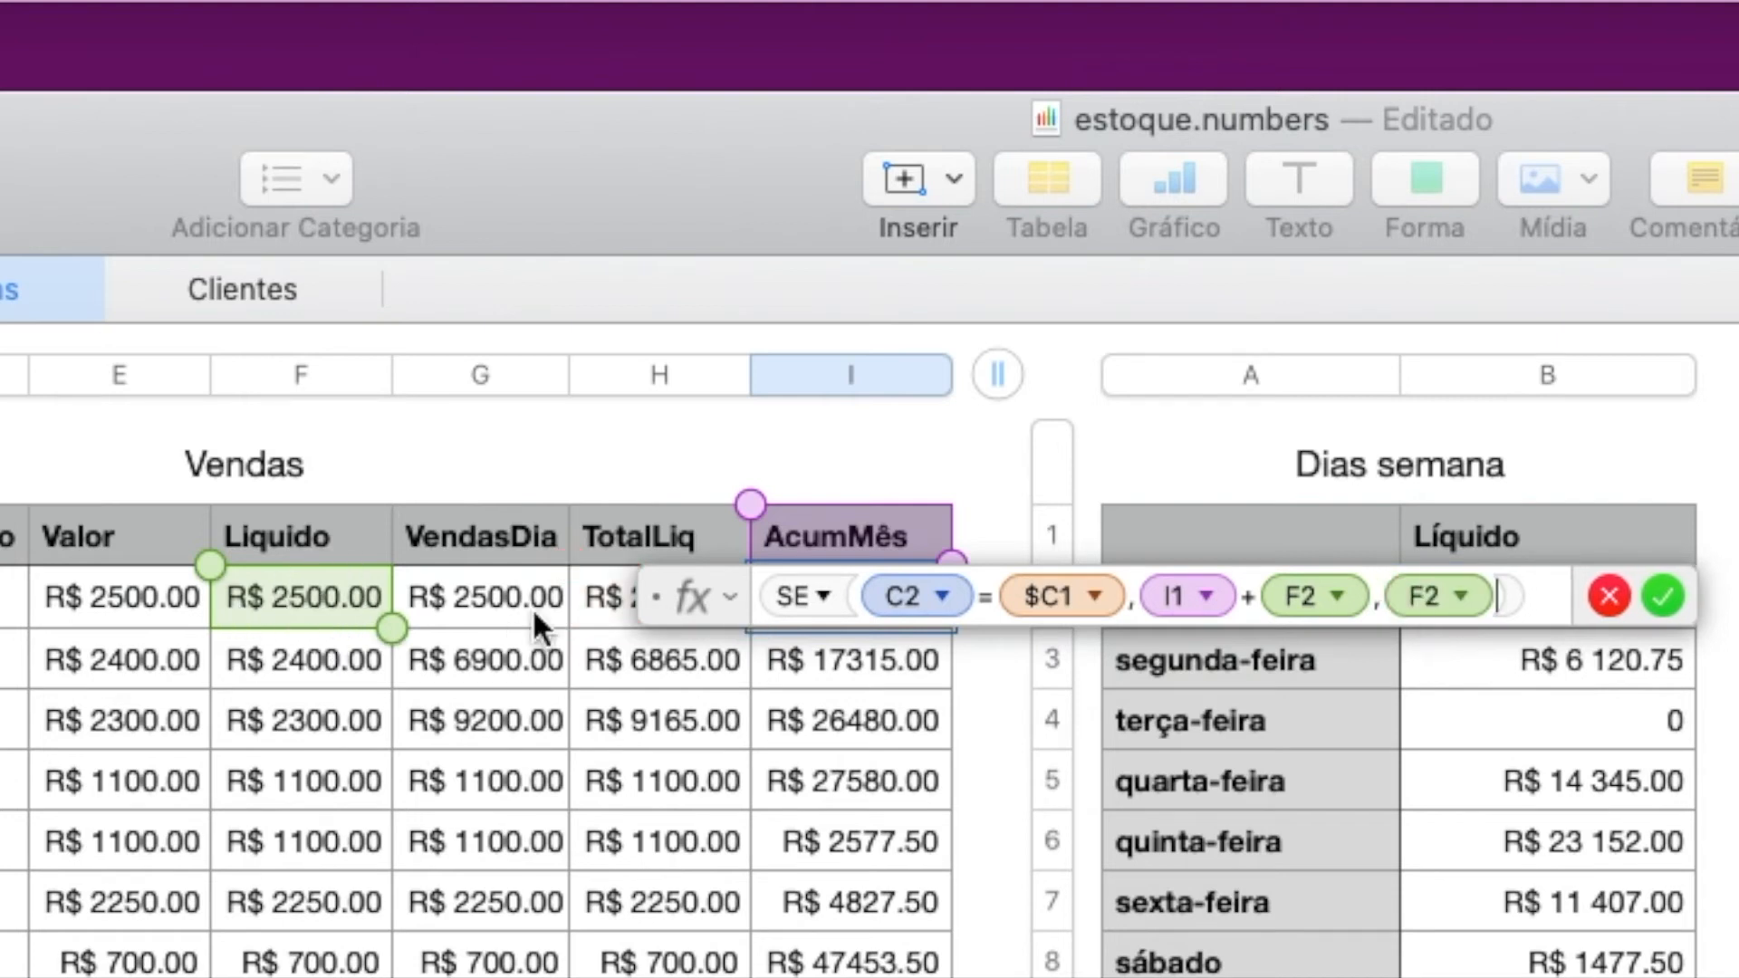
{"action": "key", "text": "Return"}
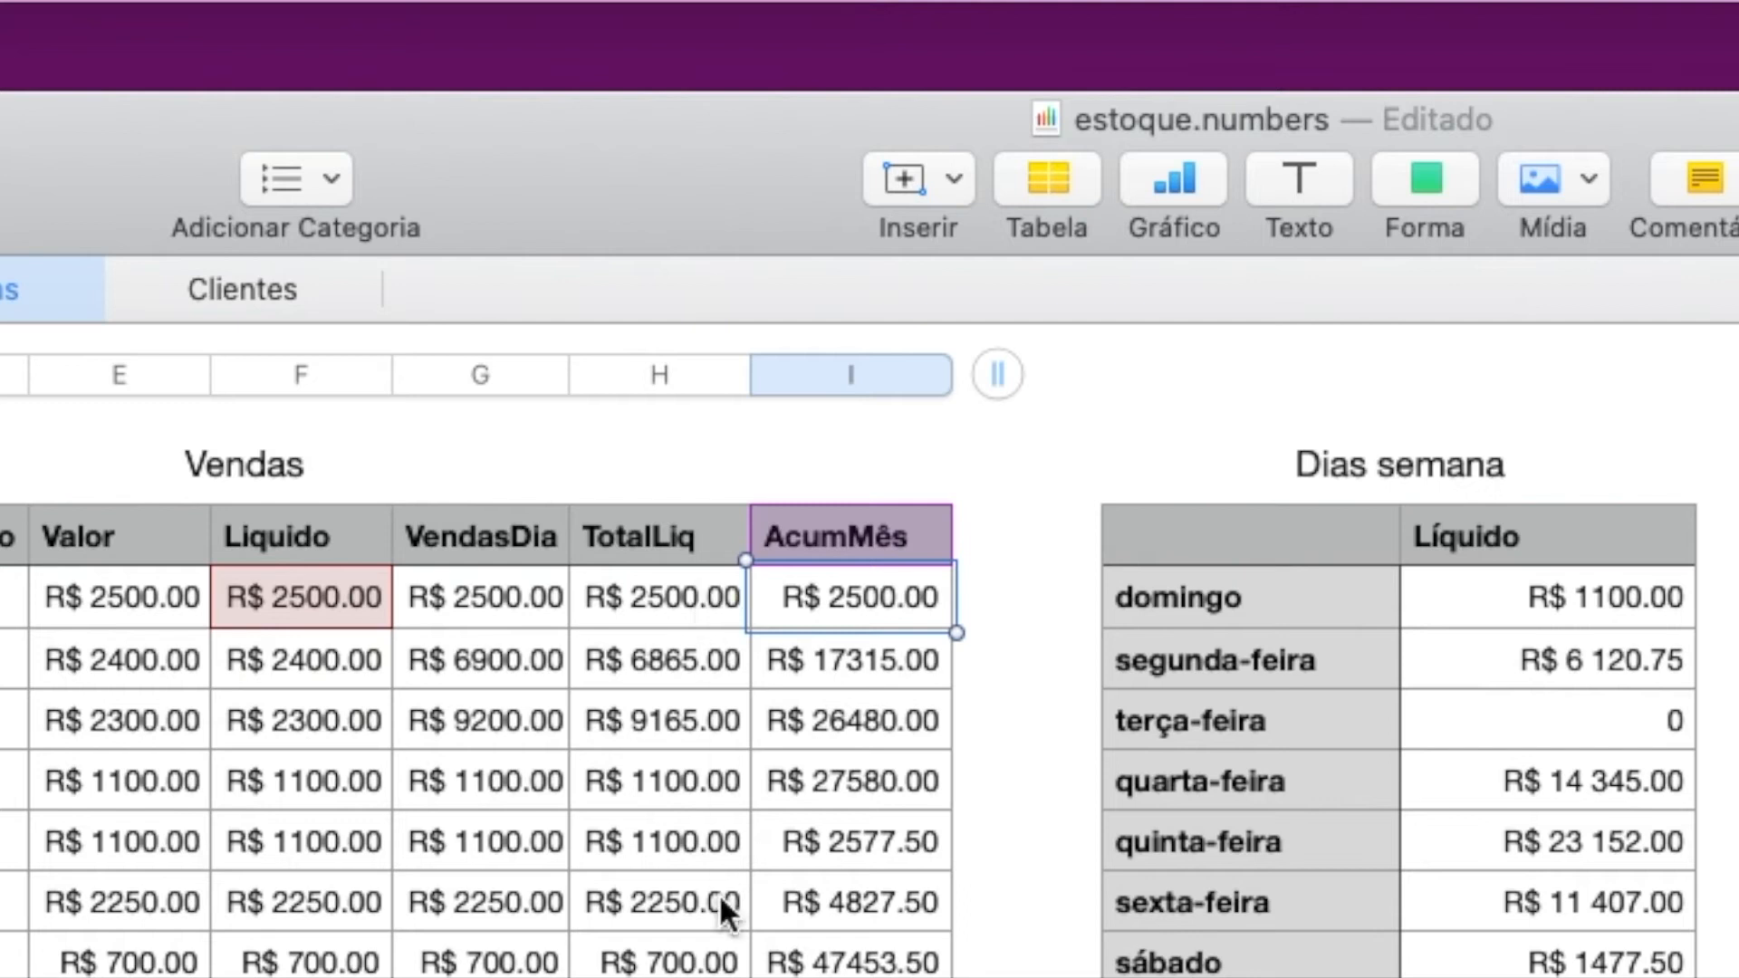
{"action": "left_click_drag", "start_coordinate": [854, 631], "coordinate": [854, 973]}
{"action": "scroll", "coordinate": [650, 794], "scroll_direction": "up", "scroll_amount": 2}
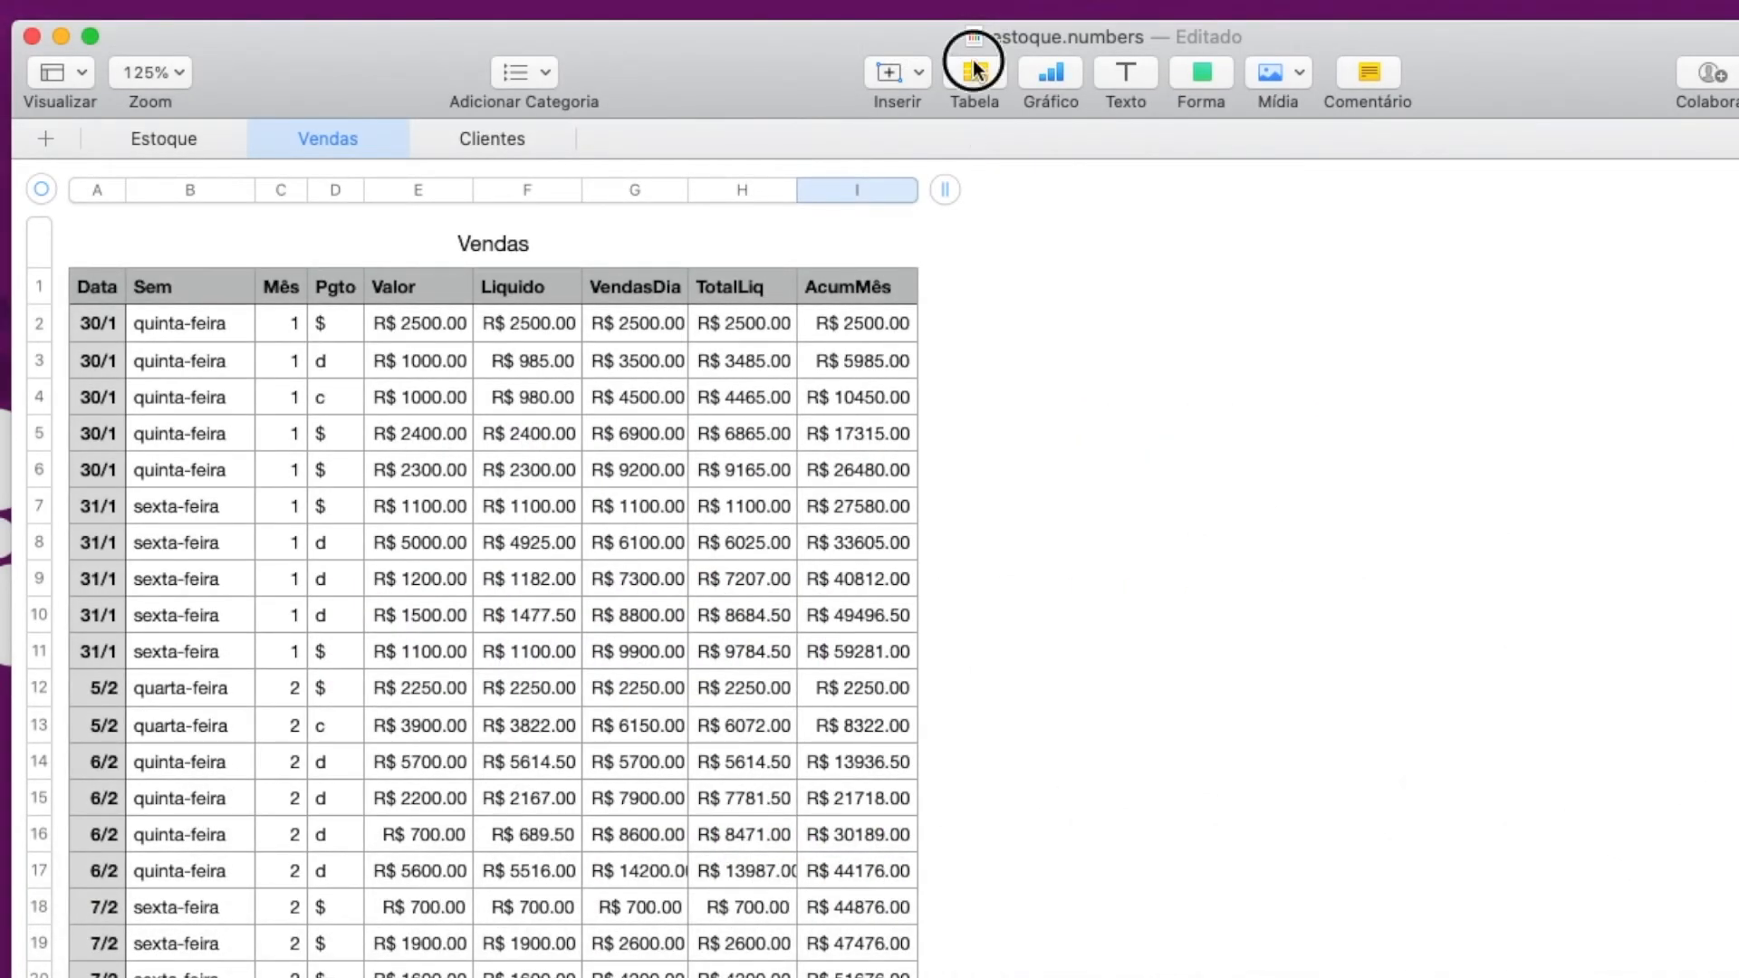
Step: Insert a new table with a header row and header column beside Vendas and reduce it to two columns and nine rows
{"action": "left_click", "coordinate": [975, 68]}
{"action": "left_click", "coordinate": [898, 228]}
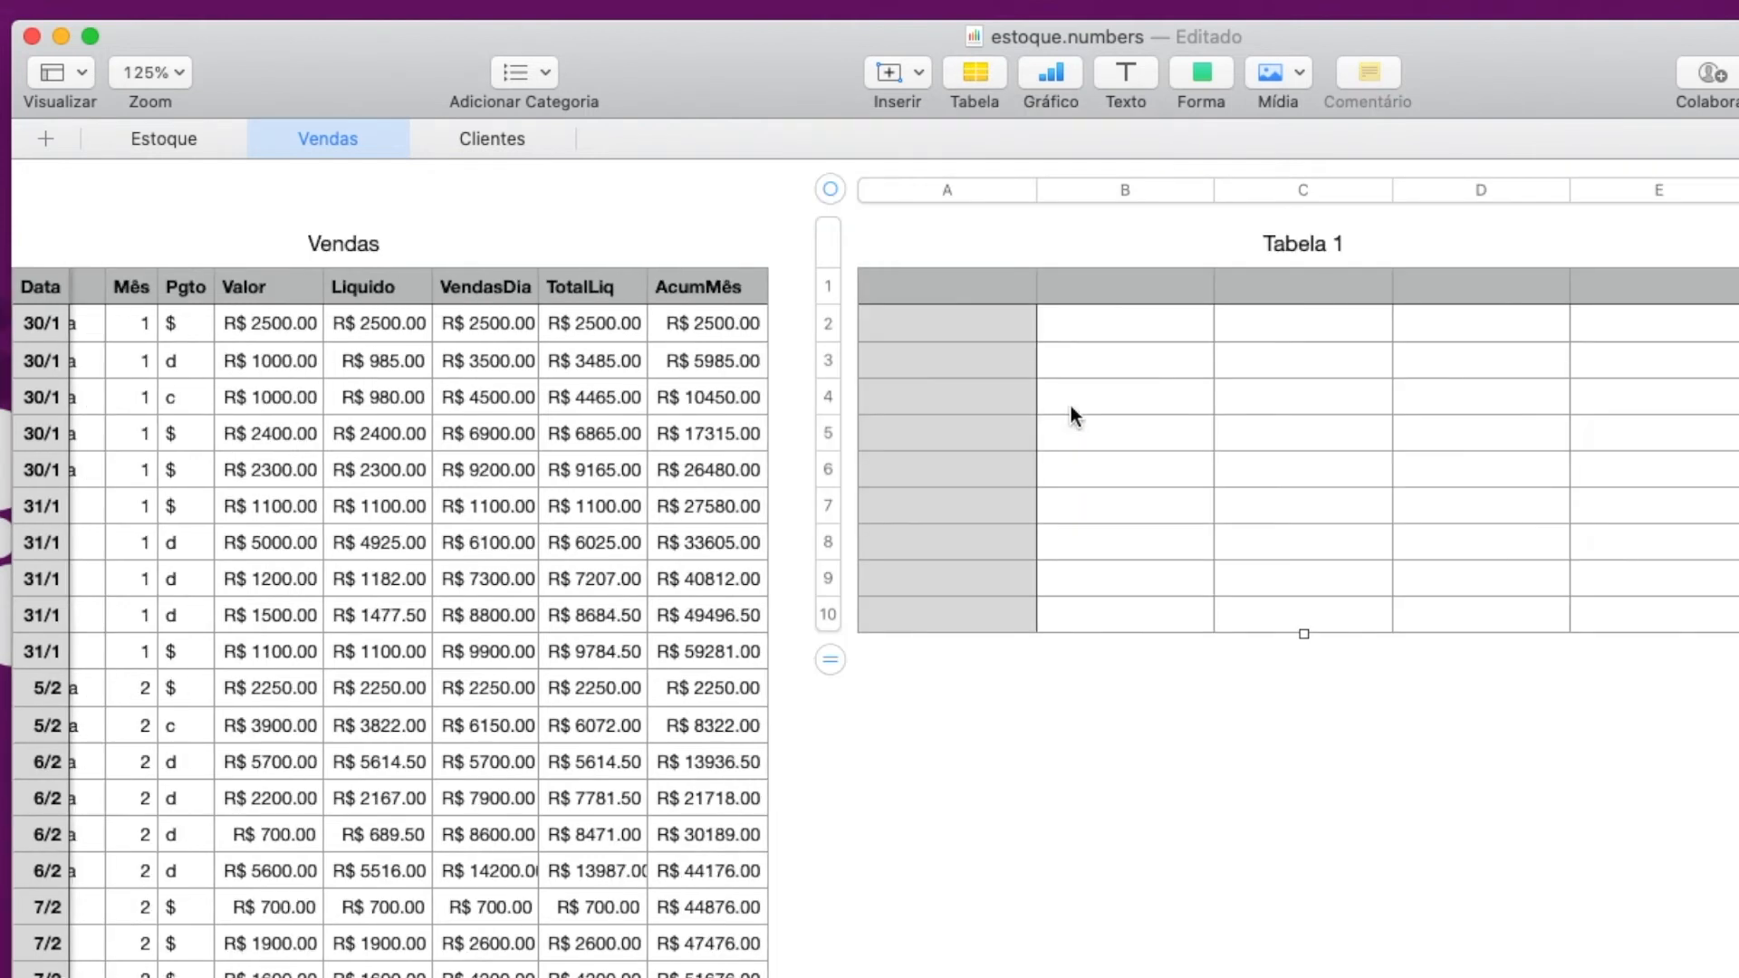
{"action": "left_click_drag", "start_coordinate": [1737, 633], "coordinate": [1055, 570]}
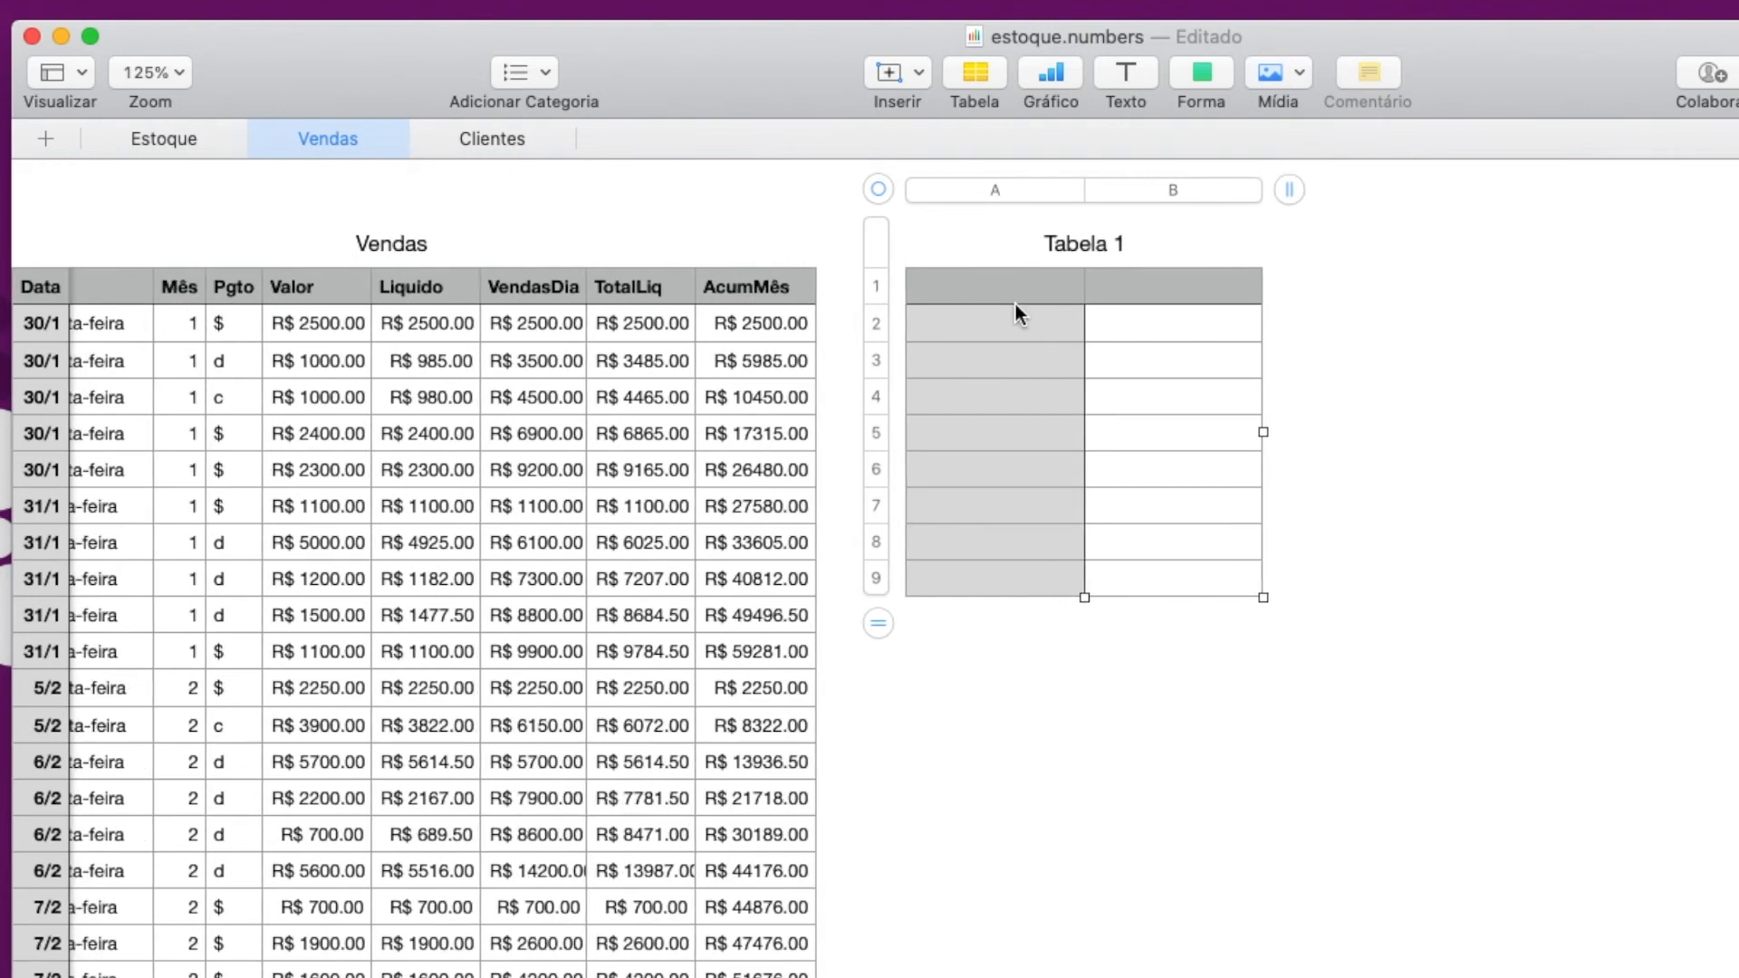
{"action": "left_click", "coordinate": [993, 344]}
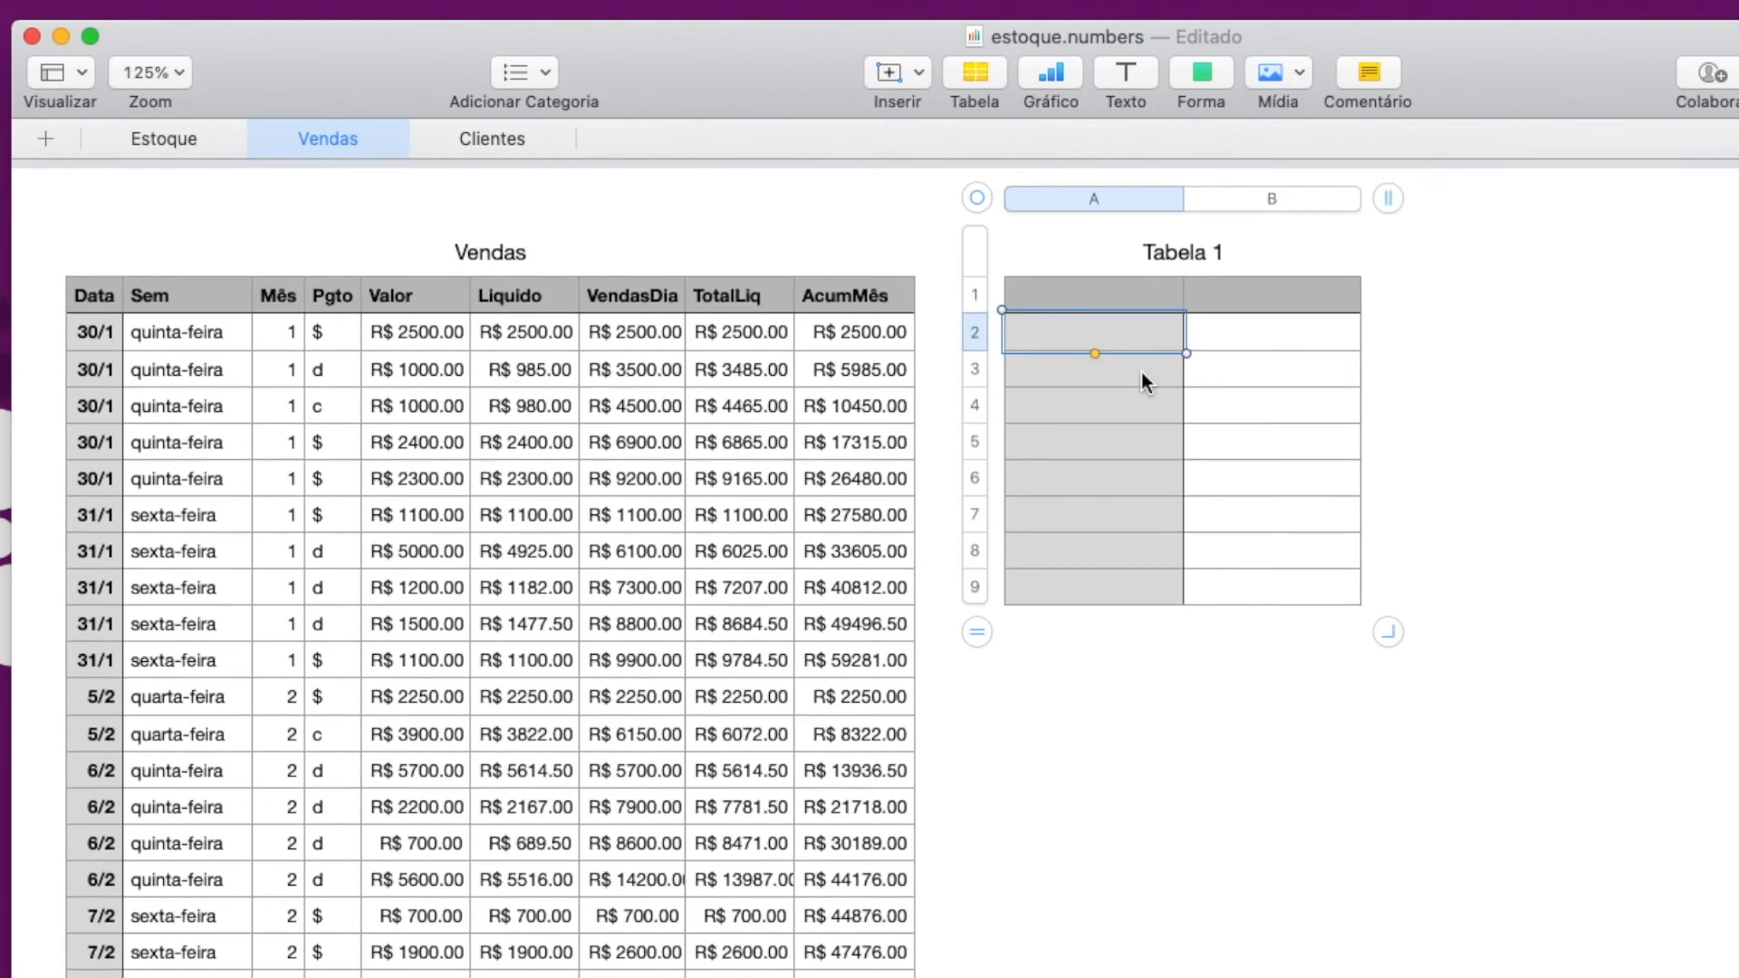
{"action": "type", "text": "segunda-de"}
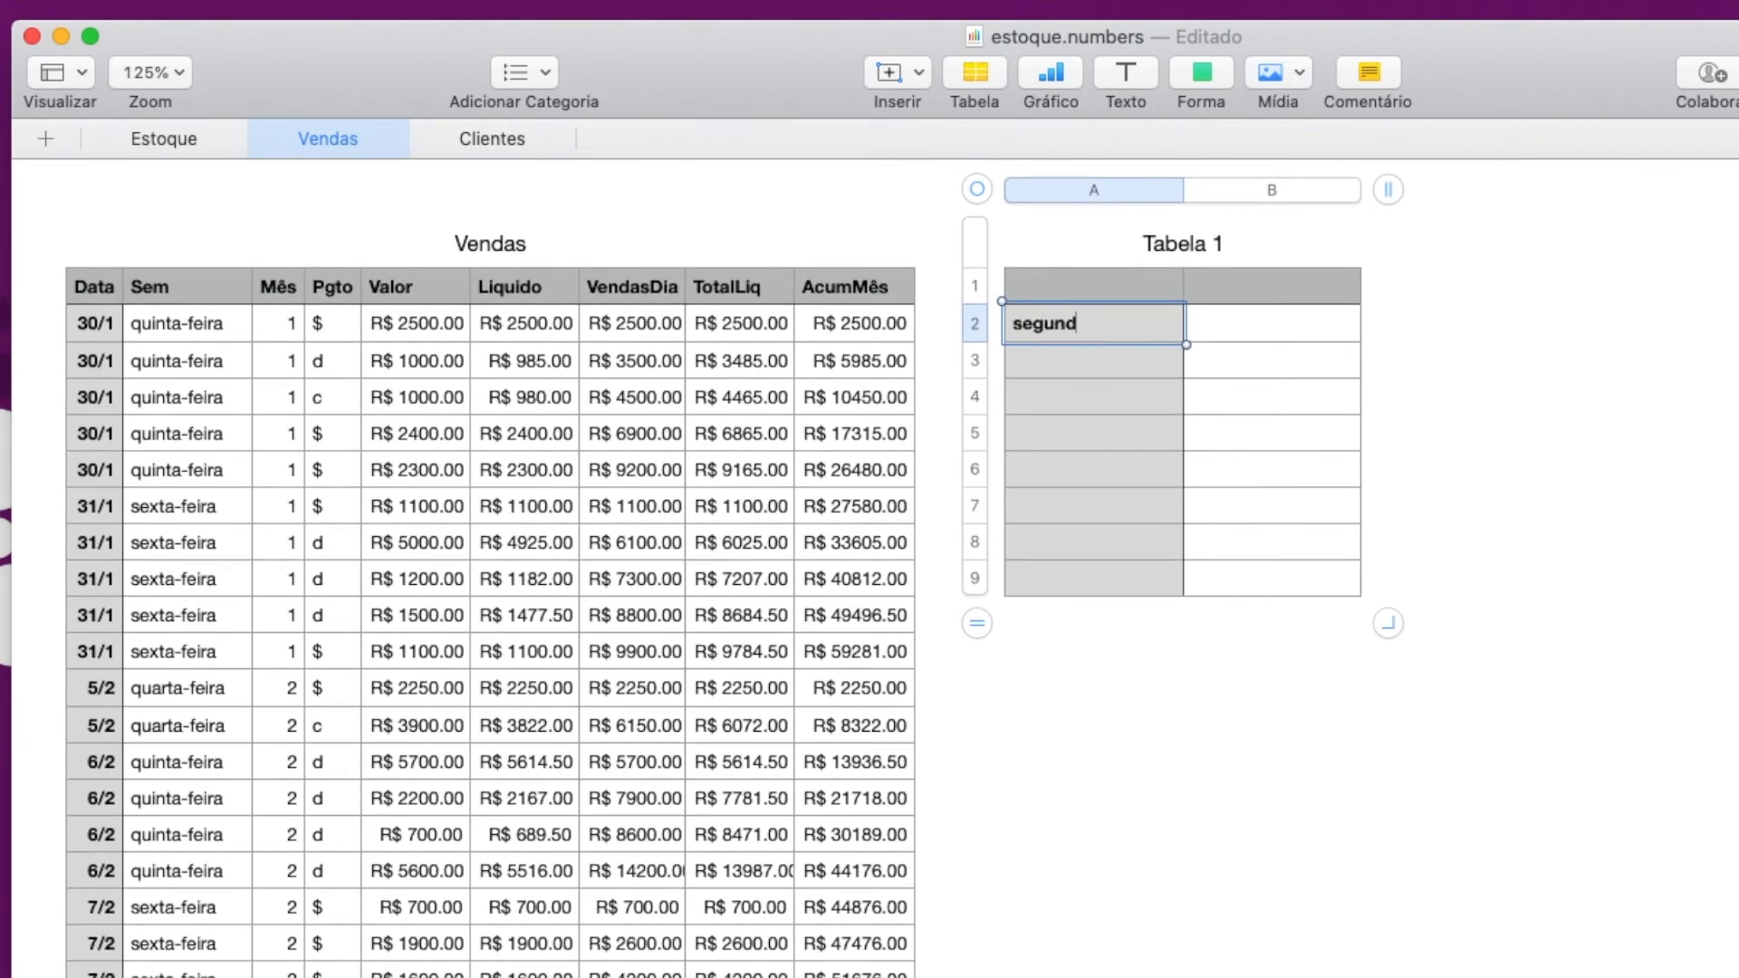
{"action": "key", "text": "BackSpace"}
{"action": "key", "text": "BackSpace"}
{"action": "type", "text": "fe"}
{"action": "key", "text": "BackSpace"}
{"action": "key", "text": "BackSpace"}
{"action": "key", "text": "BackSpace"}
{"action": "key", "text": "BackSpace"}
{"action": "key", "text": "BackSpace"}
{"action": "key", "text": "BackSpace"}
{"action": "key", "text": "BackSpace"}
{"action": "key", "text": "BackSpace"}
{"action": "key", "text": "BackSpace"}
{"action": "key", "text": "BackSpace"}
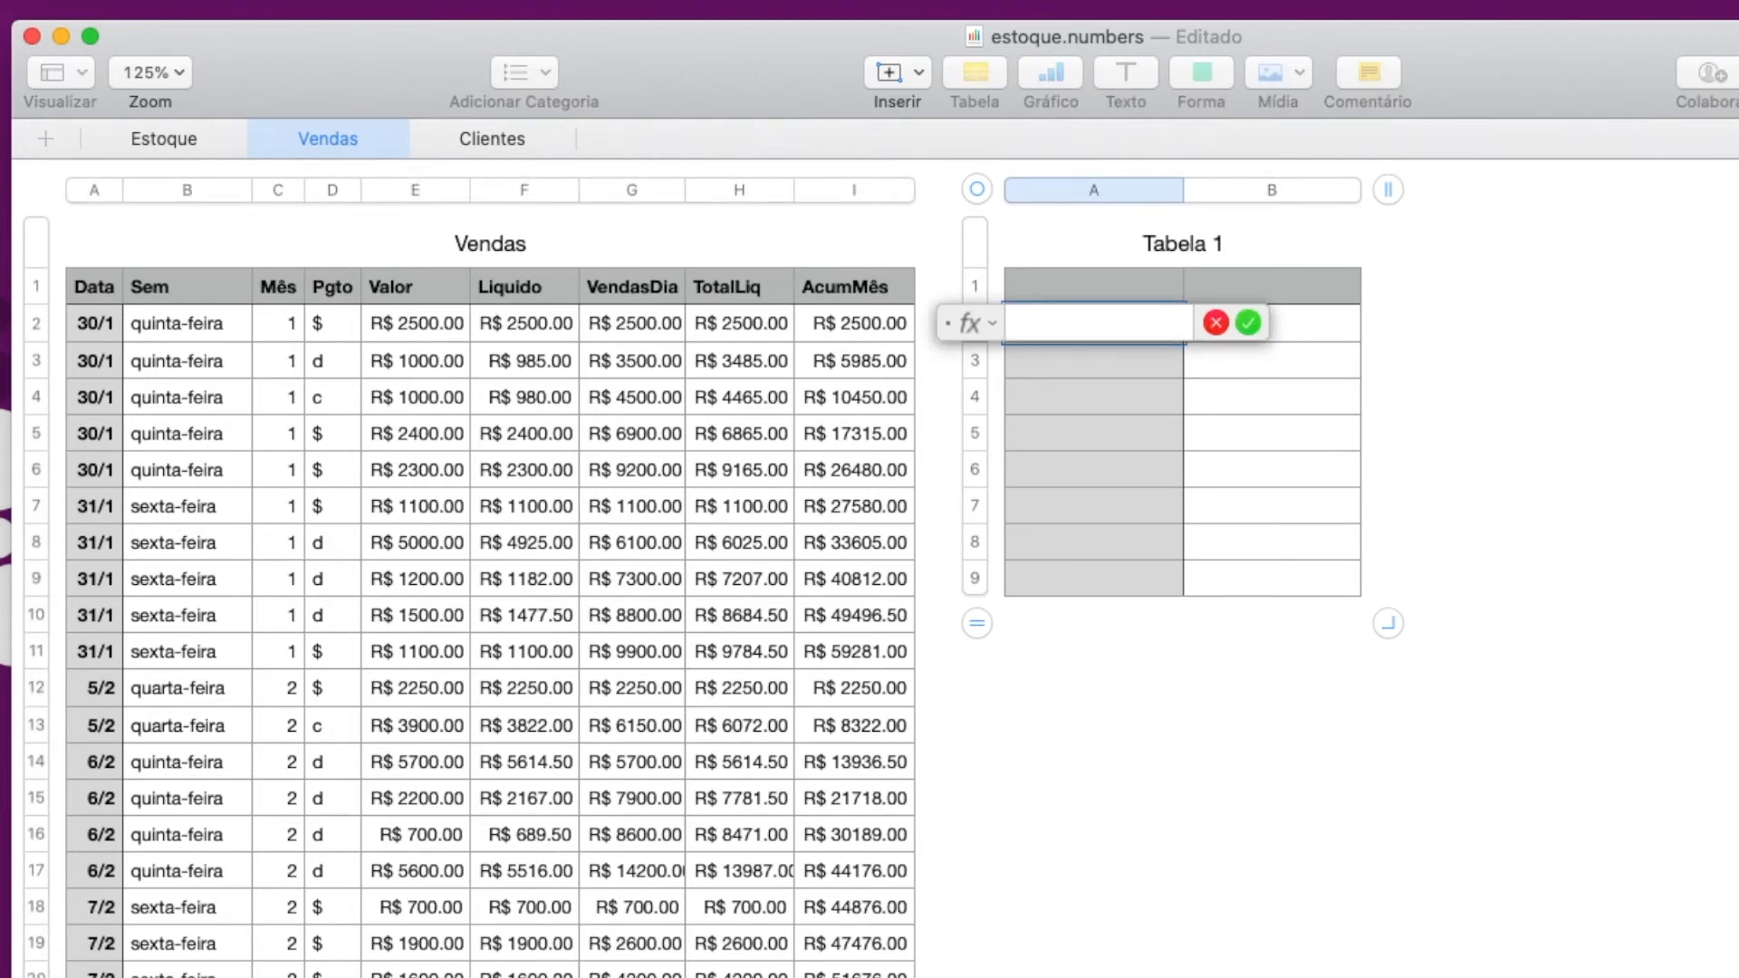
Step: Enter the formula NOMEDIA(1) in cell A2 of the new table
{"action": "type", "text": "NOMEDI"}
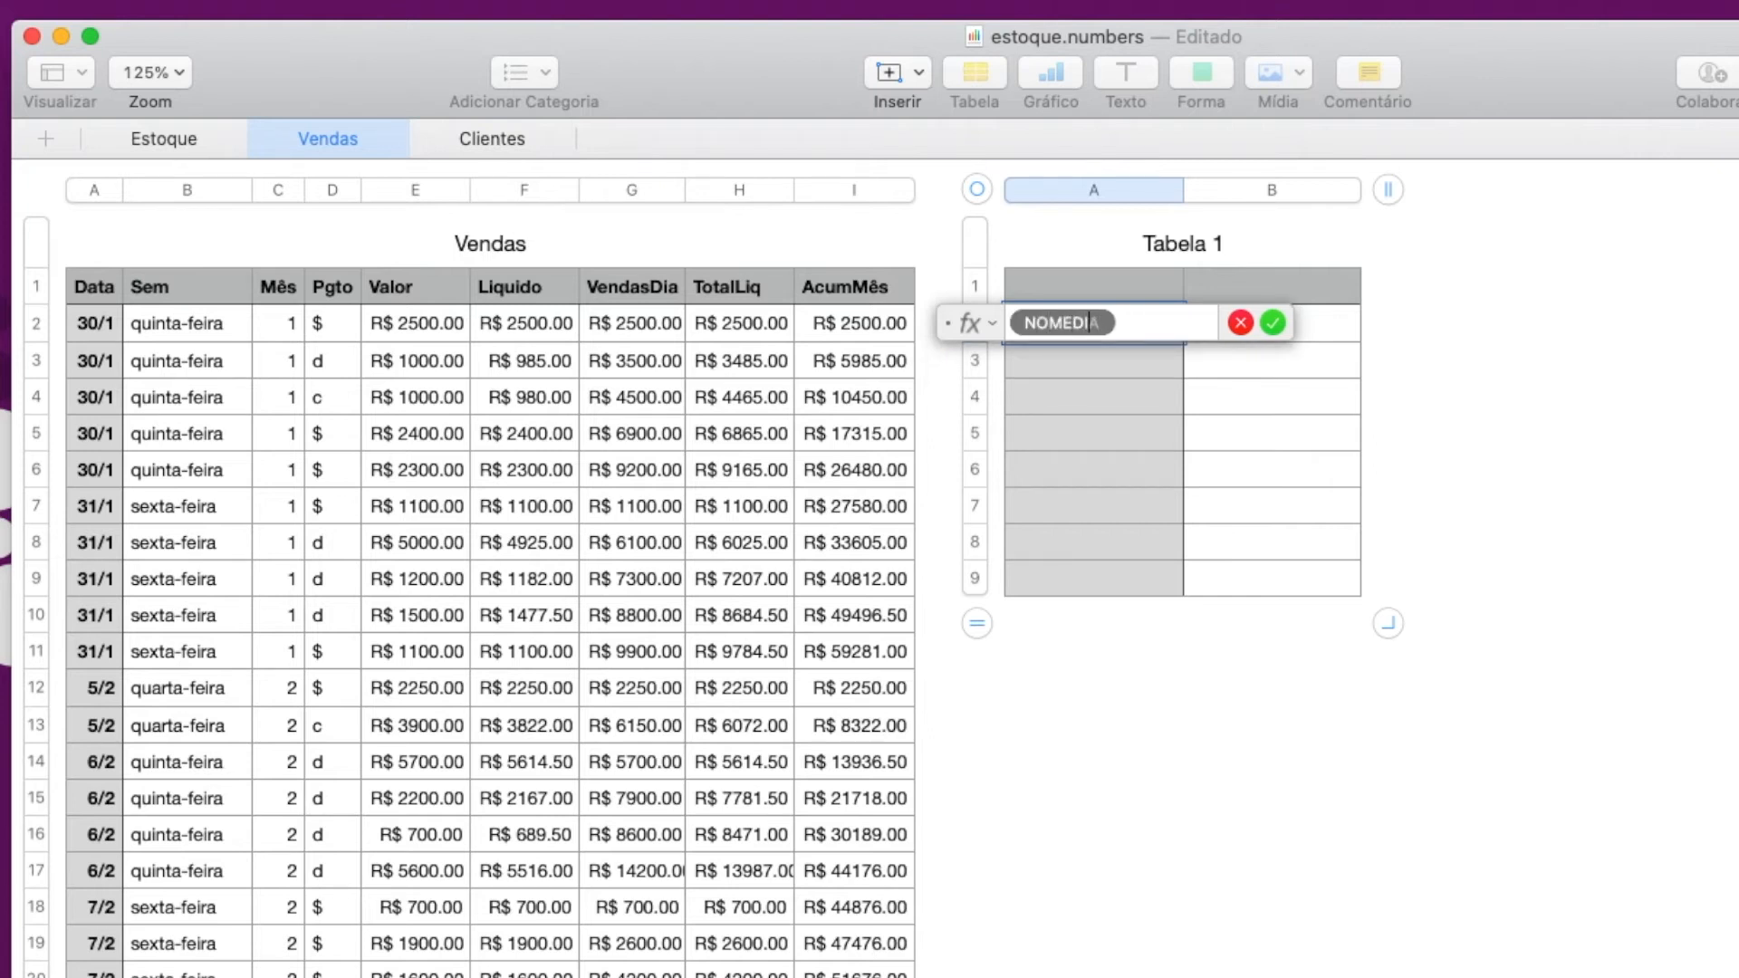
{"action": "type", "text": "A"}
{"action": "type", "text": "(1"}
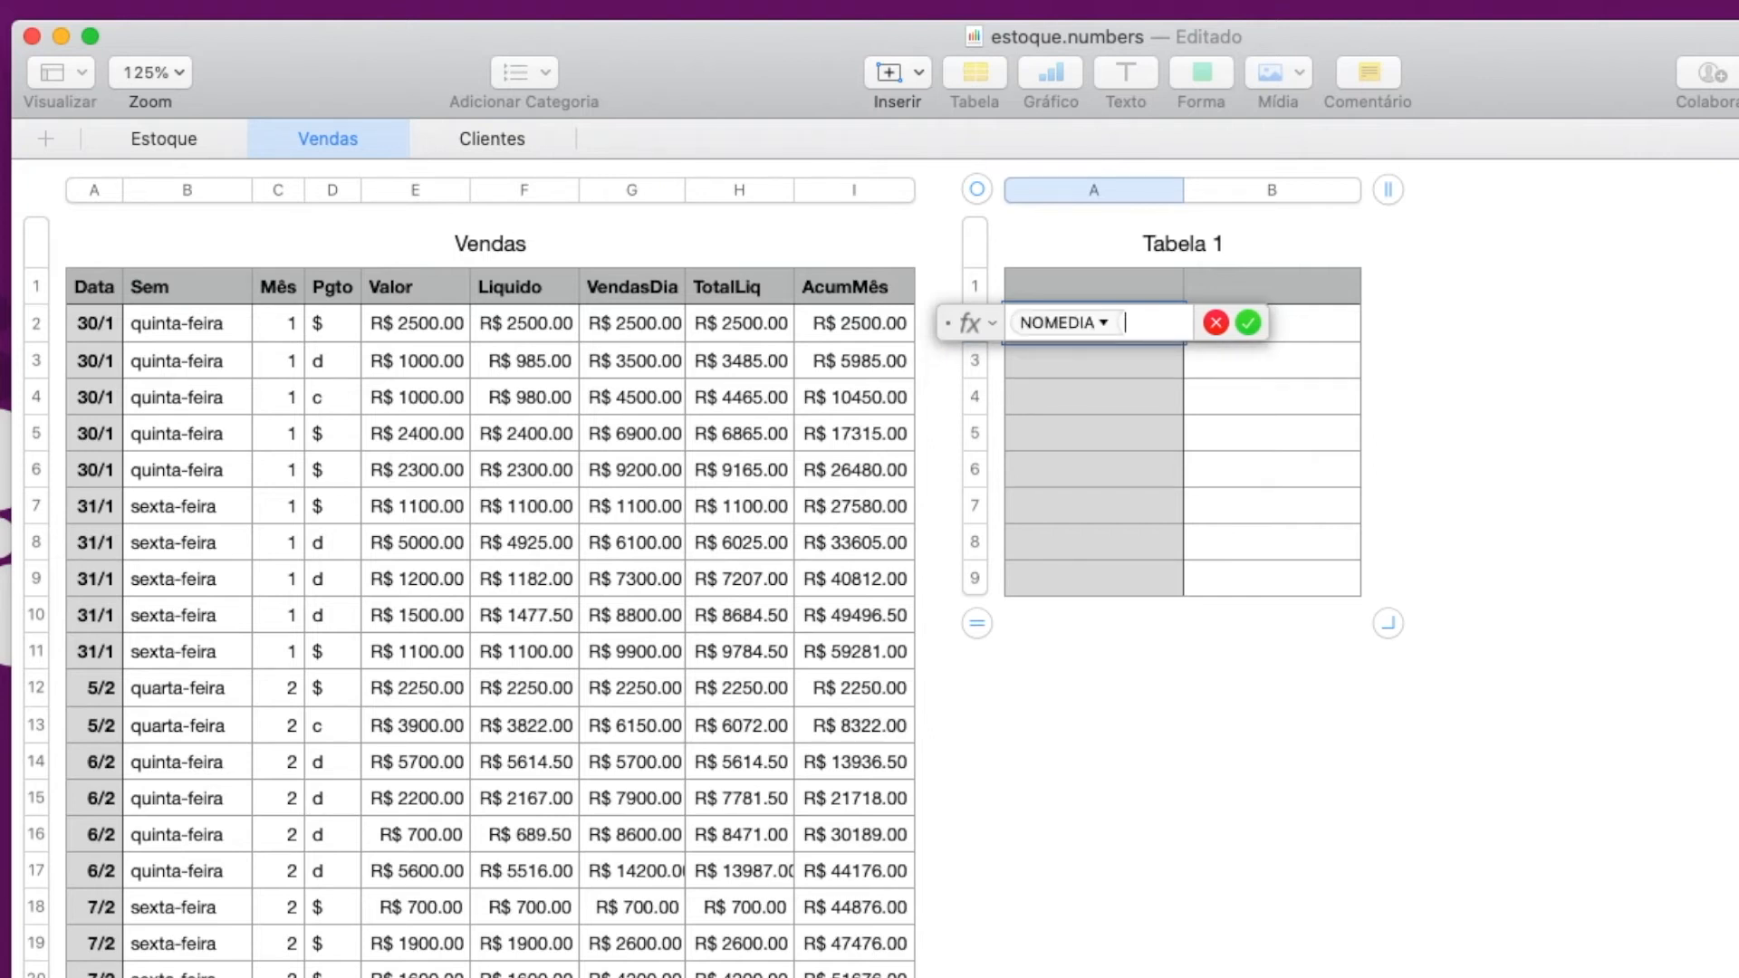
{"action": "key", "text": "Return"}
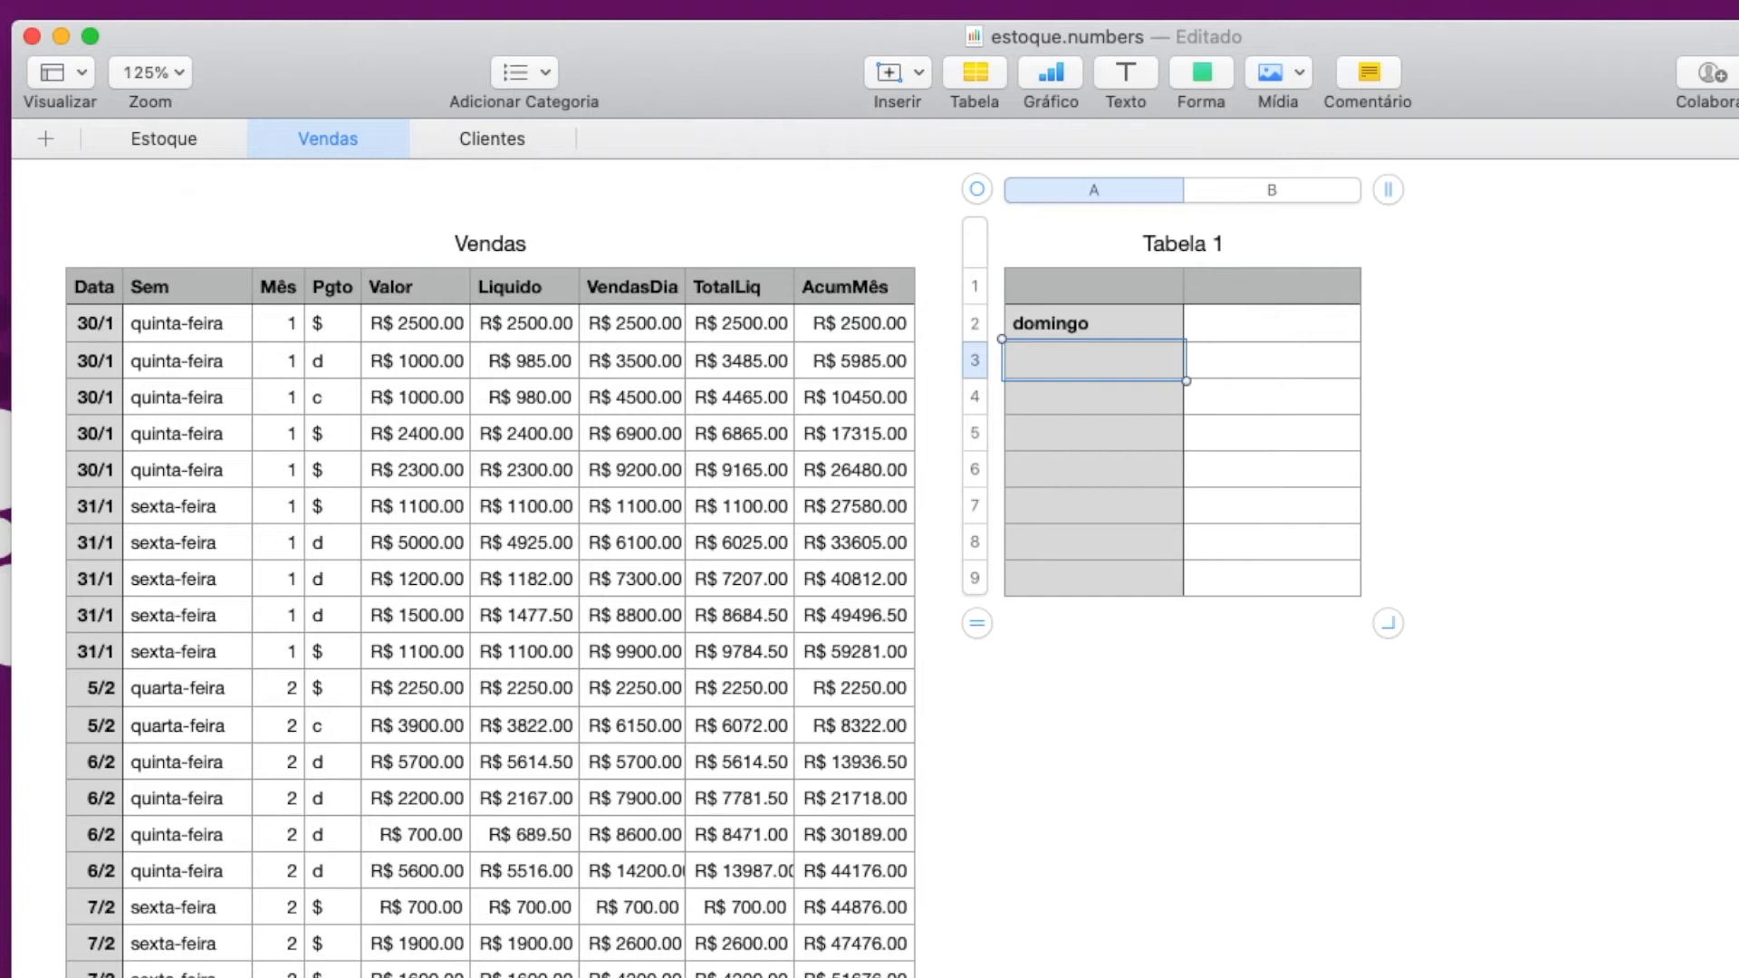
Step: Enter NOMEDIA formulas with the day numbers 2, 3 and 4 in cells A3 to A5 of the new table
{"action": "left_click", "coordinate": [1091, 366]}
{"action": "type", "text": "=NOMEDIA(2"}
{"action": "key", "text": "Return"}
{"action": "type", "text": "=NOMEDIA(3"}
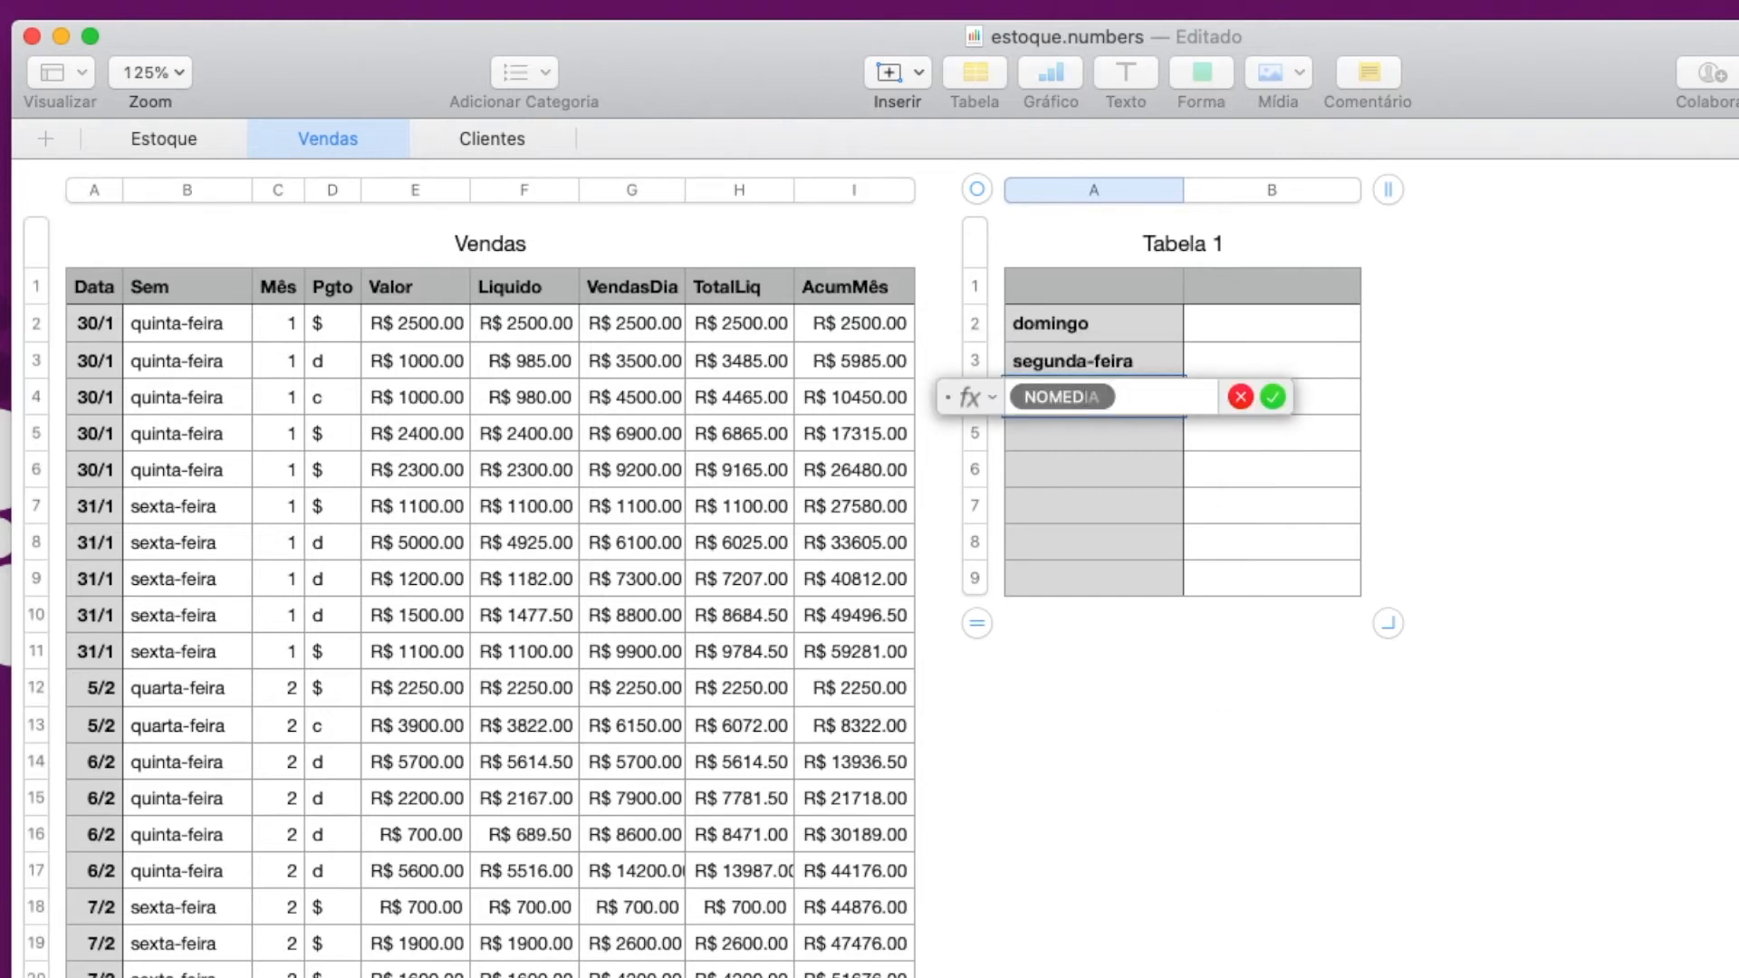
{"action": "key", "text": "Return"}
{"action": "type", "text": "=NOMEDIA(4"}
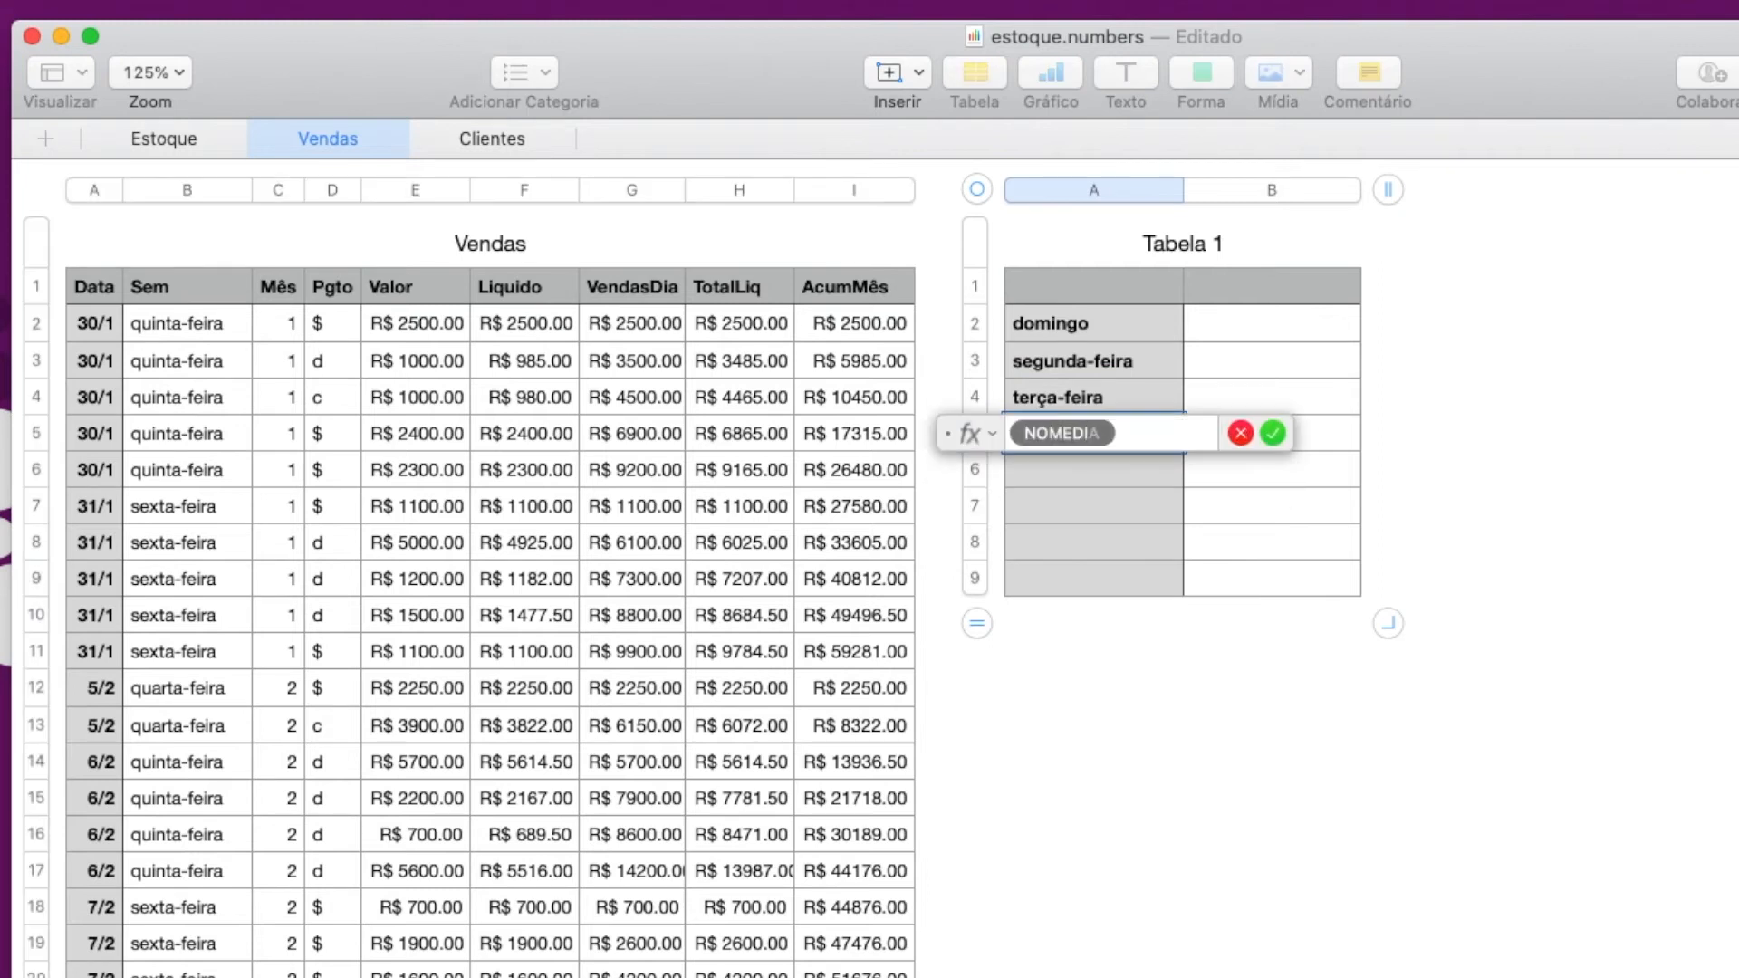
{"action": "key", "text": "Return"}
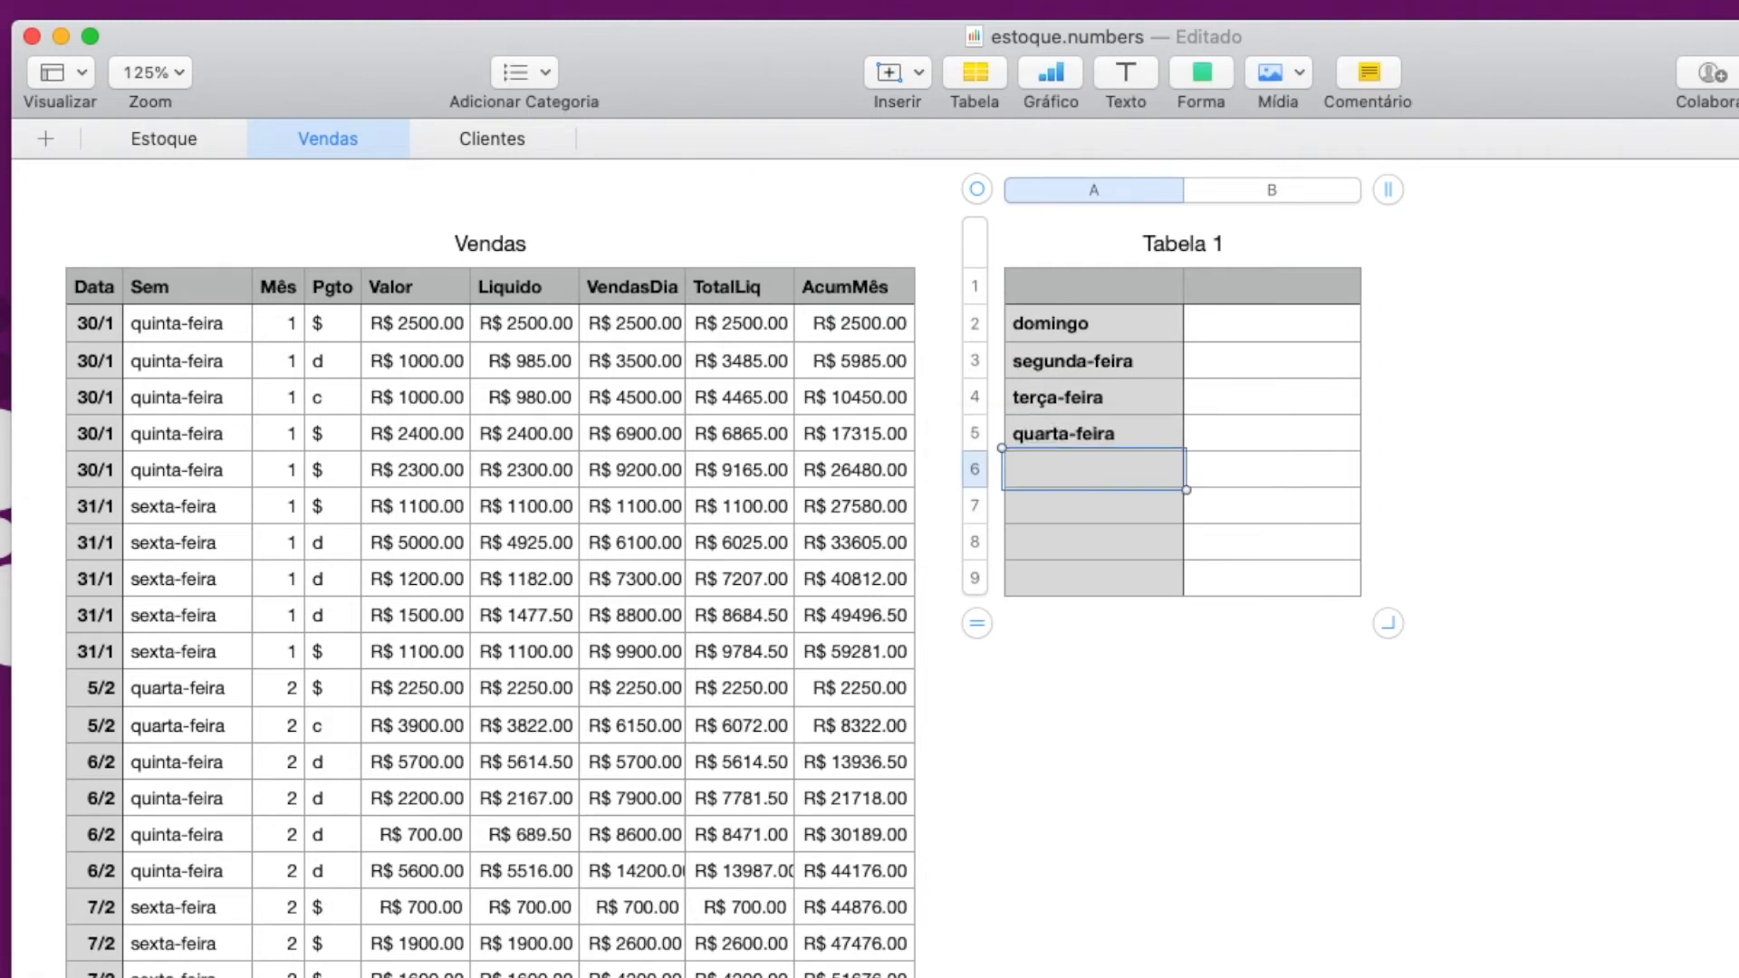
Step: Complete the weekday list in cells A6 to A8 with NOMEDIA formulas for day numbers 5, 6 and 7
{"action": "type", "text": "=NOMEDIA(5"}
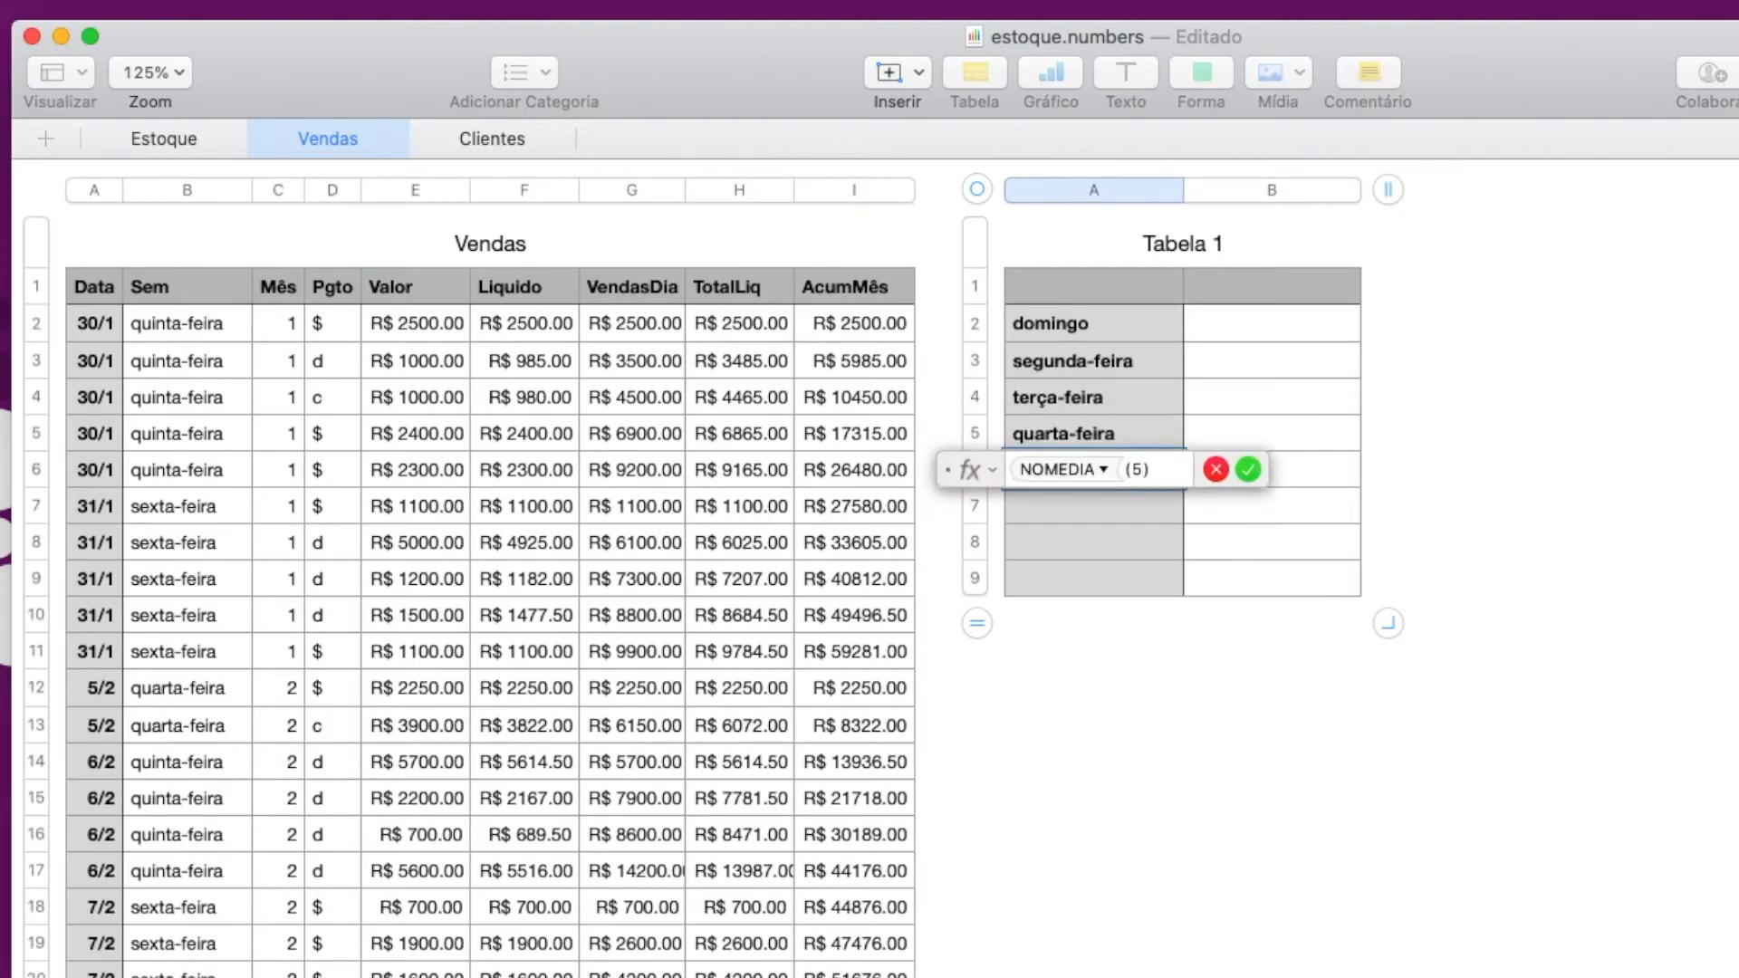
{"action": "key", "text": "Return"}
{"action": "type", "text": "=NOMEDIA(6"}
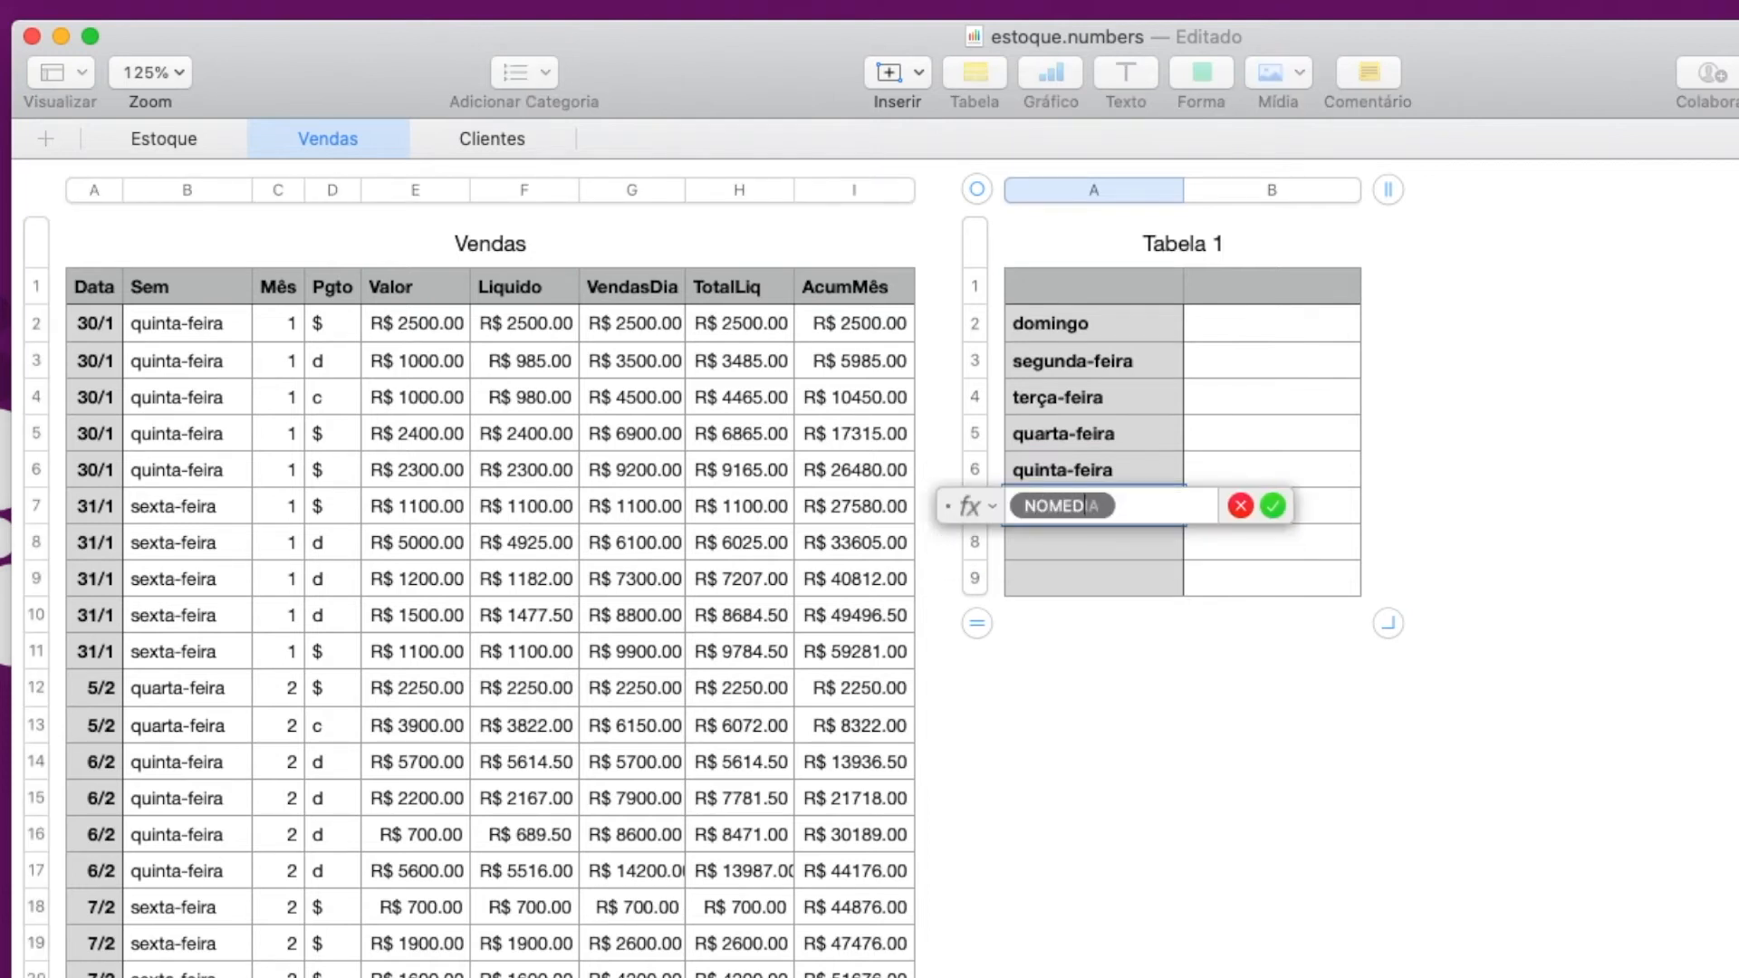
{"action": "key", "text": "Return"}
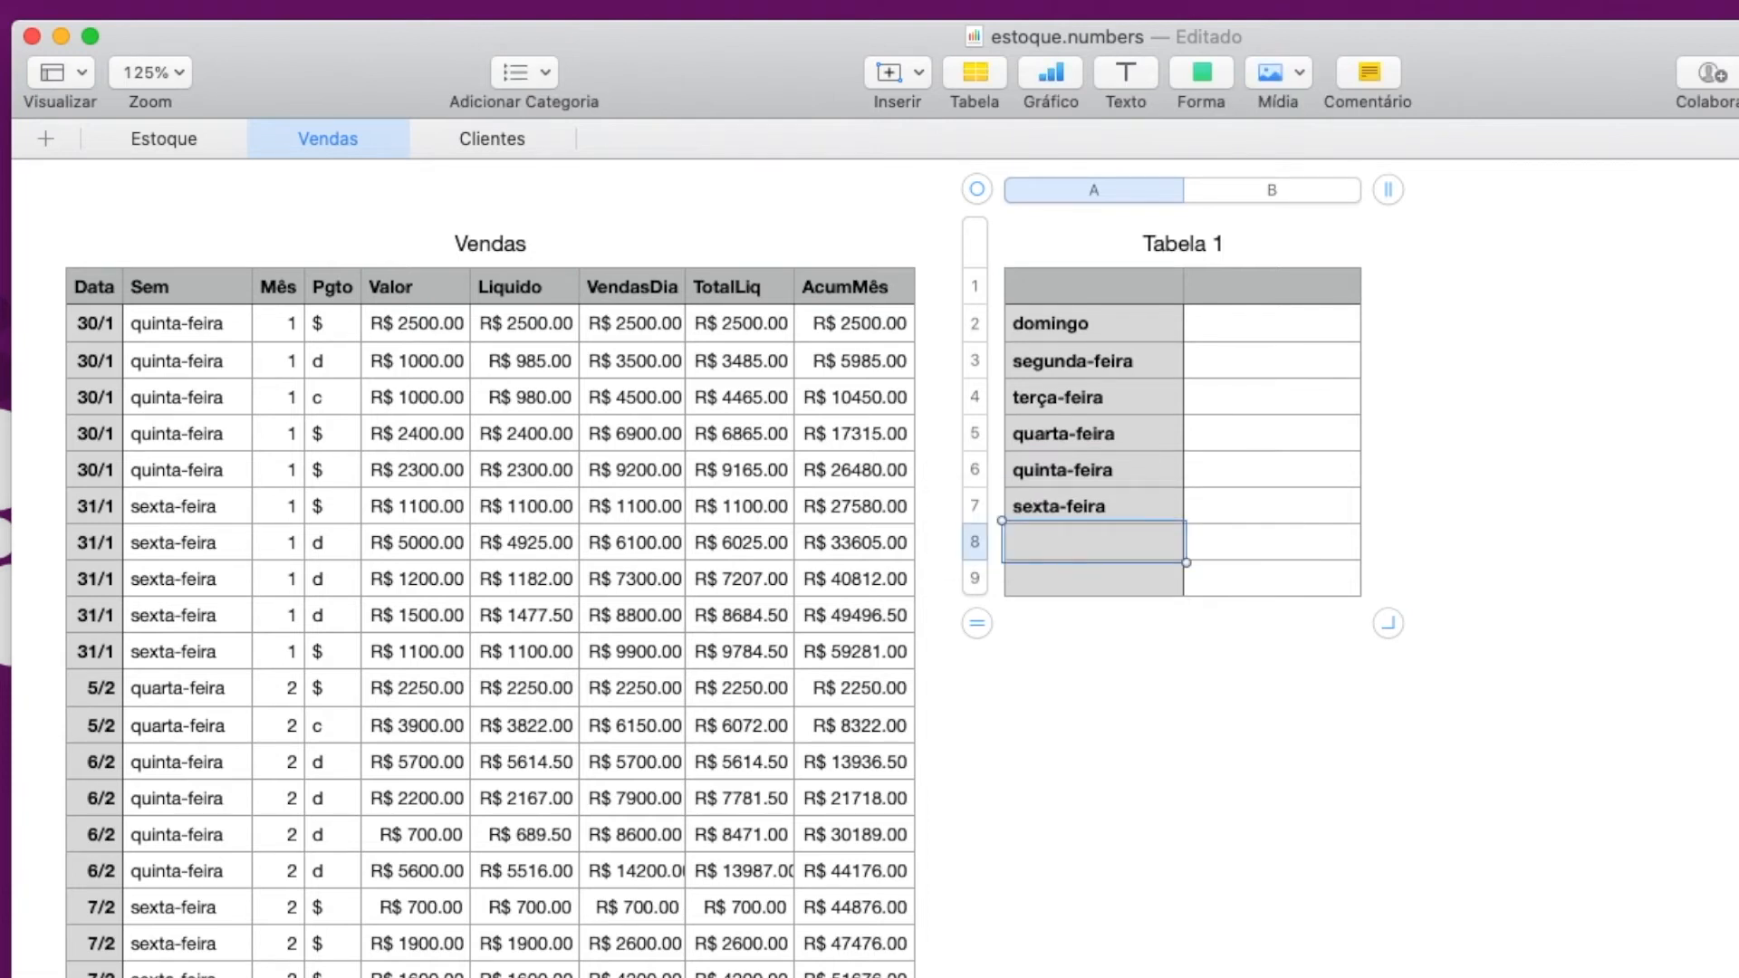
{"action": "type", "text": "=NOMEDIA(7"}
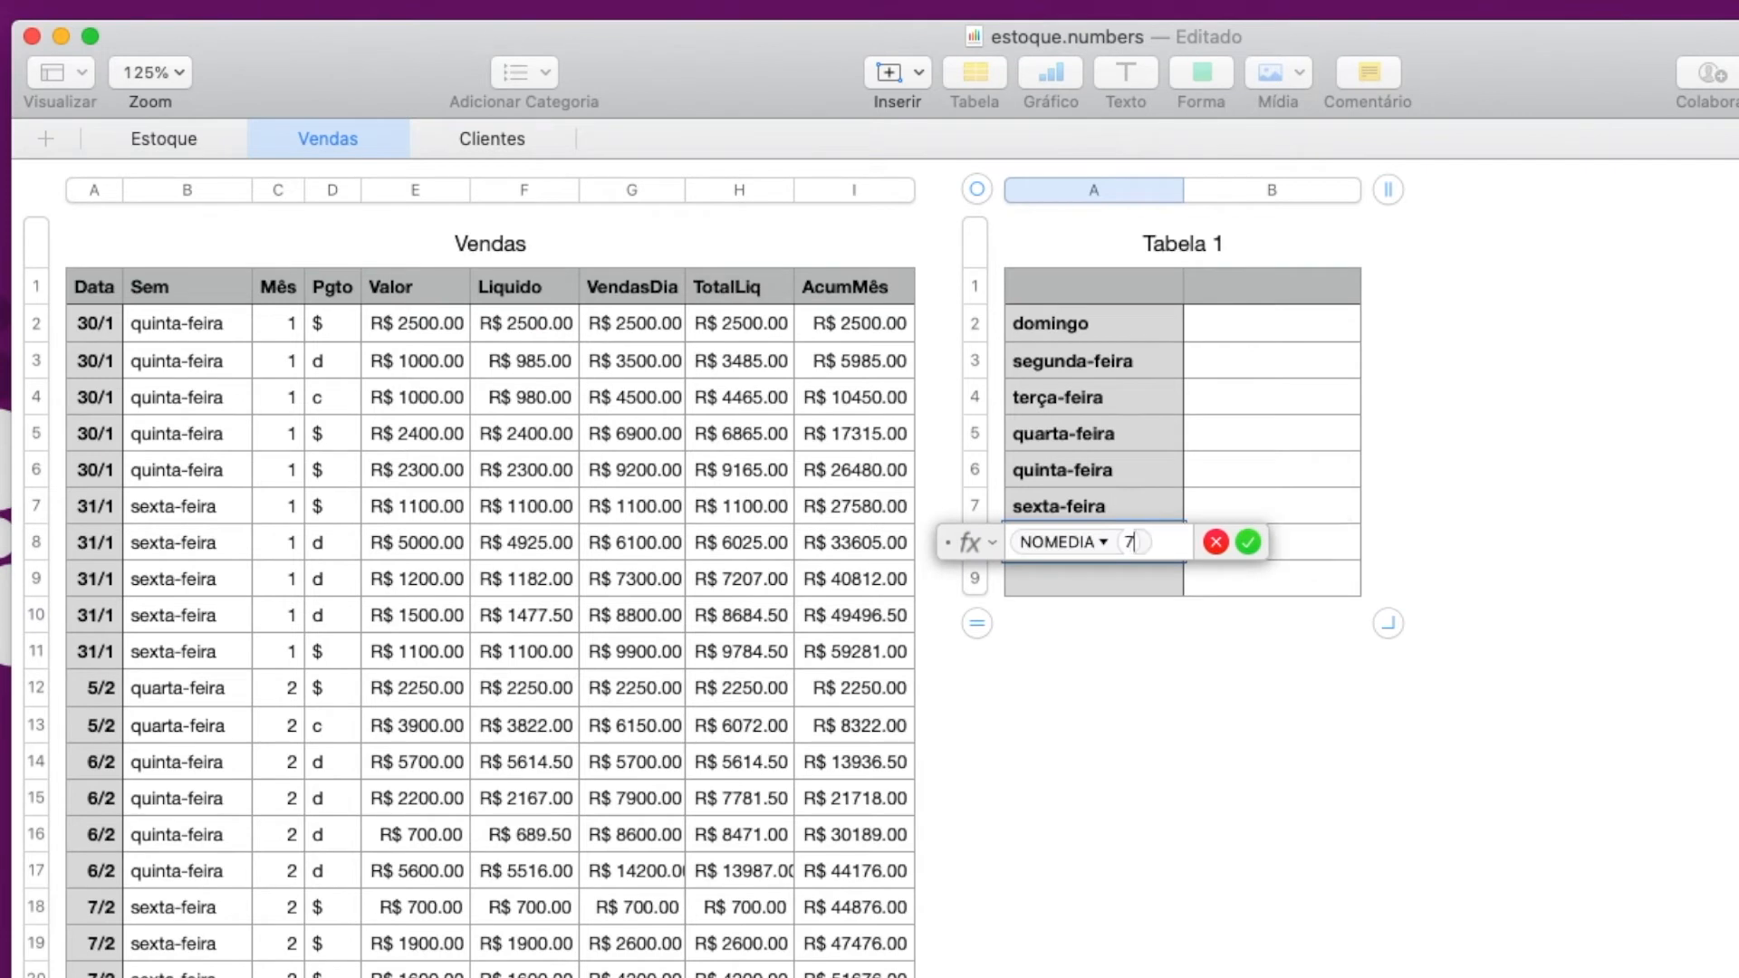
{"action": "key", "text": "Return"}
Step: Remove the empty ninth row from the weekday table and rename the table Dias semana
{"action": "left_click_drag", "start_coordinate": [977, 622], "coordinate": [974, 576]}
{"action": "left_click", "coordinate": [1164, 238]}
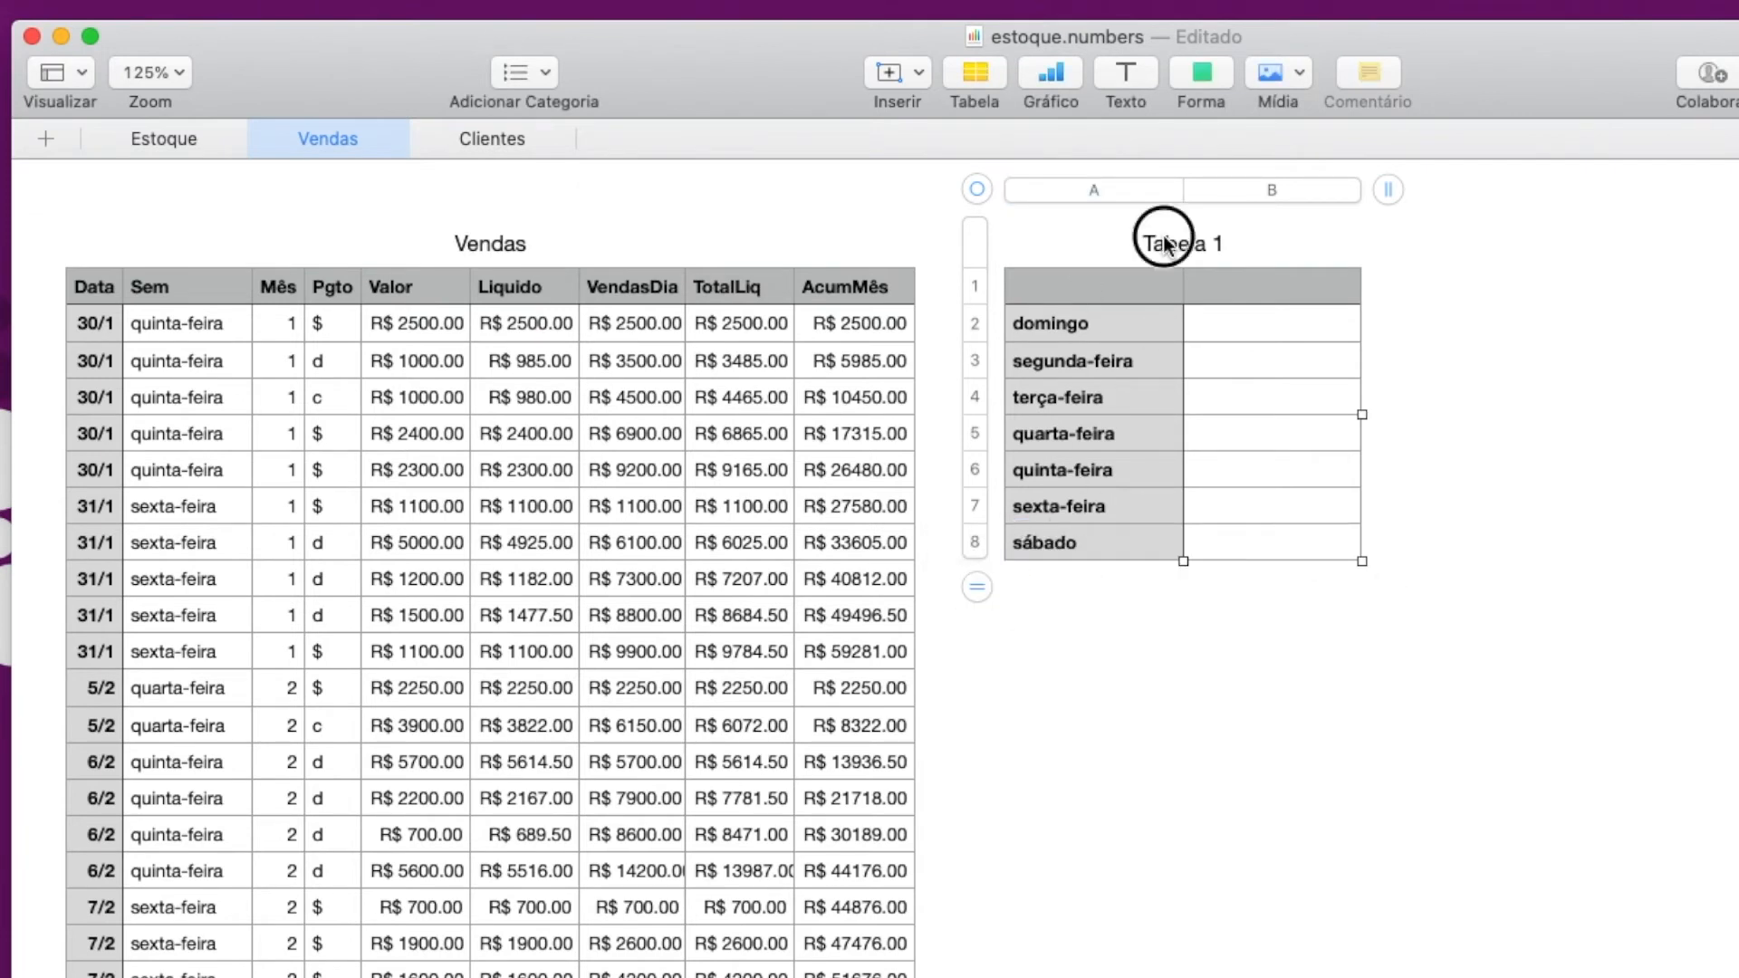
{"action": "left_click", "coordinate": [1183, 244]}
{"action": "left_click", "coordinate": [1182, 247]}
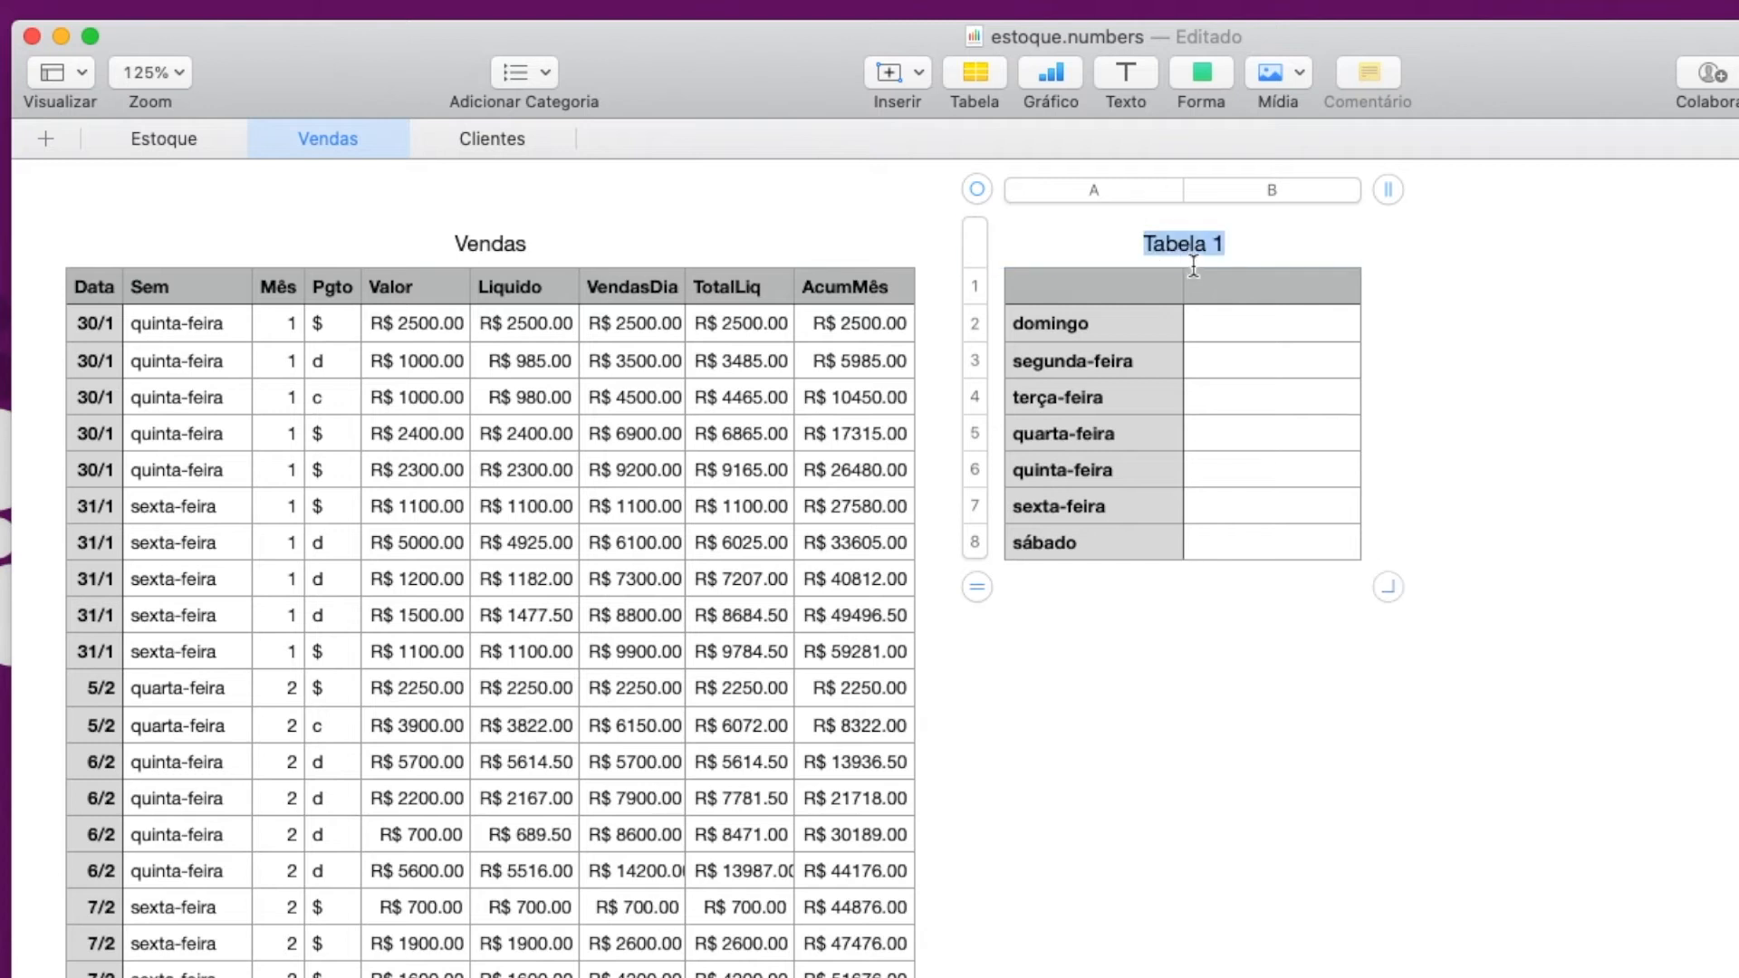
{"action": "type", "text": "Dias semana"}
{"action": "key", "text": "Return"}
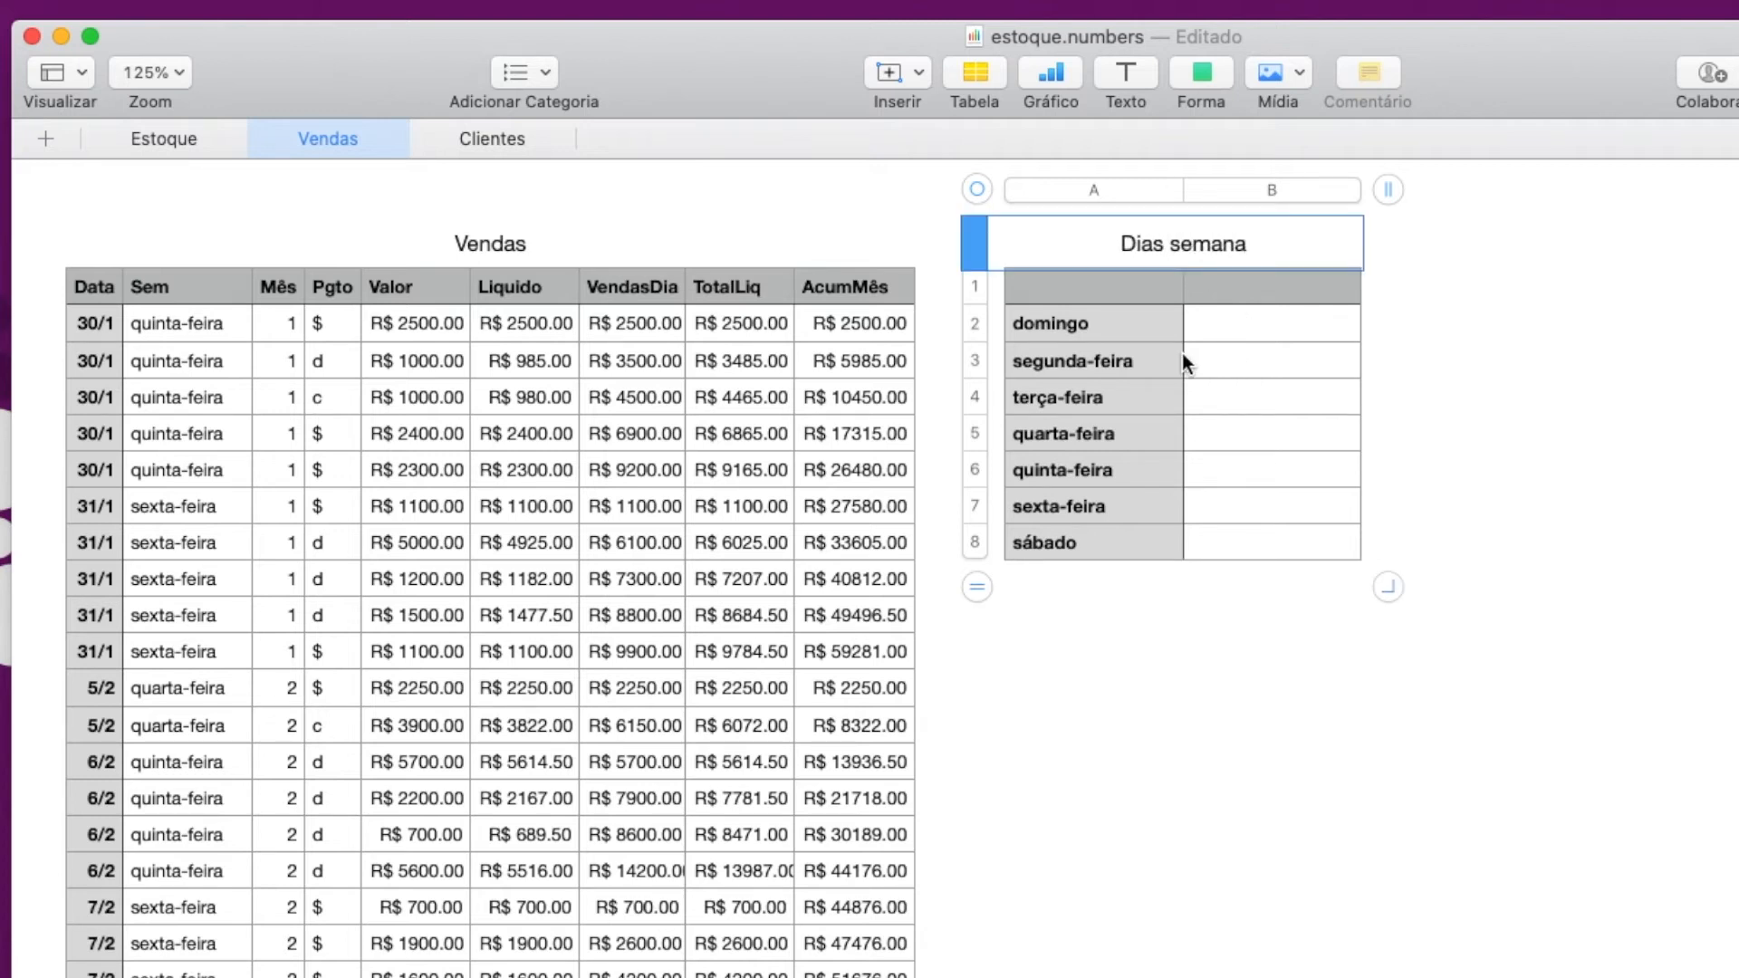
Step: Change the date in cell A11 of the Vendas table to 2/2
{"action": "left_click", "coordinate": [1078, 337]}
{"action": "left_click", "coordinate": [1244, 326]}
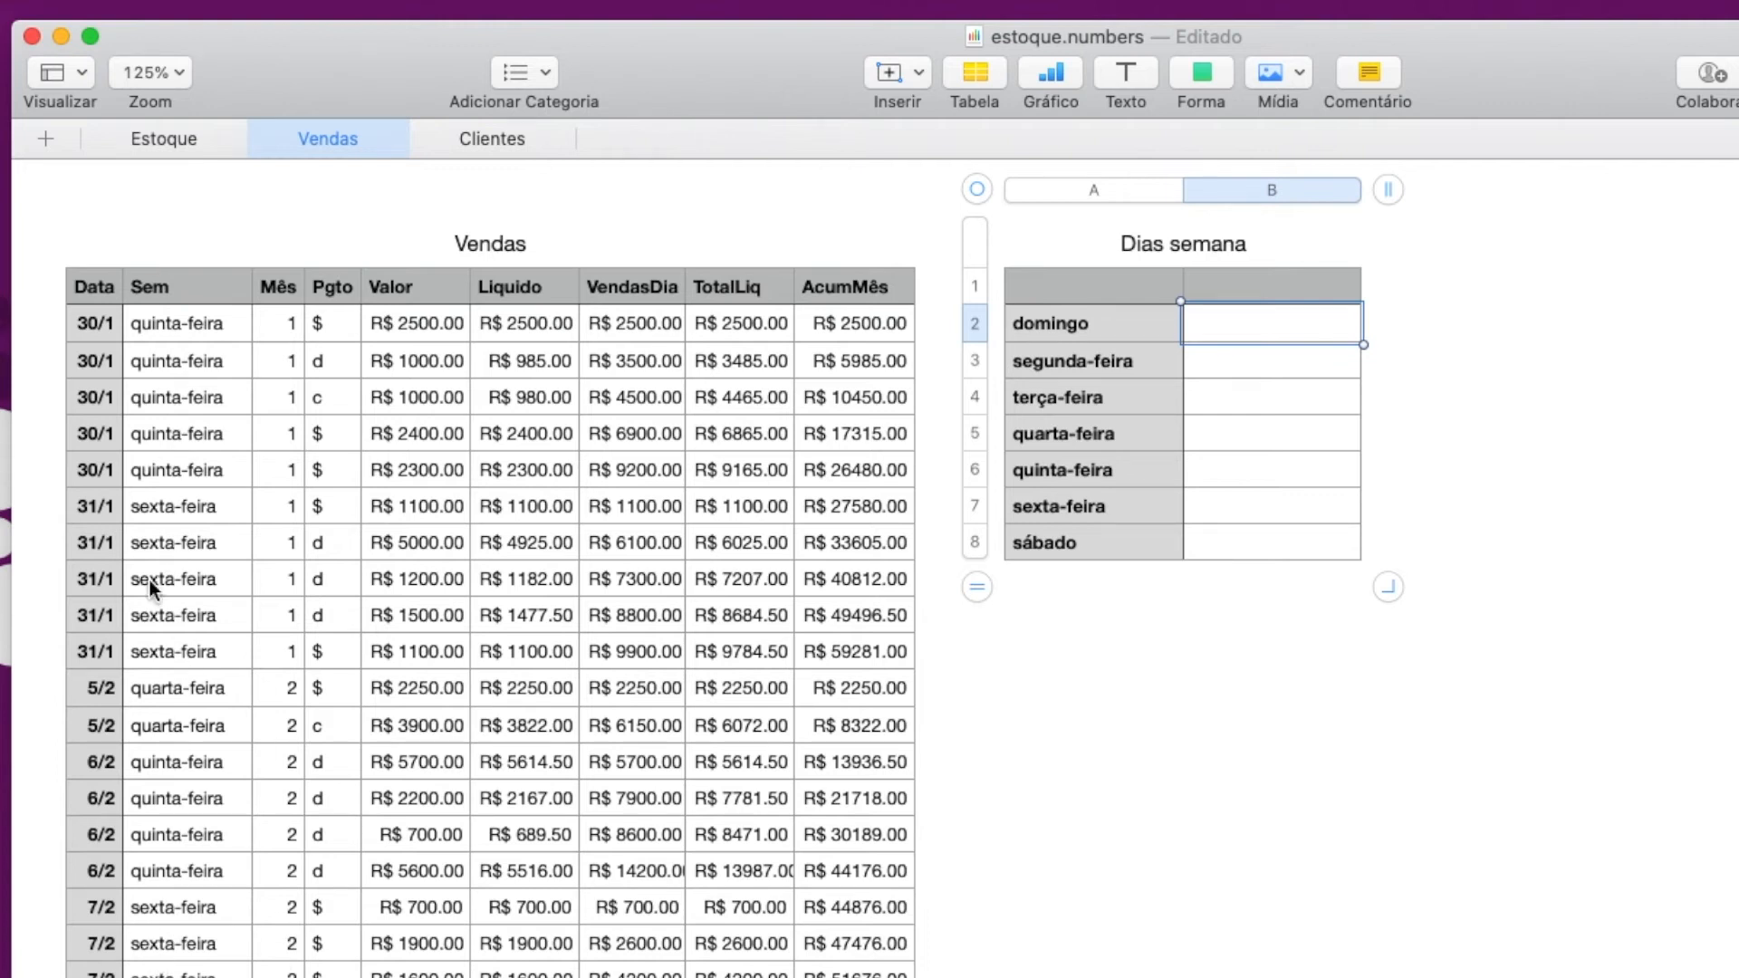
{"action": "scroll", "coordinate": [154, 693], "scroll_direction": "down", "scroll_amount": 1}
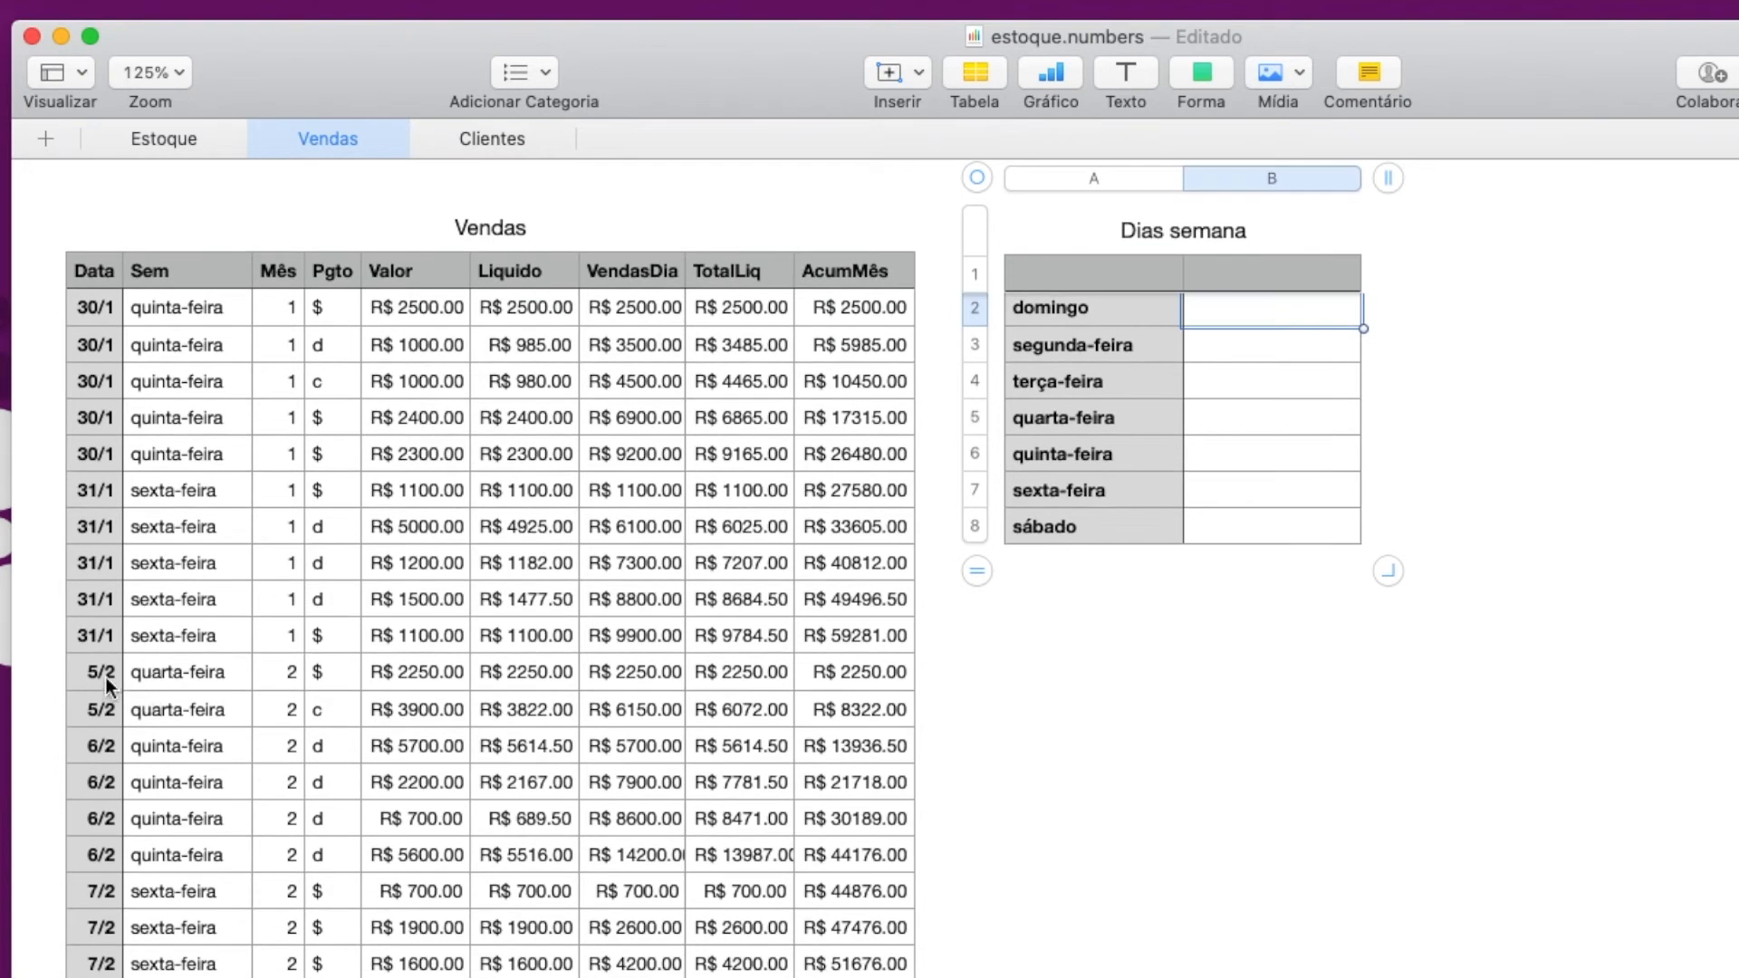
{"action": "left_click", "coordinate": [95, 636]}
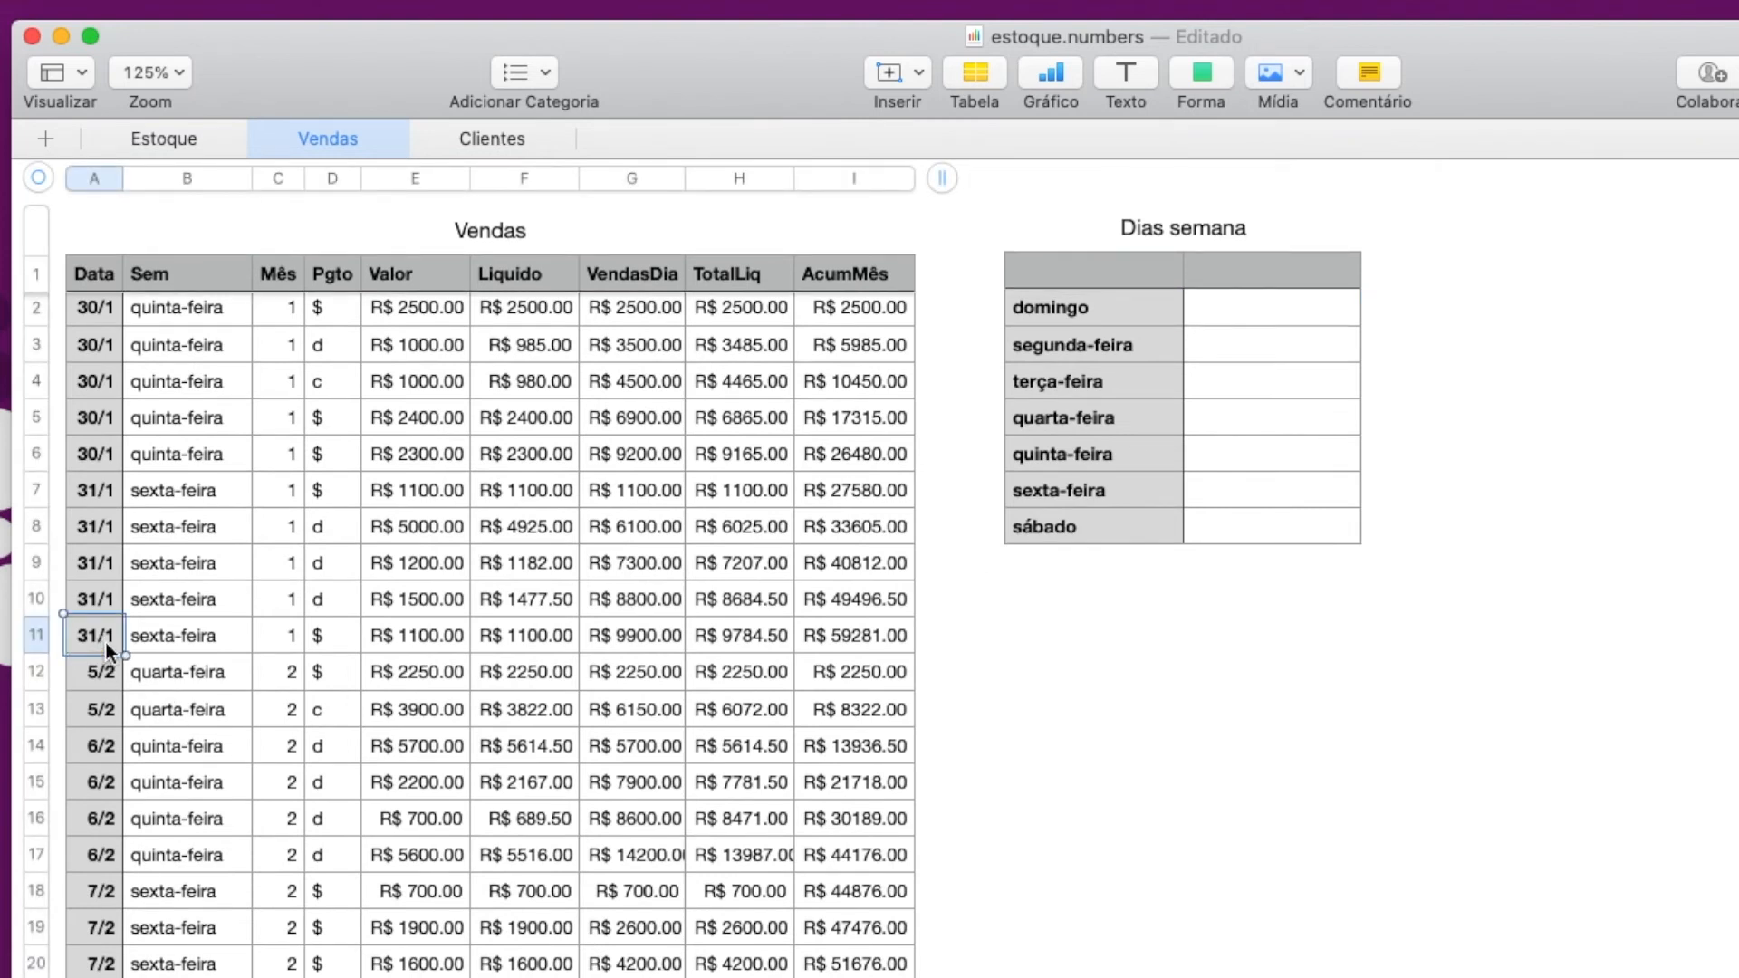
{"action": "type", "text": "2/2"}
{"action": "key", "text": "Return"}
{"action": "scroll", "coordinate": [221, 900], "scroll_direction": "down", "scroll_amount": 3}
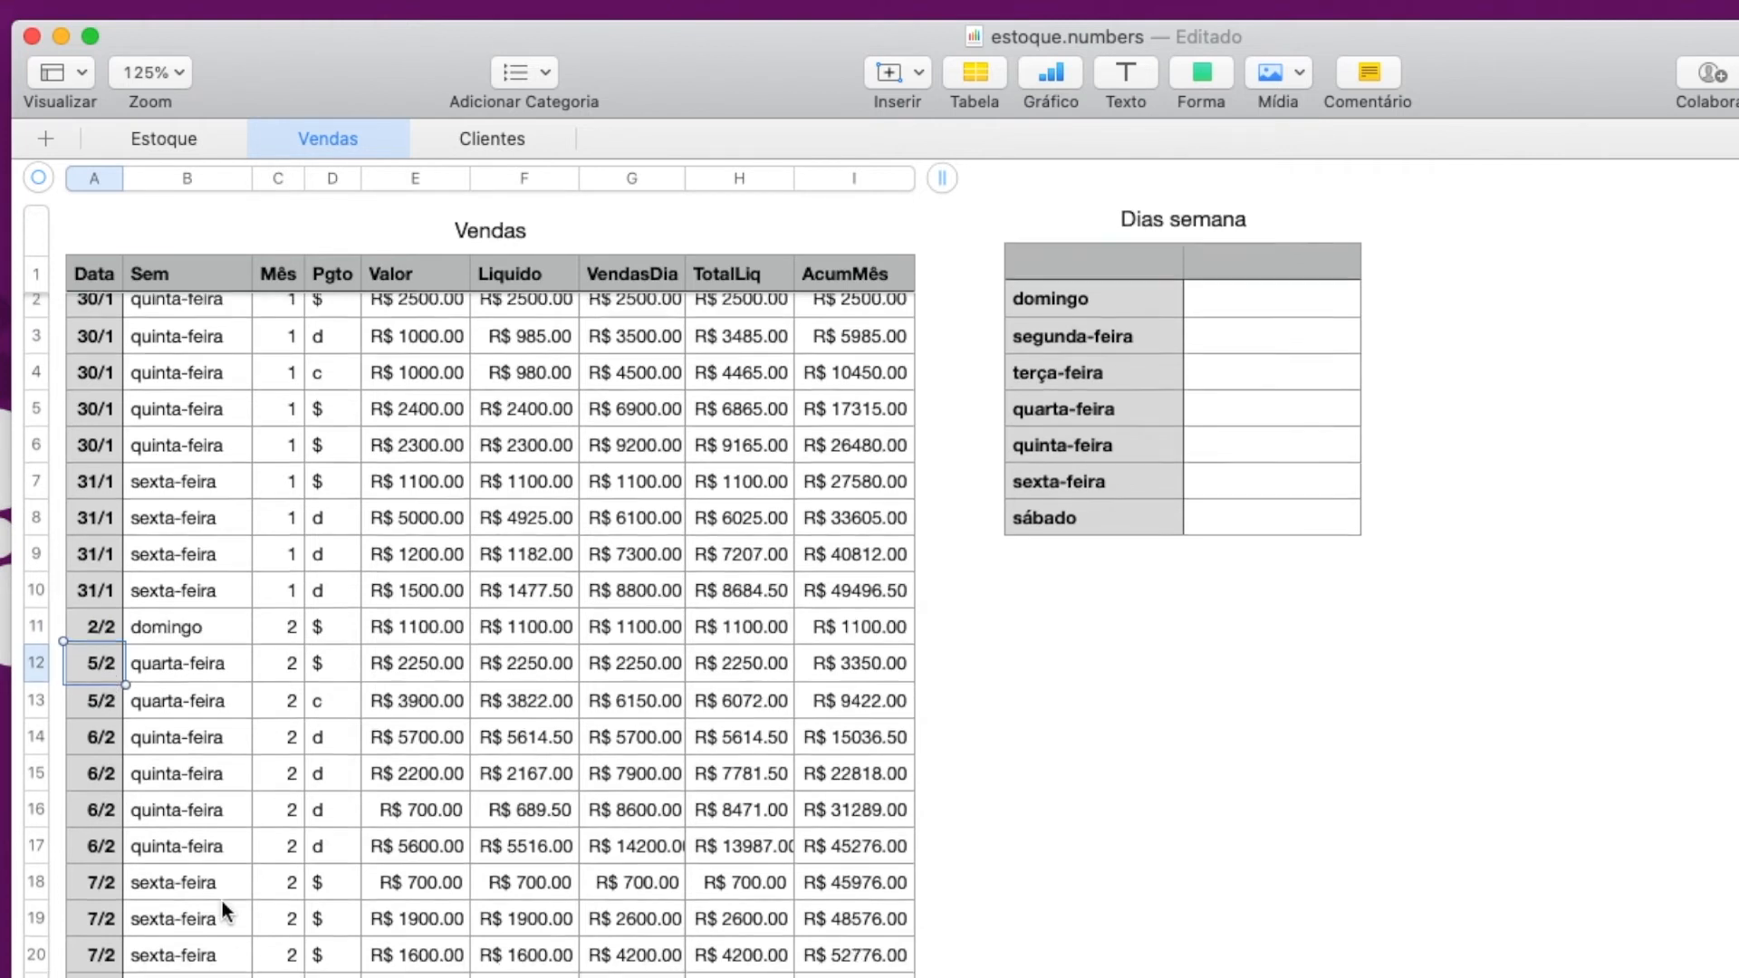
{"action": "scroll", "coordinate": [221, 901], "scroll_direction": "up", "scroll_amount": 4}
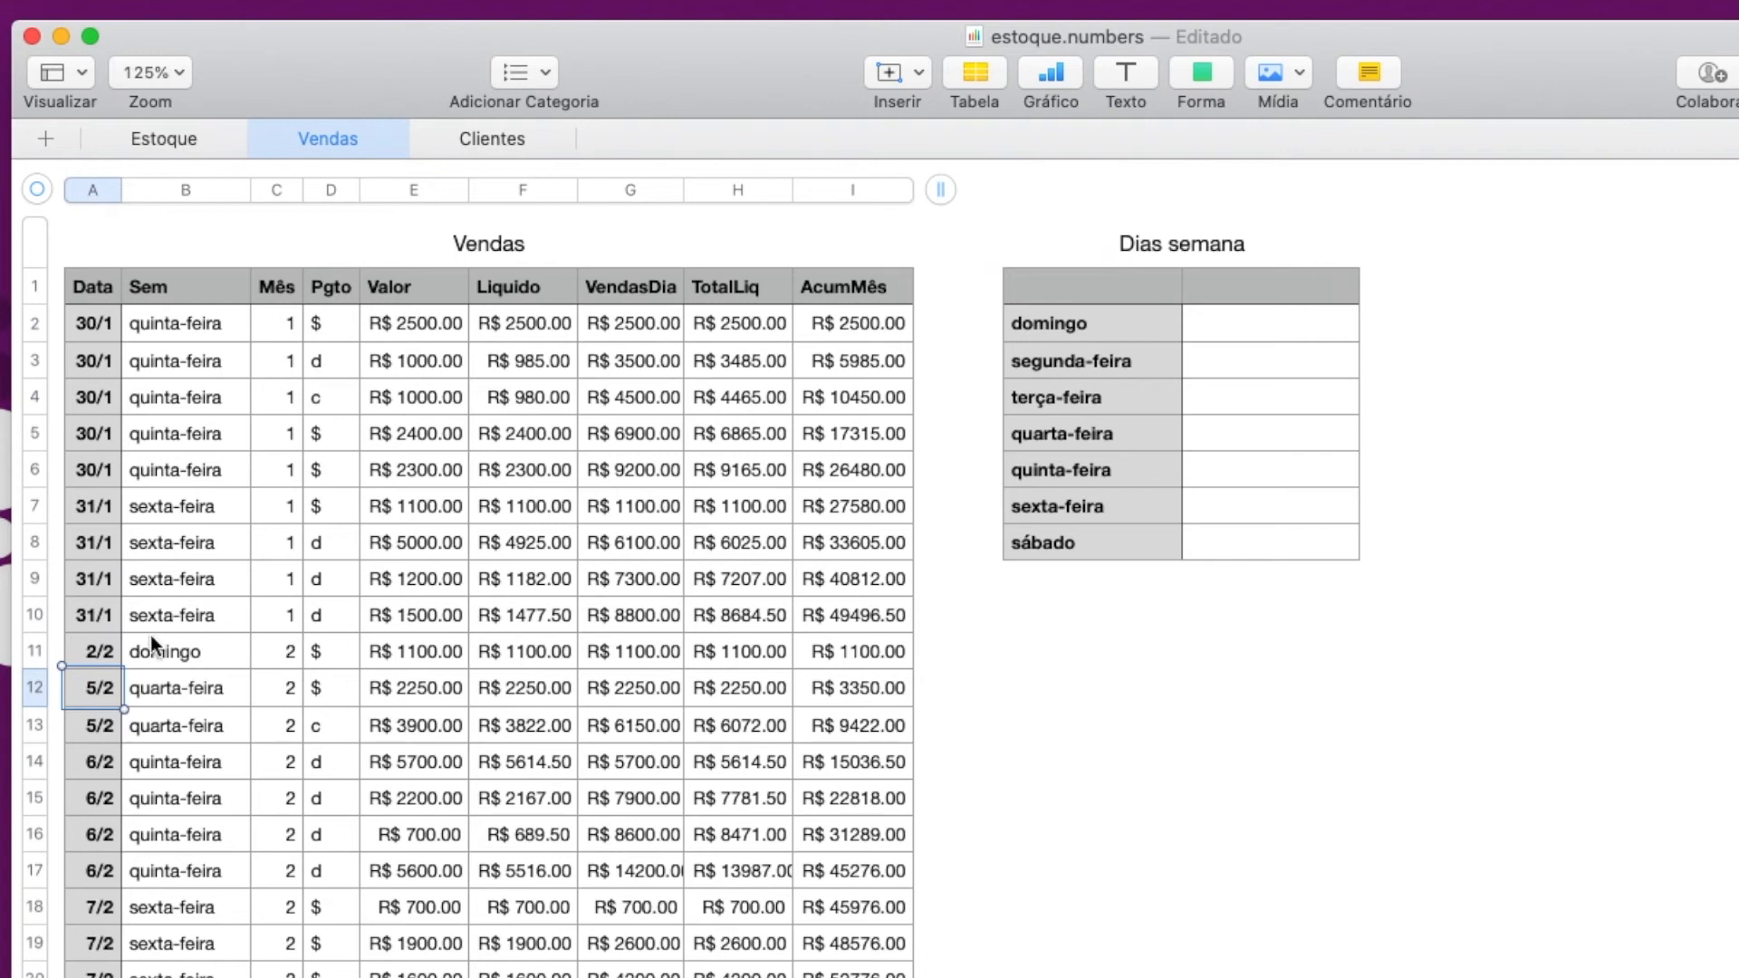
Step: Try to set the date in cell A10 of the Vendas table to 1/2
{"action": "left_click", "coordinate": [97, 616]}
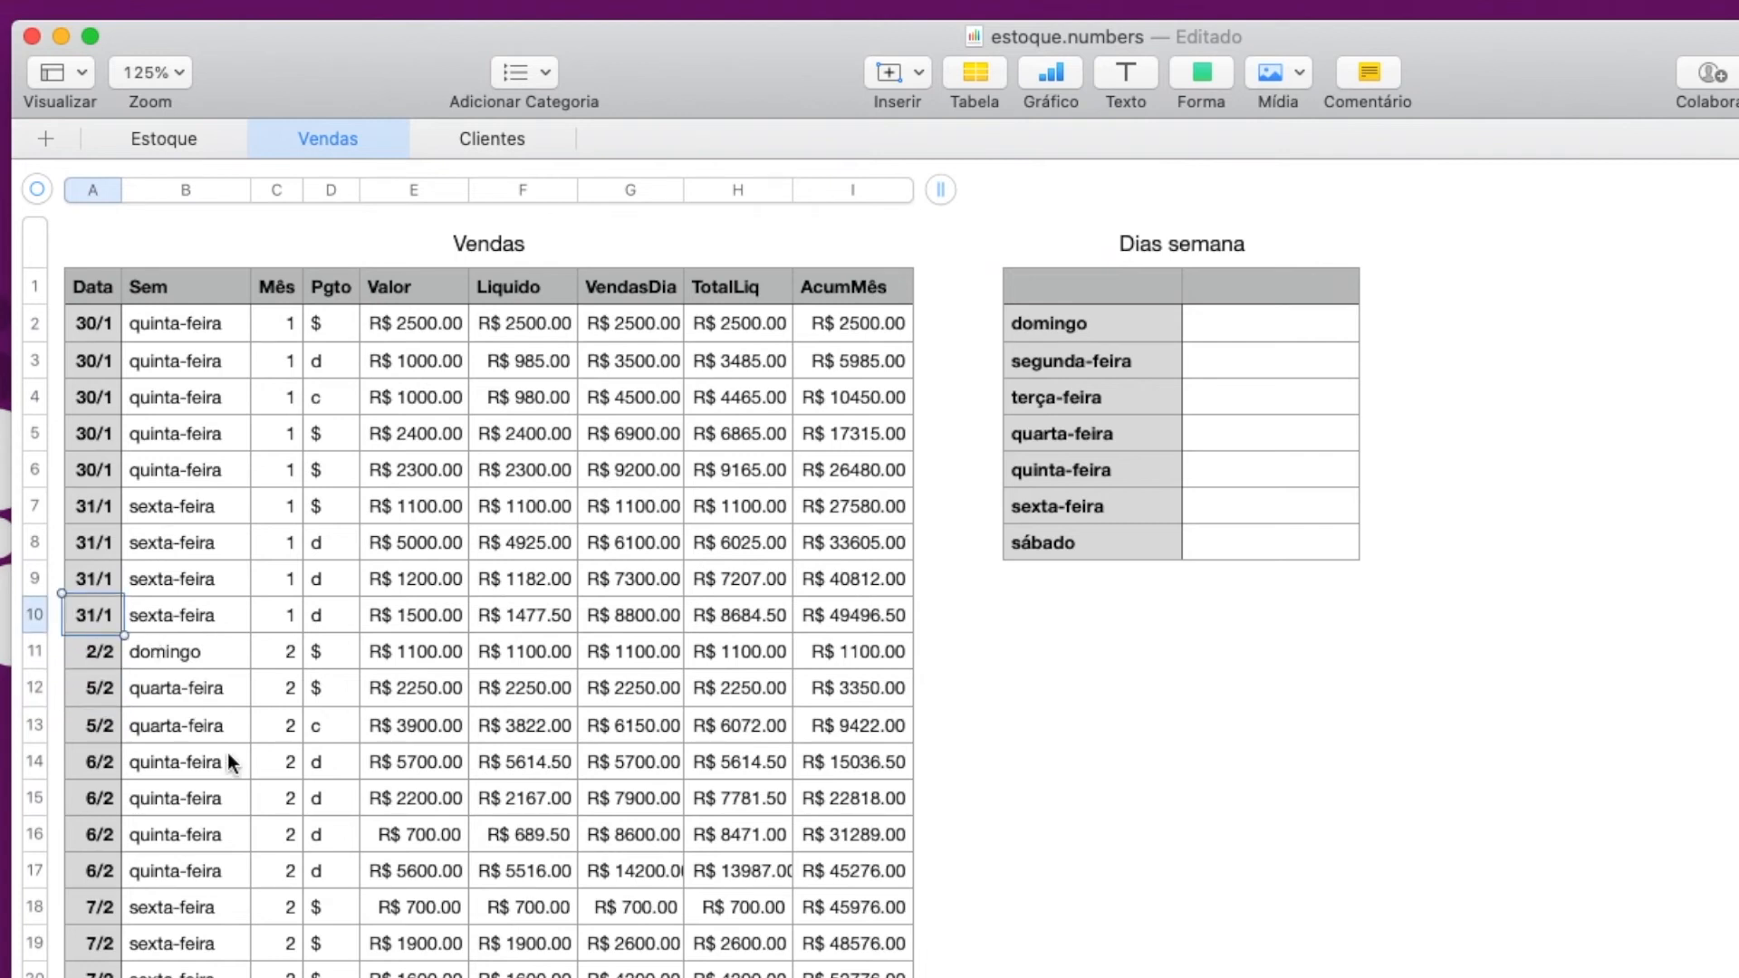
{"action": "type", "text": "1/2"}
{"action": "key", "text": "Return"}
Step: Set the date in cell A10 of the Vendas table to 1/2/2020, including the full year
{"action": "left_click", "coordinate": [108, 613]}
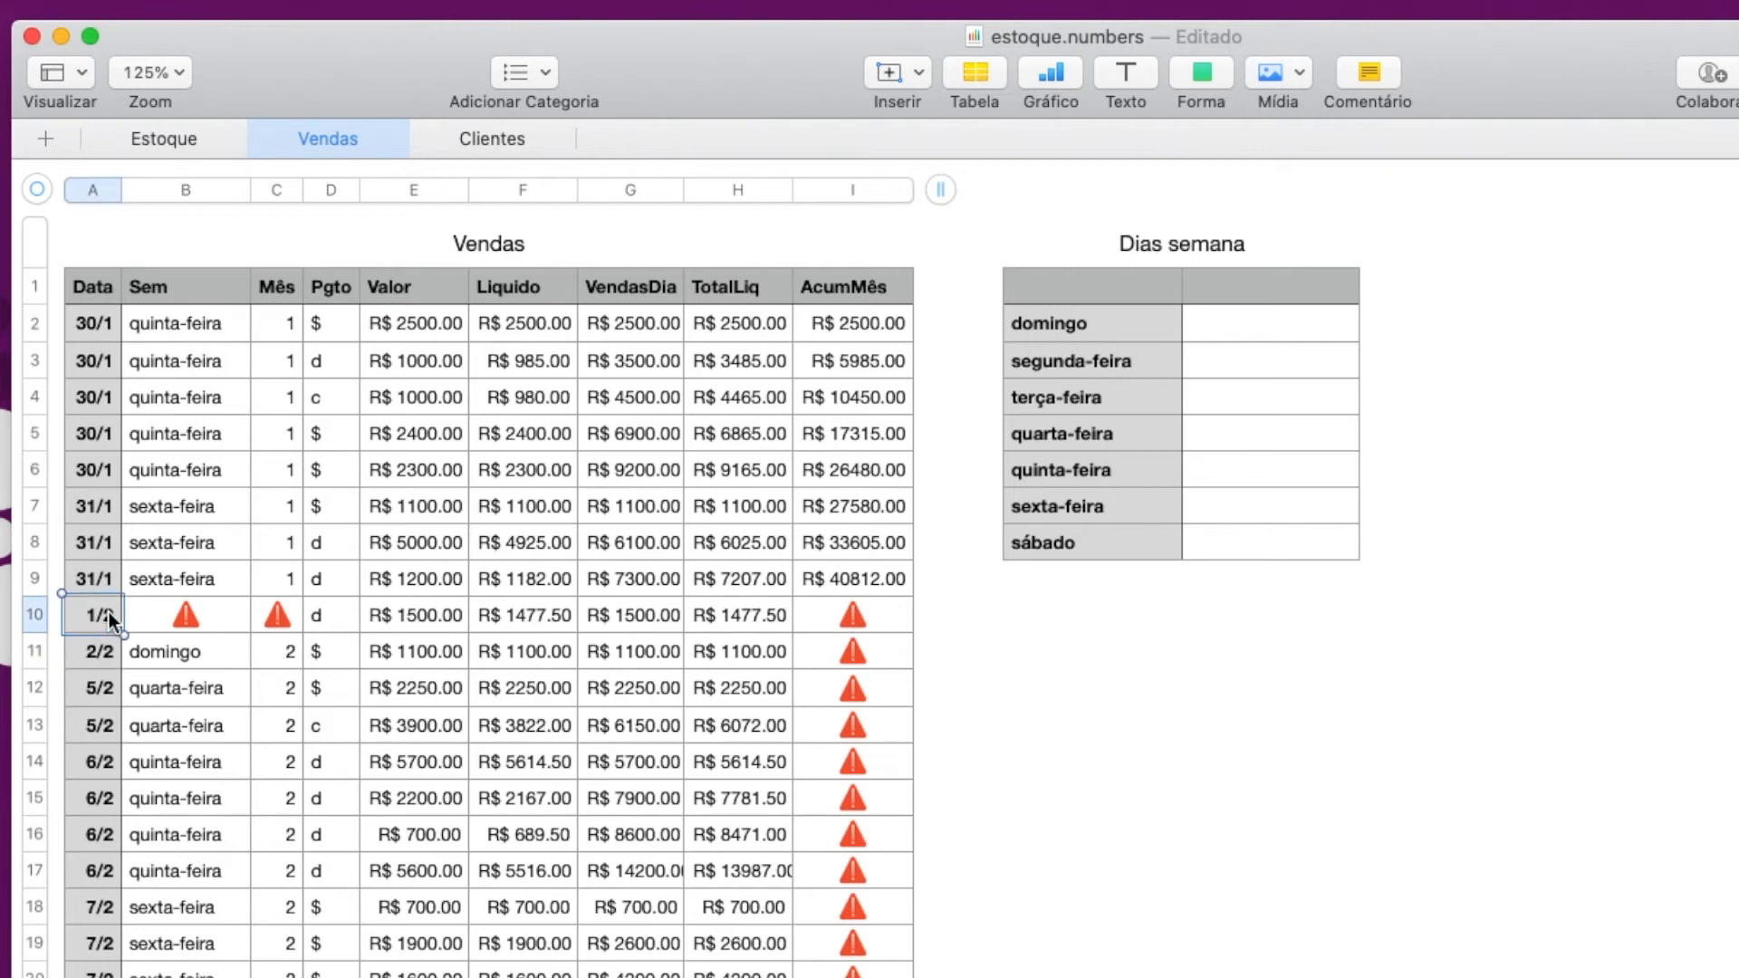
{"action": "type", "text": "1/2/200"}
{"action": "key", "text": "BackSpace"}
{"action": "type", "text": "20"}
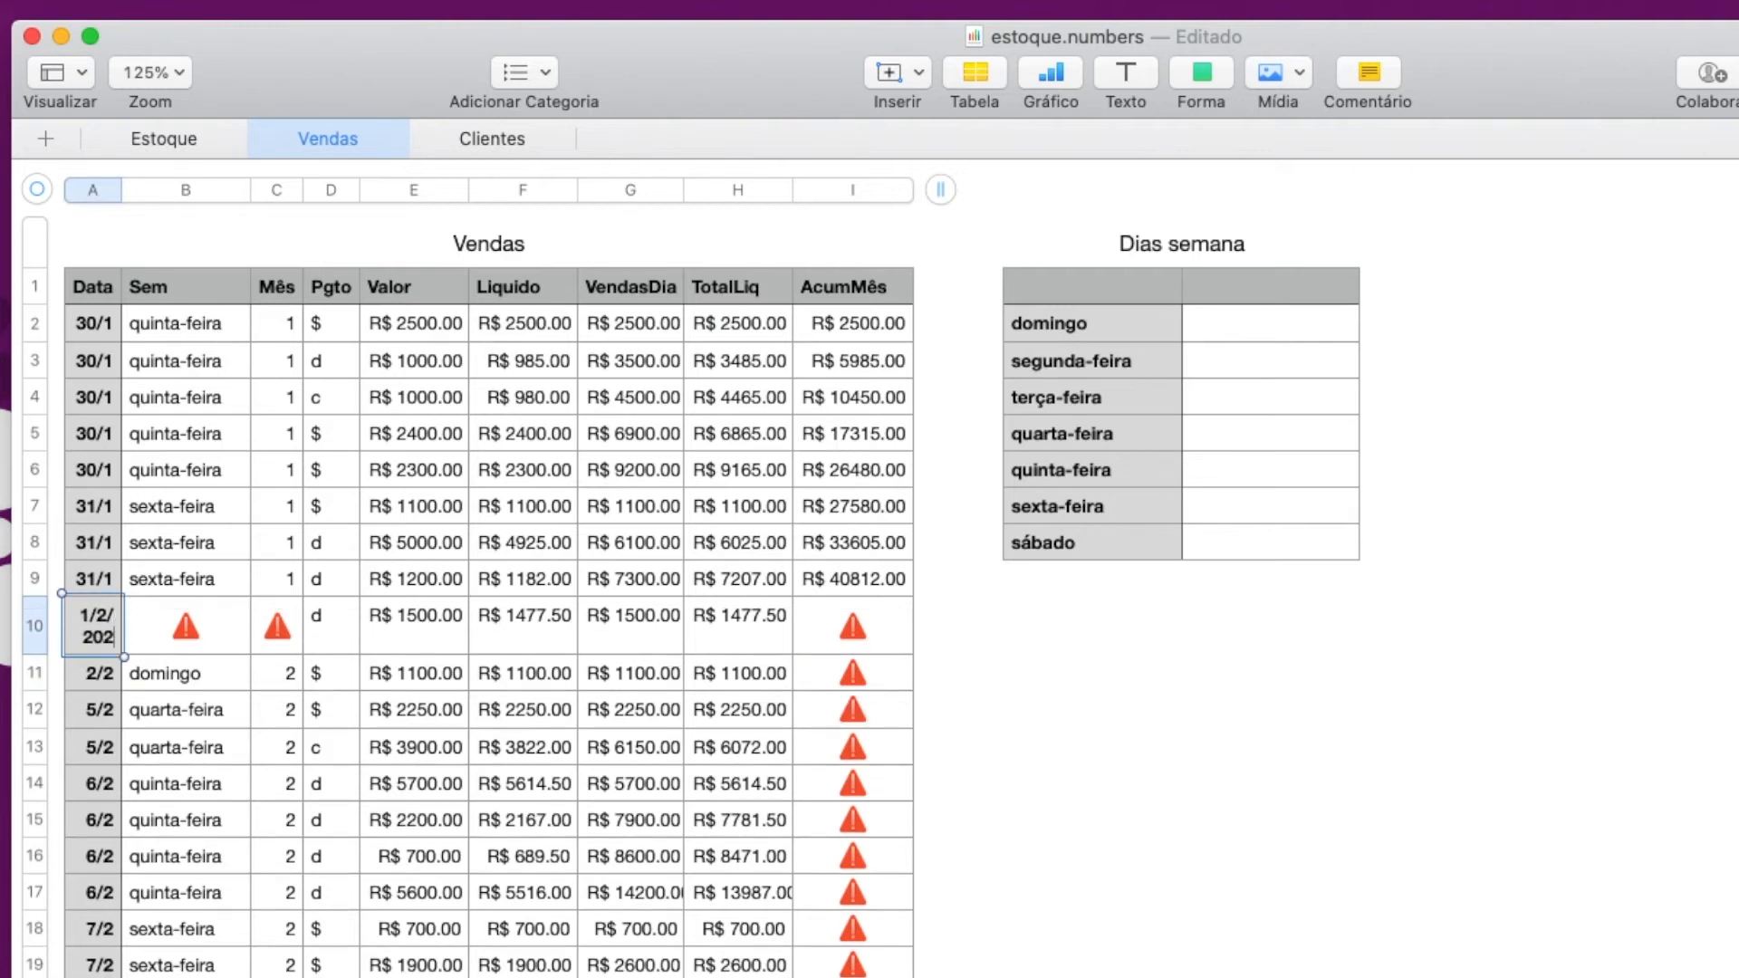
{"action": "key", "text": "Return"}
{"action": "left_click", "coordinate": [95, 609]}
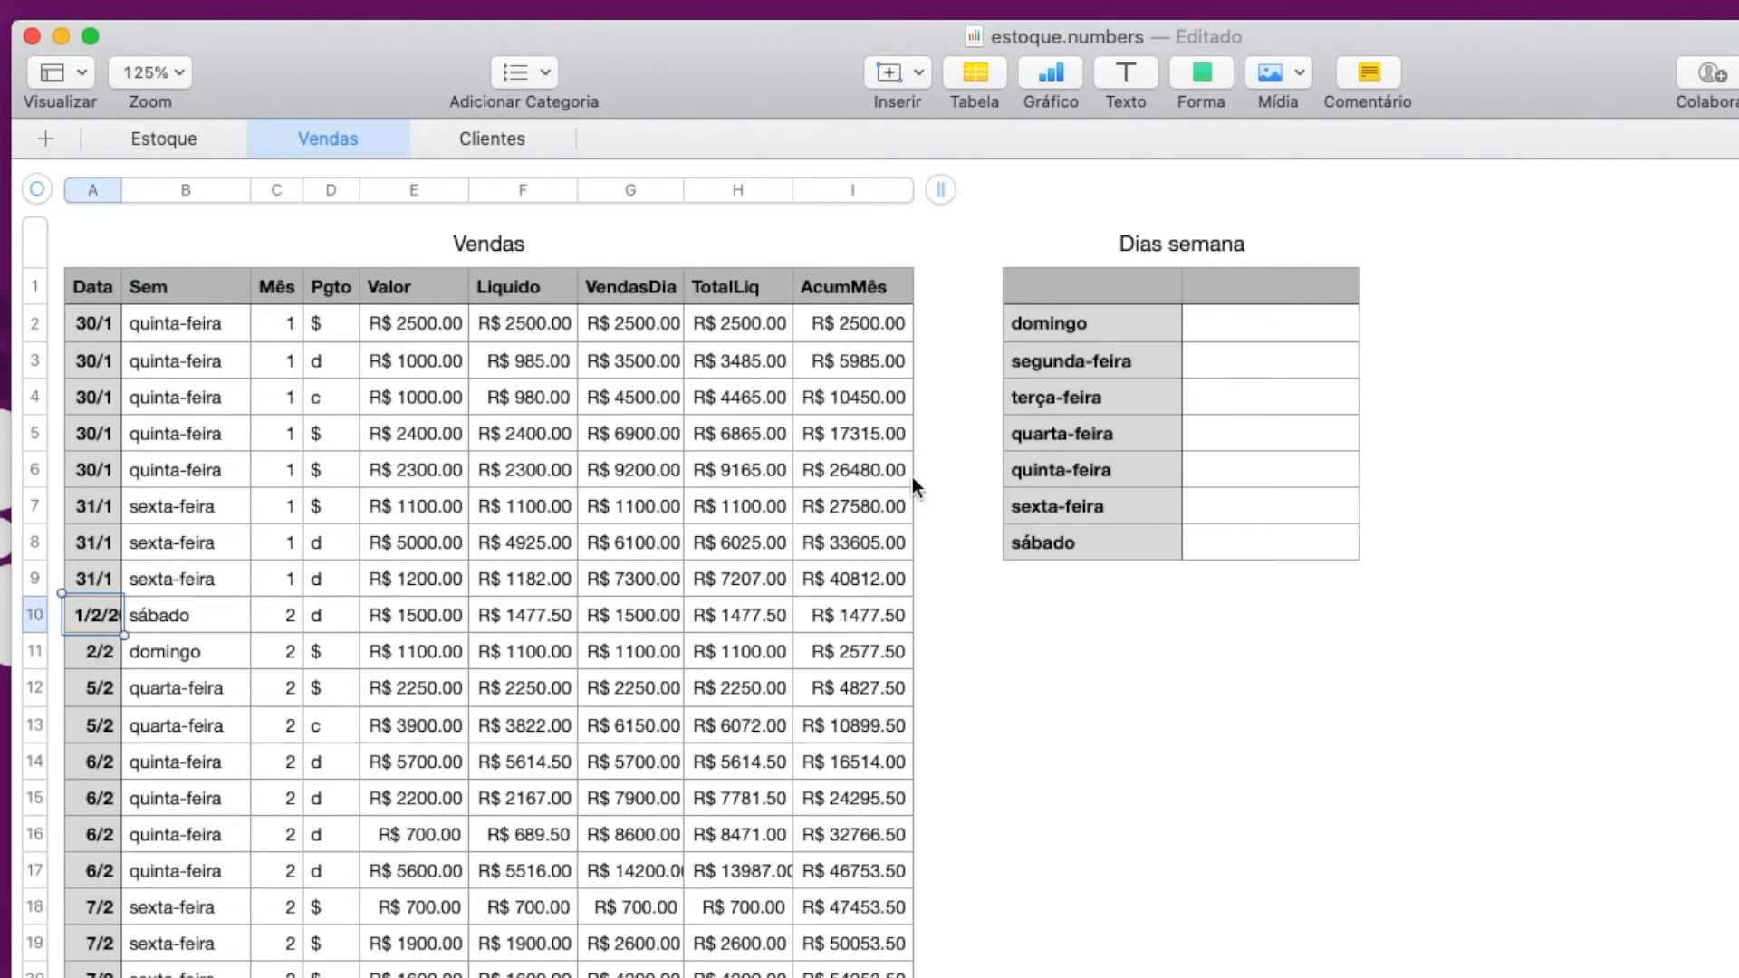
Step: Enter the column header Líquido in cell B1 of the Dias semana table
{"action": "left_click", "coordinate": [1241, 332]}
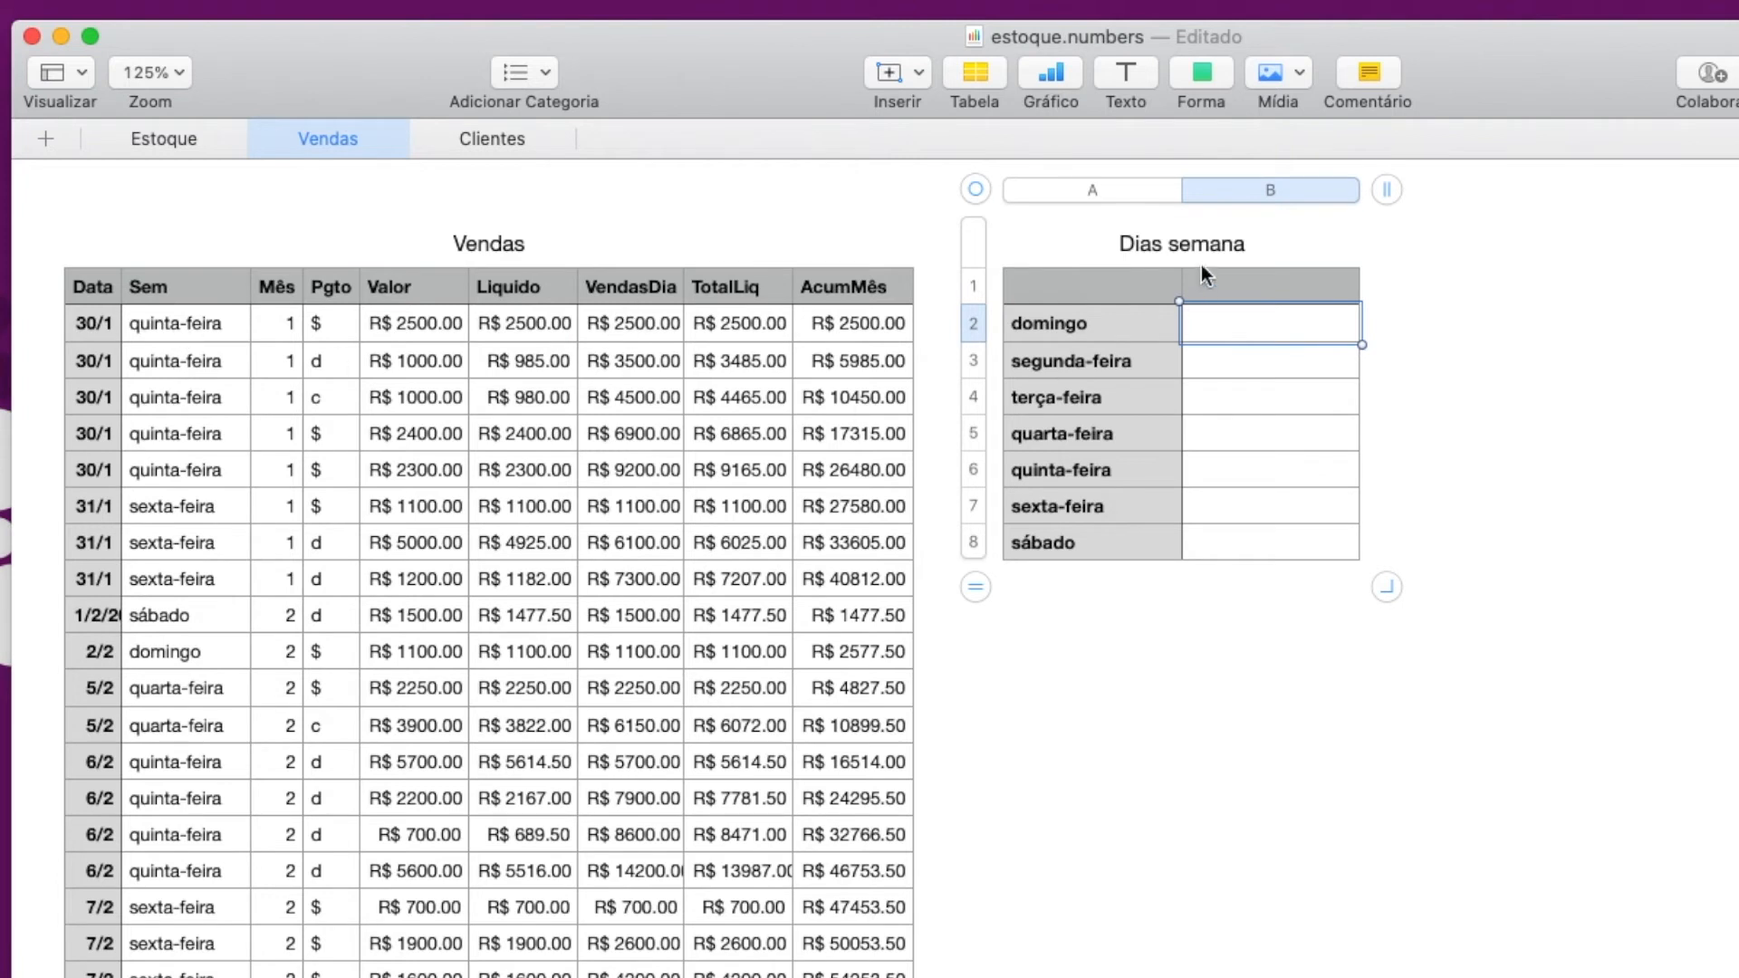
{"action": "left_click", "coordinate": [1304, 287]}
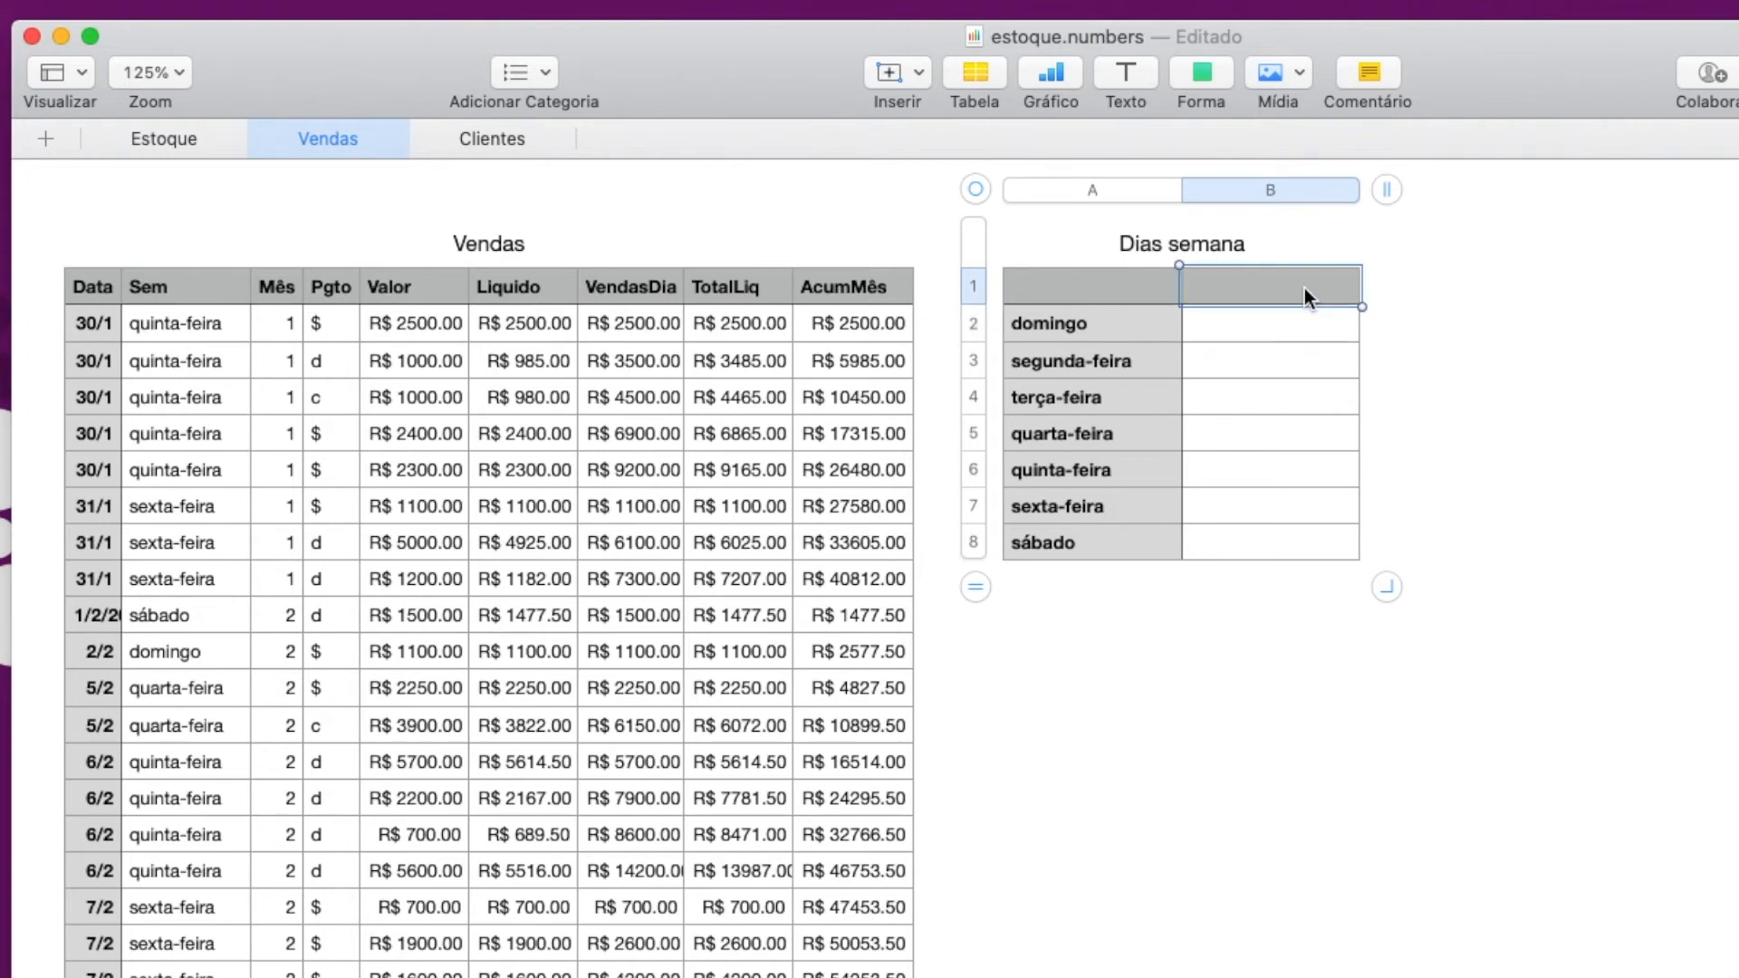
{"action": "type", "text": "Líquido"}
{"action": "key", "text": "Return"}
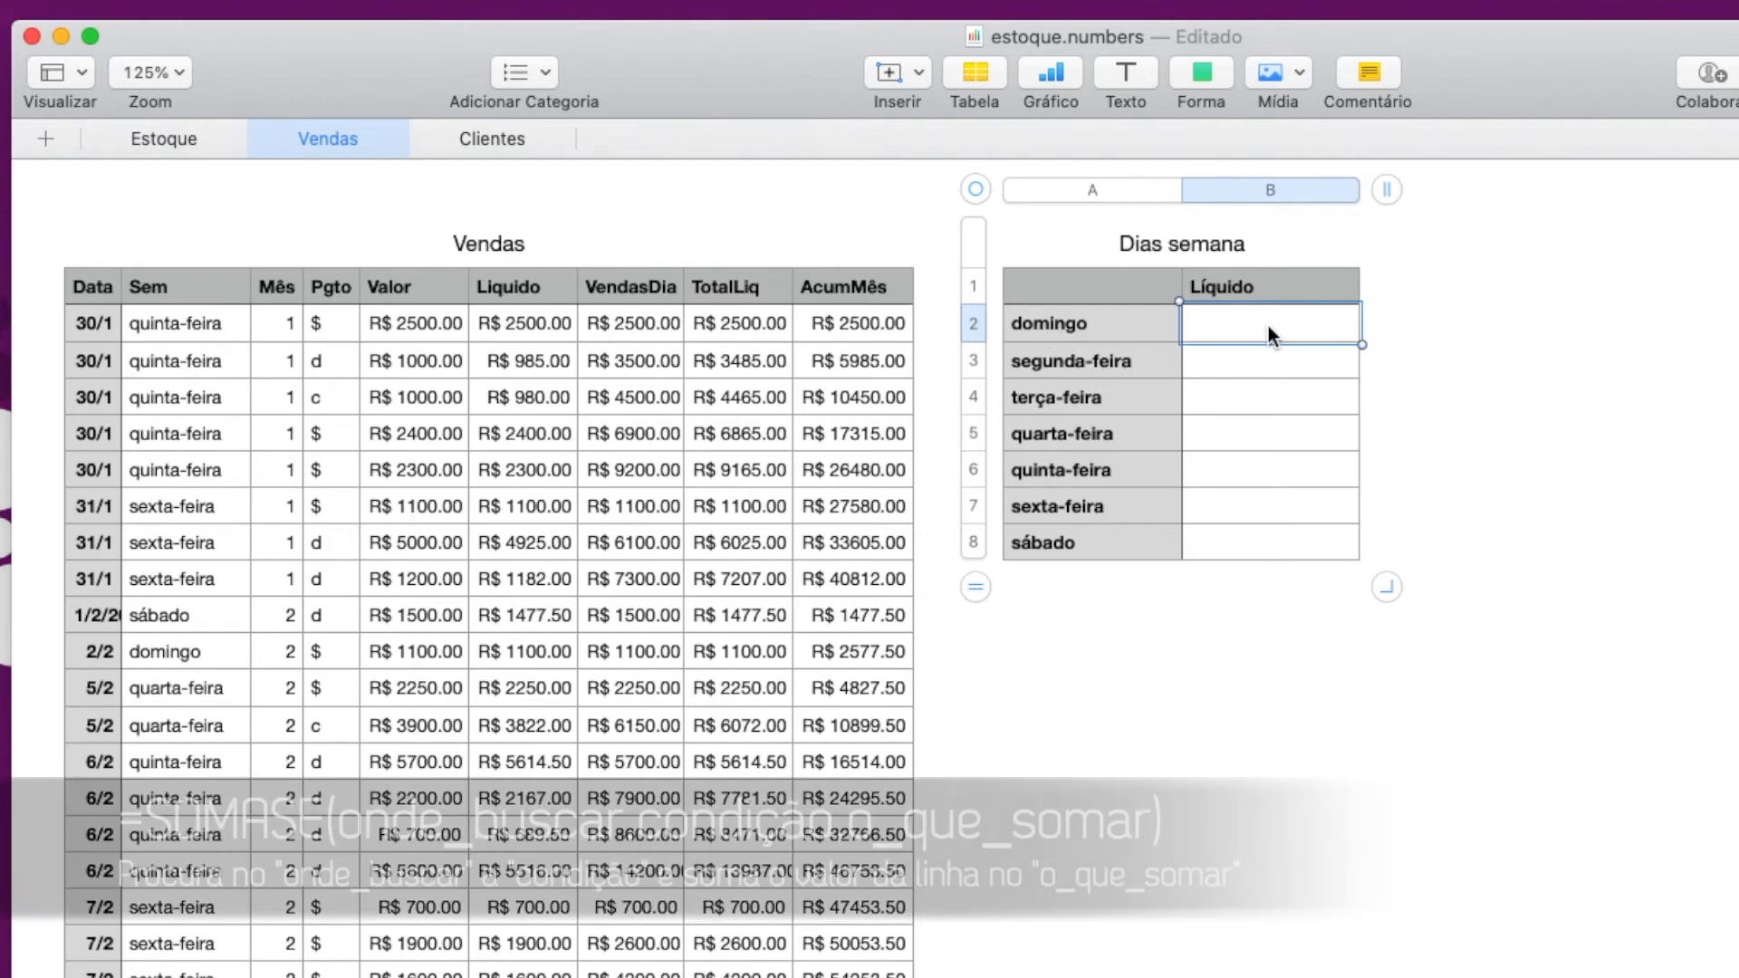
Step: Enter a SOMASE formula in Dias semana B2 that searches the Vendas Sem column for $A2 and sums the Vendas Liquido column
{"action": "key", "text": "equal"}
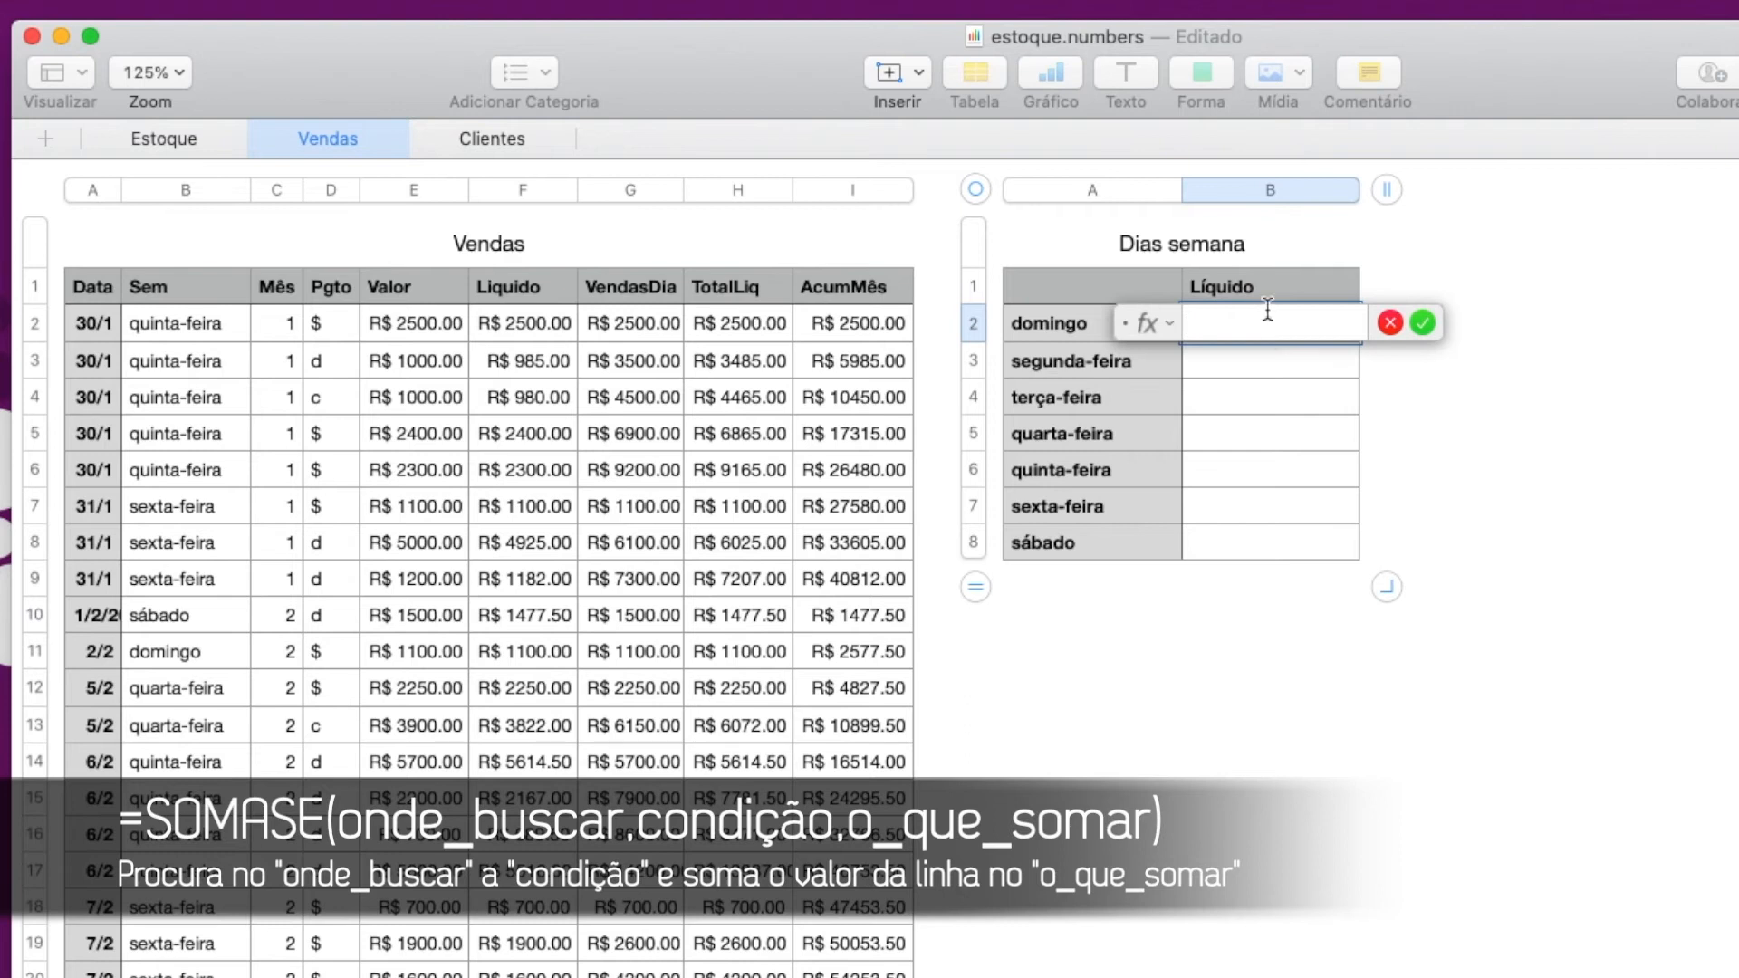
{"action": "left_click_drag", "start_coordinate": [1127, 323], "coordinate": [1028, 647]}
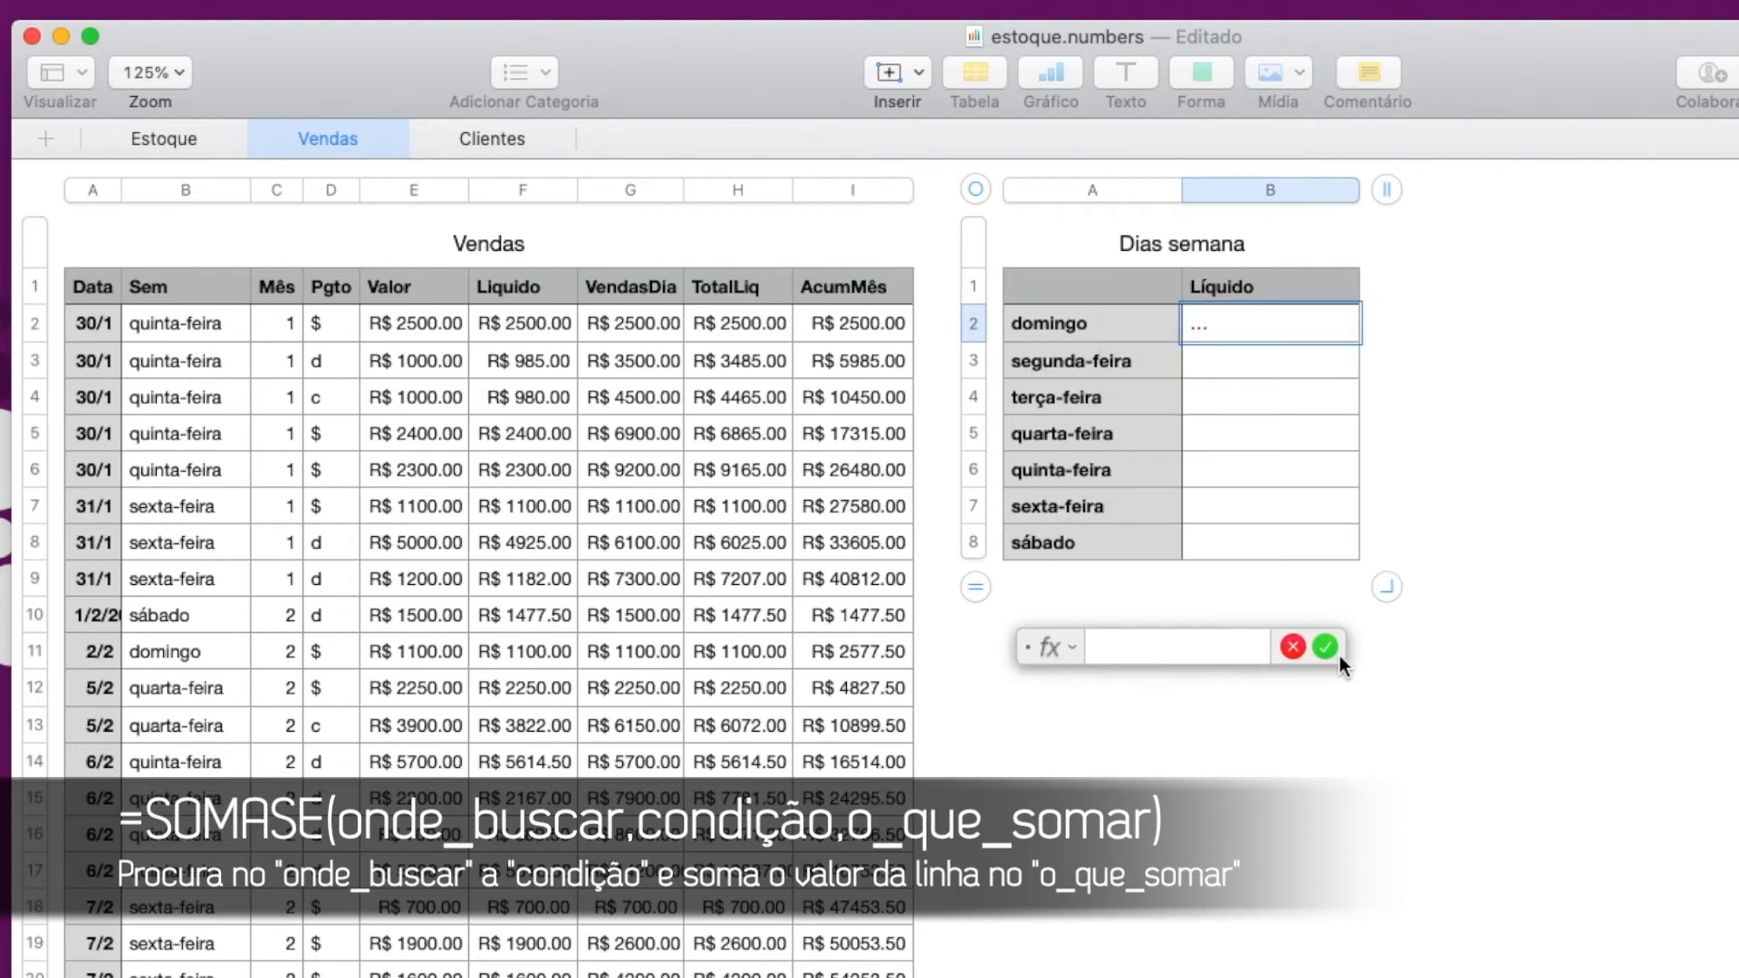
{"action": "left_click_drag", "start_coordinate": [1346, 650], "coordinate": [1720, 666]}
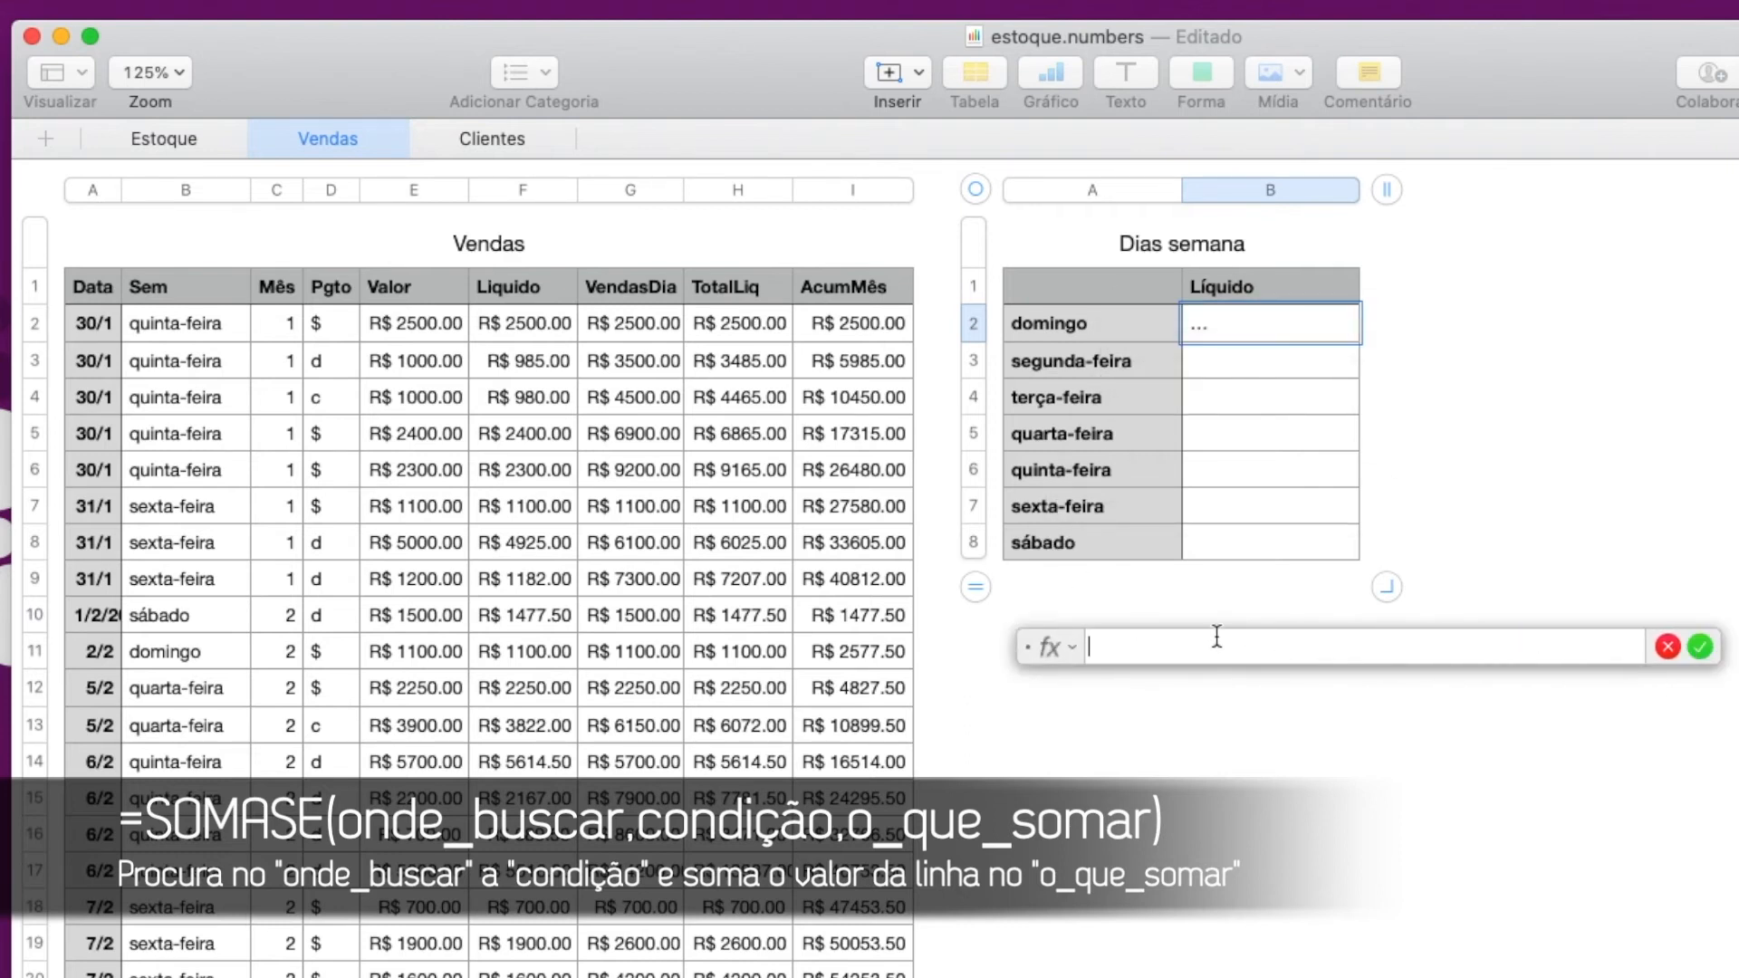
{"action": "type", "text": "SOMA"}
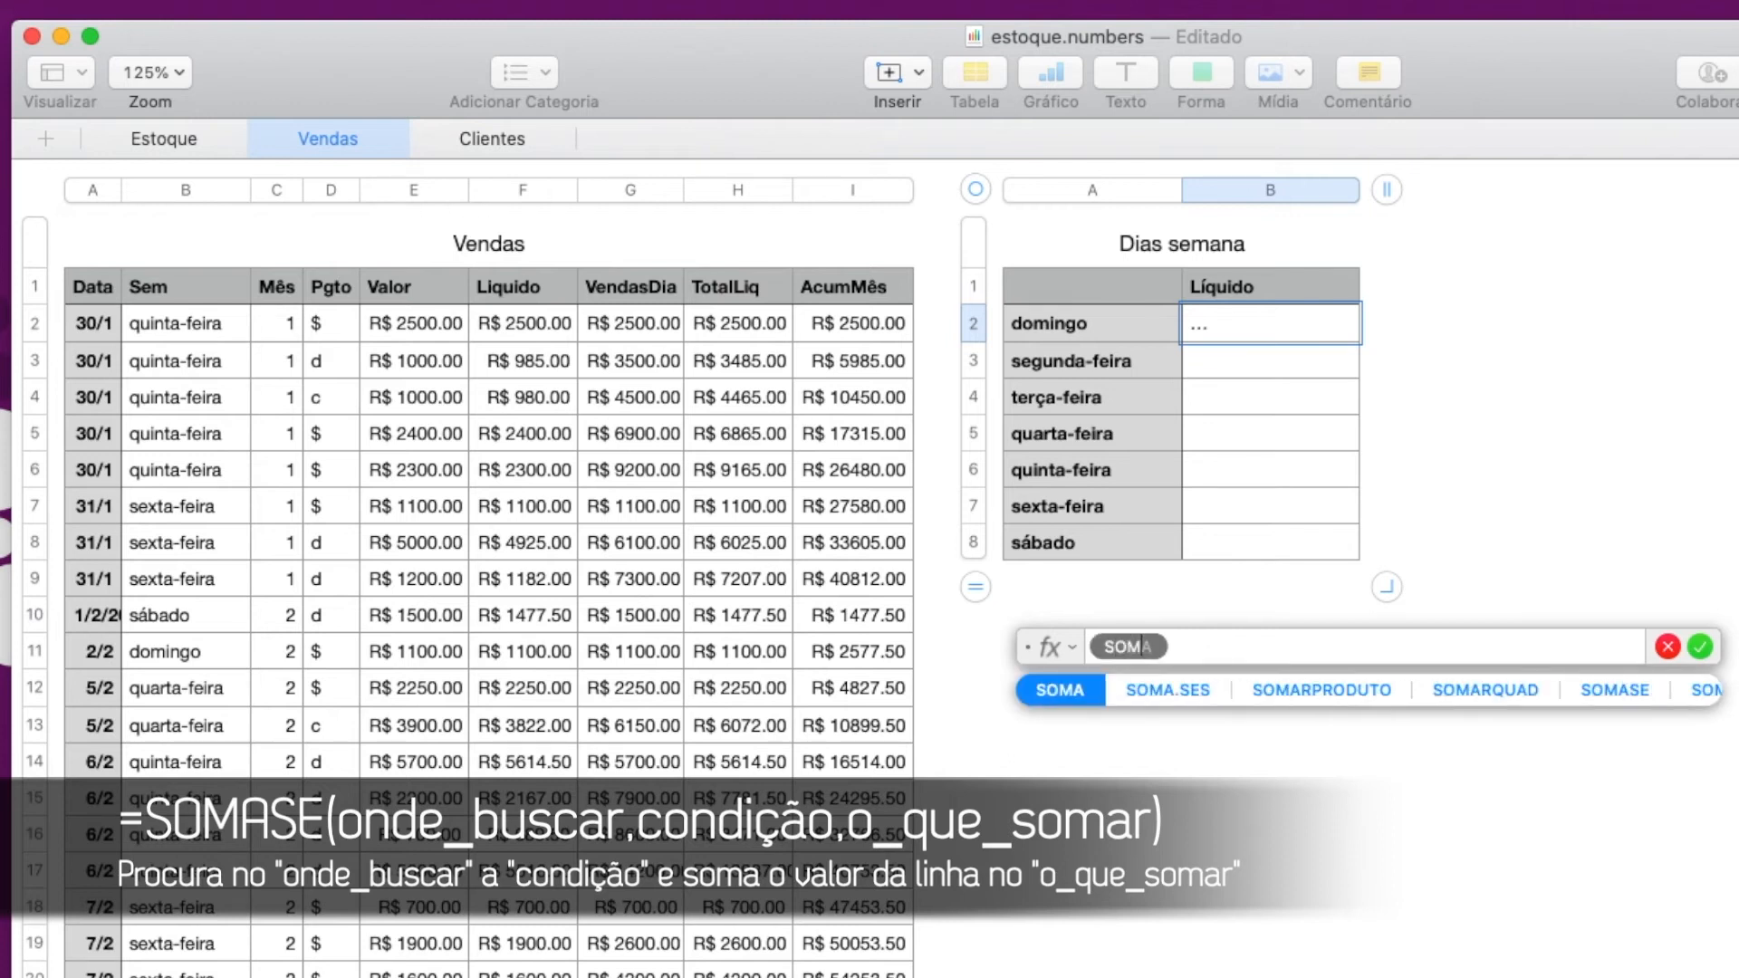
{"action": "type", "text": "SE"}
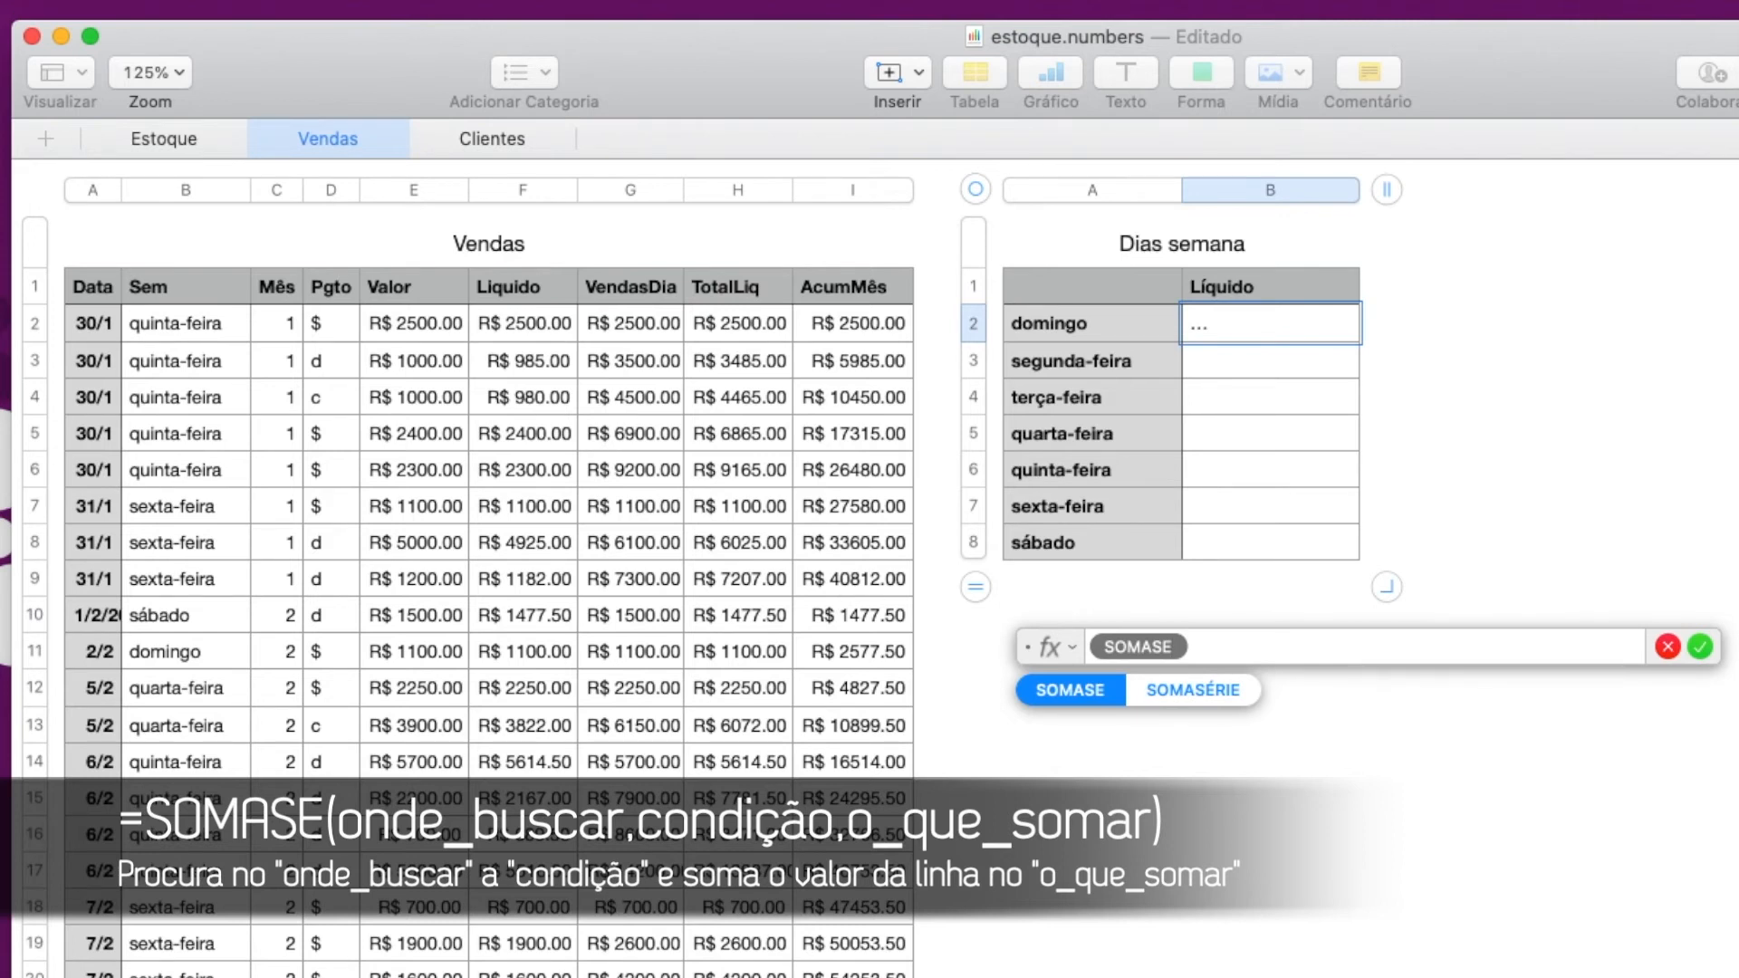
{"action": "key", "text": "Return"}
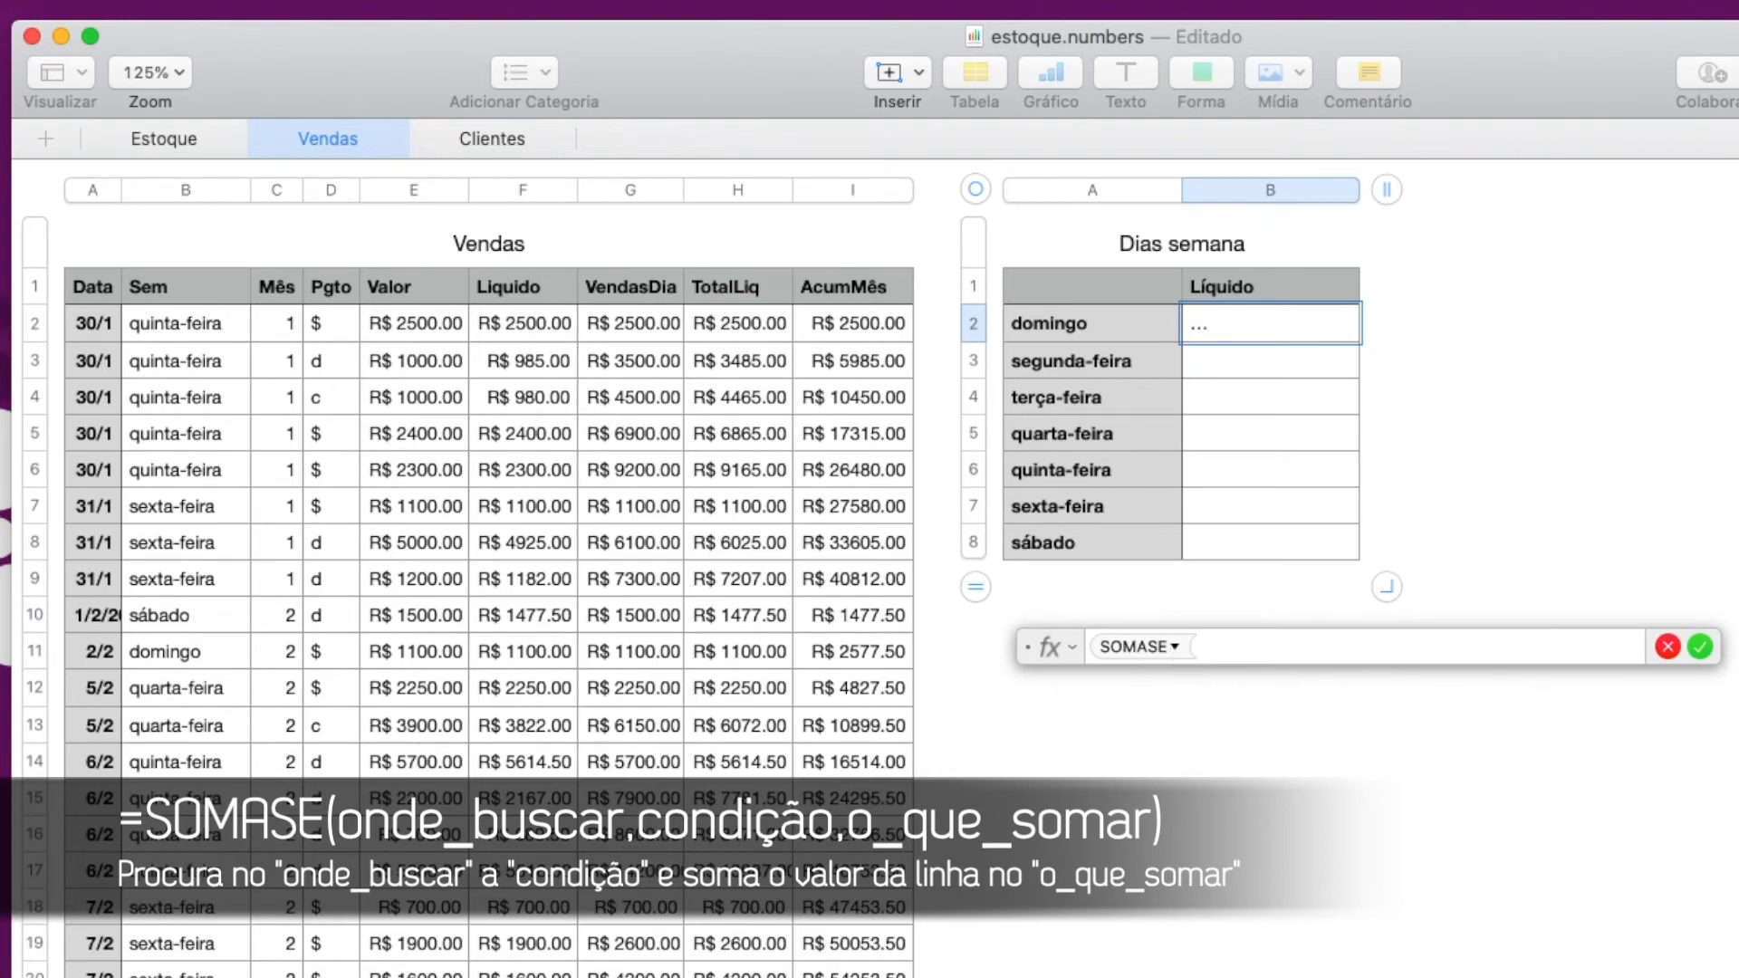
{"action": "left_click", "coordinate": [190, 189]}
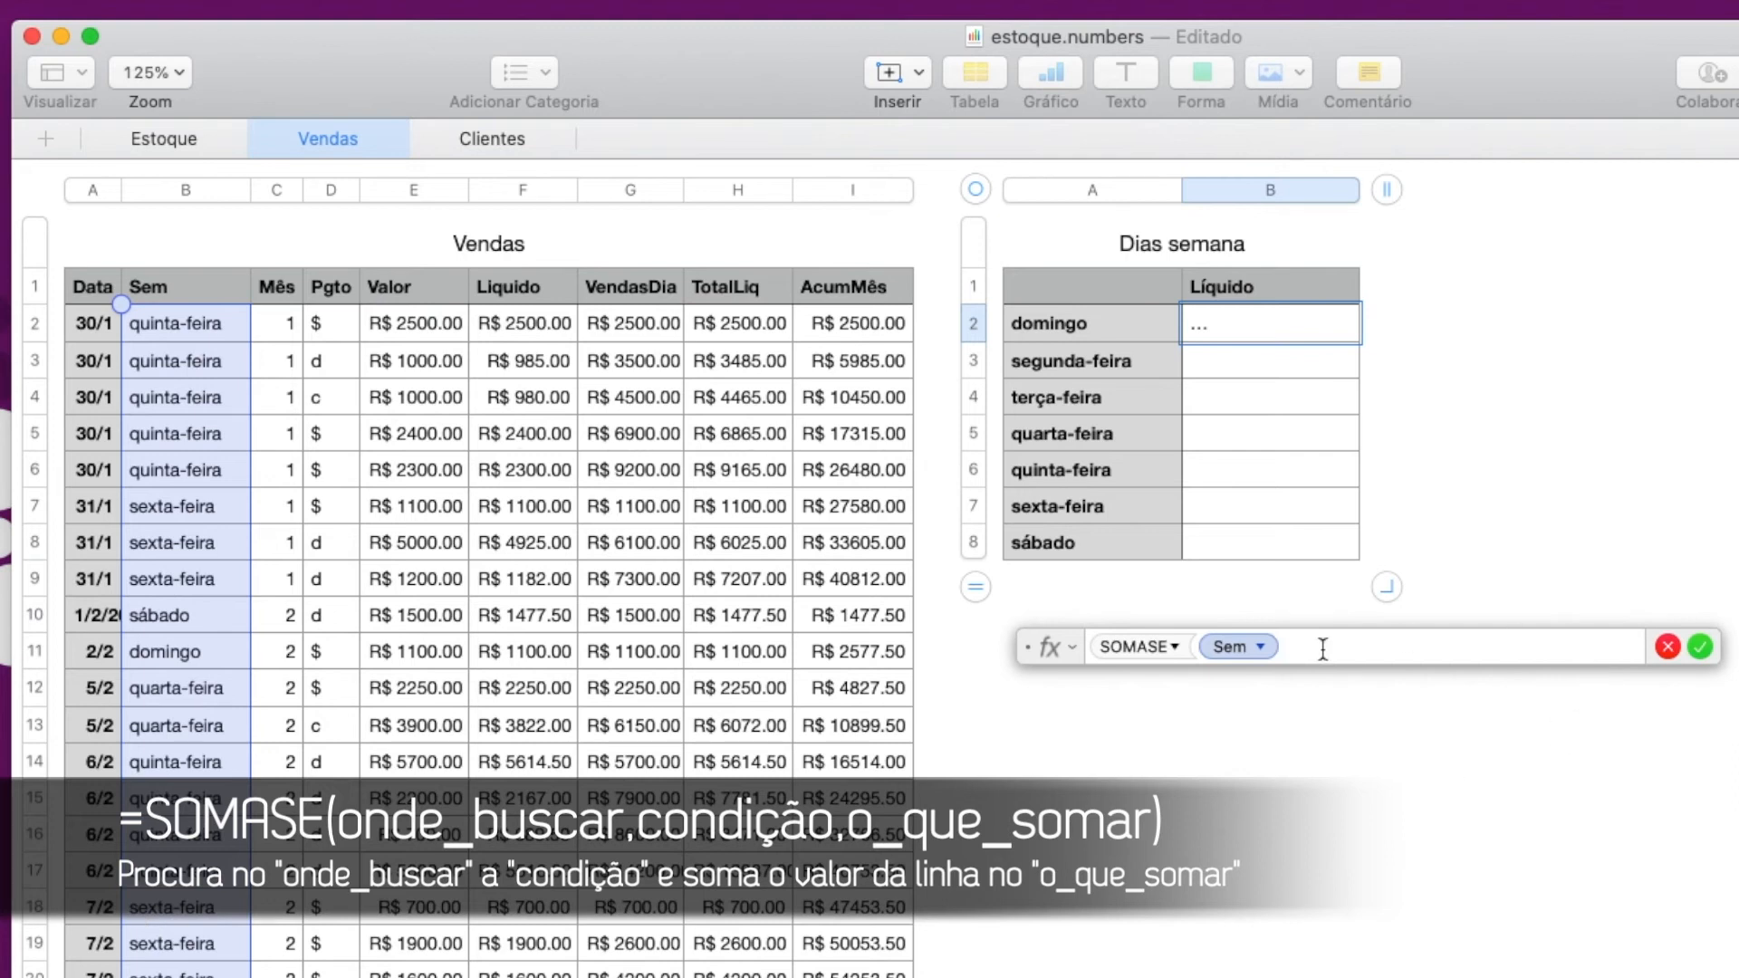
{"action": "type", "text": ","}
{"action": "left_click", "coordinate": [1046, 326]}
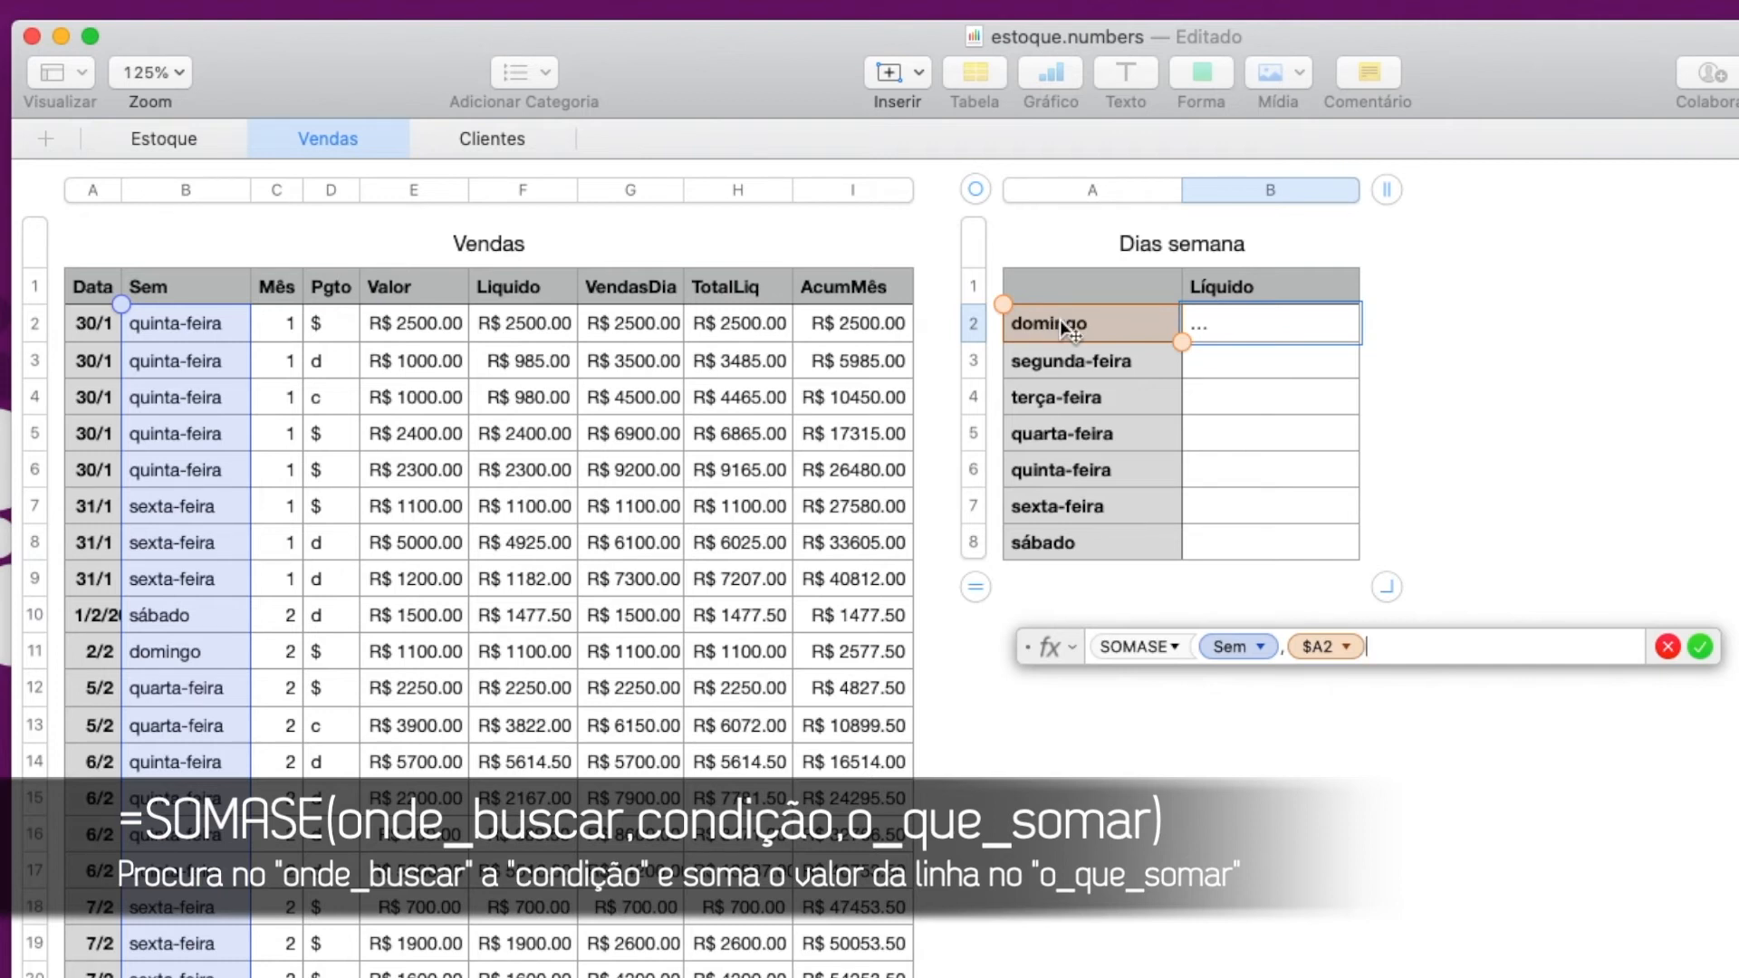
{"action": "type", "text": ","}
{"action": "left_click", "coordinate": [531, 189]}
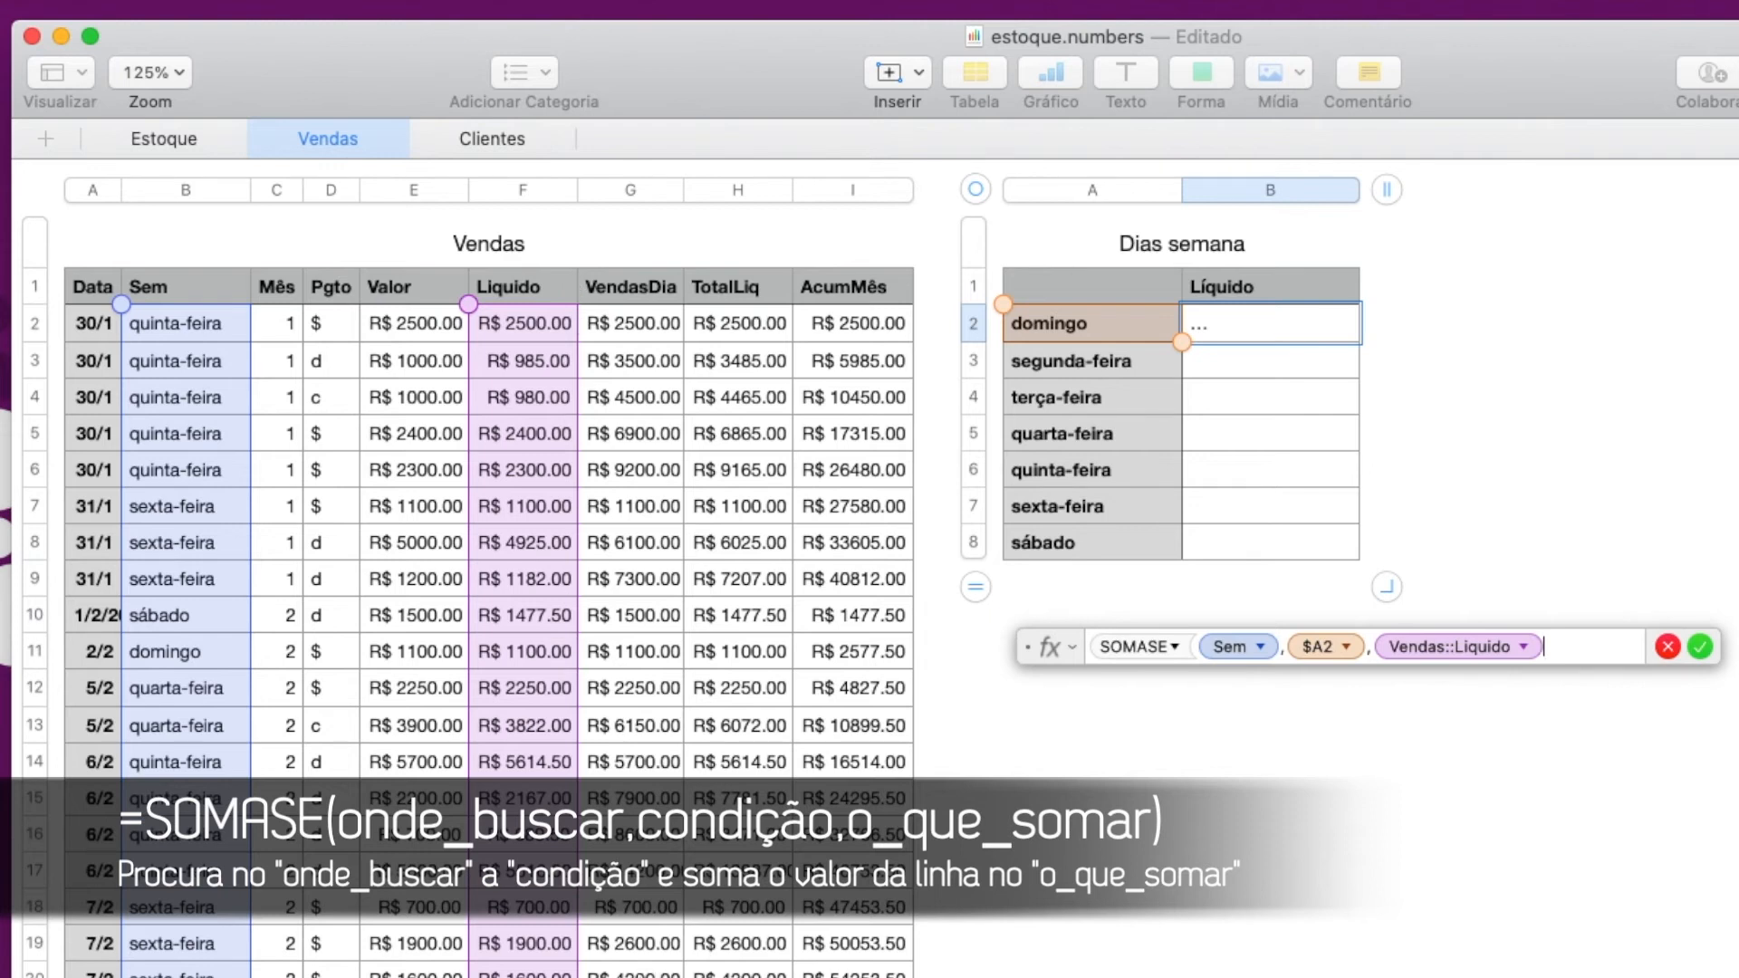
{"action": "left_click", "coordinate": [1699, 646]}
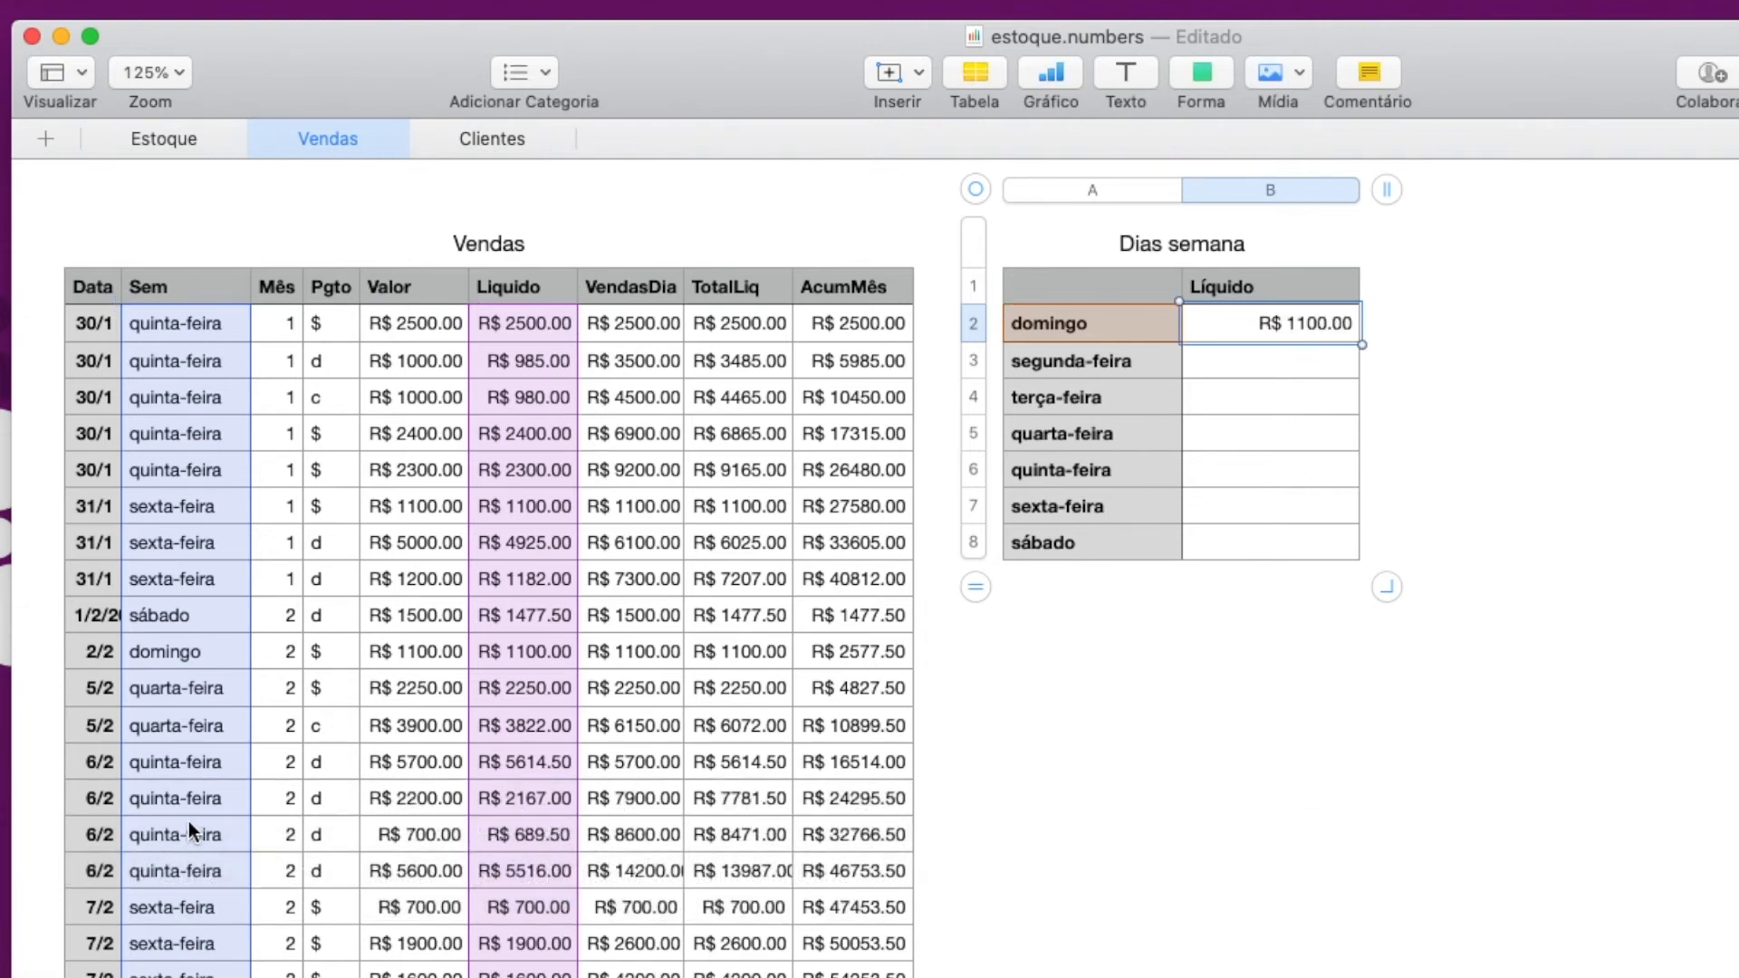
Step: Fill the SOMASE formula from Dias semana cell B2 down through cell B8
{"action": "left_click", "coordinate": [484, 650]}
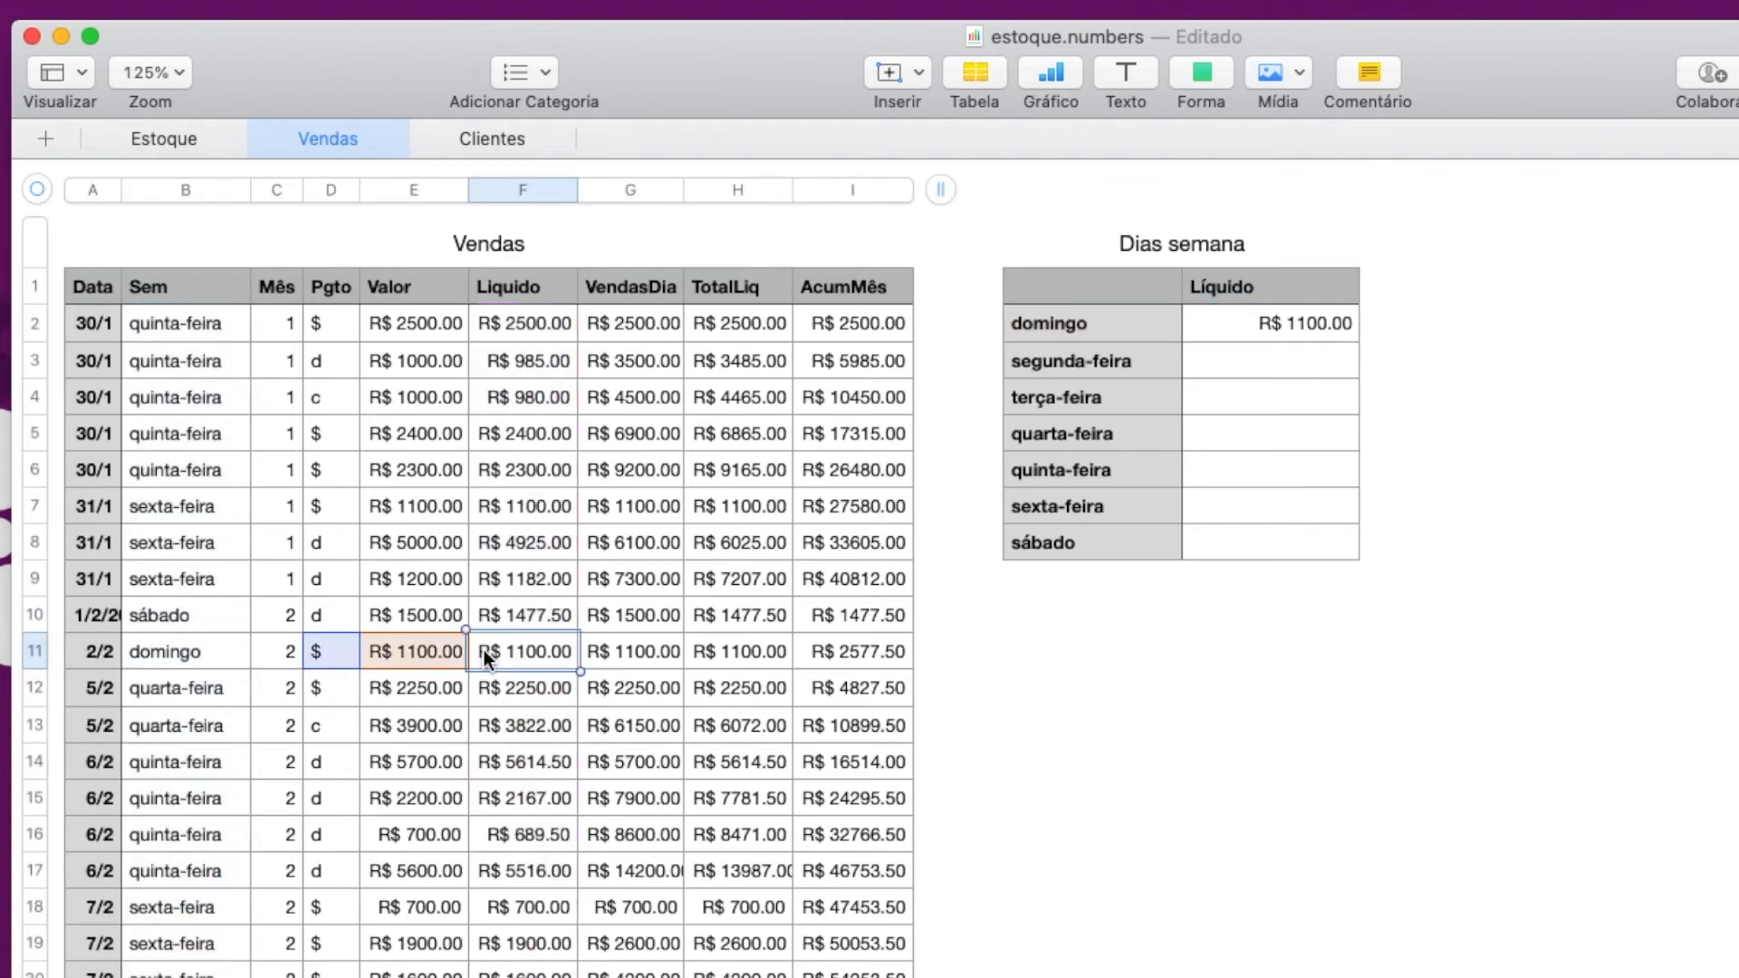
{"action": "left_click", "coordinate": [1273, 326]}
{"action": "left_click_drag", "start_coordinate": [1272, 342], "coordinate": [1271, 556]}
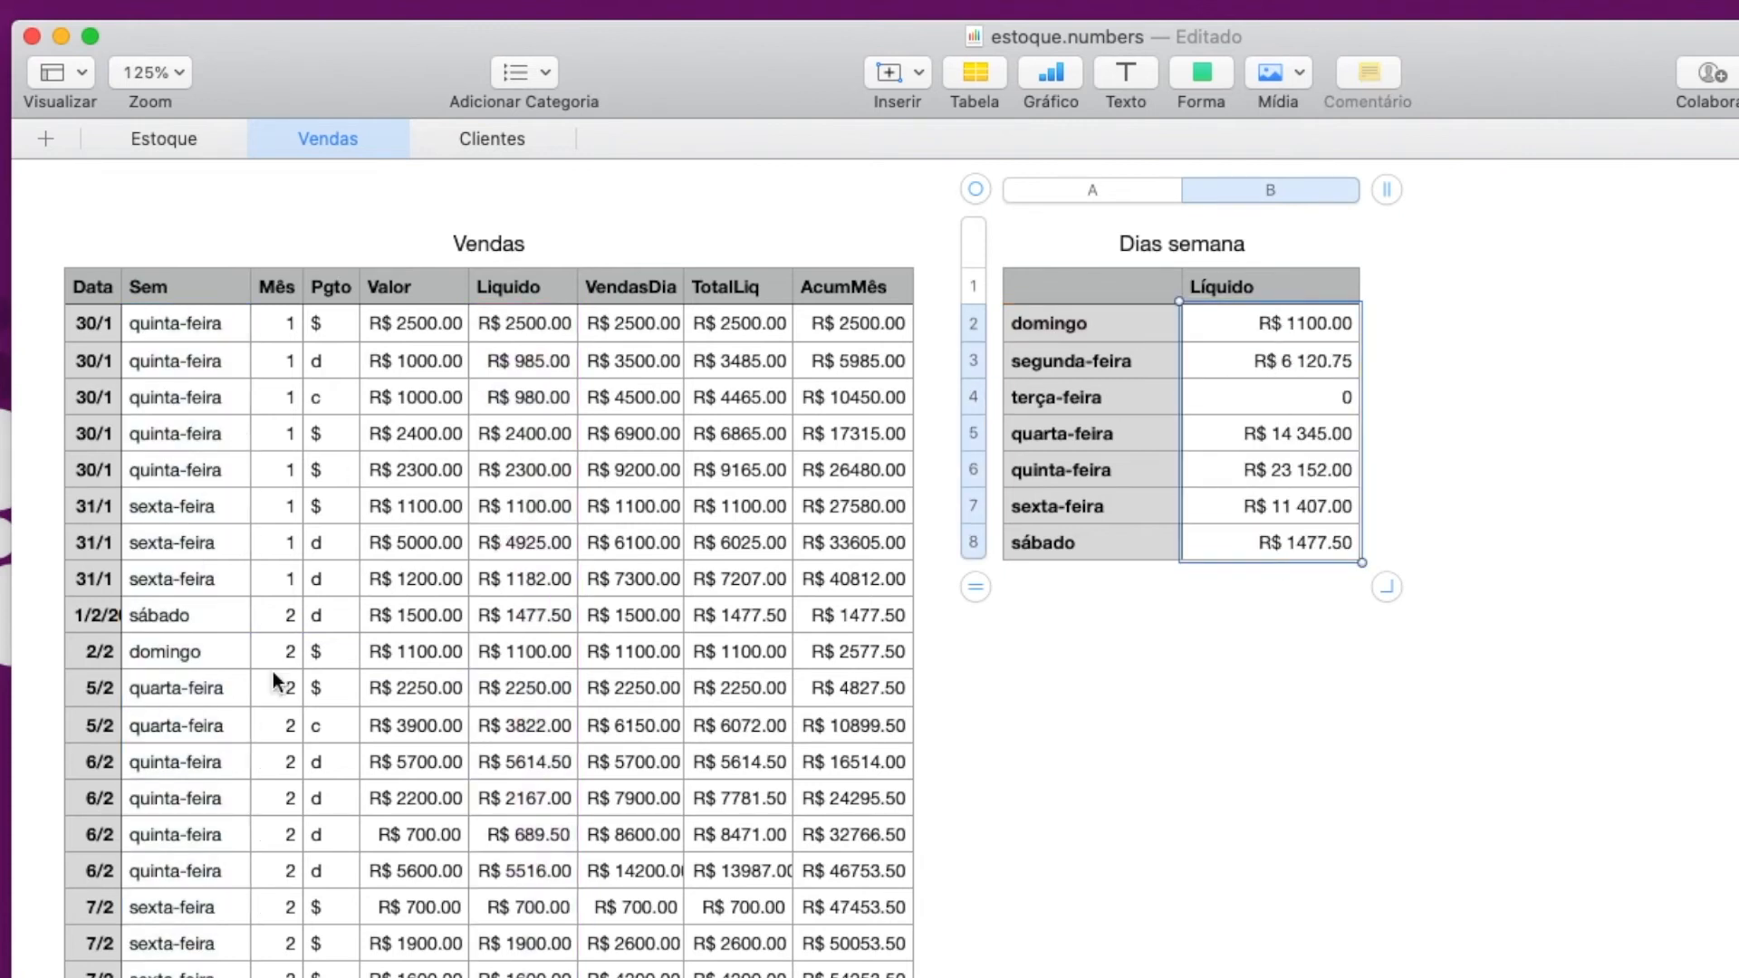
Step: Compare the segunda-feira total in Dias semana with the Valor and Liquido entries dated 10/2 in the Vendas table
{"action": "scroll", "coordinate": [384, 894], "scroll_direction": "down", "scroll_amount": 5}
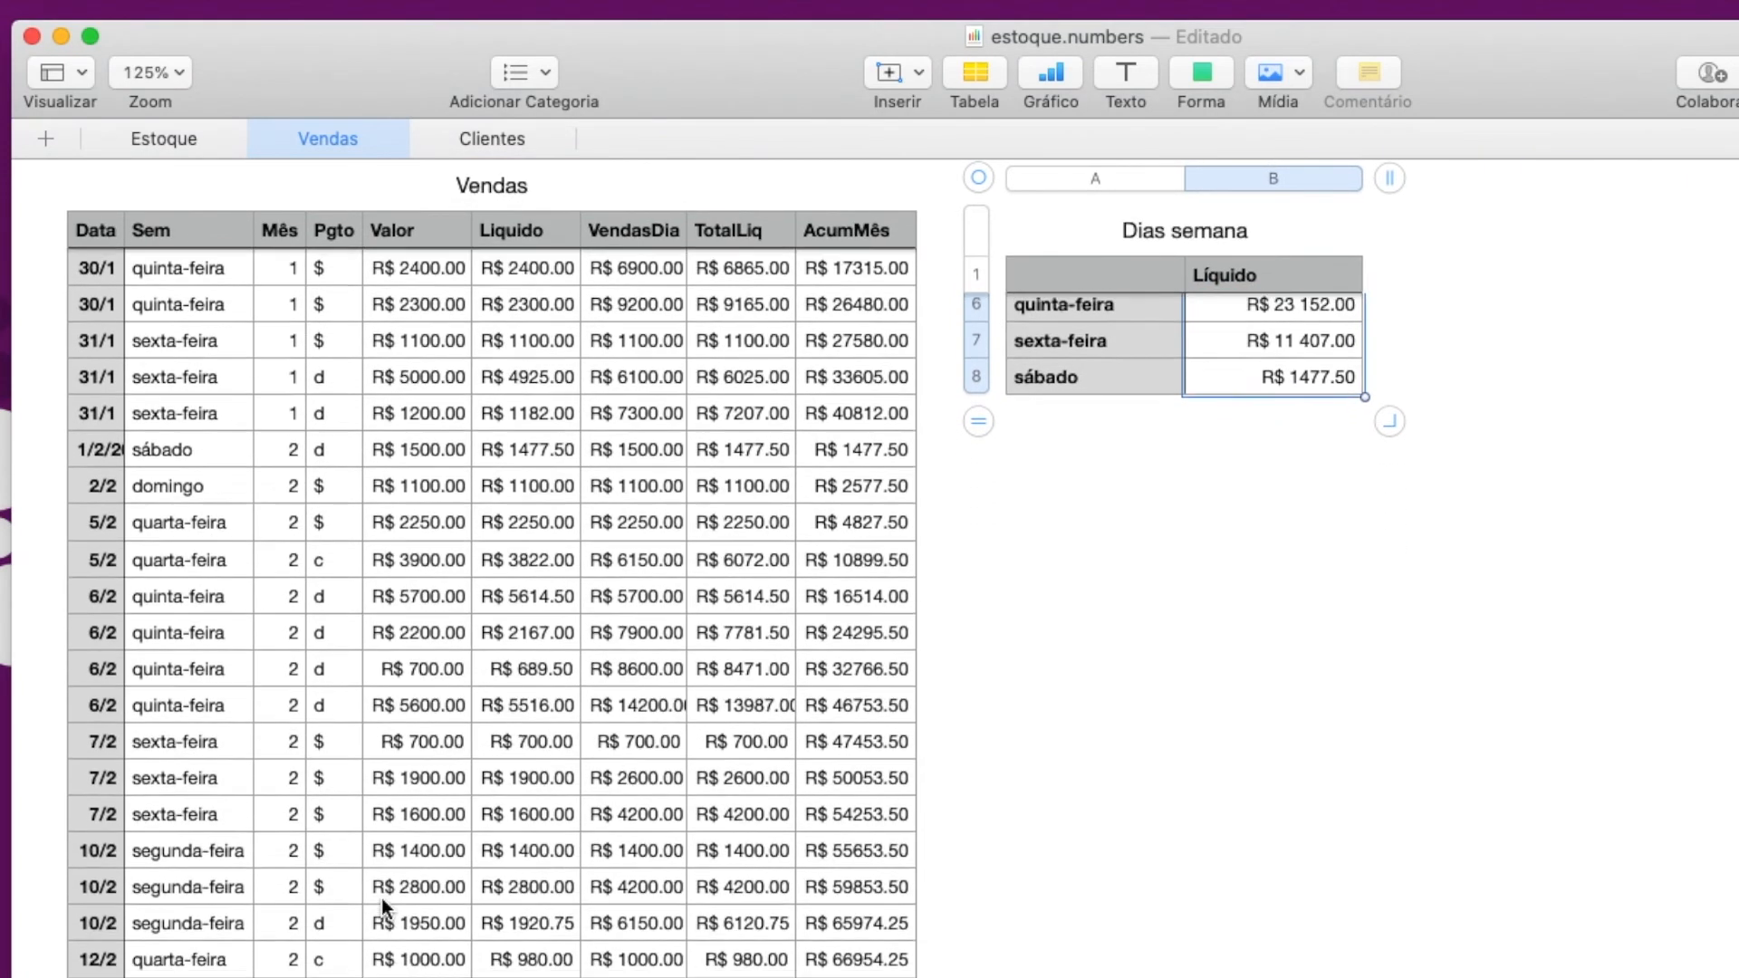
{"action": "left_click", "coordinate": [416, 775]}
{"action": "left_click", "coordinate": [417, 837], "text": "shift"}
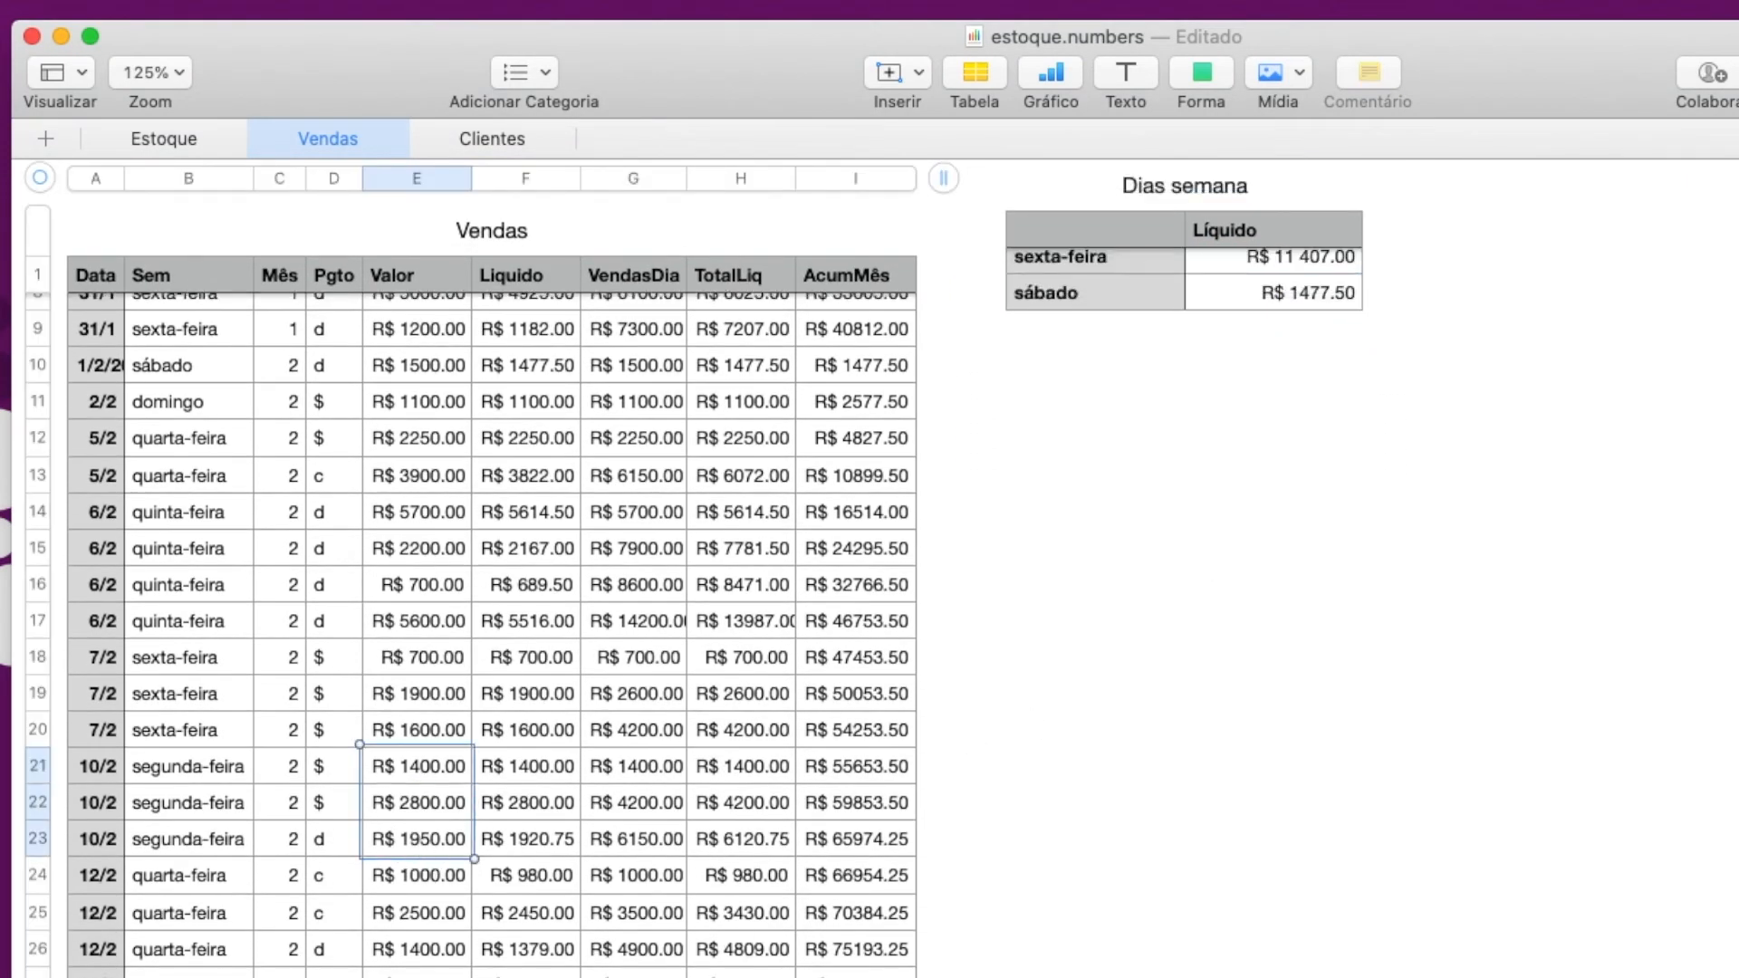
{"action": "left_click", "coordinate": [535, 761]}
{"action": "left_click", "coordinate": [549, 844], "text": "shift"}
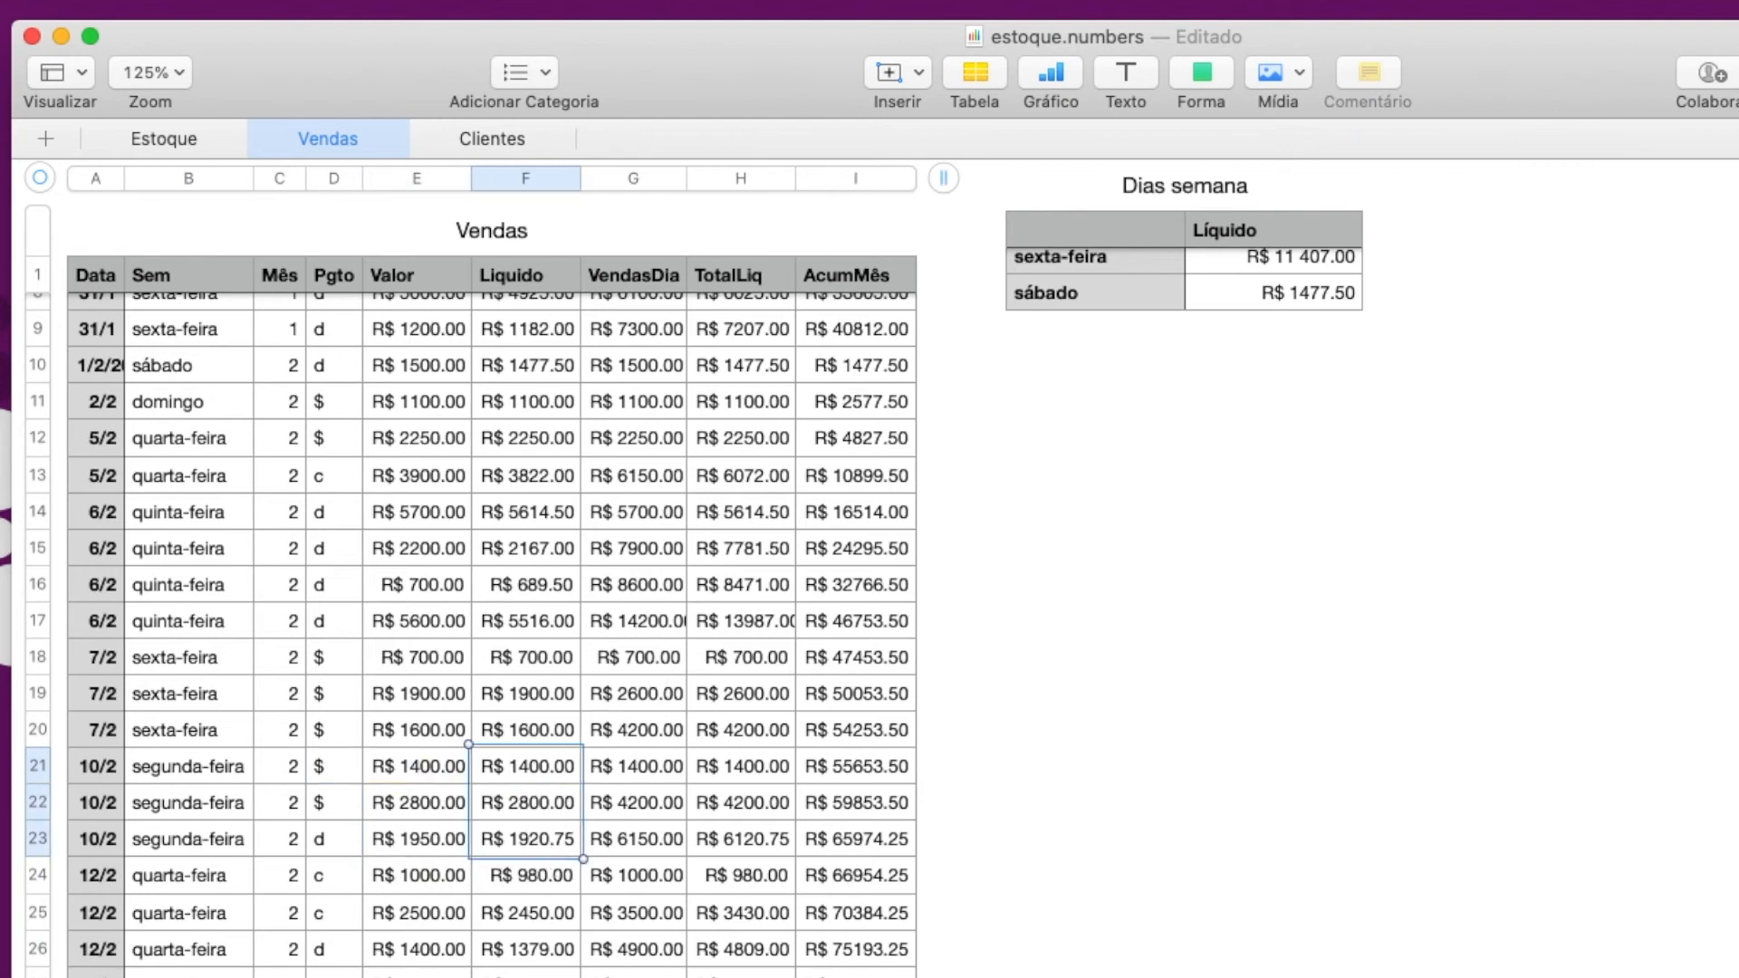
{"action": "scroll", "coordinate": [1285, 389], "scroll_direction": "up", "scroll_amount": 5}
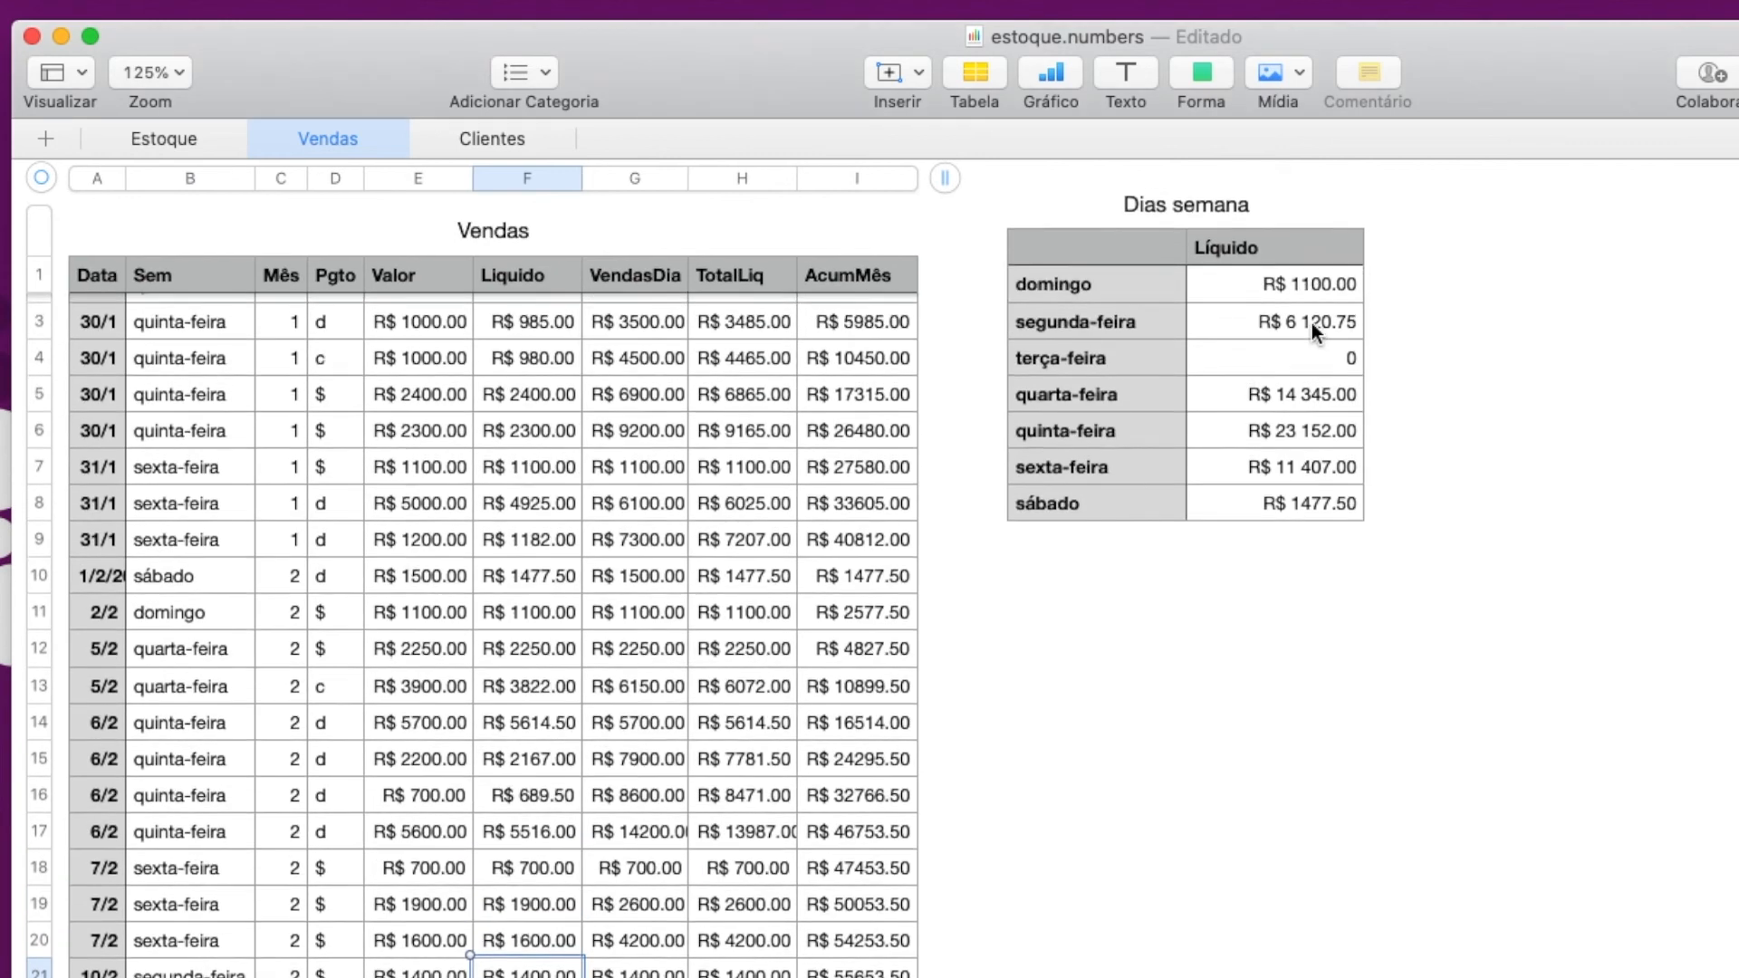
{"action": "left_click", "coordinate": [1299, 319]}
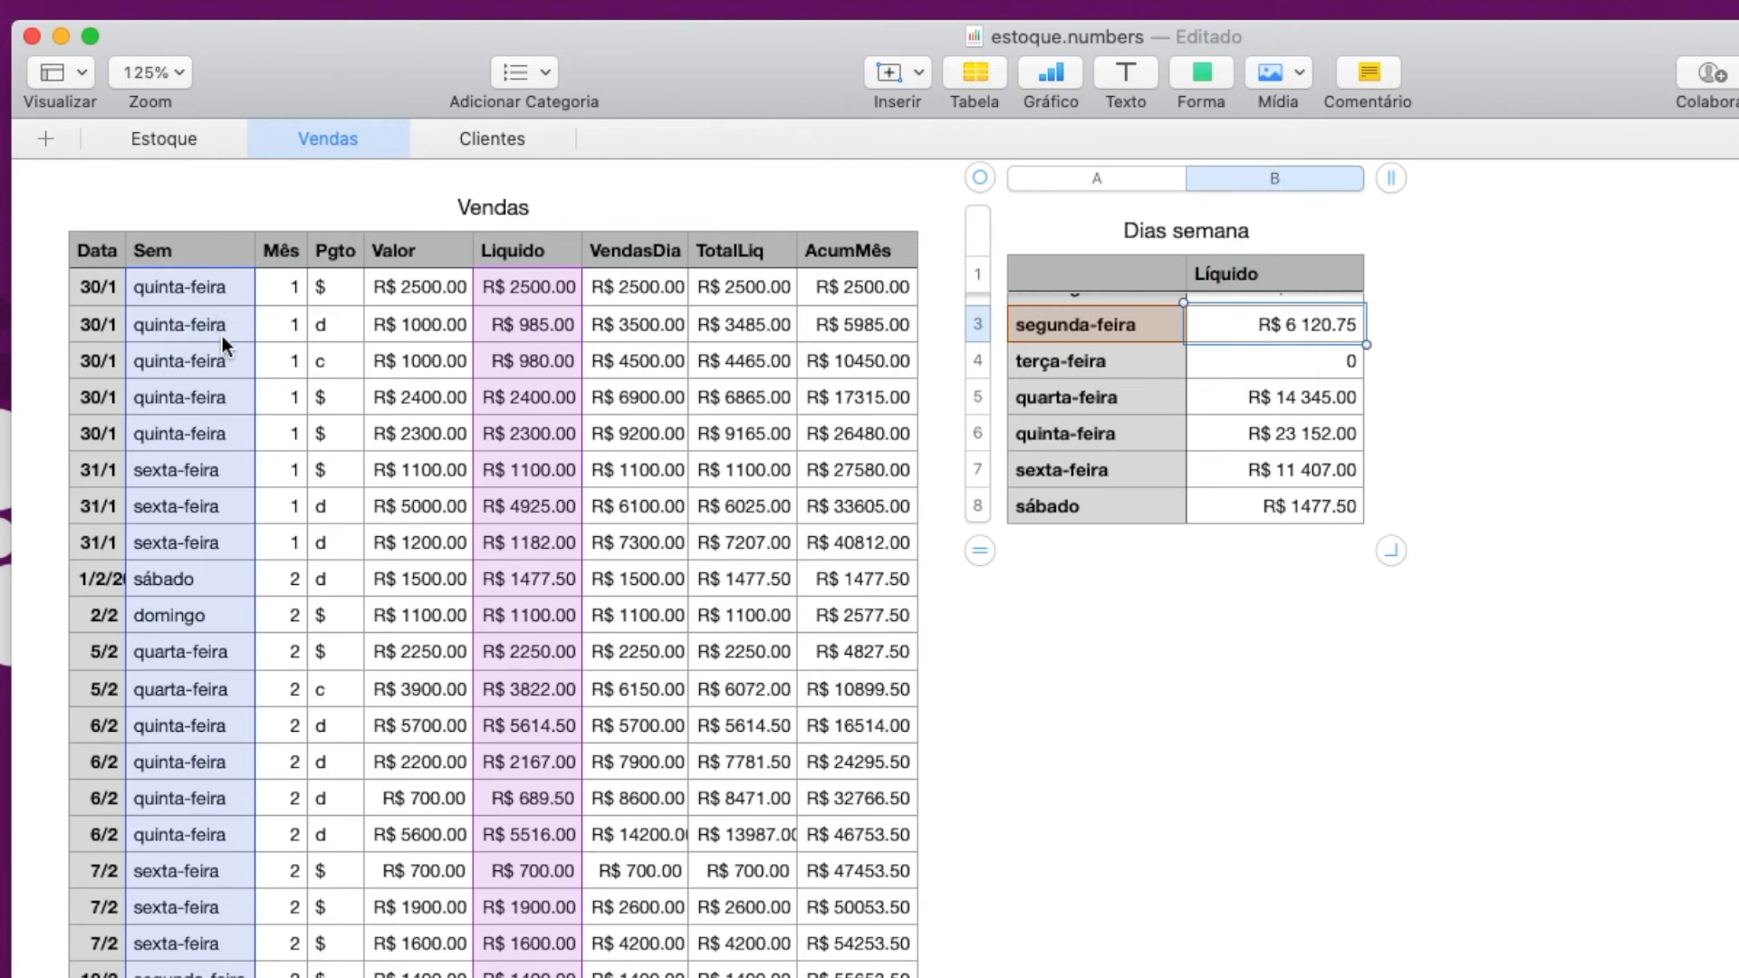
{"action": "scroll", "coordinate": [1281, 371], "scroll_direction": "up", "scroll_amount": 2}
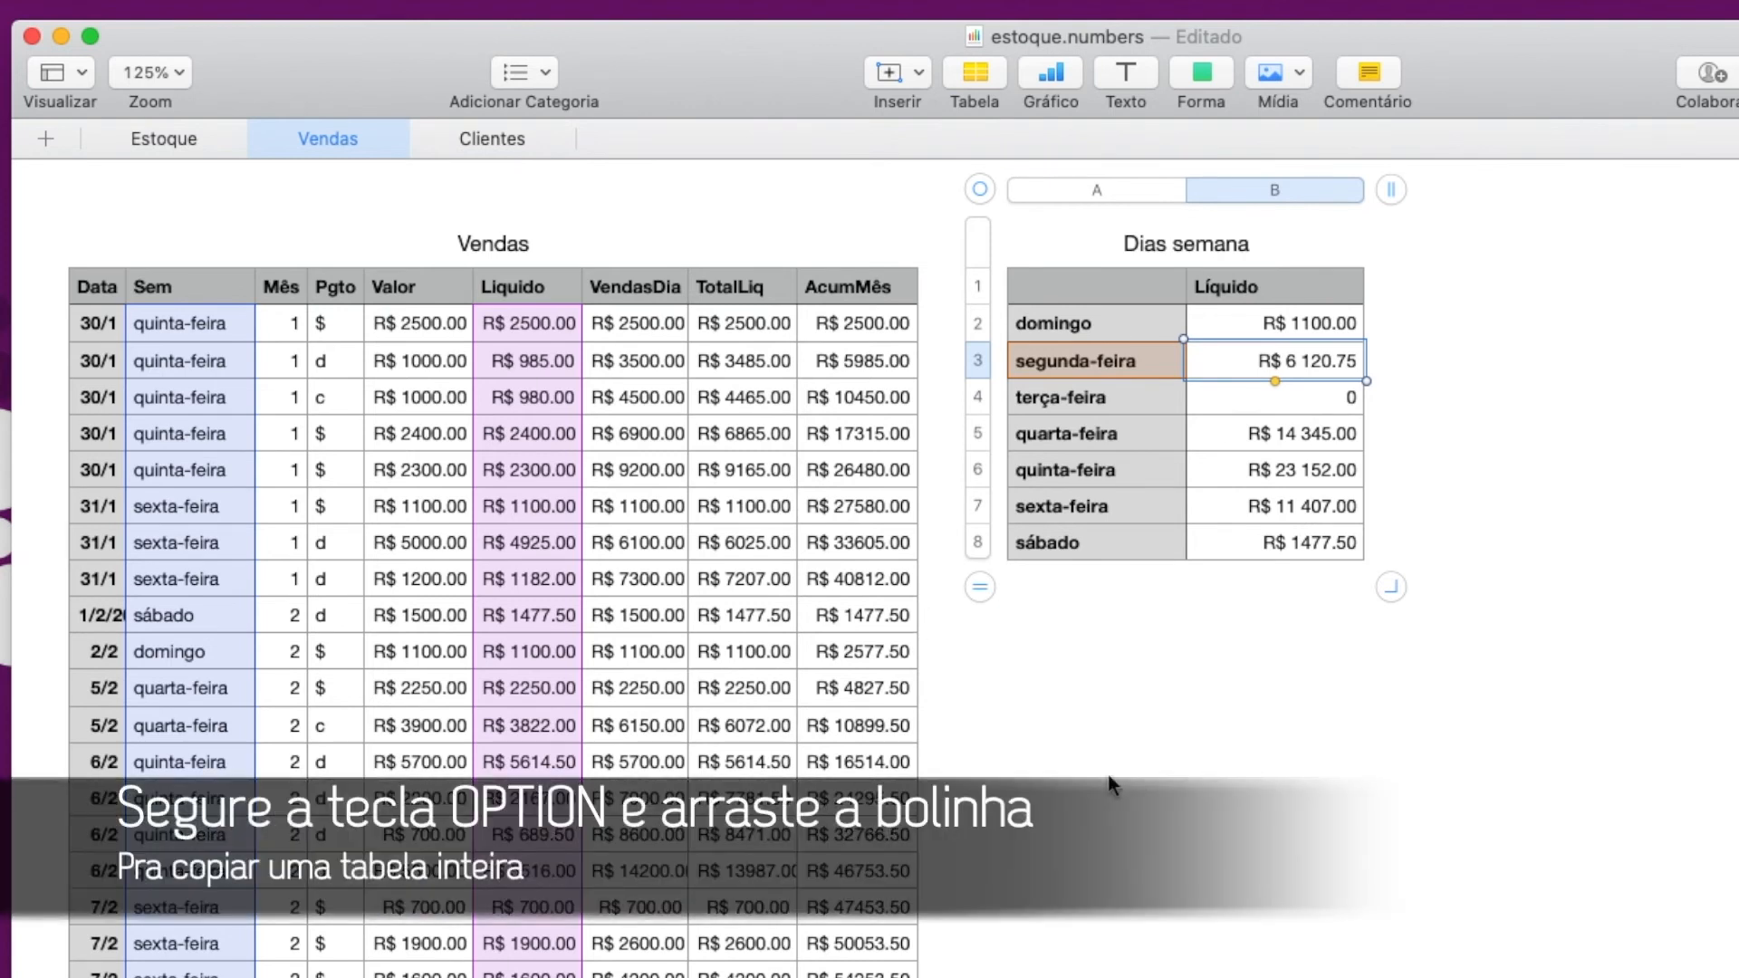
Step: Duplicate the whole Dias semana table directly below the original and rename the copy Tipo venda
{"action": "left_click", "coordinate": [1112, 784]}
{"action": "left_click", "coordinate": [1051, 306]}
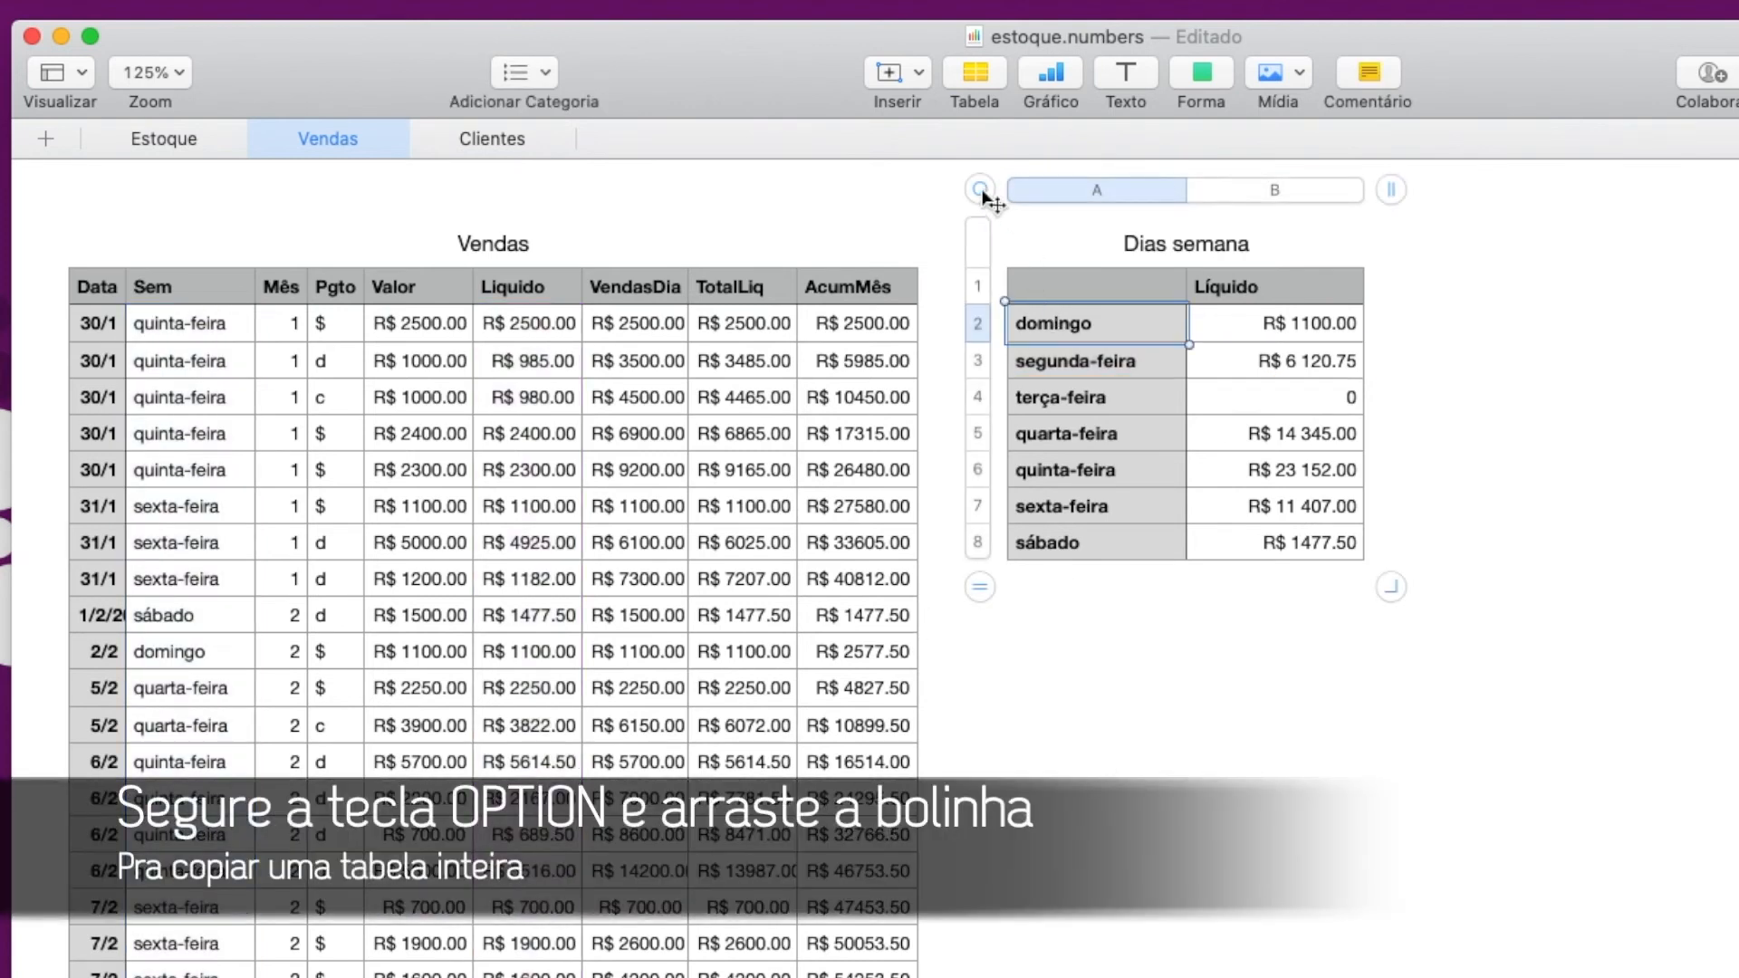
{"action": "left_click_drag", "start_coordinate": [981, 194], "coordinate": [998, 641]}
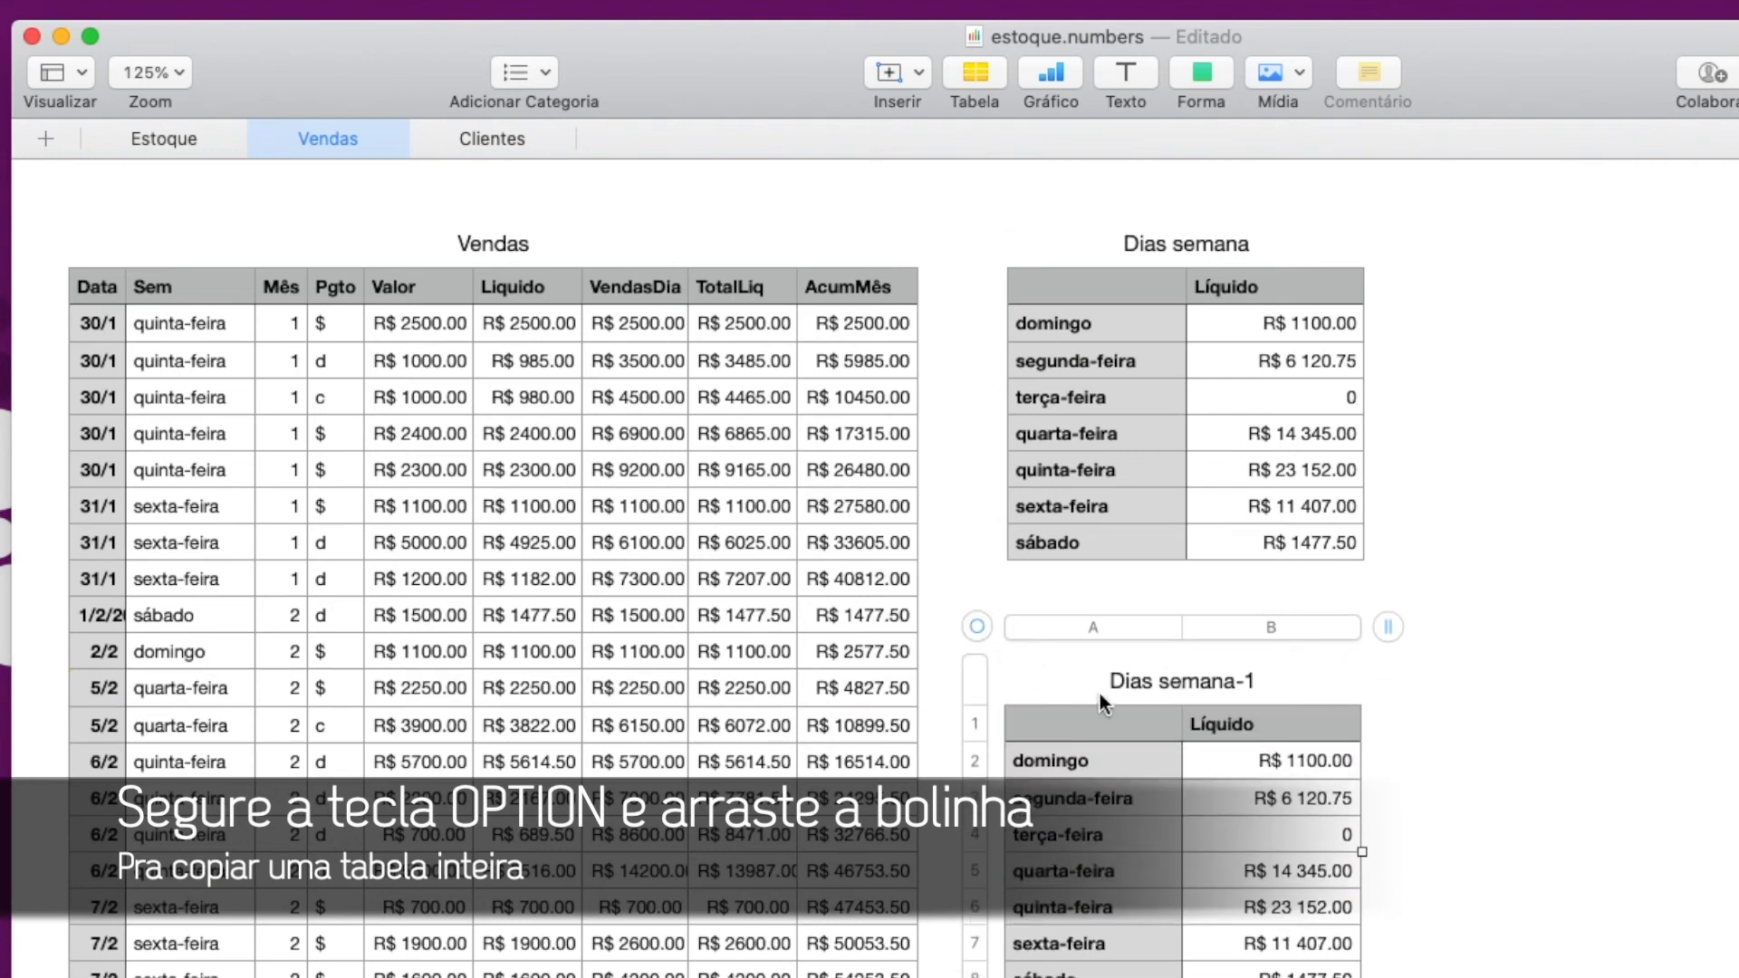
{"action": "left_click", "coordinate": [1138, 691]}
{"action": "key", "text": "super+a"}
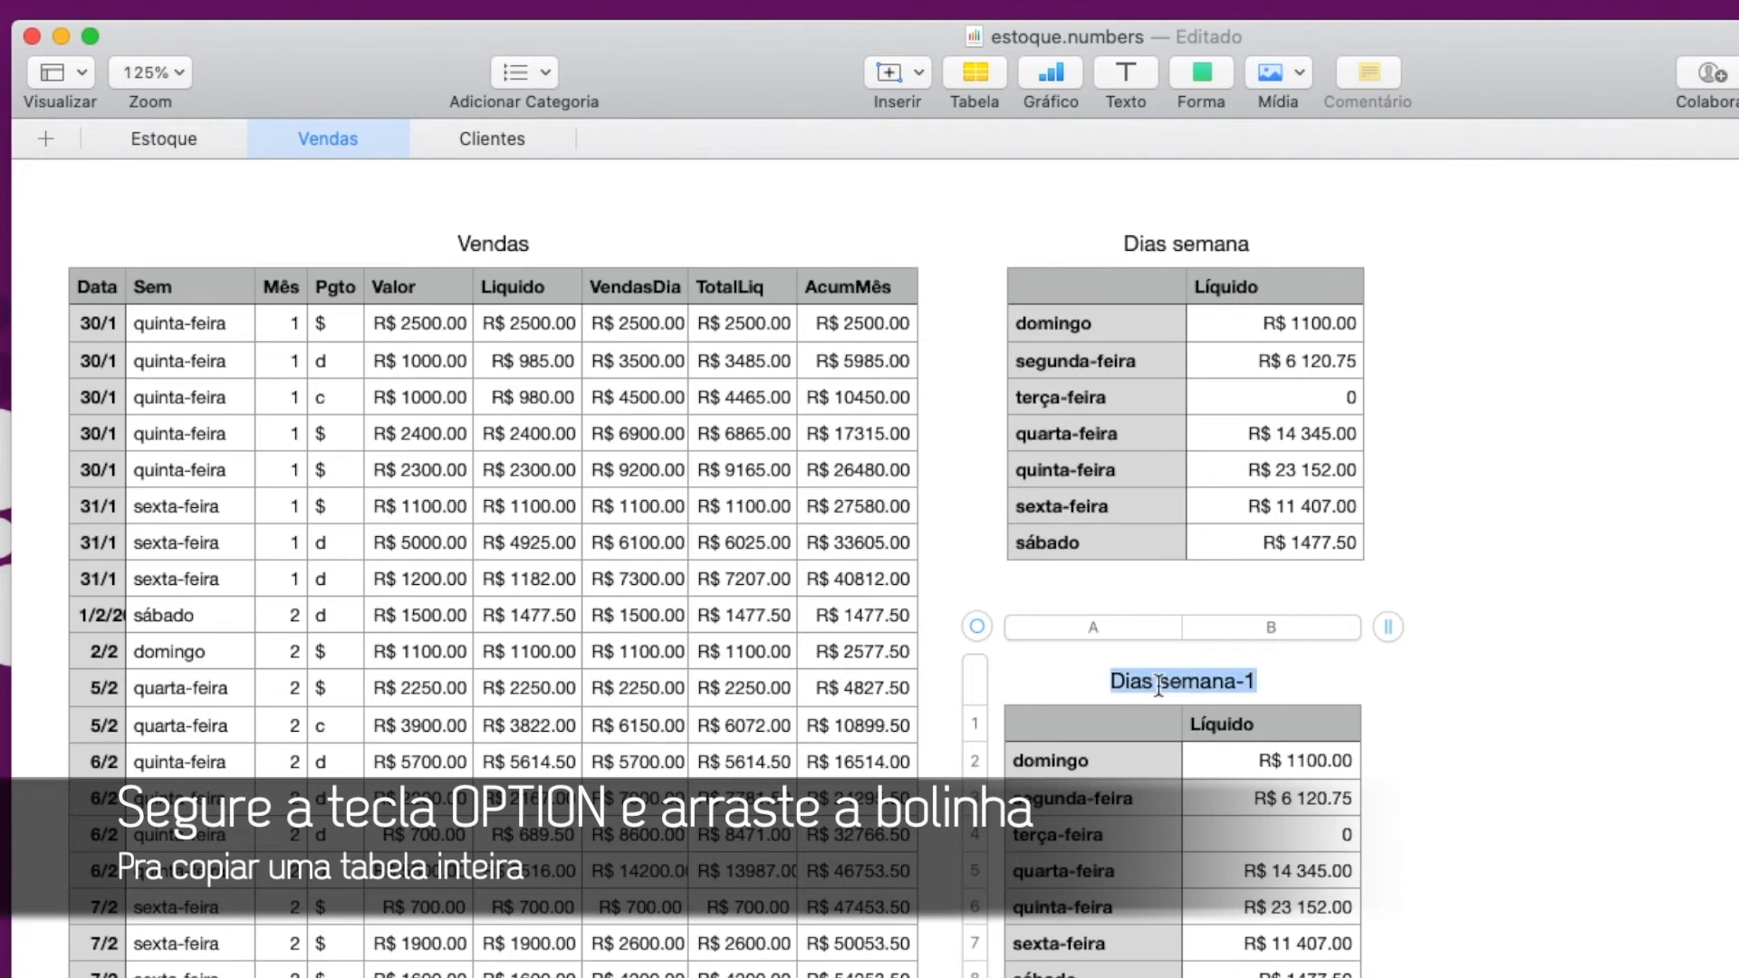
{"action": "type", "text": "Tipo venda"}
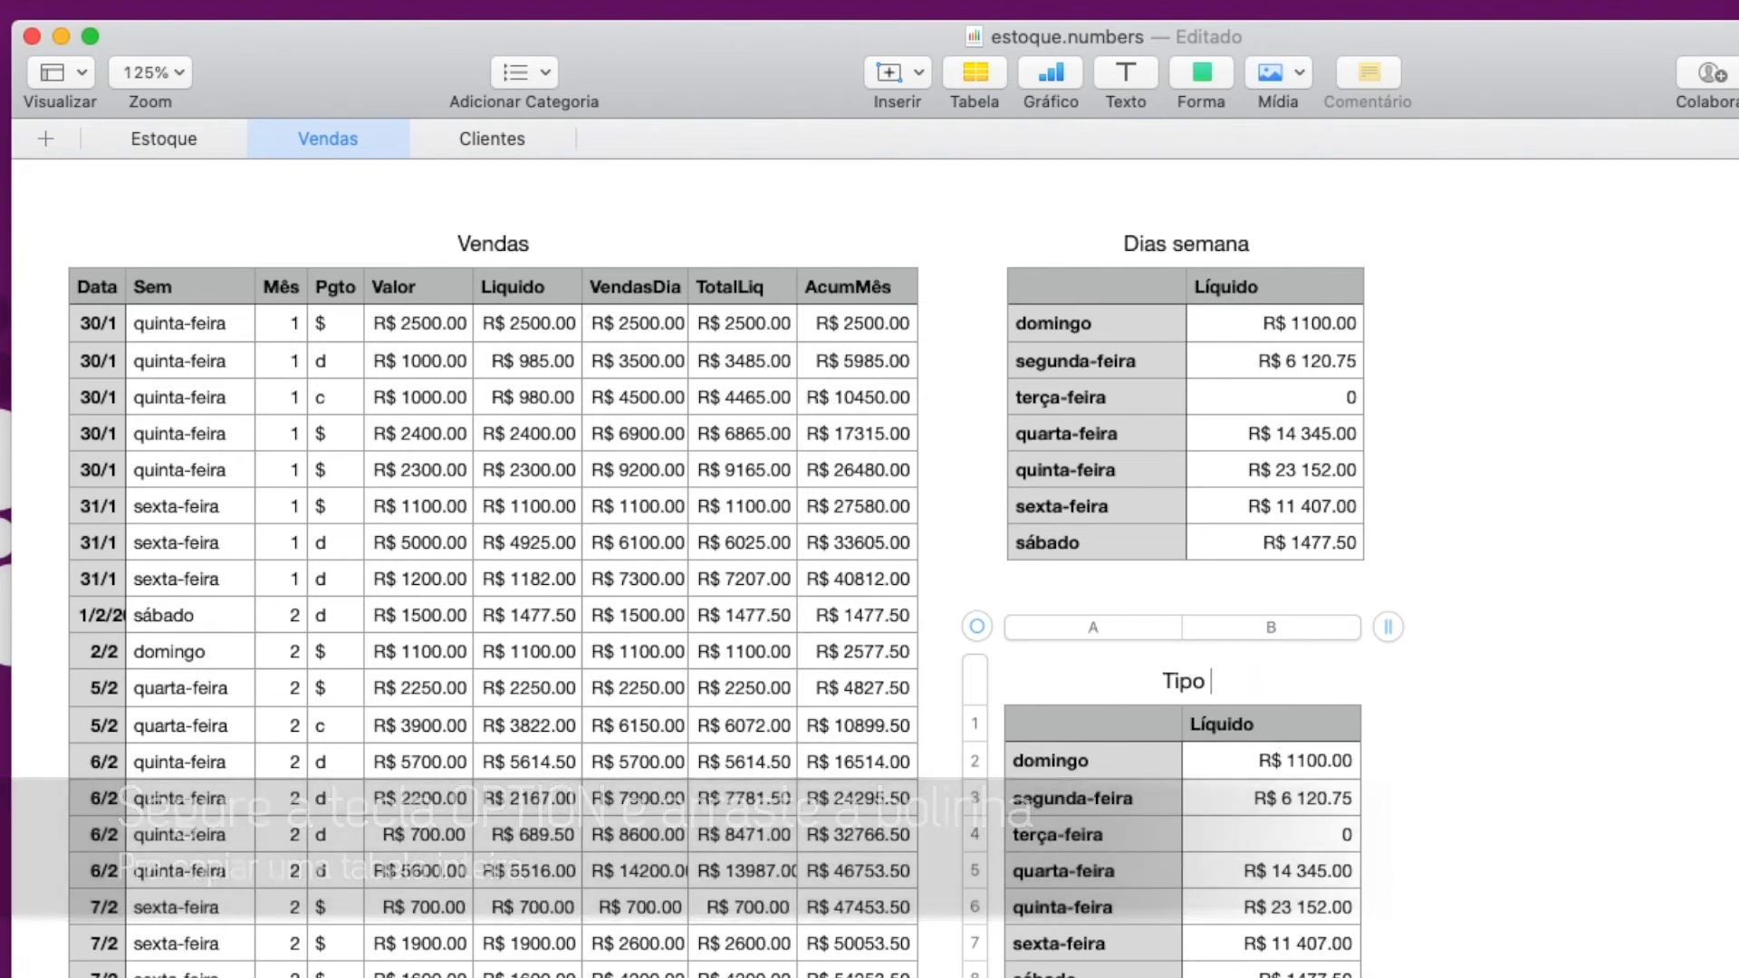
{"action": "left_click", "coordinate": [1078, 768]}
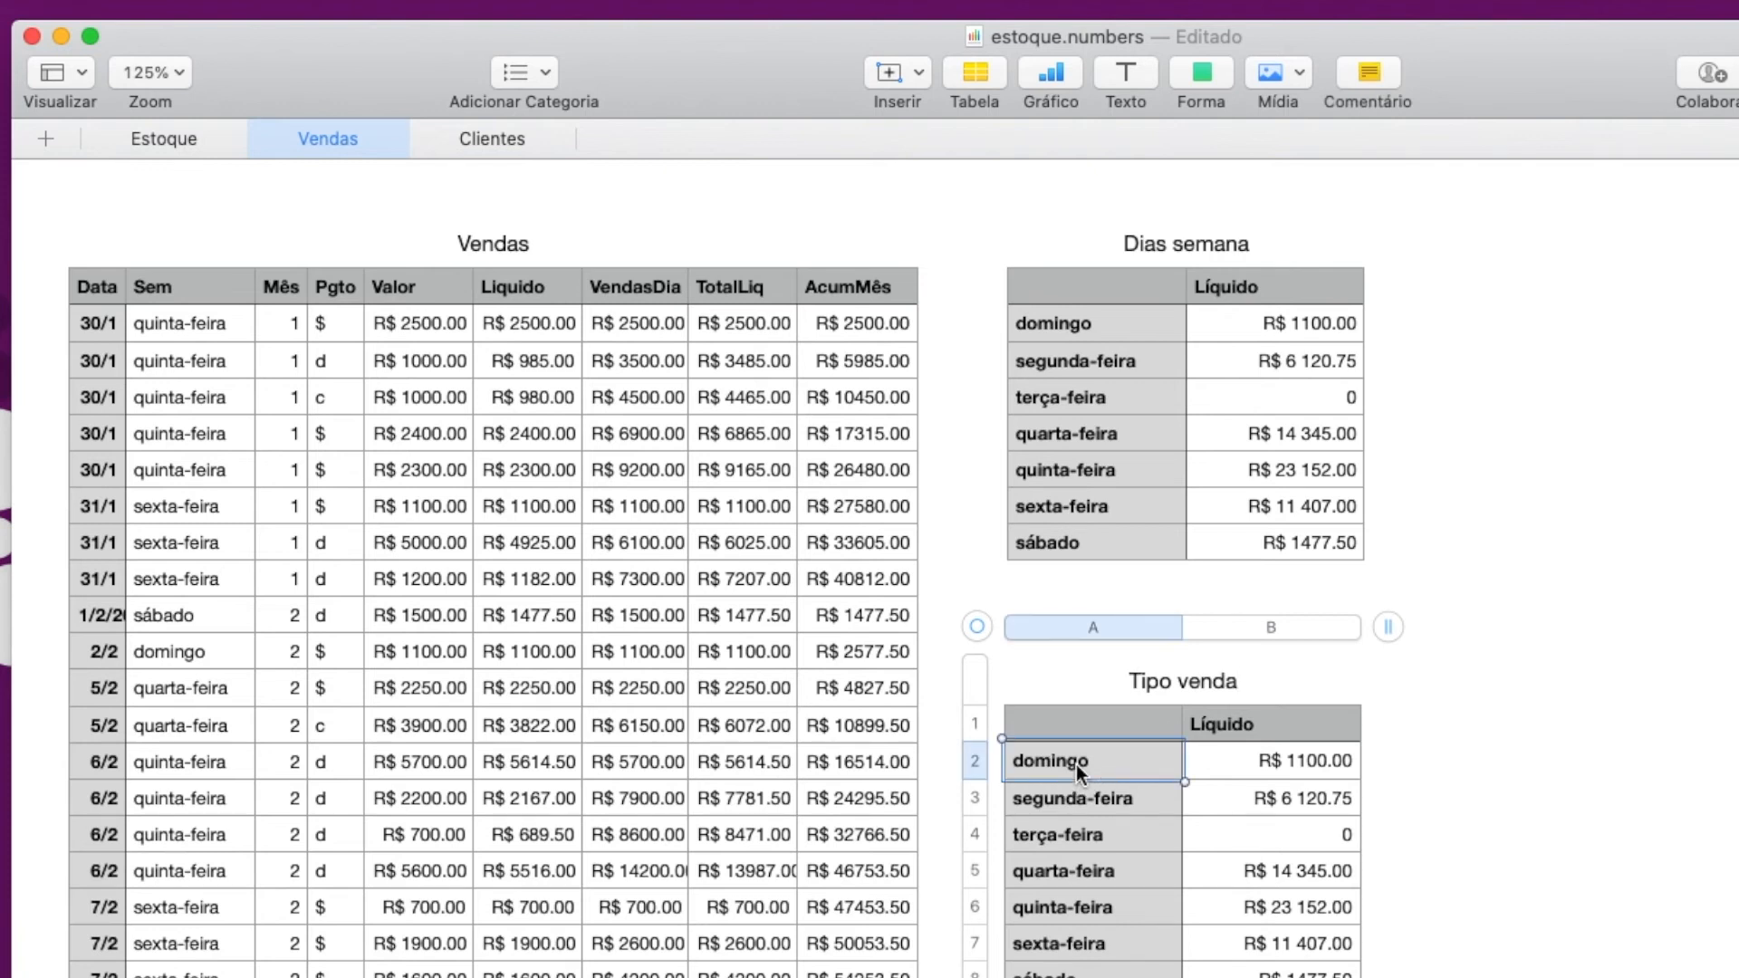
Step: Replace the first three row labels of the Tipo venda table with $, d and c
{"action": "type", "text": "$"}
{"action": "key", "text": "Return"}
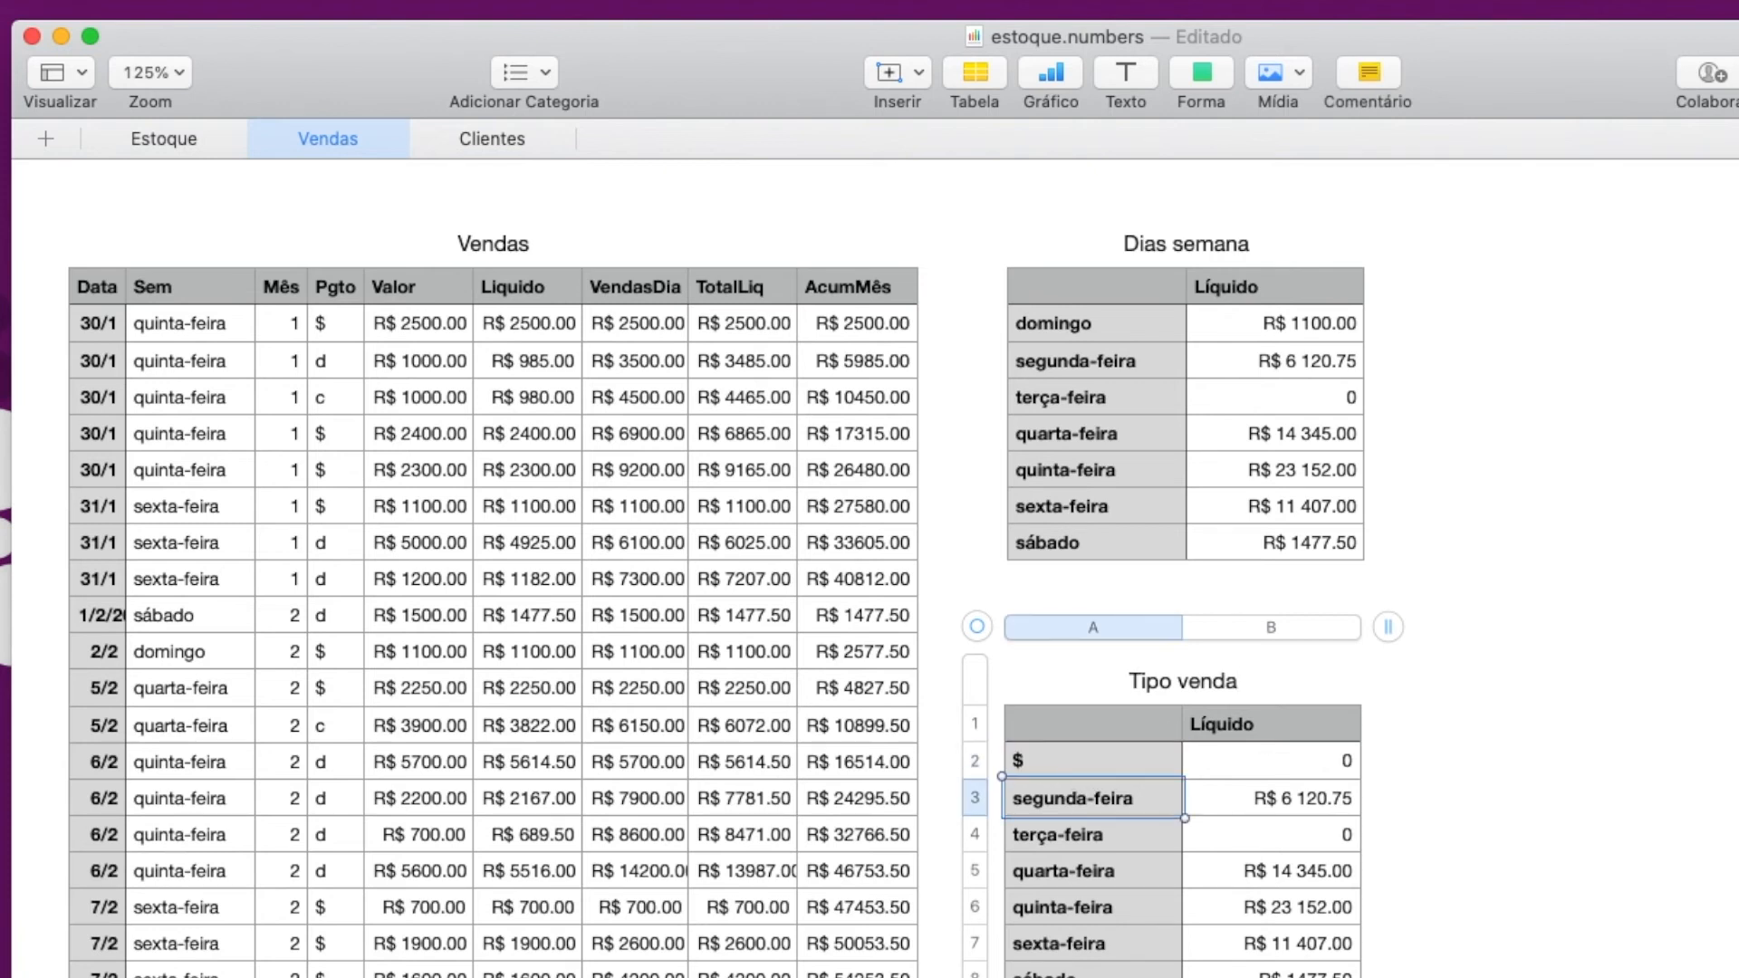
{"action": "type", "text": "d"}
{"action": "key", "text": "Return"}
{"action": "type", "text": "c"}
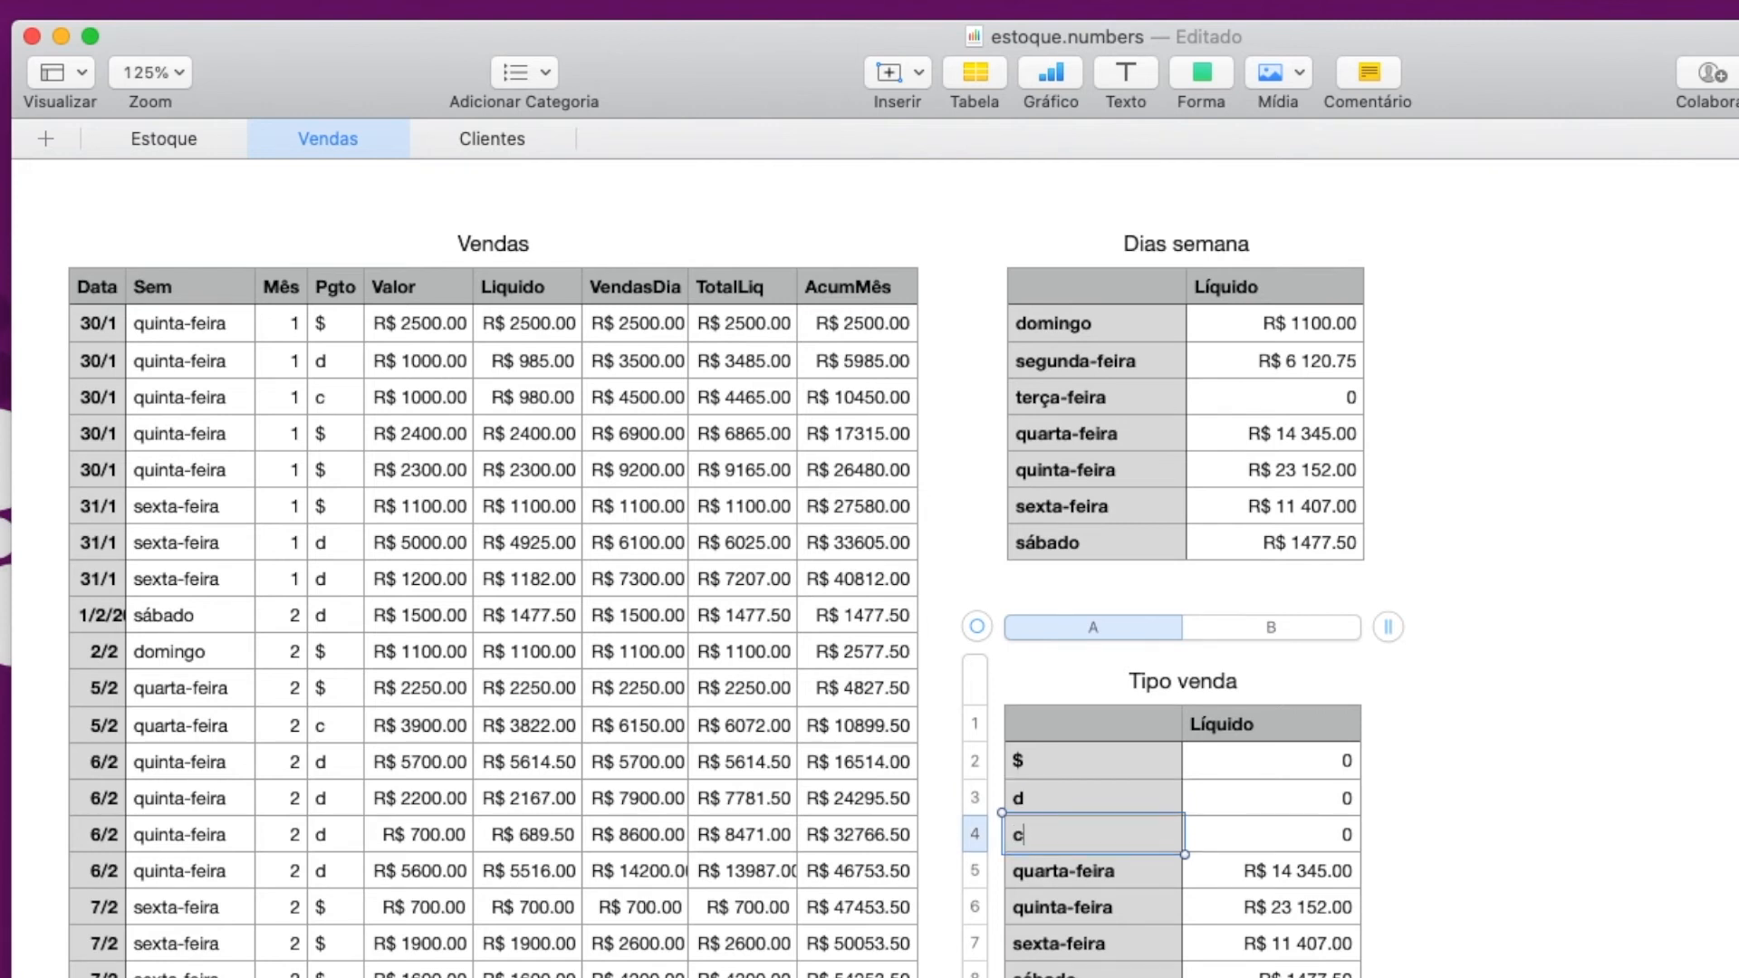
Step: Delete the leftover weekday rows 5 through 8 from the Tipo venda table
{"action": "left_click", "coordinate": [978, 874]}
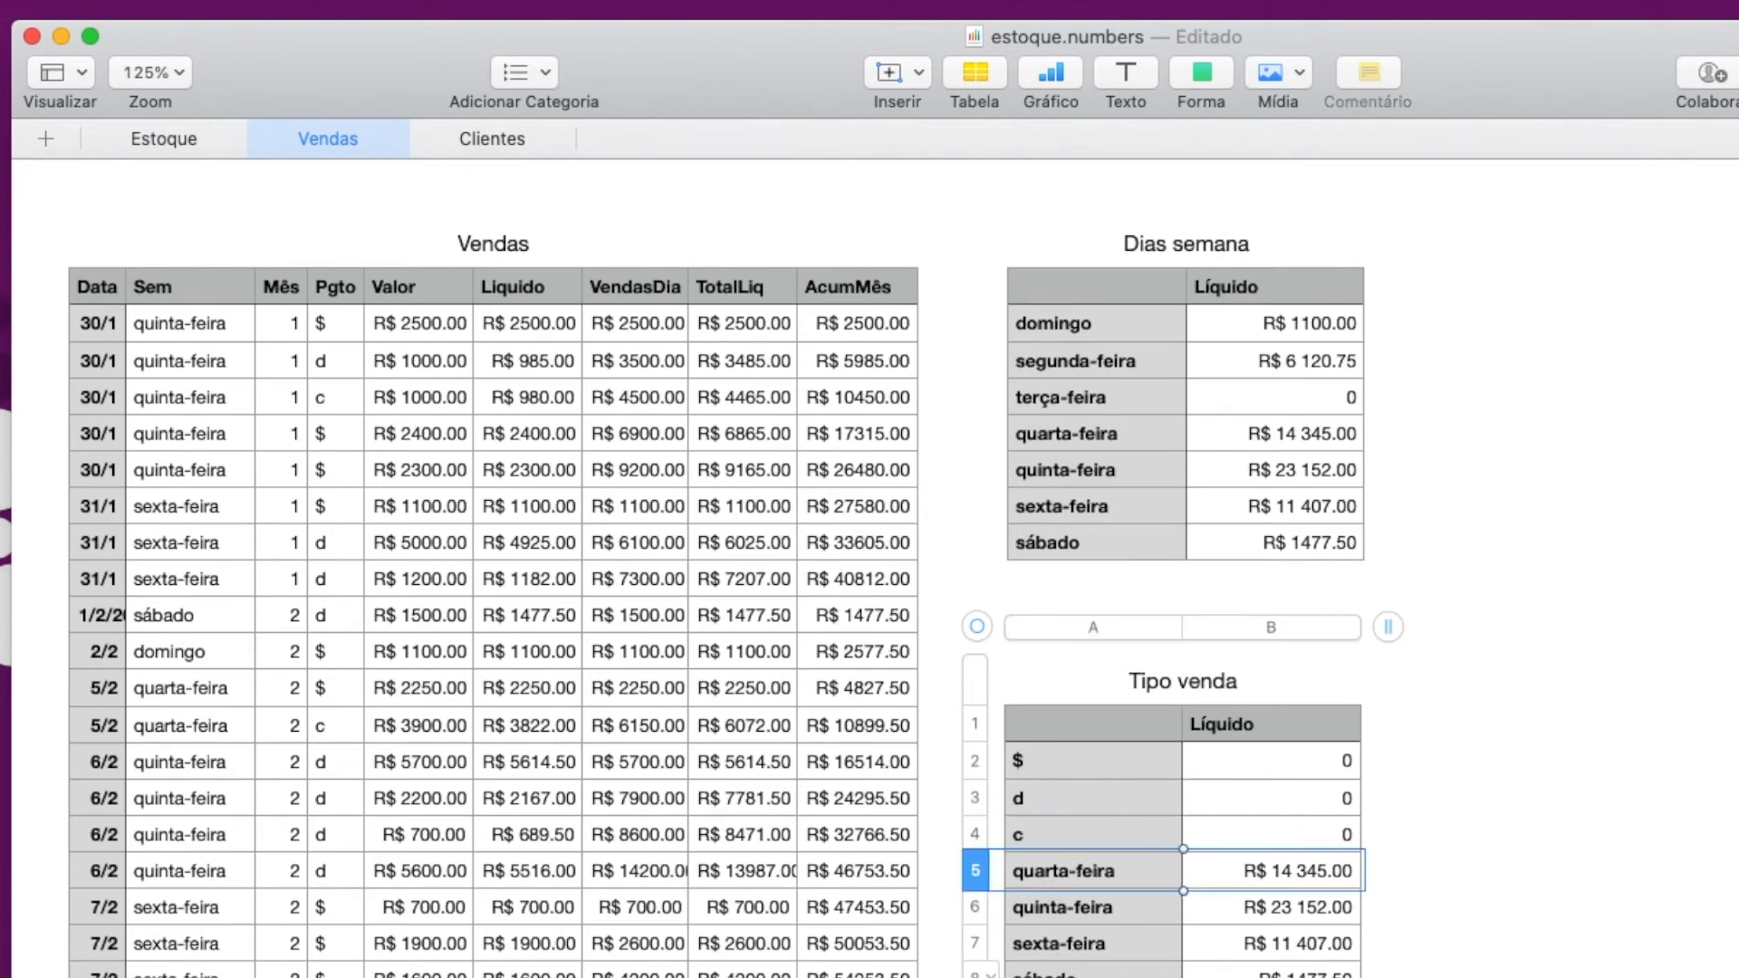
{"action": "left_click", "coordinate": [977, 976], "text": "shift"}
{"action": "left_click", "coordinate": [992, 977]}
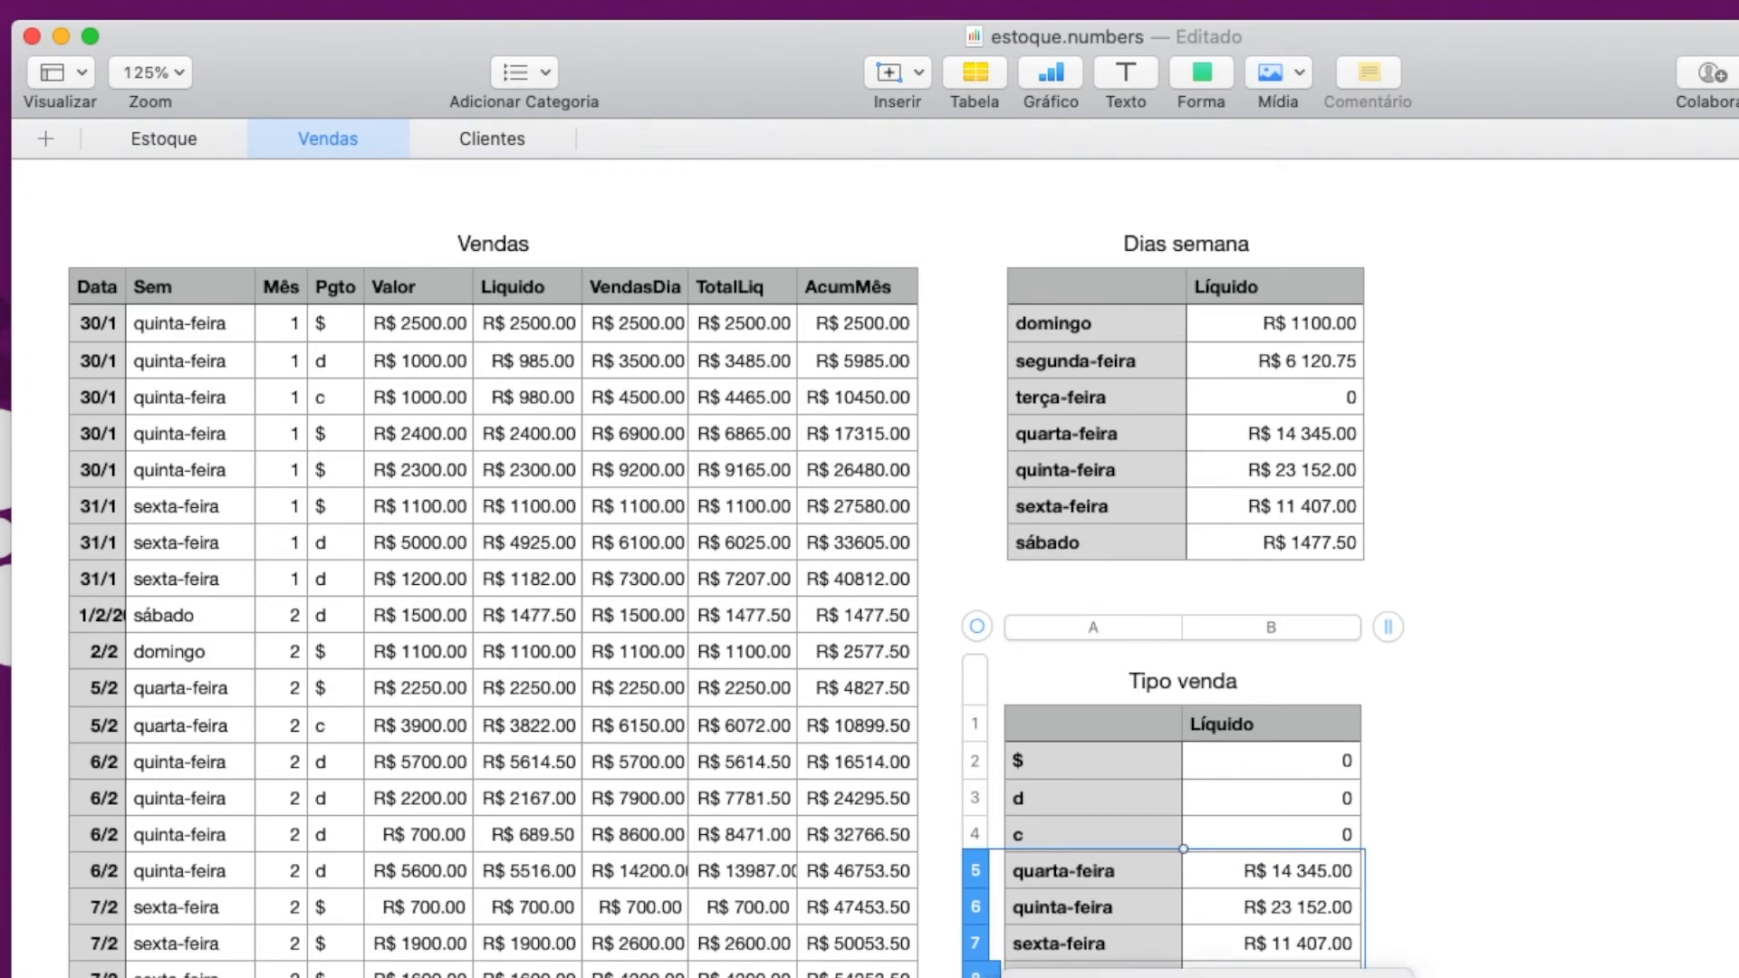
{"action": "left_click", "coordinate": [1123, 977]}
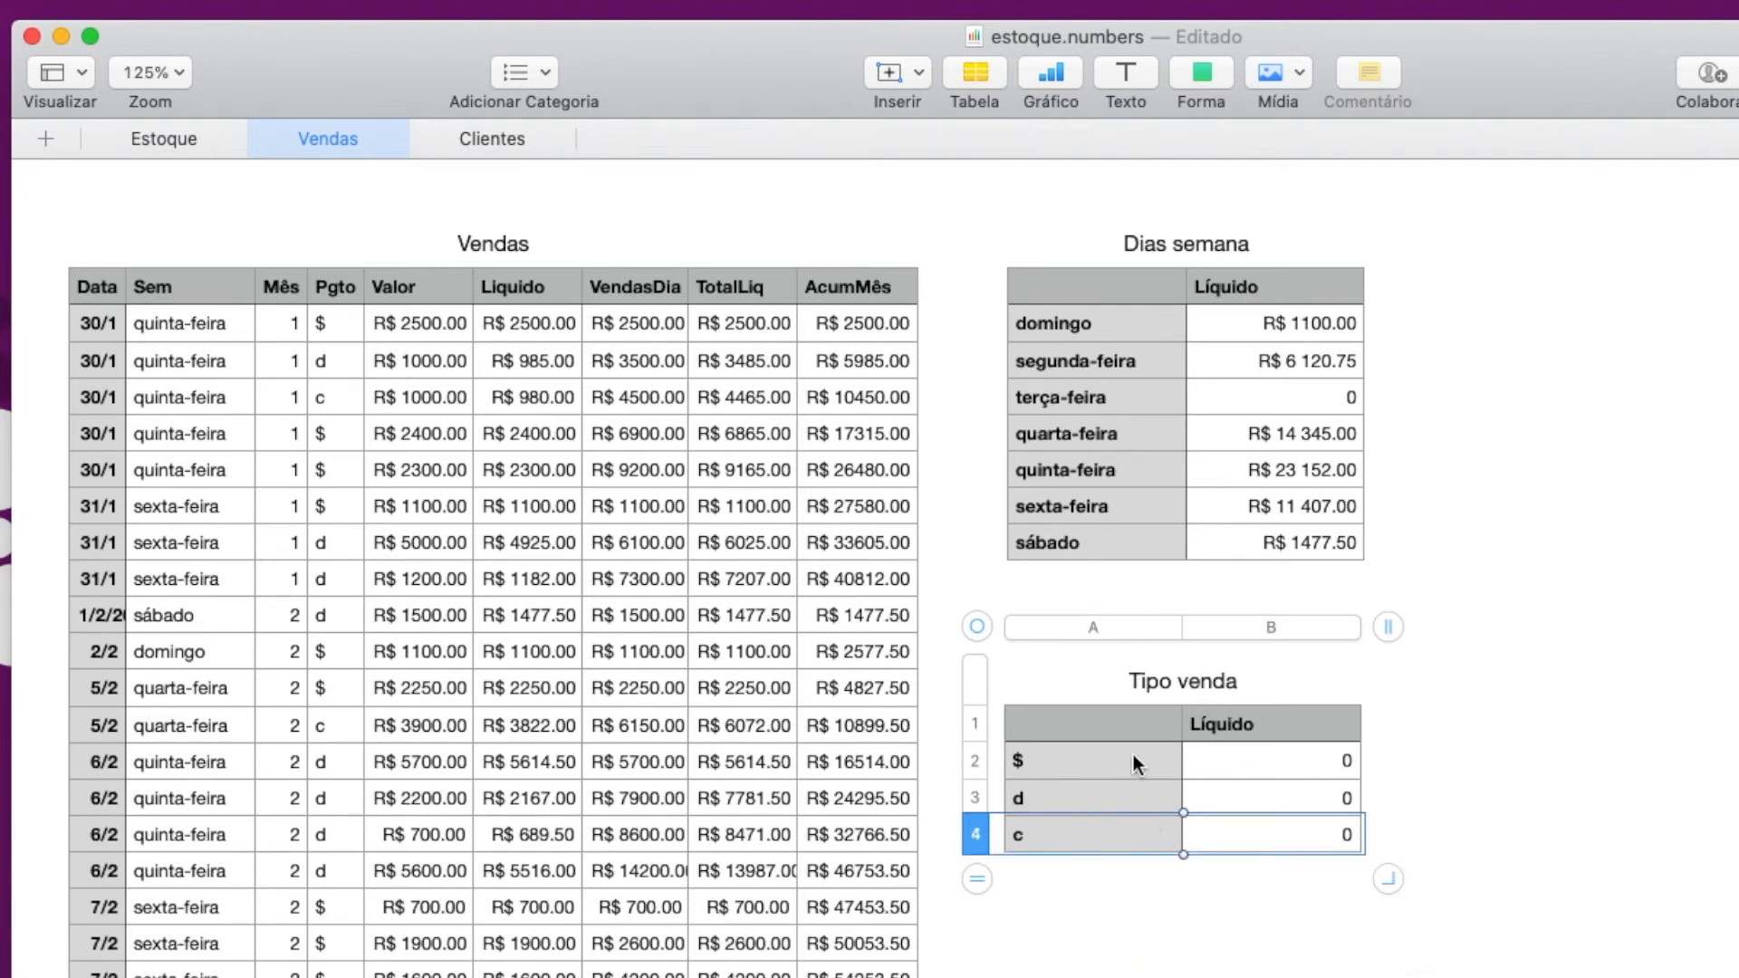
Step: Change the SOMASE test range in Tipo venda B2 to the Vendas Pgto column and fill the formula down through B4
{"action": "left_click", "coordinate": [1230, 759]}
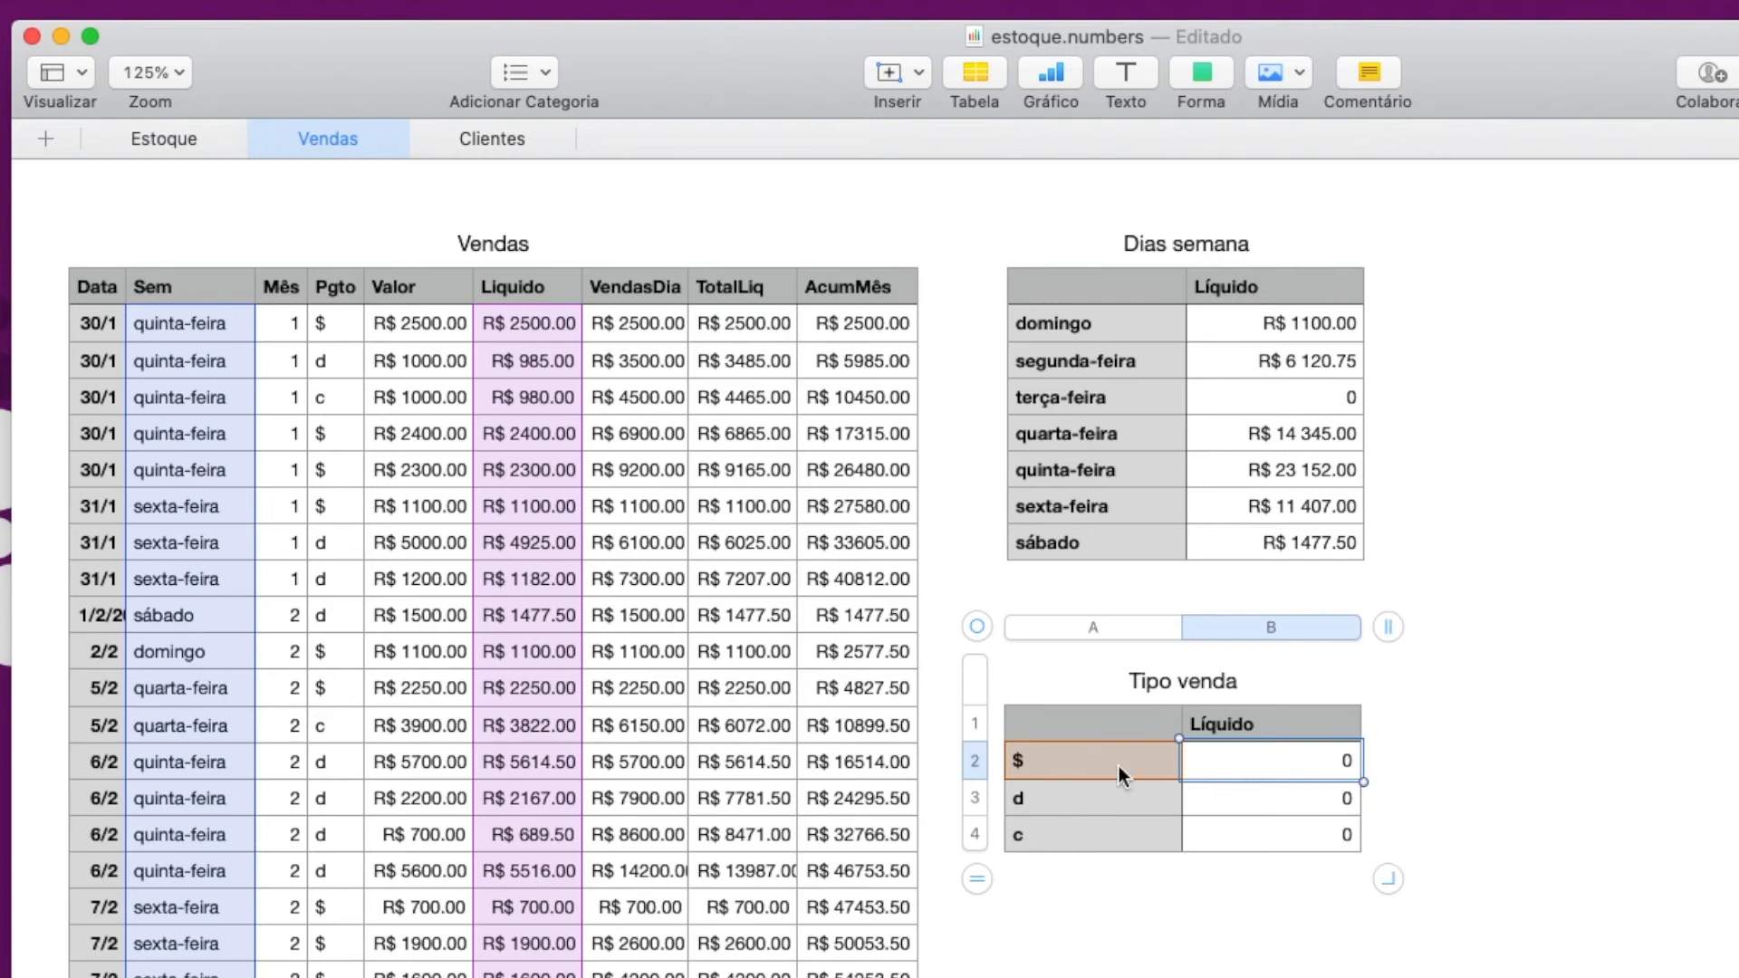
{"action": "double_click", "coordinate": [1278, 767]}
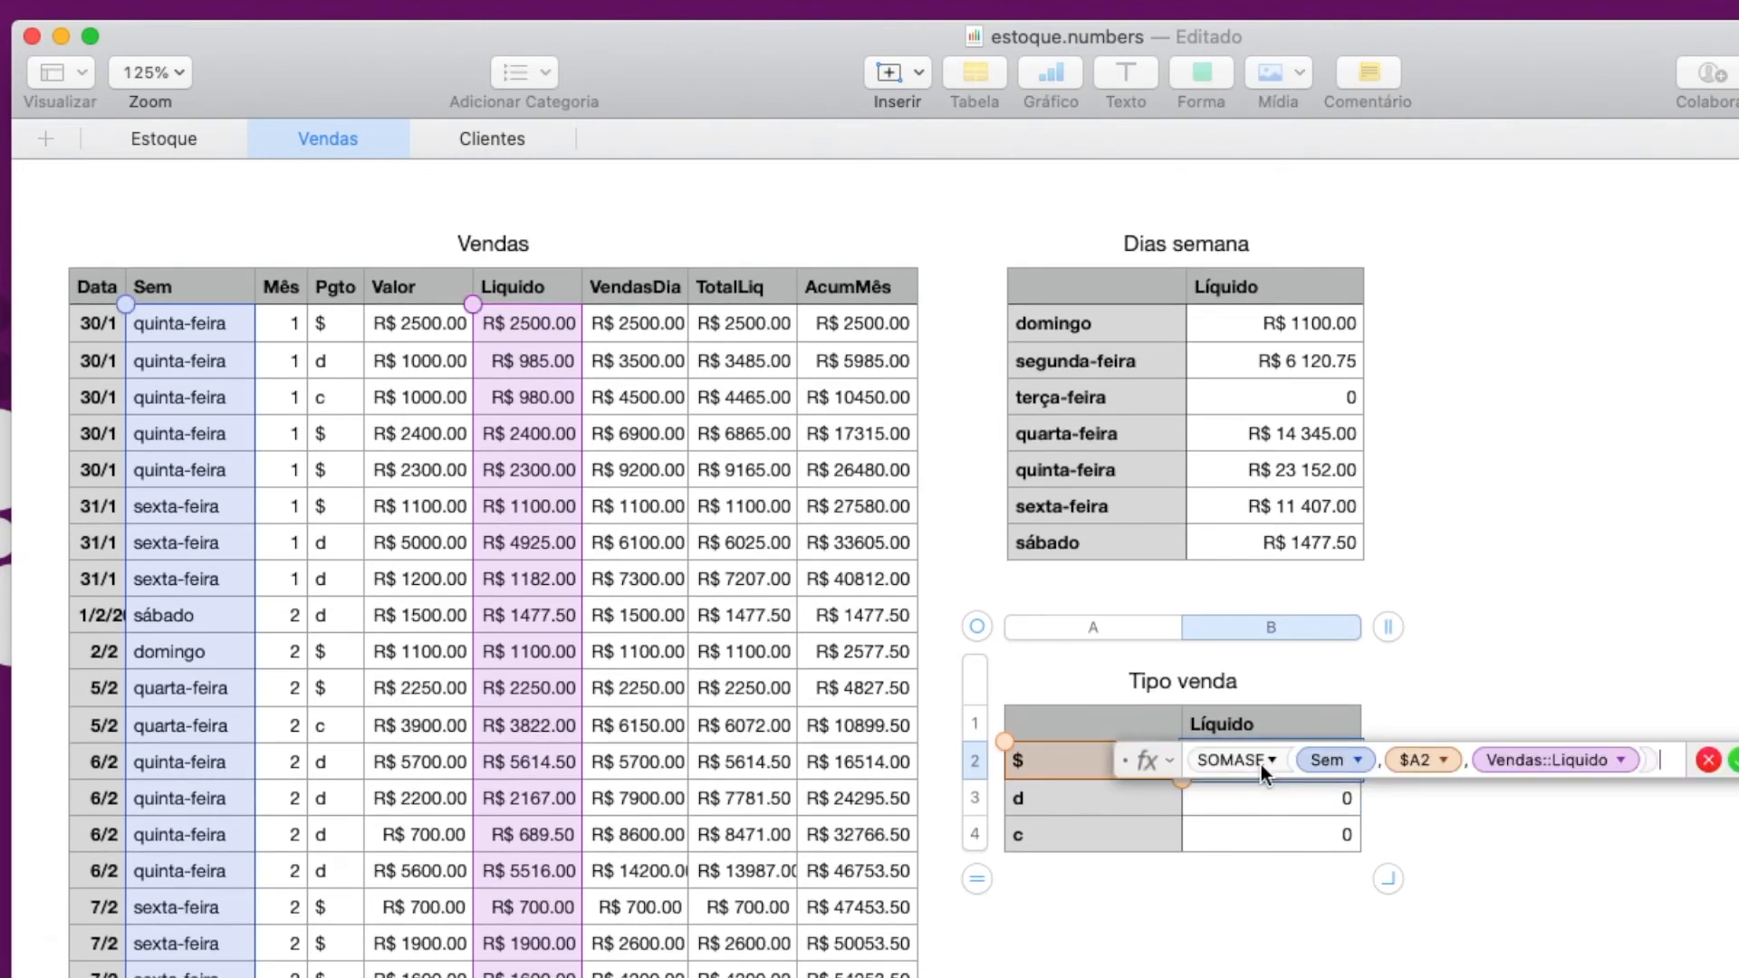
{"action": "left_click", "coordinate": [1355, 761]}
{"action": "left_click", "coordinate": [1347, 768]}
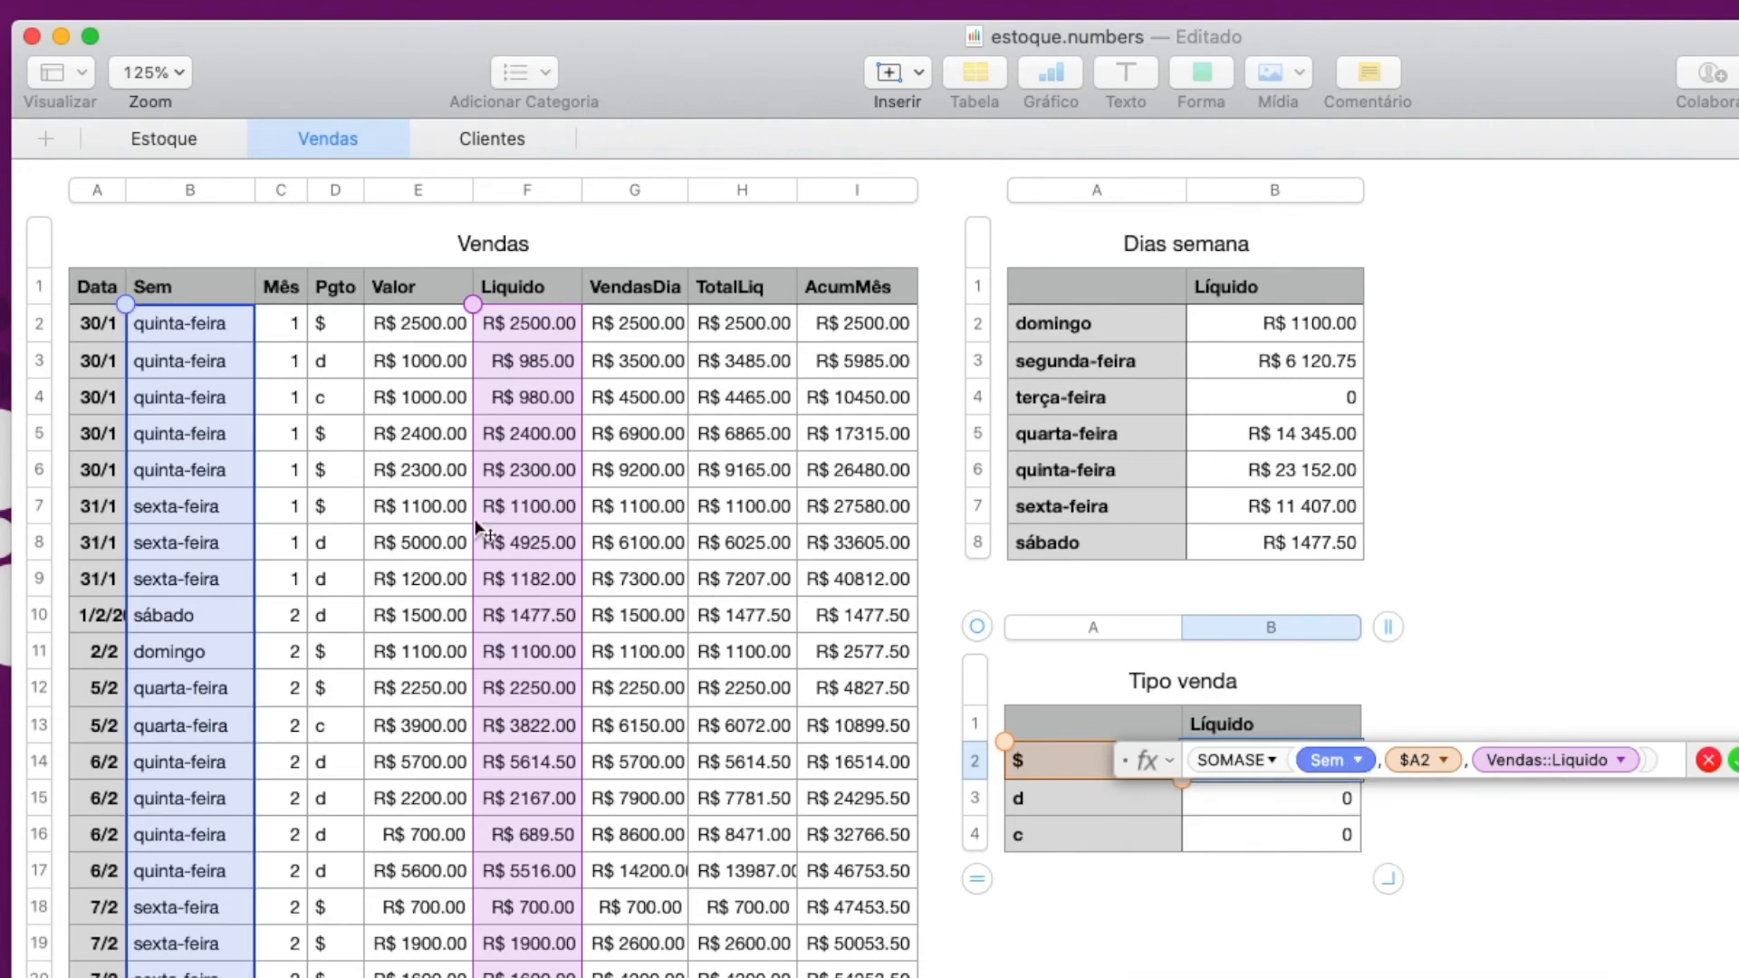
{"action": "left_click", "coordinate": [333, 190]}
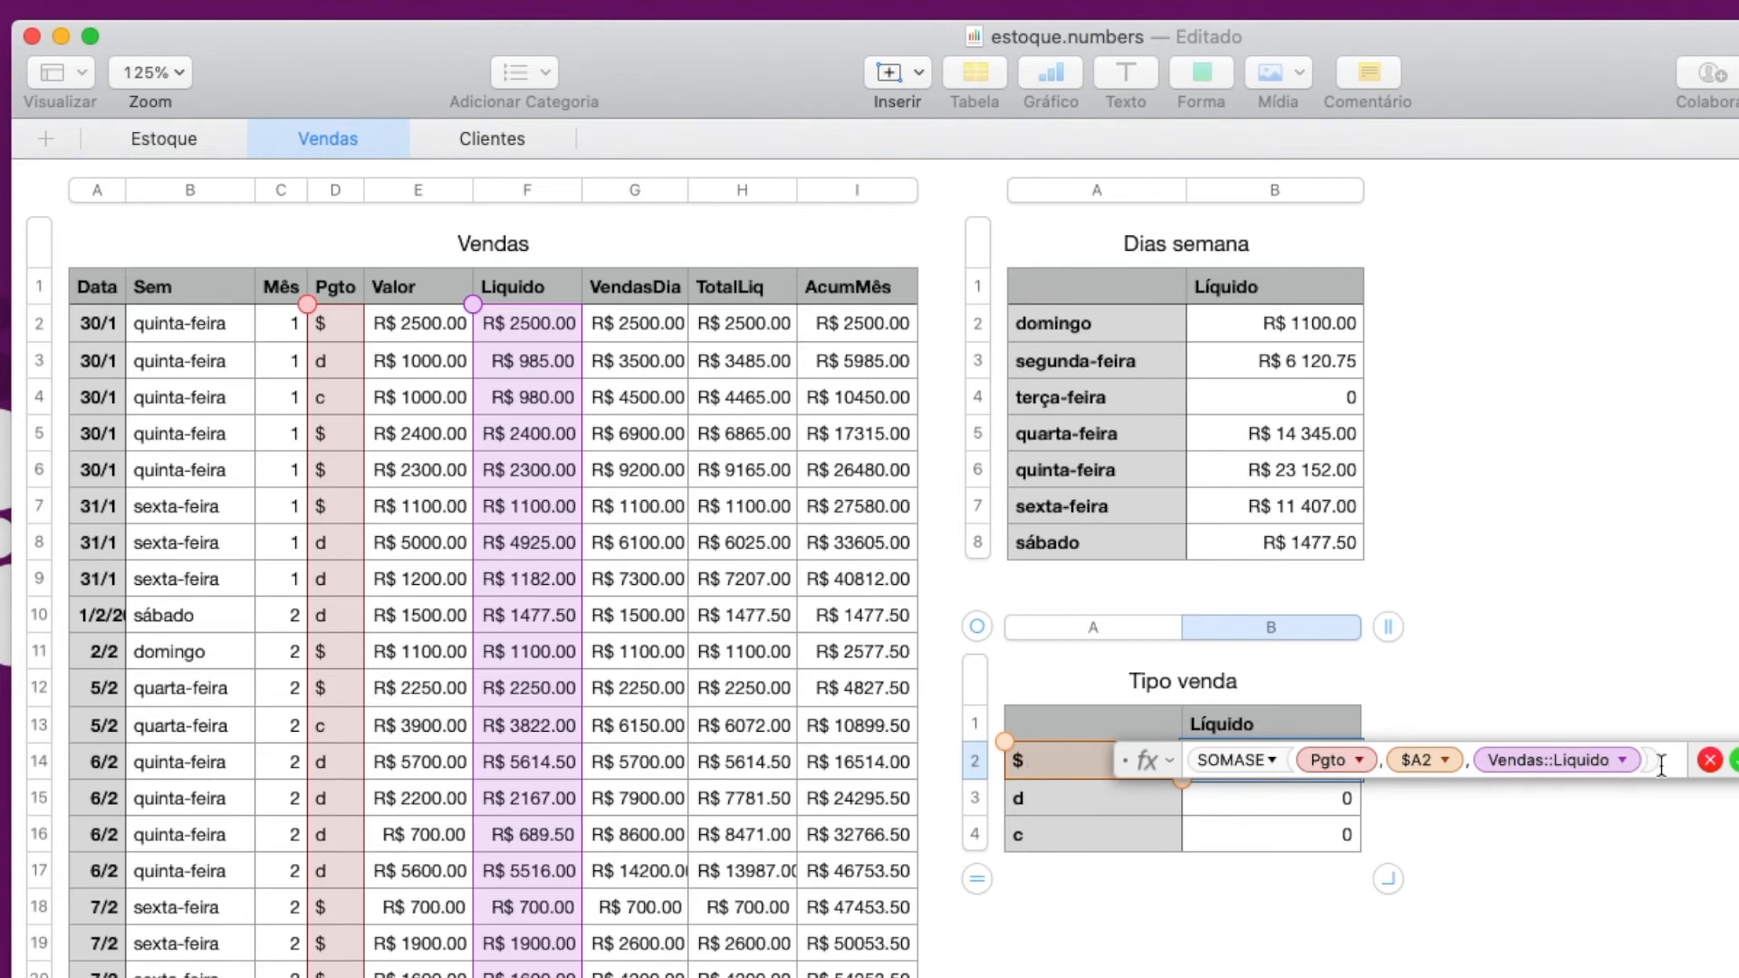
{"action": "left_click", "coordinate": [1734, 760]}
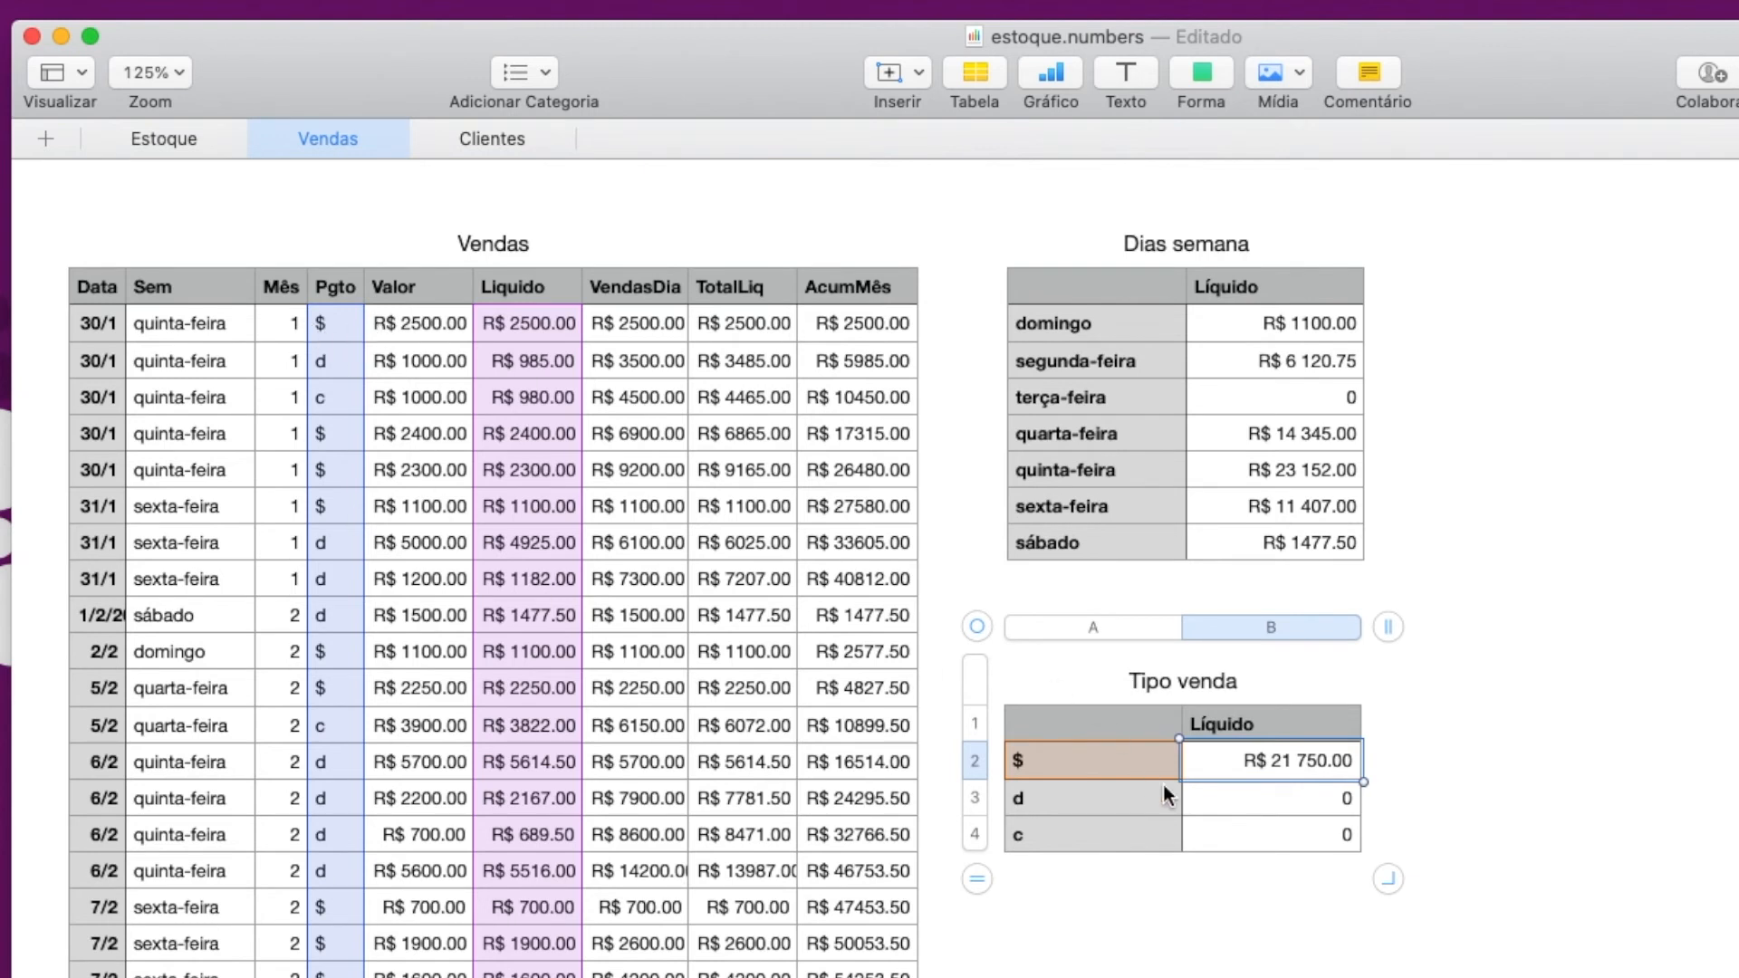
{"action": "left_click_drag", "start_coordinate": [1273, 782], "coordinate": [1268, 870]}
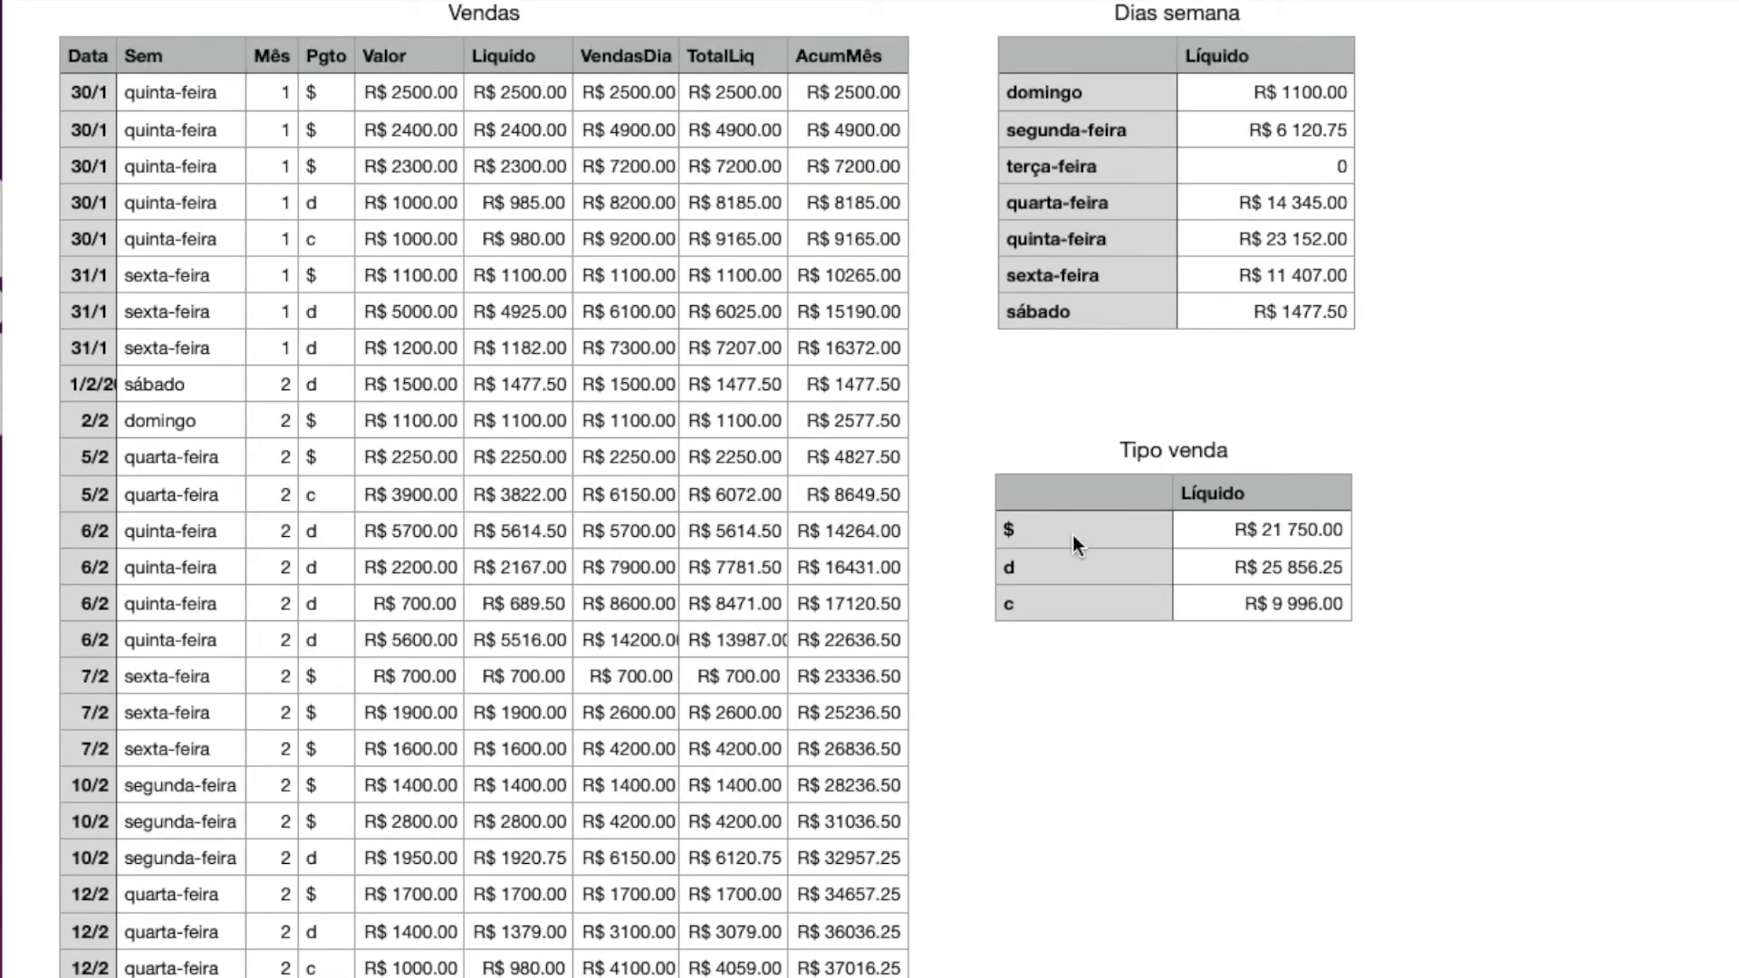
Step: Duplicate the Tipo venda table directly below the original and rename the copy Acumulado Mês
{"action": "left_click", "coordinate": [1065, 497]}
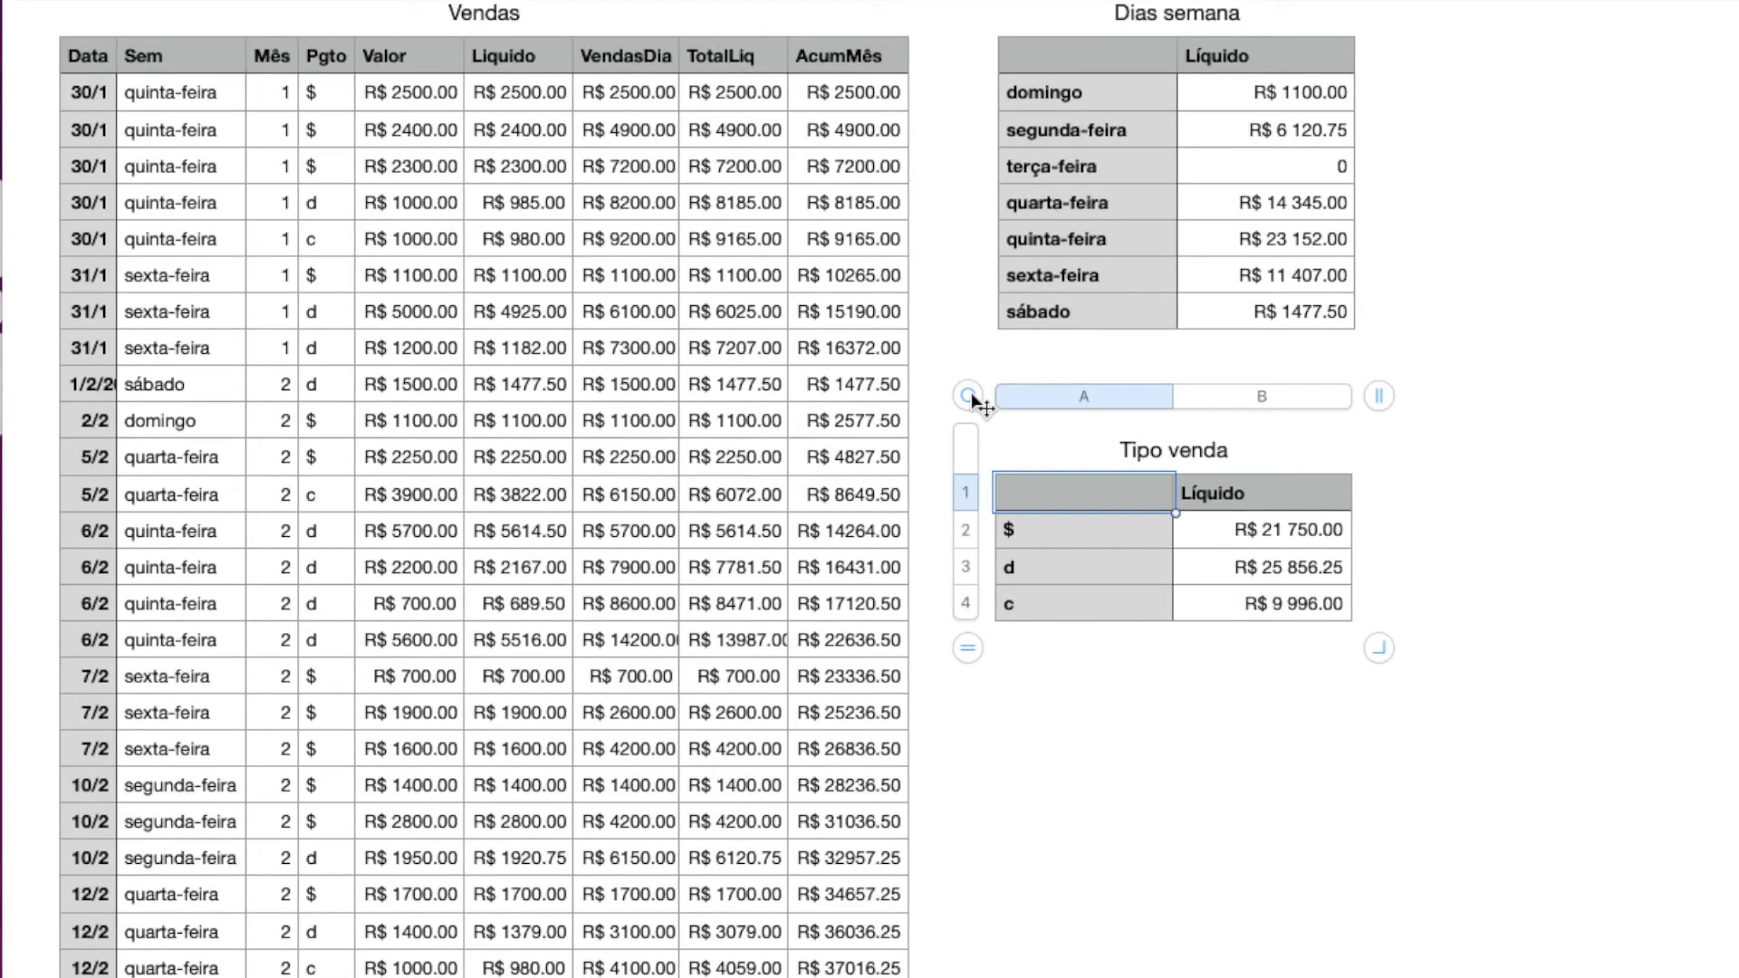
{"action": "left_click_drag", "start_coordinate": [974, 399], "coordinate": [1023, 702]}
{"action": "left_click", "coordinate": [1171, 743]}
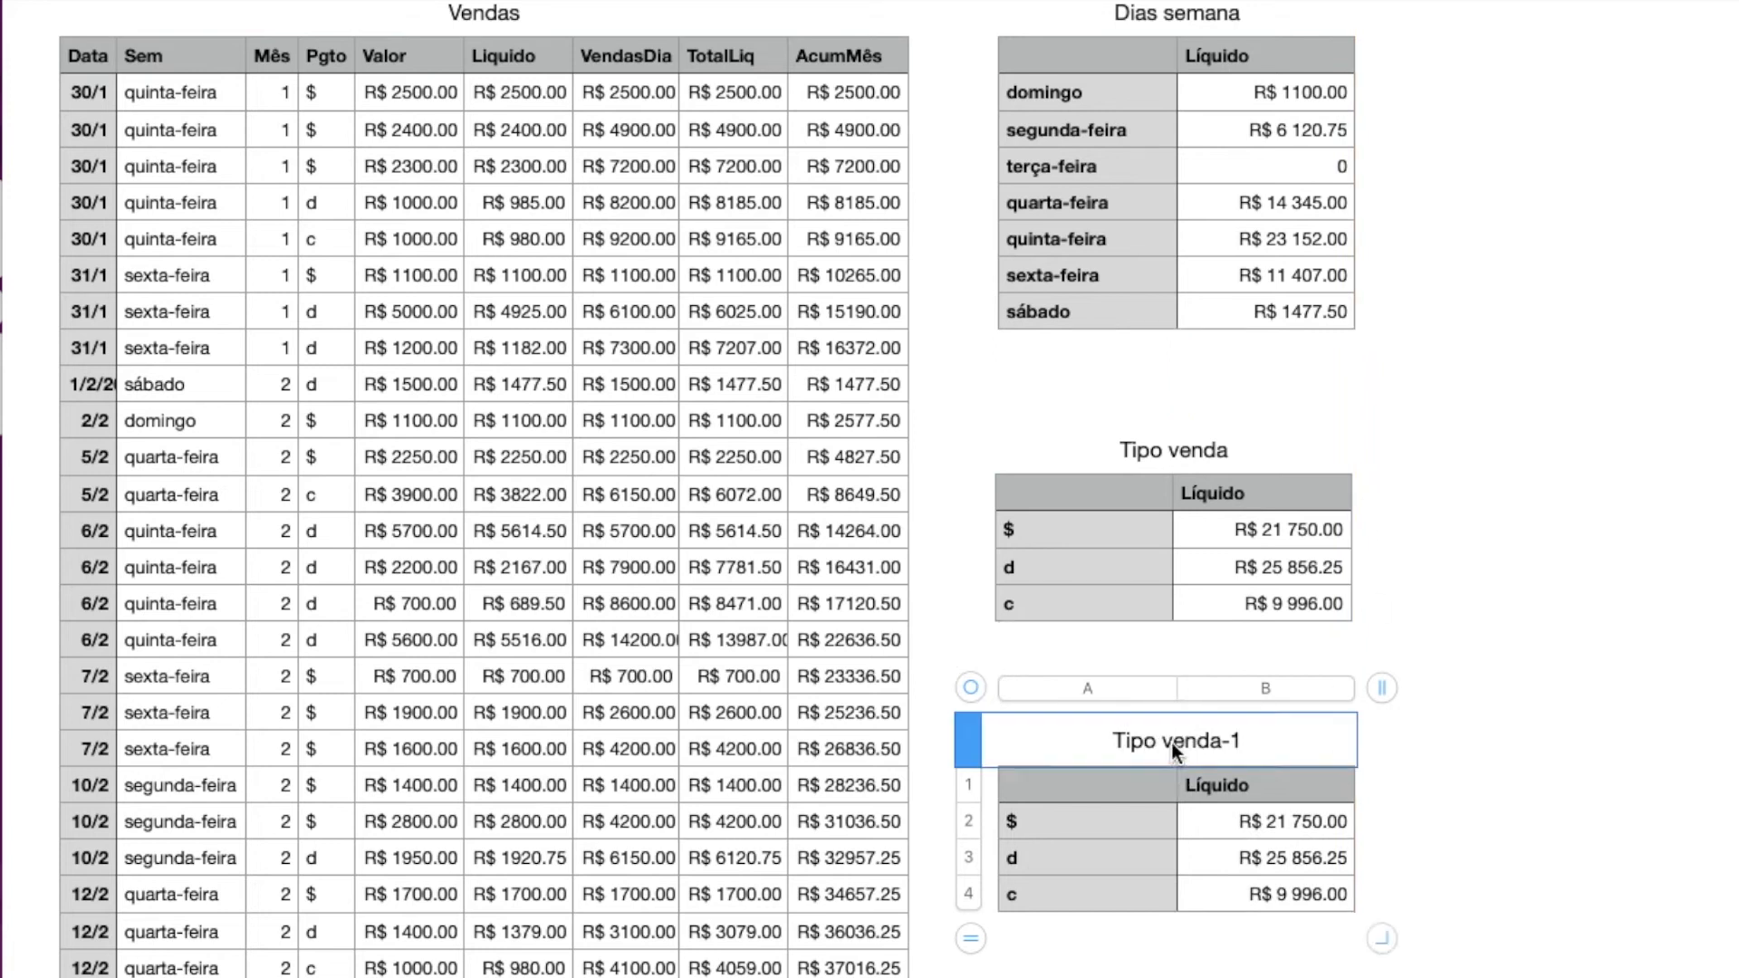
{"action": "double_click", "coordinate": [1173, 743]}
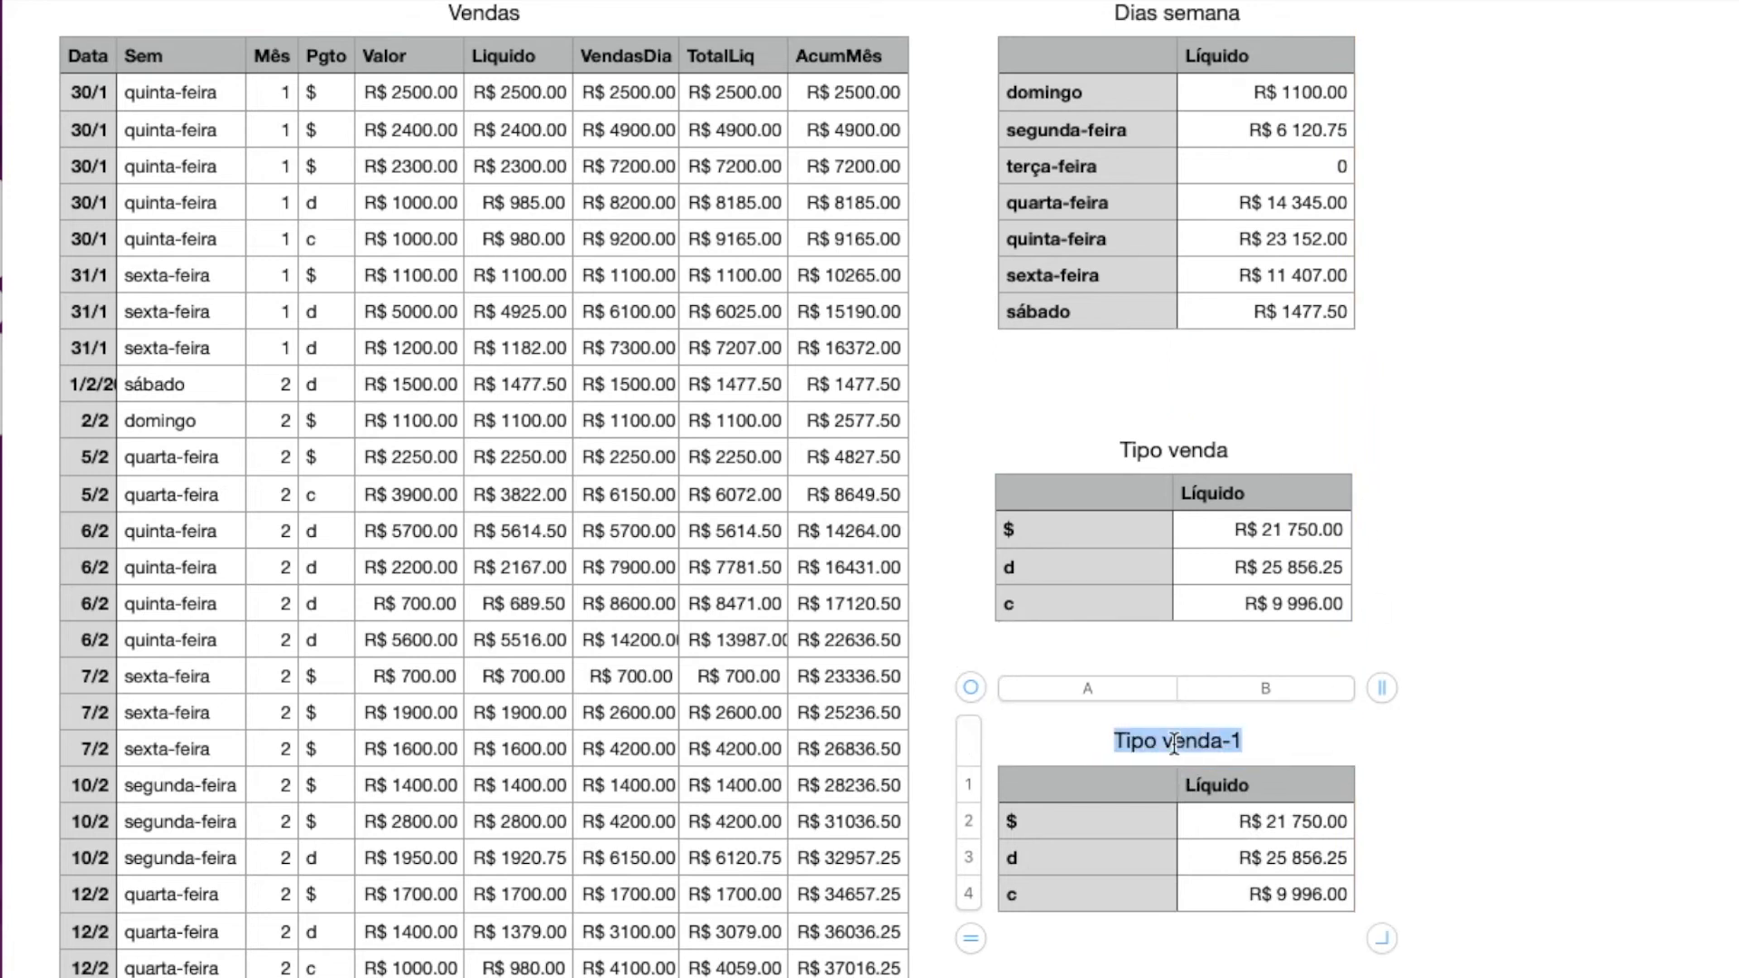
{"action": "type", "text": "Acumulado "}
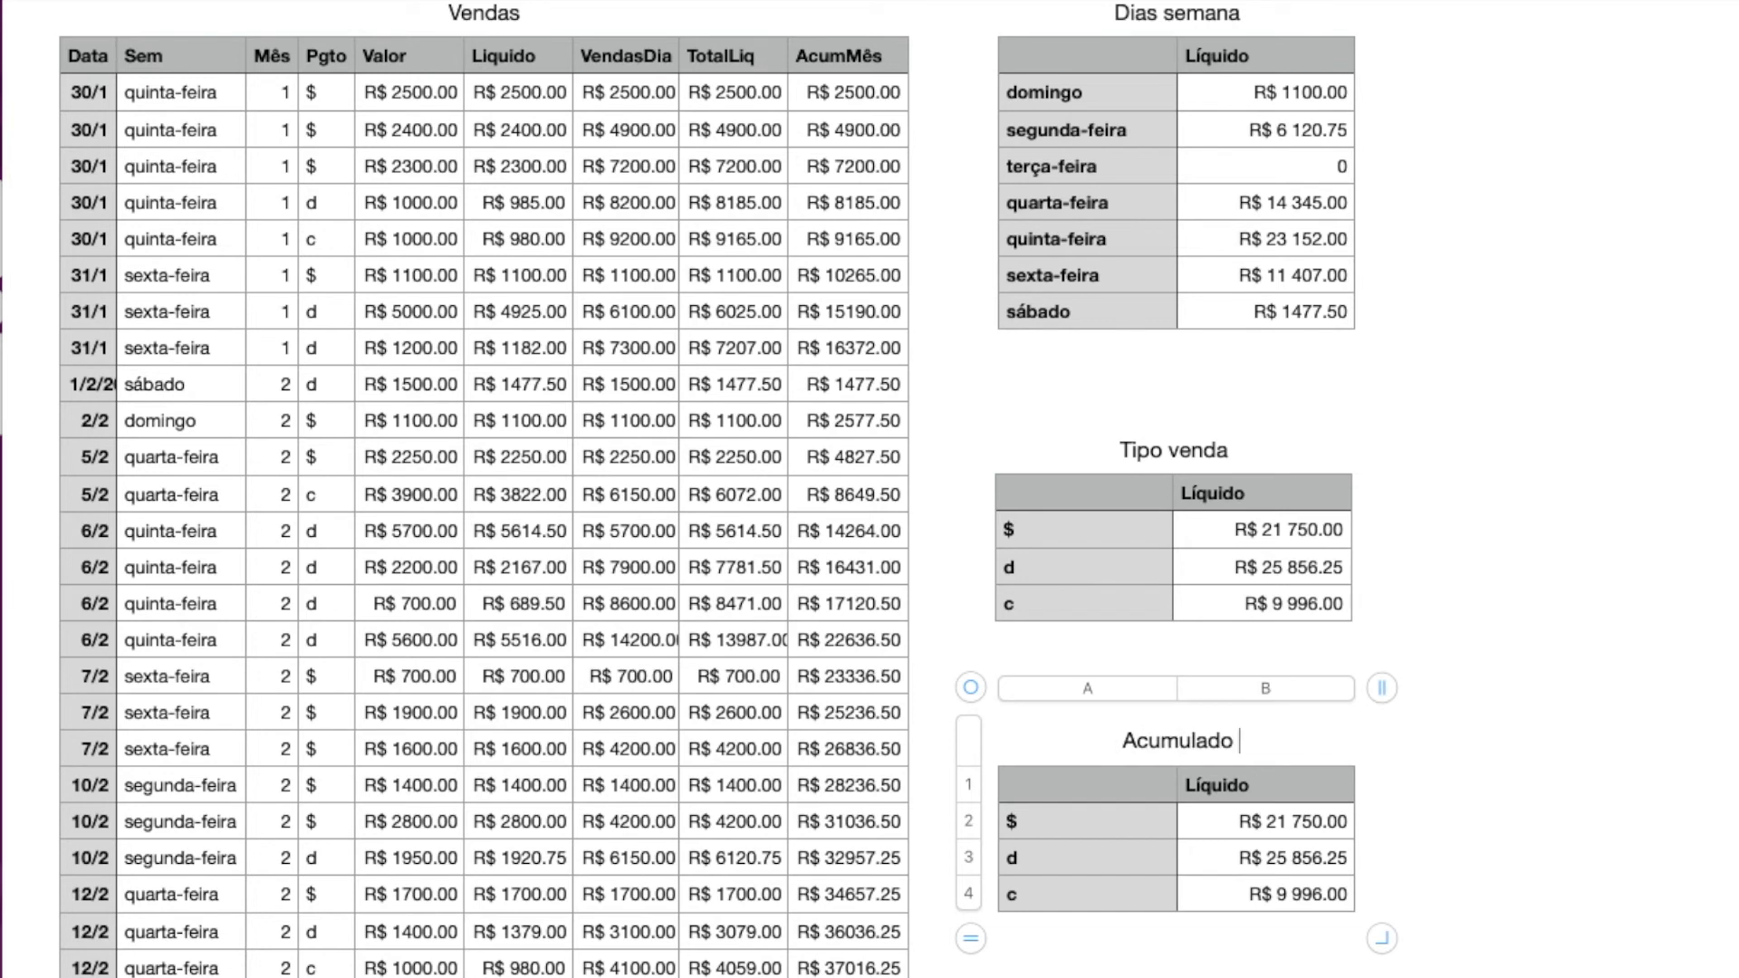
{"action": "type", "text": "Mês"}
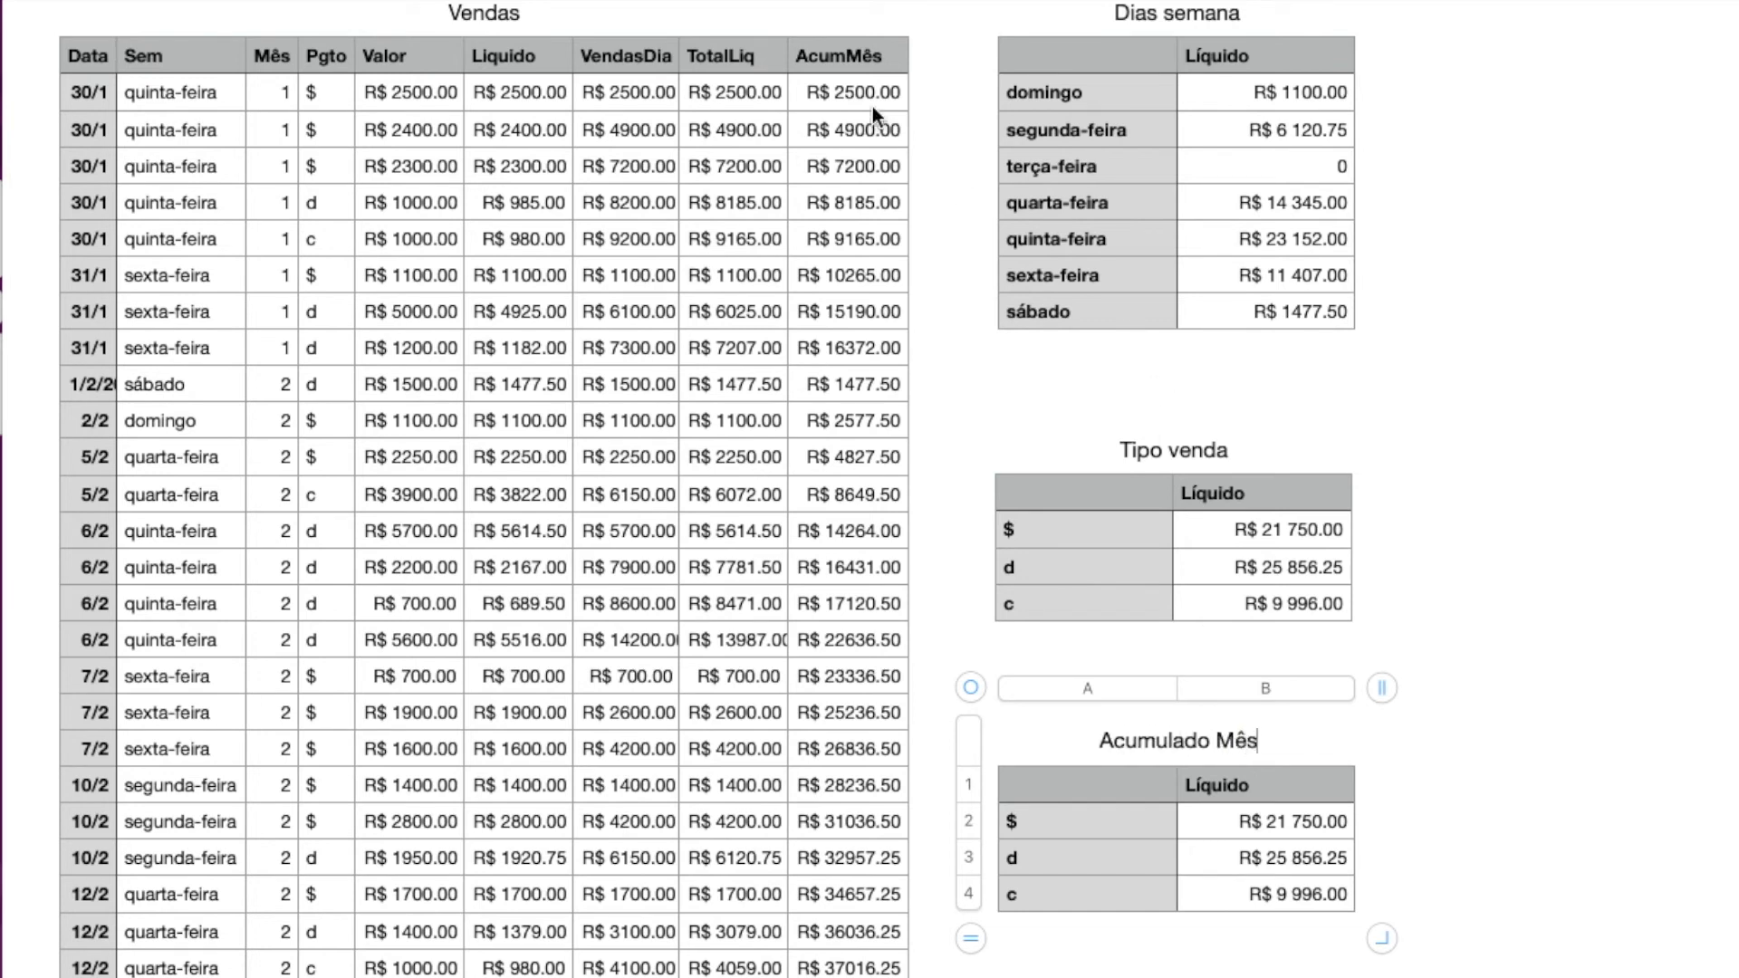
Step: Label the first two Acumulado Mês rows janeiro and fevereiro, and delete the leftover c row
{"action": "left_click", "coordinate": [1075, 826]}
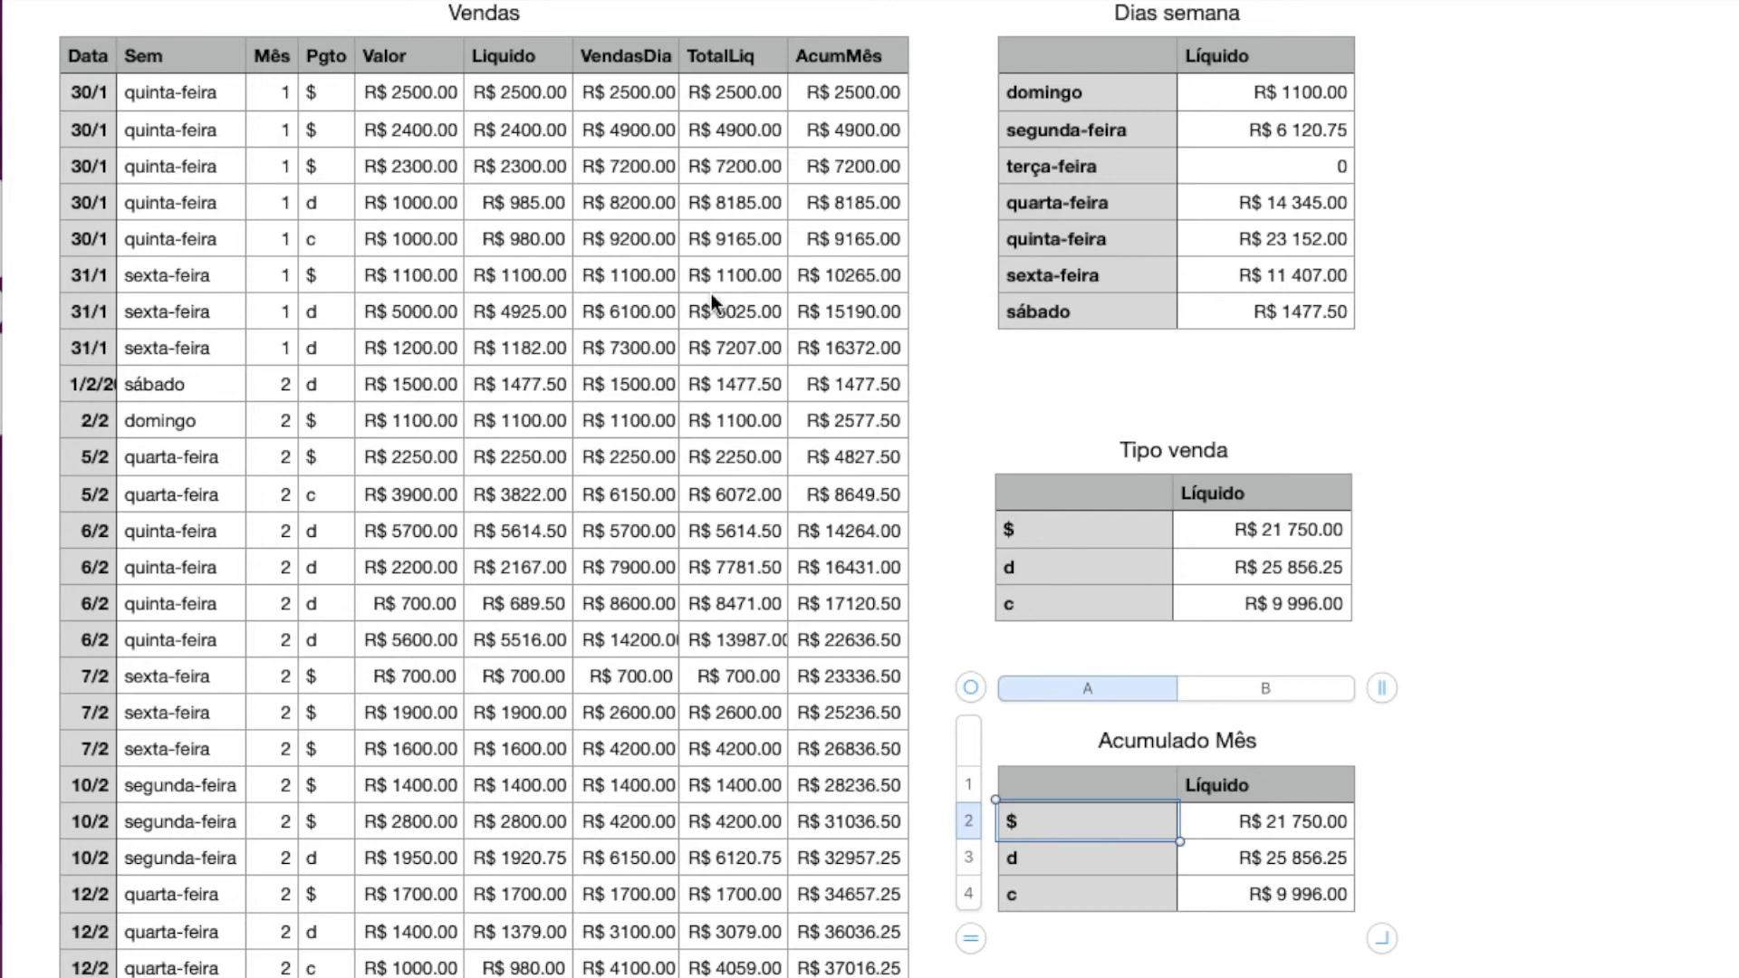
{"action": "left_click", "coordinate": [867, 356]}
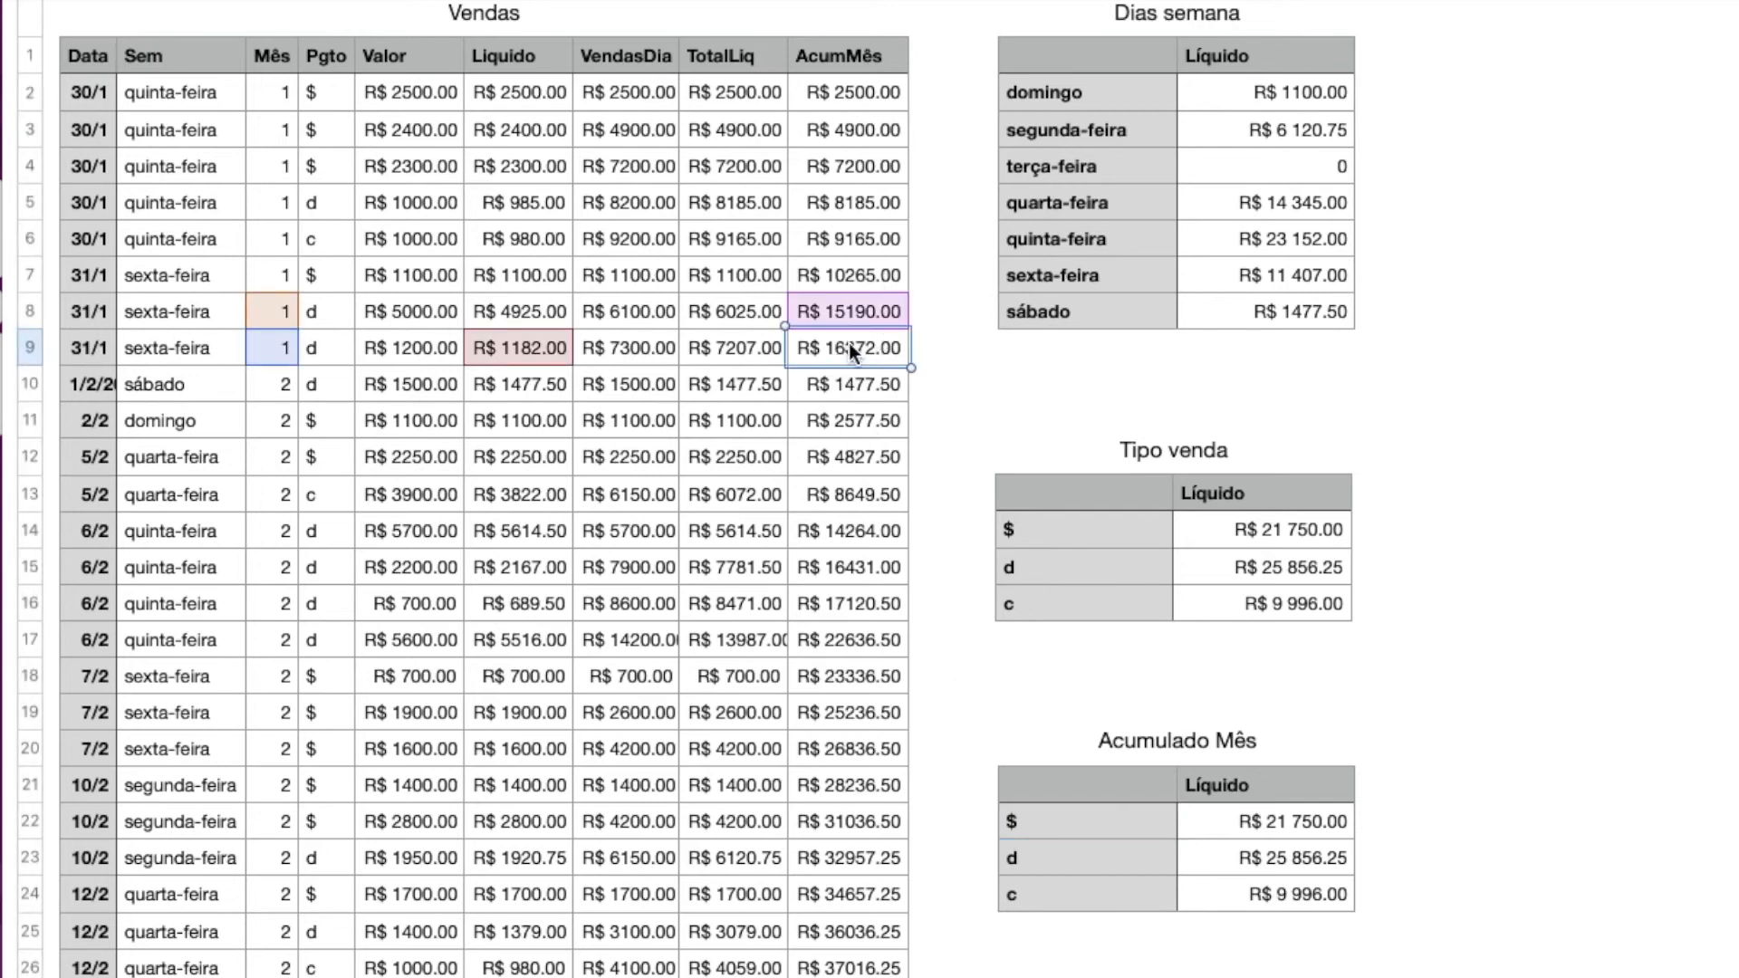
{"action": "scroll", "coordinate": [862, 300], "scroll_direction": "down", "scroll_amount": 10}
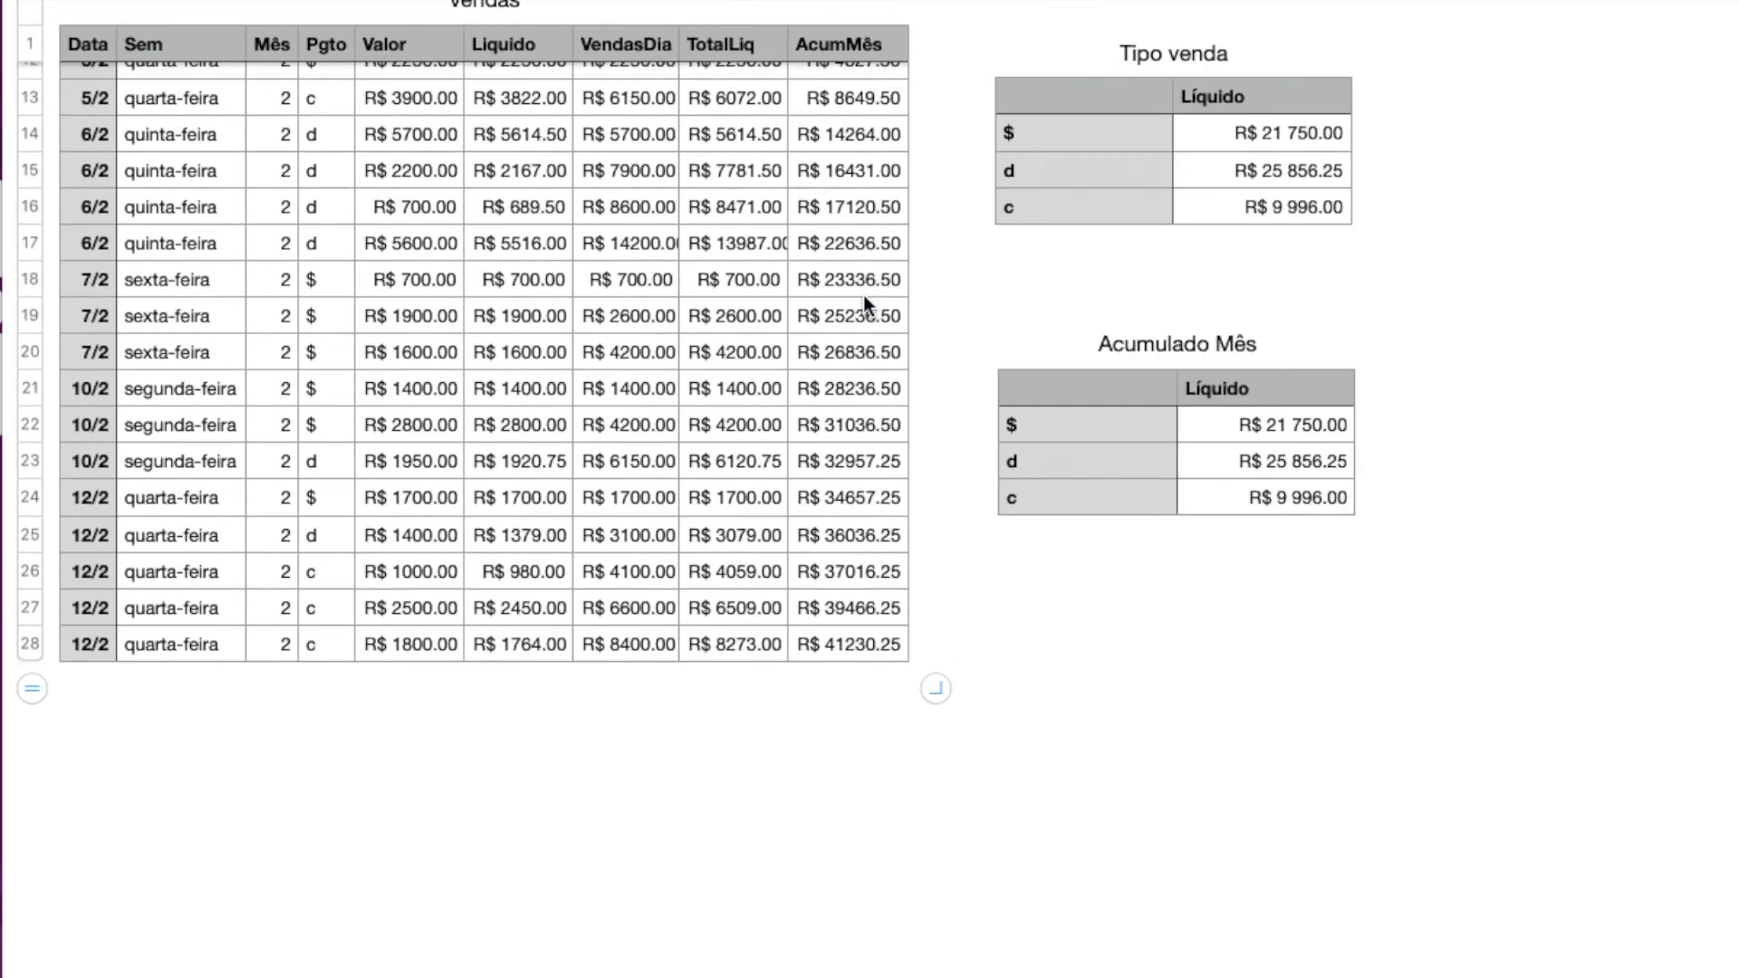
{"action": "scroll", "coordinate": [832, 181], "scroll_direction": "up", "scroll_amount": 10}
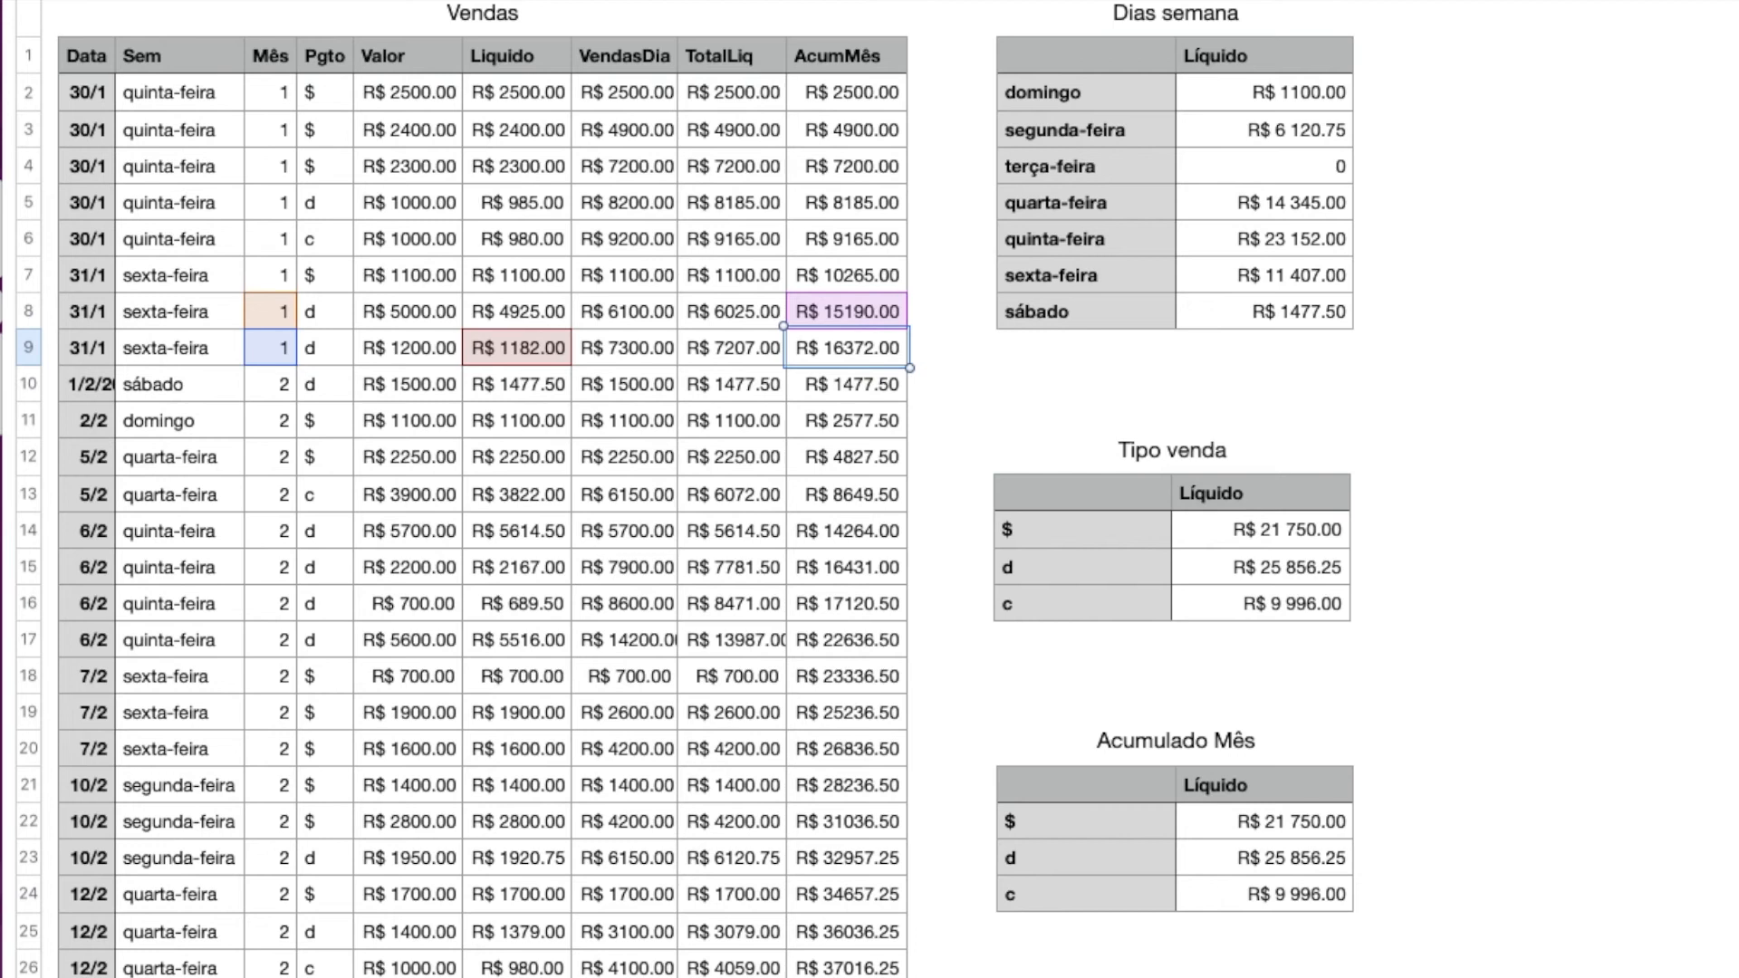
{"action": "left_click", "coordinate": [1041, 828]}
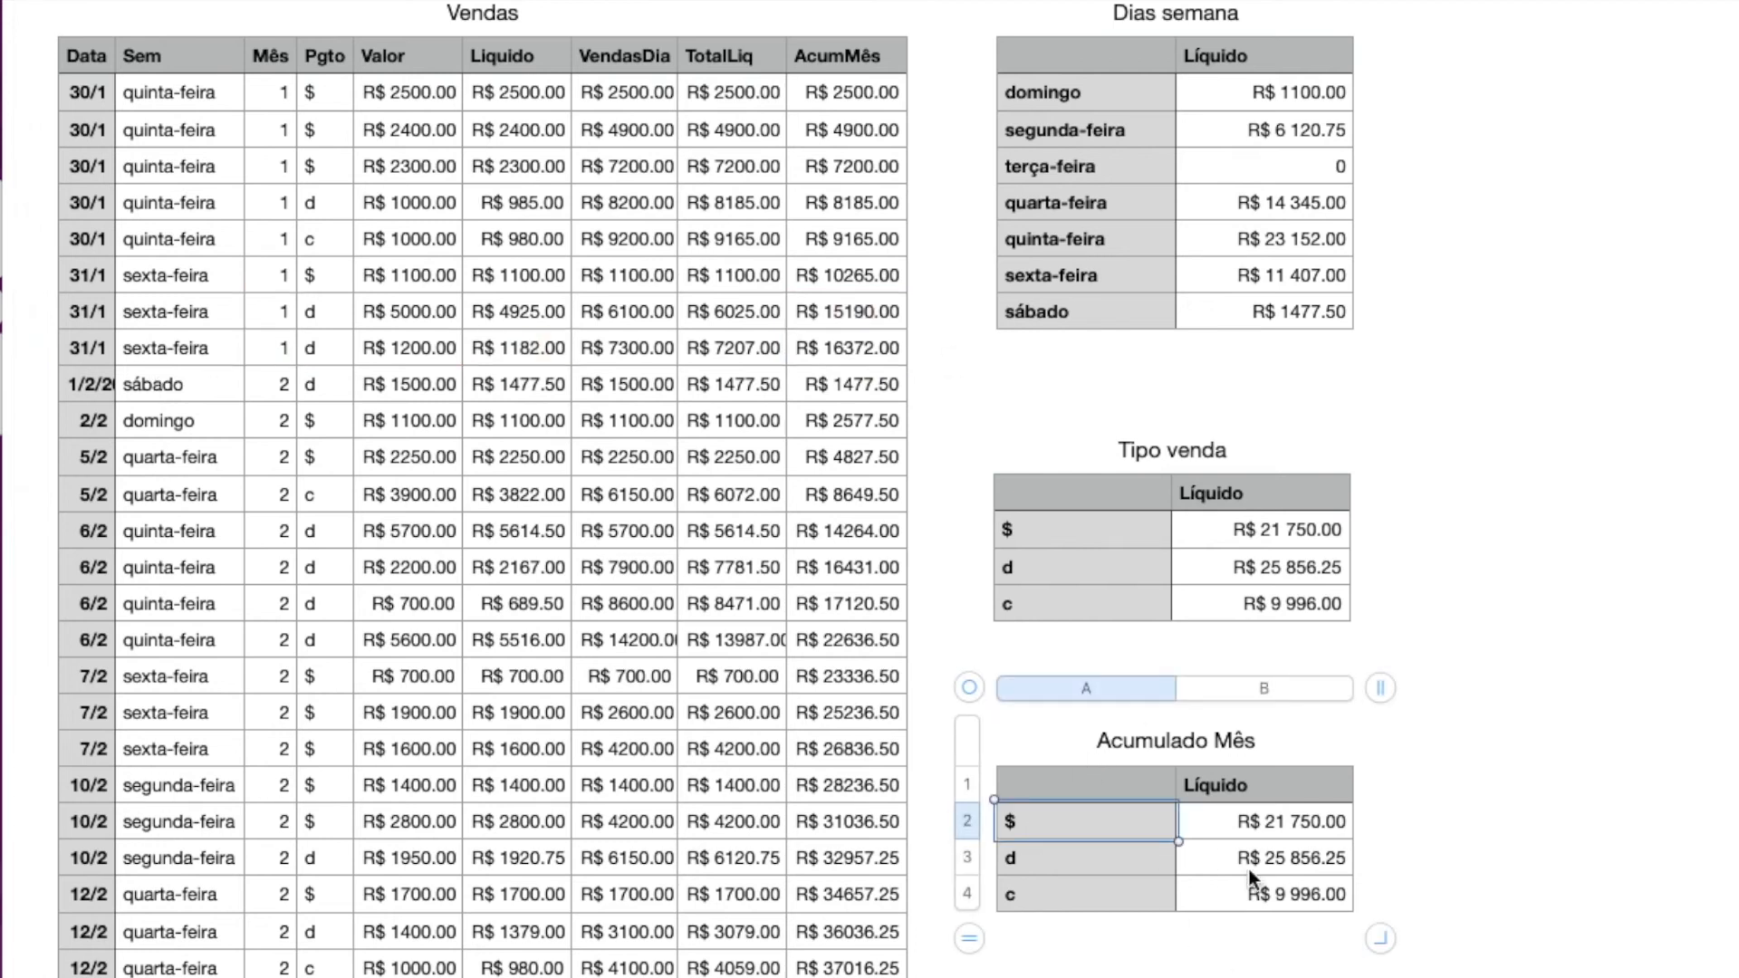
{"action": "type", "text": "janeiro"}
{"action": "key", "text": "Tab"}
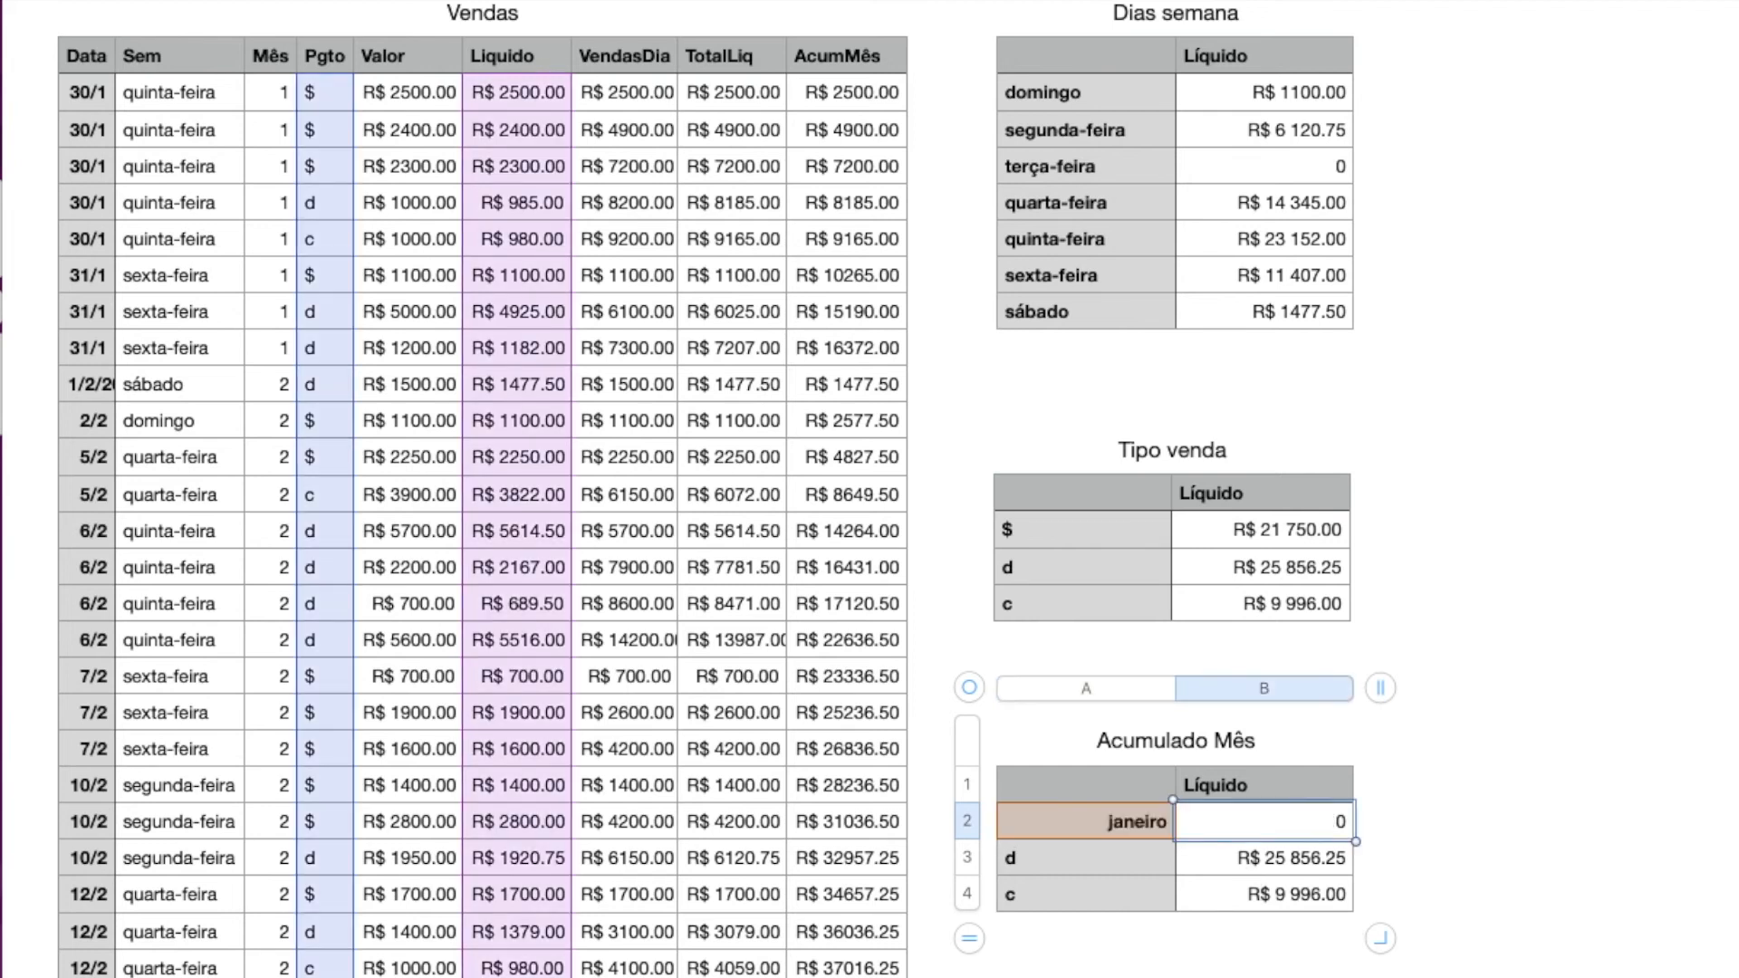
{"action": "key", "text": "Return"}
{"action": "type", "text": "fevereiro"}
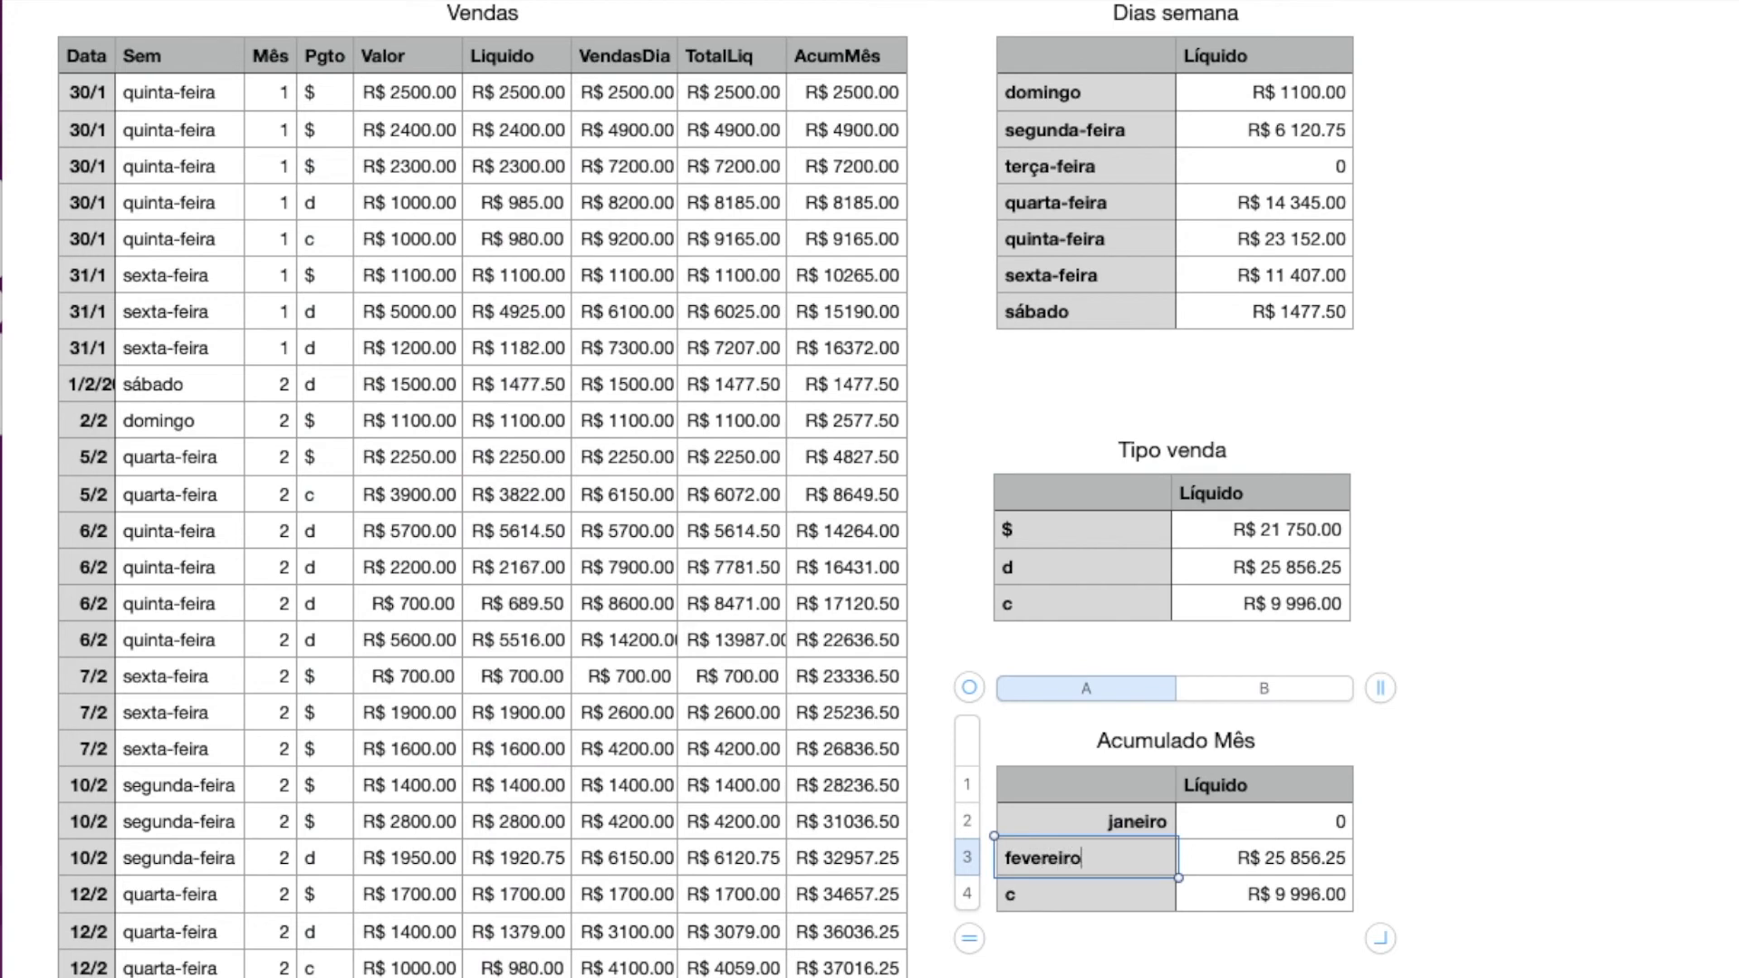
{"action": "key", "text": "Return"}
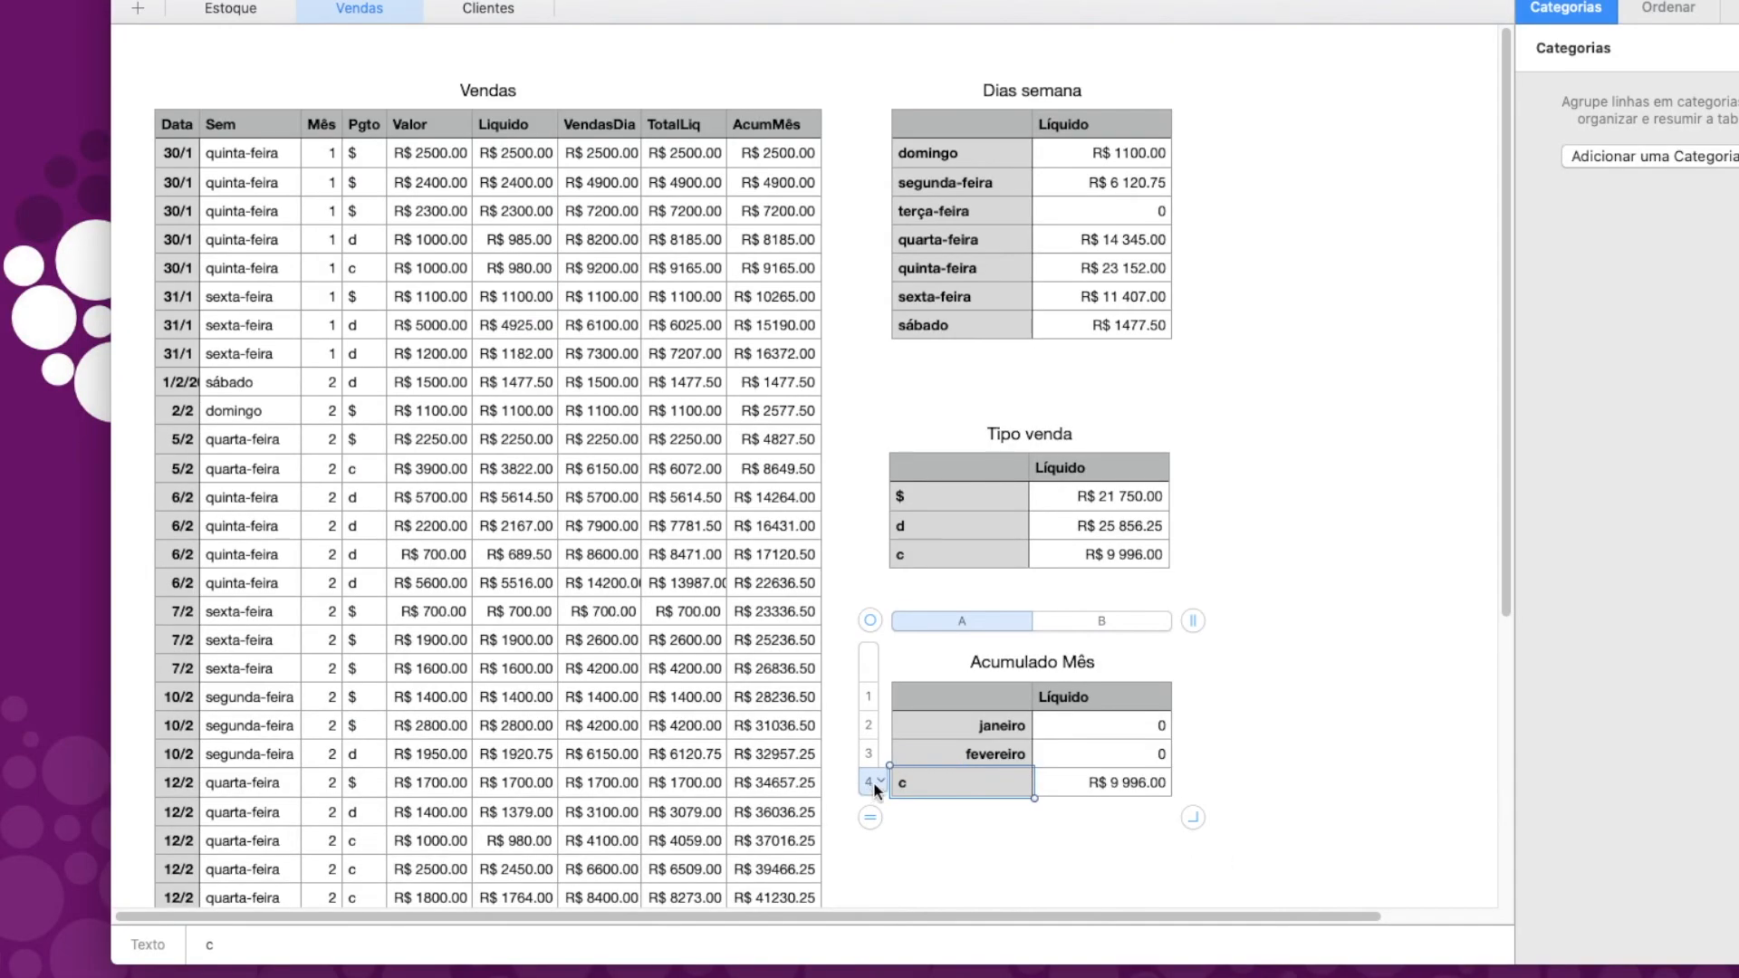
{"action": "left_click", "coordinate": [978, 894]}
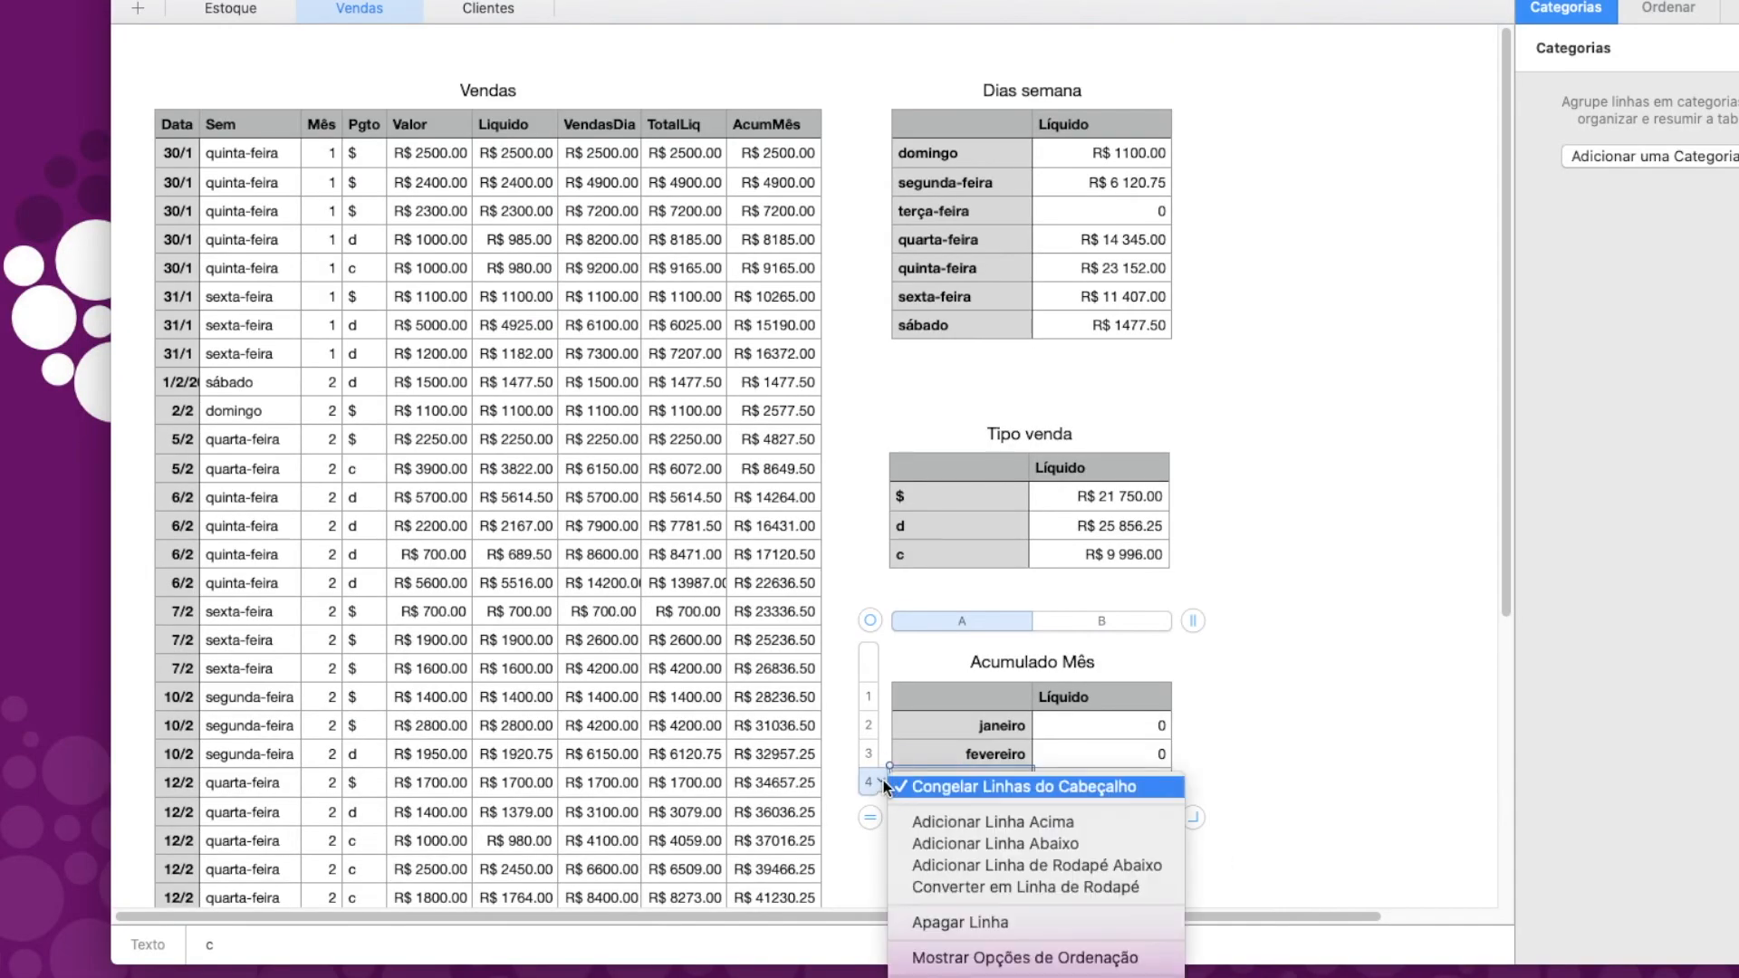
{"action": "left_click", "coordinate": [949, 921]}
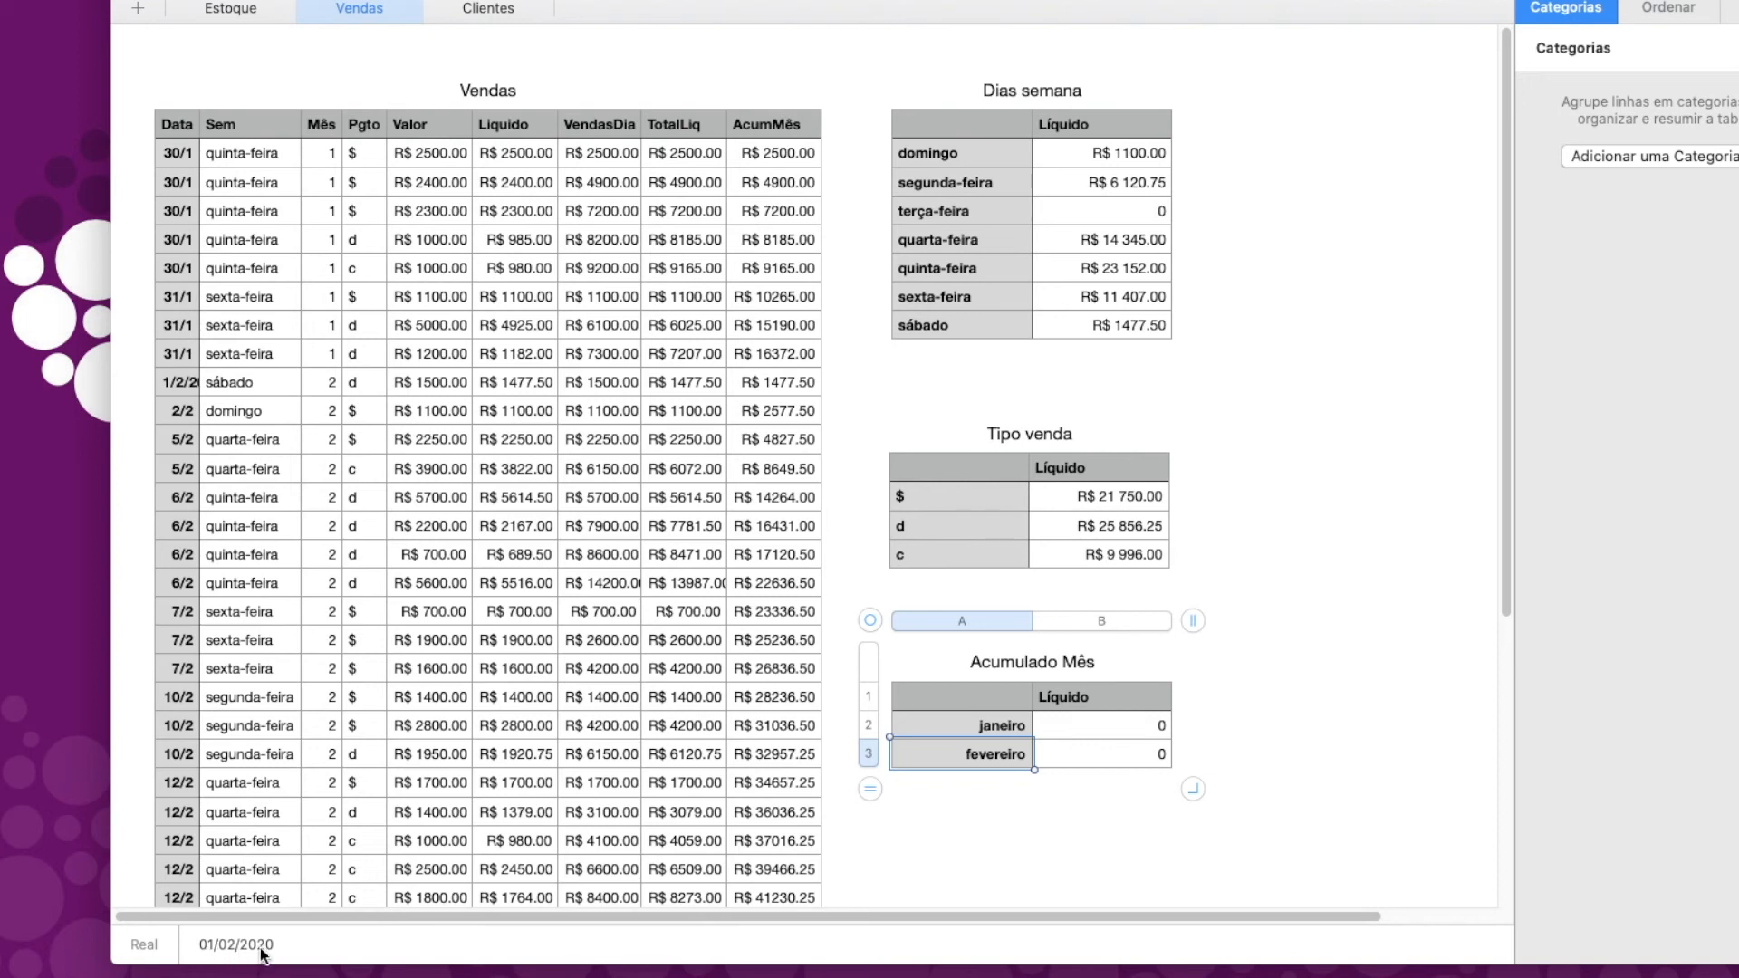
Step: Change the SOMASE test range in Acumulado Mês B2 to the Vendas Mês column
{"action": "left_click", "coordinate": [985, 725]}
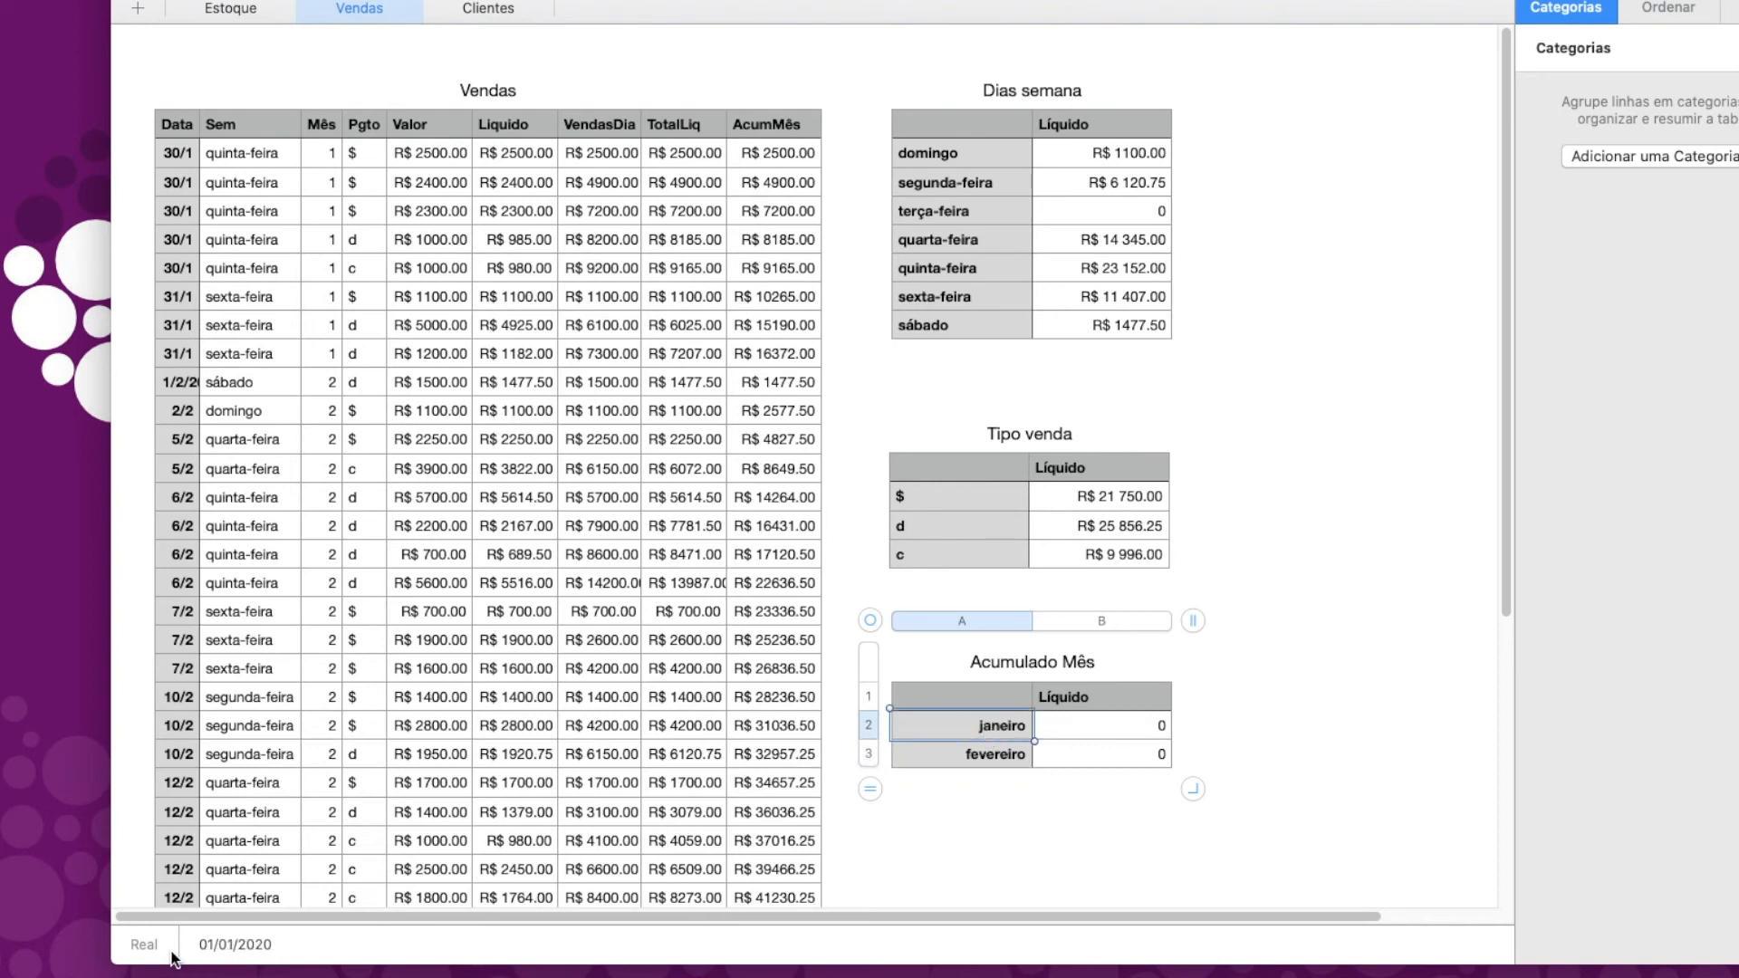
{"action": "left_click", "coordinate": [1139, 730]}
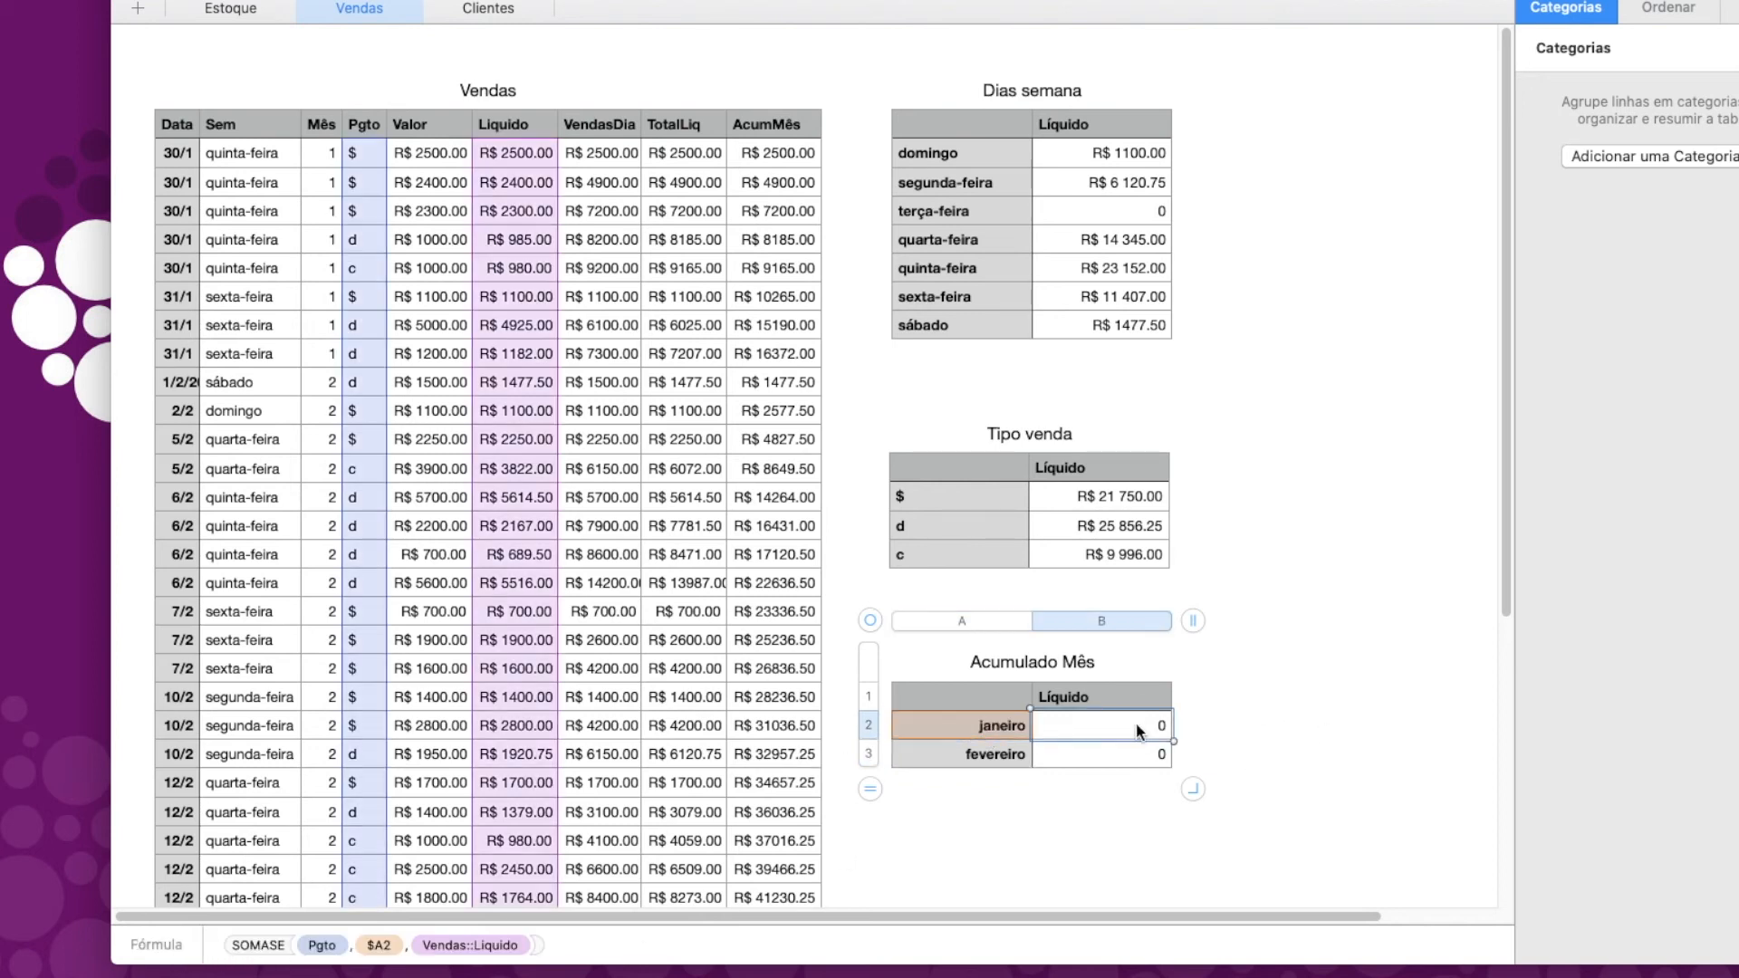
{"action": "double_click", "coordinate": [1065, 725]}
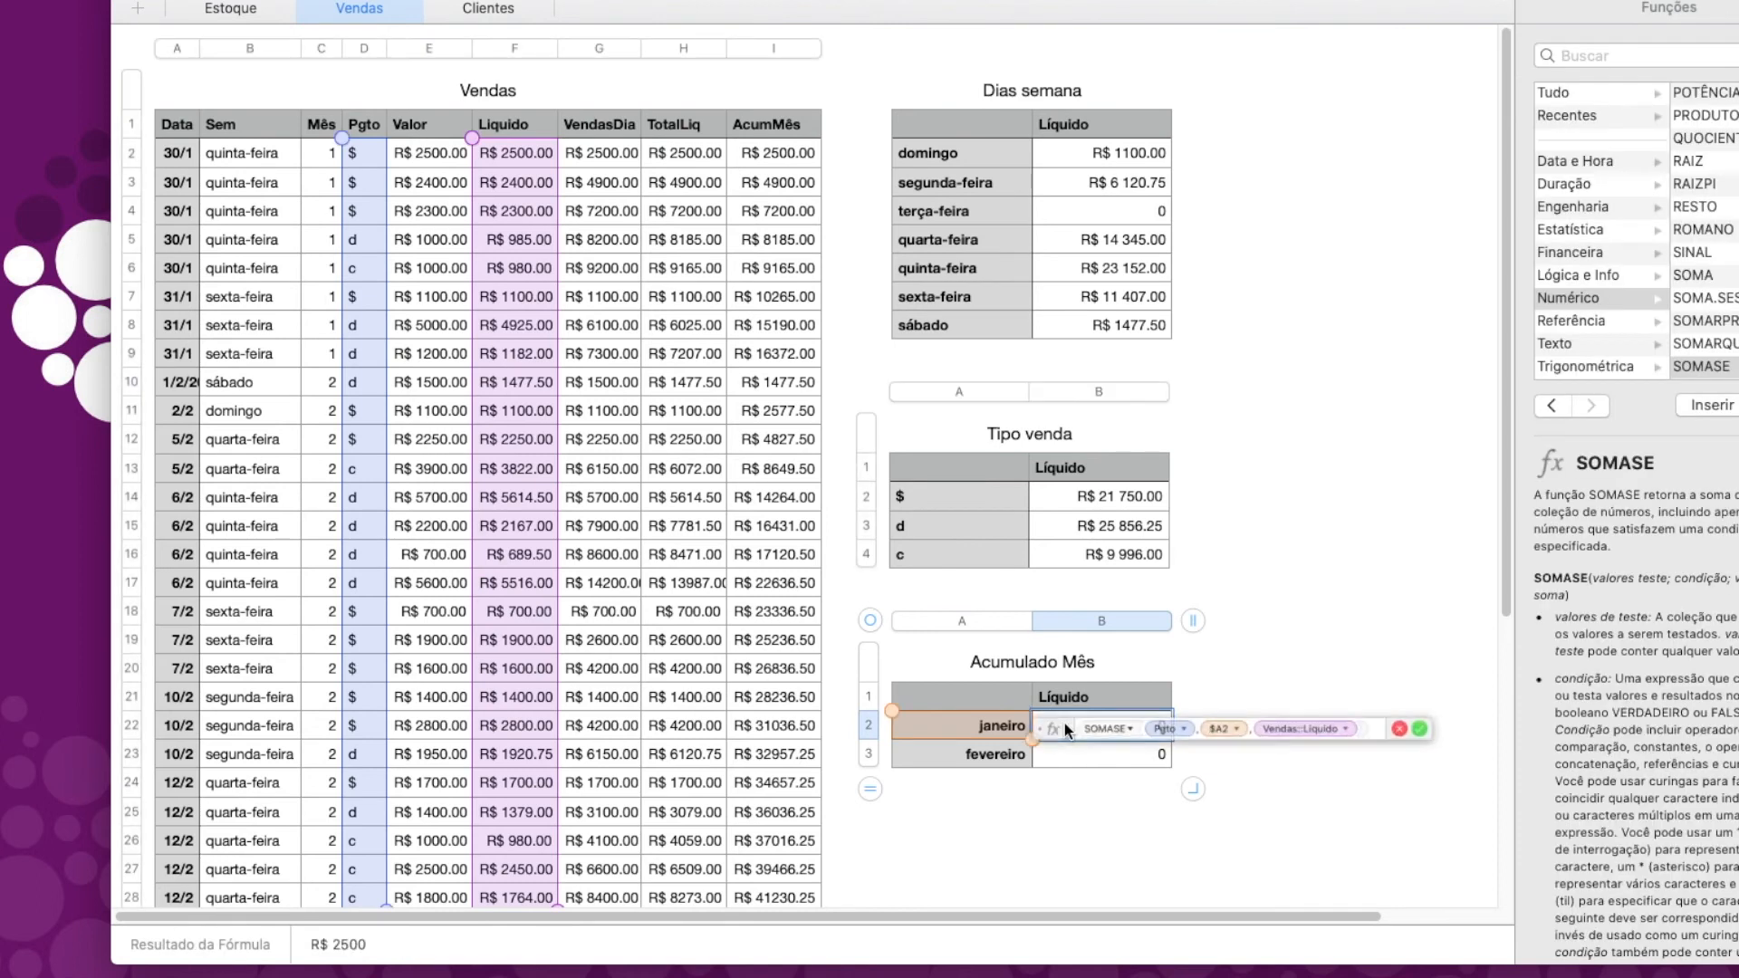
{"action": "left_click_drag", "start_coordinate": [1007, 725], "coordinate": [912, 803]}
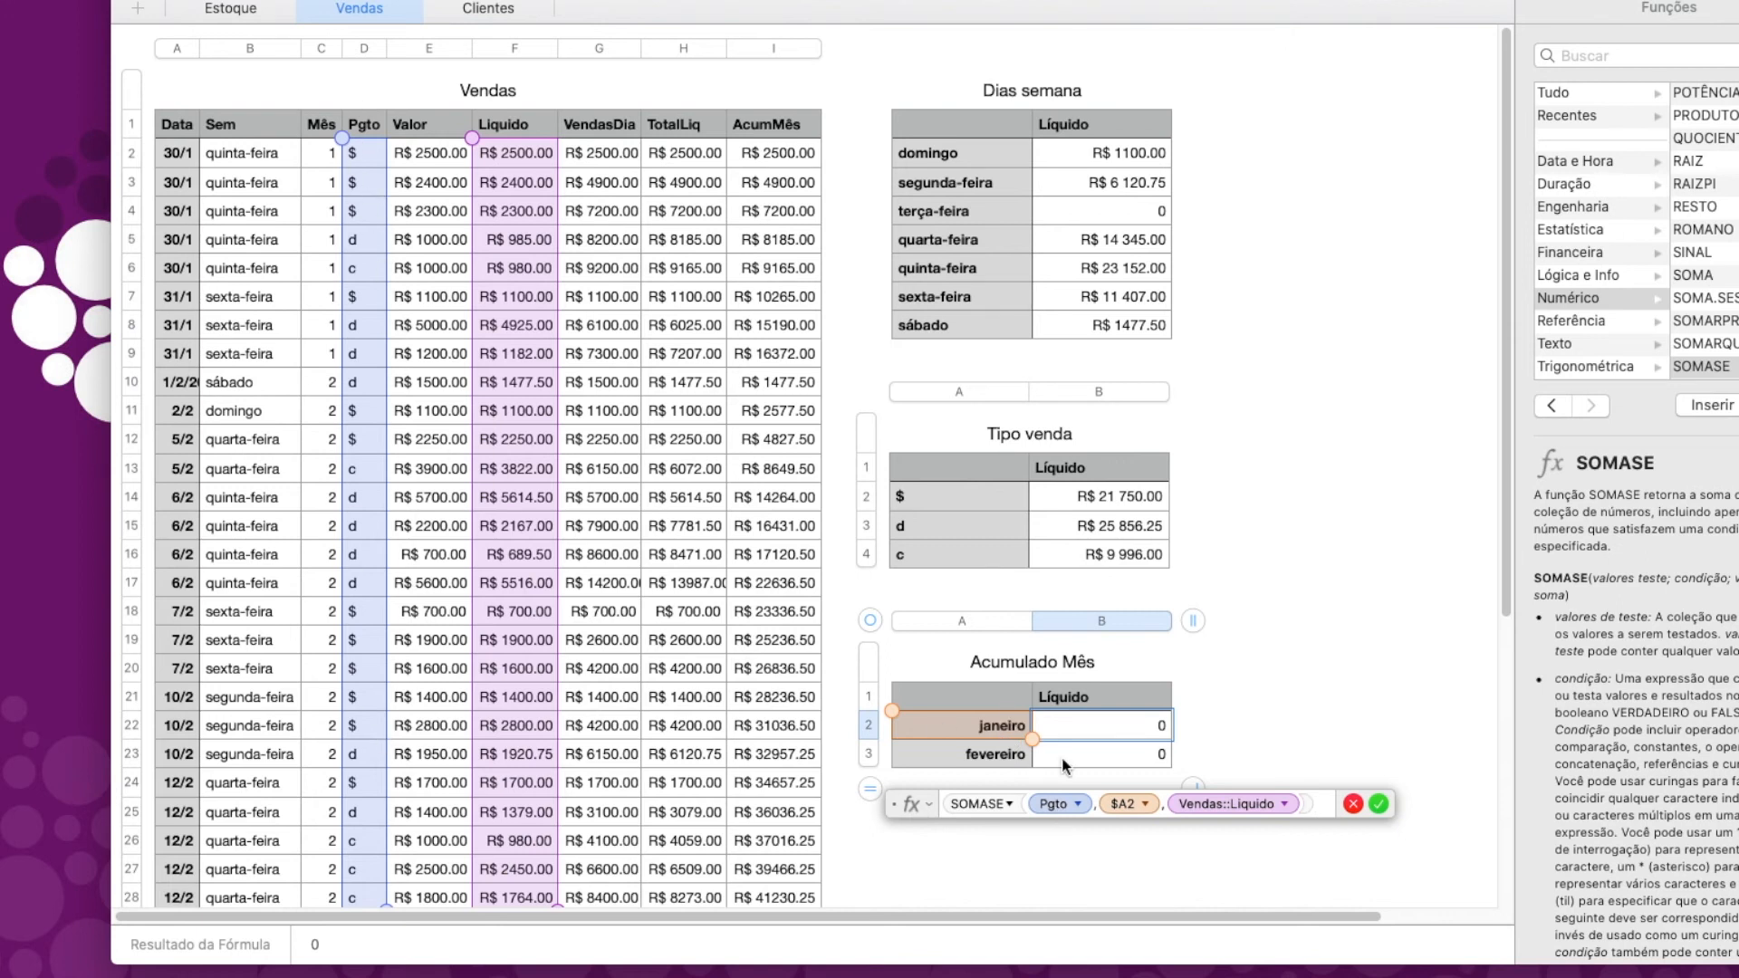
{"action": "left_click", "coordinate": [1052, 803]}
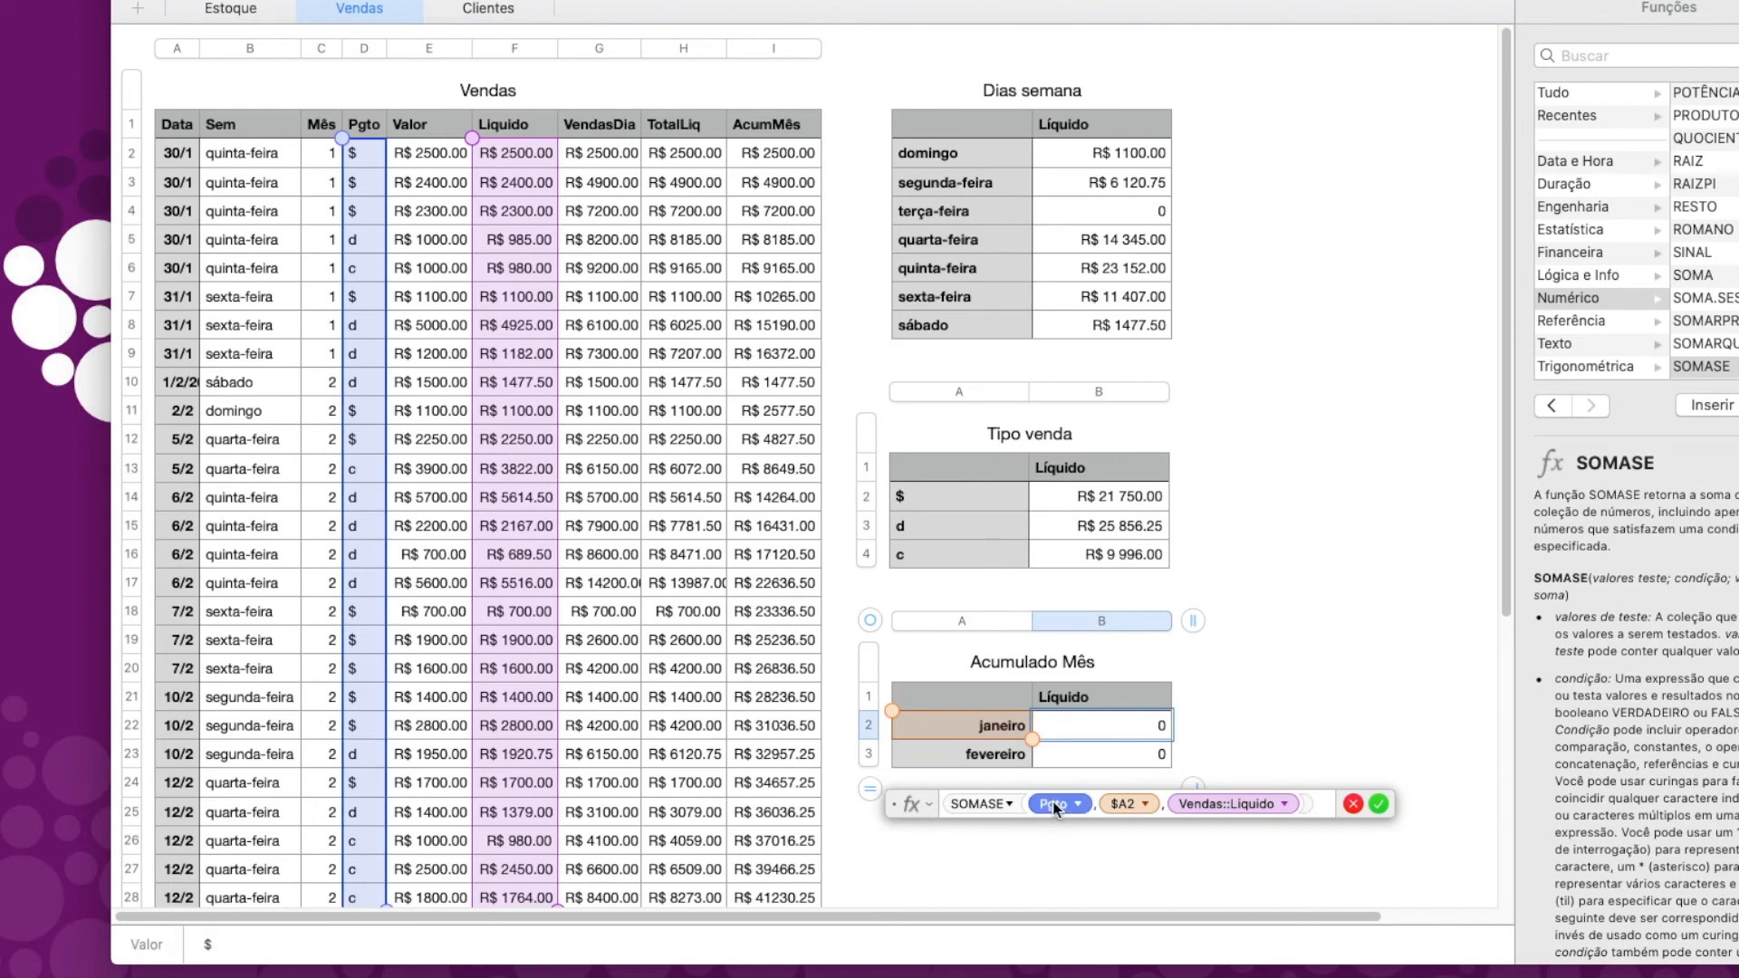
{"action": "left_click", "coordinate": [322, 48]}
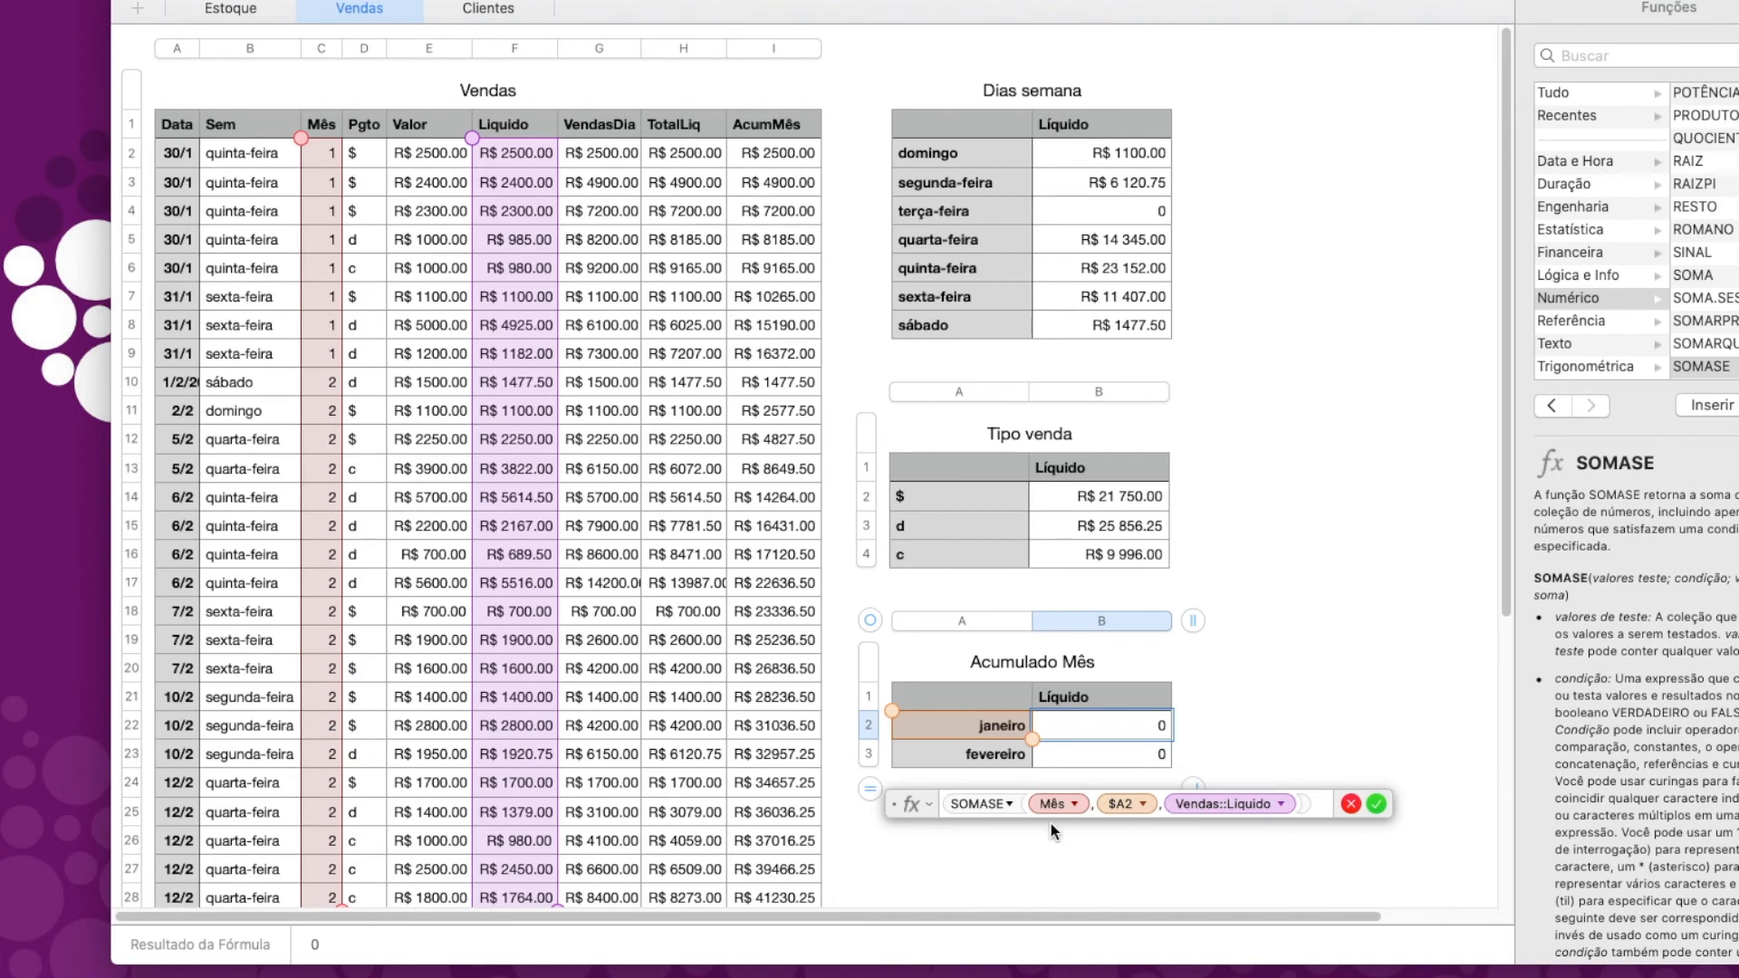
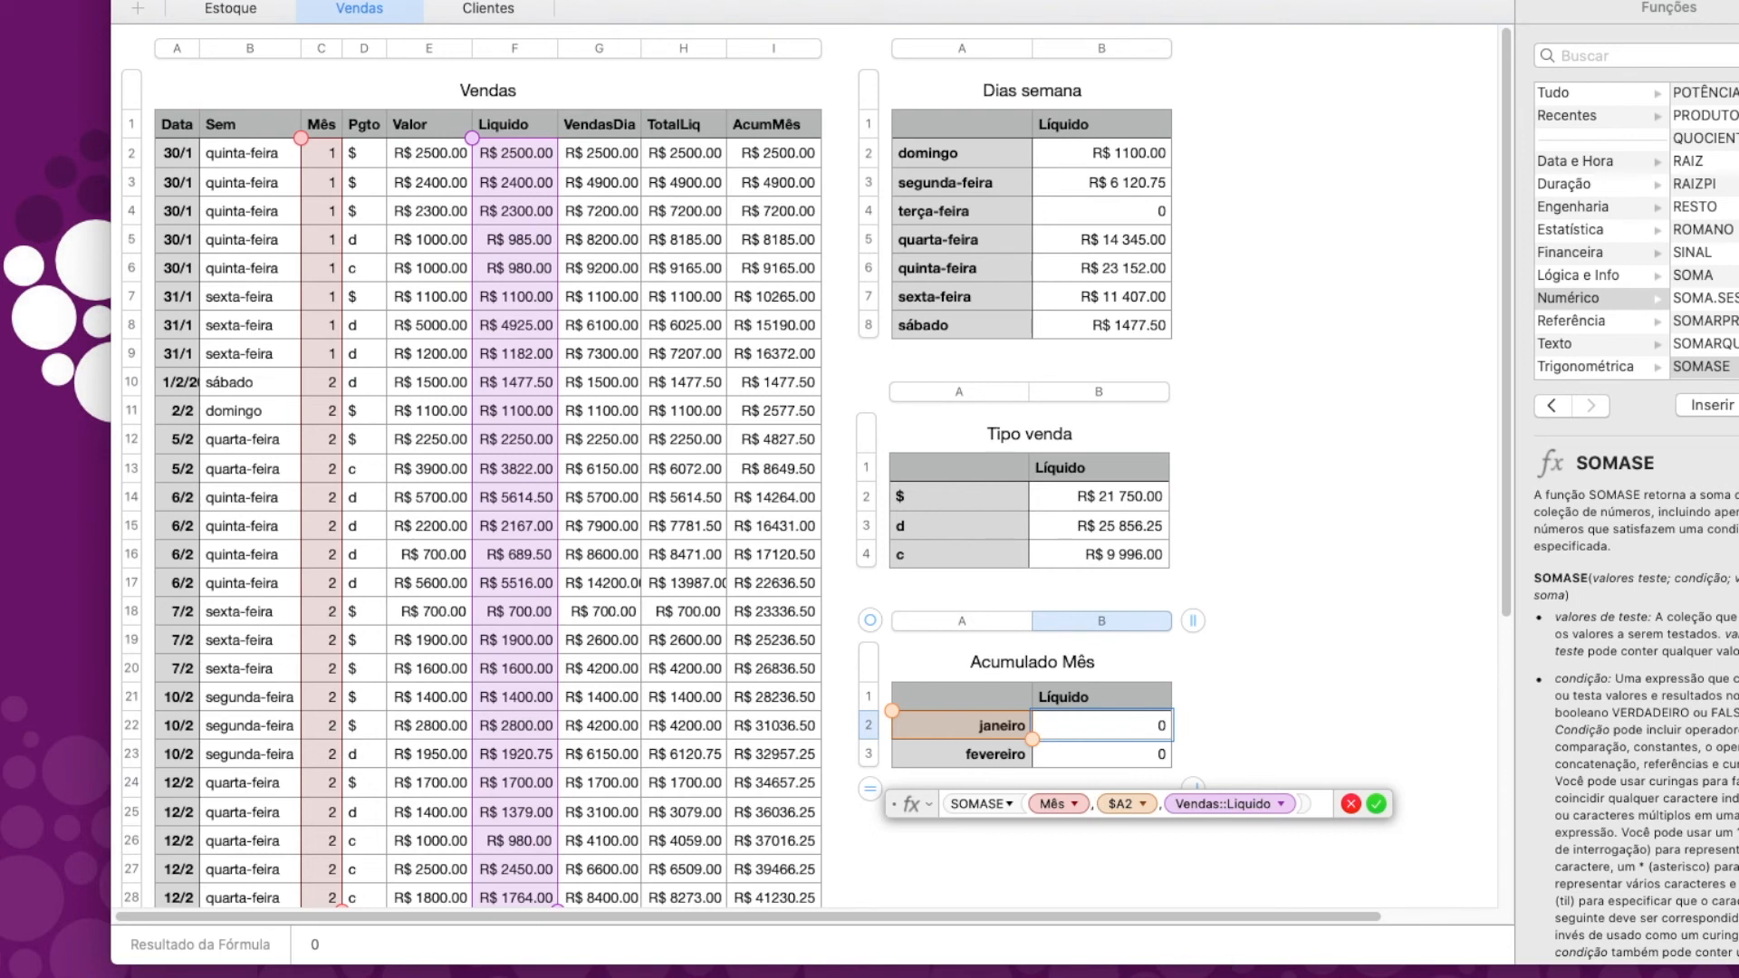
Step: Wrap the SOMASE condition in Acumulado Mês B2 as MÊS($A2) and accept the formula
{"action": "type", "text": "Mês"}
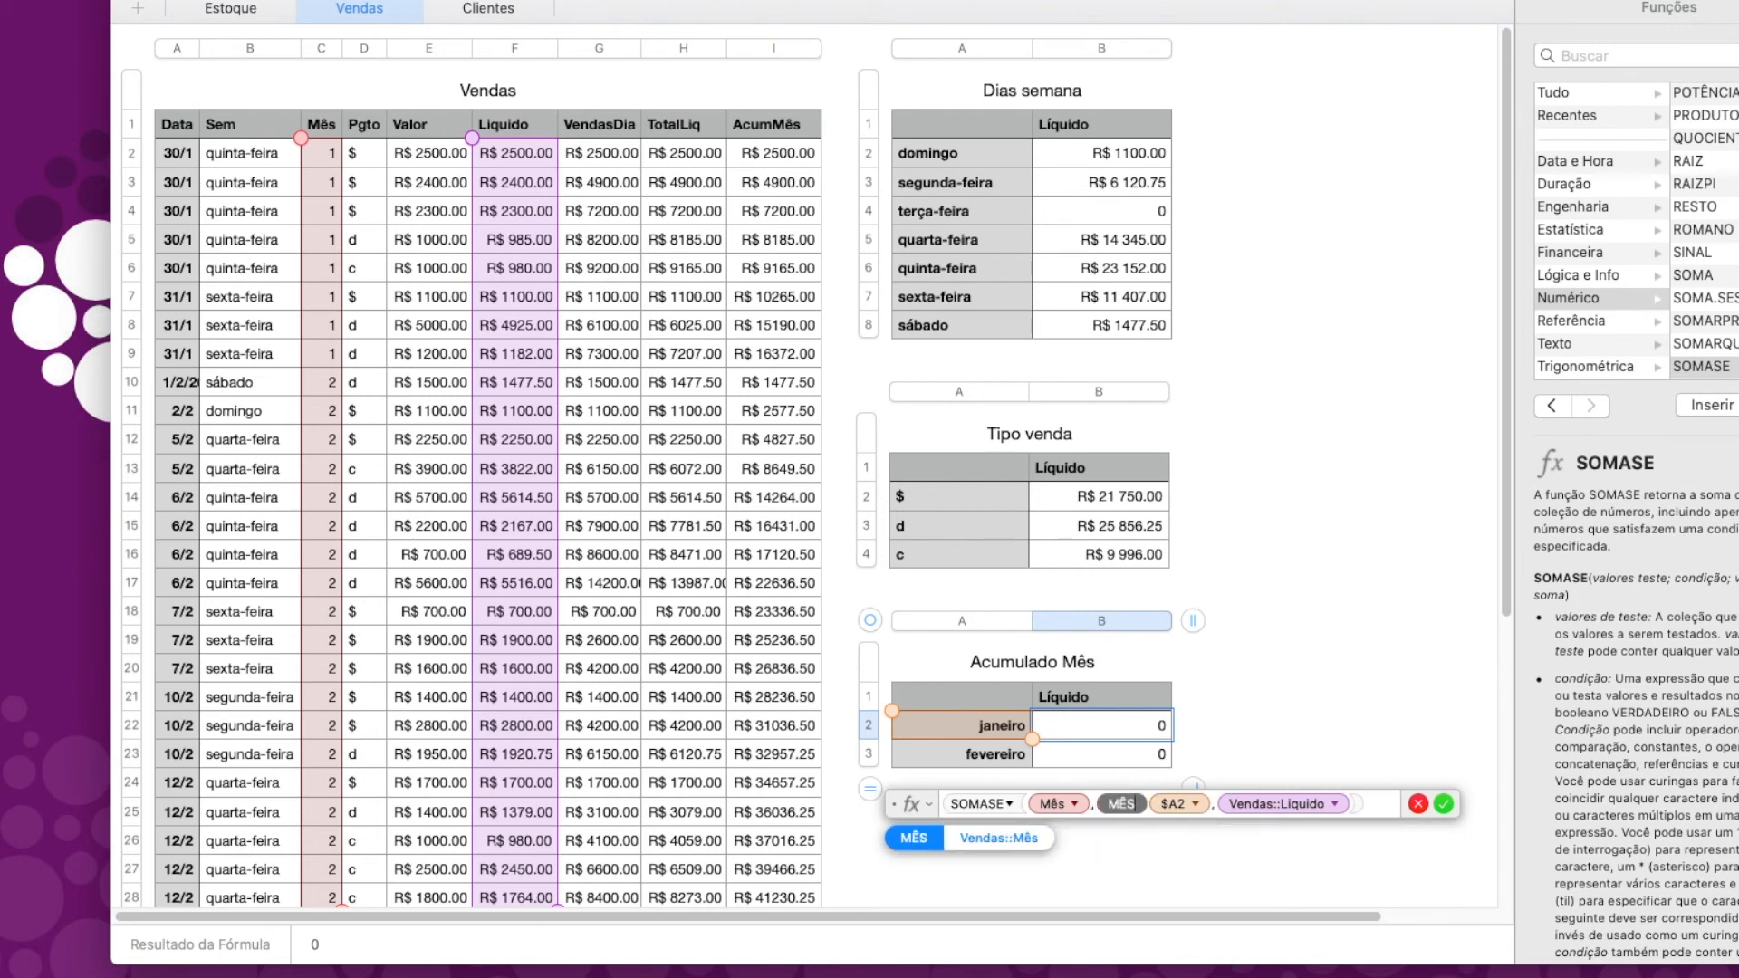
{"action": "key", "text": "Return"}
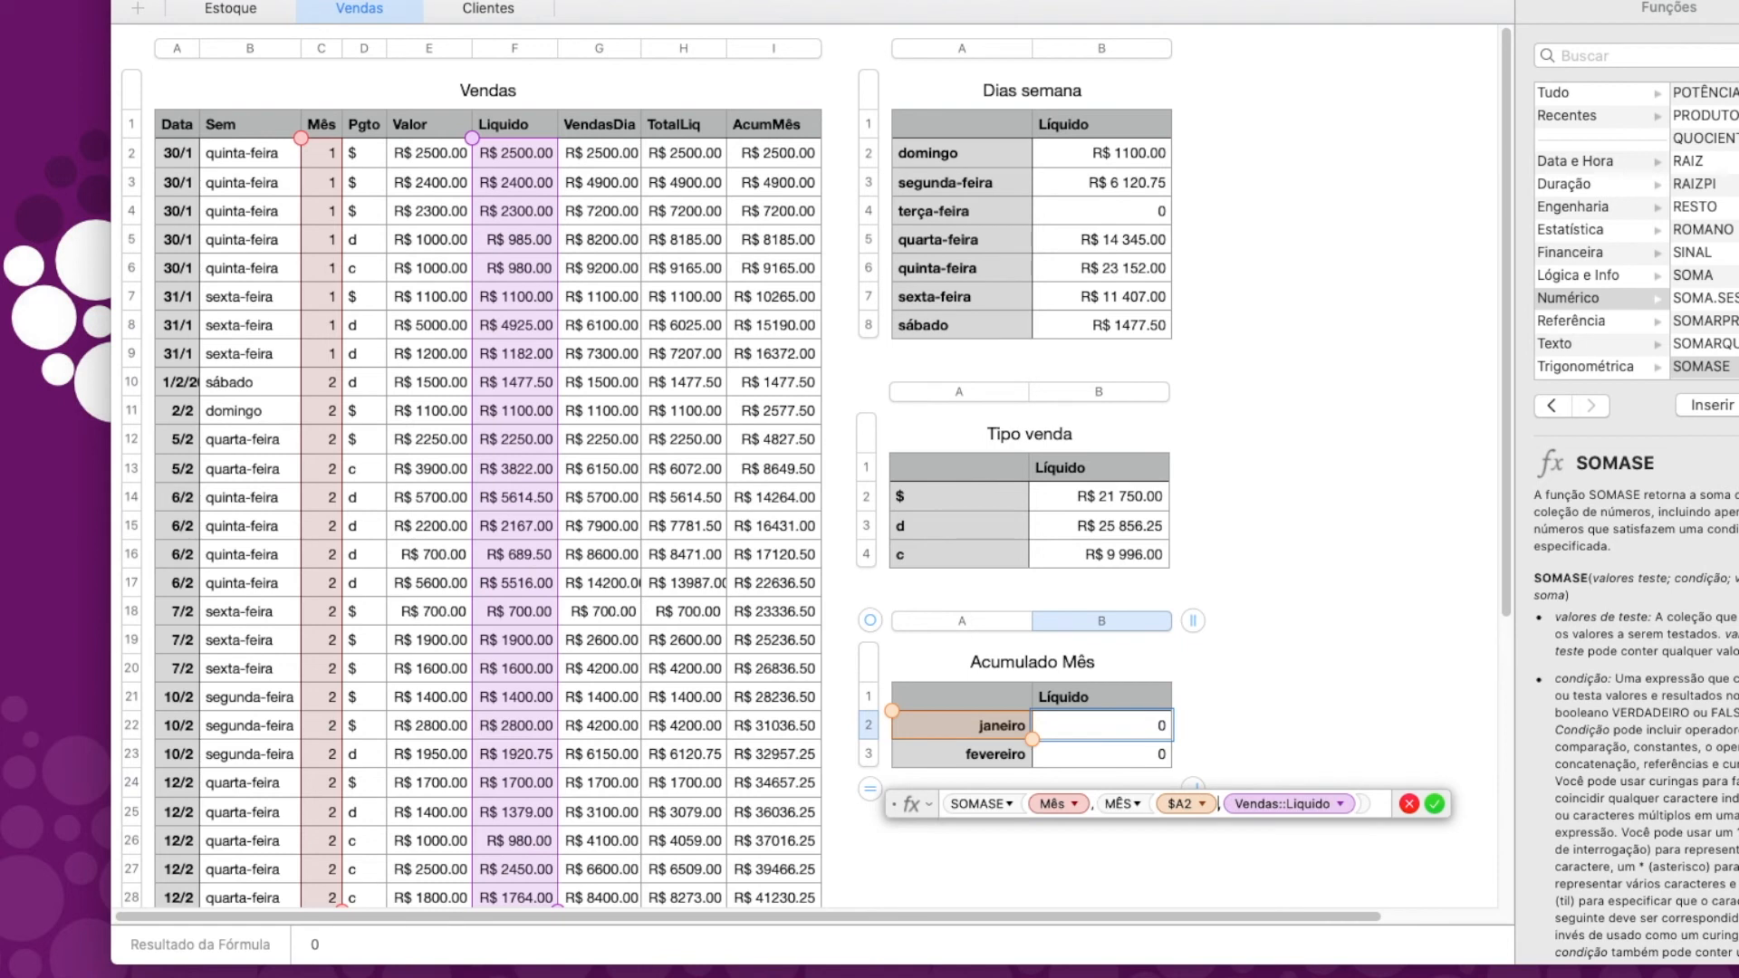
{"action": "type", "text": ")"}
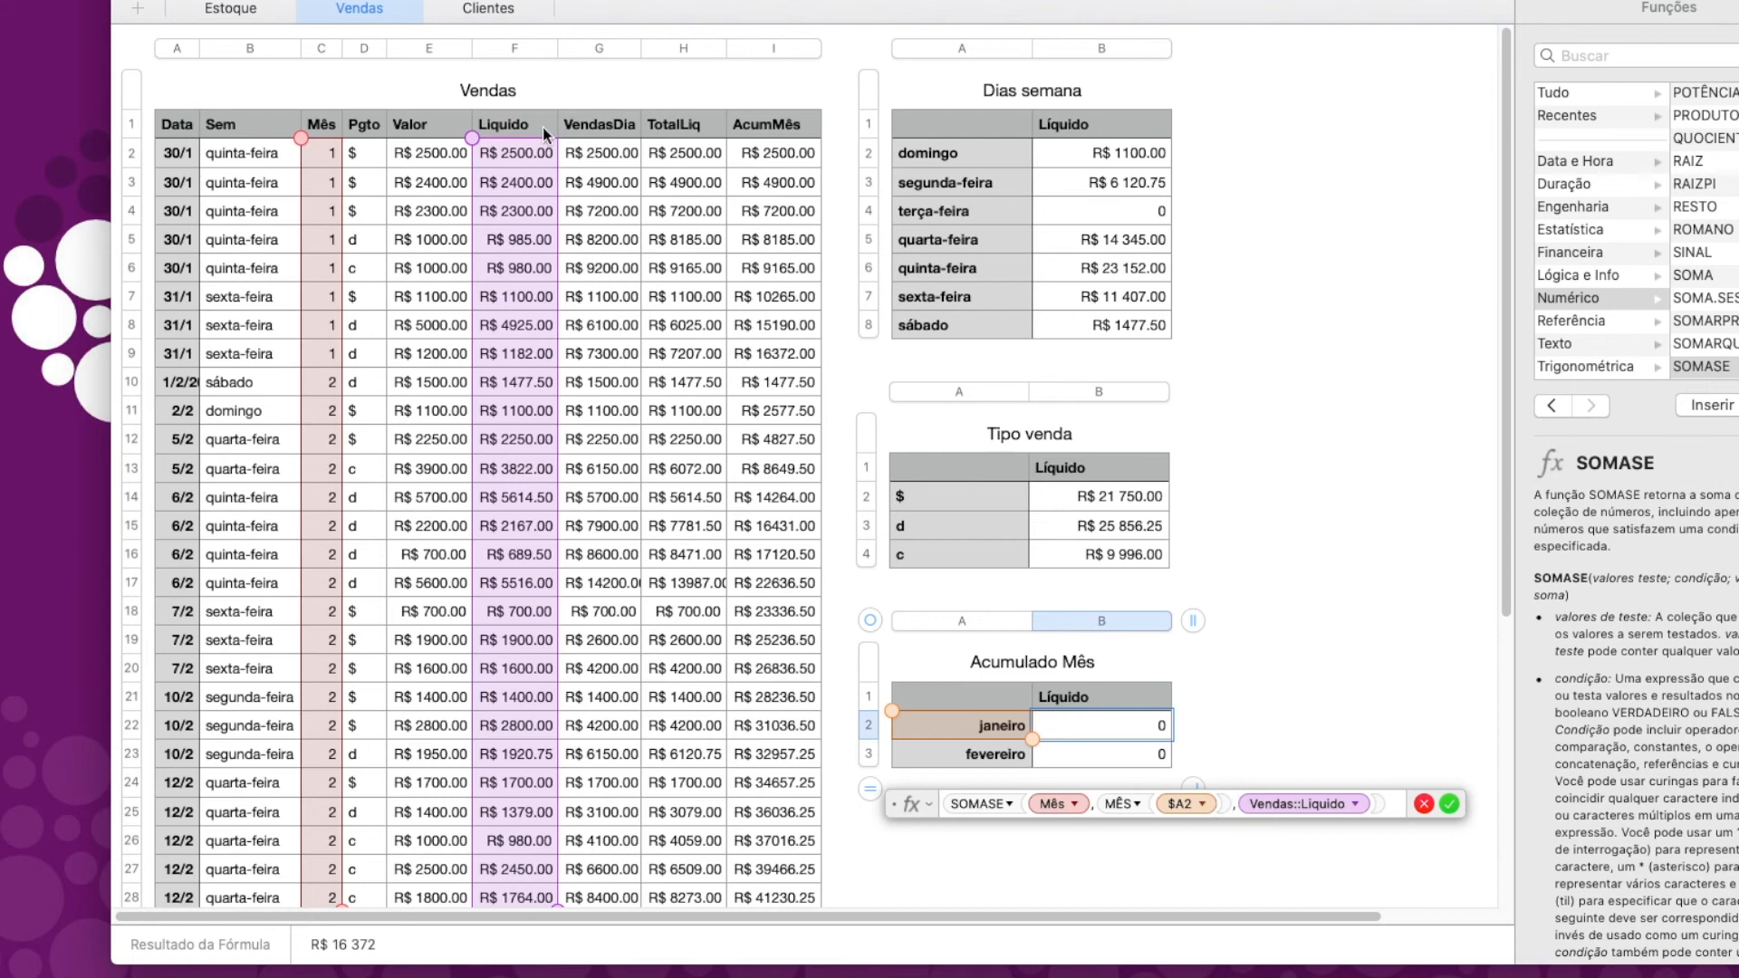
{"action": "left_click", "coordinate": [1449, 803]}
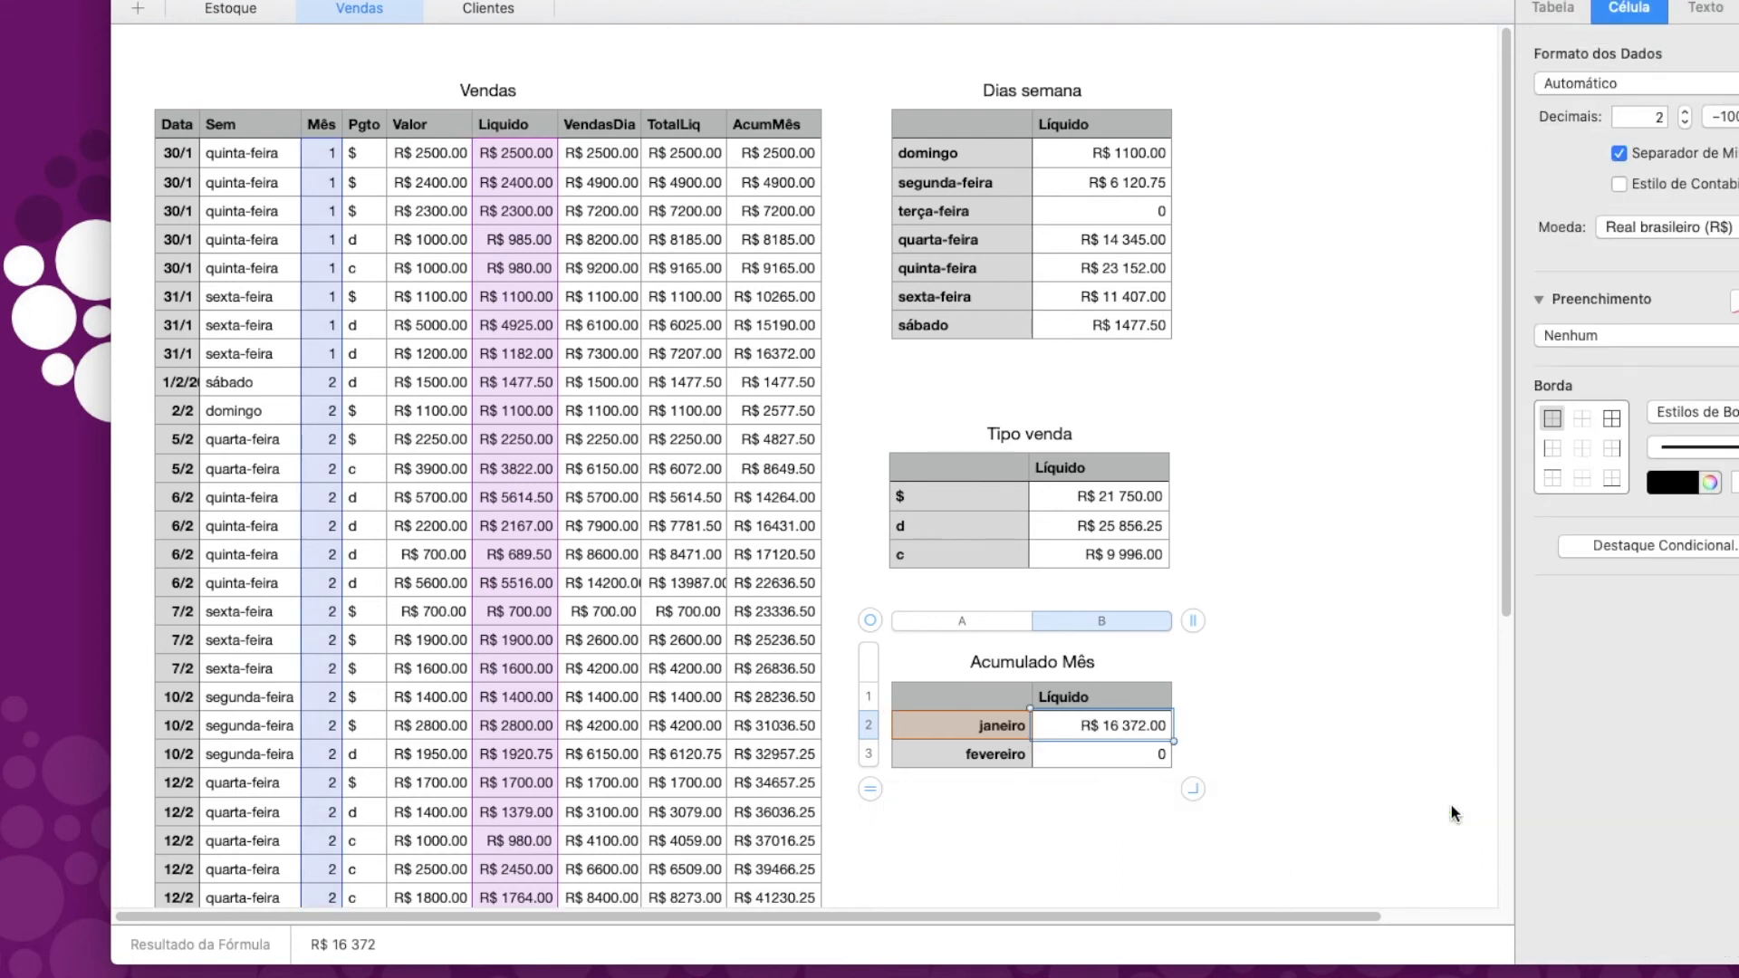
Step: Fill the janeiro formula down to the fevereiro row and compare both totals with the AcumMês column in Vendas
{"action": "left_click", "coordinate": [757, 355]}
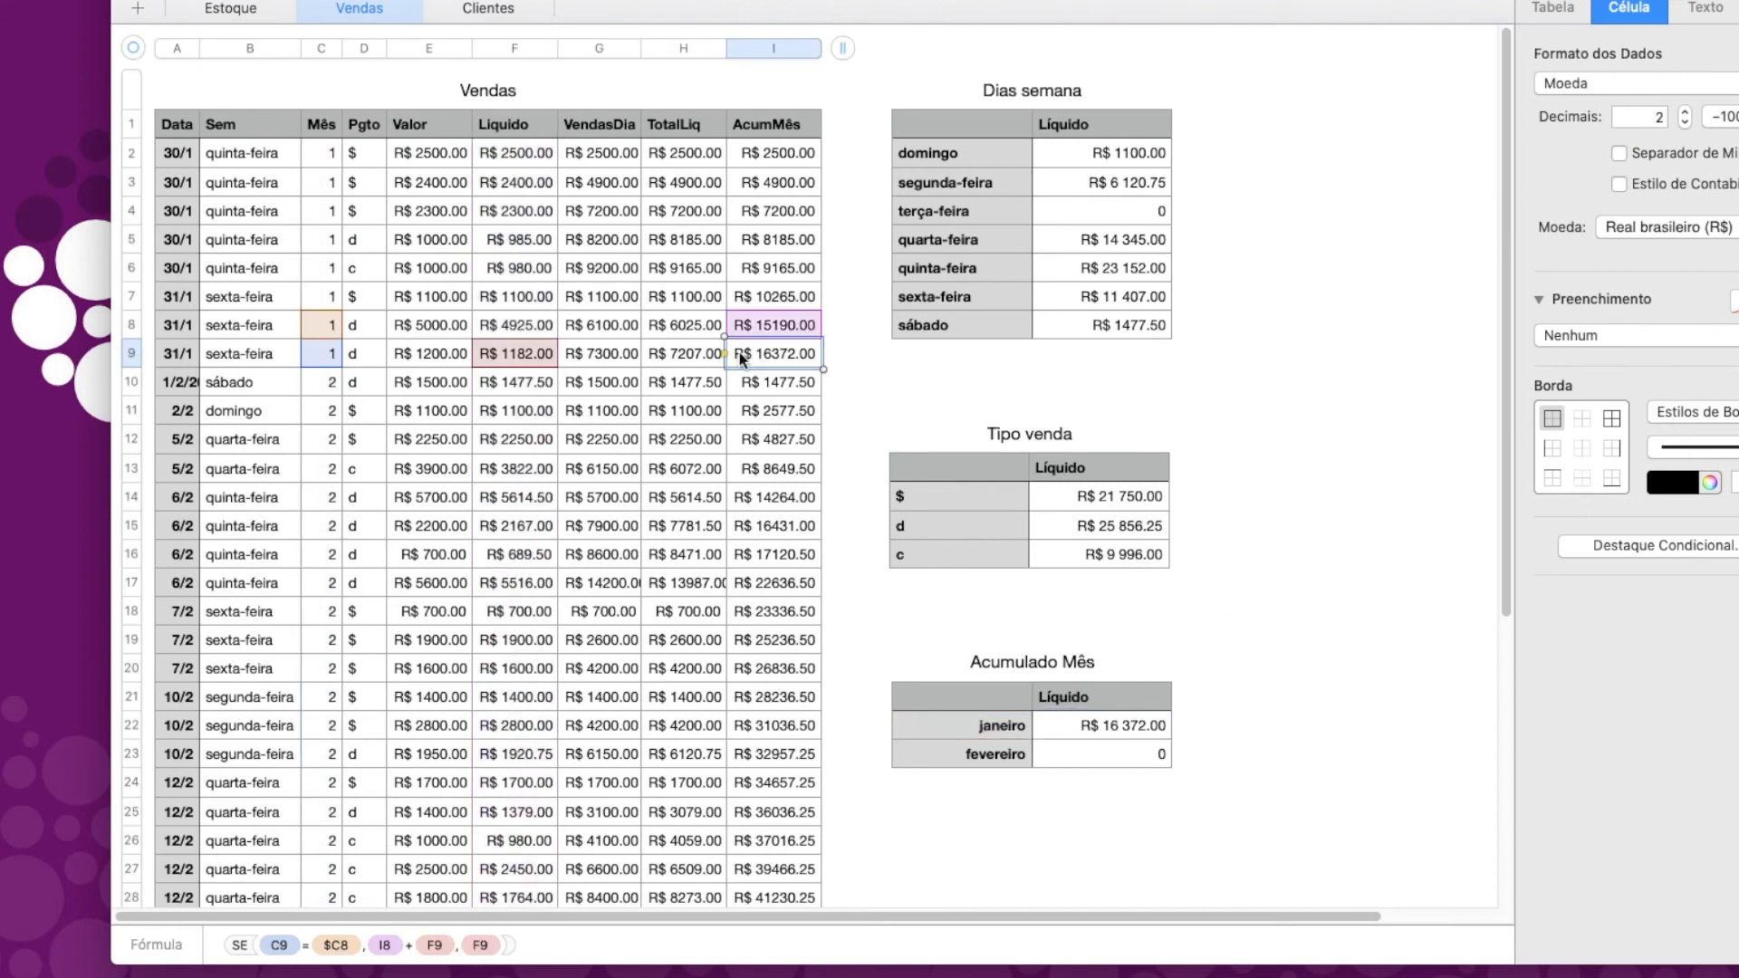
{"action": "left_click", "coordinate": [1127, 736]}
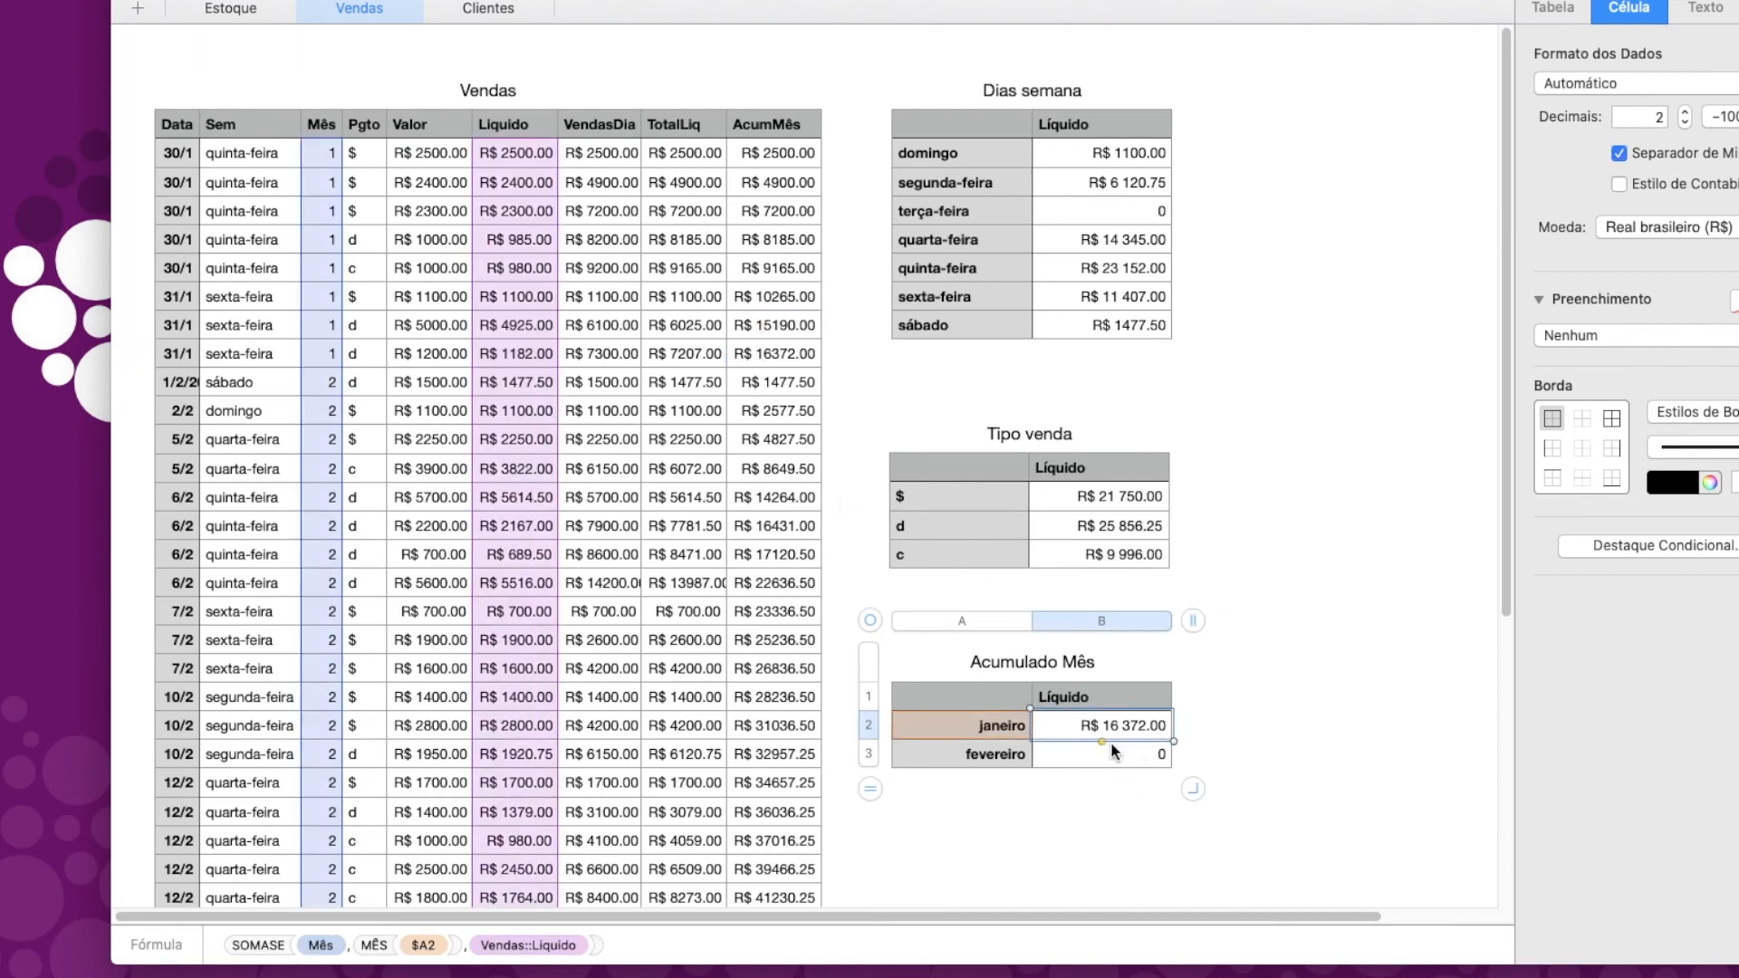
{"action": "left_click", "coordinate": [1110, 759], "text": "shift"}
{"action": "scroll", "coordinate": [779, 842], "scroll_direction": "down", "scroll_amount": 10}
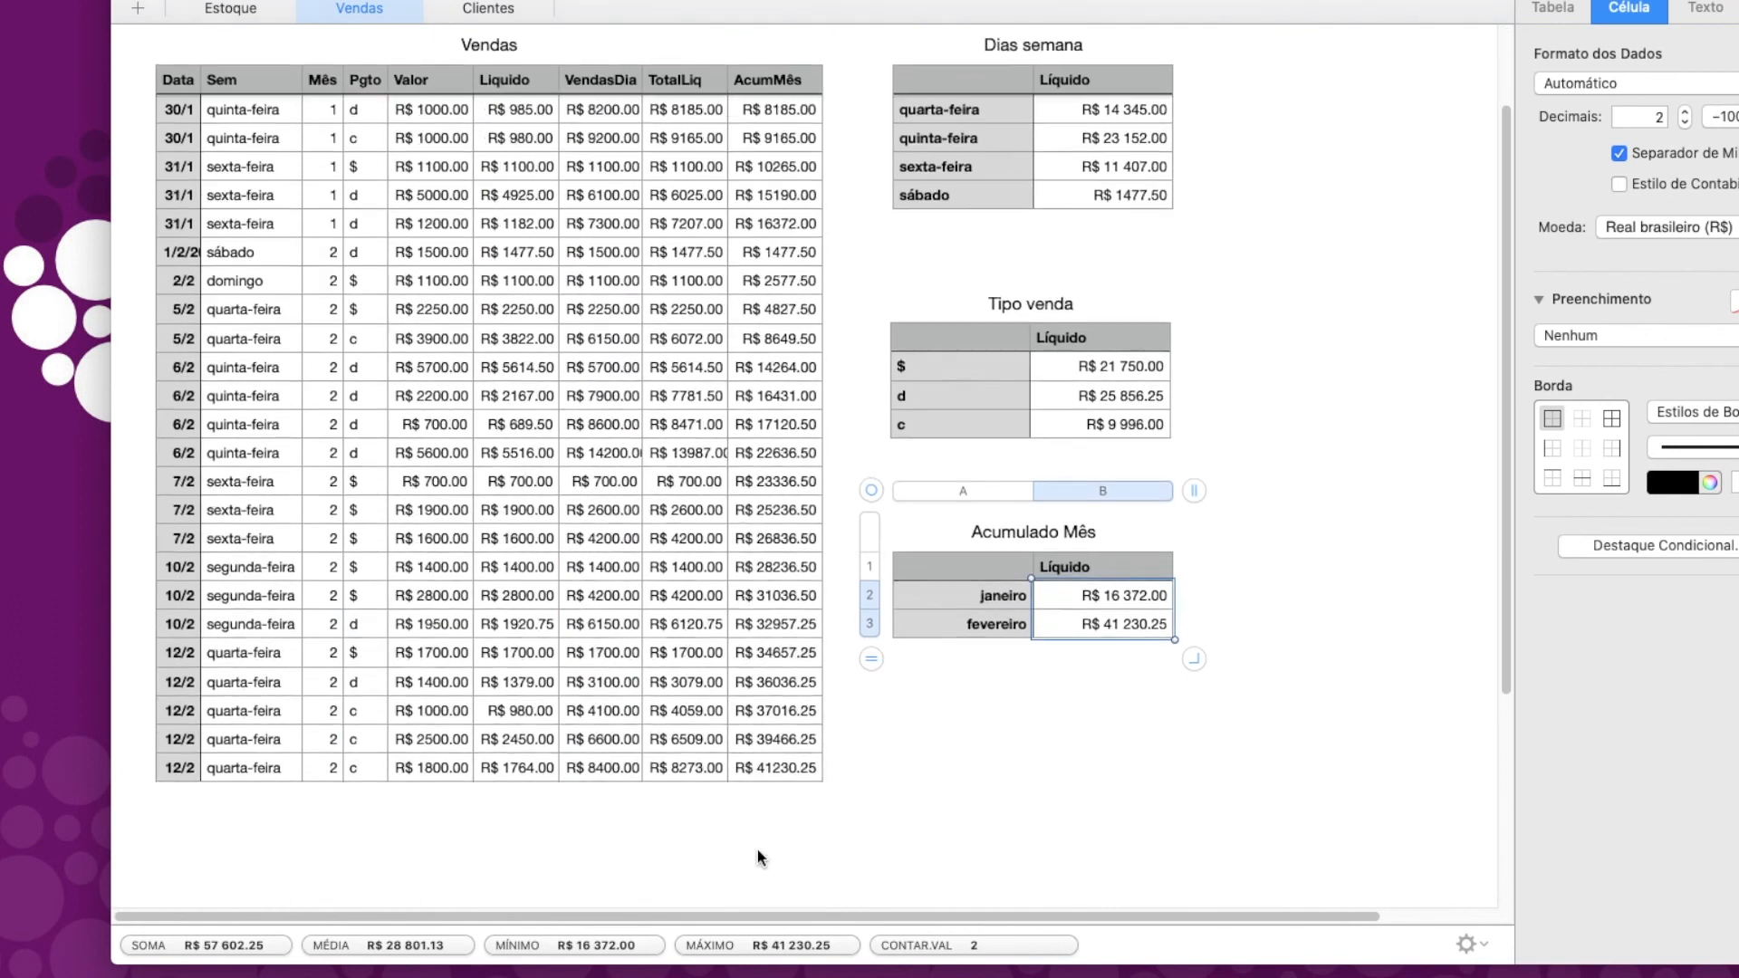
{"action": "left_click", "coordinate": [762, 417]}
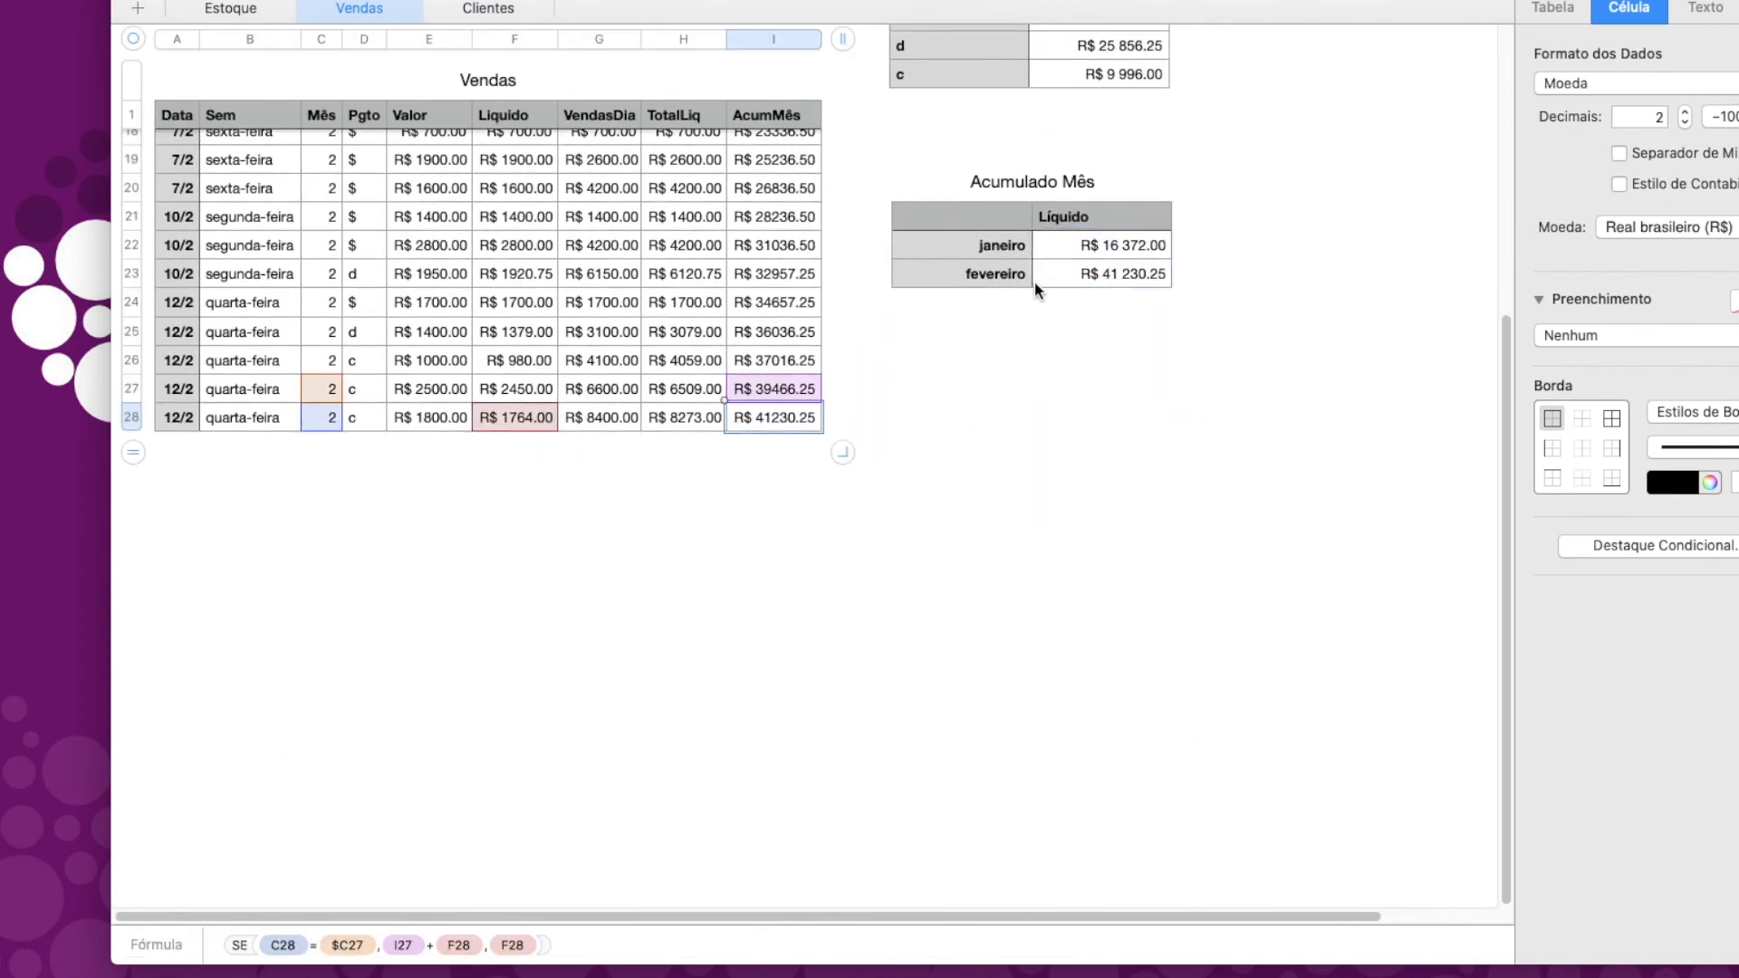
{"action": "scroll", "coordinate": [994, 344], "scroll_direction": "up", "scroll_amount": 10}
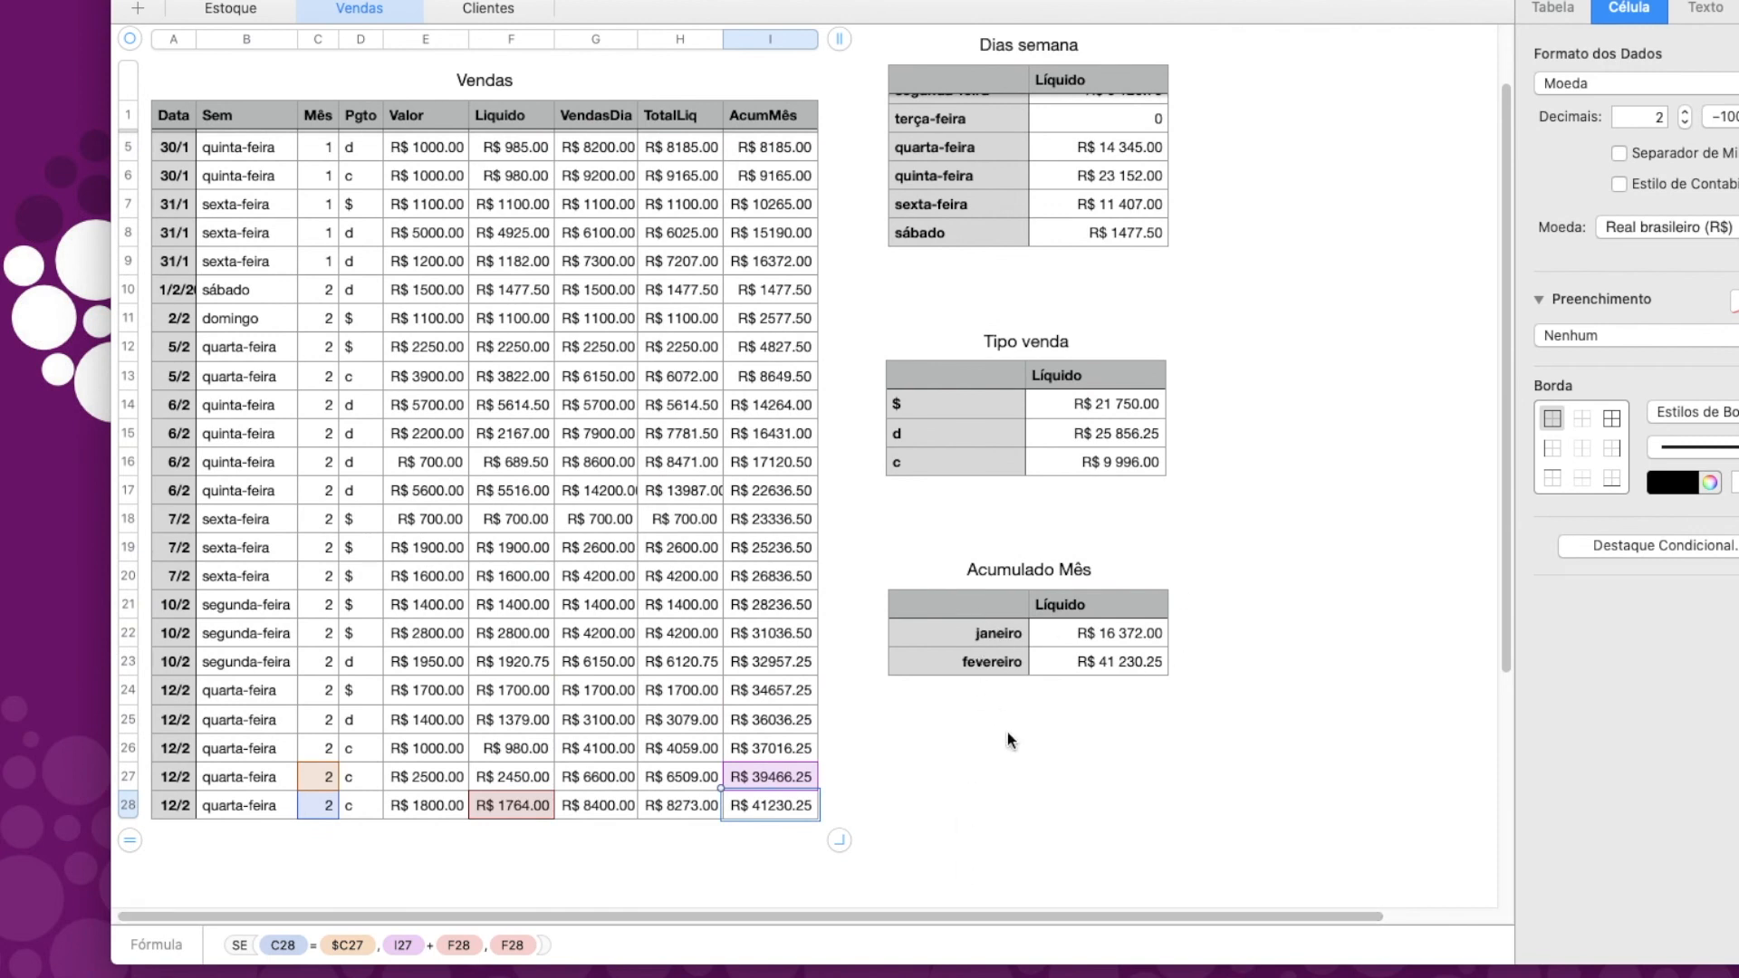
Step: Add a row to Acumulado Mês and fill it from the fevereiro label as março
{"action": "left_click", "coordinate": [1045, 663]}
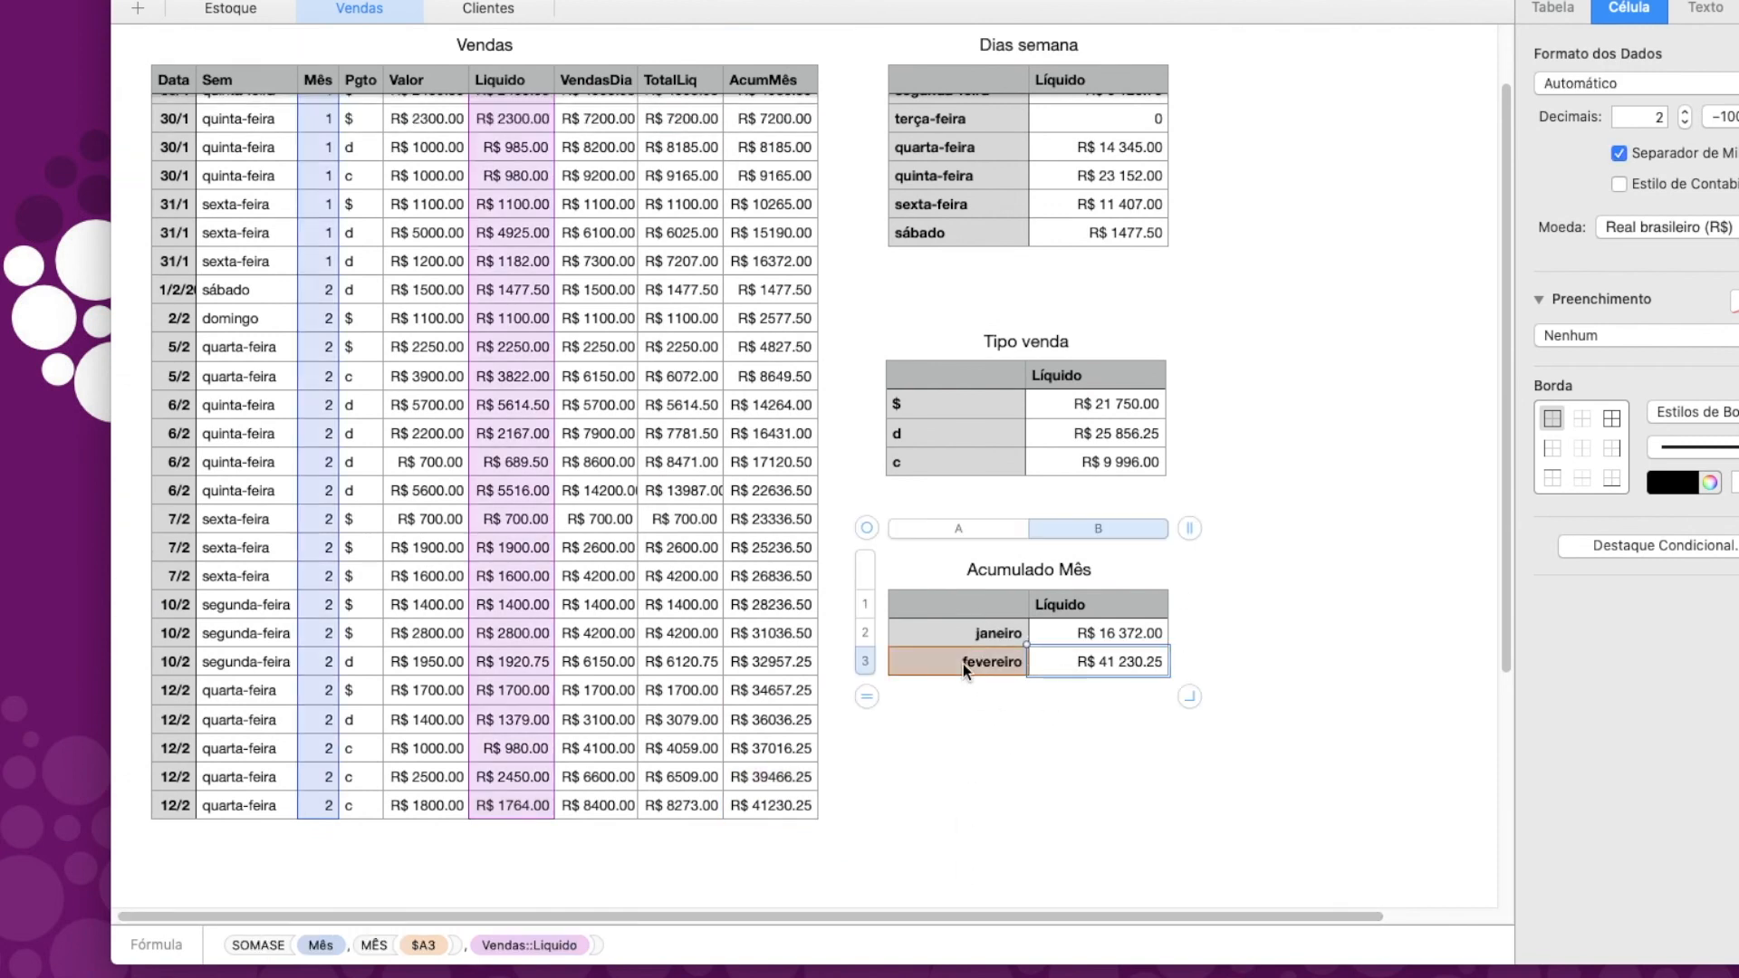
{"action": "left_click", "coordinate": [963, 663]}
{"action": "key", "text": "Return"}
{"action": "left_click", "coordinate": [972, 667]}
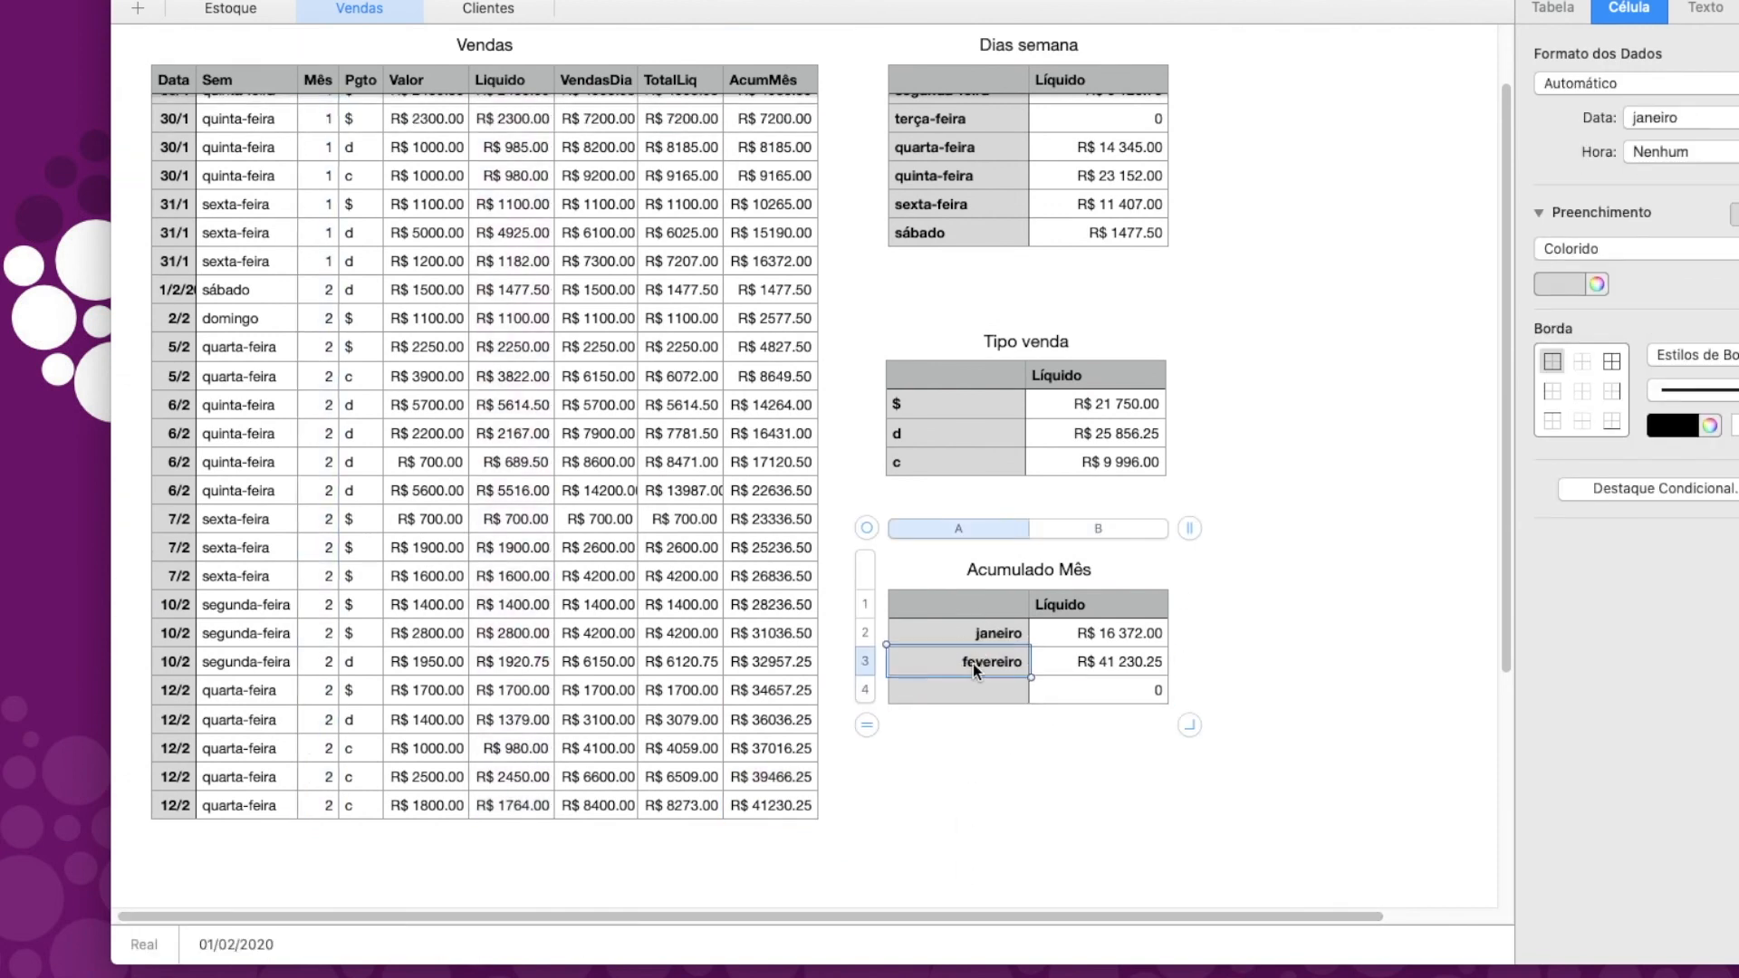
{"action": "left_click_drag", "start_coordinate": [1064, 664], "coordinate": [1028, 699]}
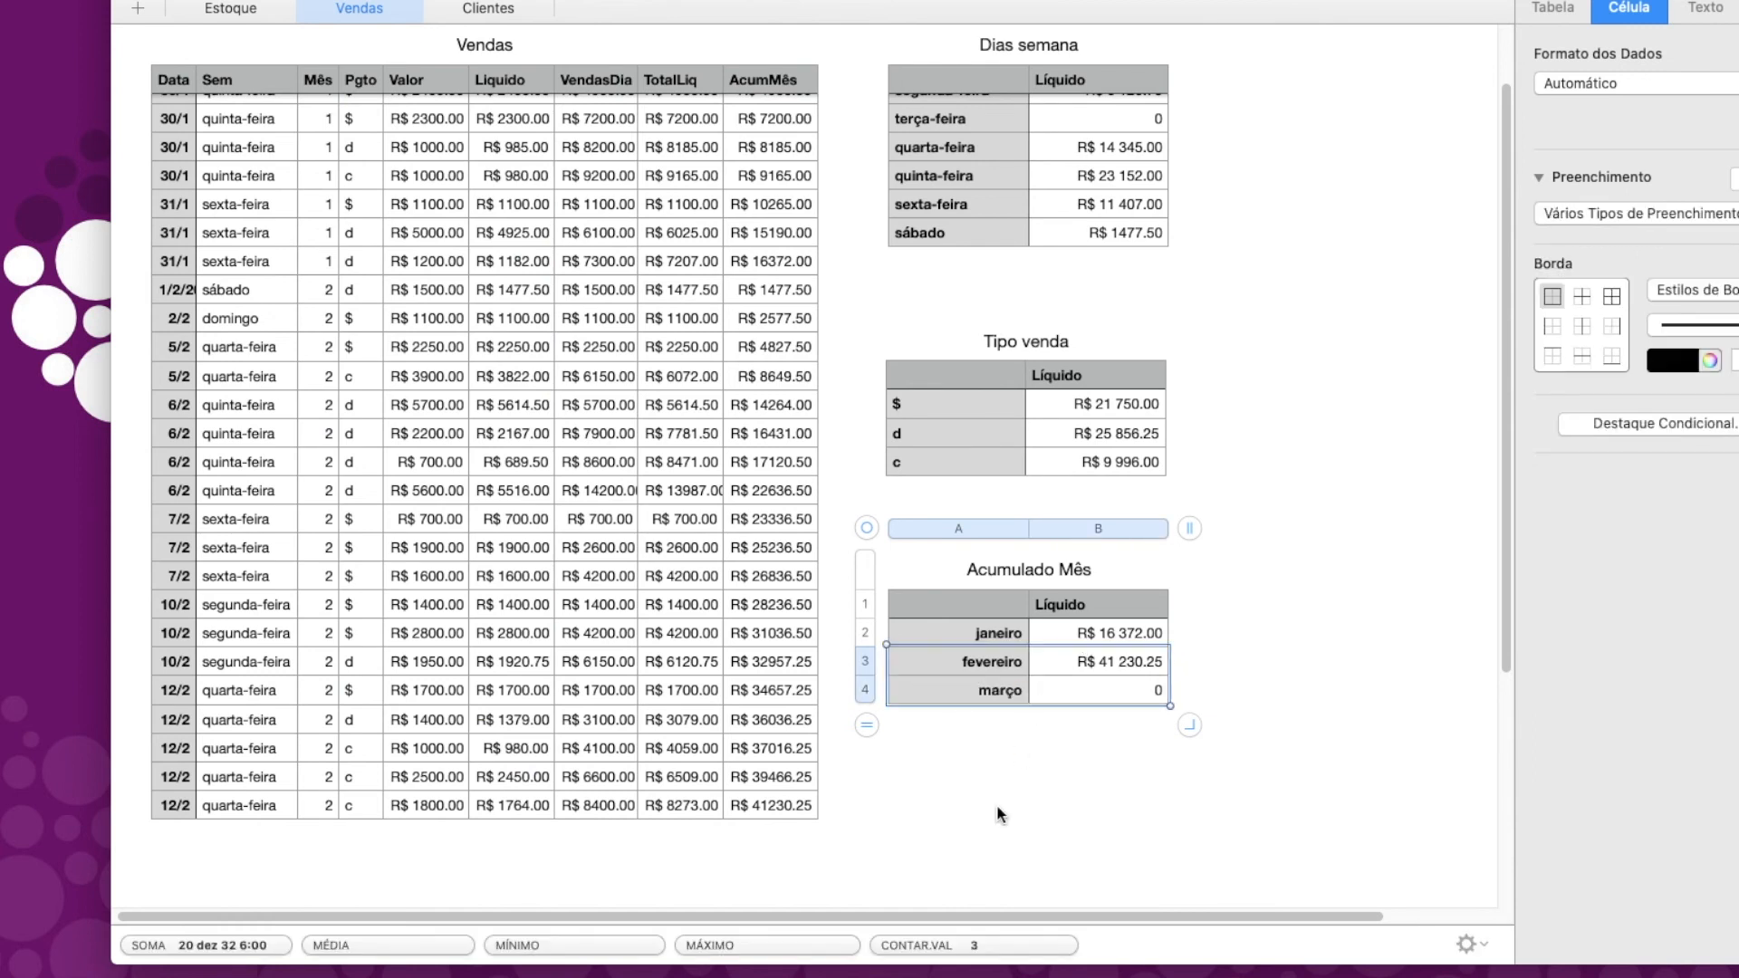
Step: Set the date in the last Vendas row to 1/3/2020
{"action": "left_click", "coordinate": [973, 688]}
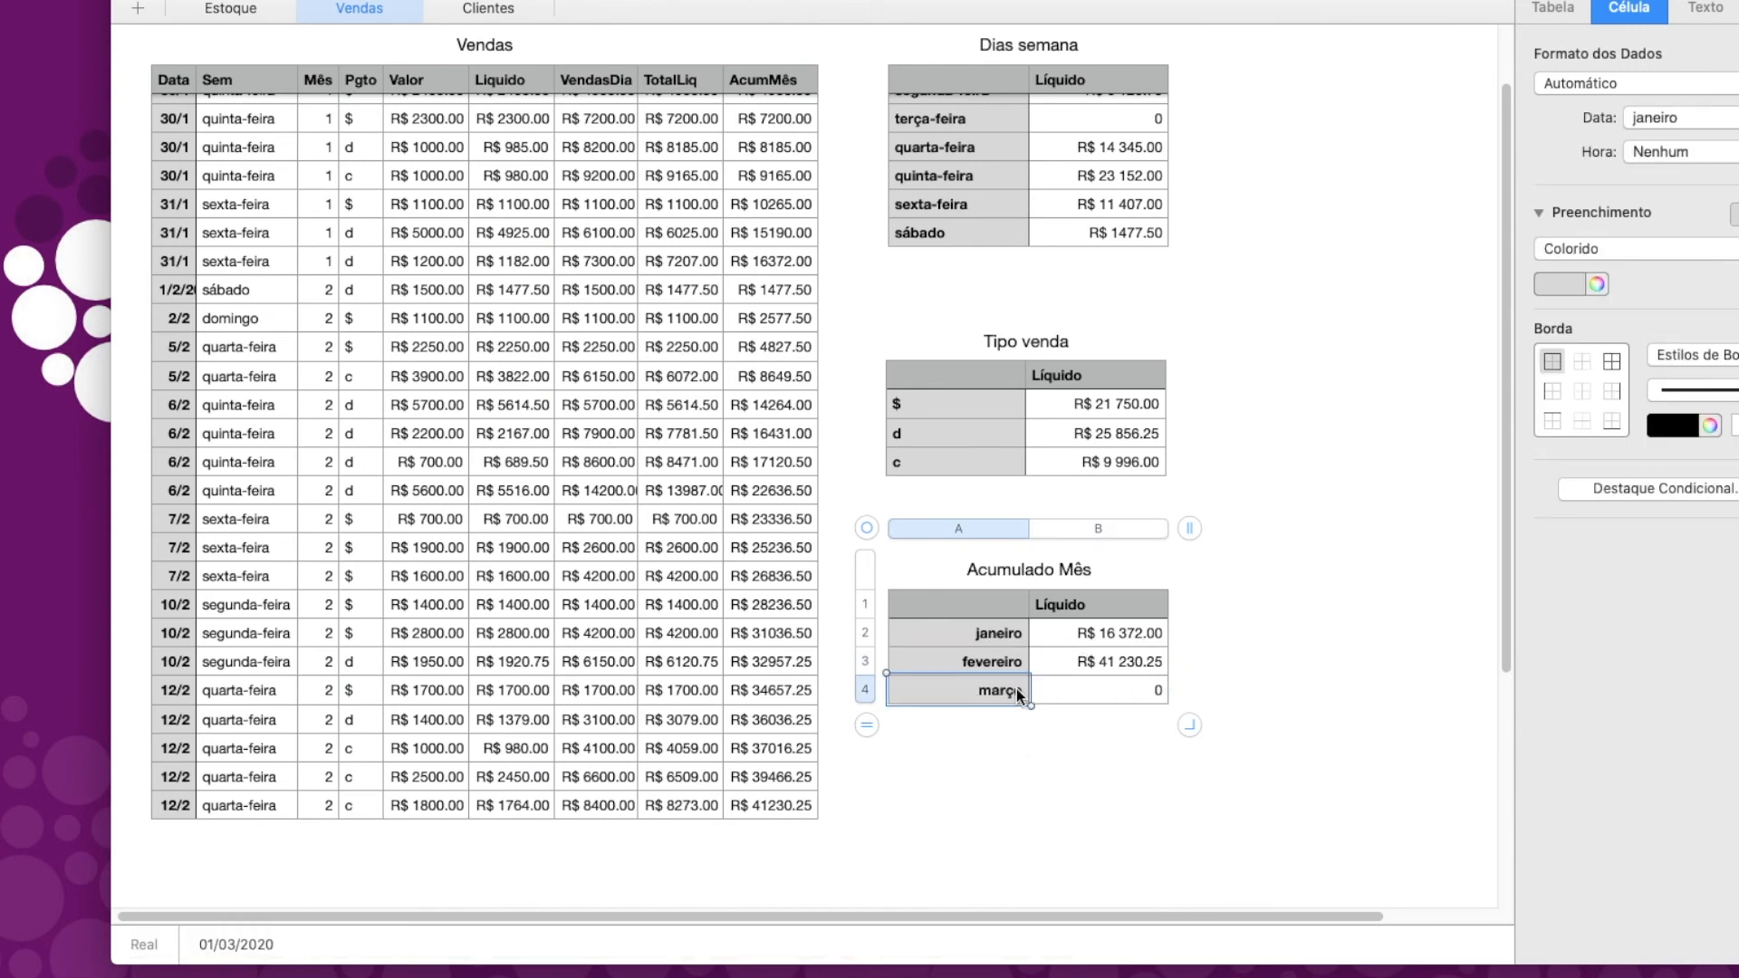
{"action": "left_click", "coordinate": [243, 807]}
{"action": "left_click", "coordinate": [182, 802]}
{"action": "type", "text": "1"}
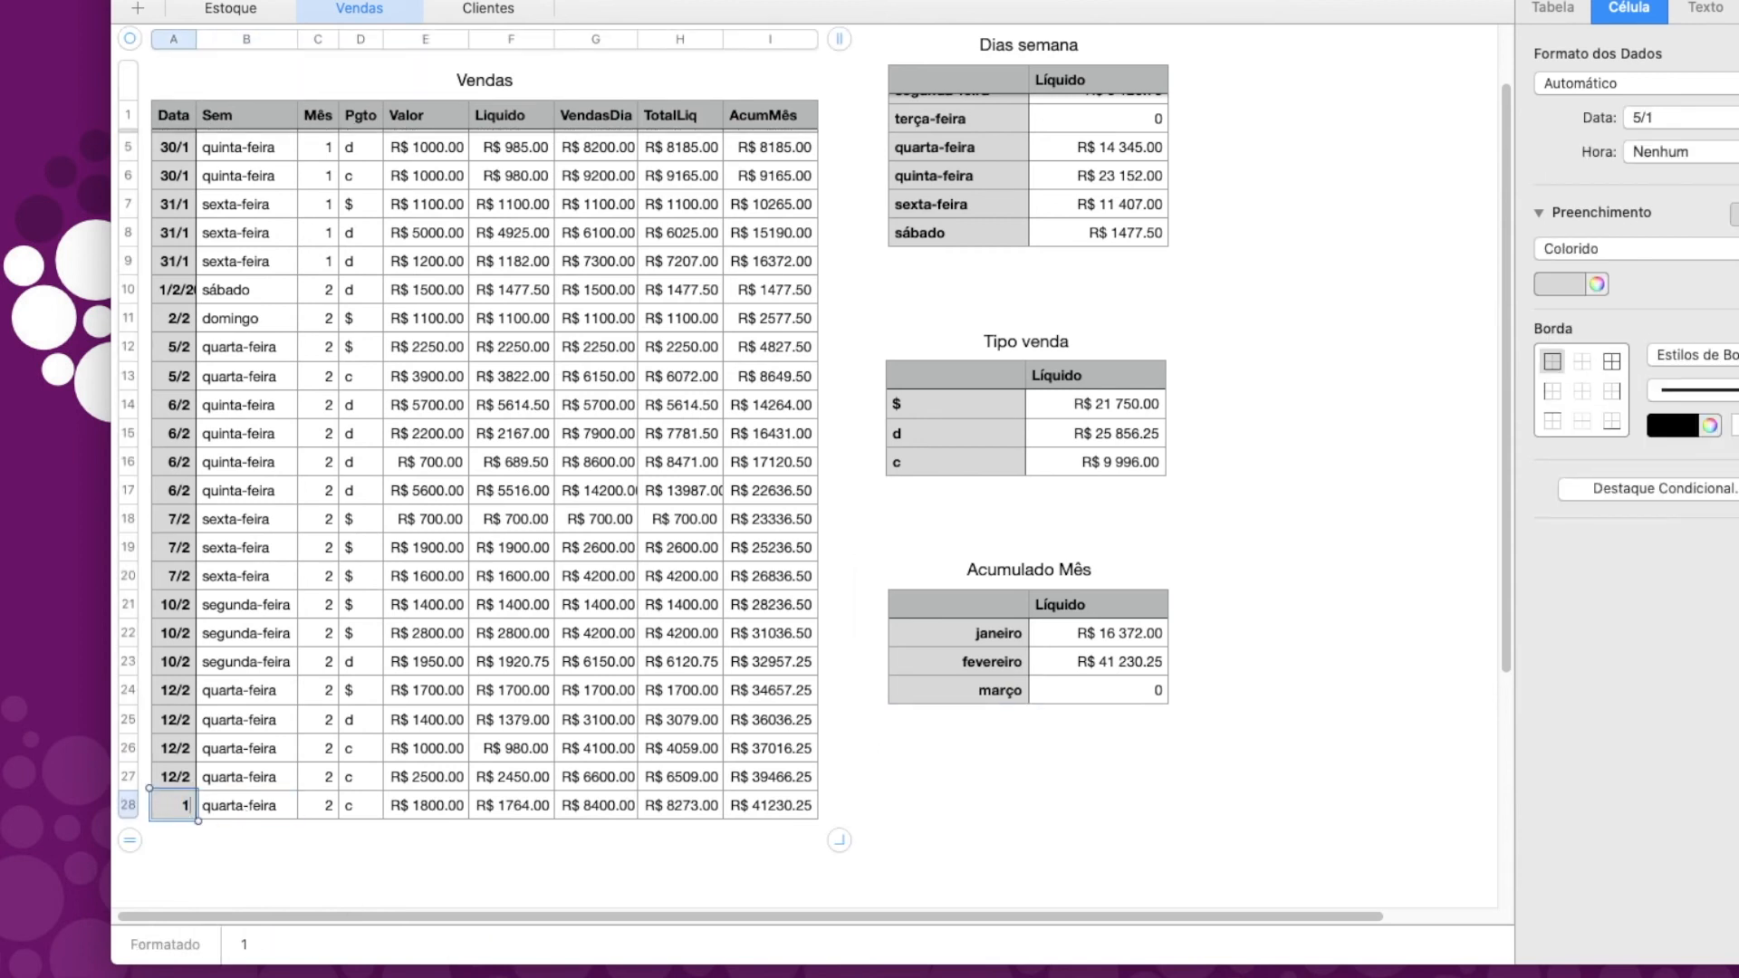
{"action": "type", "text": "/3/2020"}
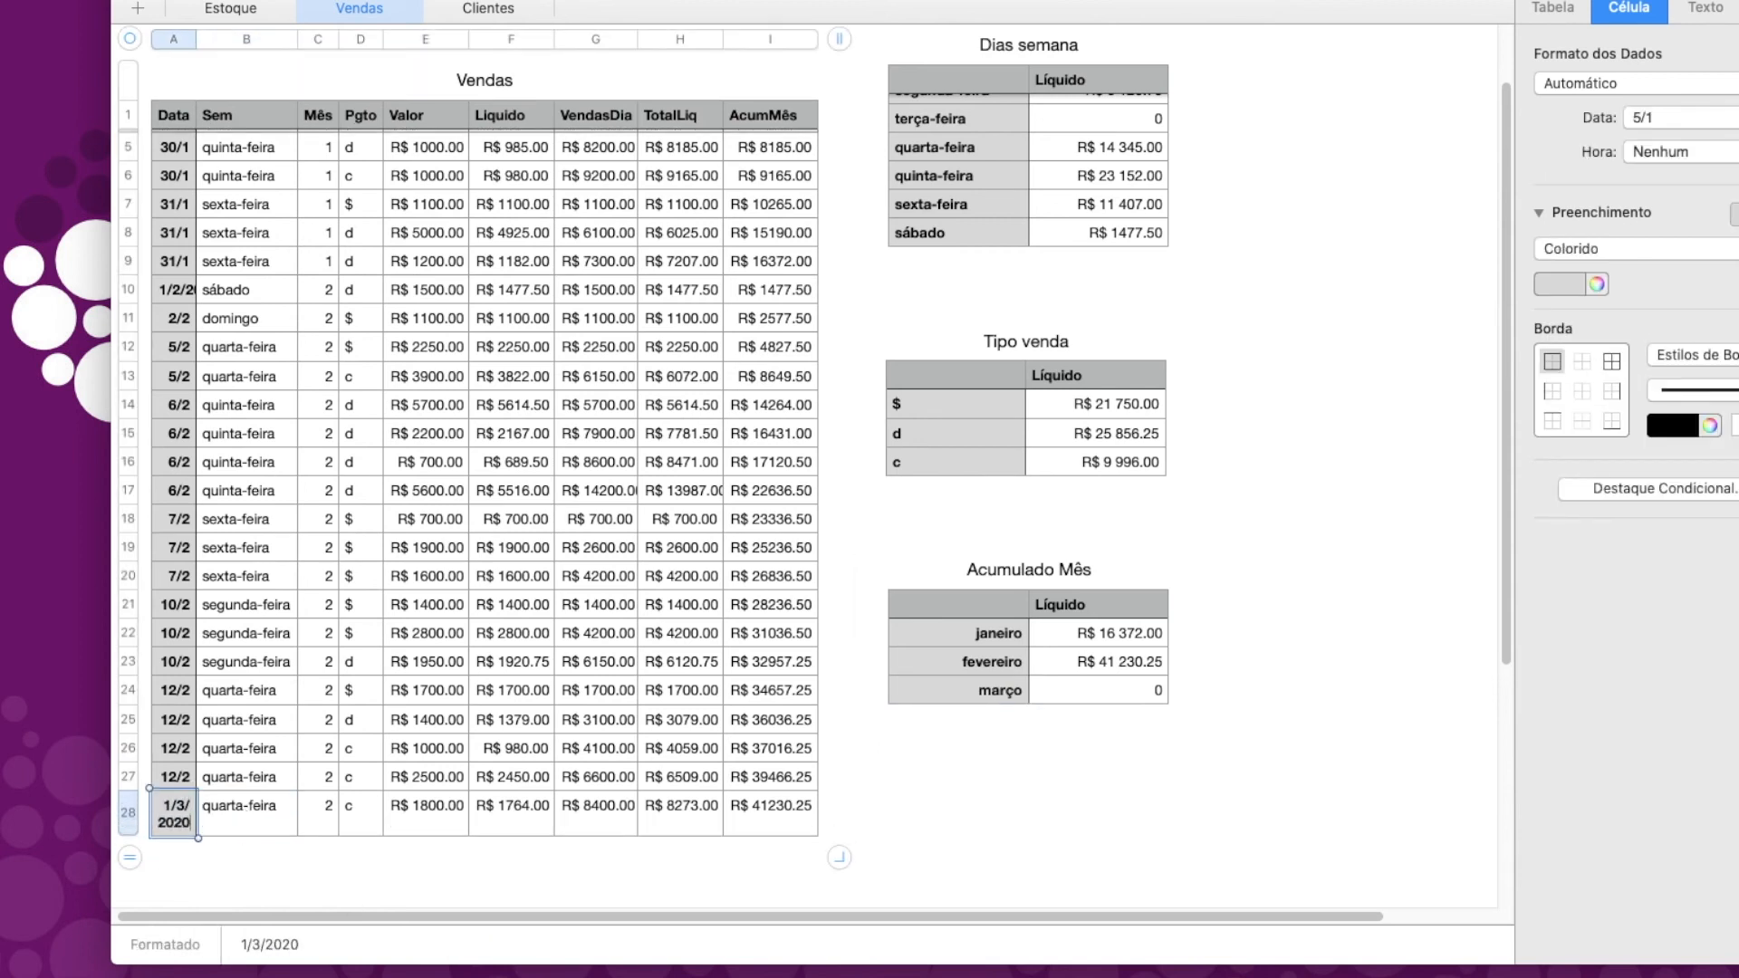
{"action": "key", "text": "Return"}
Step: Check the recalculated weekday and month tables, and nudge Acumulado Mês into line with the Tipo venda table
{"action": "left_click", "coordinate": [221, 806]}
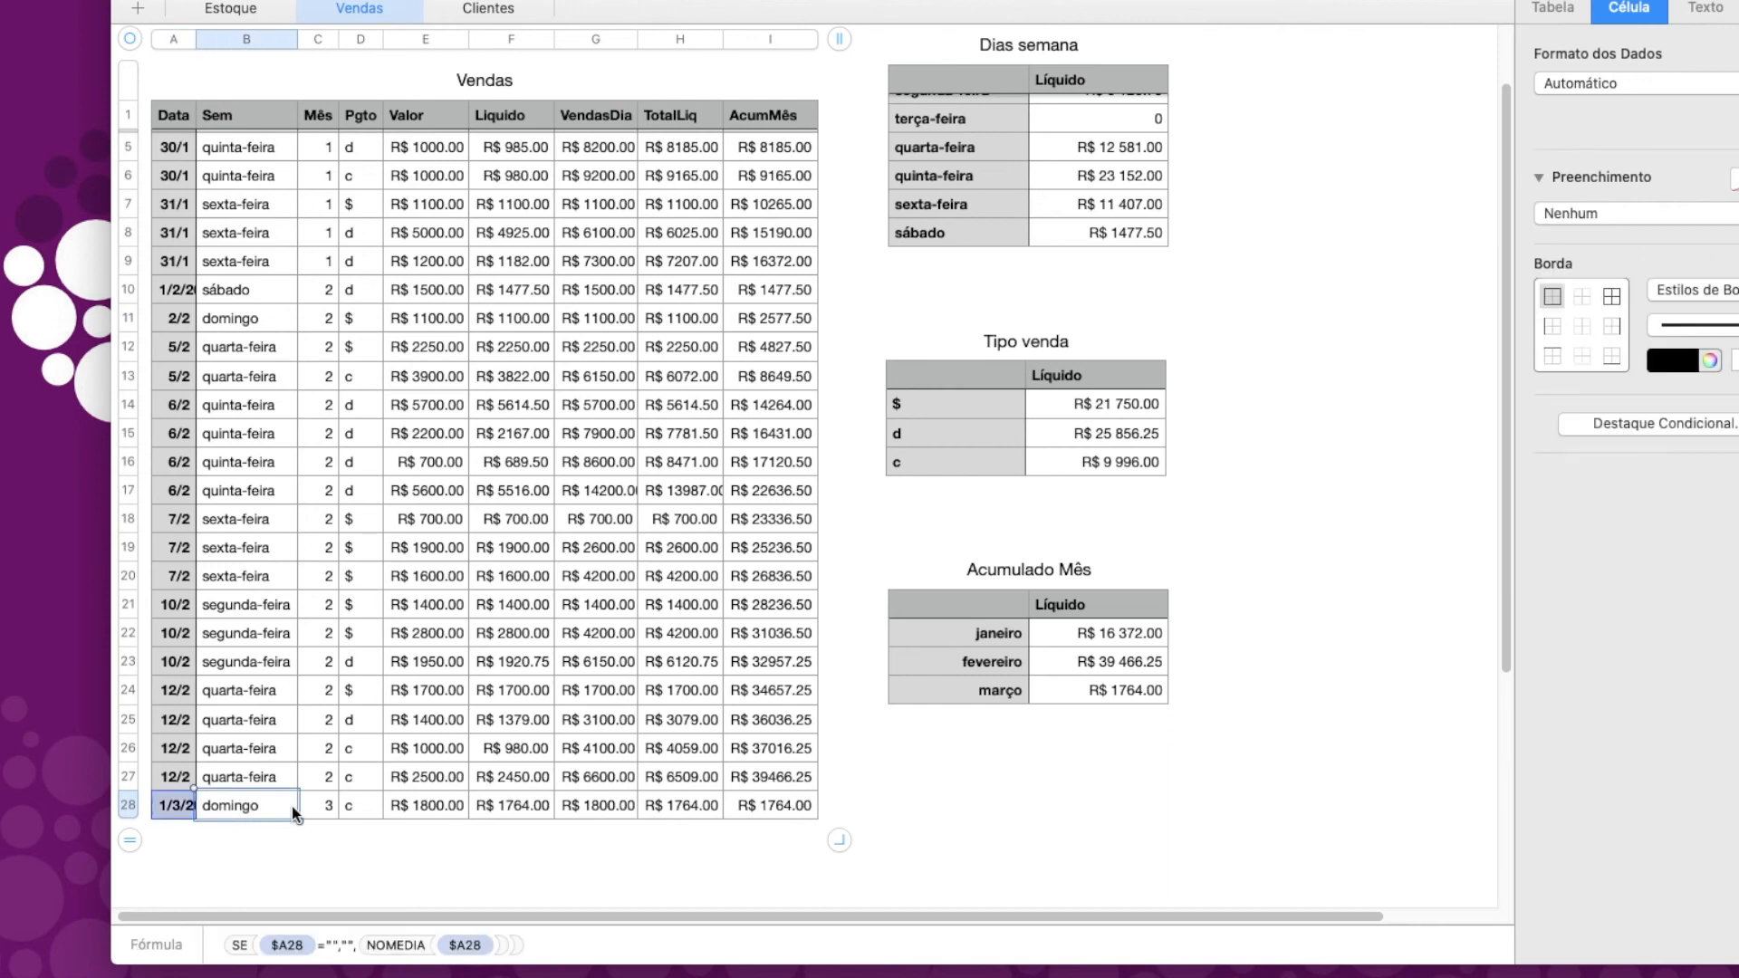
{"action": "scroll", "coordinate": [1087, 308], "scroll_direction": "up", "scroll_amount": 3}
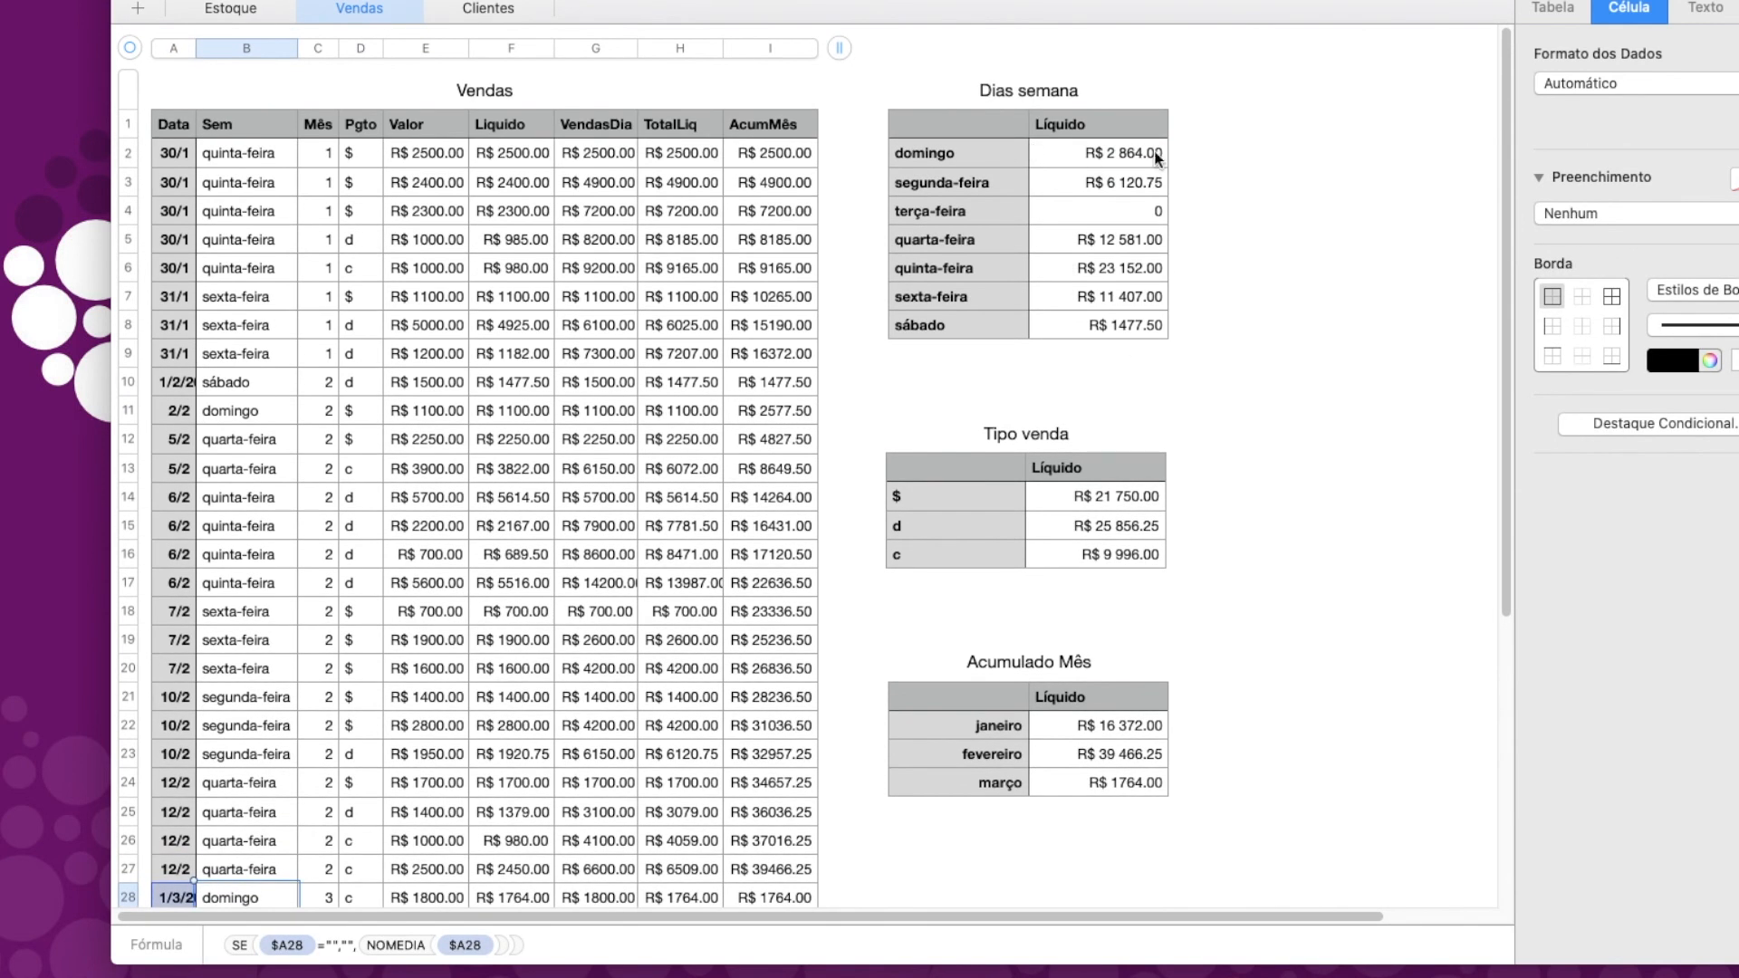
{"action": "scroll", "coordinate": [489, 719], "scroll_direction": "down", "scroll_amount": 3}
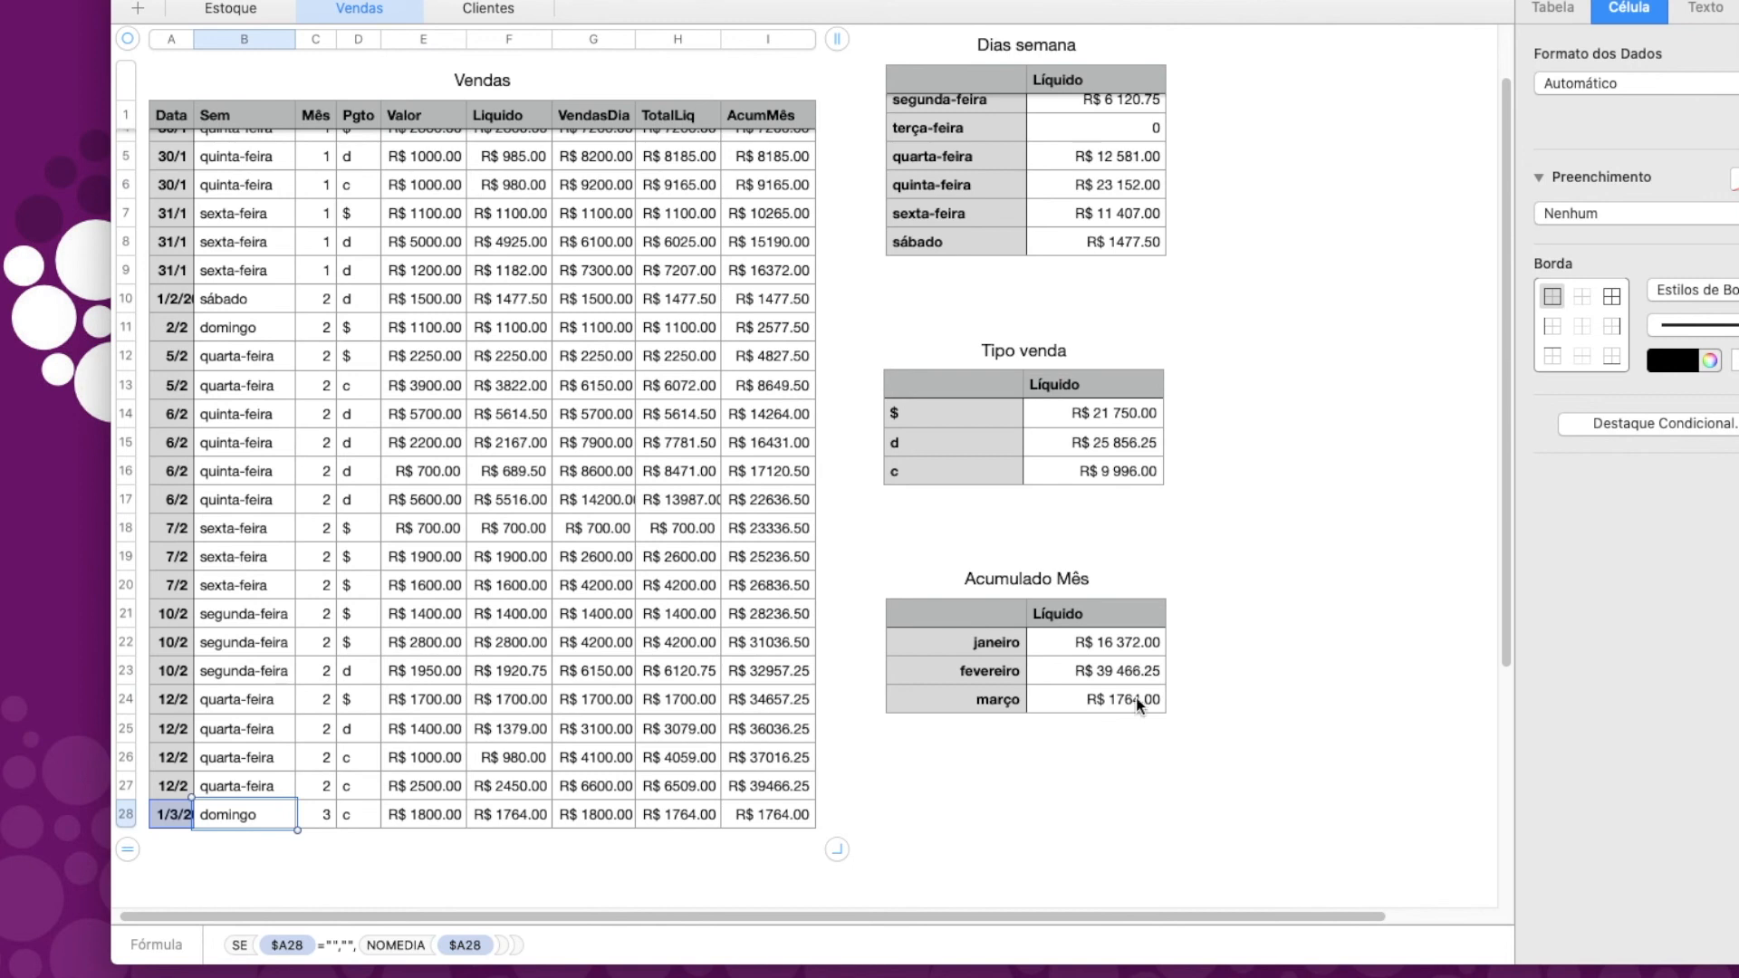
{"action": "scroll", "coordinate": [1136, 698], "scroll_direction": "up", "scroll_amount": 3}
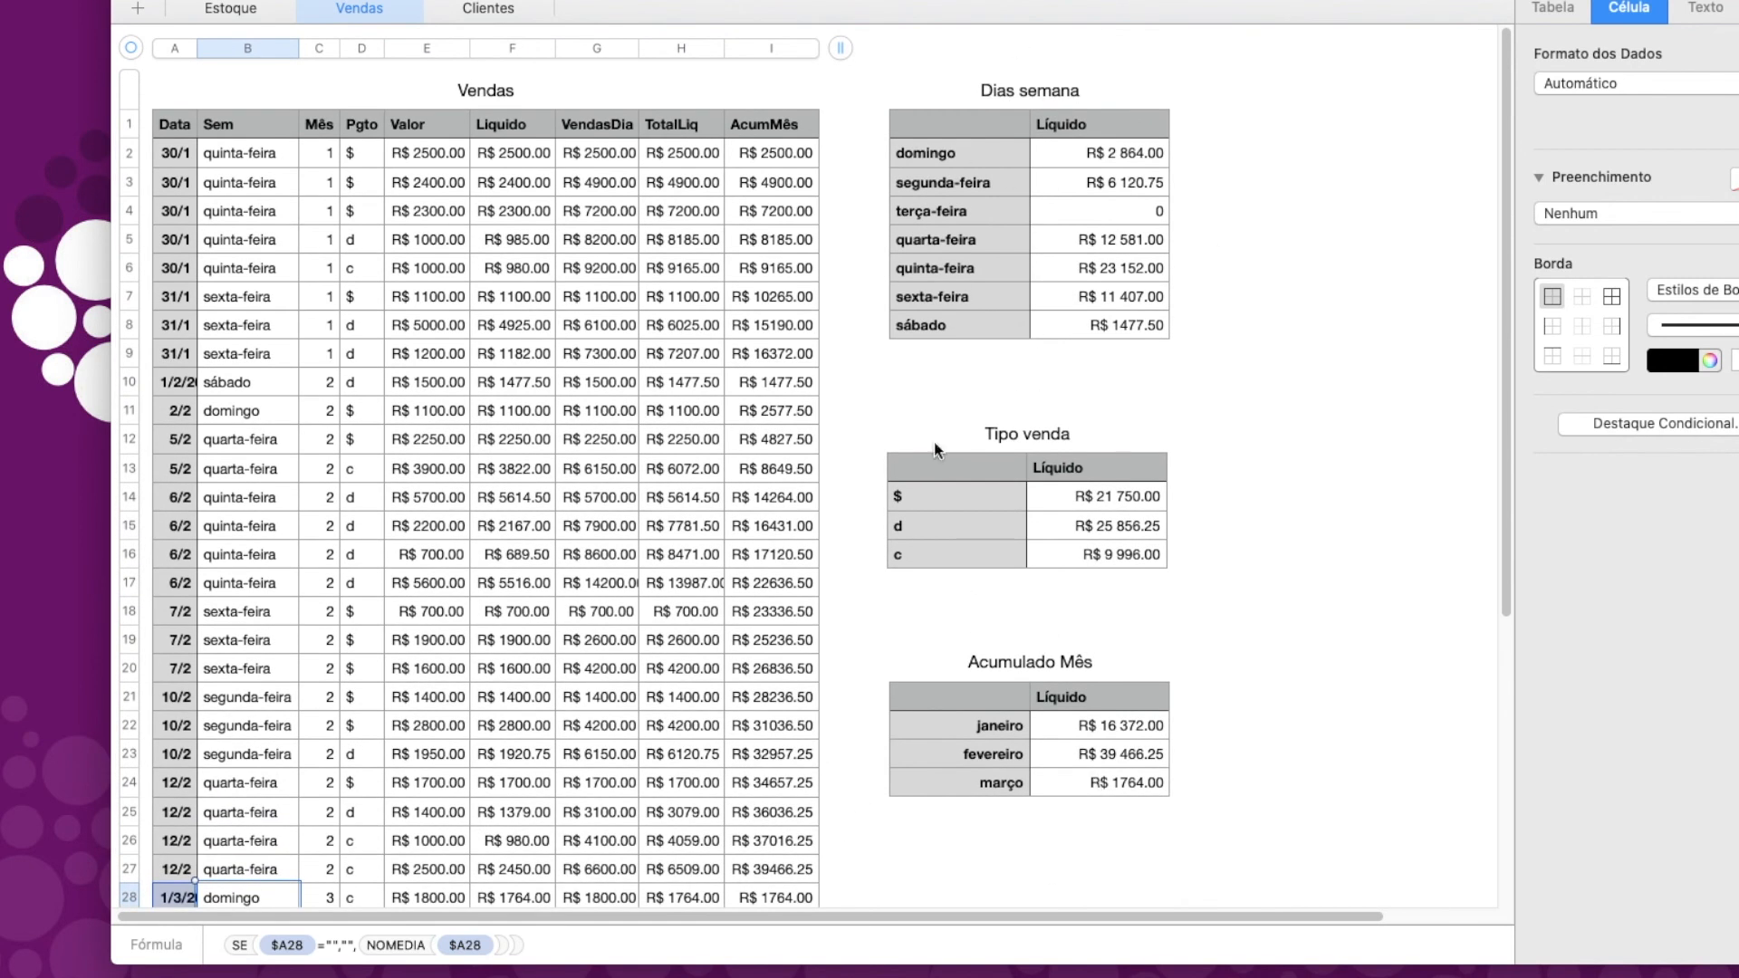
{"action": "left_click", "coordinate": [975, 745]}
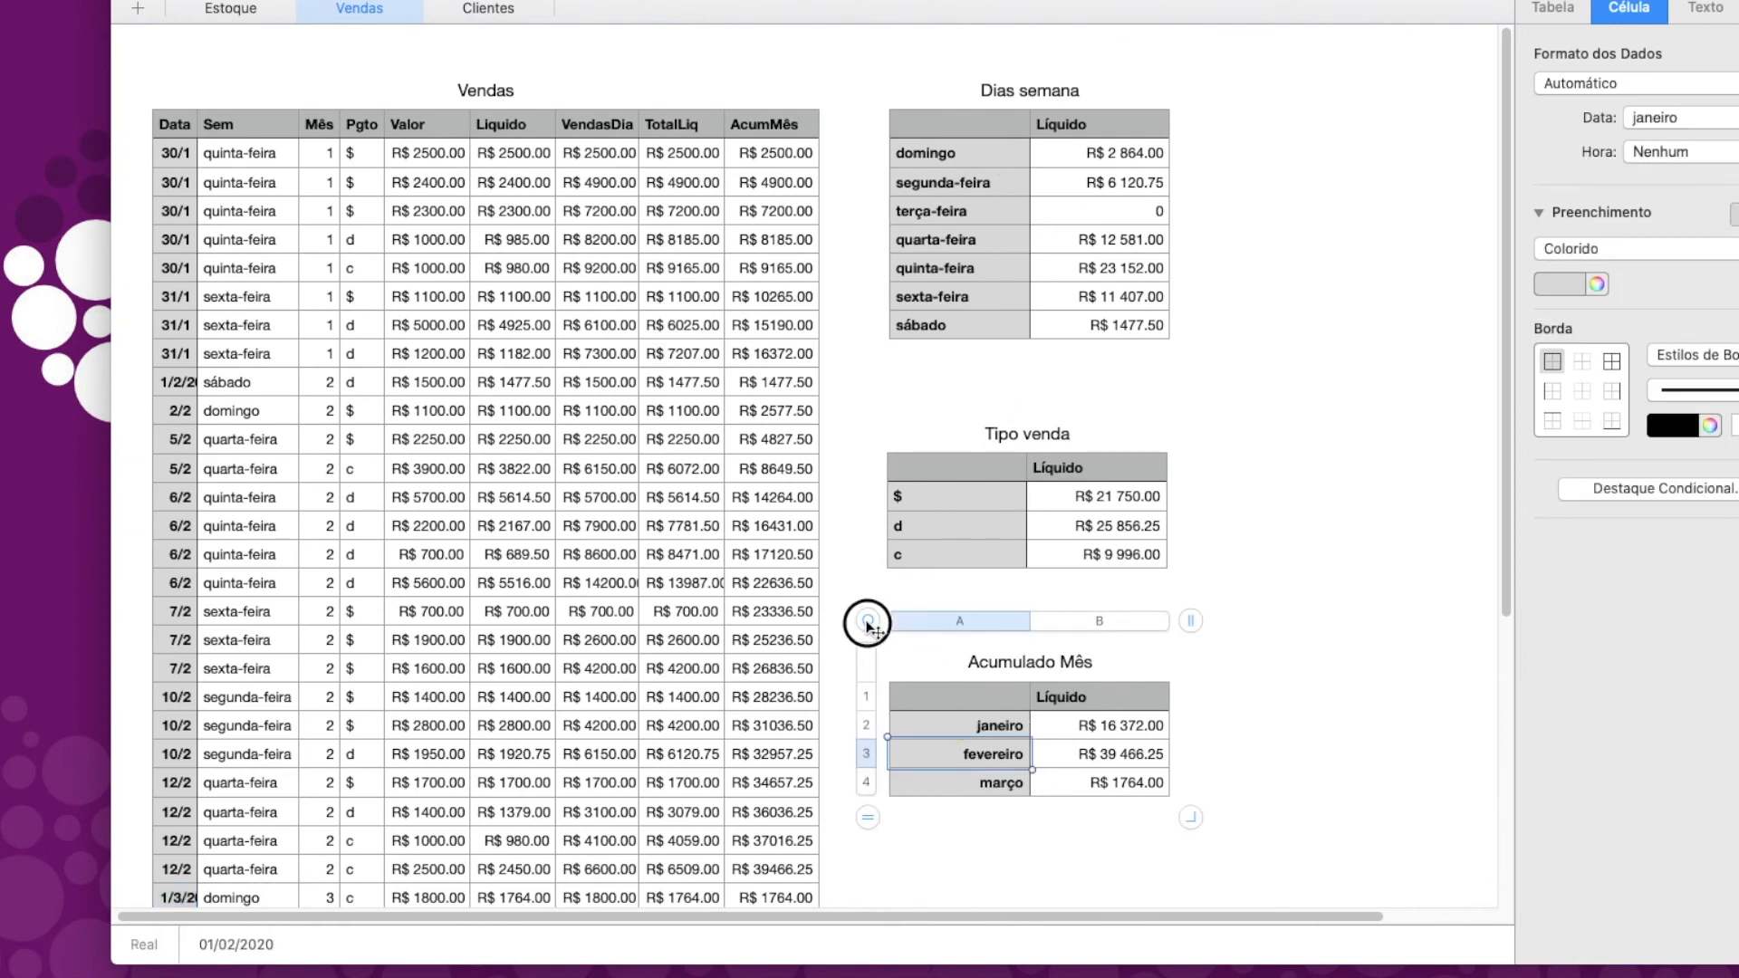
{"action": "left_click_drag", "start_coordinate": [868, 622], "coordinate": [865, 623]}
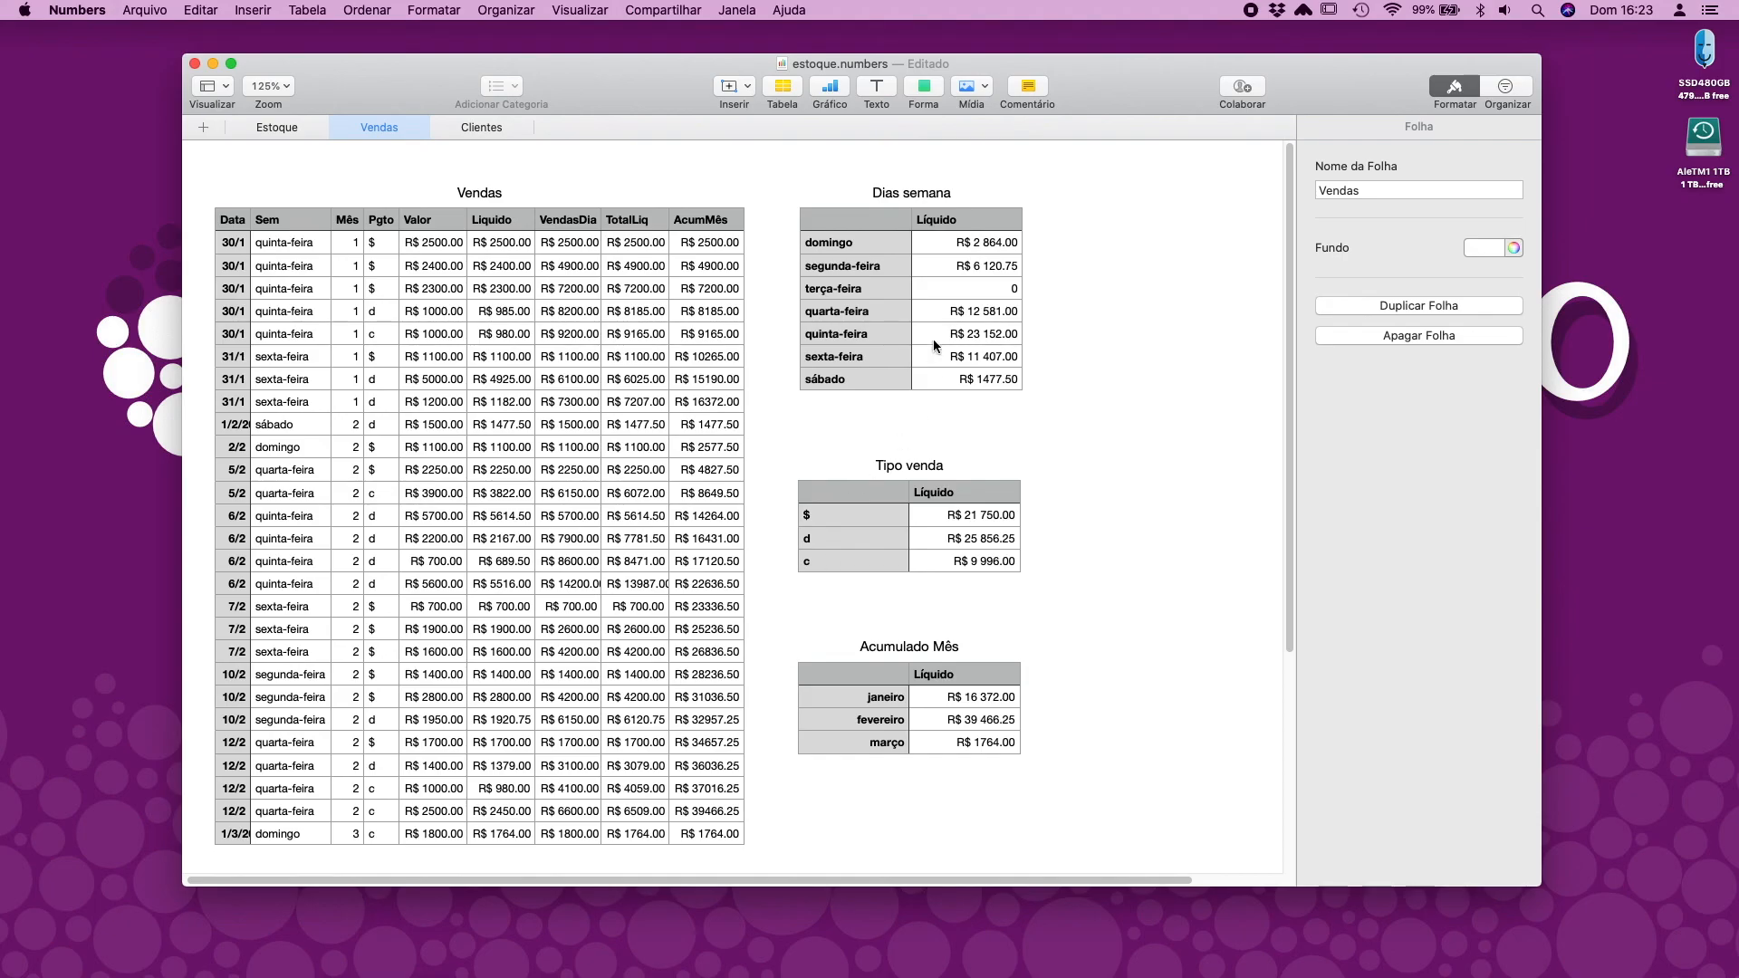
Step: Insert a 2D column chart from the Líquido values of domingo through sábado in Dias semana
{"action": "left_click_drag", "start_coordinate": [964, 244], "coordinate": [963, 377]}
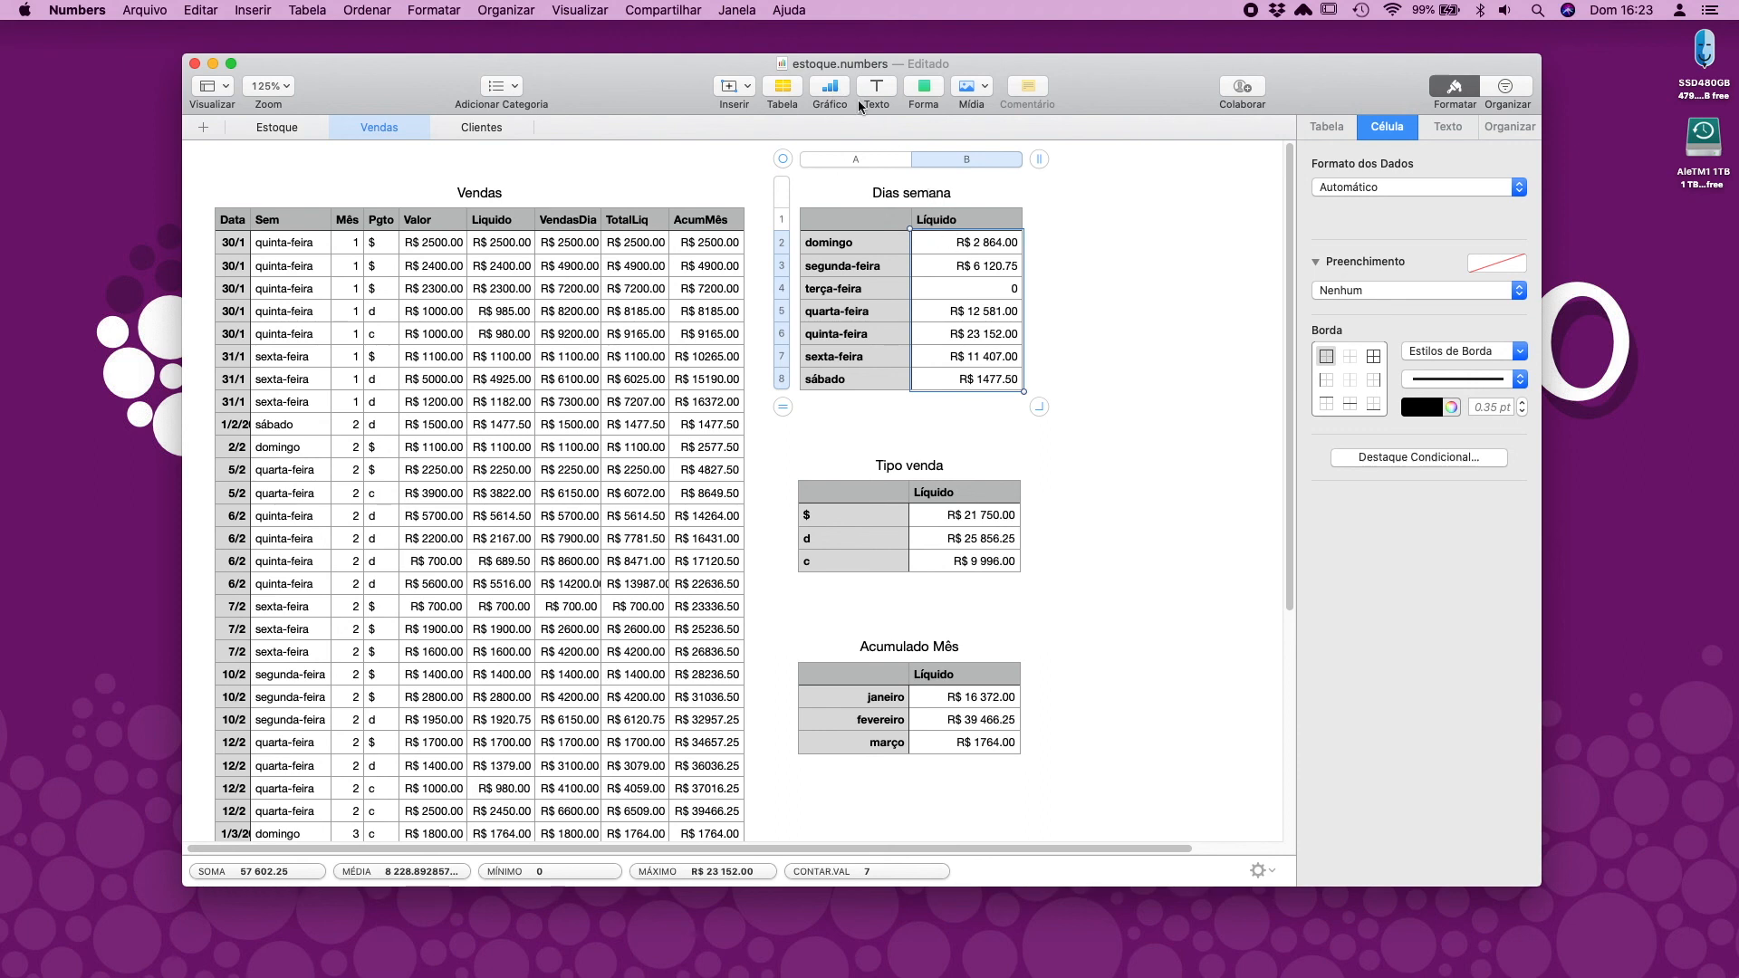
{"action": "left_click", "coordinate": [829, 90]}
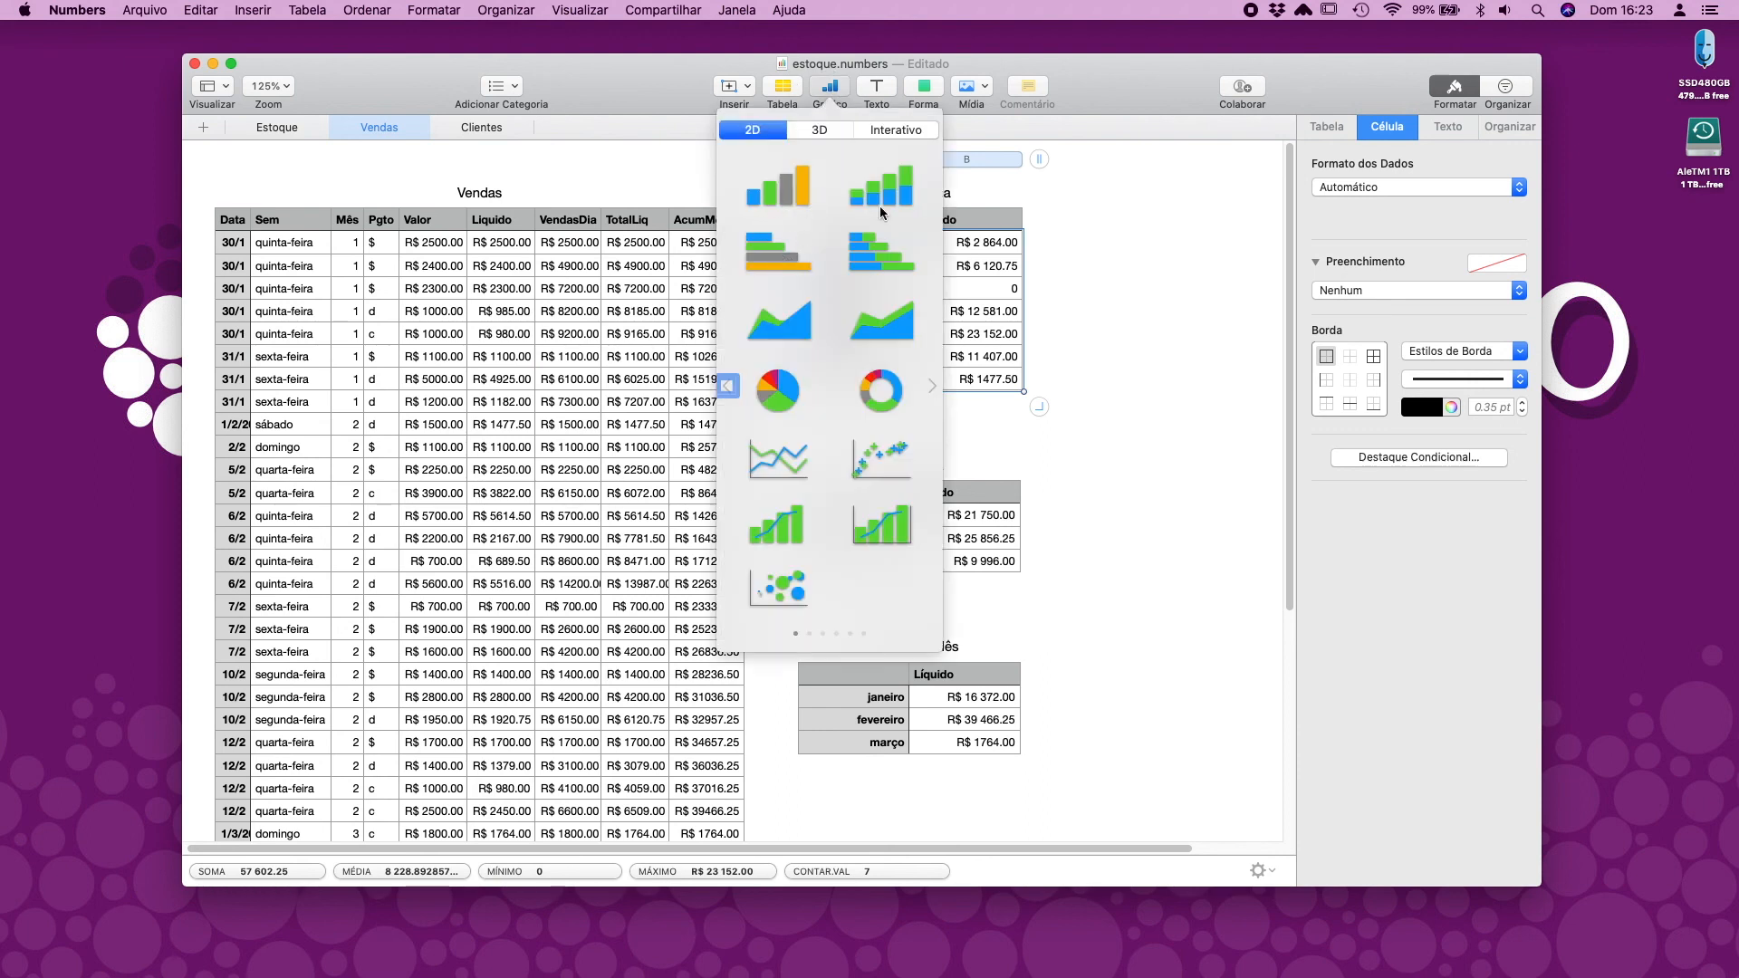
{"action": "left_click", "coordinate": [789, 192]}
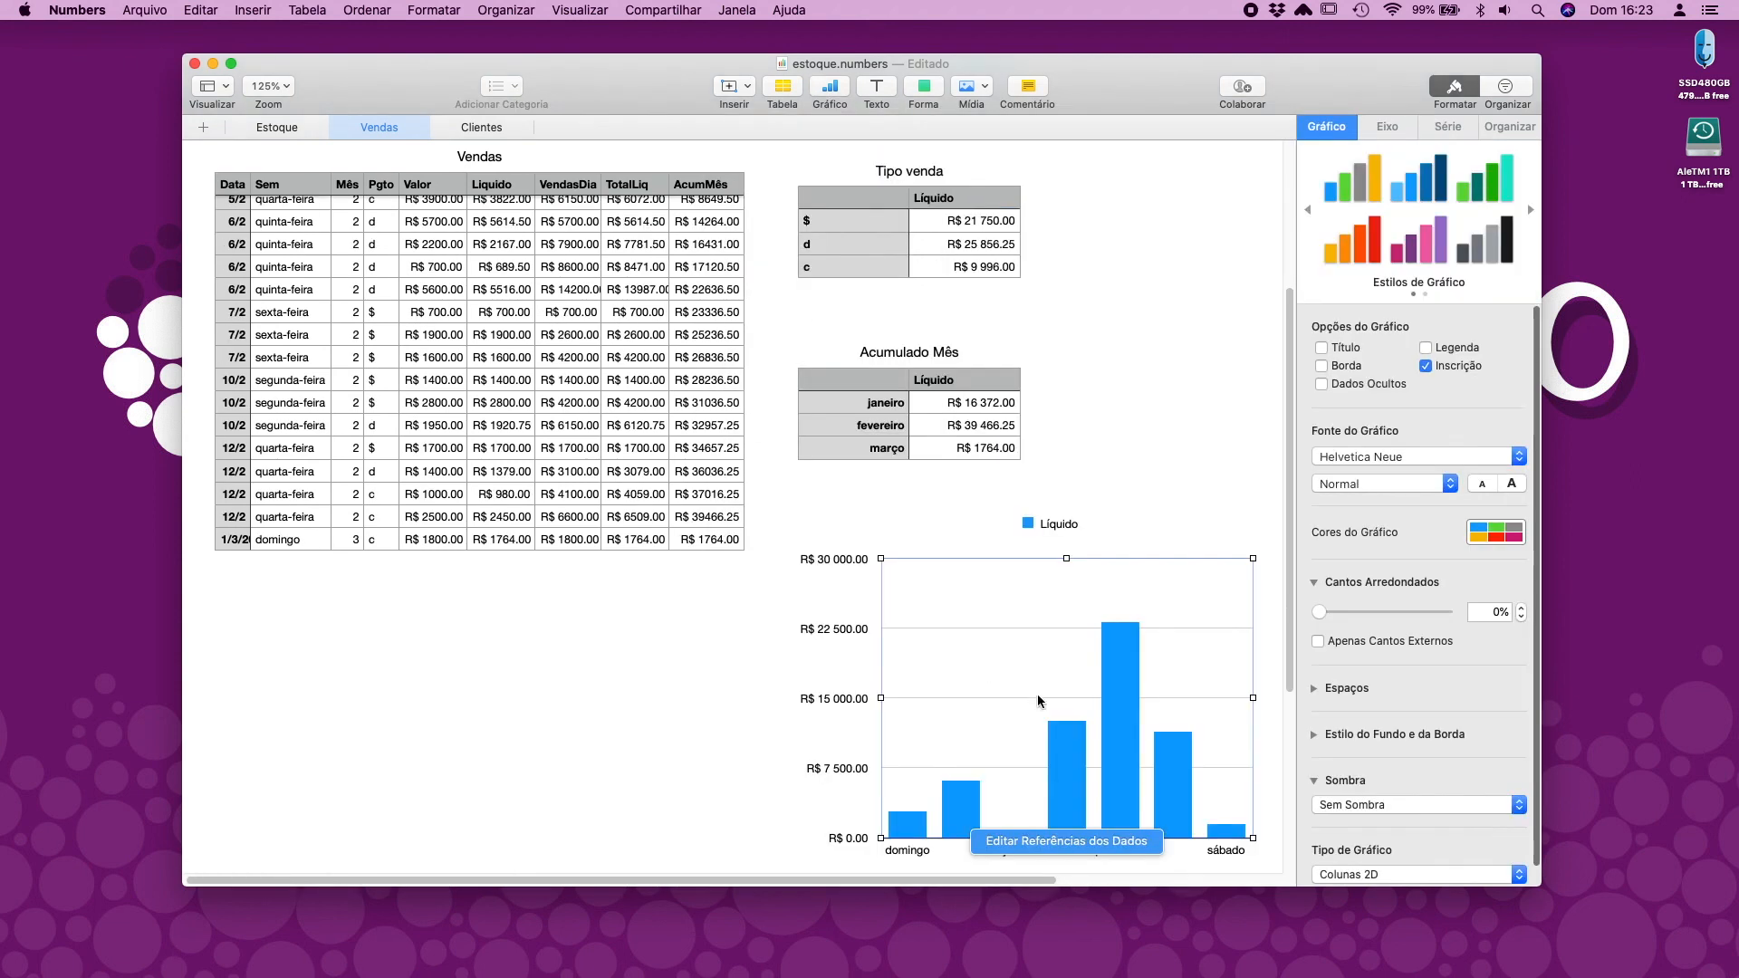
Step: Move the column chart up into the empty area to the right of the Dias semana table
{"action": "left_click_drag", "start_coordinate": [1042, 704], "coordinate": [1084, 296]}
{"action": "scroll", "coordinate": [1043, 480], "scroll_direction": "up", "scroll_amount": 6}
{"action": "scroll", "coordinate": [1043, 480], "scroll_direction": "right", "scroll_amount": 5}
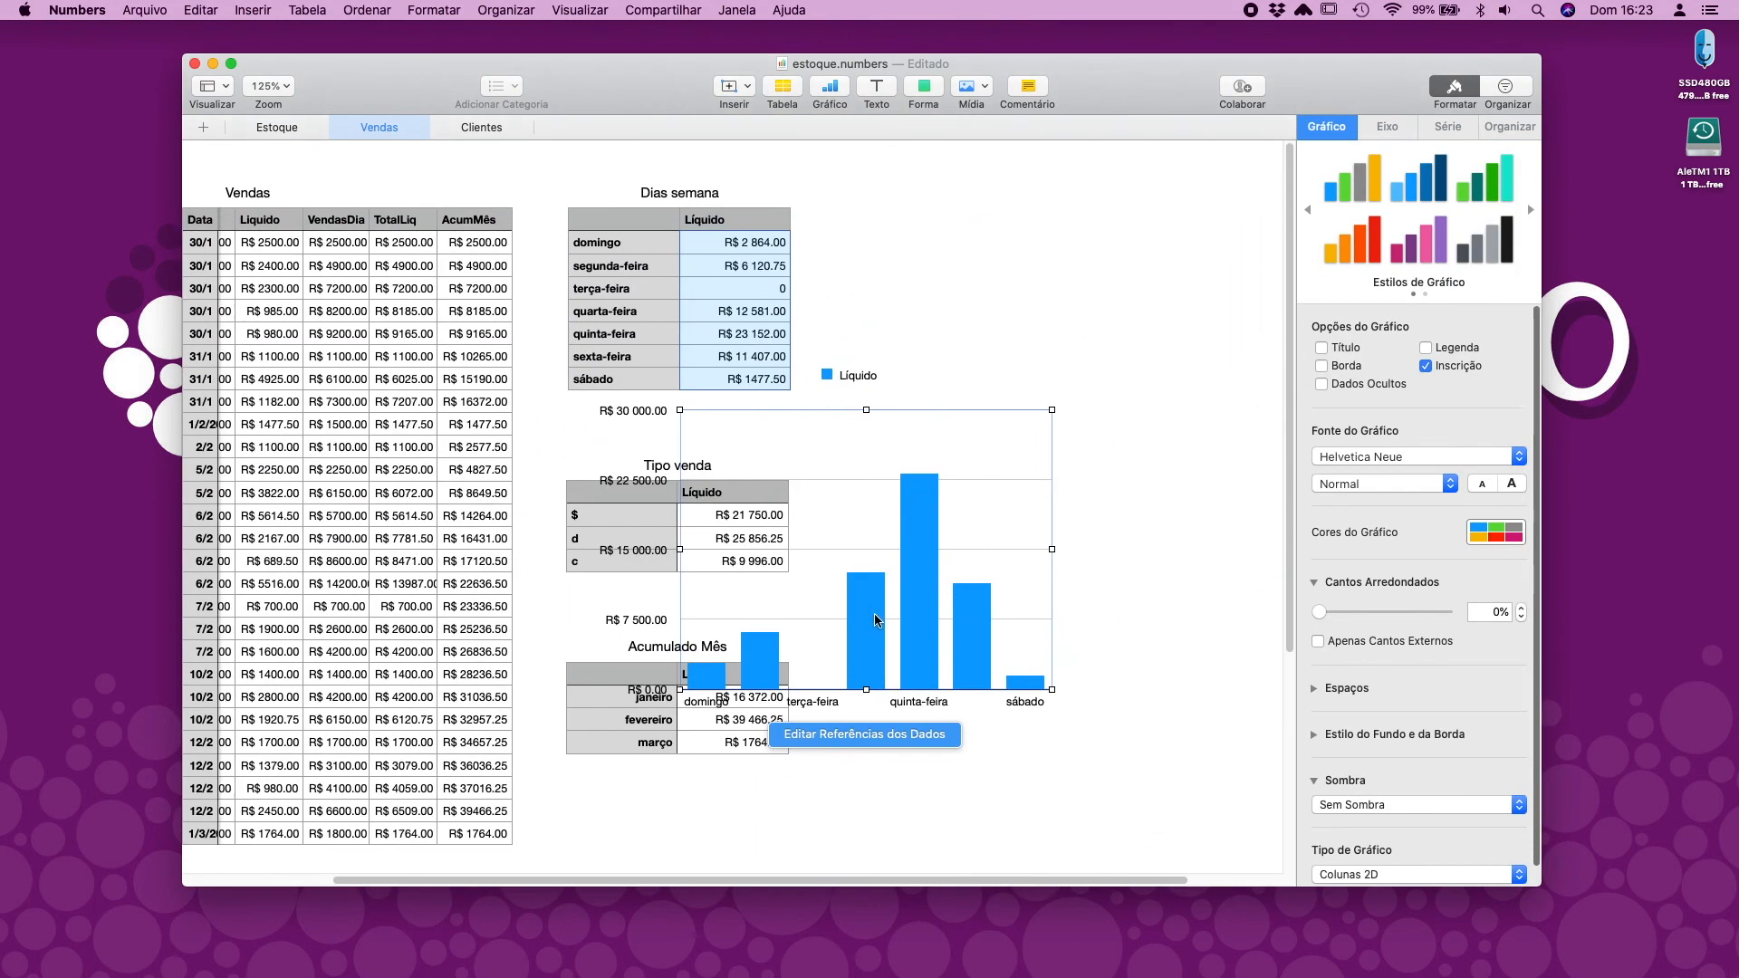
{"action": "left_click_drag", "start_coordinate": [874, 614], "coordinate": [1102, 402]}
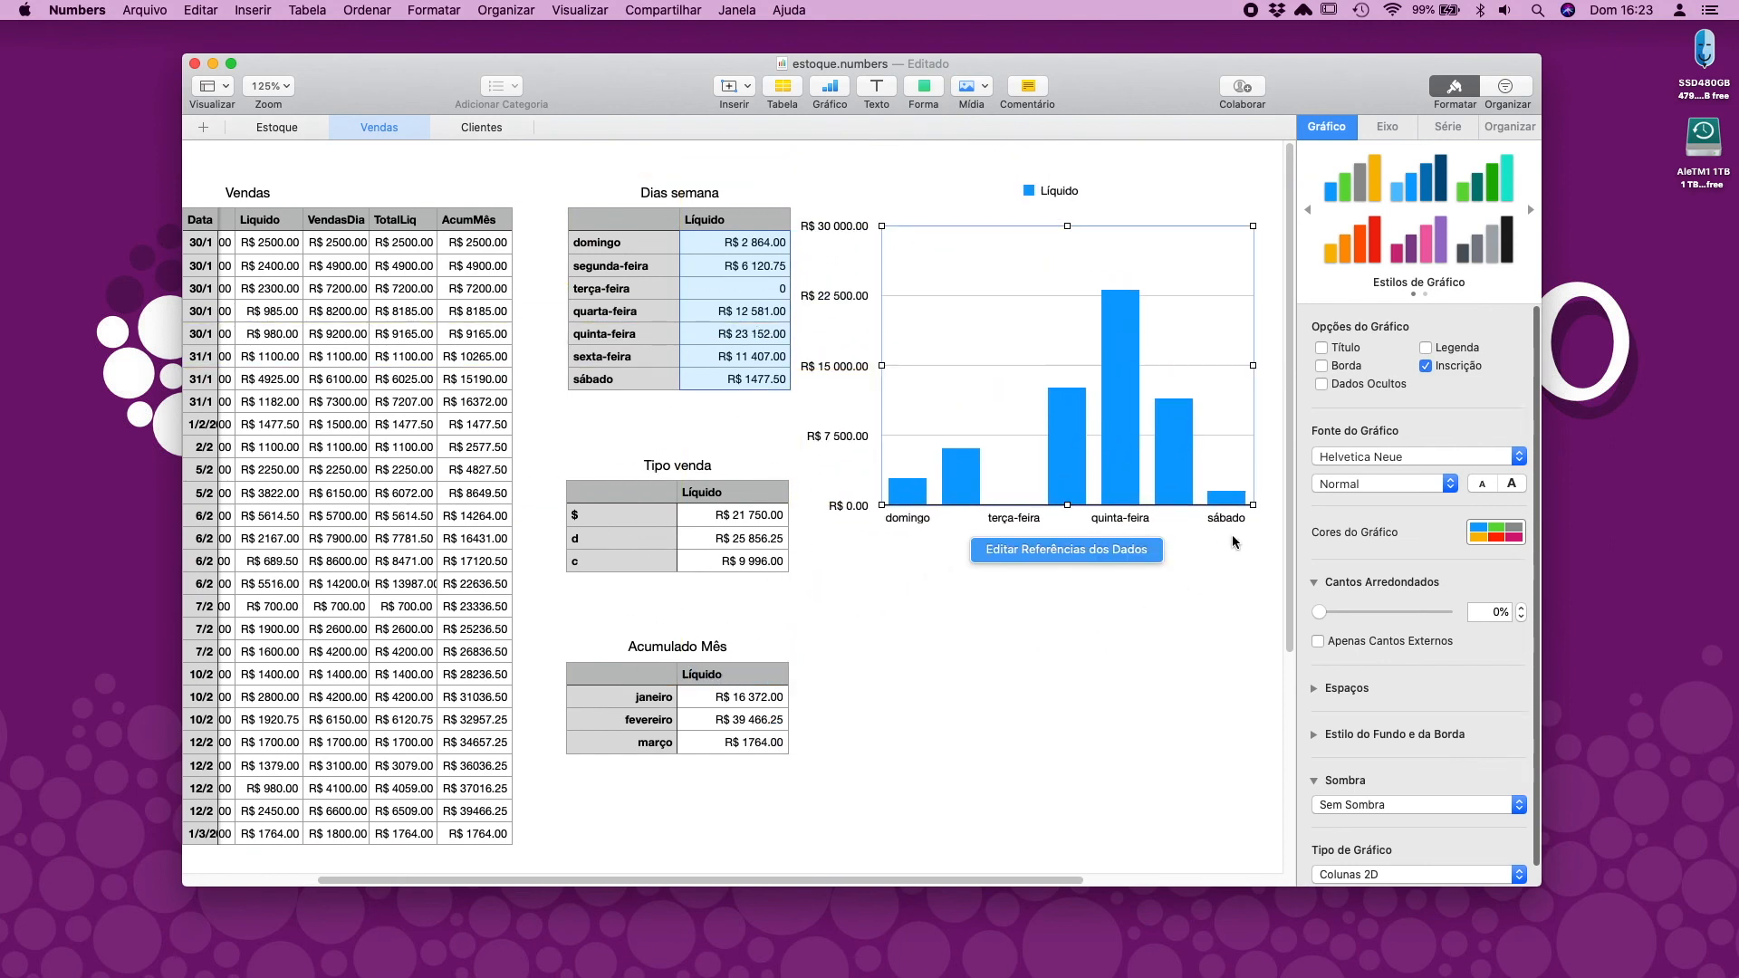
Step: Shrink the column chart to fit the height of the Dias semana table and line it up beside it
{"action": "left_click_drag", "start_coordinate": [1257, 509], "coordinate": [1113, 338]}
{"action": "left_click_drag", "start_coordinate": [921, 335], "coordinate": [928, 381]}
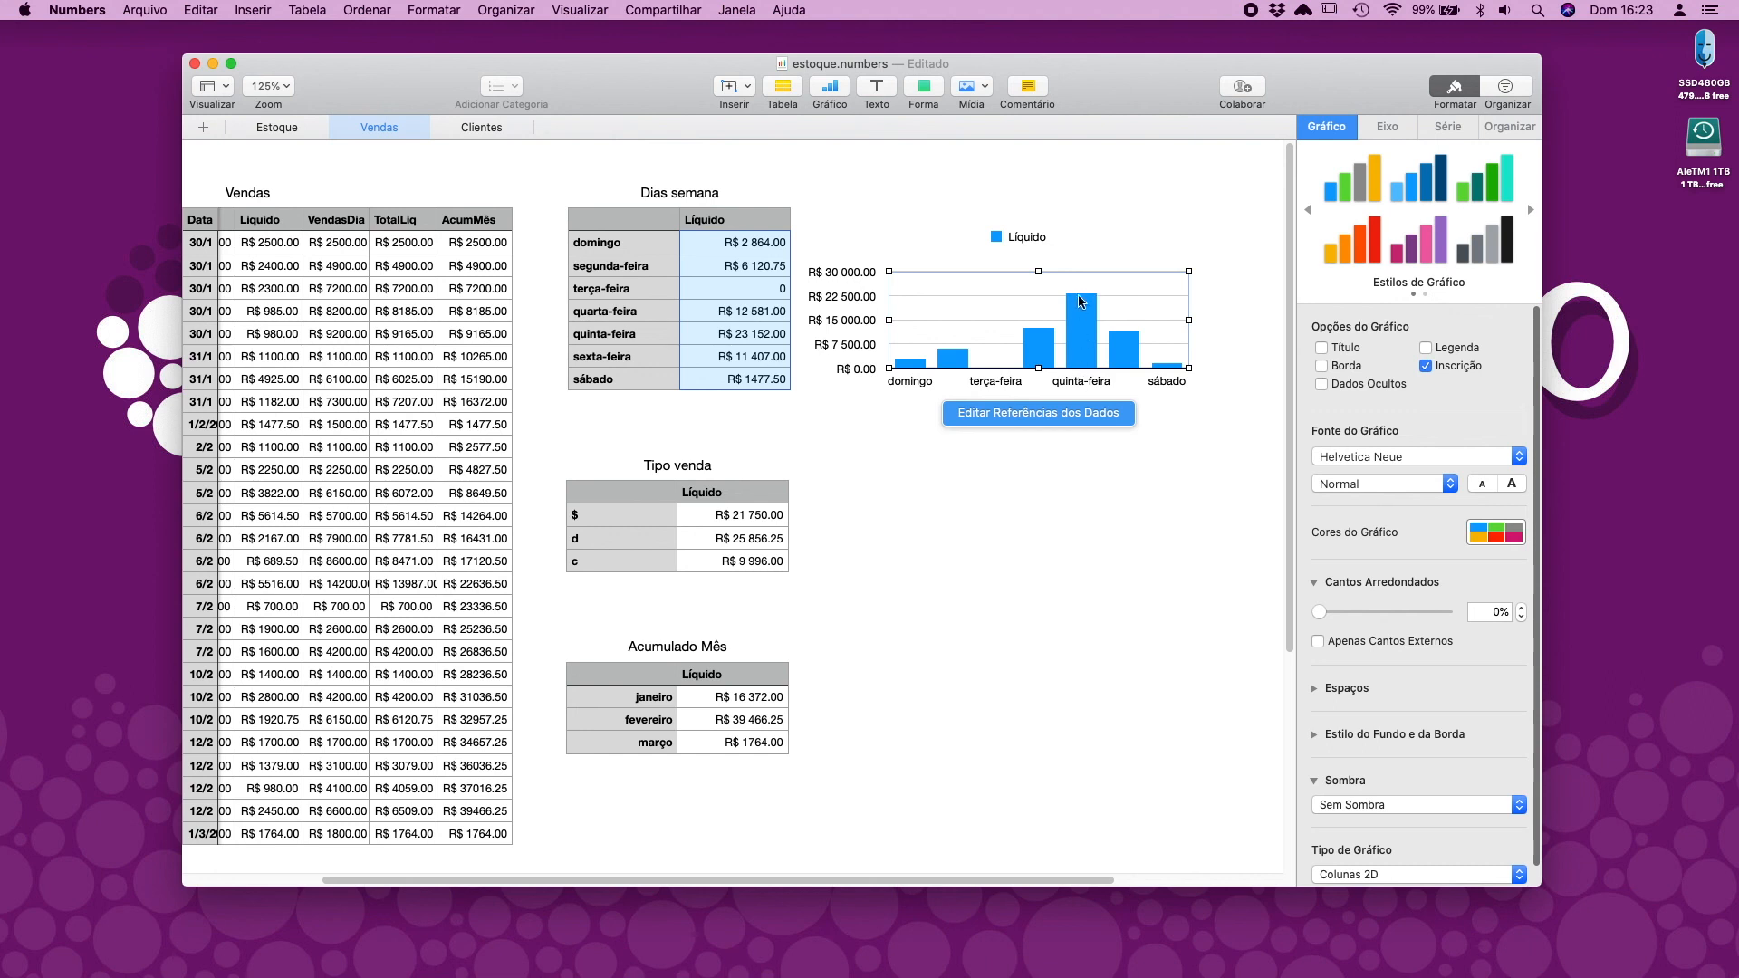
{"action": "left_click", "coordinate": [970, 563]}
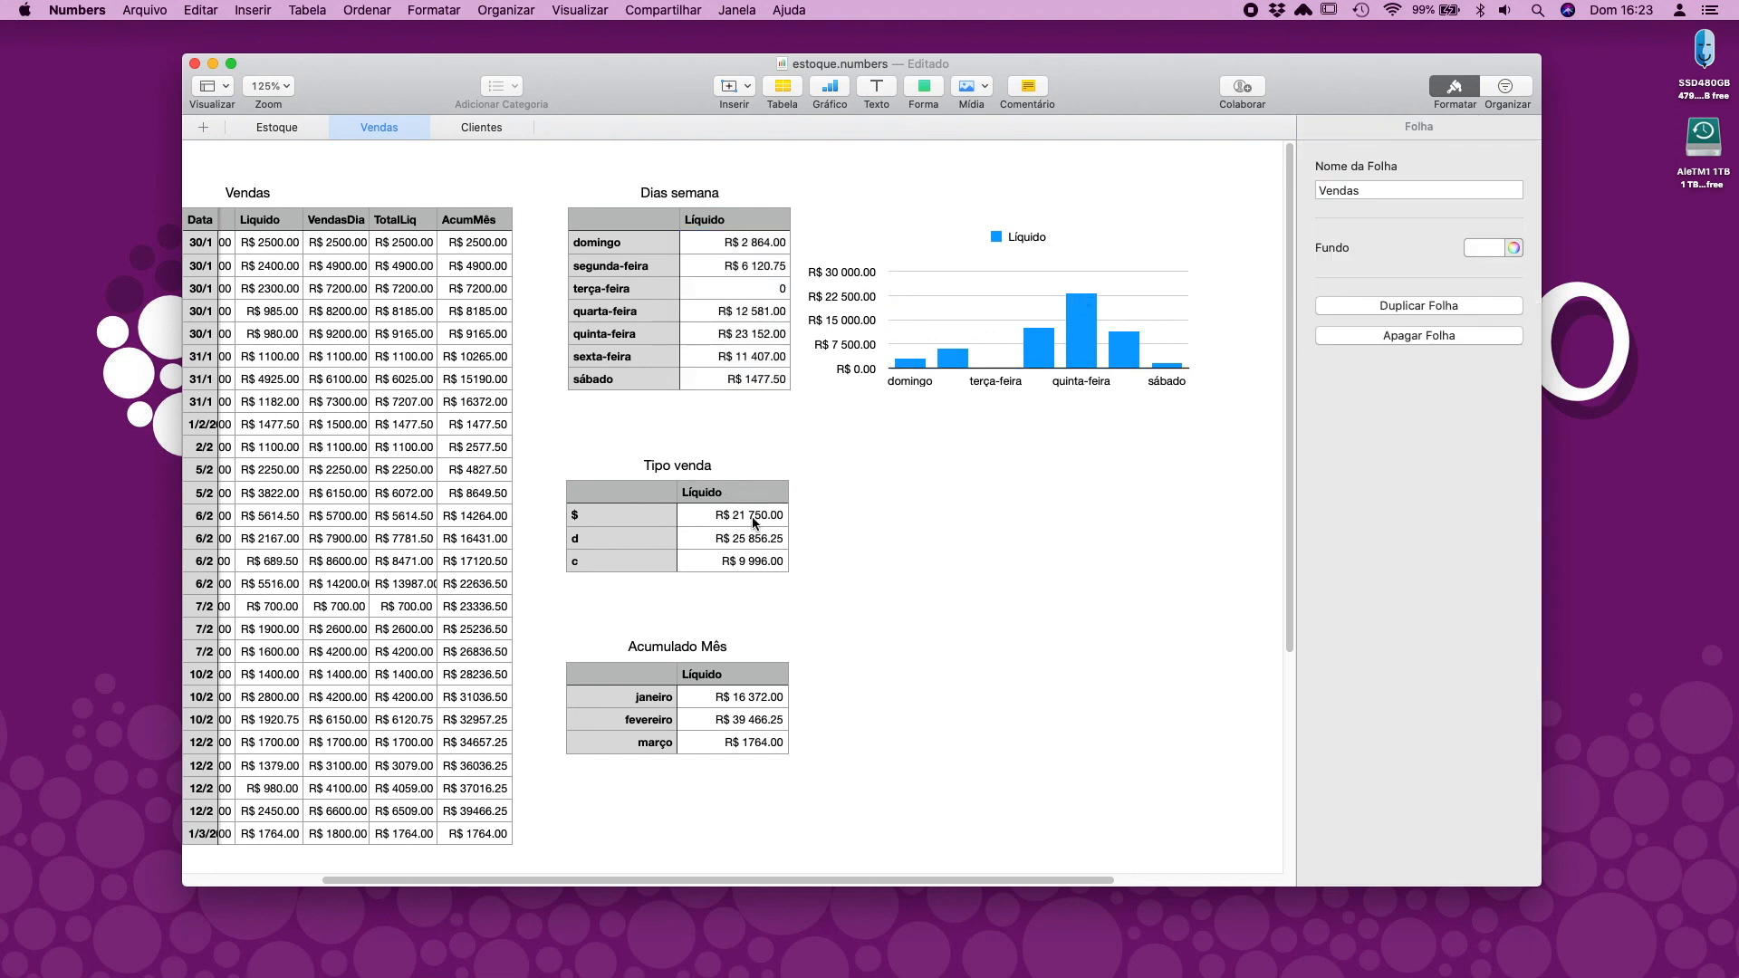
Step: Insert a 2D column chart from the Líquido values of $, d and c in the Tipo venda table
{"action": "left_click", "coordinate": [757, 518]}
{"action": "left_click", "coordinate": [752, 563], "text": "shift"}
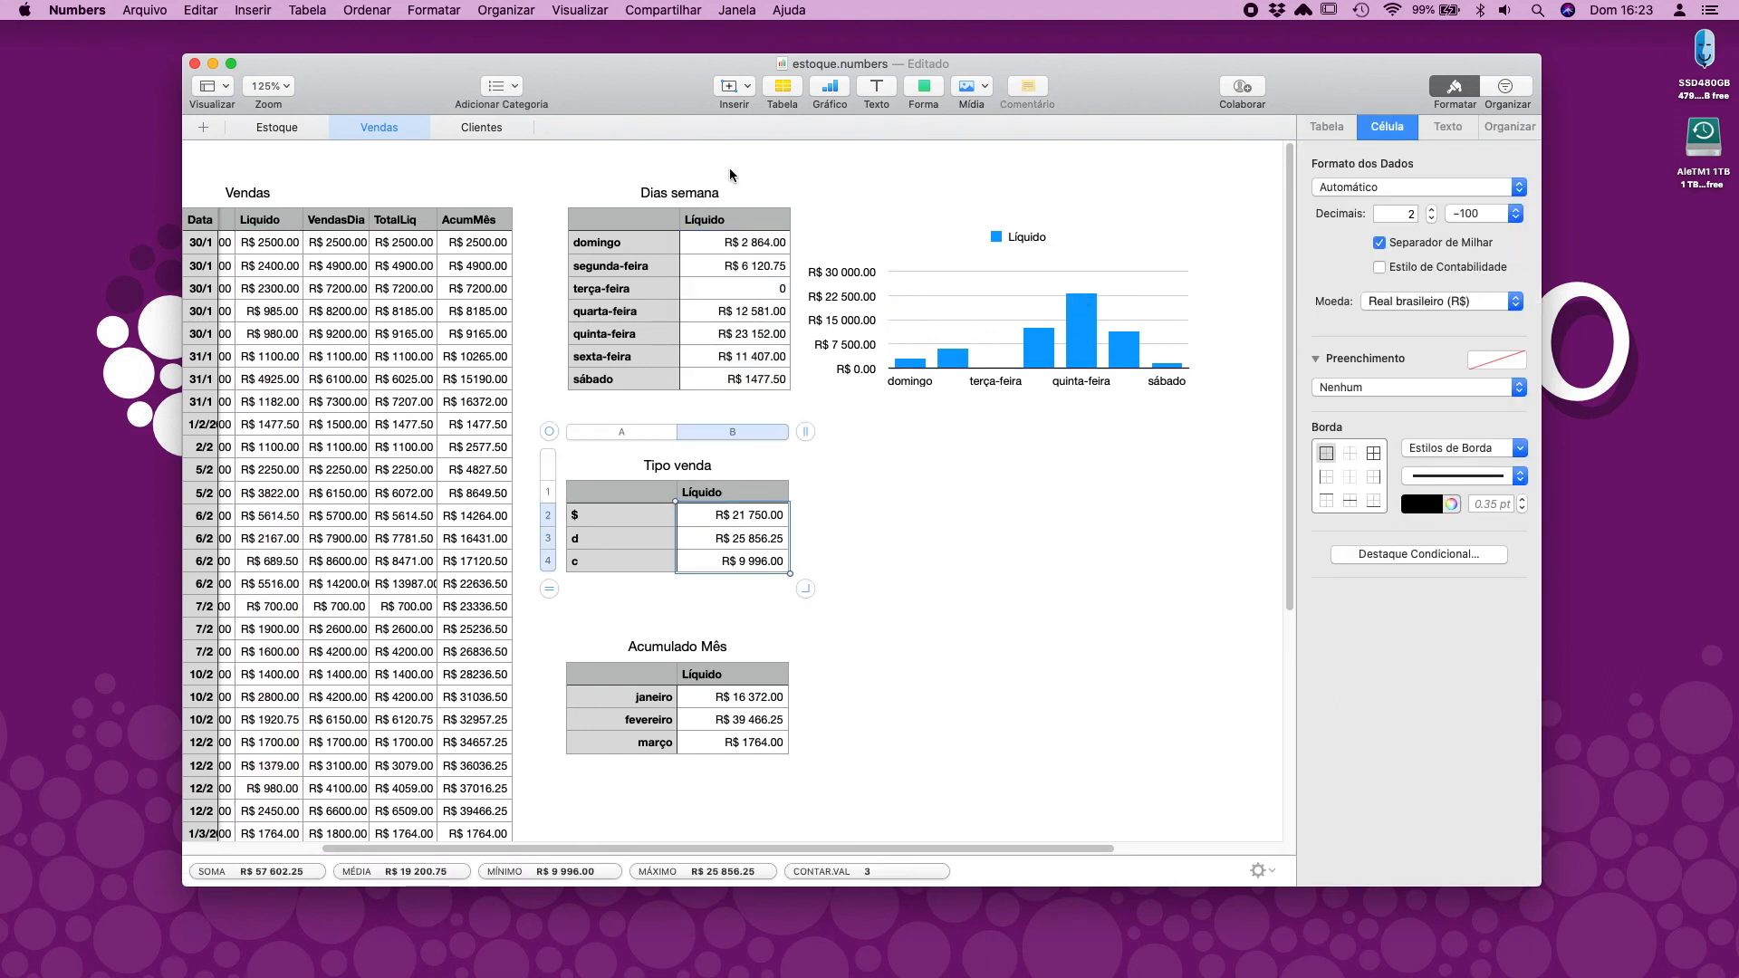
{"action": "left_click", "coordinate": [831, 88]}
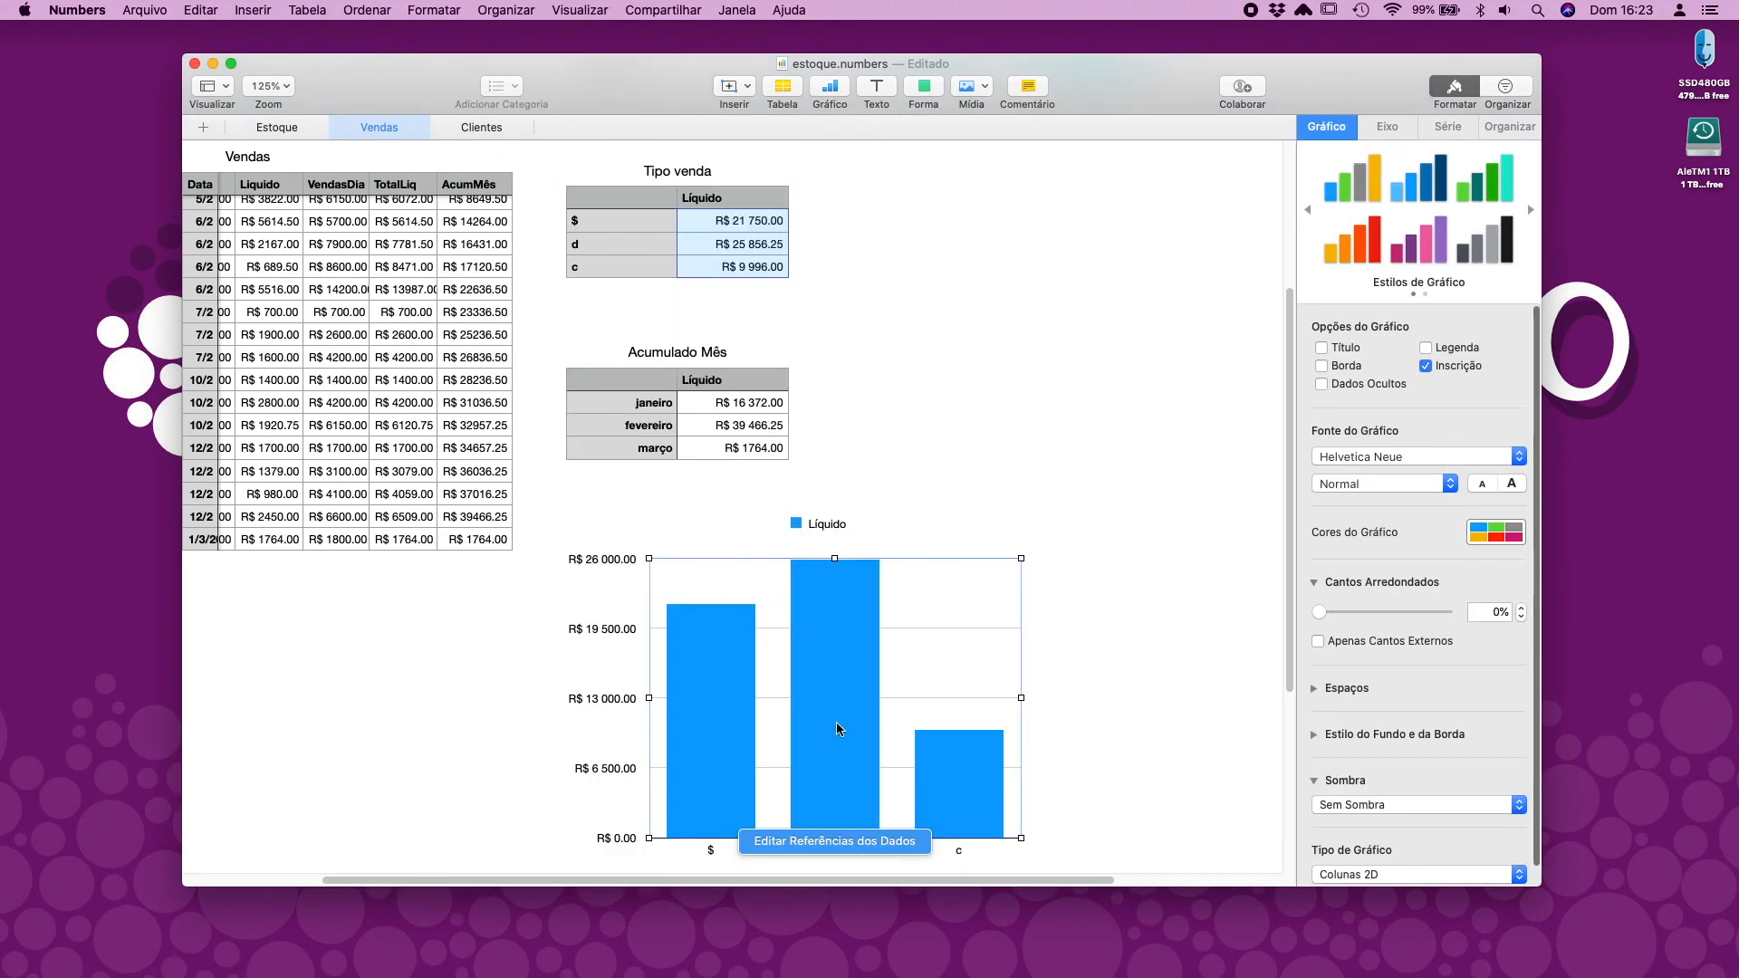
Step: Move the new column chart beside the Tipo venda table and shrink it to roughly the table's height
{"action": "left_click_drag", "start_coordinate": [835, 720], "coordinate": [1029, 313]}
{"action": "scroll", "coordinate": [815, 407], "scroll_direction": "up", "scroll_amount": 1}
{"action": "scroll", "coordinate": [816, 408], "scroll_direction": "right", "scroll_amount": 1}
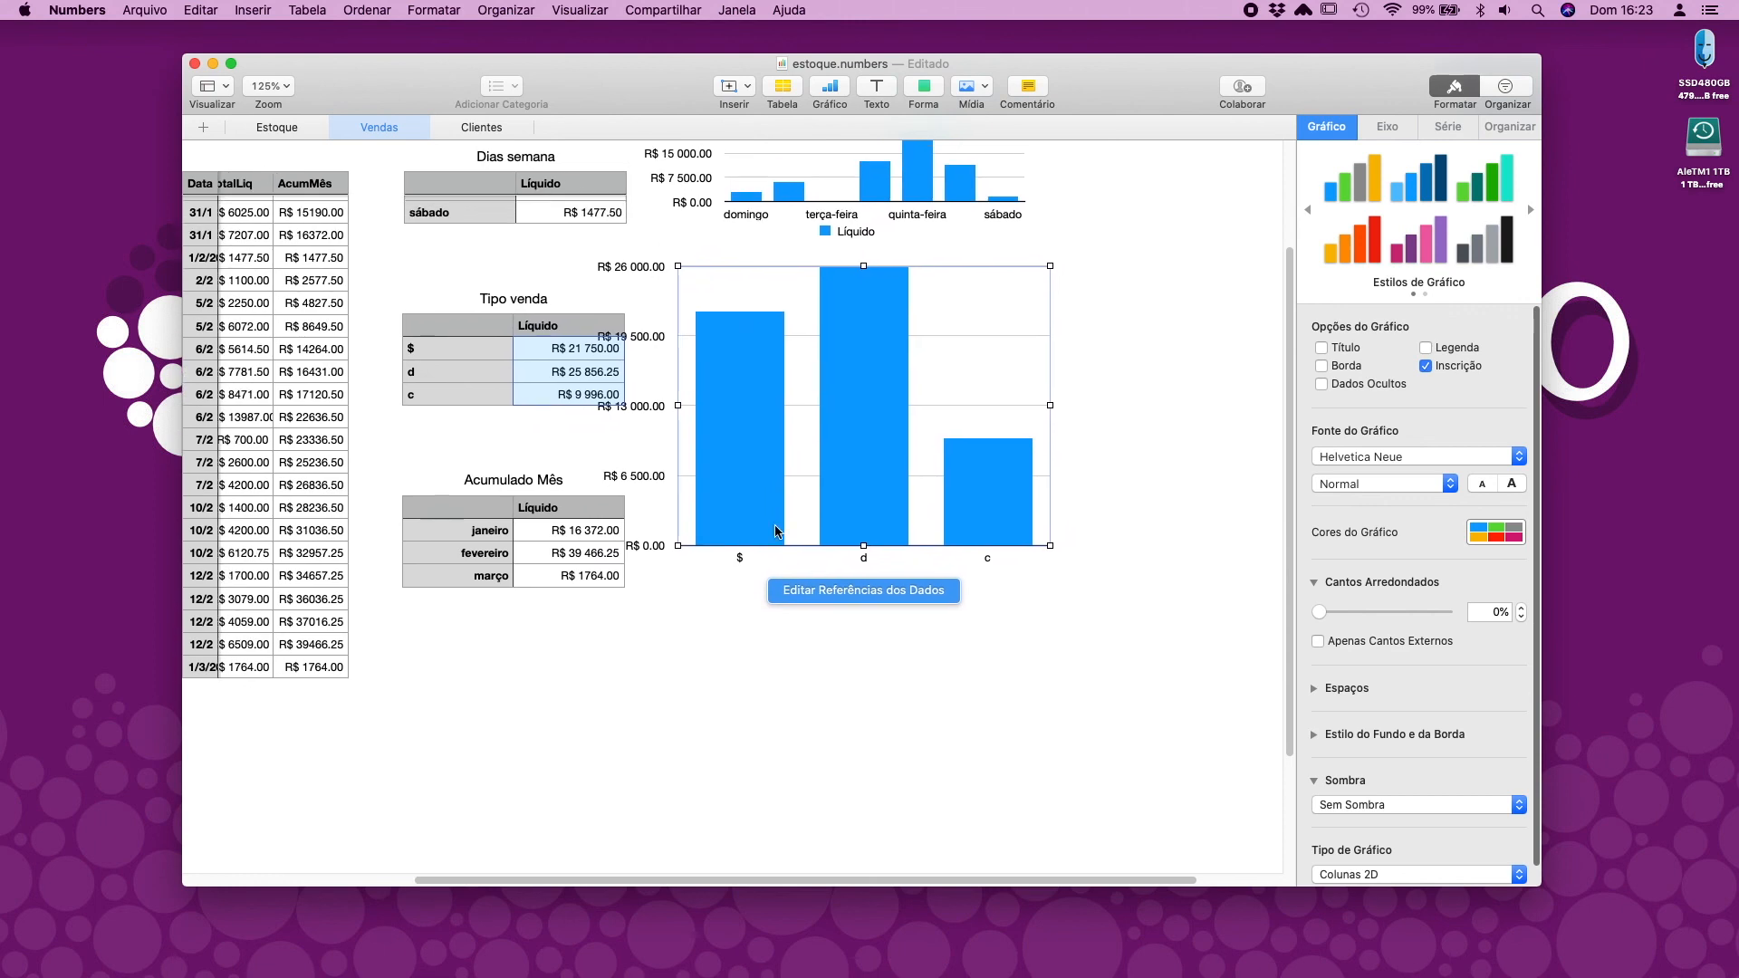
{"action": "left_click_drag", "start_coordinate": [681, 548], "coordinate": [751, 360]}
{"action": "left_click_drag", "start_coordinate": [893, 310], "coordinate": [866, 339]}
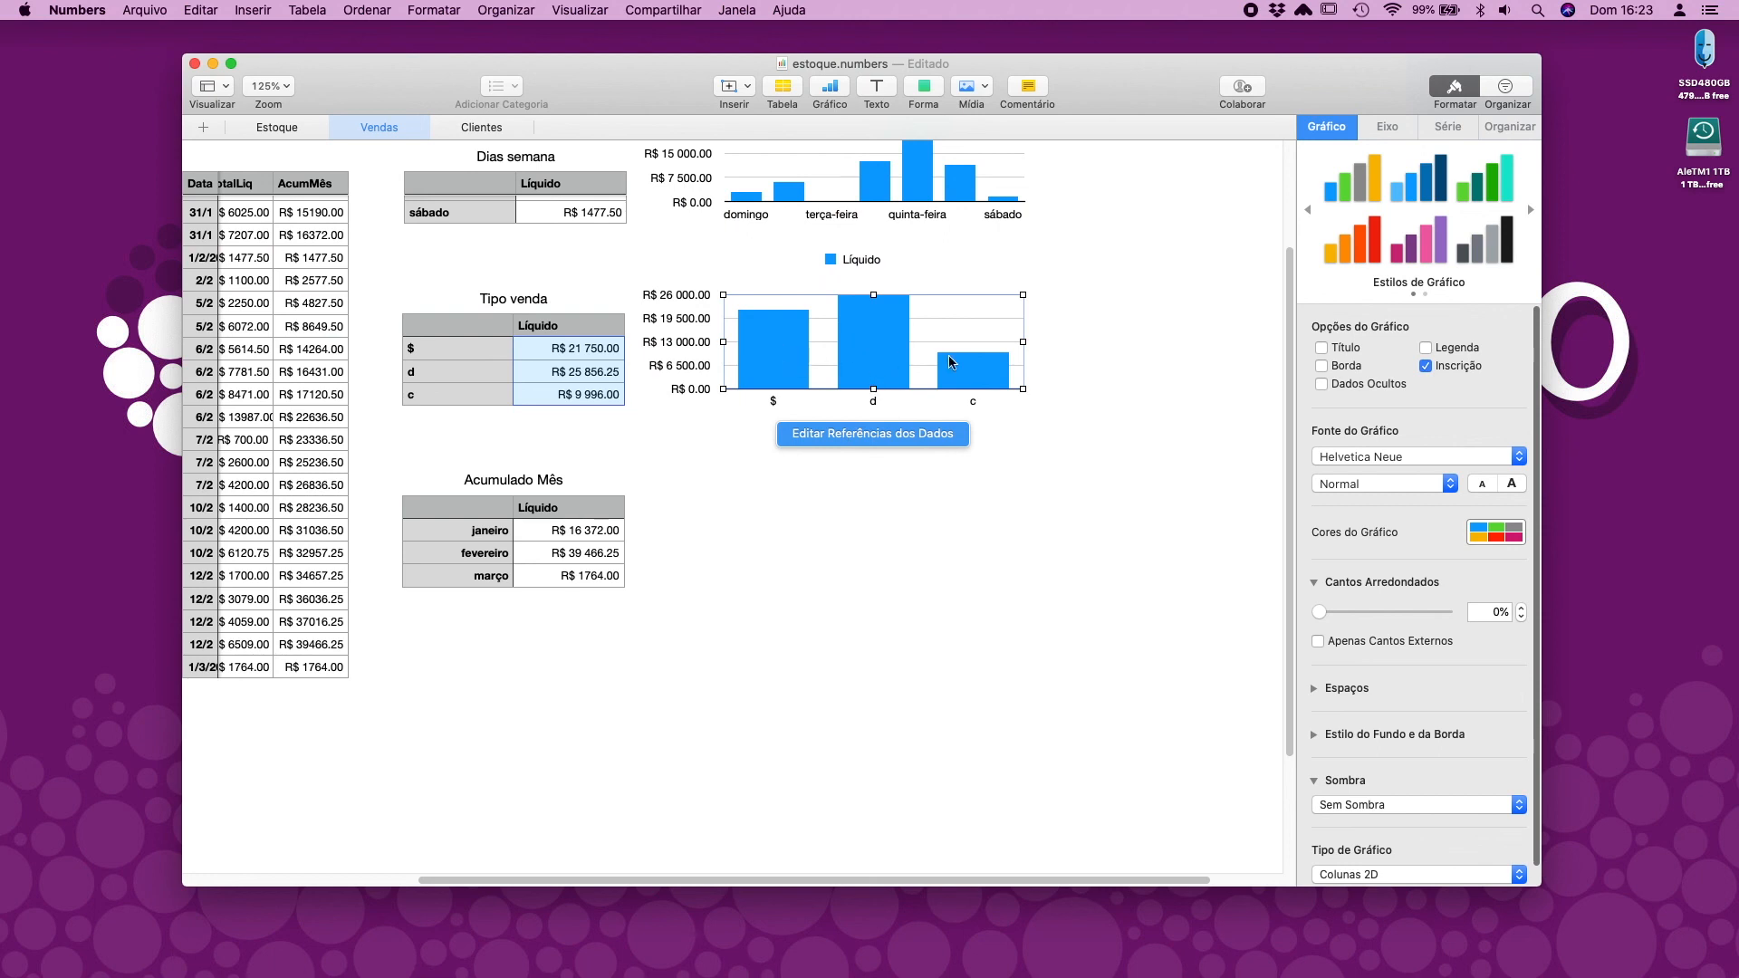
{"action": "left_click", "coordinate": [963, 431]}
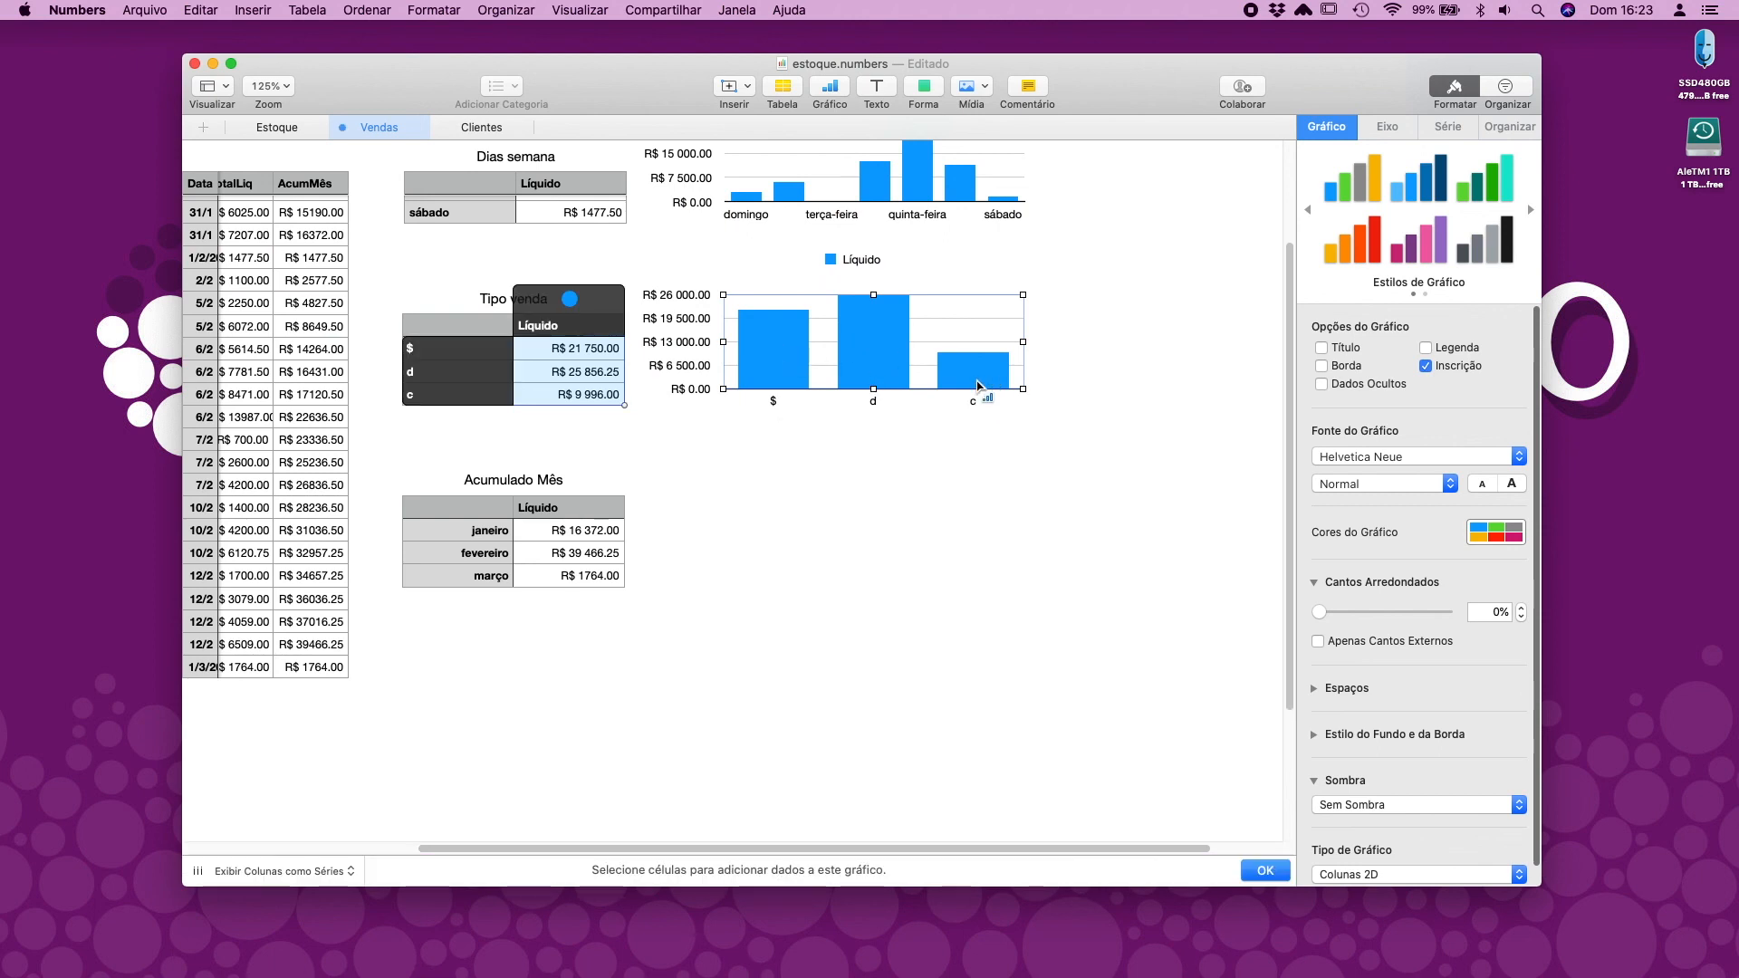
{"action": "left_click", "coordinate": [1090, 470]}
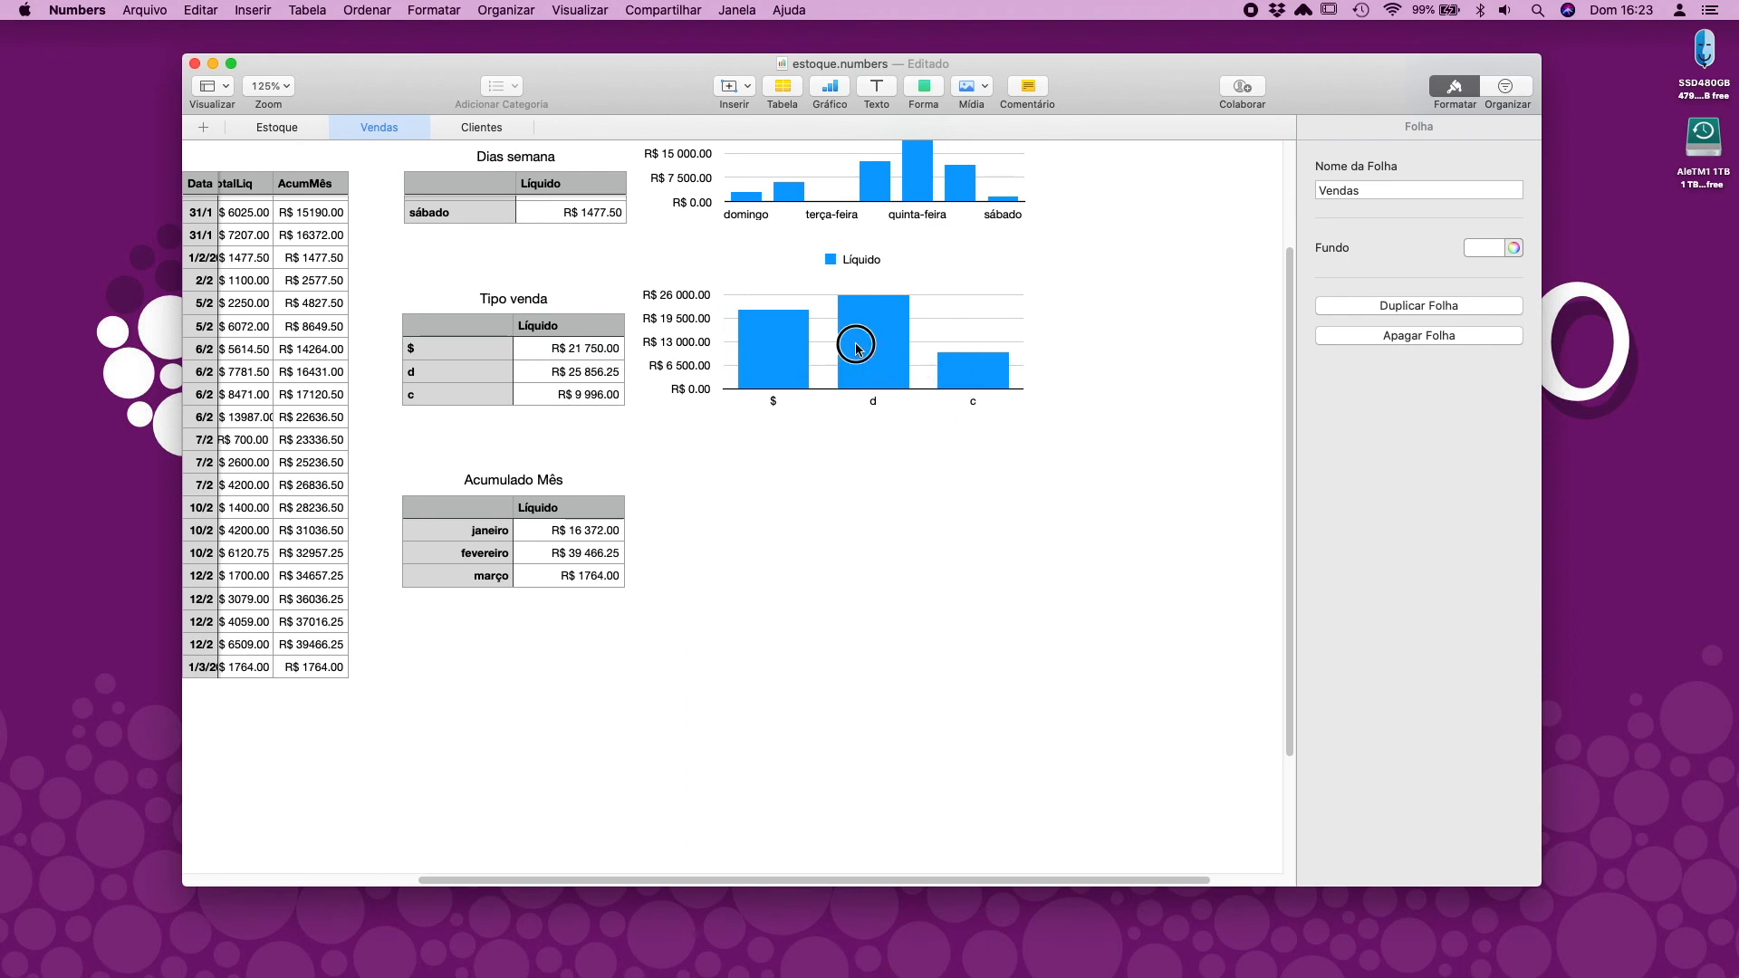
{"action": "left_click_drag", "start_coordinate": [831, 330], "coordinate": [866, 353]}
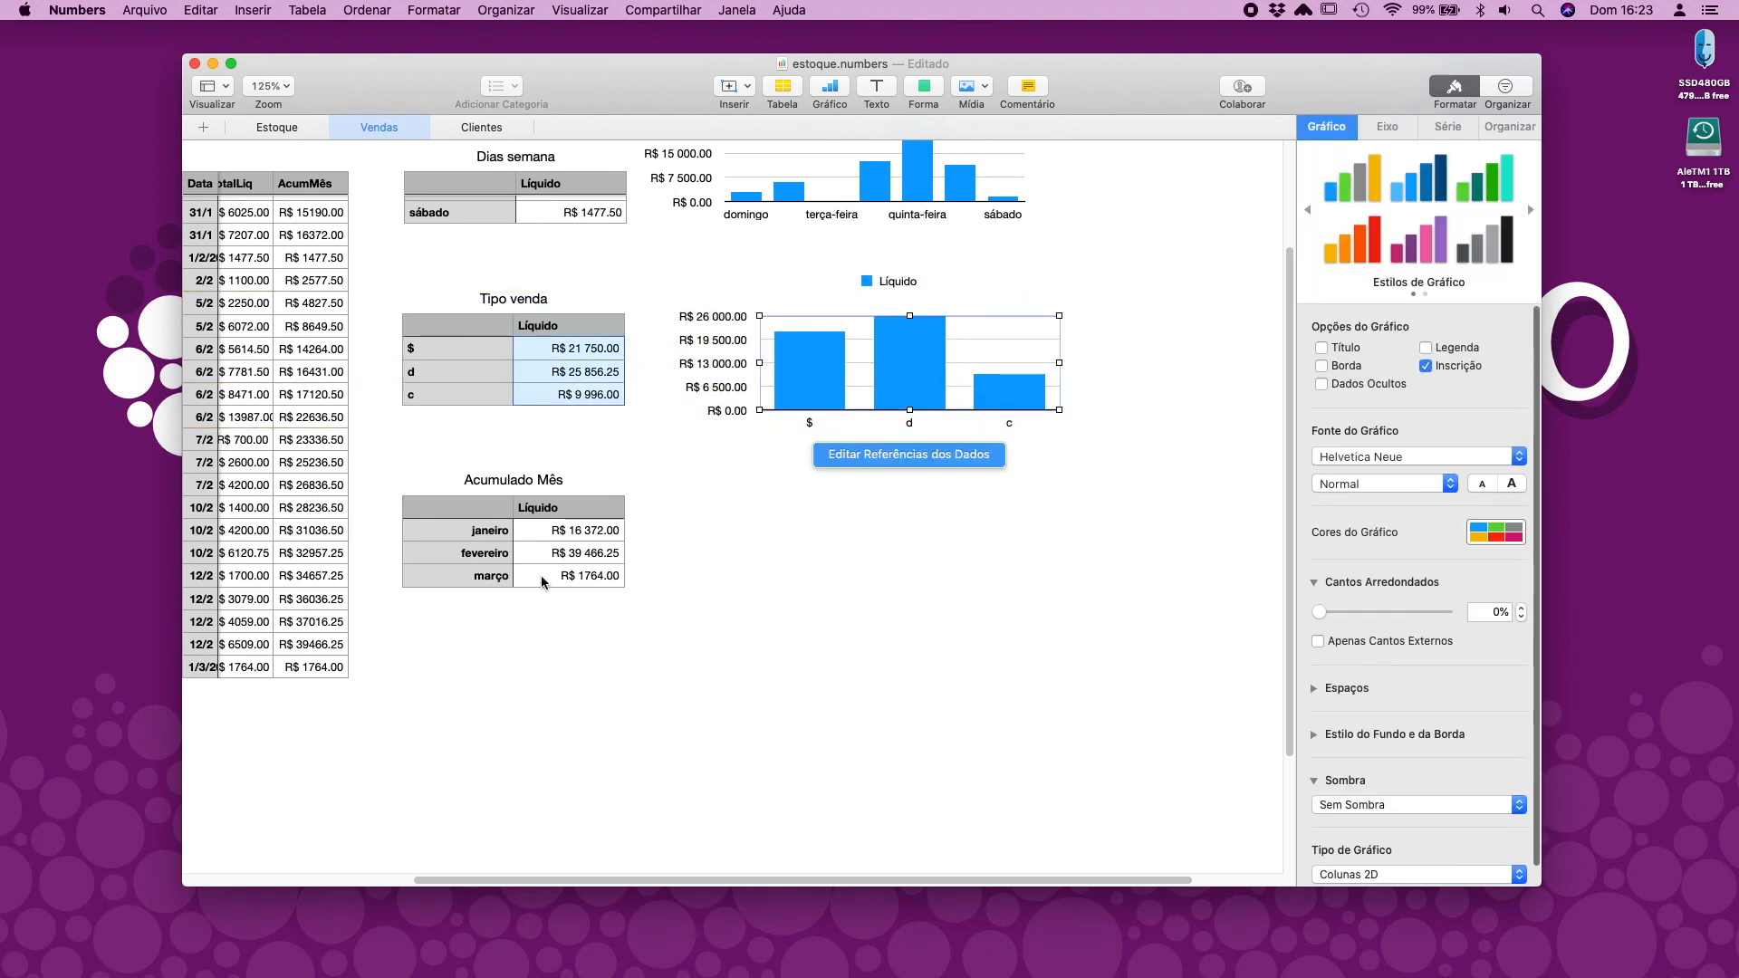
Step: Insert a 2D pie chart from the Líquido values of janeiro through março in Acumulado Mês, and shrink it to fit beside that table
{"action": "left_click", "coordinate": [596, 536]}
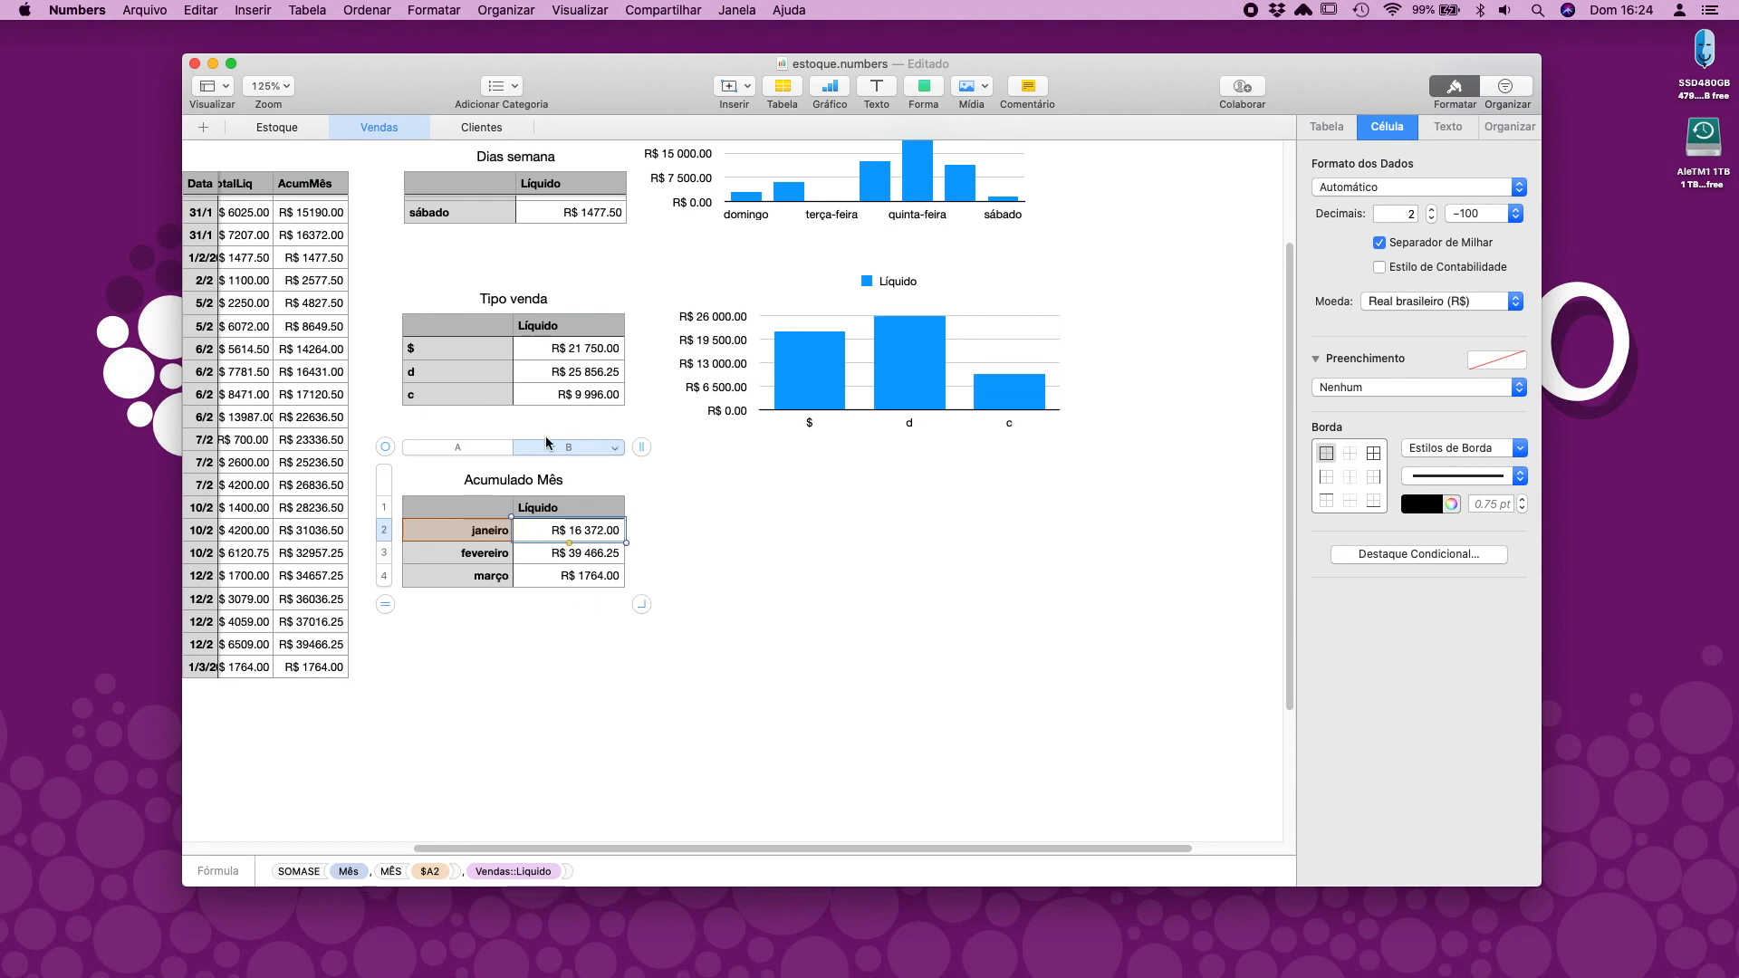
{"action": "scroll", "coordinate": [611, 530], "scroll_direction": "up", "scroll_amount": 5}
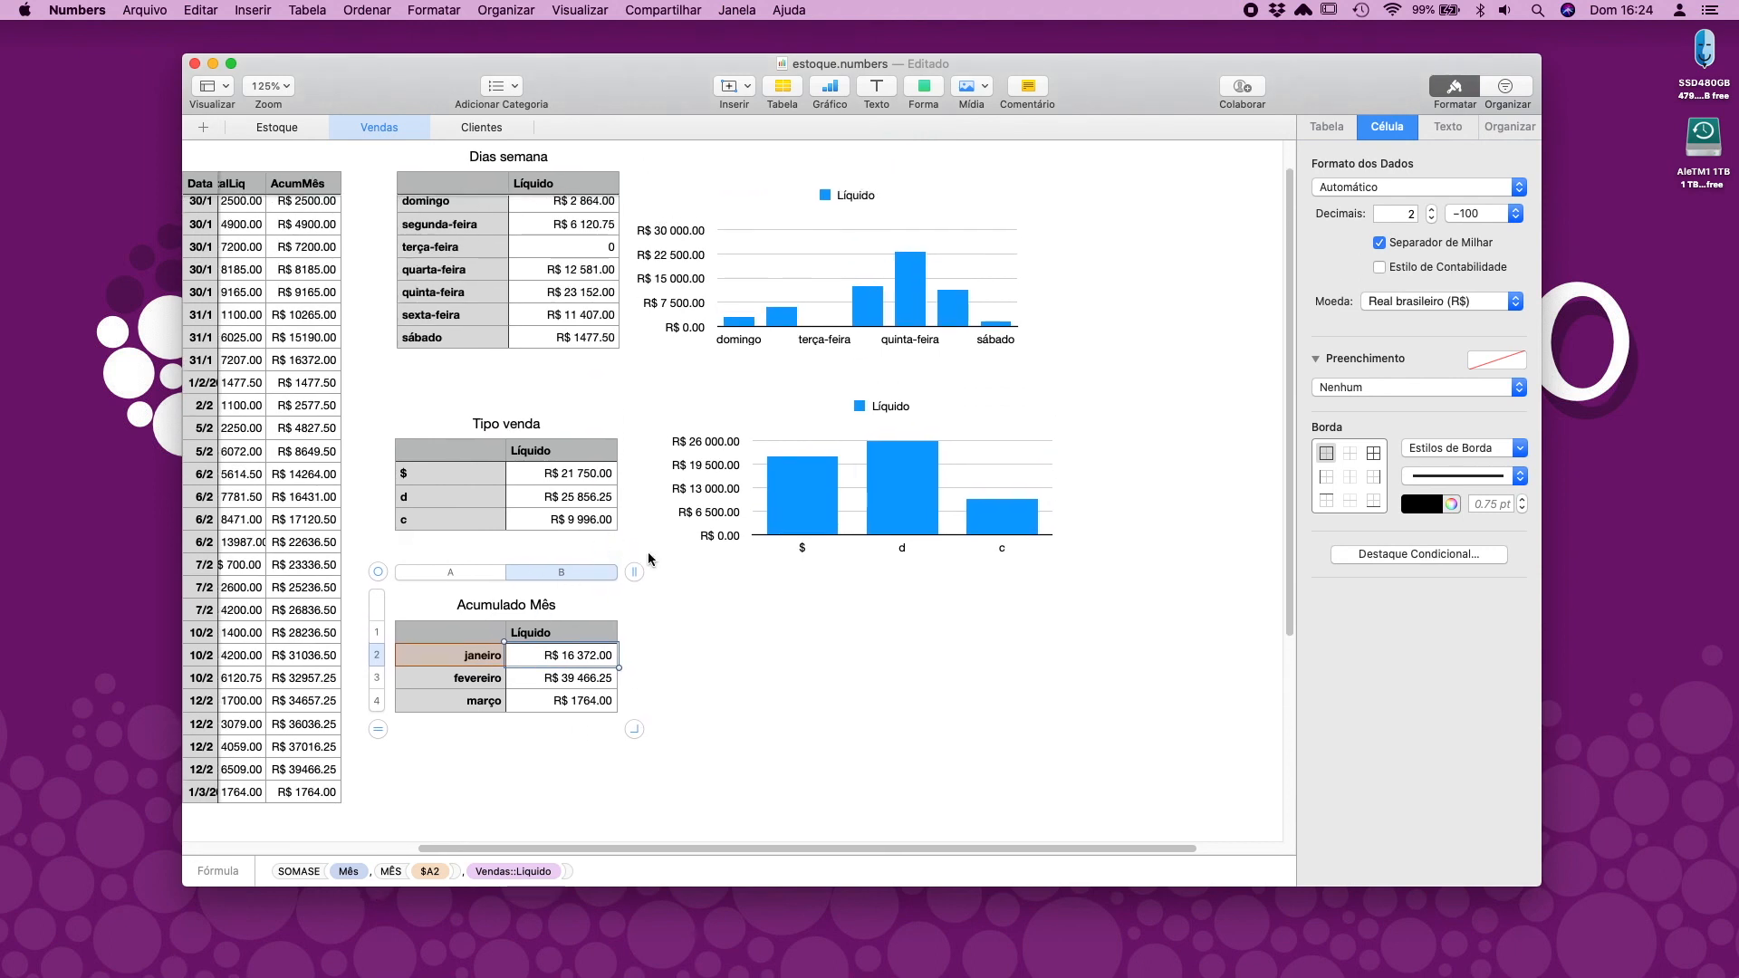
{"action": "left_click", "coordinate": [583, 744], "text": "shift"}
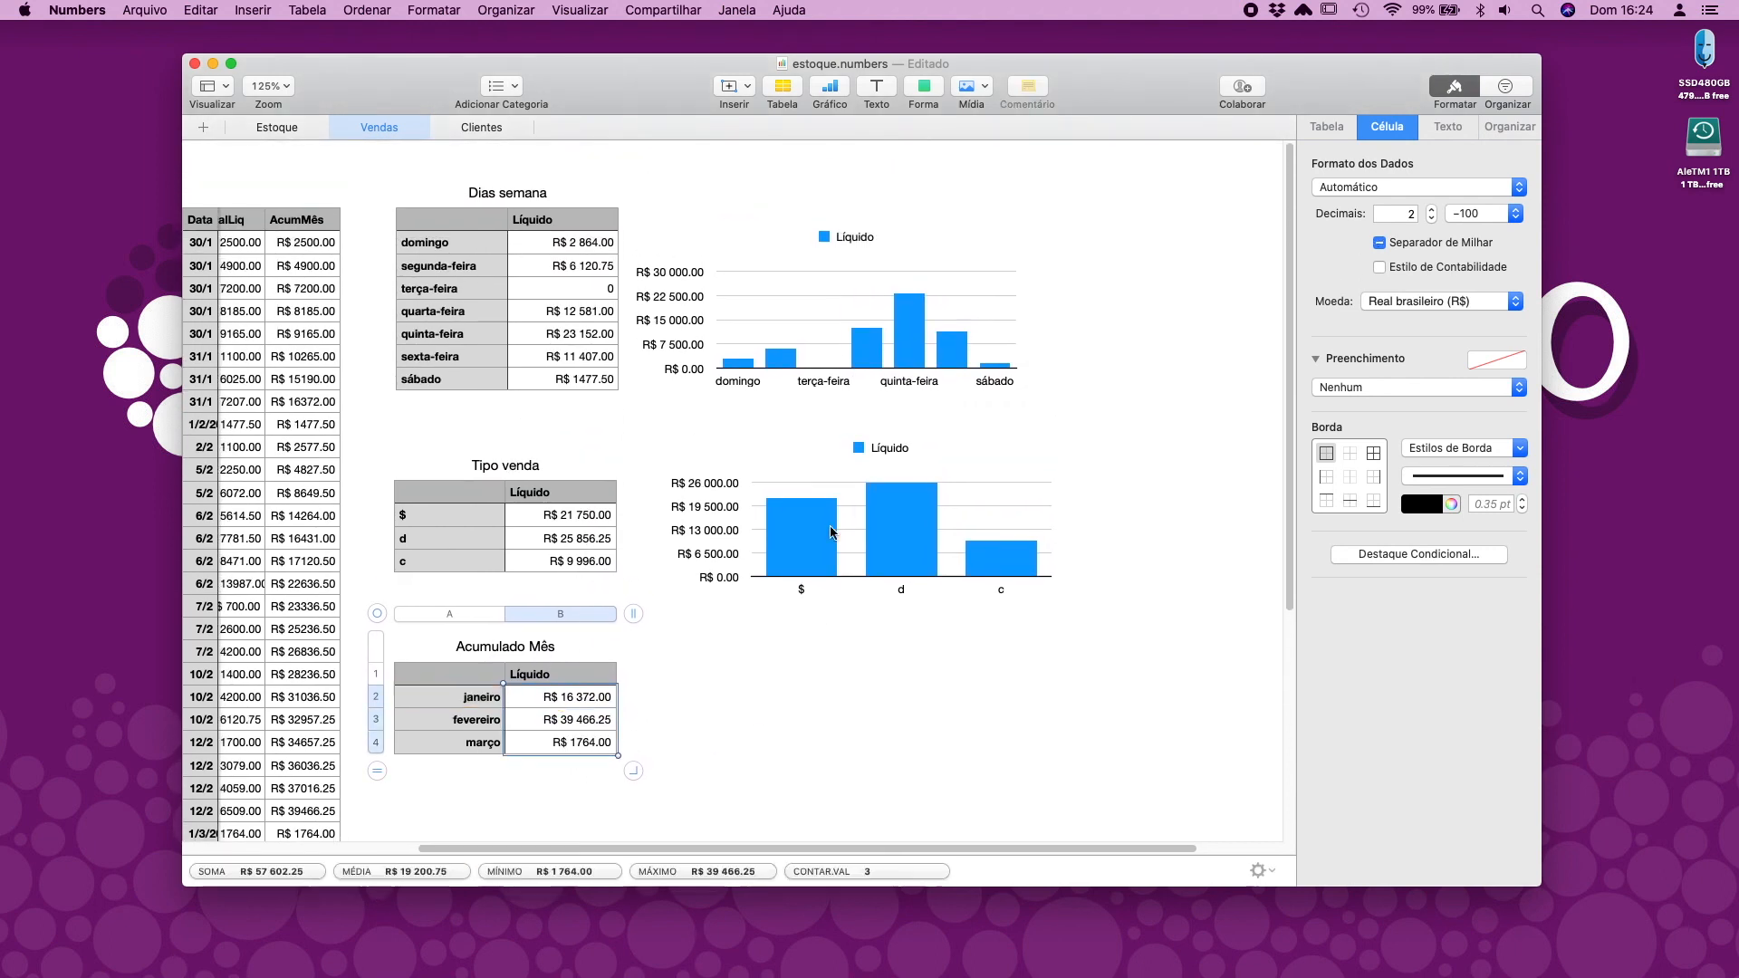
{"action": "left_click", "coordinate": [791, 95]}
{"action": "left_click", "coordinate": [830, 88]}
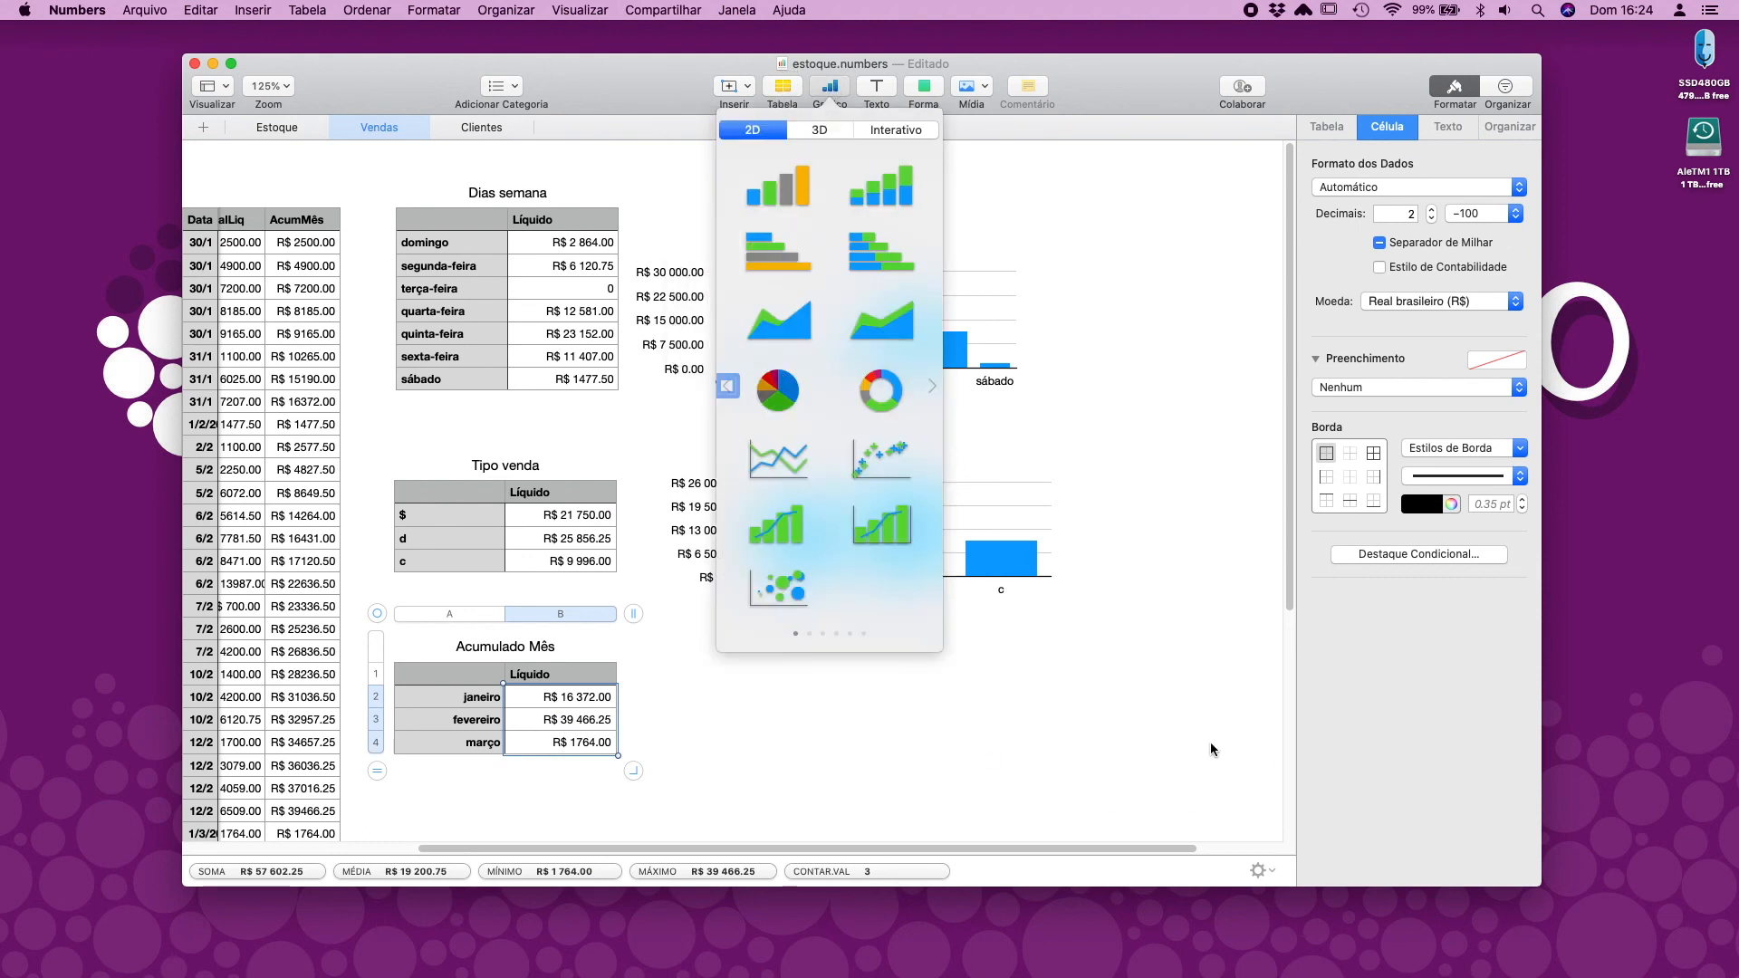
{"action": "left_click", "coordinate": [777, 390]}
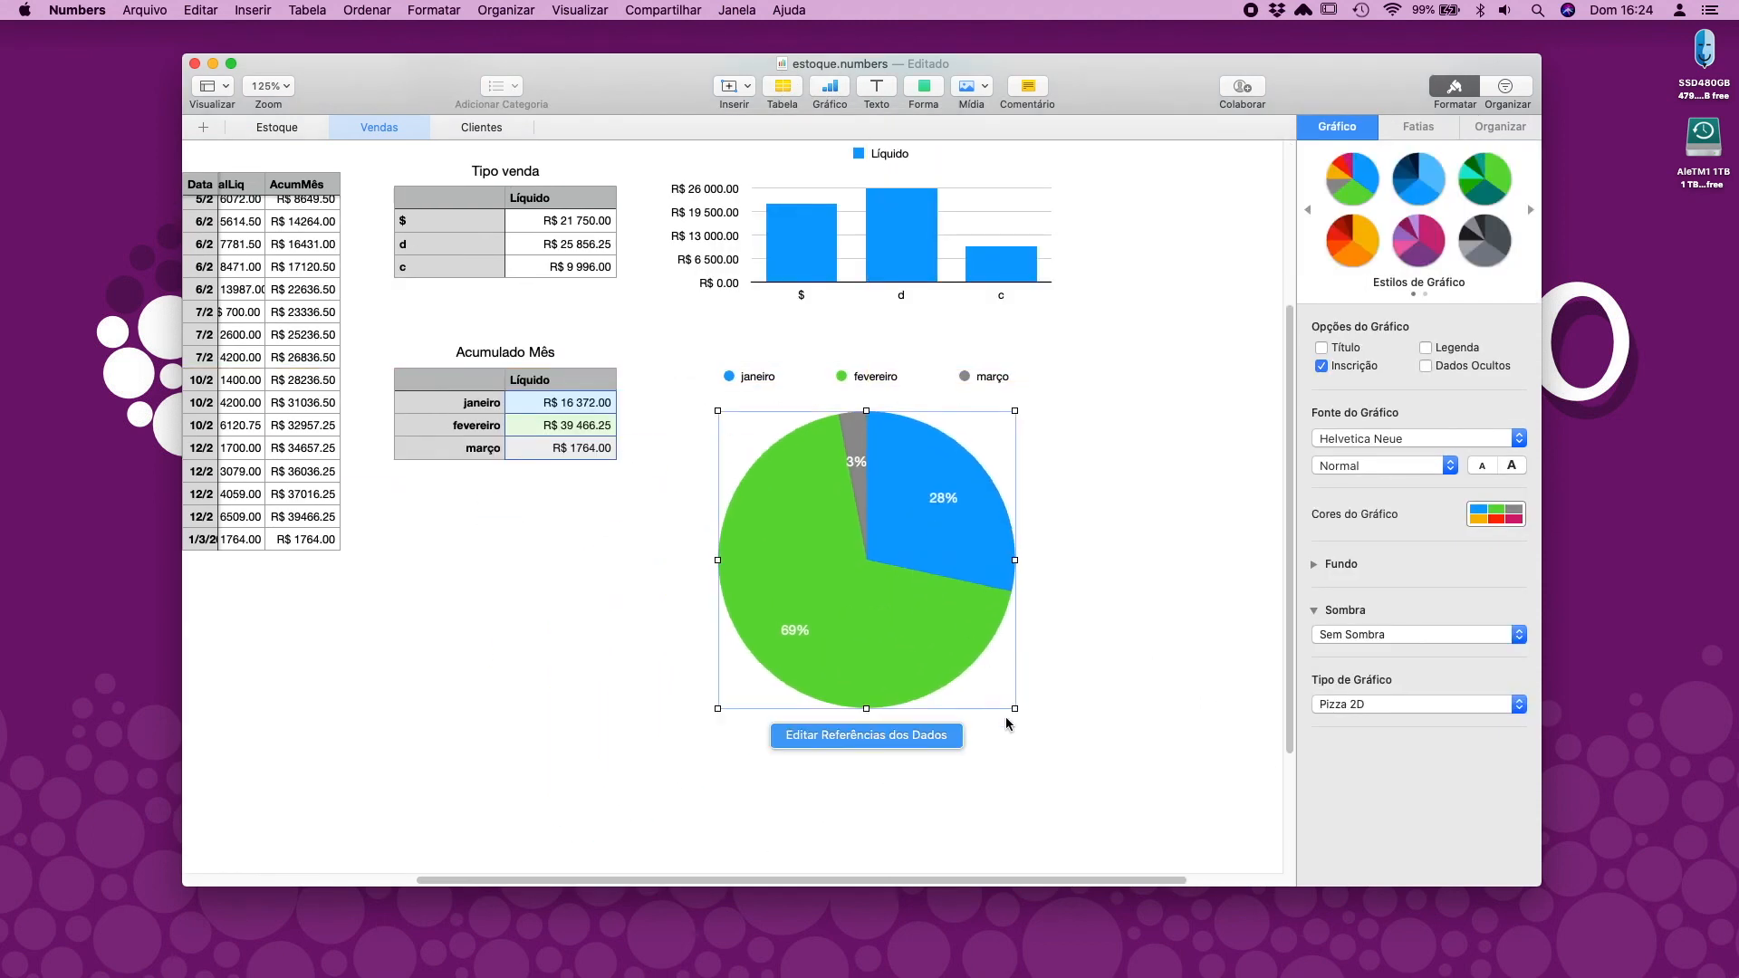
{"action": "left_click_drag", "start_coordinate": [1014, 707], "coordinate": [895, 478]}
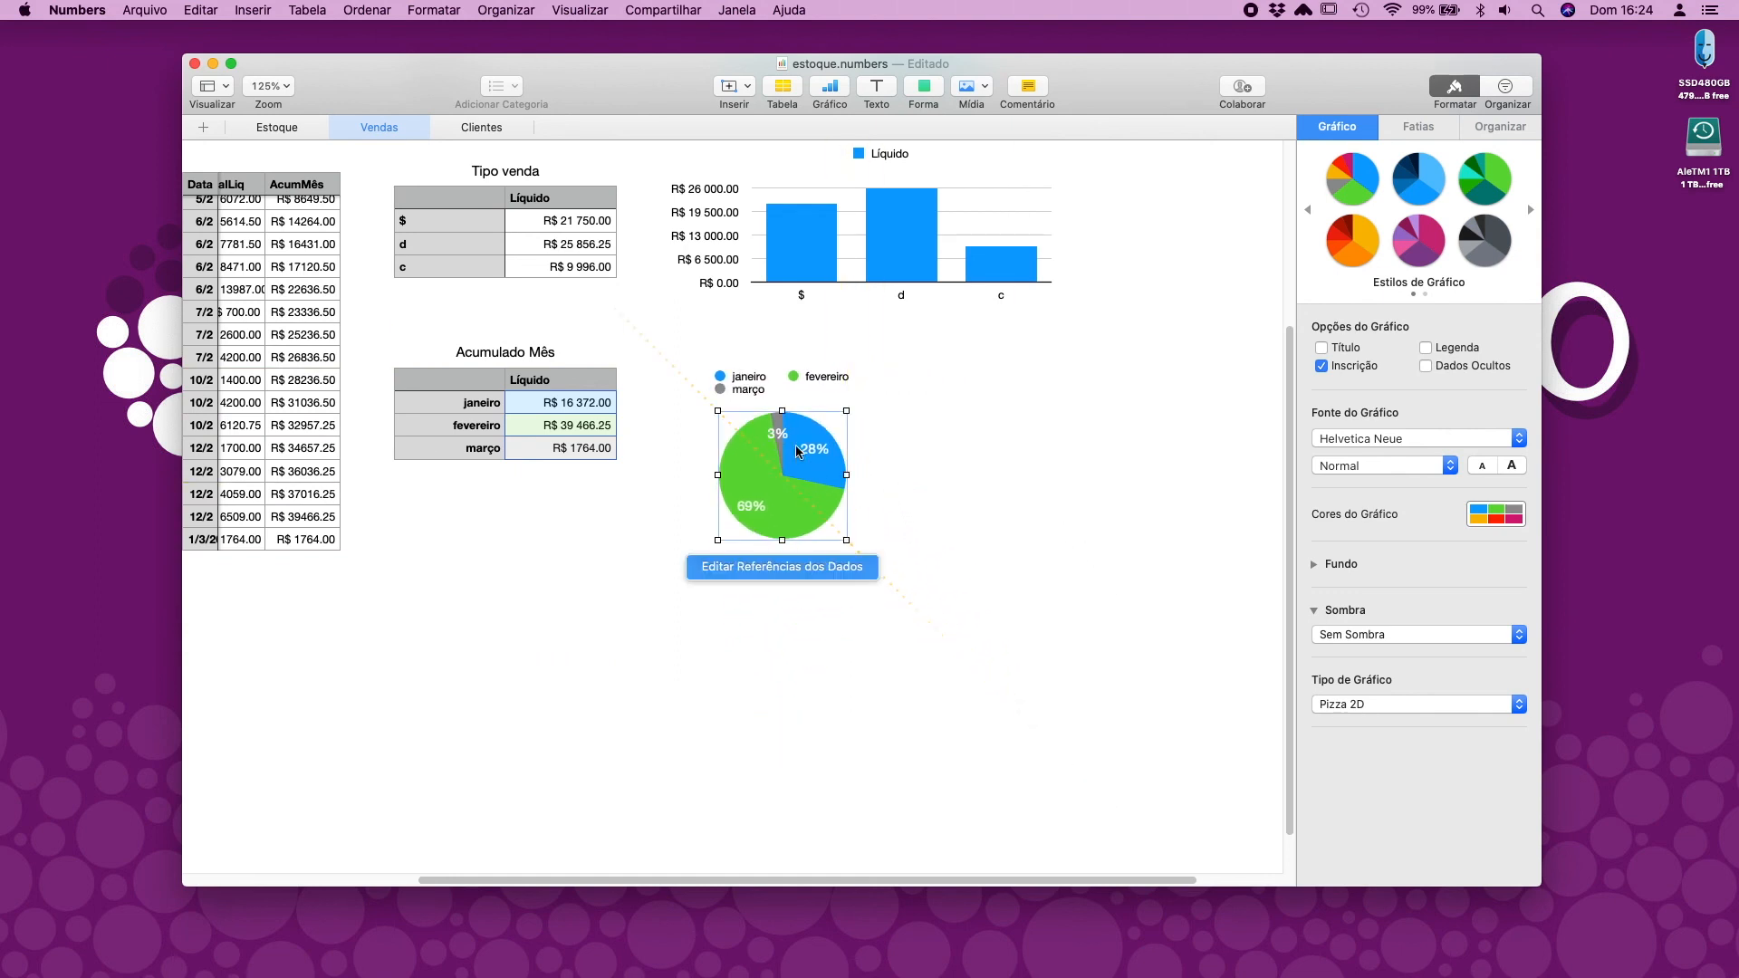
{"action": "left_click_drag", "start_coordinate": [797, 451], "coordinate": [809, 421]}
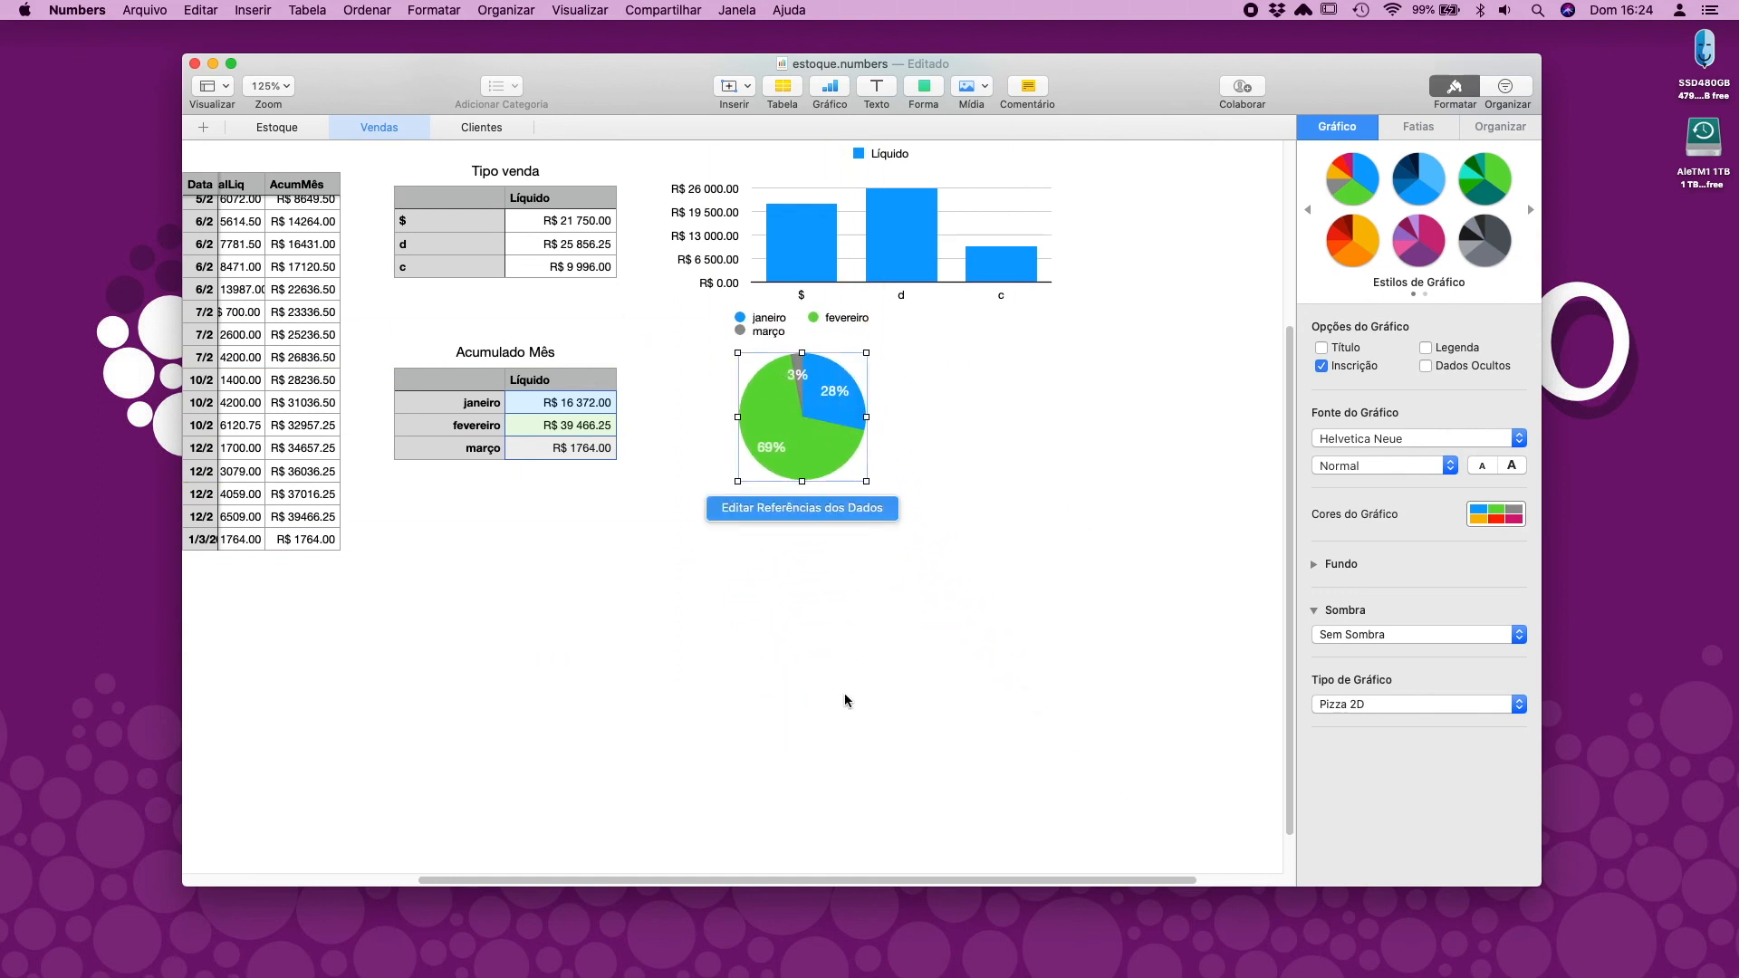
Step: Review the first data row's Sem, Mês, Valor, Líquido and VendasDia cells in Vendas, and the domingo total formula in Dias semana
{"action": "scroll", "coordinate": [960, 353], "scroll_direction": "up", "scroll_amount": 7}
{"action": "scroll", "coordinate": [960, 353], "scroll_direction": "left", "scroll_amount": 4}
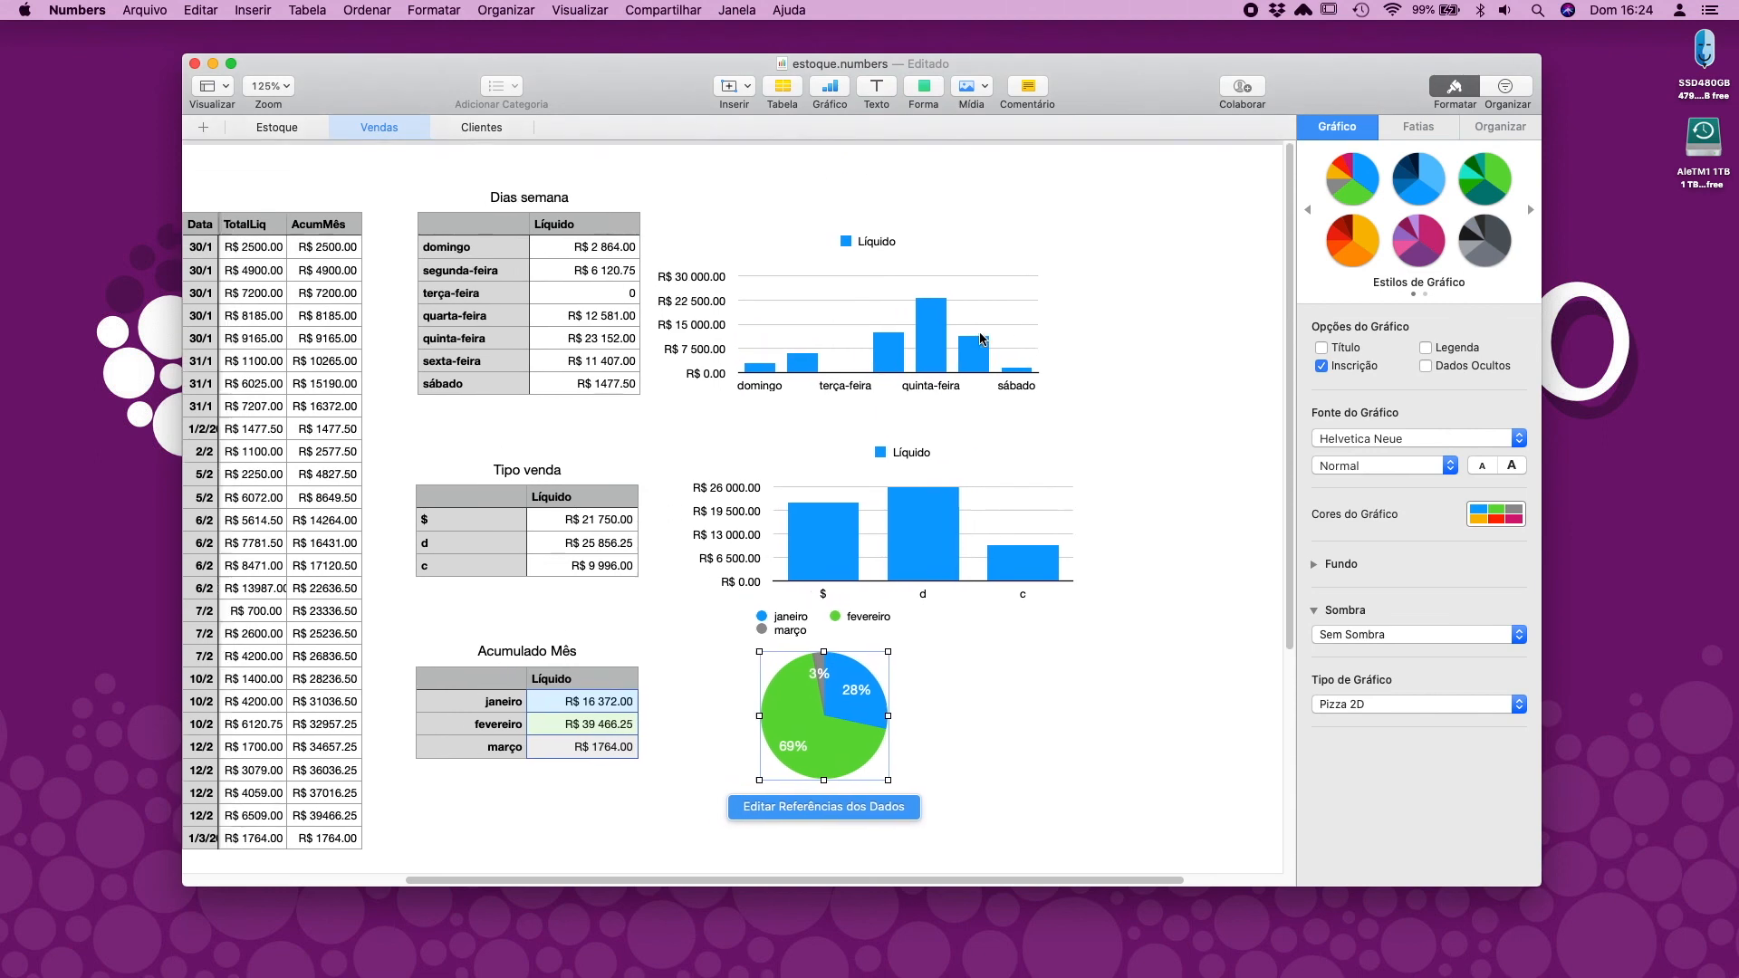
{"action": "scroll", "coordinate": [960, 337], "scroll_direction": "up", "scroll_amount": 2}
{"action": "scroll", "coordinate": [960, 337], "scroll_direction": "left", "scroll_amount": 2}
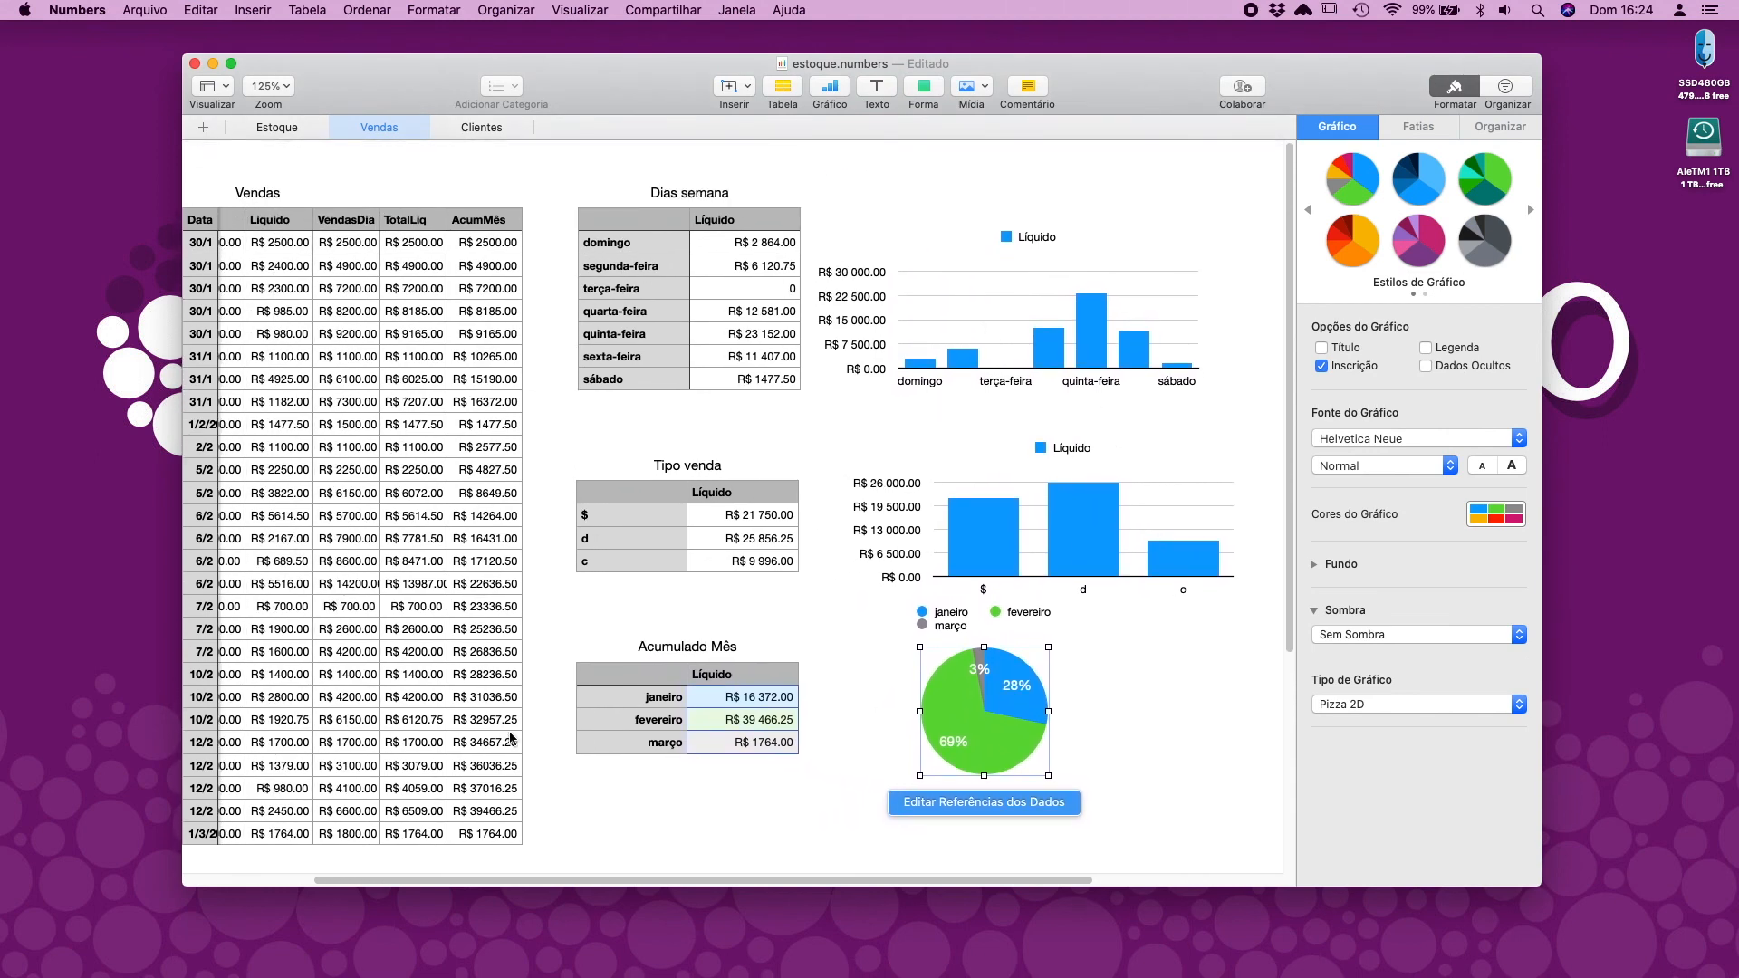
{"action": "scroll", "coordinate": [820, 559], "scroll_direction": "left", "scroll_amount": 3}
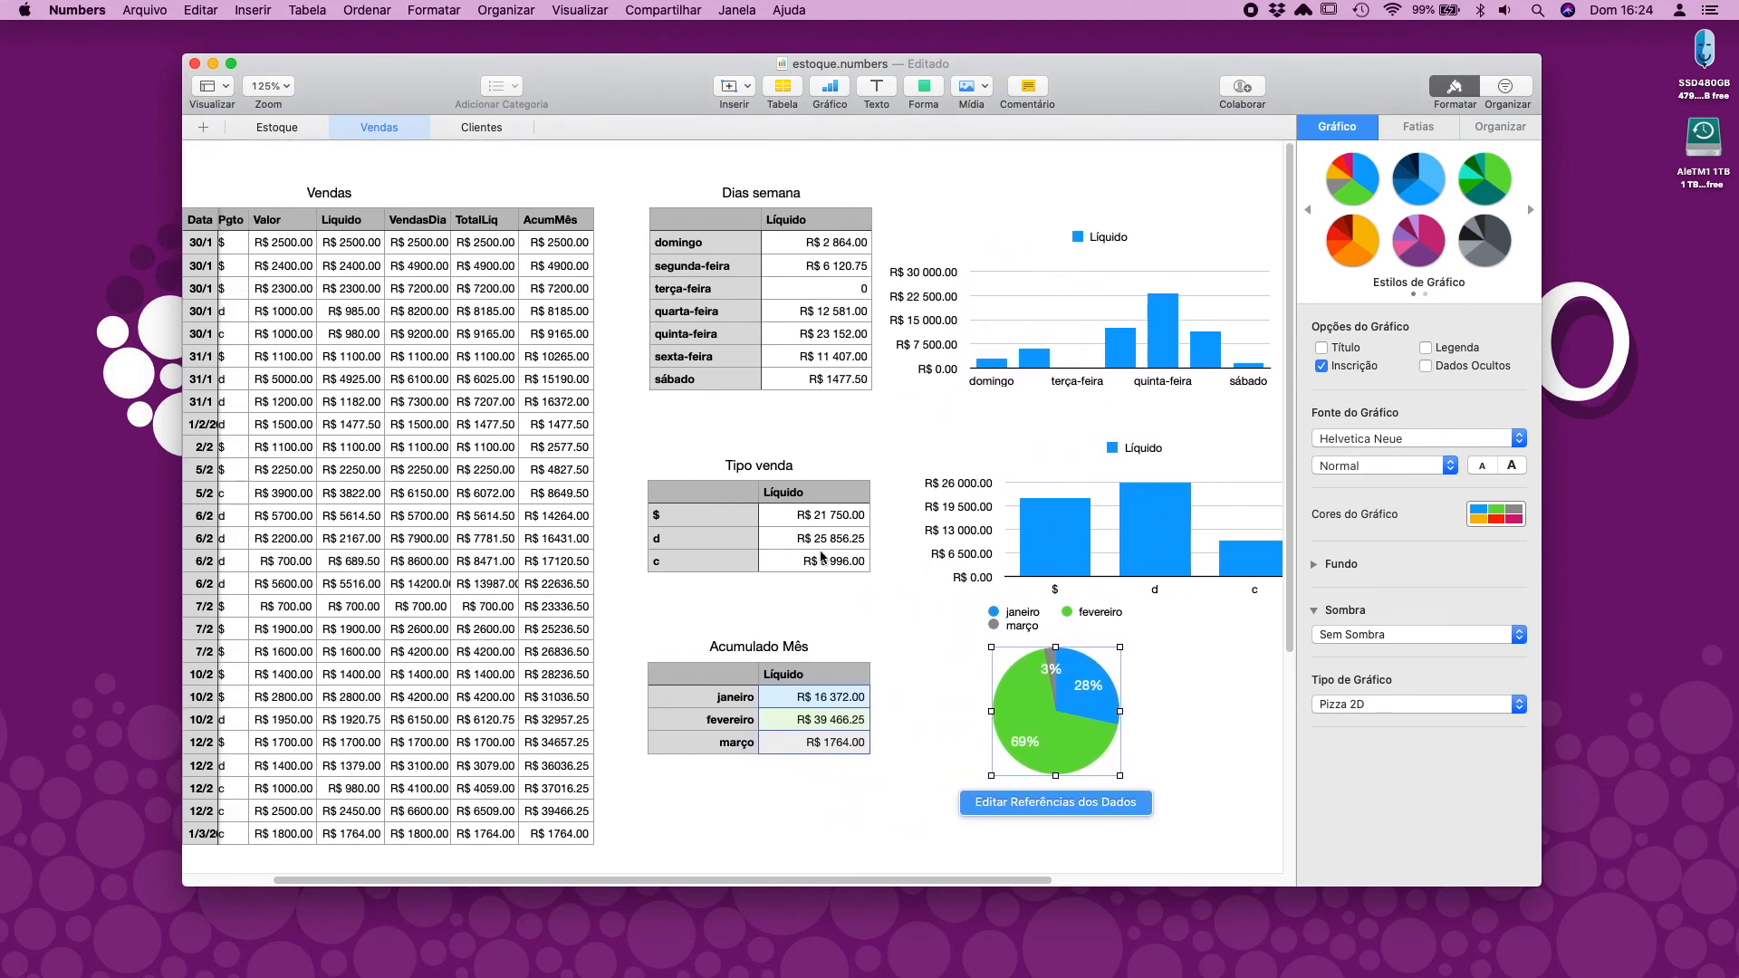
{"action": "scroll", "coordinate": [579, 555], "scroll_direction": "left", "scroll_amount": 6}
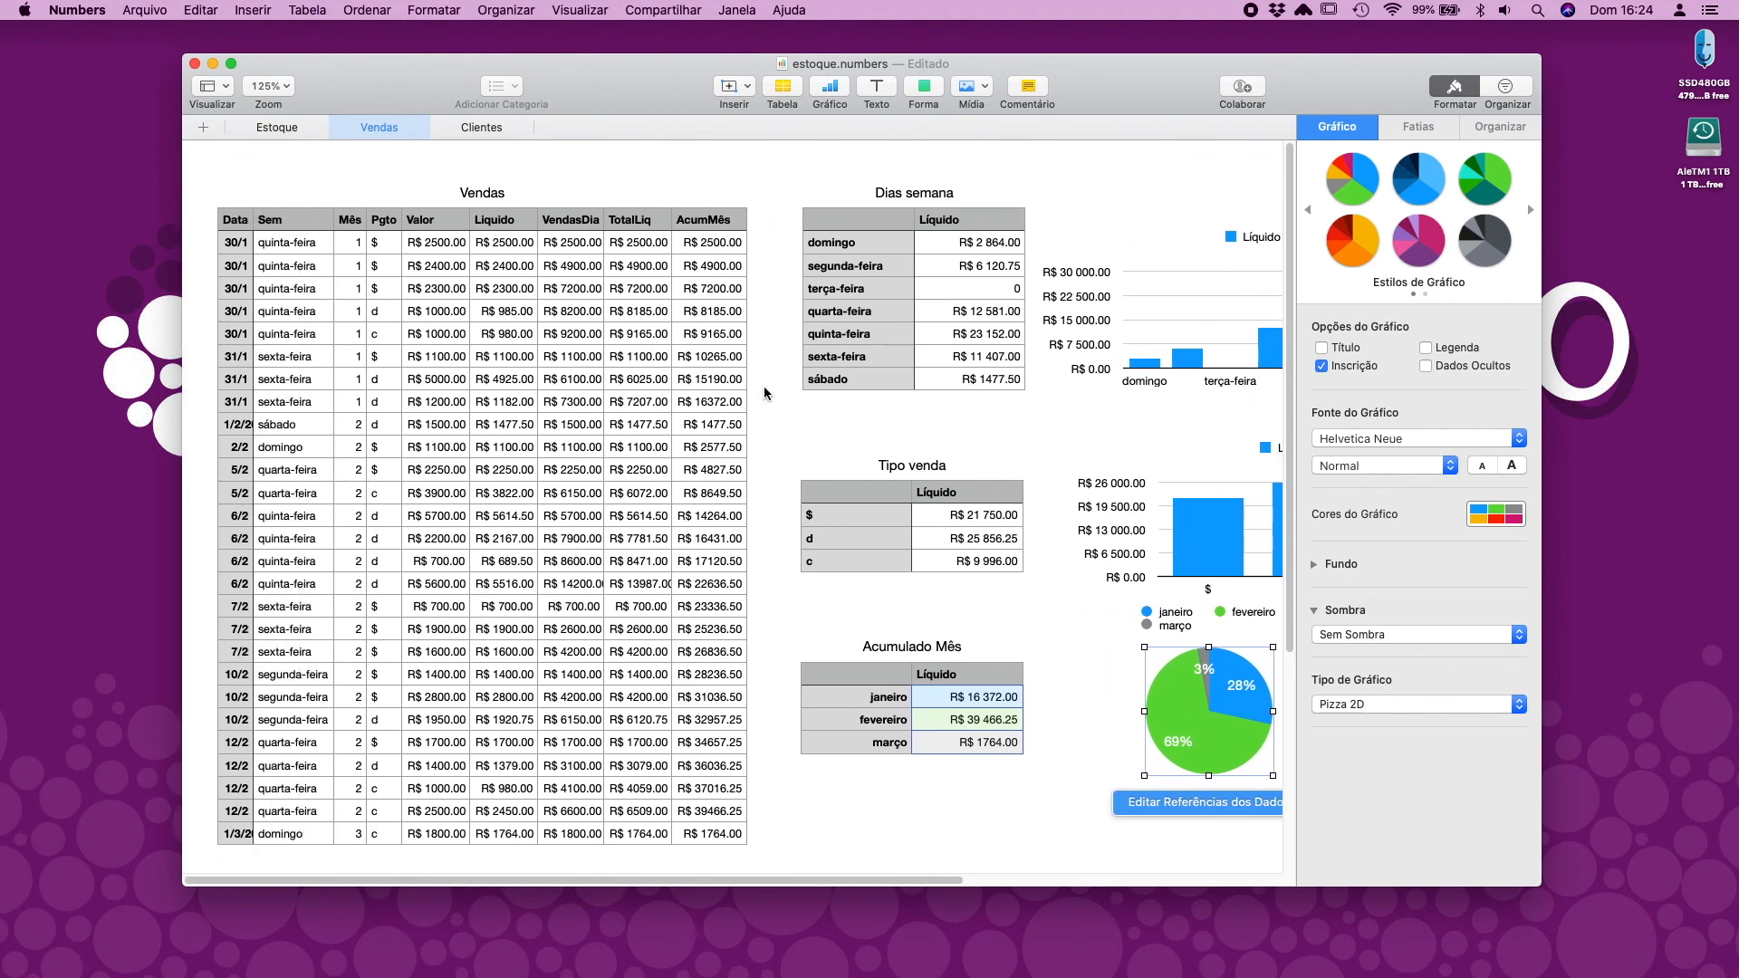
{"action": "left_click", "coordinate": [436, 244]}
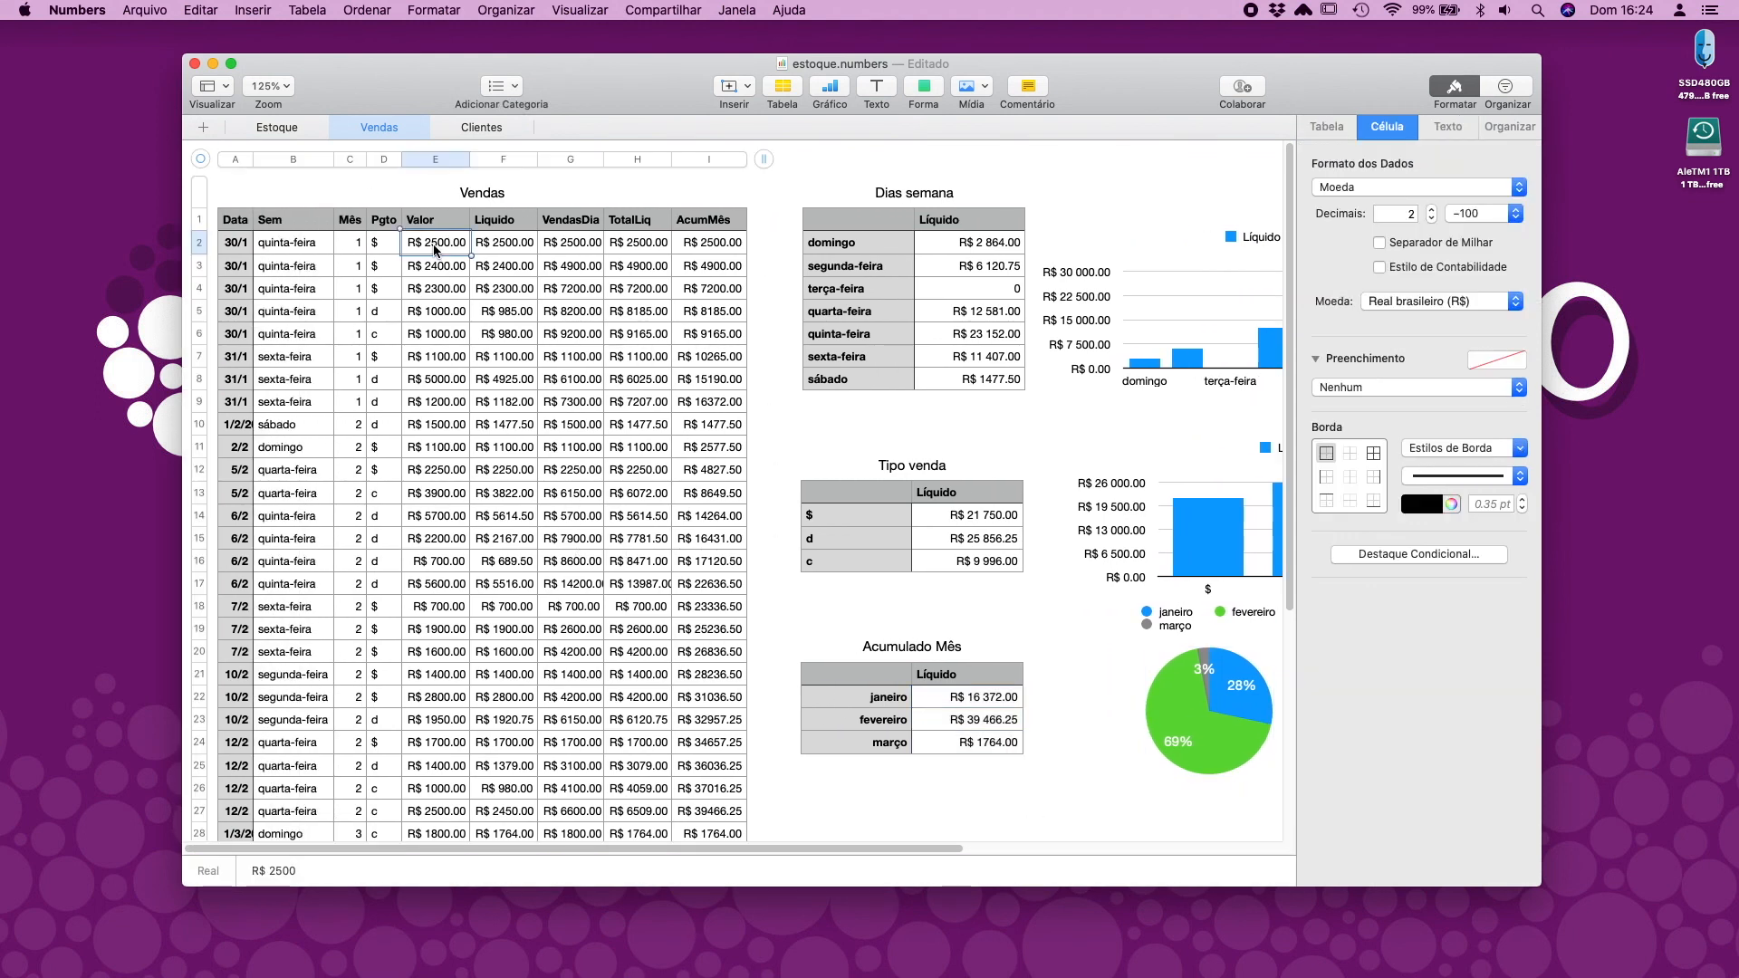
{"action": "left_click", "coordinate": [313, 251]}
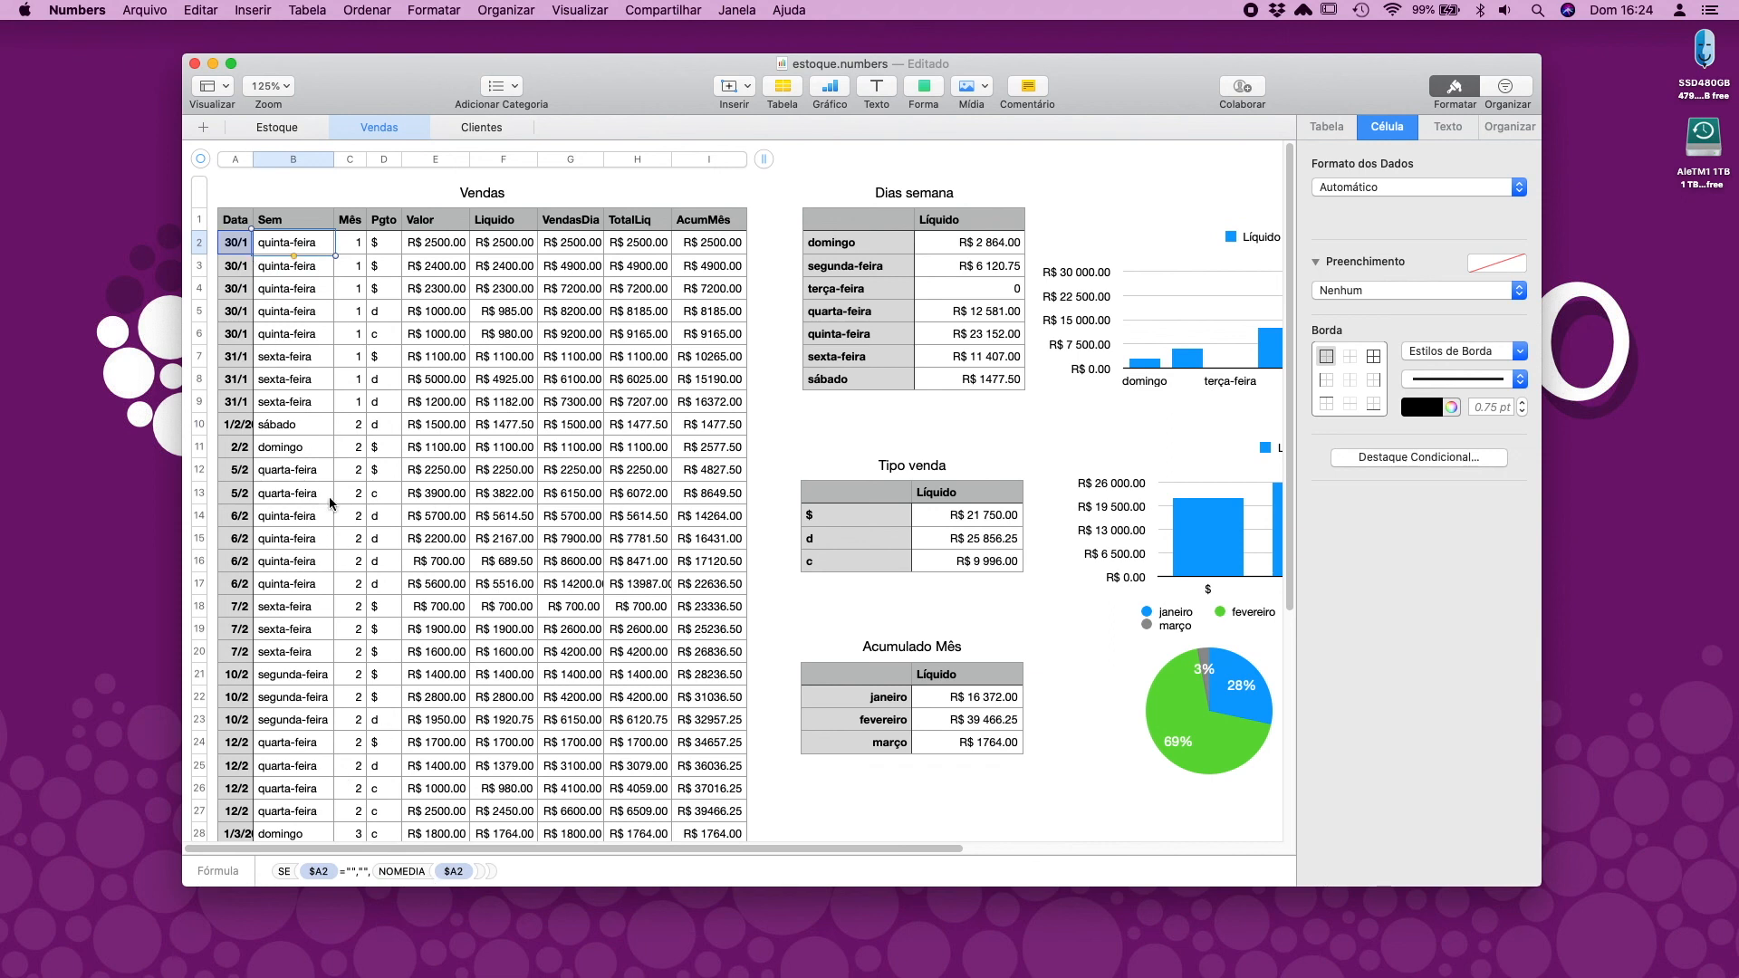
{"action": "left_click", "coordinate": [356, 244]}
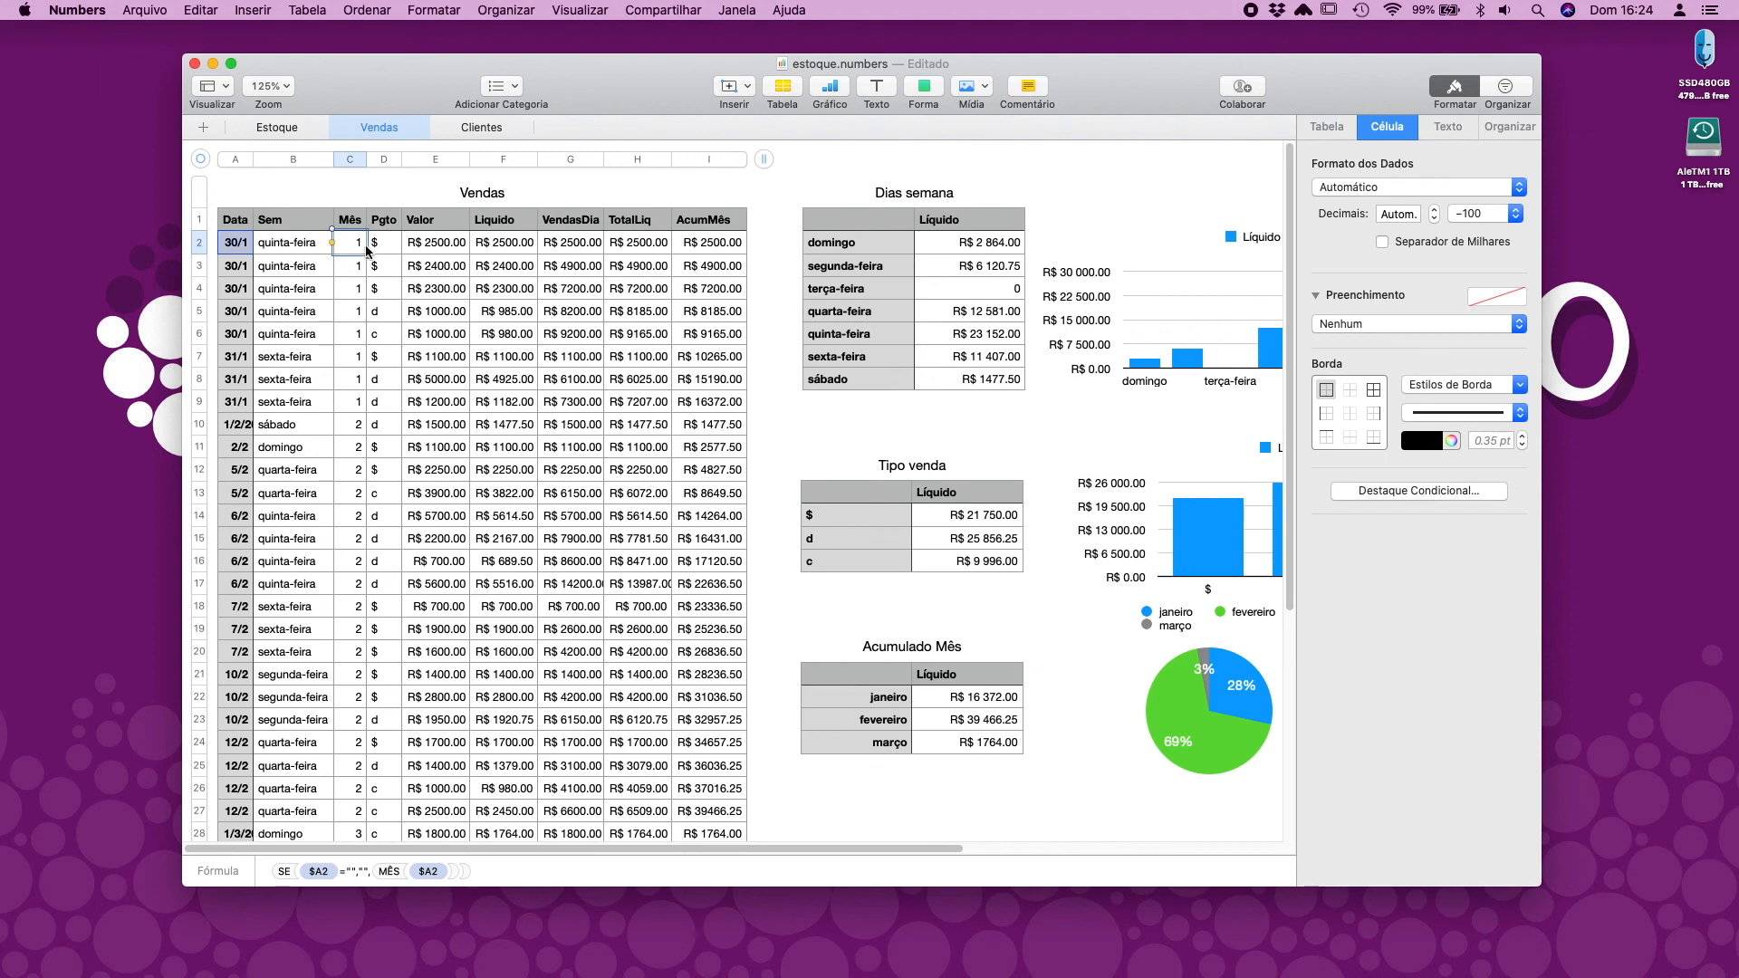
{"action": "left_click", "coordinate": [435, 251]}
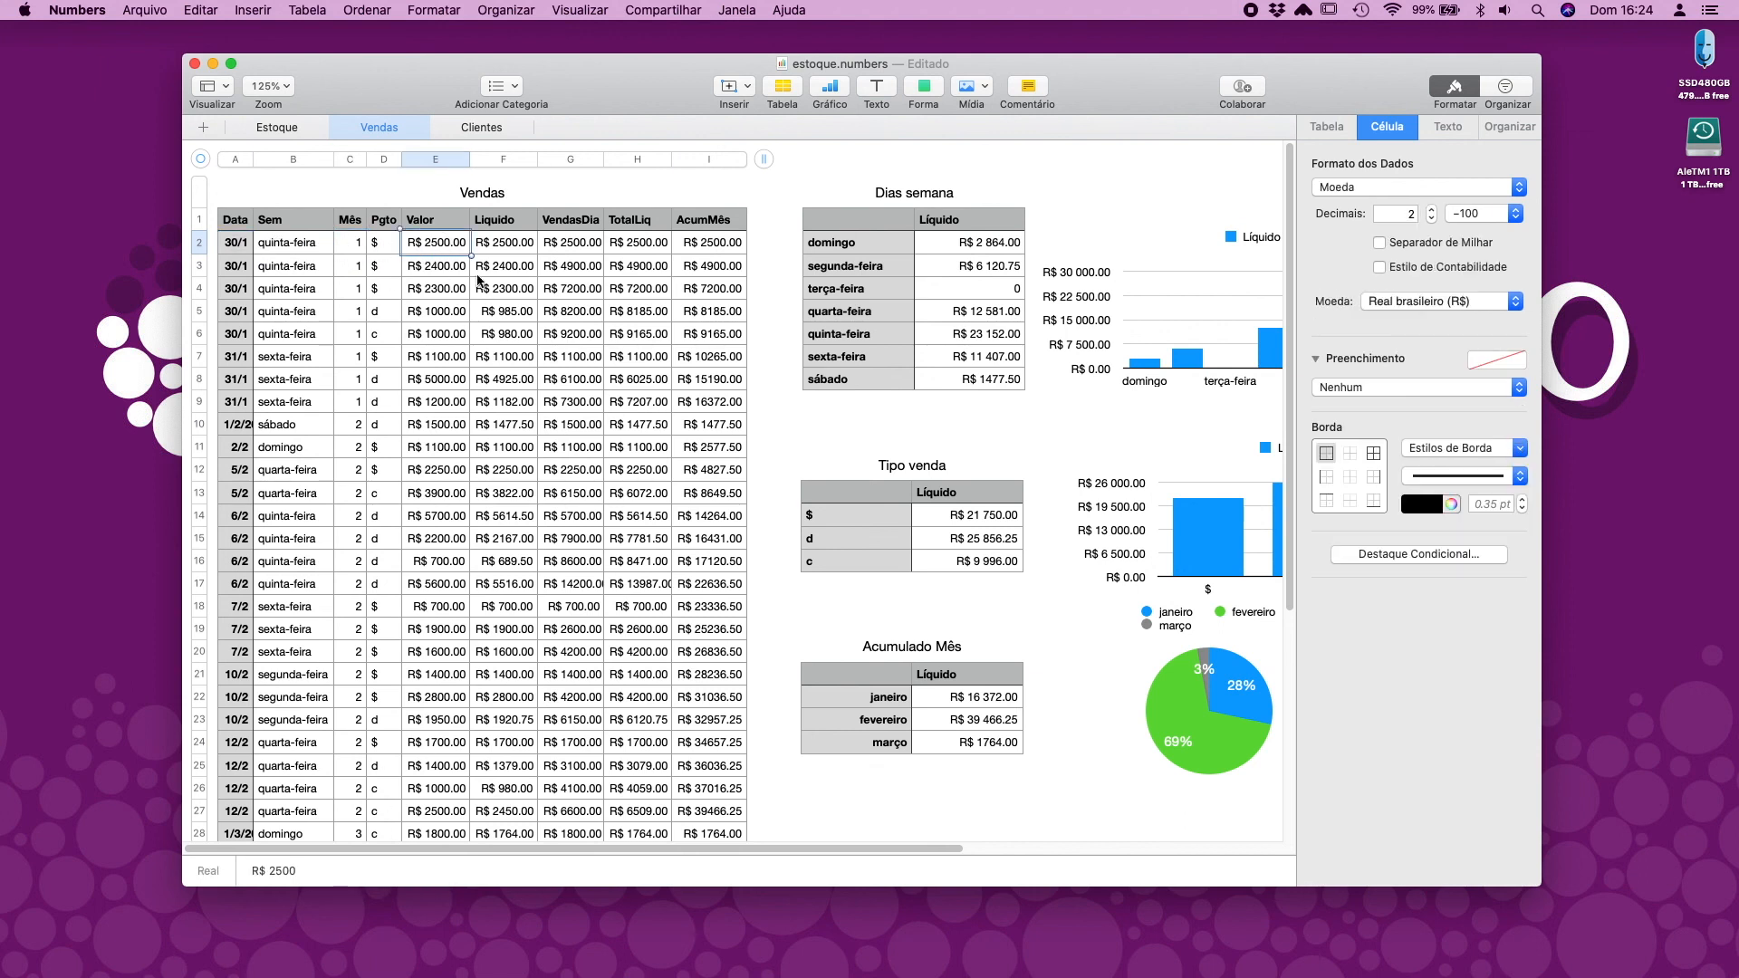
{"action": "left_click", "coordinate": [518, 244]}
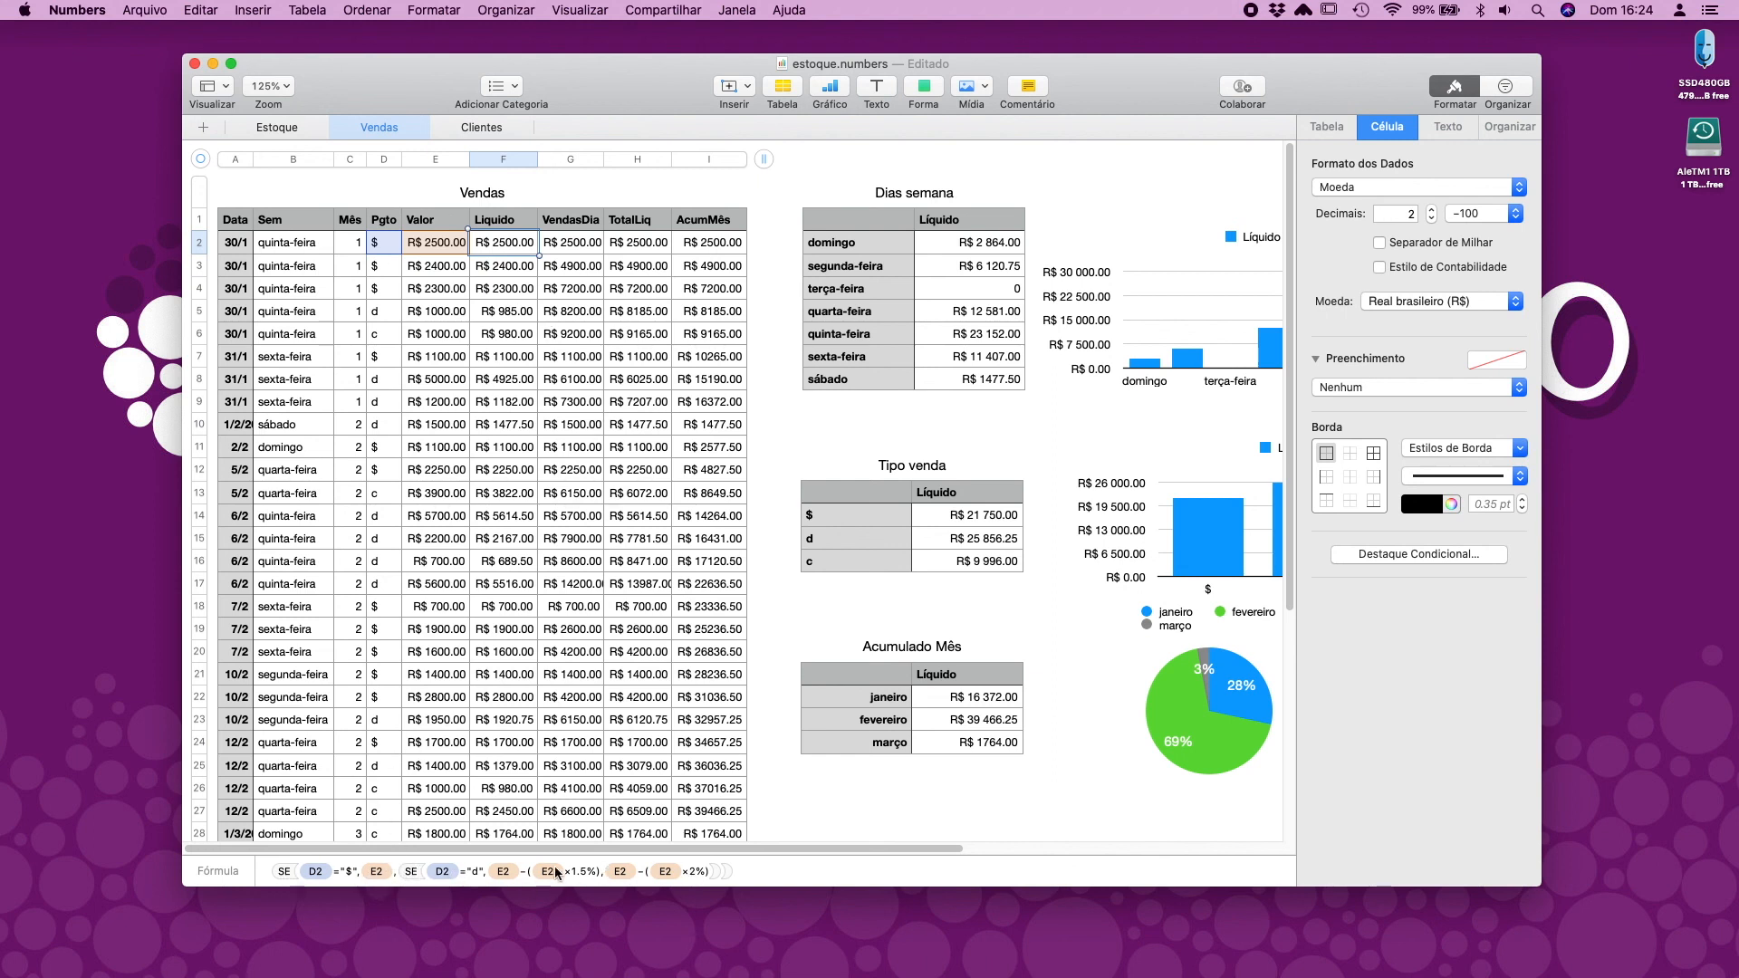
{"action": "left_click", "coordinate": [572, 243]}
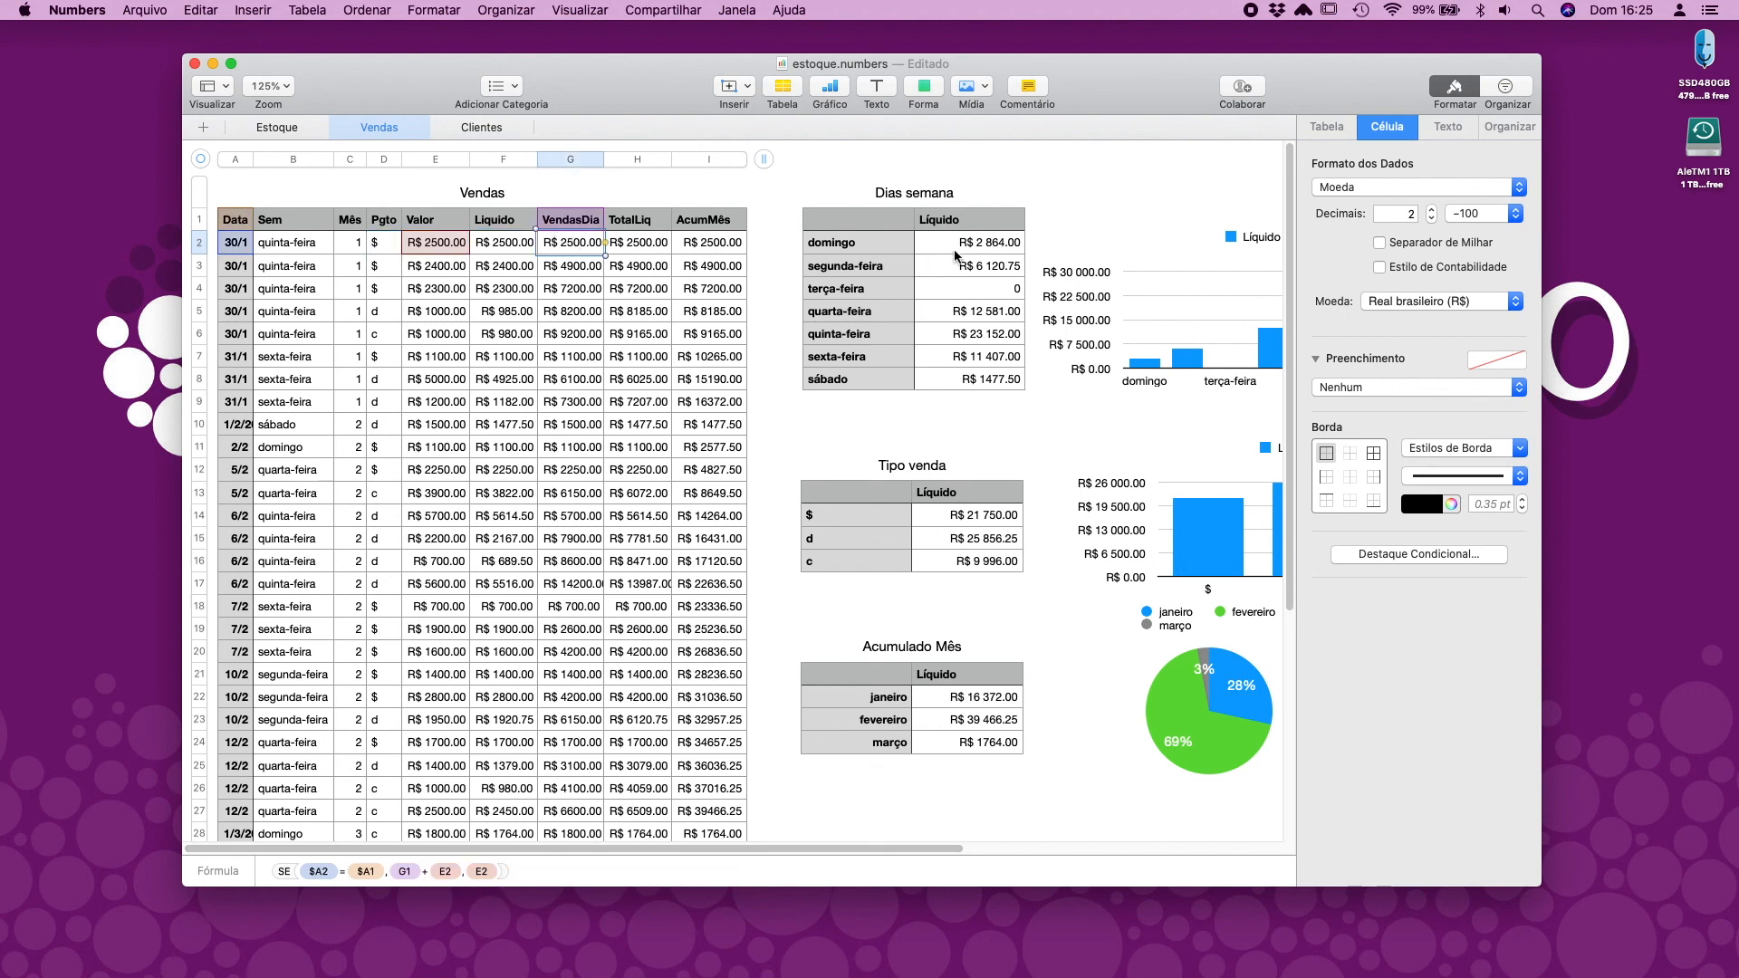
{"action": "left_click", "coordinate": [993, 250]}
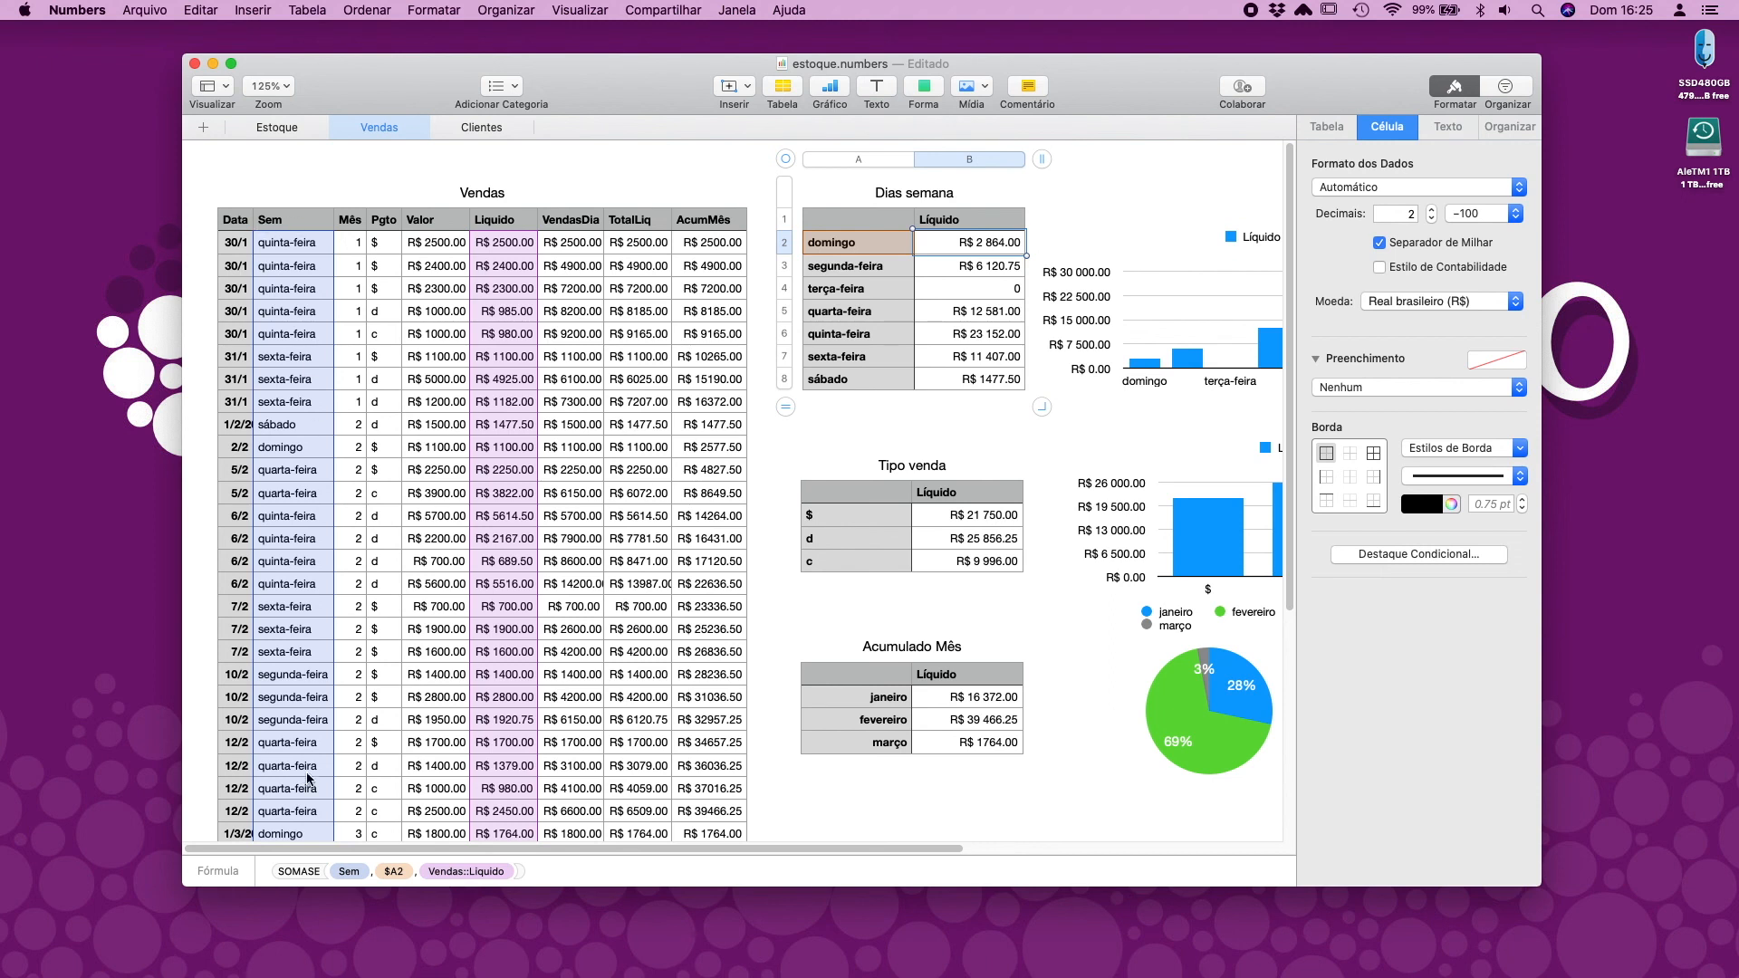
Step: Deselect the table and minimize the estoque.numbers window
{"action": "left_click", "coordinate": [878, 779]}
{"action": "scroll", "coordinate": [931, 770], "scroll_direction": "down", "scroll_amount": 1}
{"action": "scroll", "coordinate": [931, 770], "scroll_direction": "up", "scroll_amount": 2}
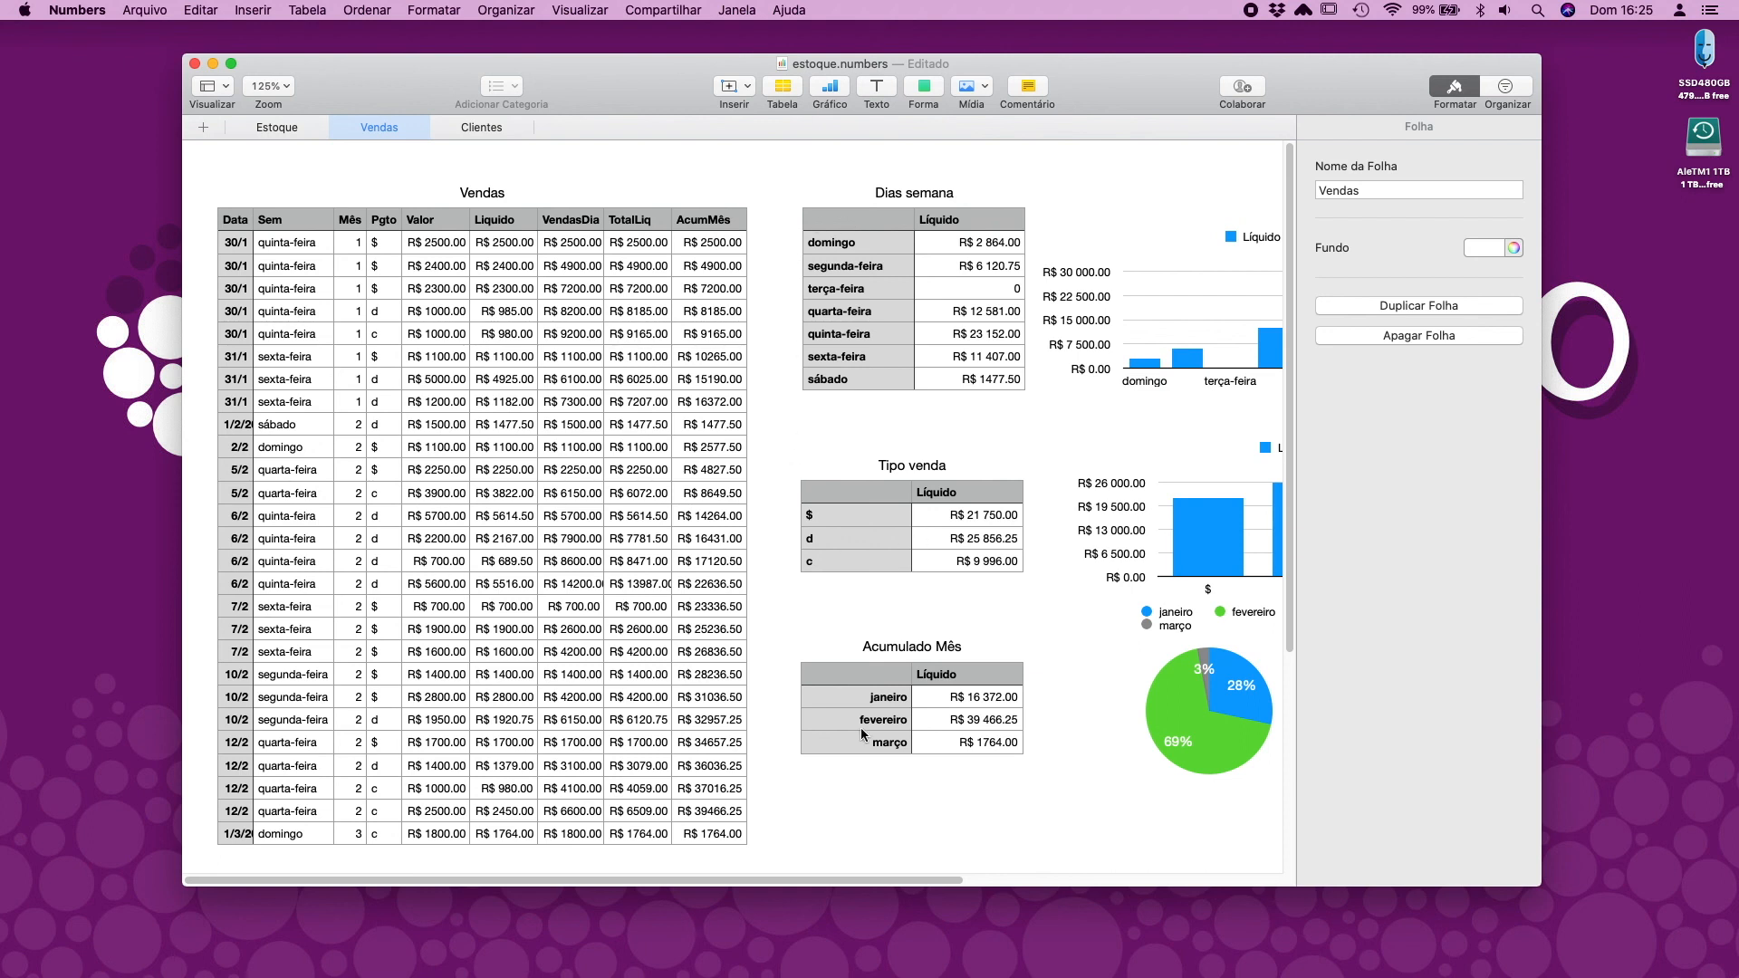
{"action": "left_click", "coordinate": [214, 63]}
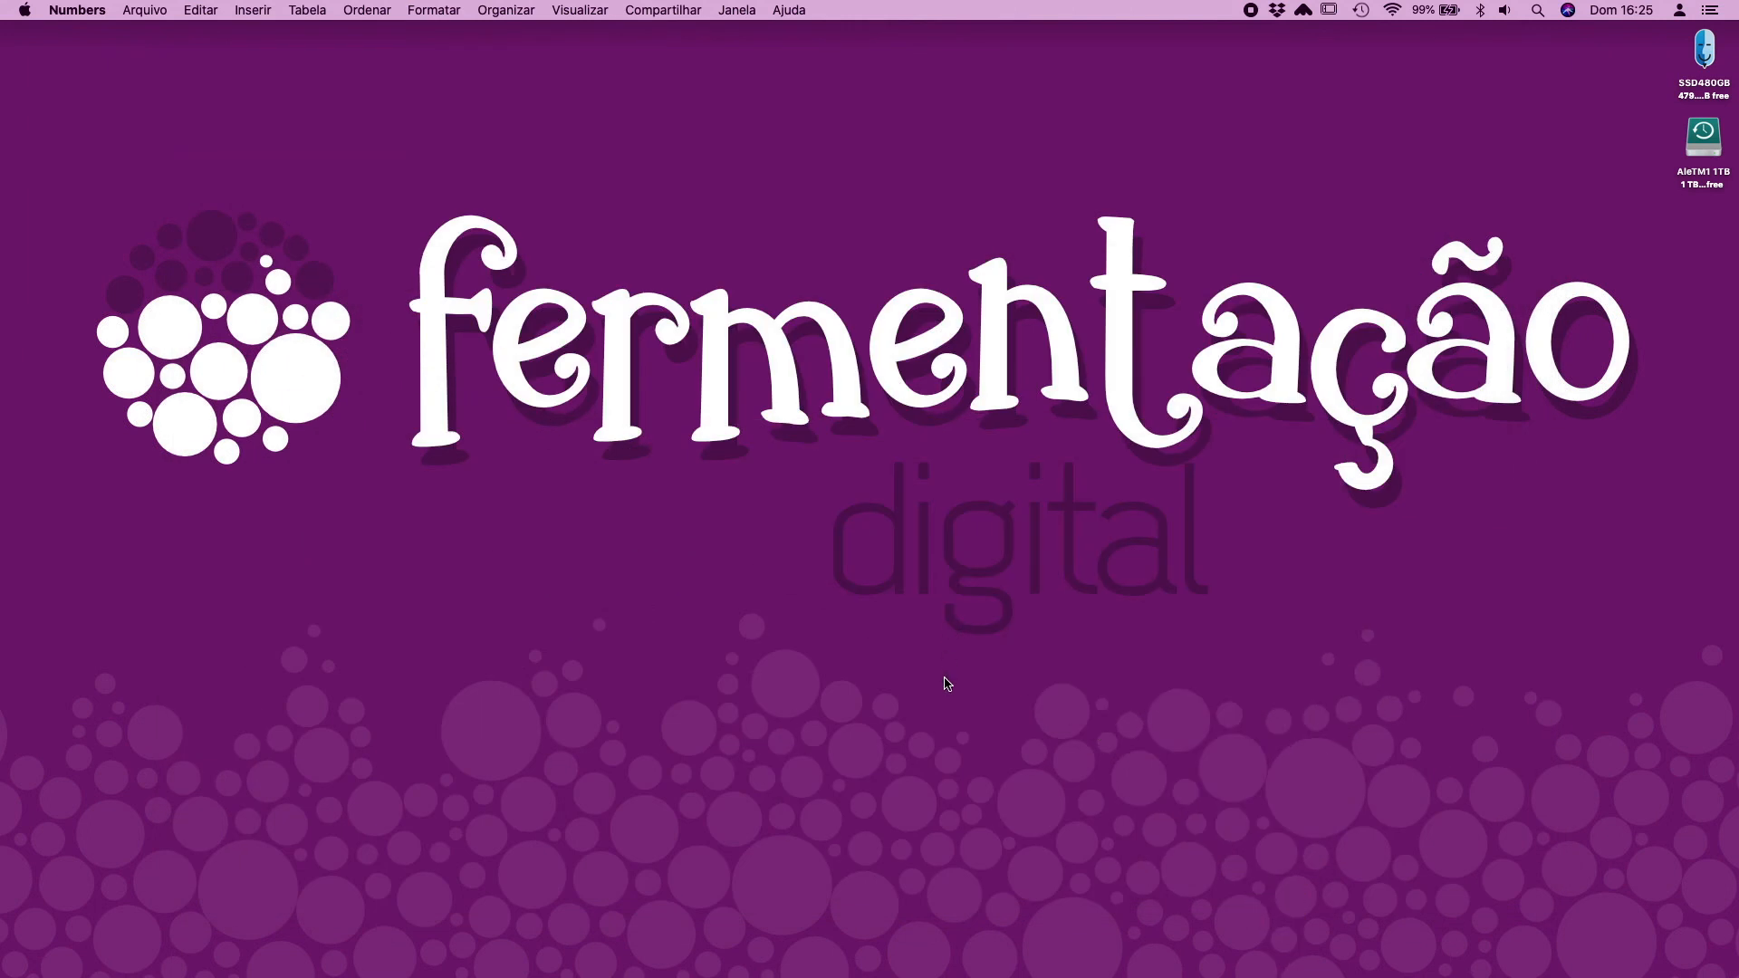